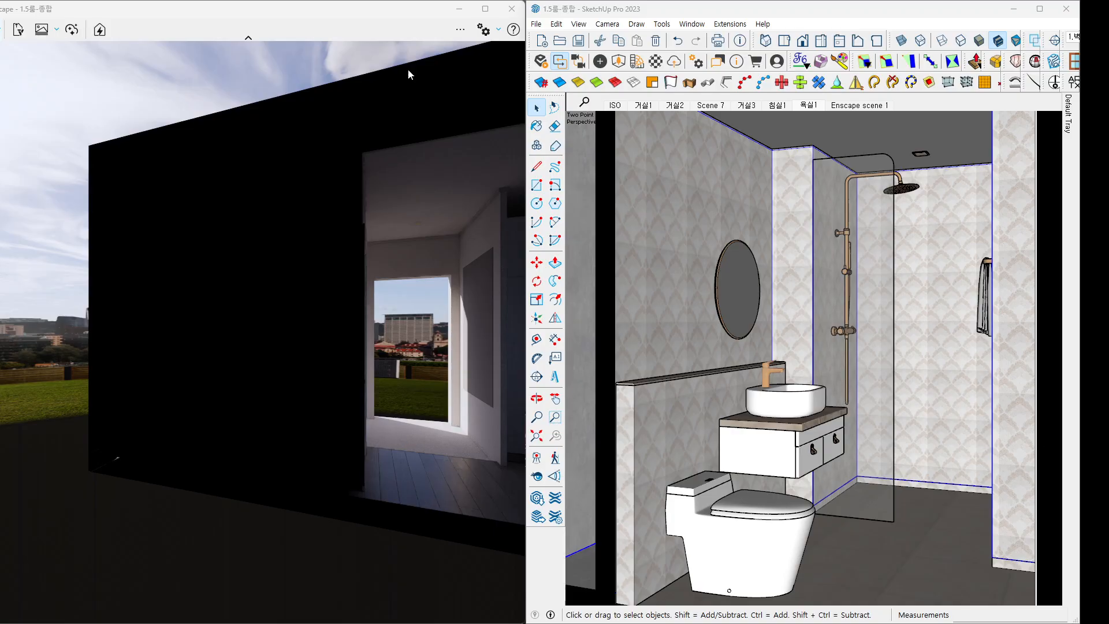
# Turn on the safe frame in the Enscape render view.
pyautogui.click(373, 3)
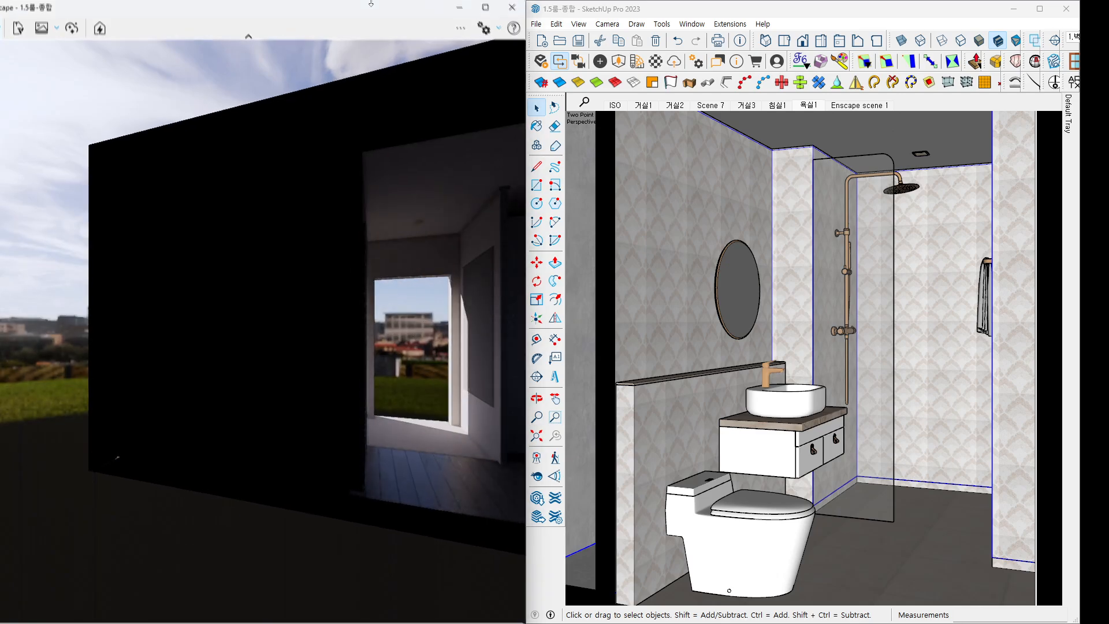
pyautogui.click(462, 33)
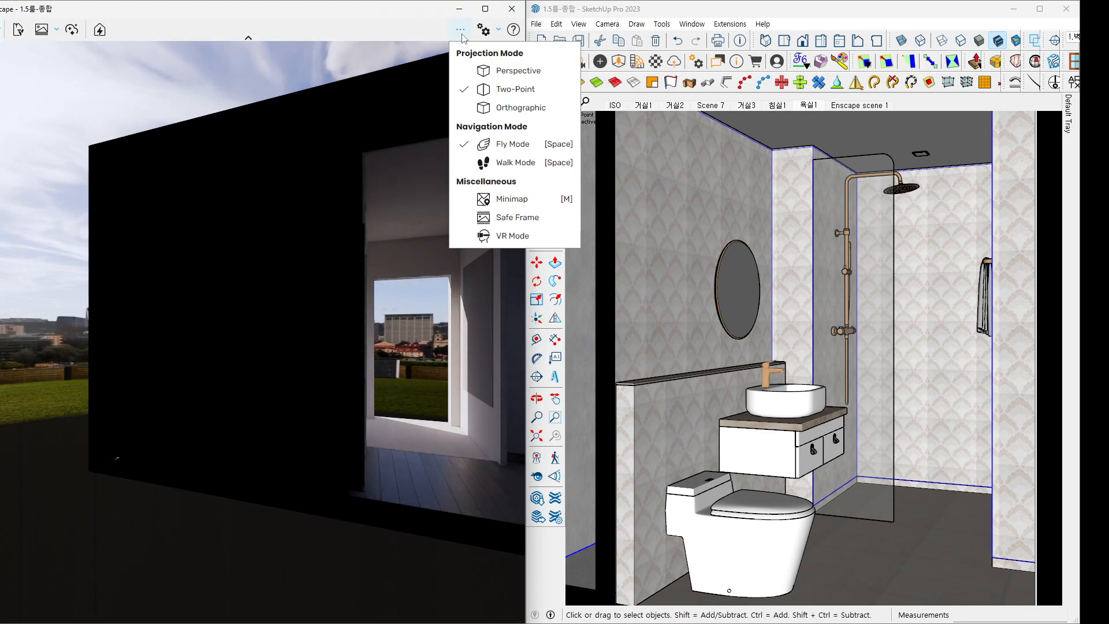
pyautogui.click(485, 218)
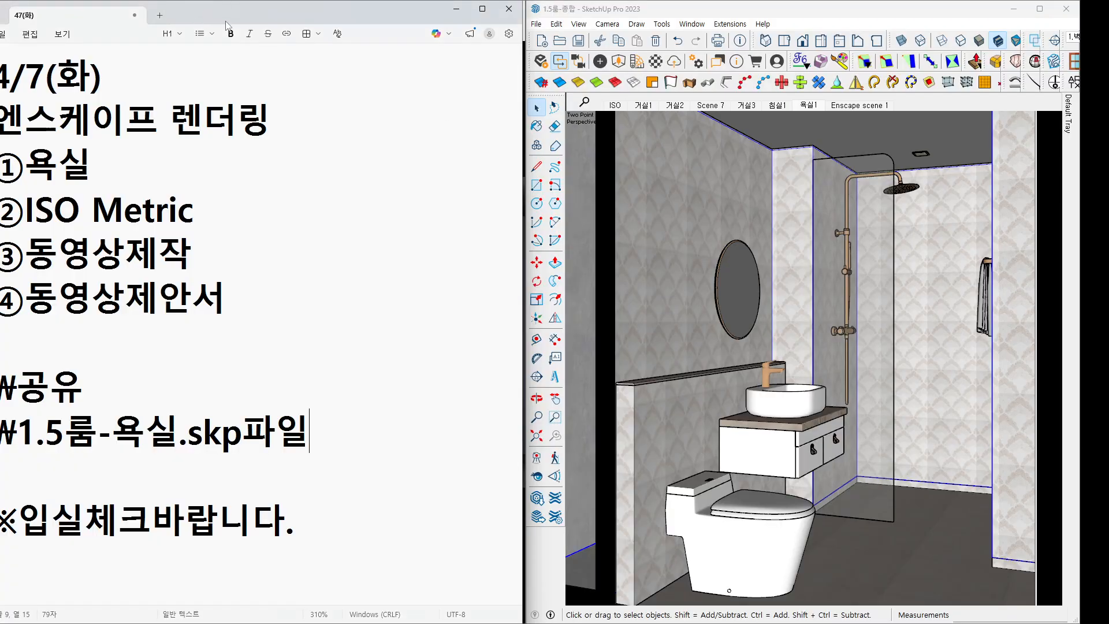
# Switch to Notepad and write the resolution 1440*1920 in a new blank note over the SketchUp model.
pyautogui.moveTo(198, 19); pyautogui.dragTo(745, 20)
pyautogui.click(706, 15)
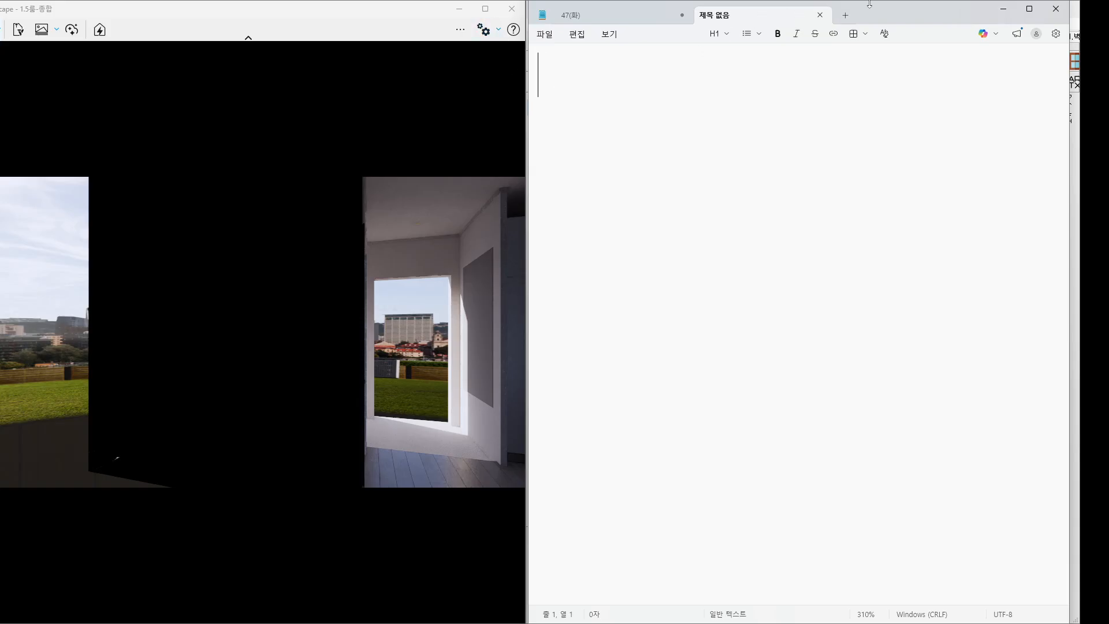
pyautogui.click(1004, 9)
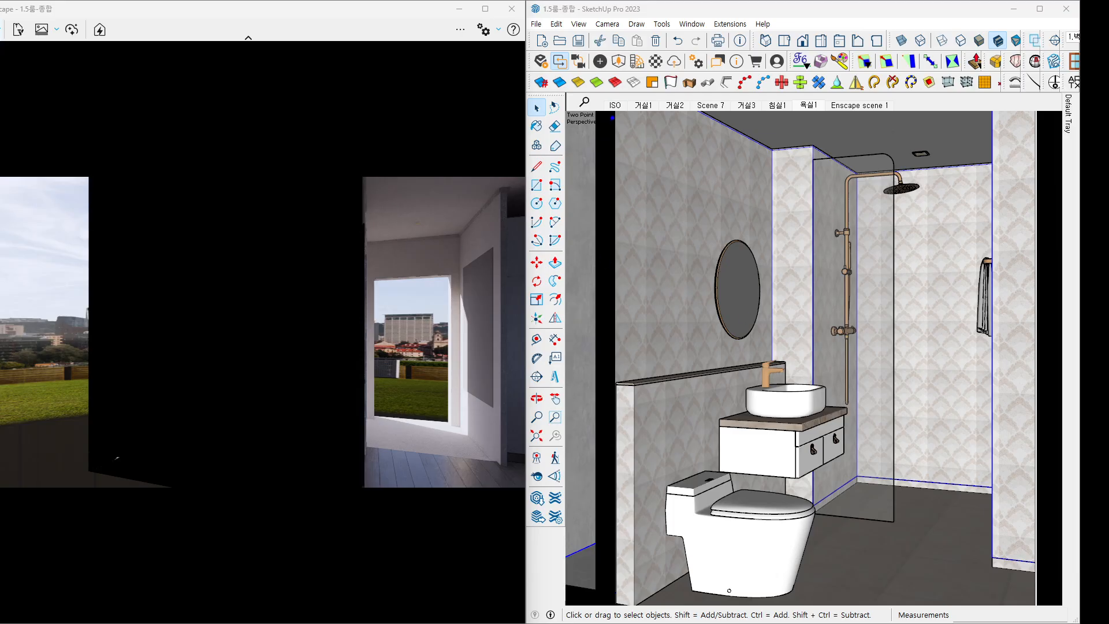
pyautogui.moveTo(620, 114)
pyautogui.mouseDown()
pyautogui.moveTo(915, 546)
pyautogui.moveTo(1004, 599)
pyautogui.moveTo(1032, 599)
pyautogui.mouseUp()
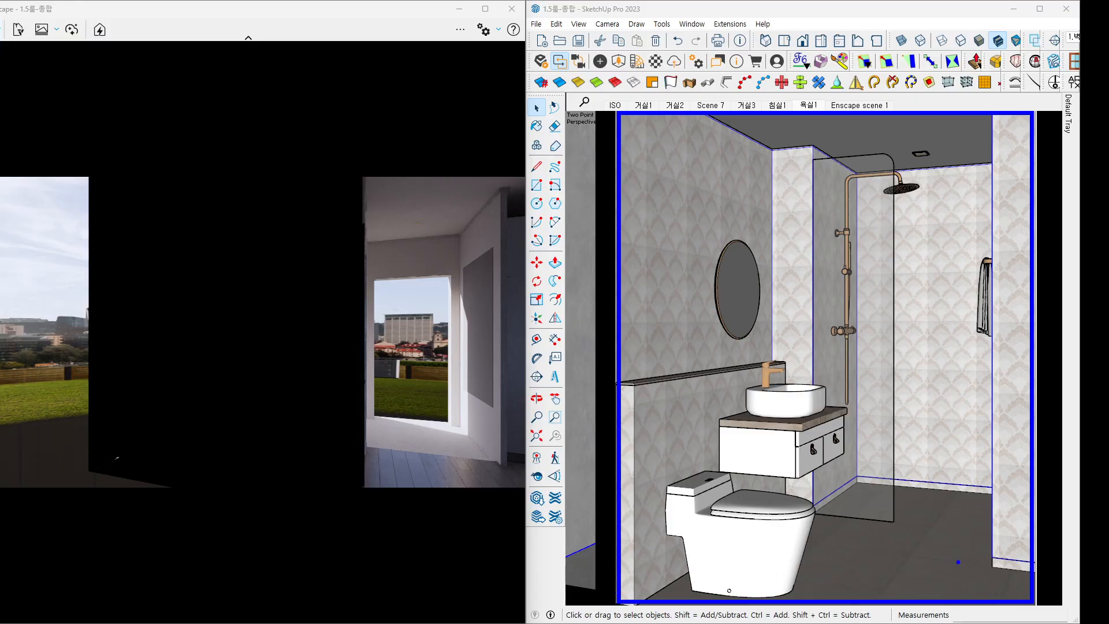
pyautogui.press('Escape')
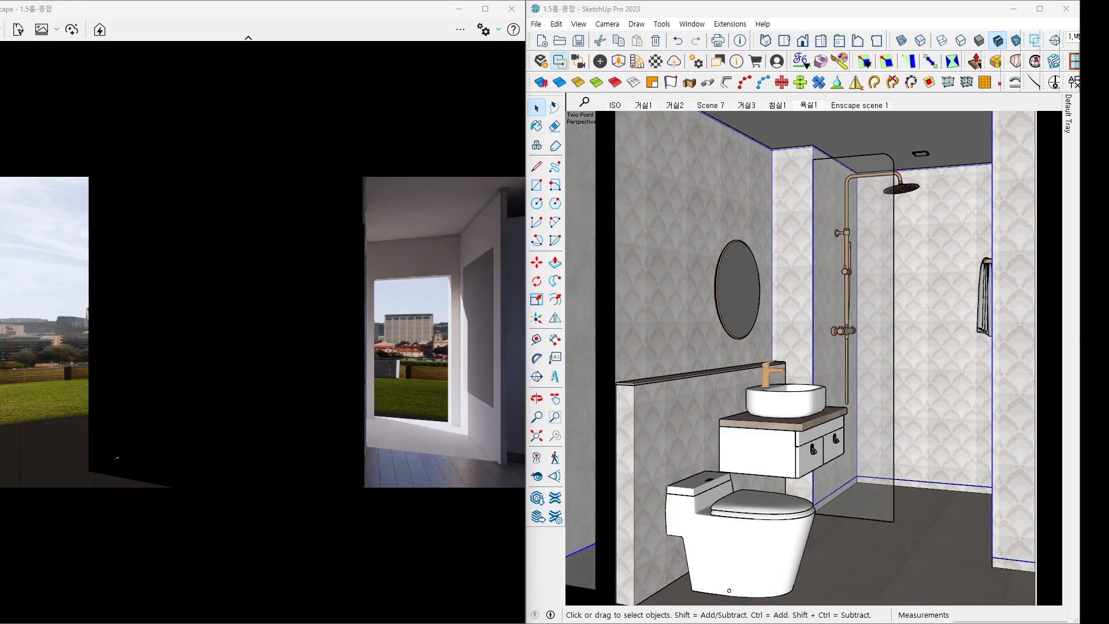
pyautogui.moveTo(893, 621)
pyautogui.mouseDown()
pyautogui.moveTo(879, 163)
pyautogui.moveTo(865, 108)
pyautogui.moveTo(895, 85)
pyautogui.mouseUp()
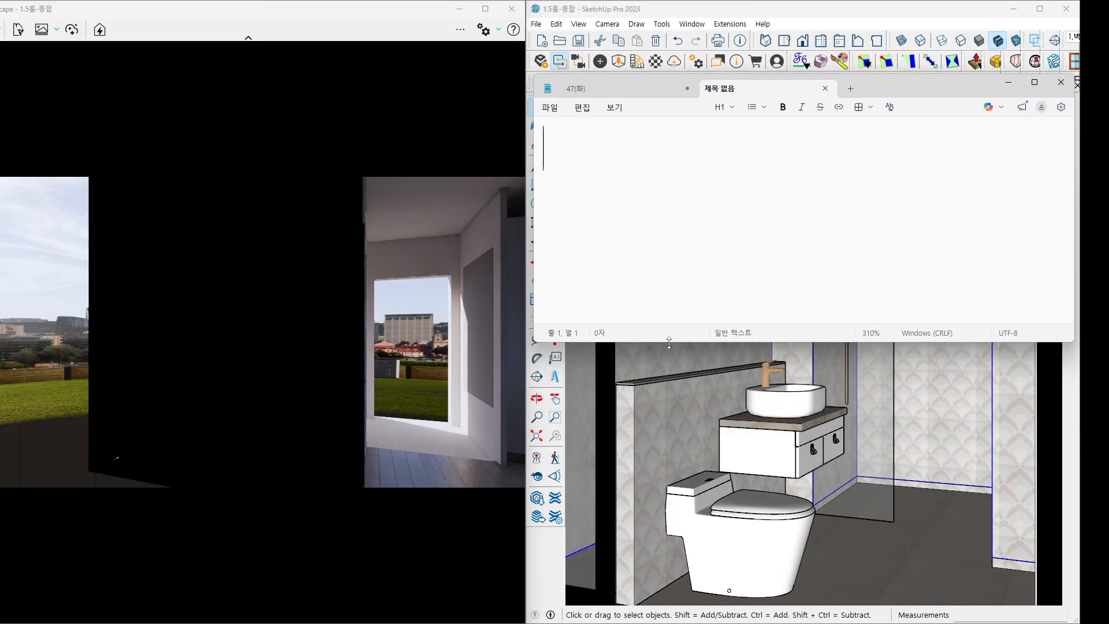
pyautogui.moveTo(667, 341); pyautogui.dragTo(667, 513)
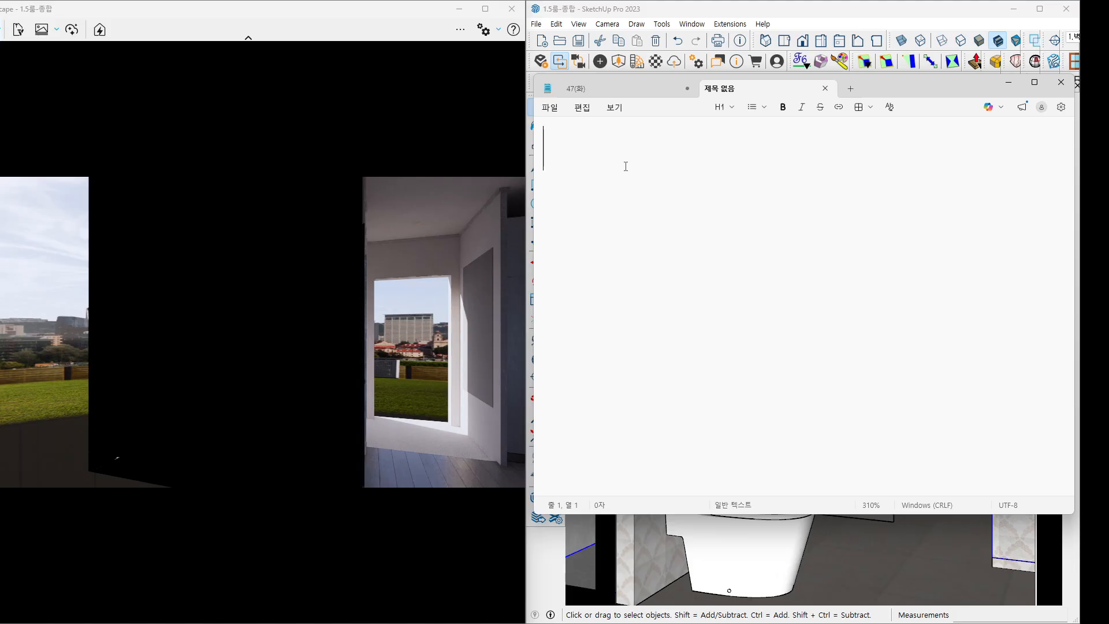
pyautogui.write('1440')
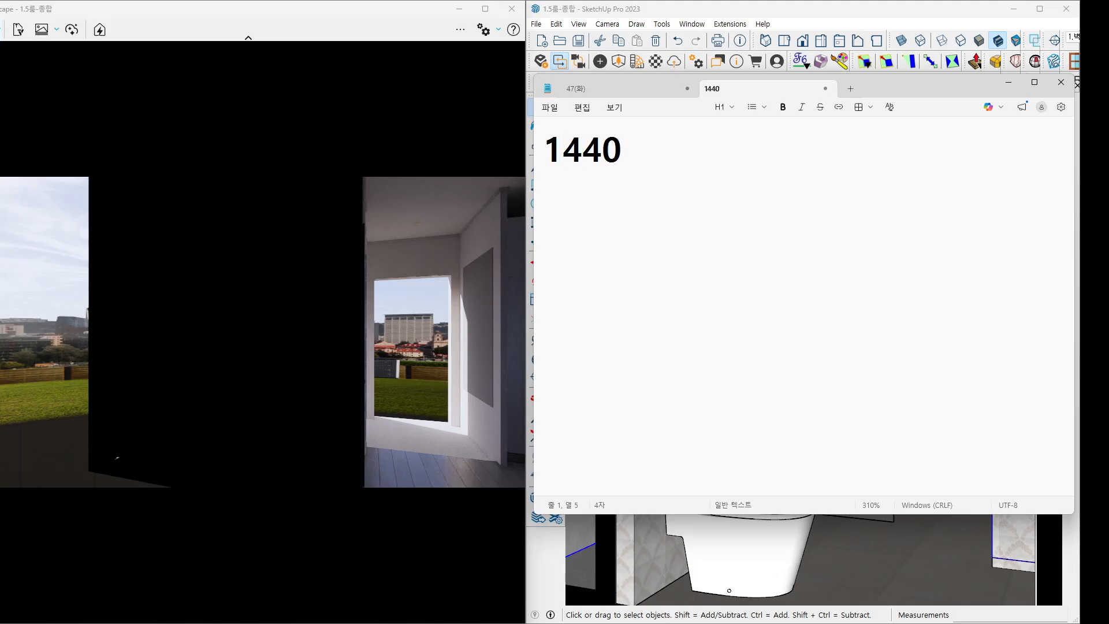
pyautogui.write('*1920')
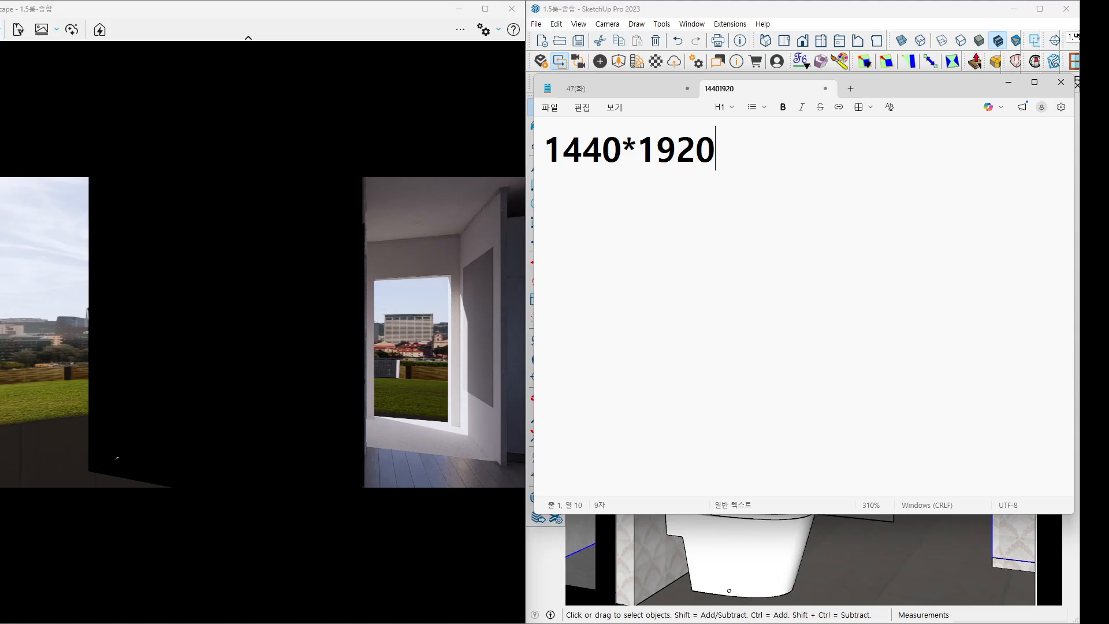
pyautogui.moveTo(715, 149); pyautogui.dragTo(547, 145)
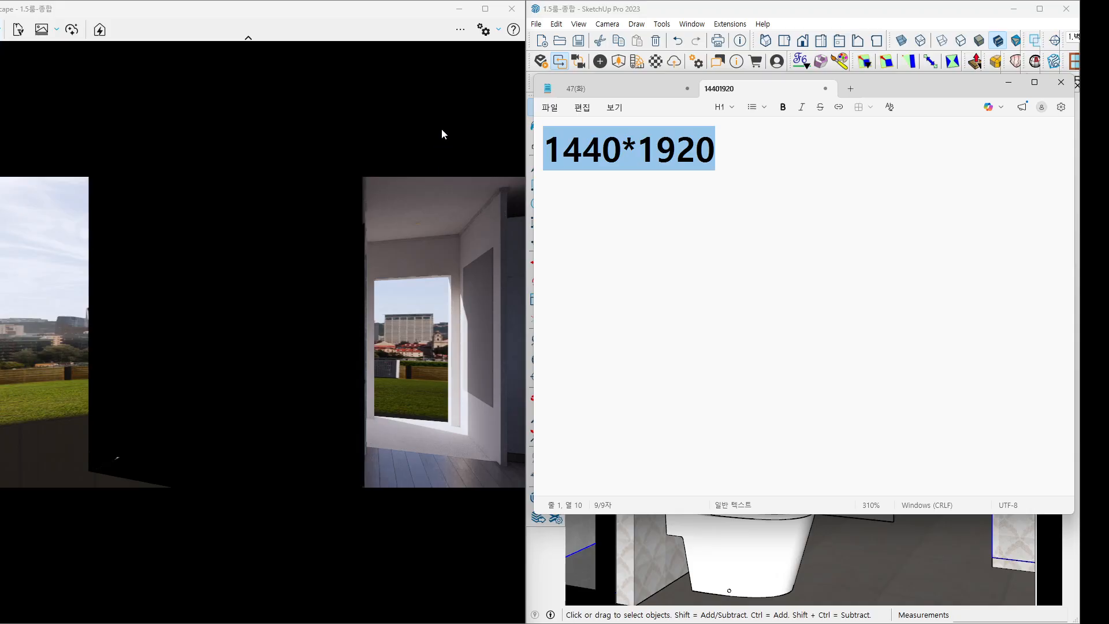
# Open Enscape's Visual Settings, place the window over the note and expand the preset list.
pyautogui.click(500, 32)
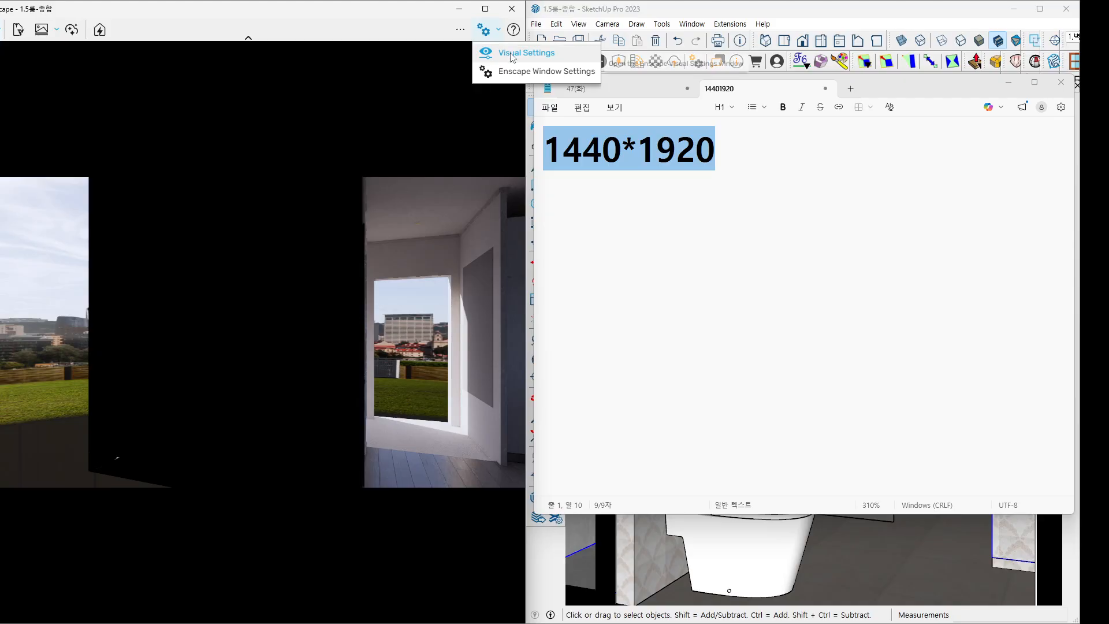
pyautogui.click(509, 52)
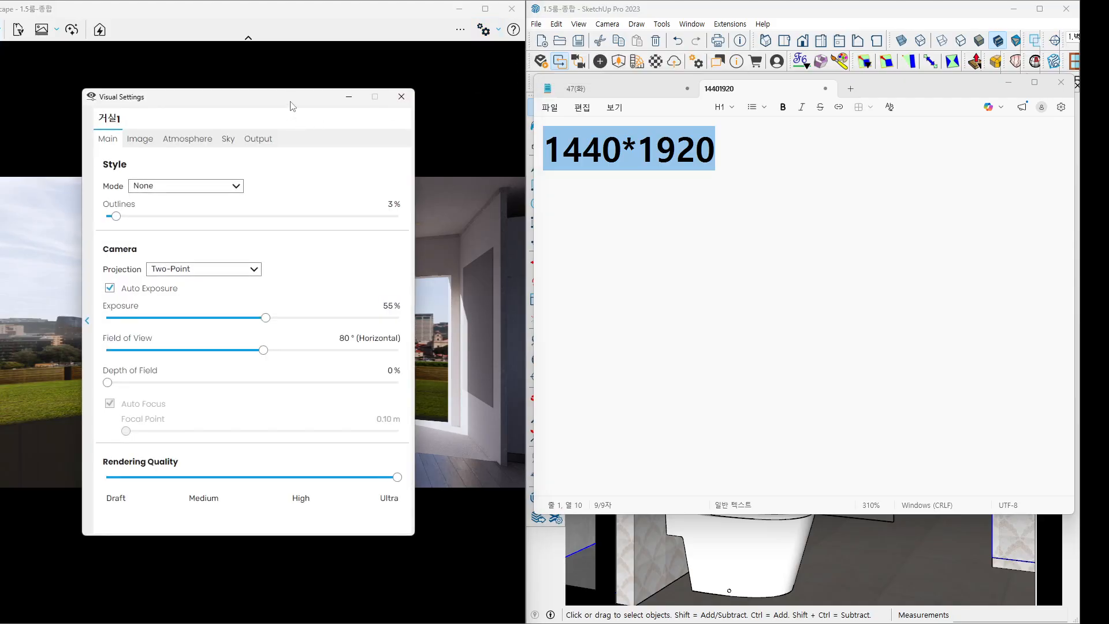
pyautogui.moveTo(289, 104); pyautogui.dragTo(798, 33)
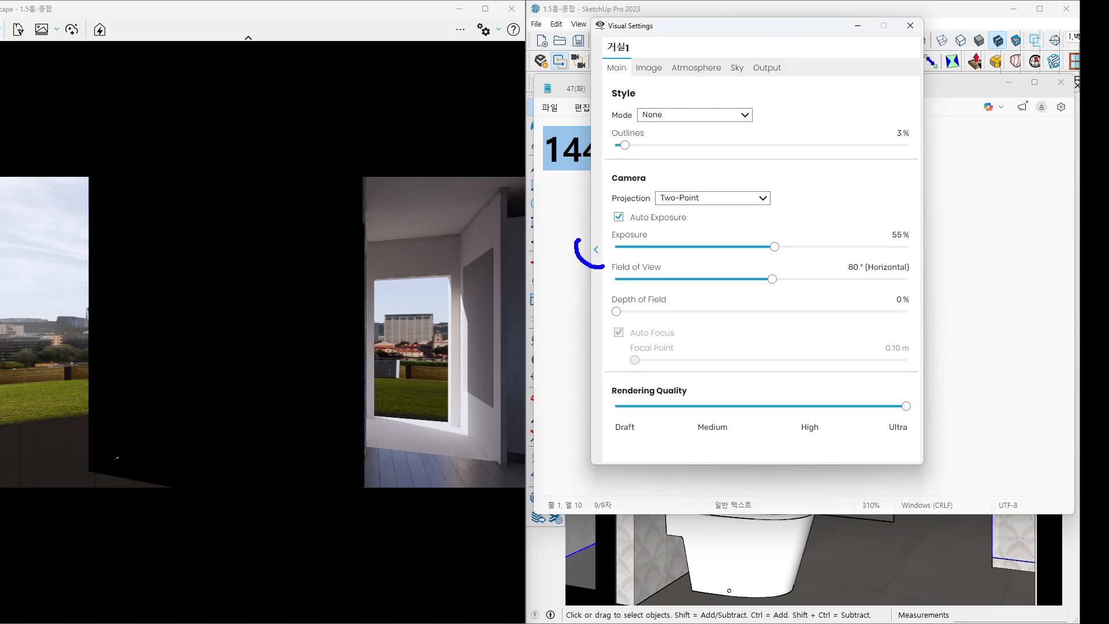
pyautogui.click(596, 250)
pyautogui.moveTo(784, 25); pyautogui.dragTo(721, 22)
# Create a new visual preset named 욕실.
pyautogui.click(642, 446)
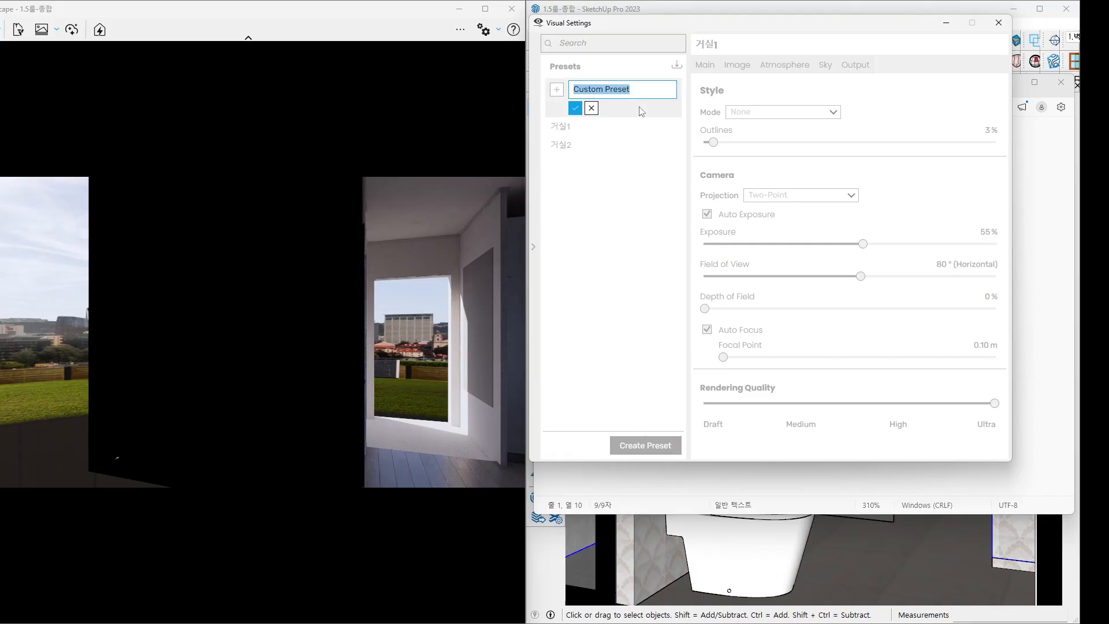
pyautogui.write('dy')
pyautogui.press('BackSpace')
pyautogui.press('BackSpace')
pyautogui.write('욗')
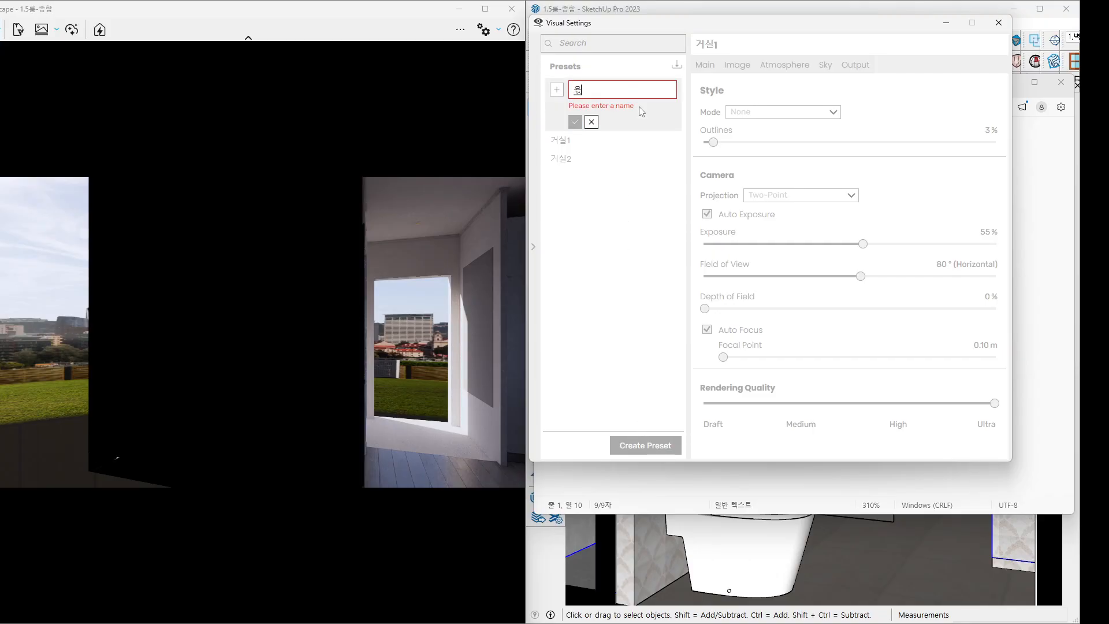
pyautogui.write('실')
pyautogui.press('Return')
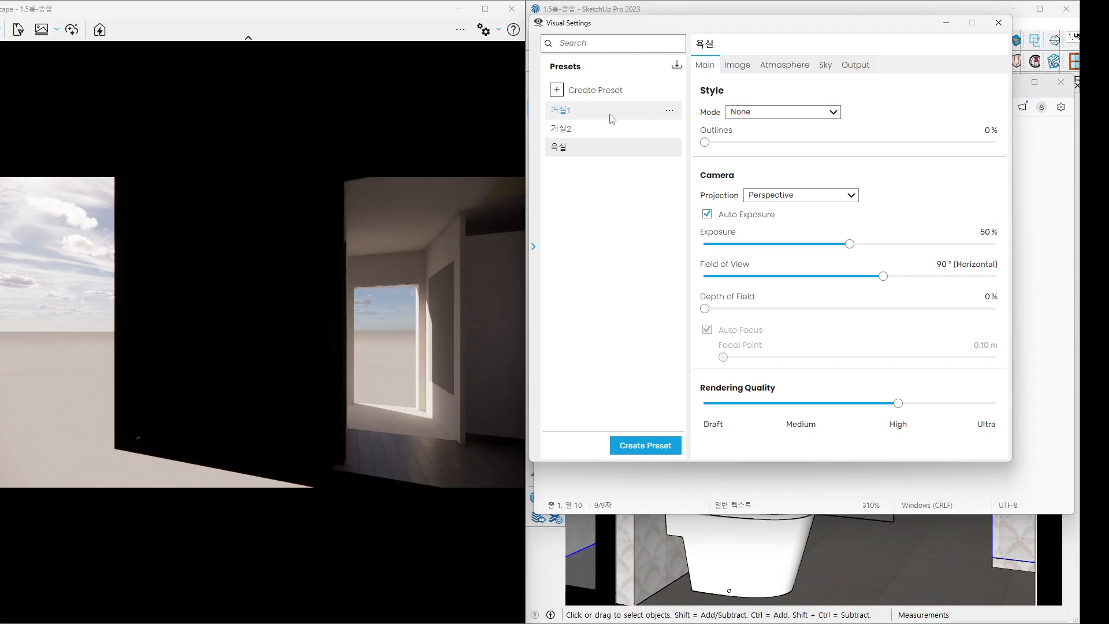
# Collapse the preset list and set the 욕실 preset's output resolution to Custom, 1440 x 1920.
pyautogui.click(533, 247)
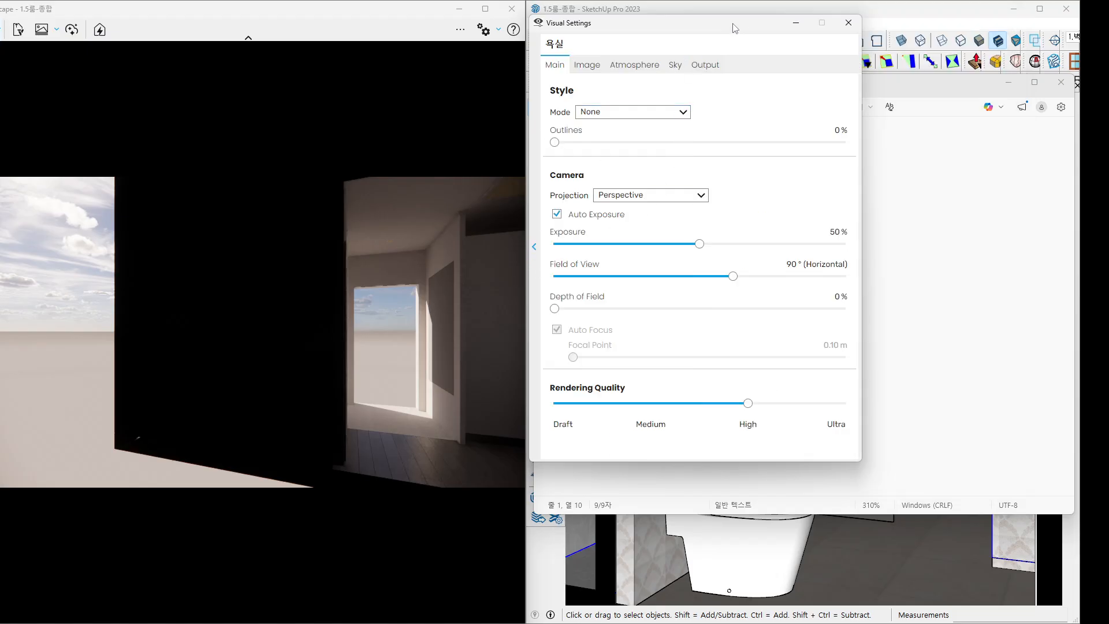
pyautogui.moveTo(733, 28); pyautogui.dragTo(783, 34)
pyautogui.click(755, 70)
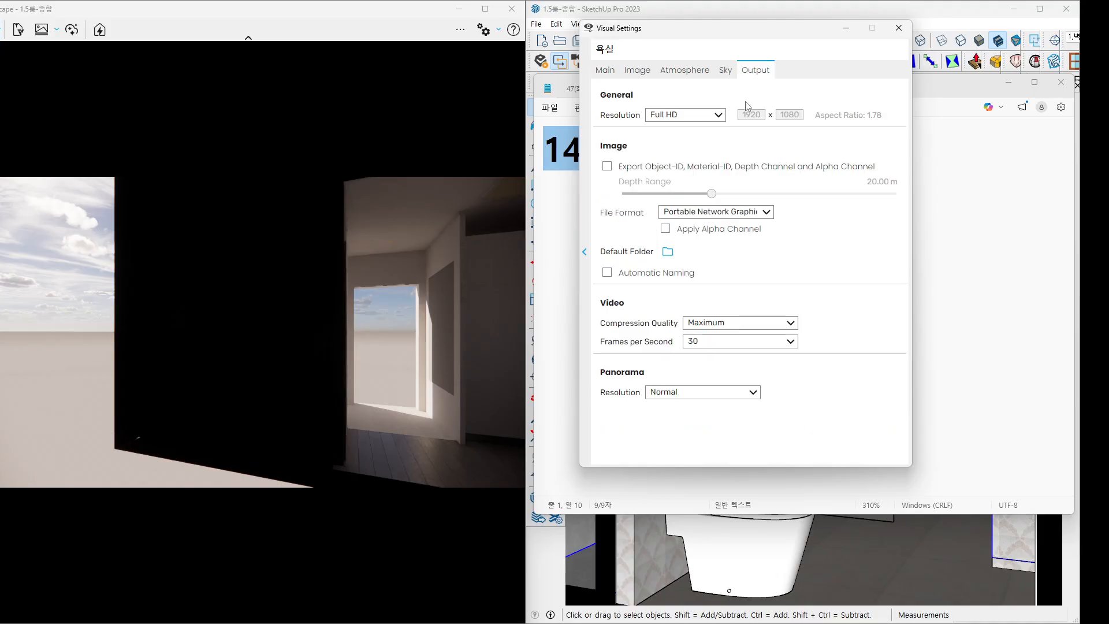
pyautogui.moveTo(731, 31); pyautogui.dragTo(312, 54)
pyautogui.click(296, 140)
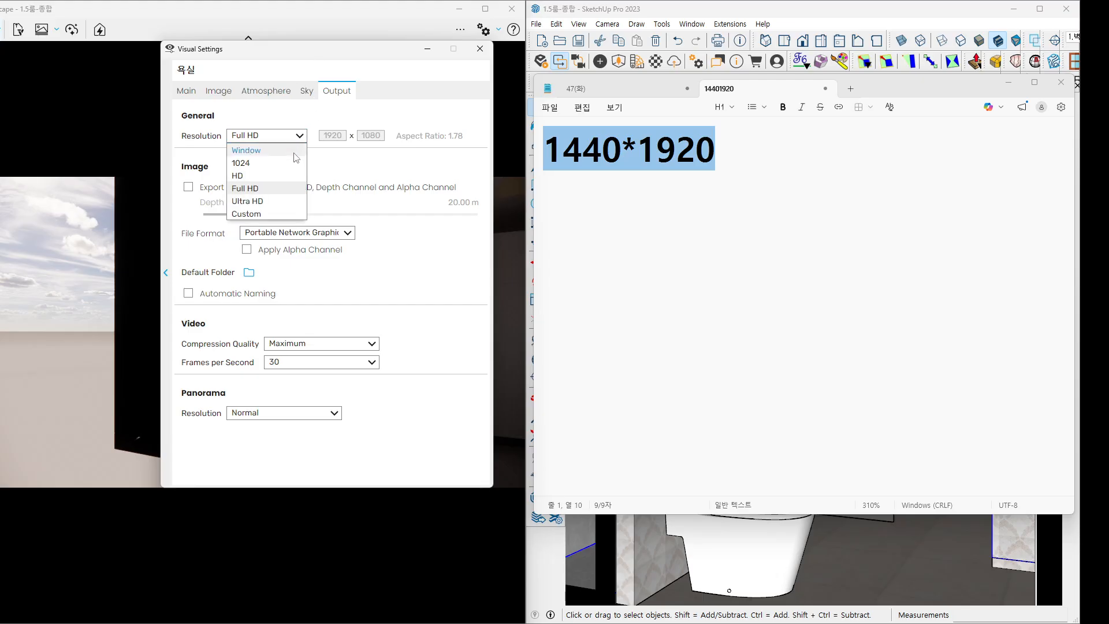
pyautogui.click(249, 213)
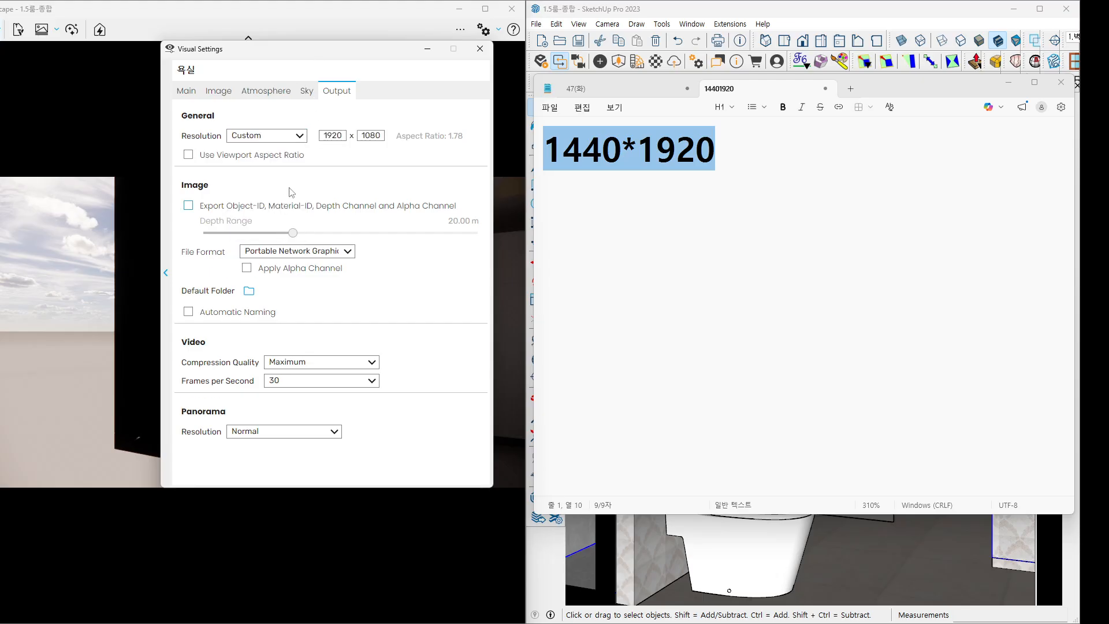
pyautogui.doubleClick(345, 135)
pyautogui.write('144')
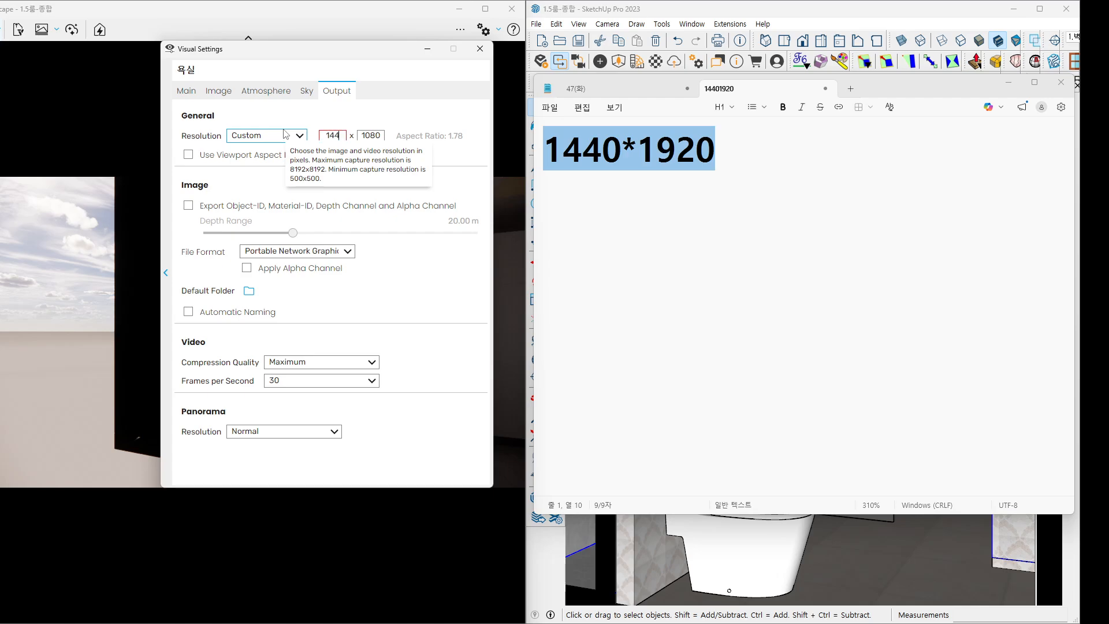
pyautogui.write('0')
pyautogui.doubleClick(361, 134)
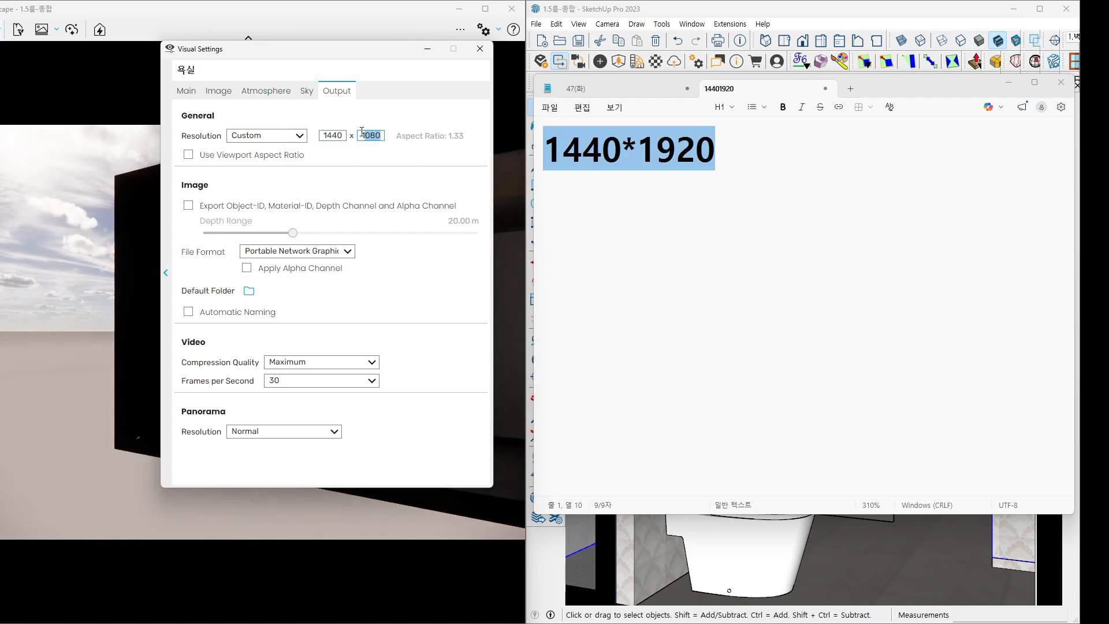
pyautogui.write('1920')
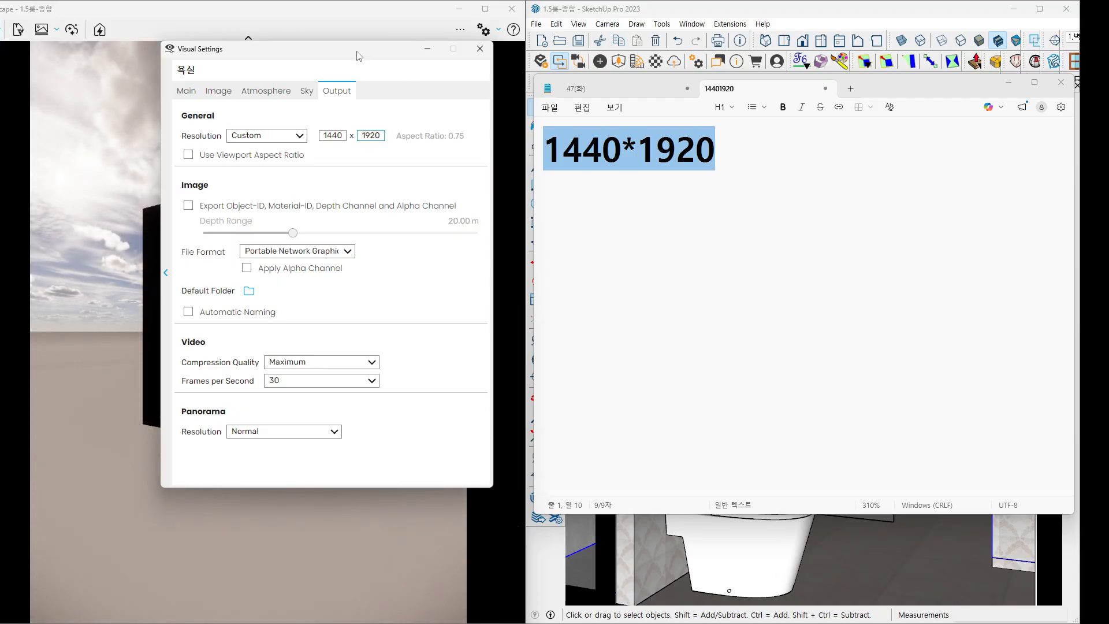
# Move the Visual Settings window off the render view onto the SketchUp side and minimize the Notepad note.
pyautogui.moveTo(357, 55); pyautogui.dragTo(341, 58)
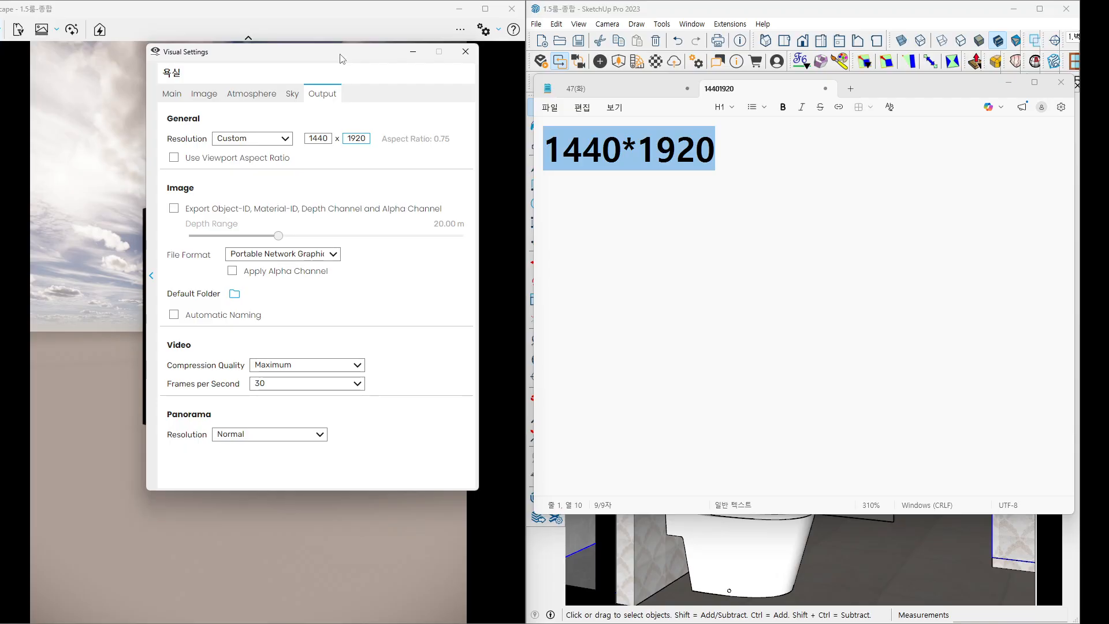
pyautogui.moveTo(342, 59); pyautogui.dragTo(1108, 110)
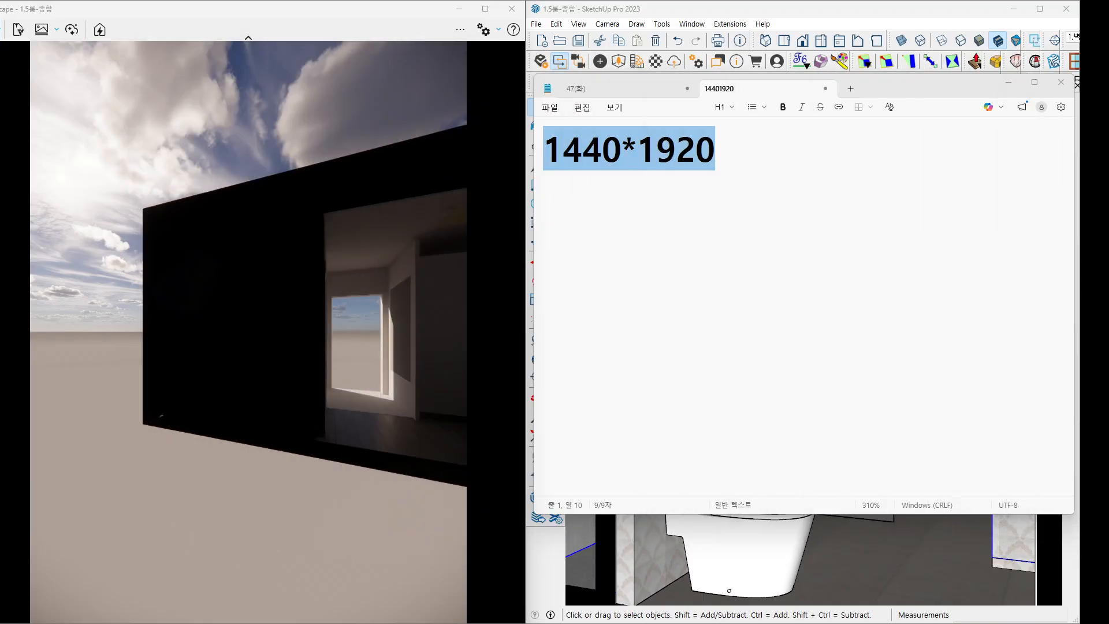
pyautogui.moveTo(1108, 109)
pyautogui.mouseDown()
pyautogui.moveTo(552, 57)
pyautogui.moveTo(875, 33)
pyautogui.moveTo(636, 66)
pyautogui.moveTo(861, 57)
pyautogui.mouseUp()
pyautogui.click(898, 92)
pyautogui.click(1009, 82)
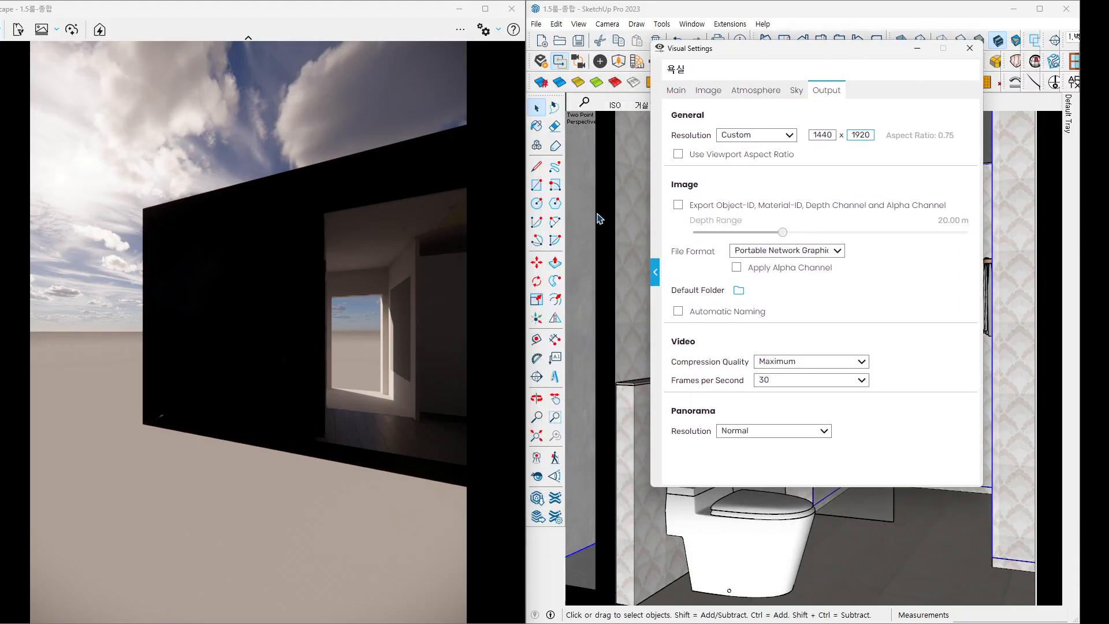
# Set the preset's camera field of view to 40° and its exposure to 44 %.
pyautogui.click(676, 91)
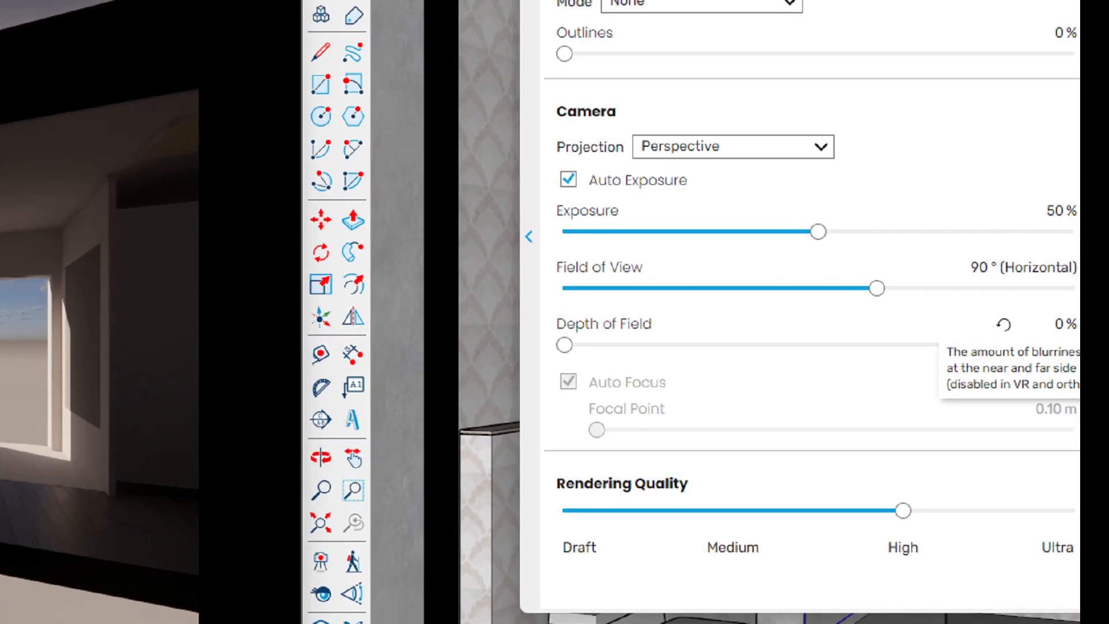
pyautogui.click(634, 312)
pyautogui.keyDown('ctrl'); pyautogui.moveTo(534, 238); pyautogui.dragTo(590, 286); pyautogui.keyUp('ctrl')
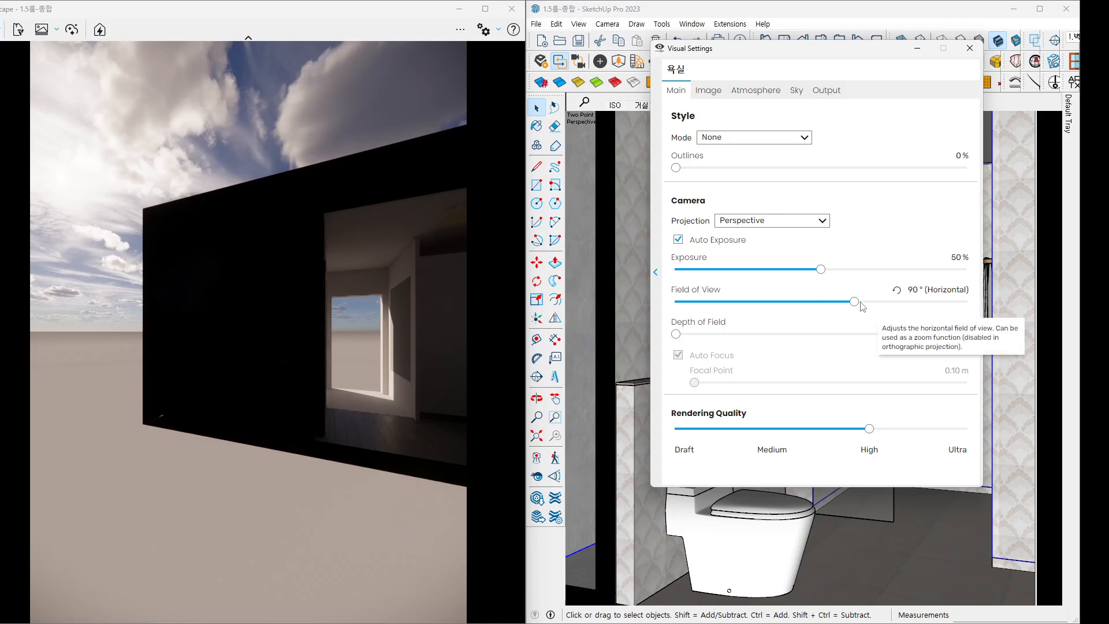
pyautogui.moveTo(855, 301); pyautogui.dragTo(744, 279)
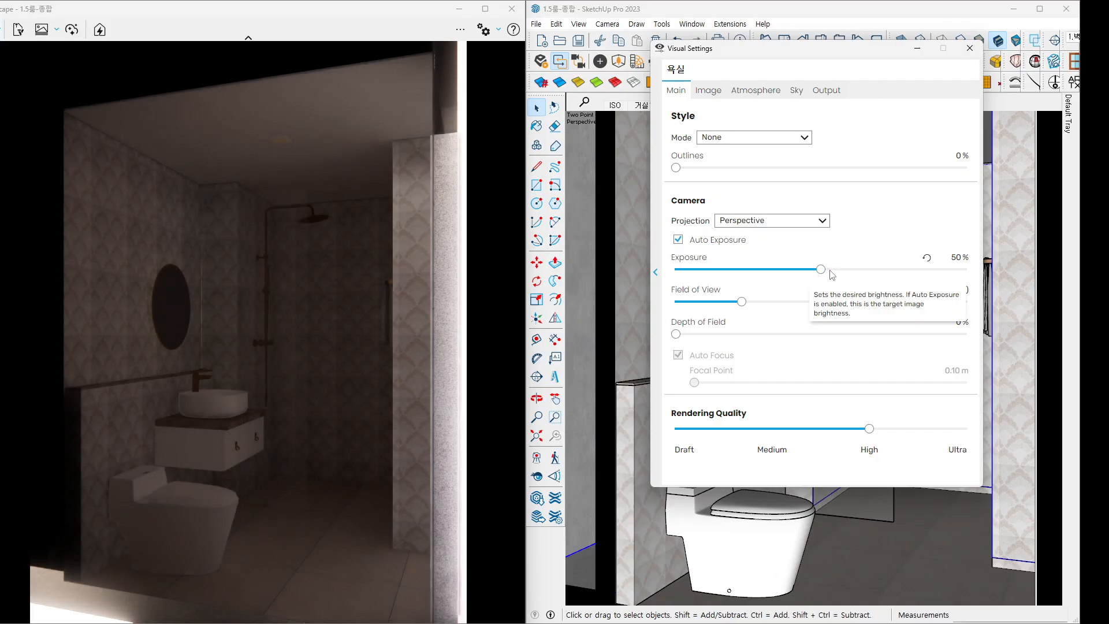
pyautogui.moveTo(823, 270); pyautogui.dragTo(804, 269)
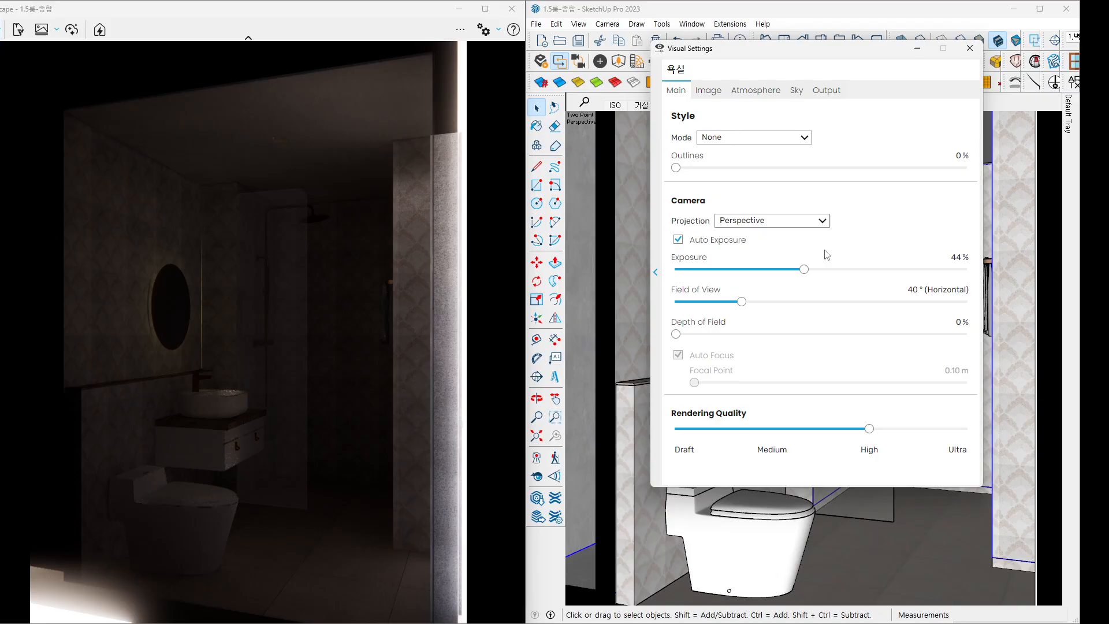
# Move the render camera closer into the bathroom so the vanity, toilet and shower fill the safe frame.
pyautogui.click(231, 401)
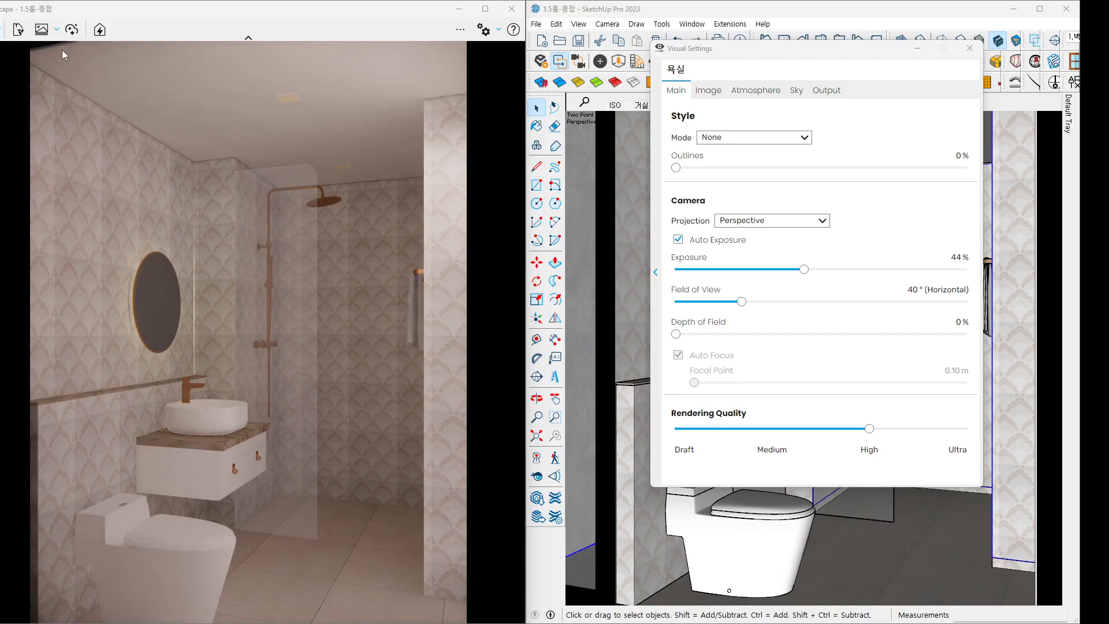
pyautogui.moveTo(68, 60)
pyautogui.mouseDown()
pyautogui.moveTo(17, 84)
pyautogui.moveTo(75, 26)
pyautogui.moveTo(31, 139)
pyautogui.mouseUp()
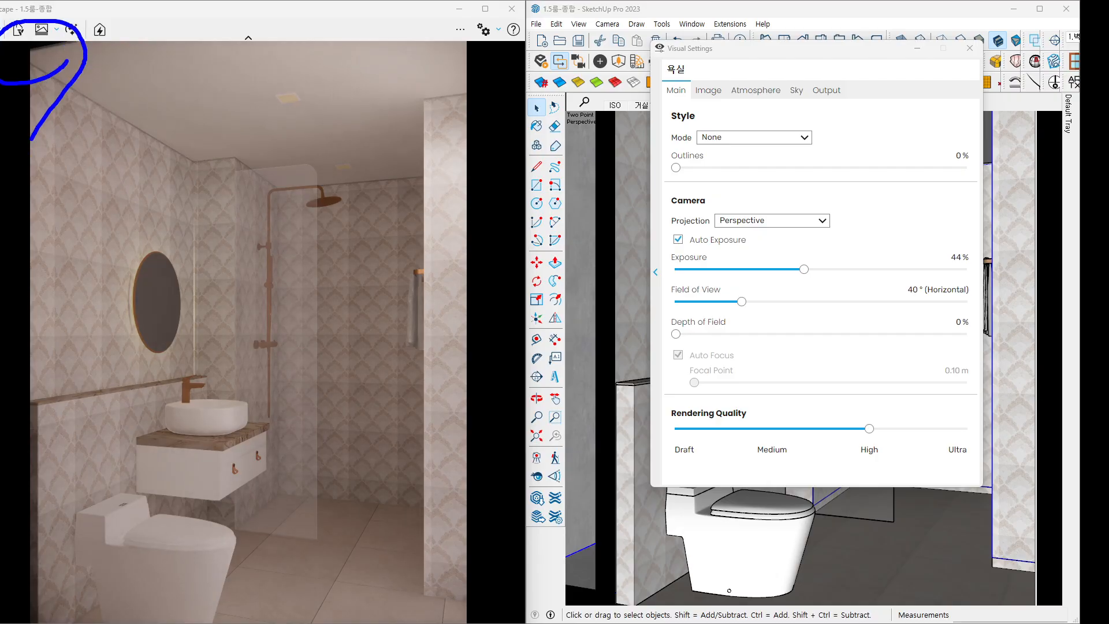
pyautogui.moveTo(133, 622); pyautogui.dragTo(148, 543)
pyautogui.press('Escape')
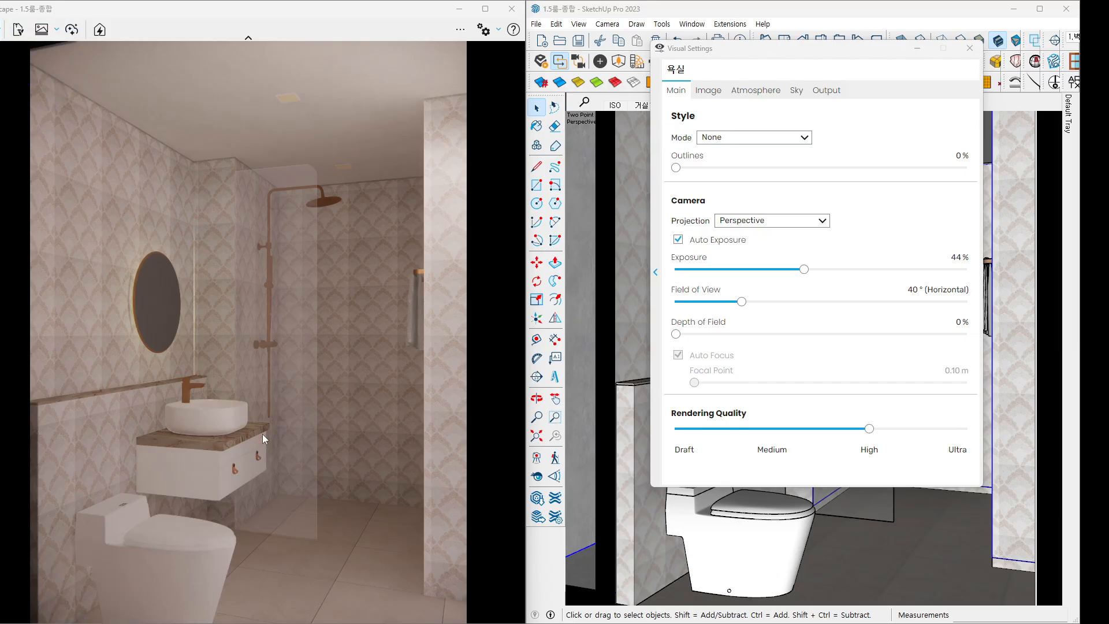
# Fine-tune the render camera's height and move it slightly forward to frame the vanity, toilet and shower.
pyautogui.press('q')
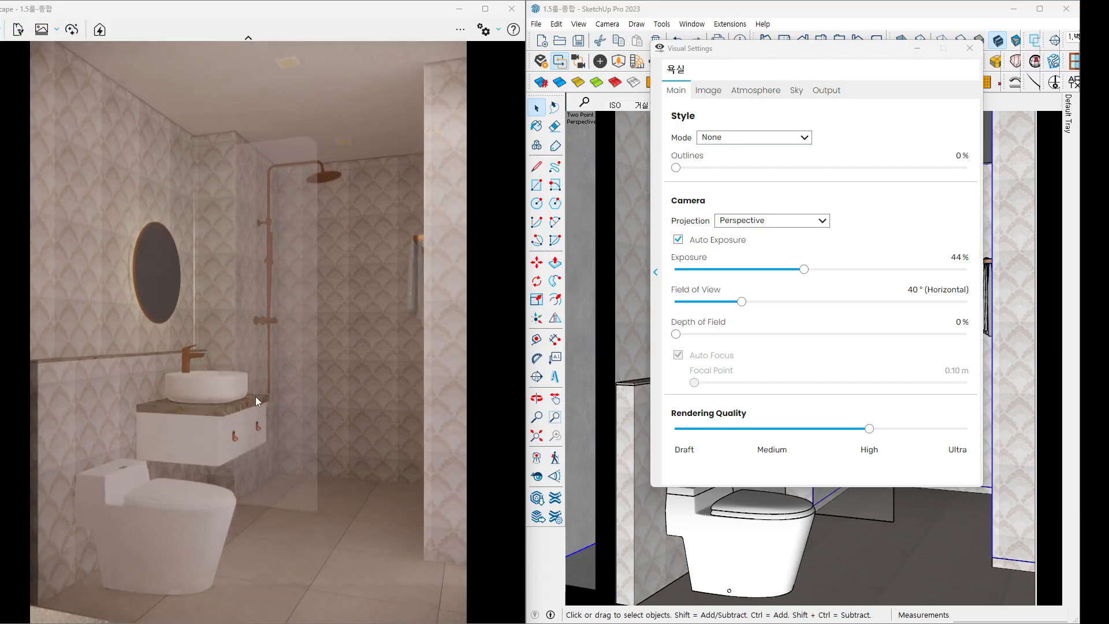
pyautogui.press('e')
pyautogui.press('q')
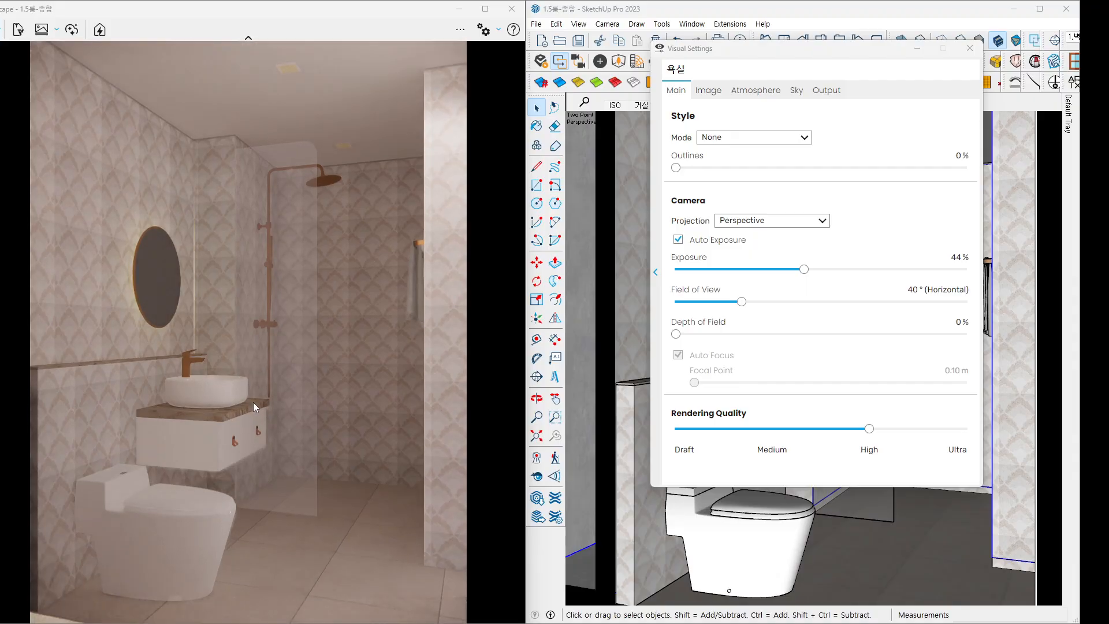
pyautogui.press('w')
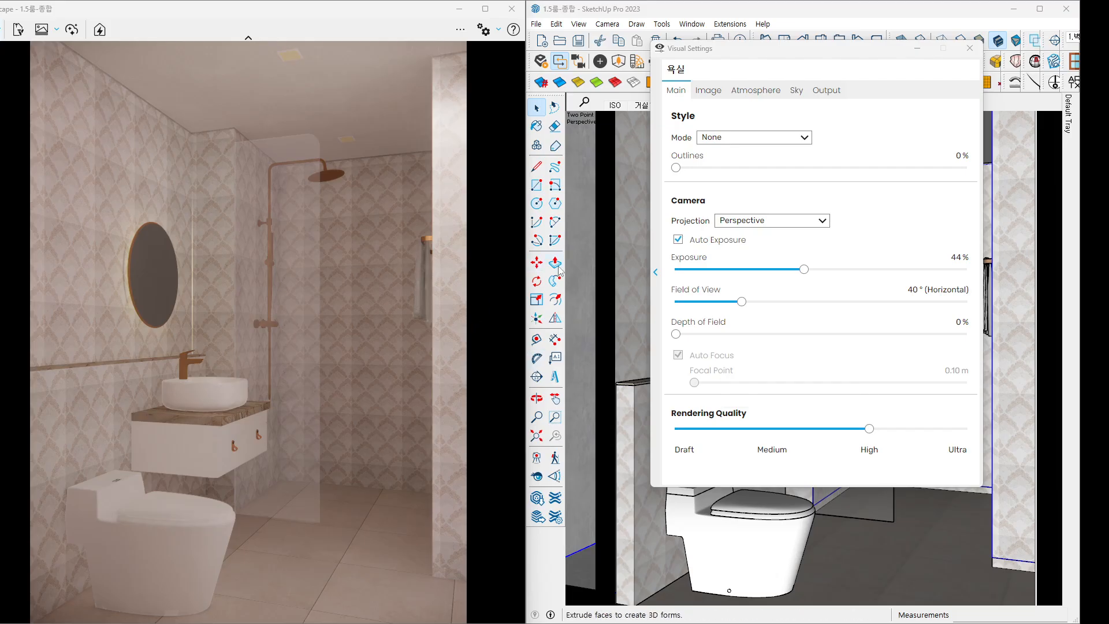
# Reposition the Visual Settings window over the SketchUp side and set the 욕실 preset's outlines to 5 %.
pyautogui.moveTo(833, 59); pyautogui.dragTo(755, 55)
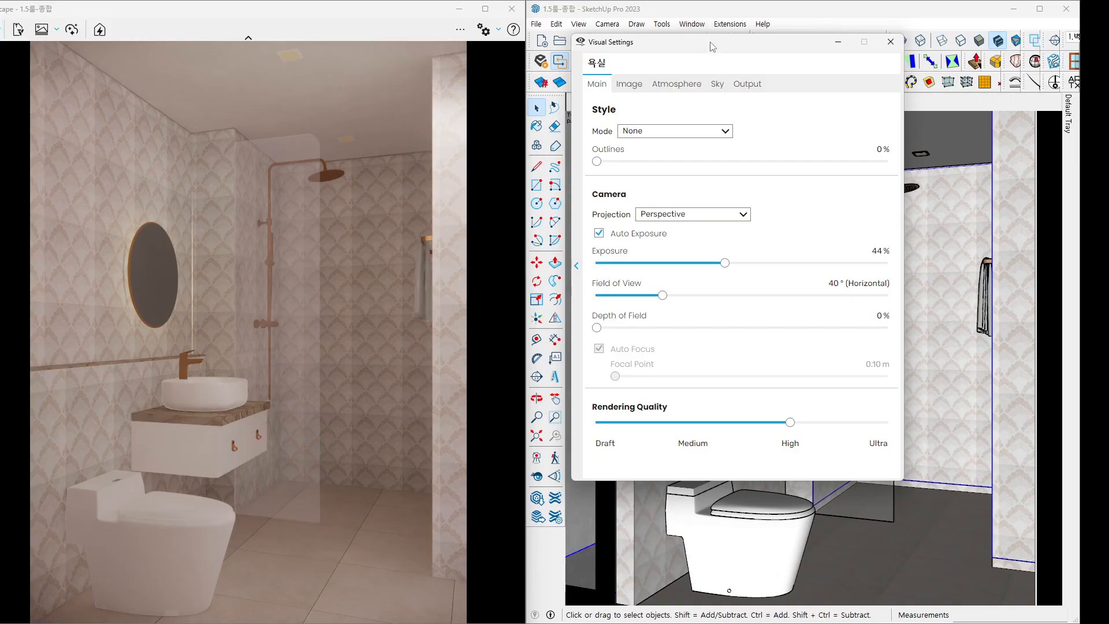
pyautogui.moveTo(713, 47)
pyautogui.mouseDown()
pyautogui.moveTo(722, 76)
pyautogui.moveTo(710, 64)
pyautogui.mouseUp()
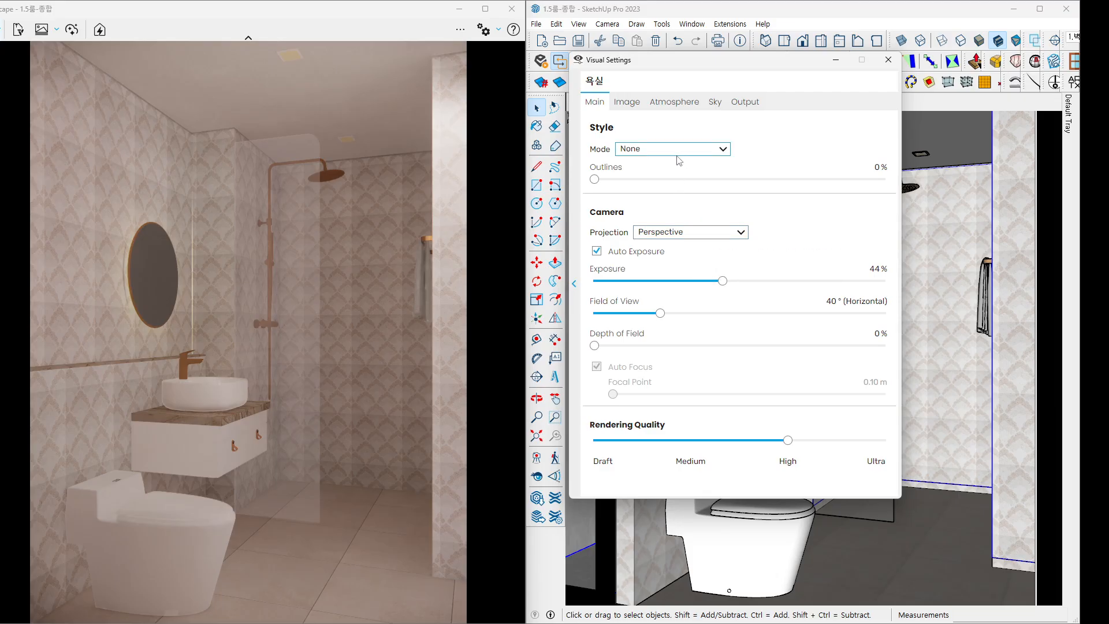
pyautogui.click(869, 171)
pyautogui.write('5')
pyautogui.press('Return')
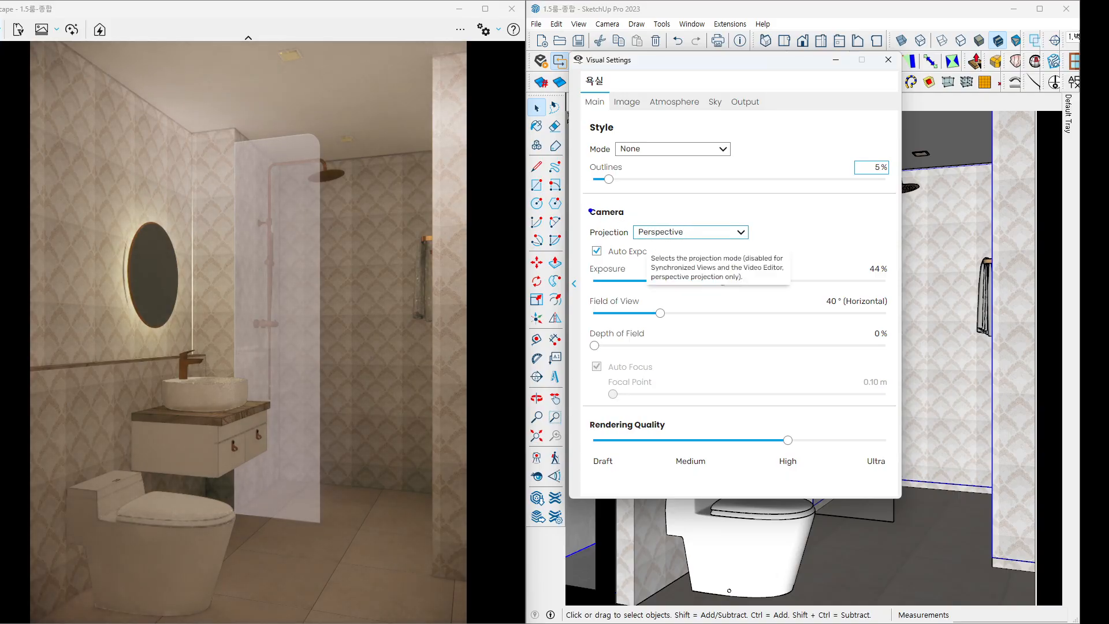
# Set the preset's camera projection to Two-Point and raise its rendering quality to Ultra.
pyautogui.moveTo(583, 204)
pyautogui.mouseDown()
pyautogui.moveTo(664, 231)
pyautogui.moveTo(763, 243)
pyautogui.mouseUp()
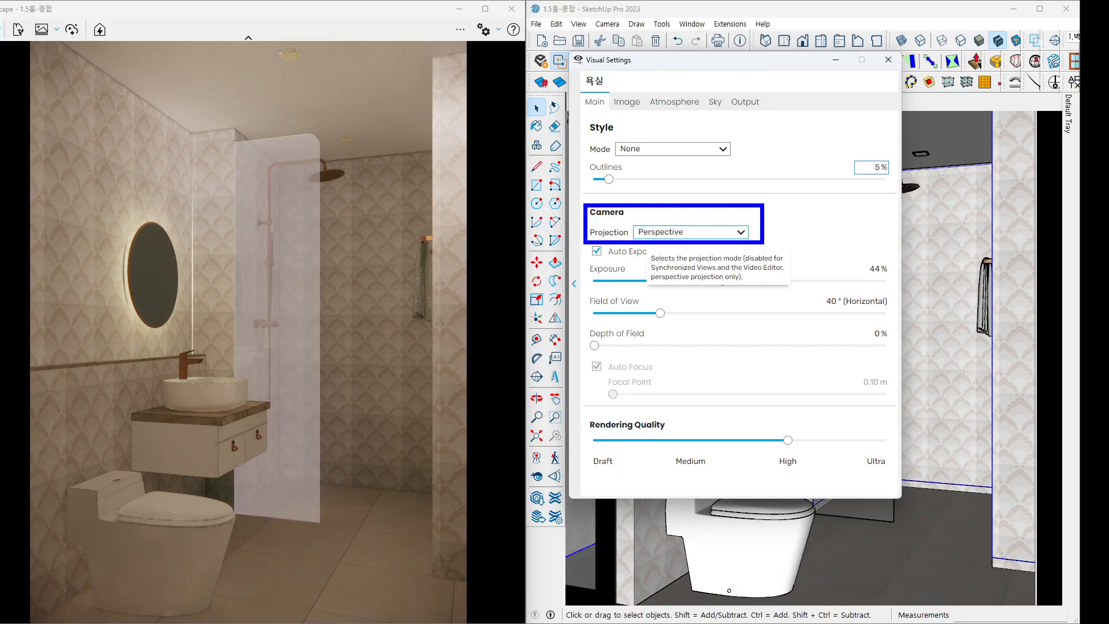
pyautogui.click(740, 233)
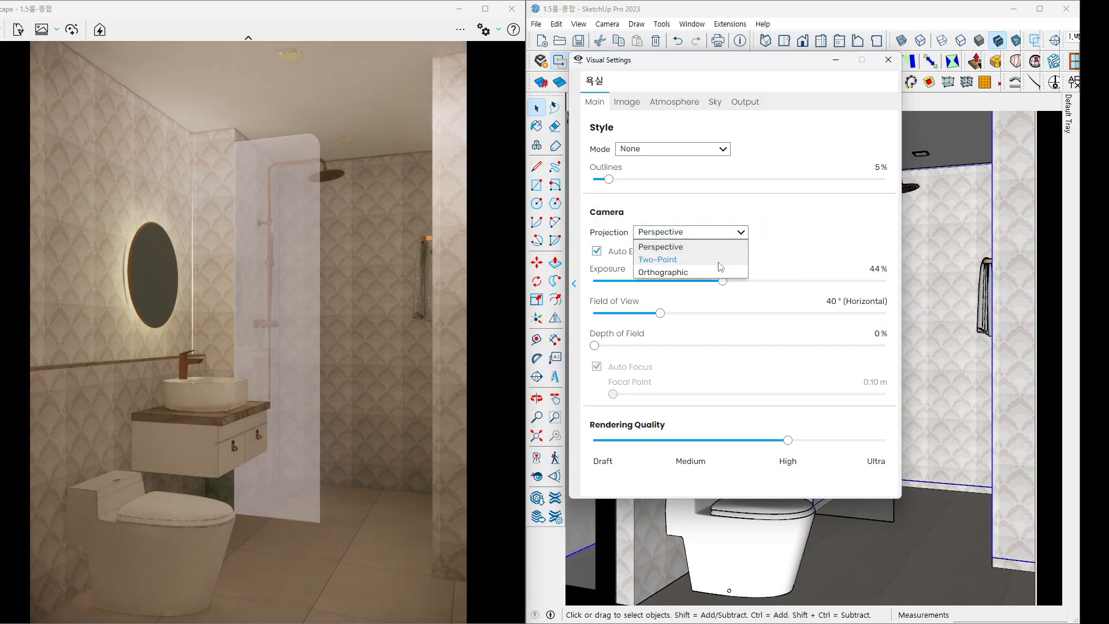
pyautogui.click(720, 264)
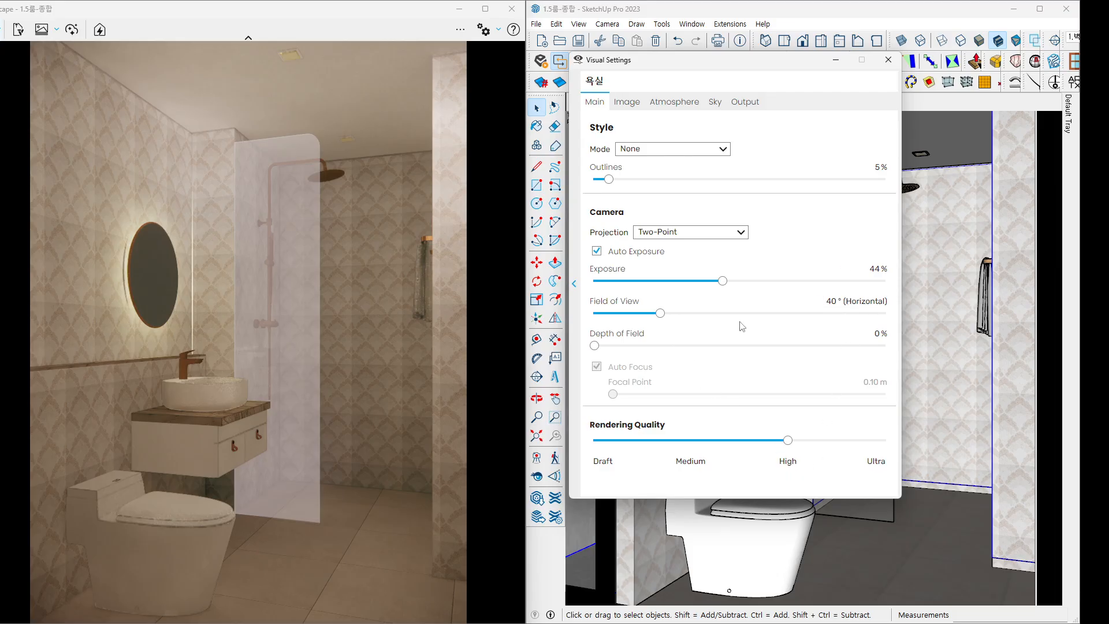
pyautogui.moveTo(837, 313)
pyautogui.mouseDown()
pyautogui.moveTo(815, 301)
pyautogui.moveTo(849, 290)
pyautogui.moveTo(831, 325)
pyautogui.mouseUp()
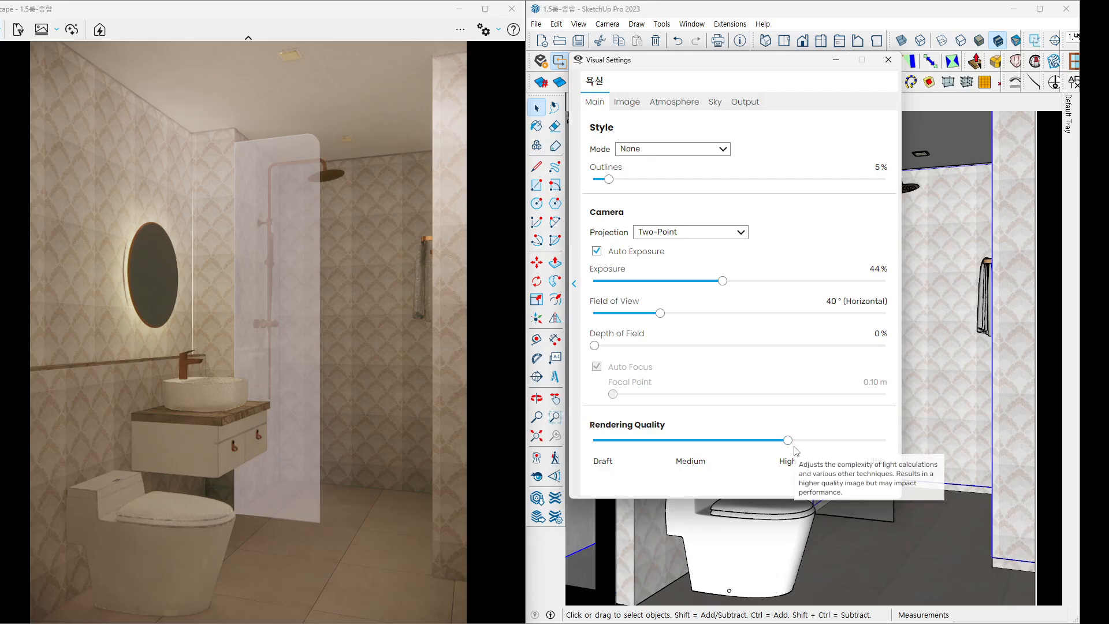
pyautogui.moveTo(789, 440); pyautogui.dragTo(889, 441)
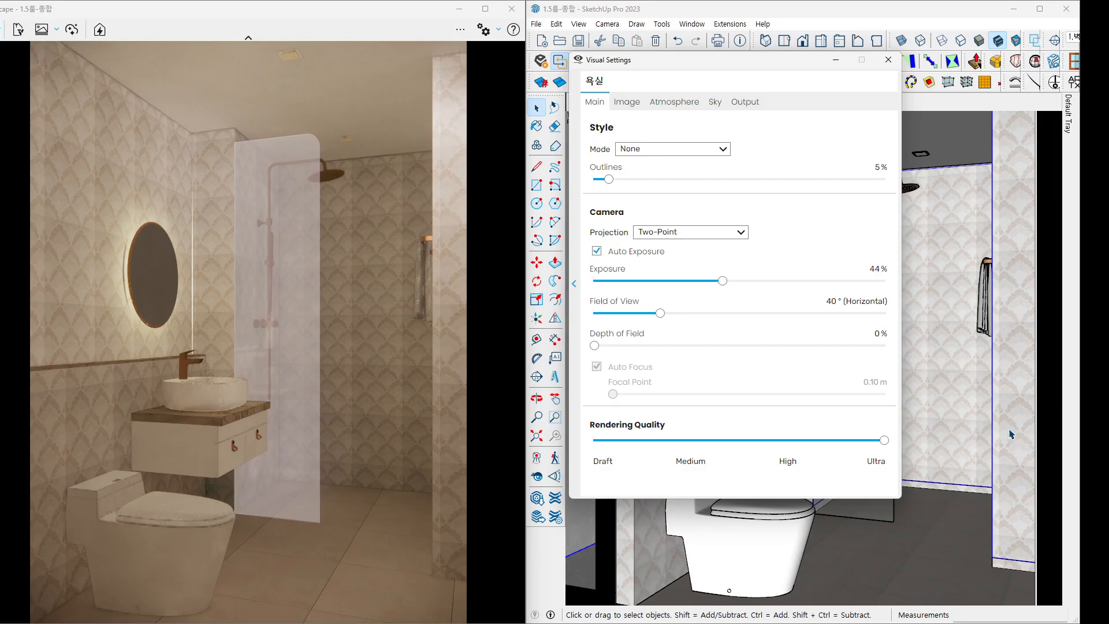
# Show the preset's image correction and effect settings and shift the settings window slightly.
pyautogui.click(634, 105)
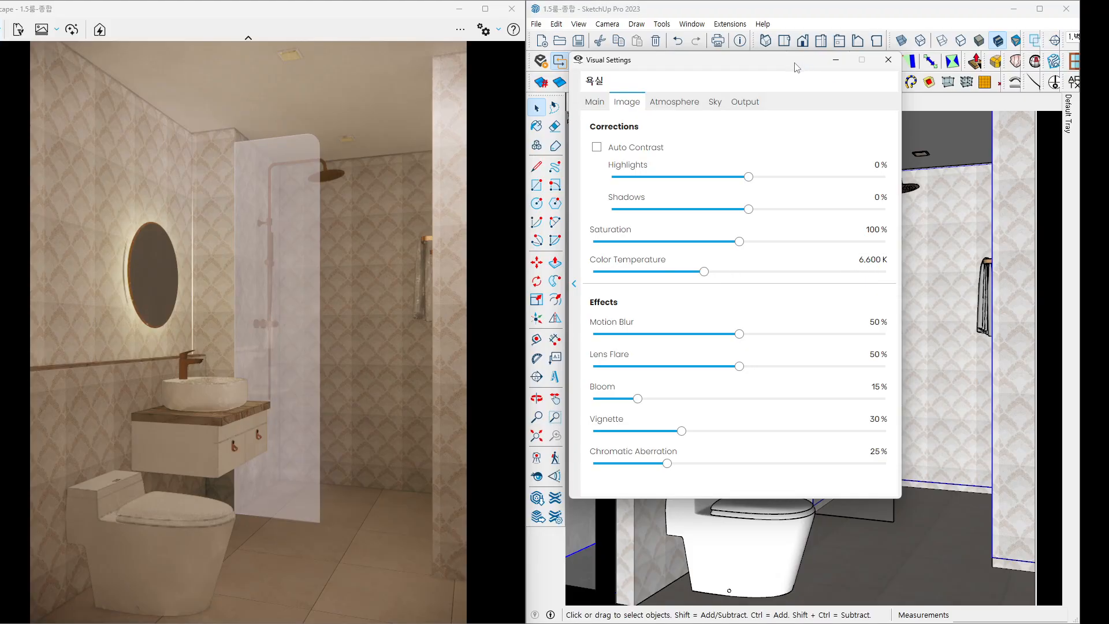
pyautogui.moveTo(796, 65); pyautogui.dragTo(788, 64)
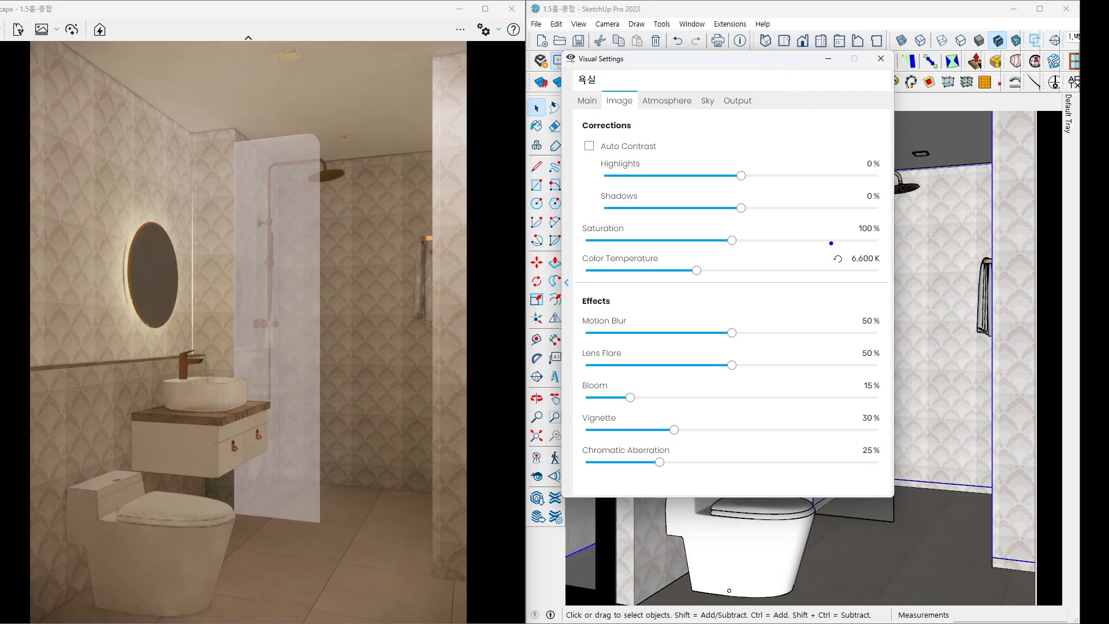
pyautogui.keyDown('ctrl'); pyautogui.moveTo(828, 242); pyautogui.dragTo(889, 276); pyautogui.keyUp('ctrl')
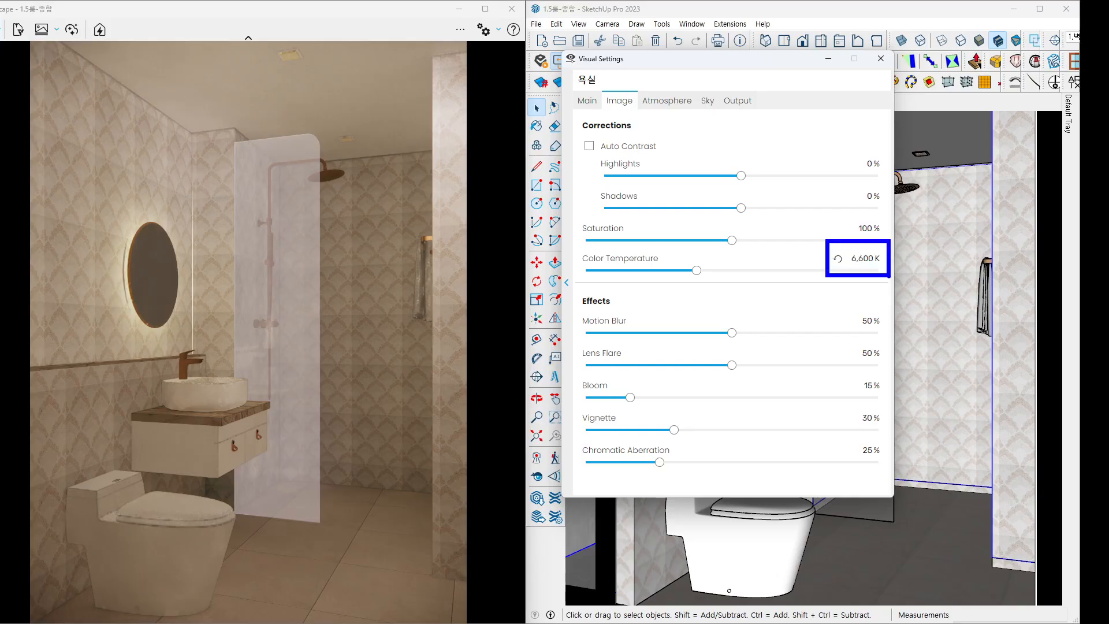
pyautogui.press('Escape')
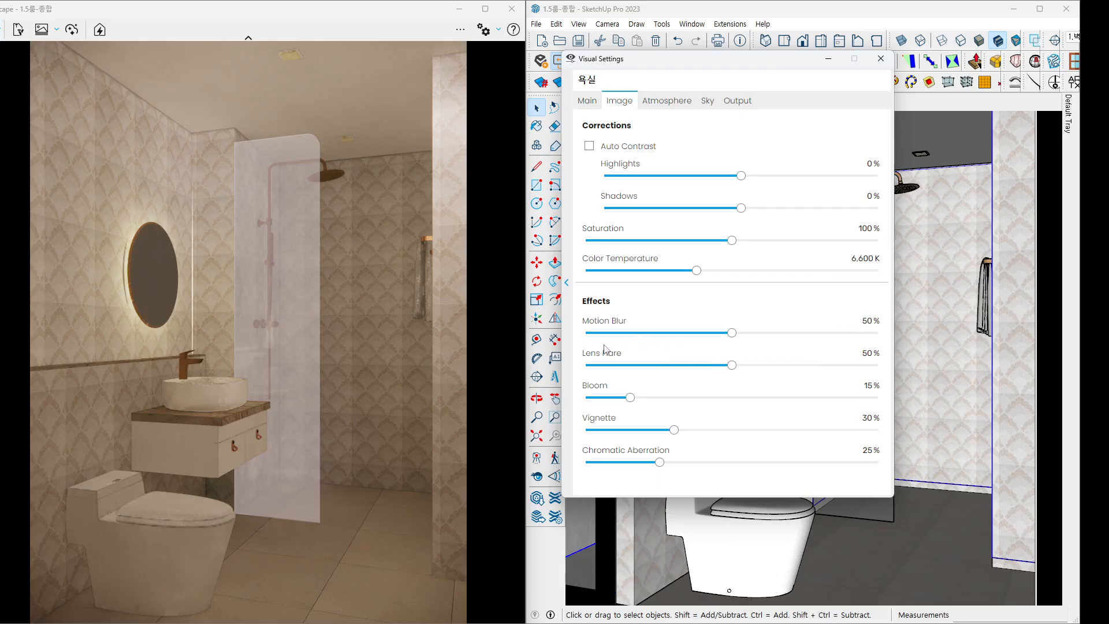
pyautogui.moveTo(635, 304); pyautogui.dragTo(660, 290)
pyautogui.moveTo(640, 354); pyautogui.dragTo(660, 332)
pyautogui.moveTo(612, 372)
pyautogui.mouseDown()
pyautogui.moveTo(617, 393)
pyautogui.moveTo(647, 370)
pyautogui.mouseUp()
pyautogui.moveTo(639, 410); pyautogui.dragTo(668, 404)
pyautogui.moveTo(639, 442); pyautogui.dragTo(662, 446)
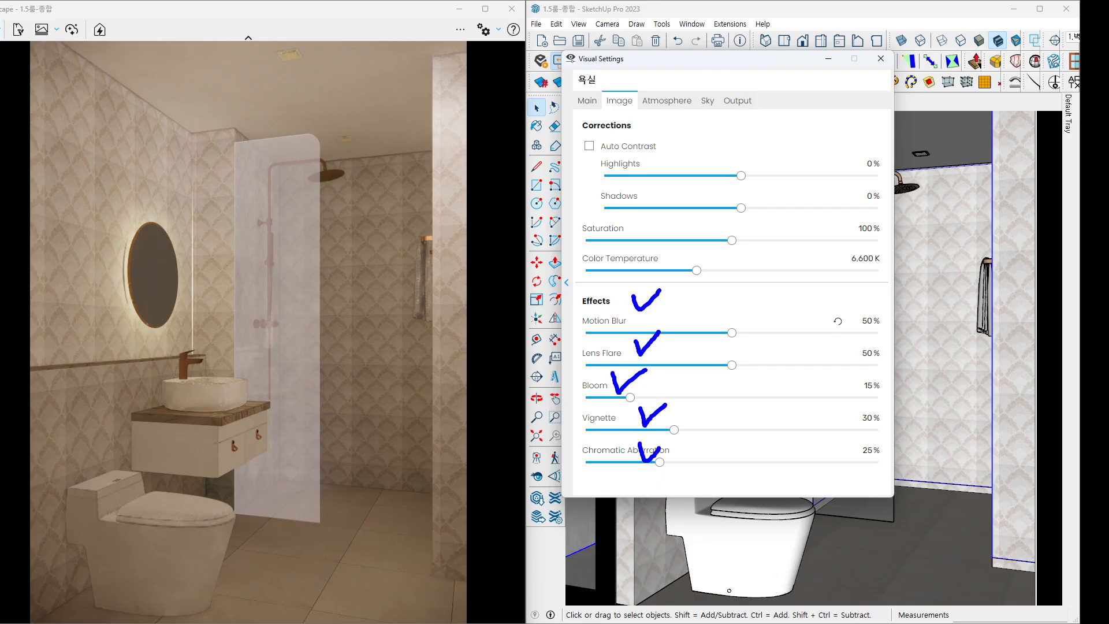
pyautogui.press('Escape')
# Set the preset's Motion Blur, Lens Flare, Bloom, Vignette and Chromatic Aberration effects to 0 %.
pyautogui.moveTo(732, 333); pyautogui.dragTo(550, 335)
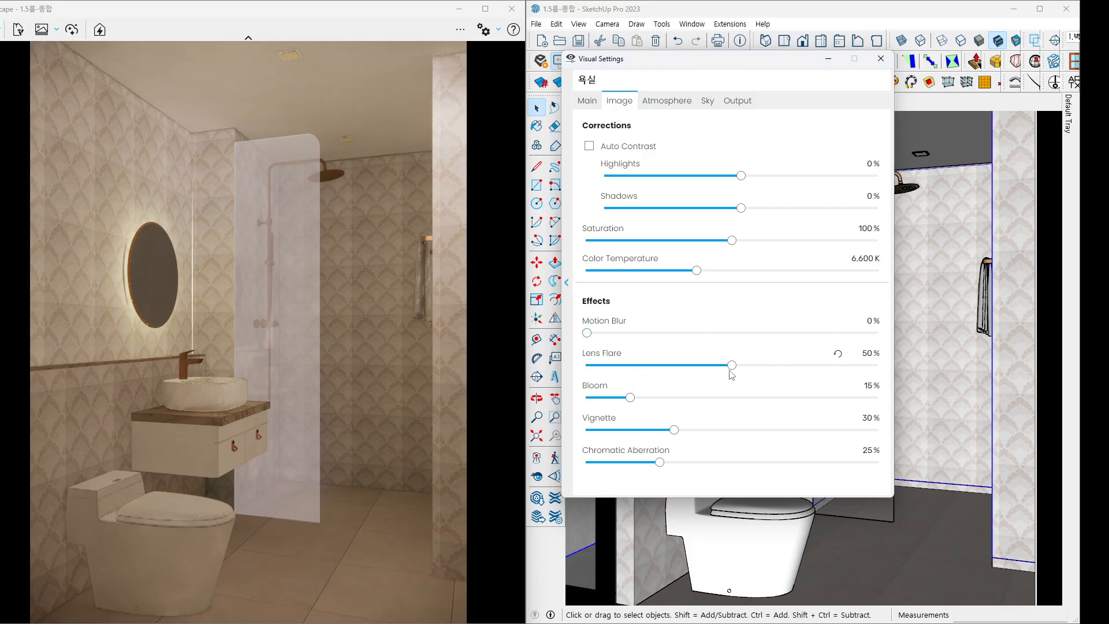
pyautogui.moveTo(732, 365); pyautogui.dragTo(553, 373)
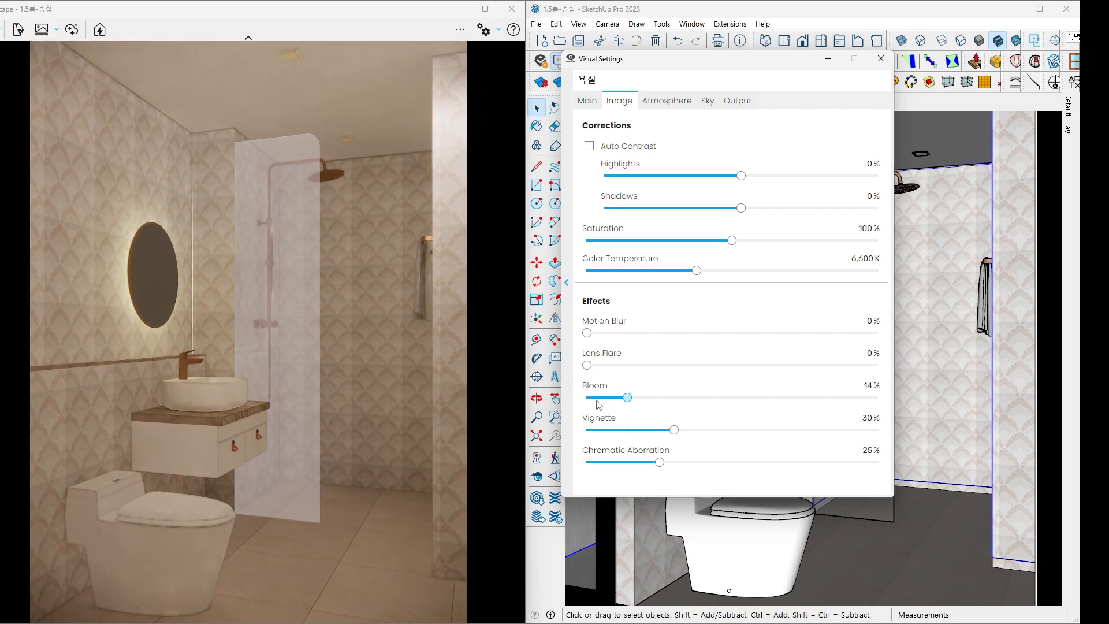
pyautogui.moveTo(630, 398); pyautogui.dragTo(585, 399)
pyautogui.moveTo(674, 430); pyautogui.dragTo(546, 436)
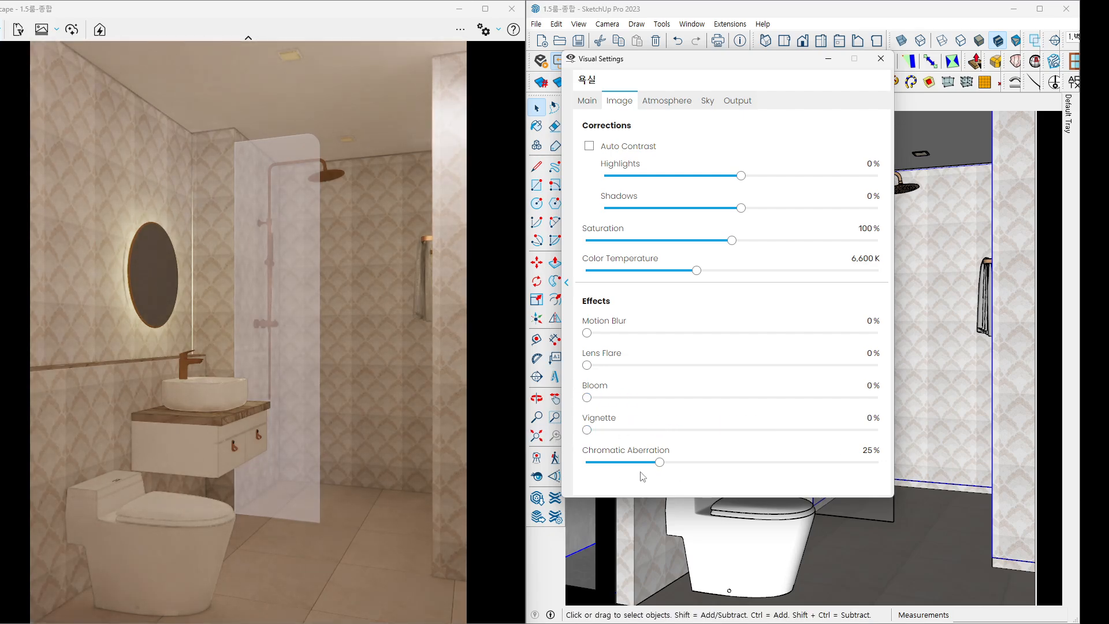
pyautogui.moveTo(660, 462); pyautogui.dragTo(556, 464)
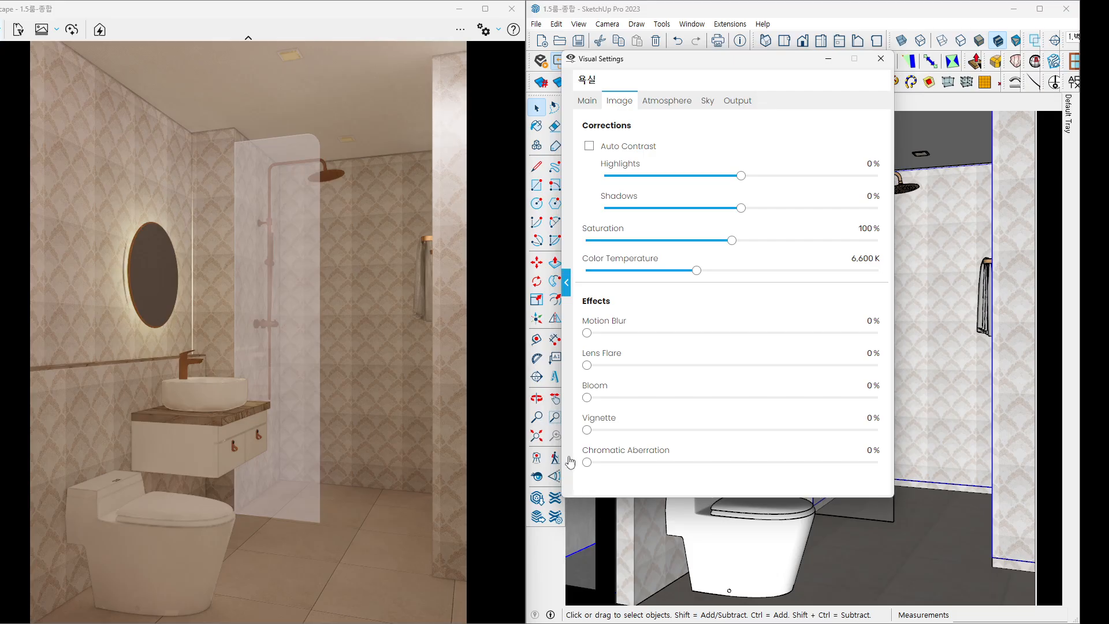
# Check the preset's atmosphere illumination settings and change the sky's horizon source to Town.
pyautogui.click(658, 106)
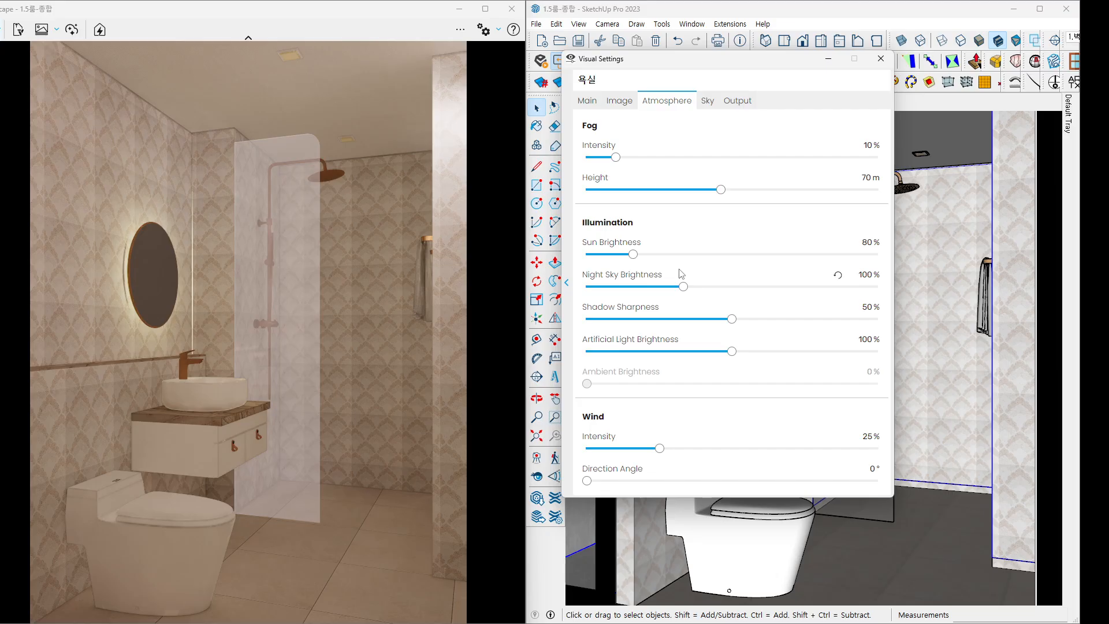
pyautogui.moveTo(667, 378)
pyautogui.mouseDown()
pyautogui.moveTo(545, 353)
pyautogui.moveTo(665, 196)
pyautogui.moveTo(765, 342)
pyautogui.moveTo(677, 385)
pyautogui.mouseUp()
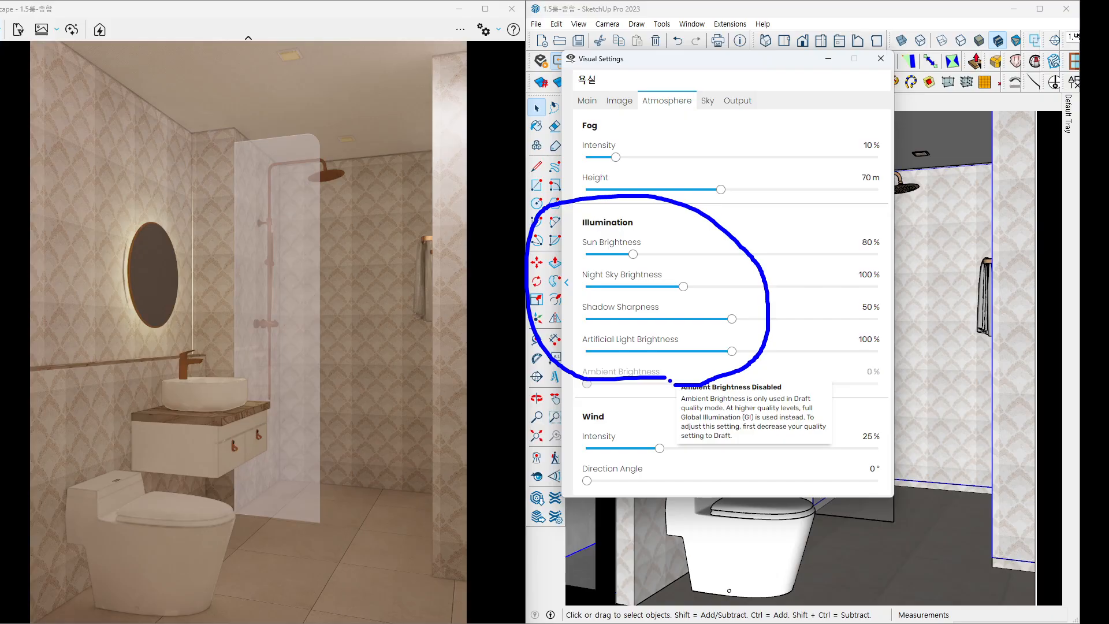
pyautogui.press('Escape')
pyautogui.moveTo(673, 385)
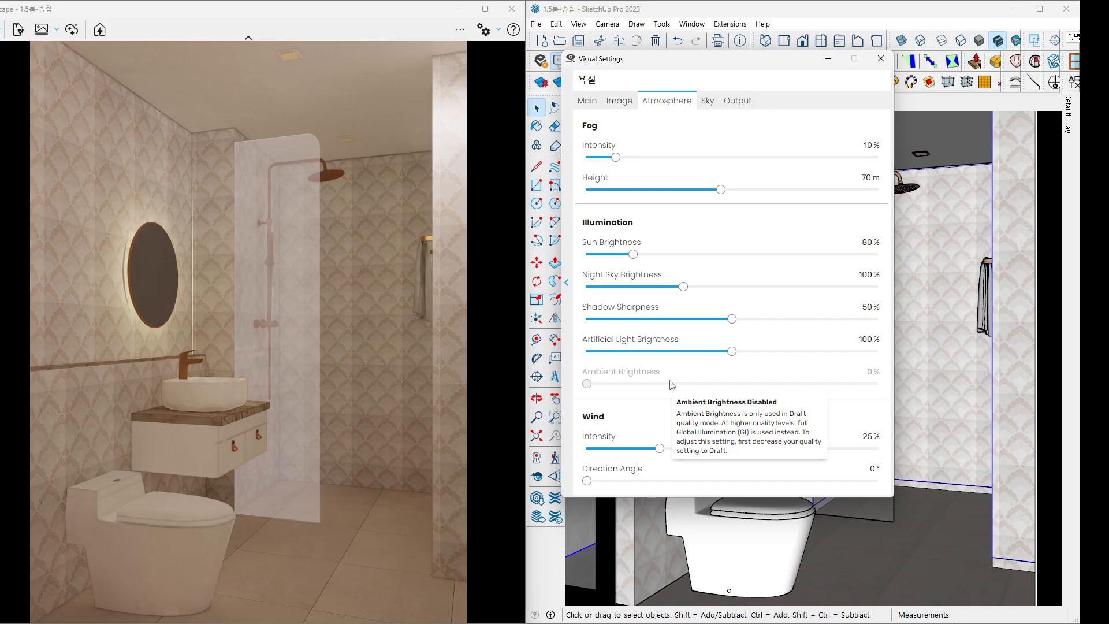
pyautogui.click(712, 105)
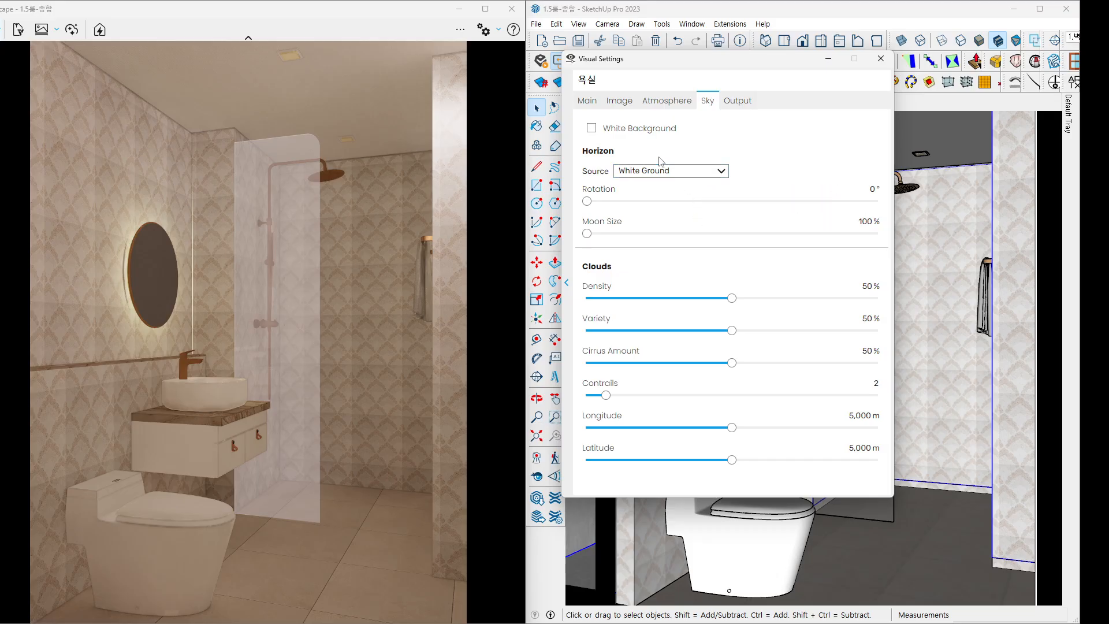
pyautogui.click(687, 174)
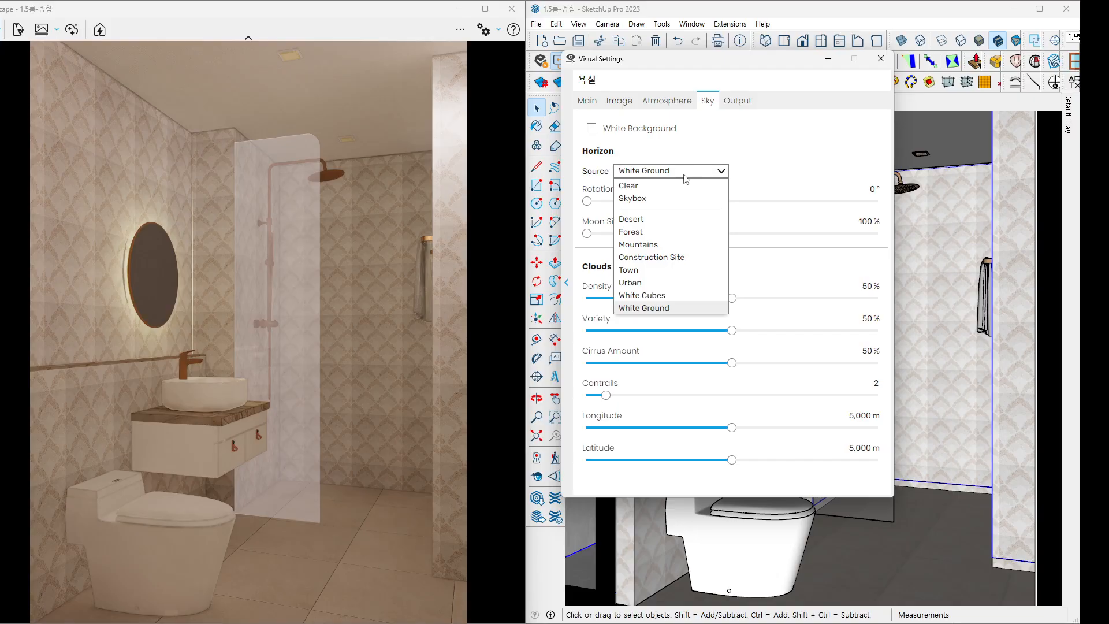
pyautogui.click(669, 271)
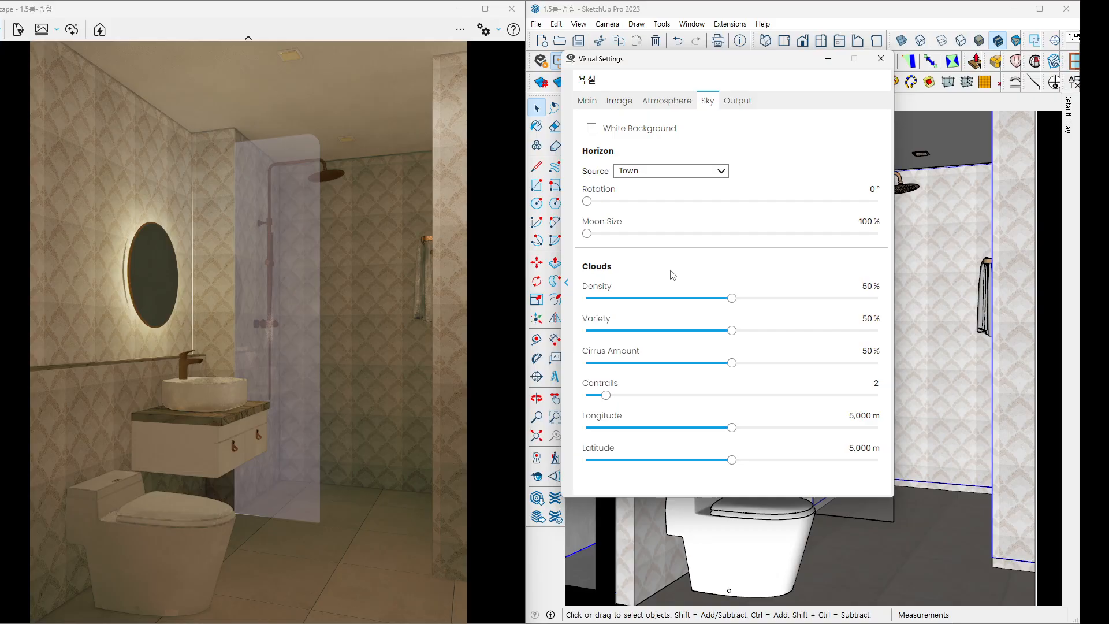
# Check the preset's output settings and advance the time of day in the render view into the night.
pyautogui.click(737, 105)
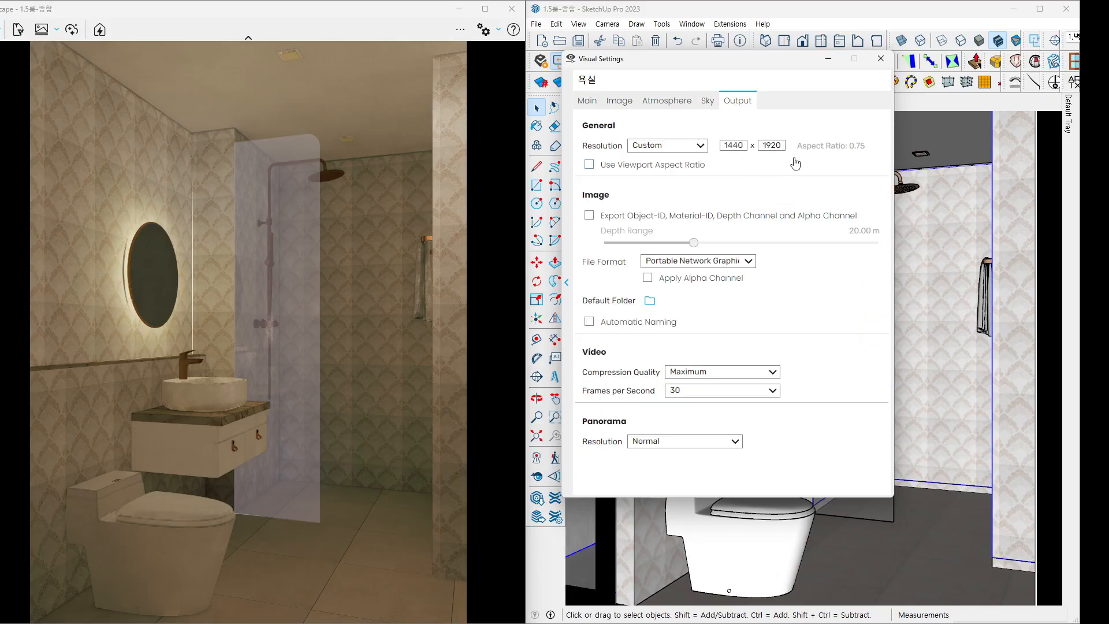
pyautogui.moveTo(761, 67)
pyautogui.mouseDown()
pyautogui.moveTo(786, 83)
pyautogui.moveTo(775, 80)
pyautogui.mouseUp()
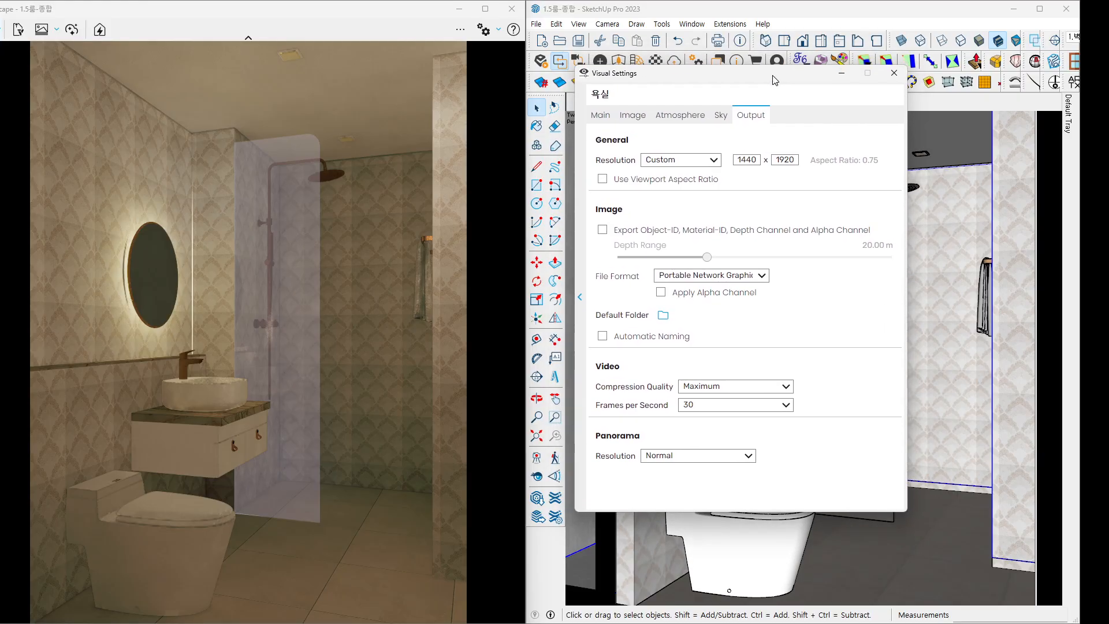
pyautogui.click(360, 473)
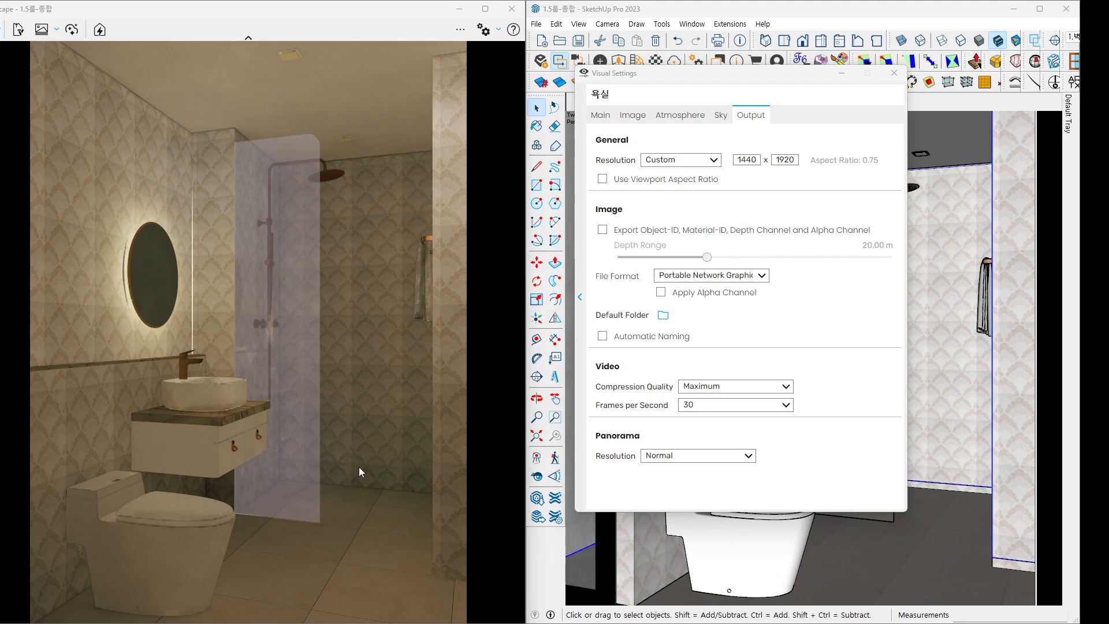
pyautogui.press('i')
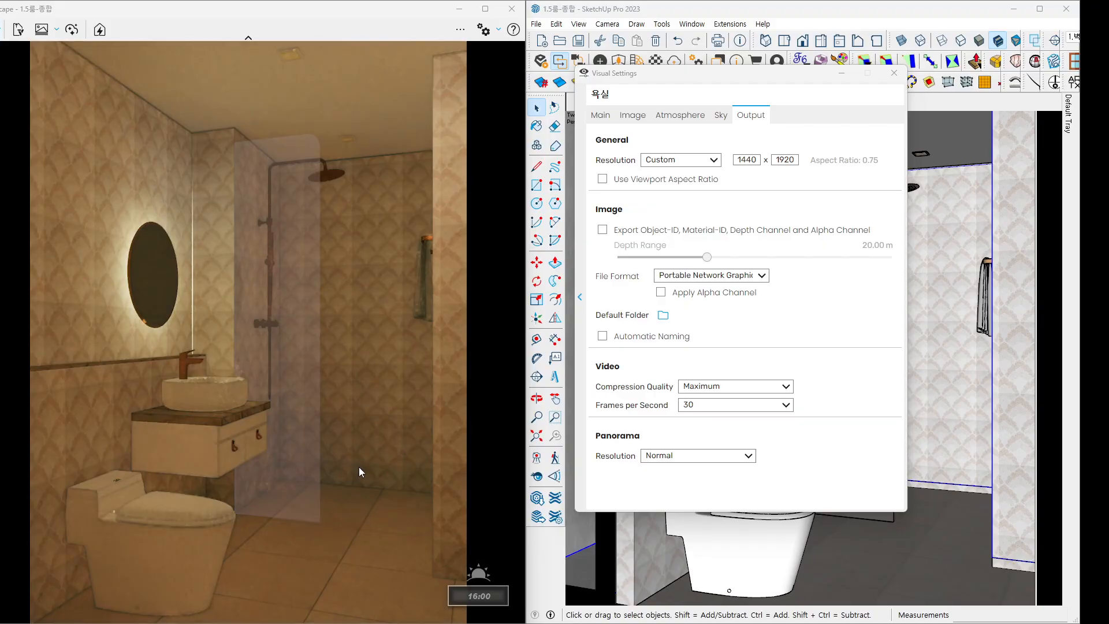
pyautogui.press('i')
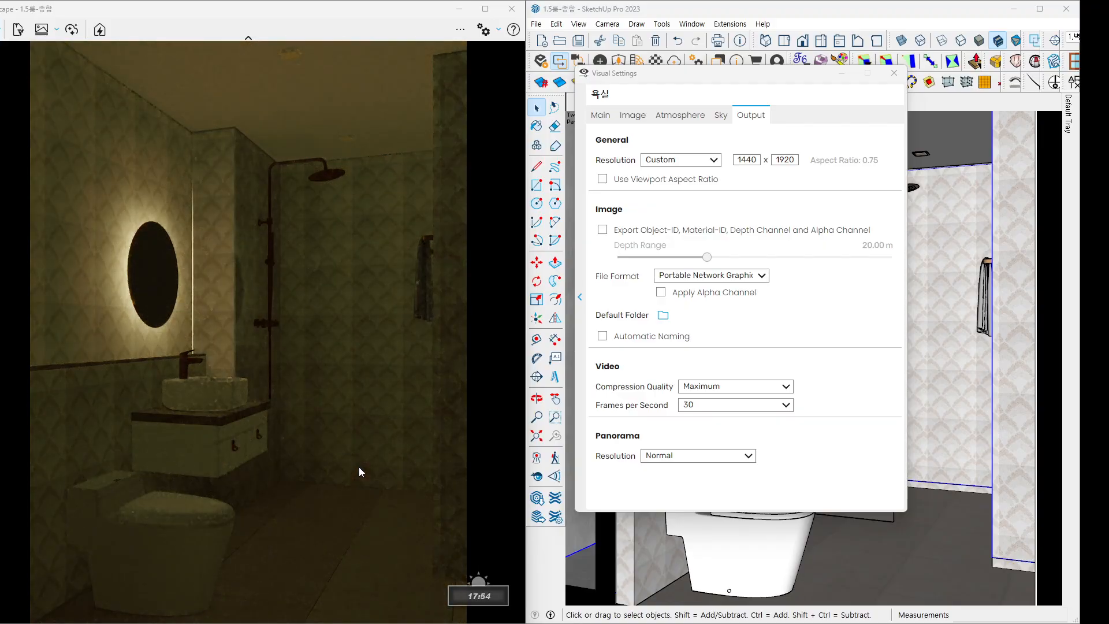
pyautogui.press('i')
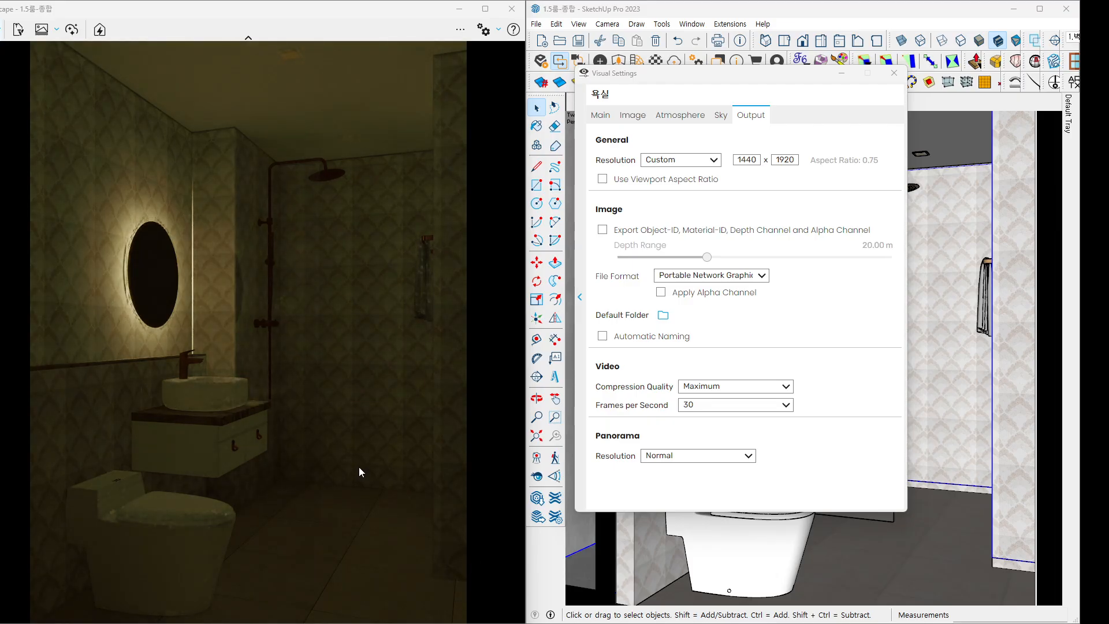
pyautogui.press('i')
# Save the current night bathroom camera as a new Enscape view under its default name and close the visual settings.
pyautogui.click(1, 32)
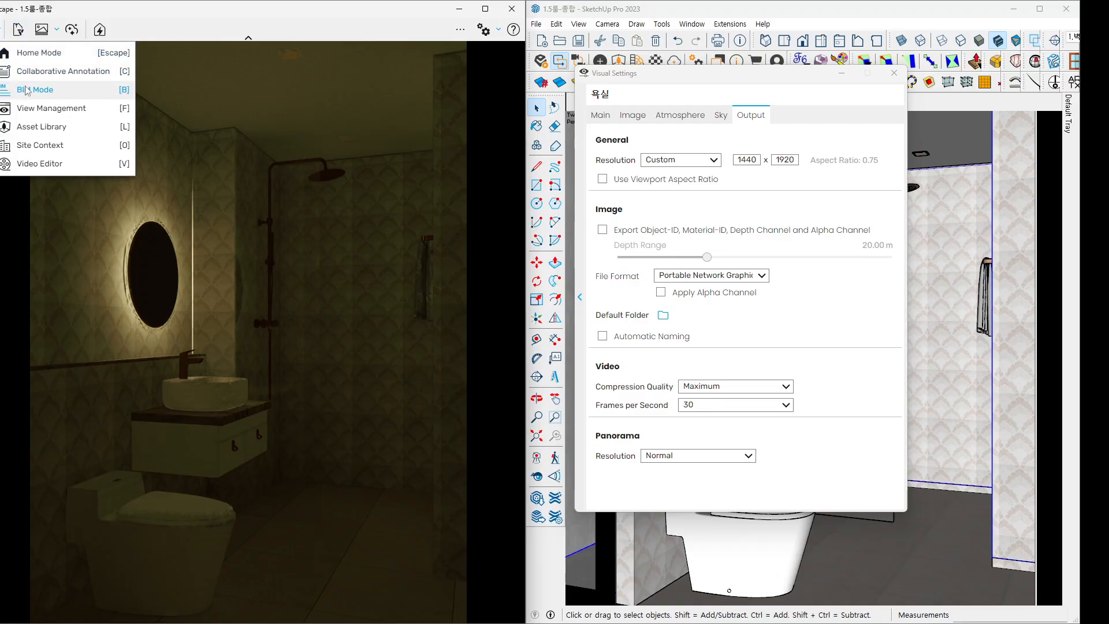
pyautogui.click(33, 111)
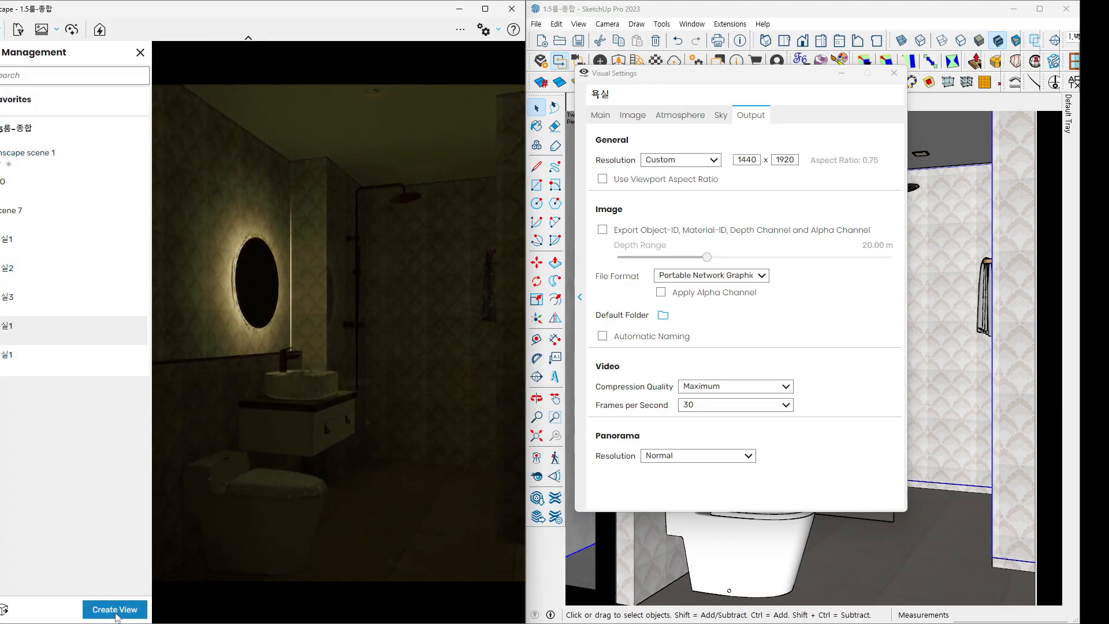
pyautogui.click(115, 611)
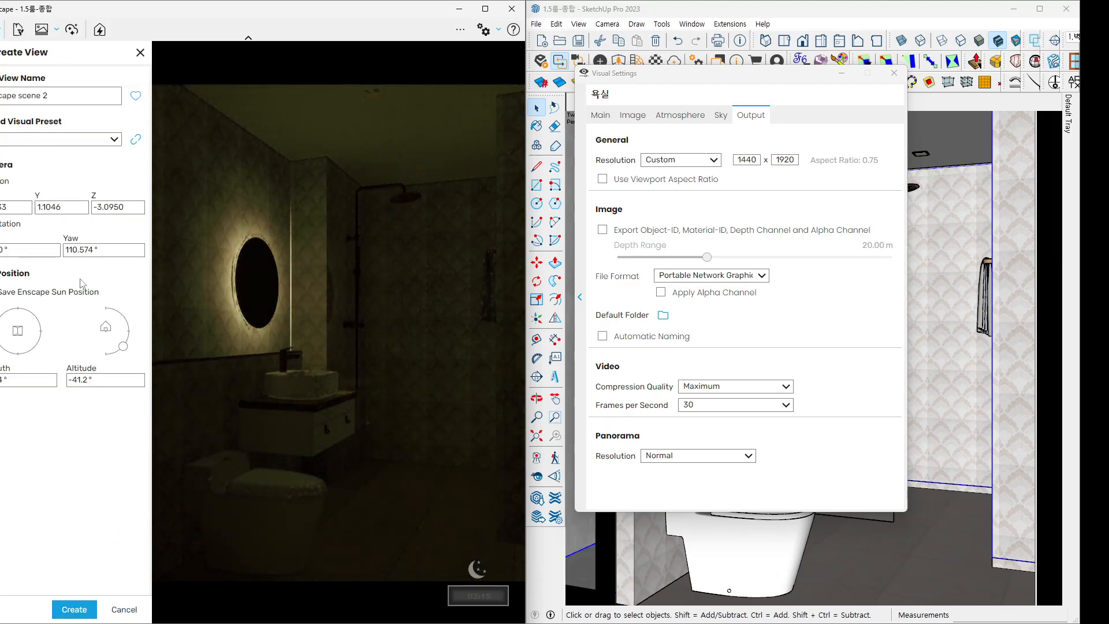
pyautogui.tripleClick(68, 99)
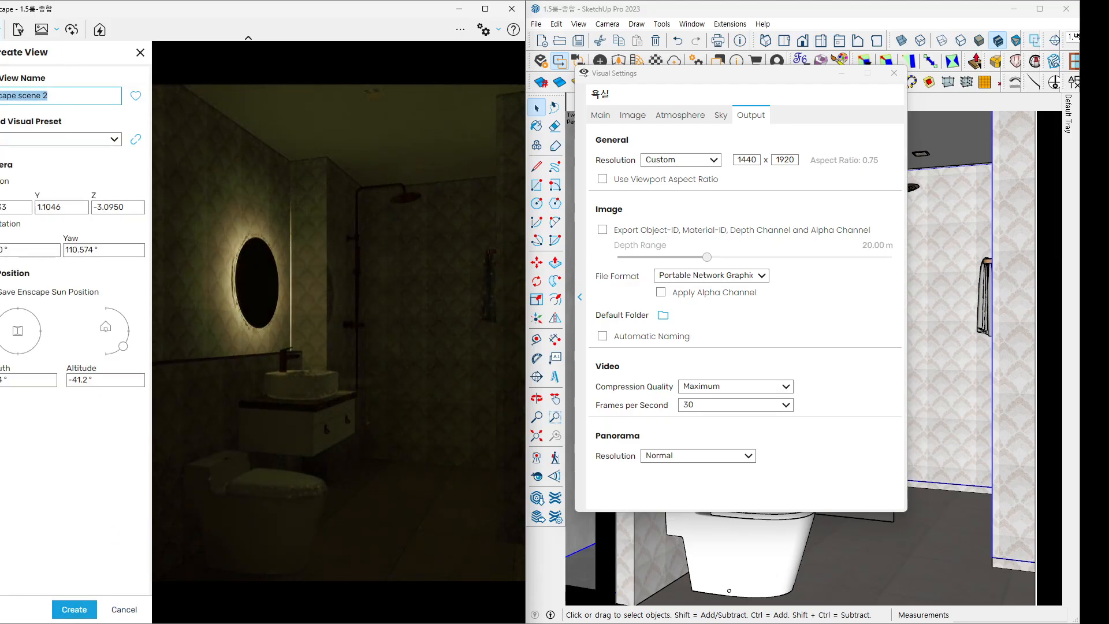
pyautogui.click(74, 609)
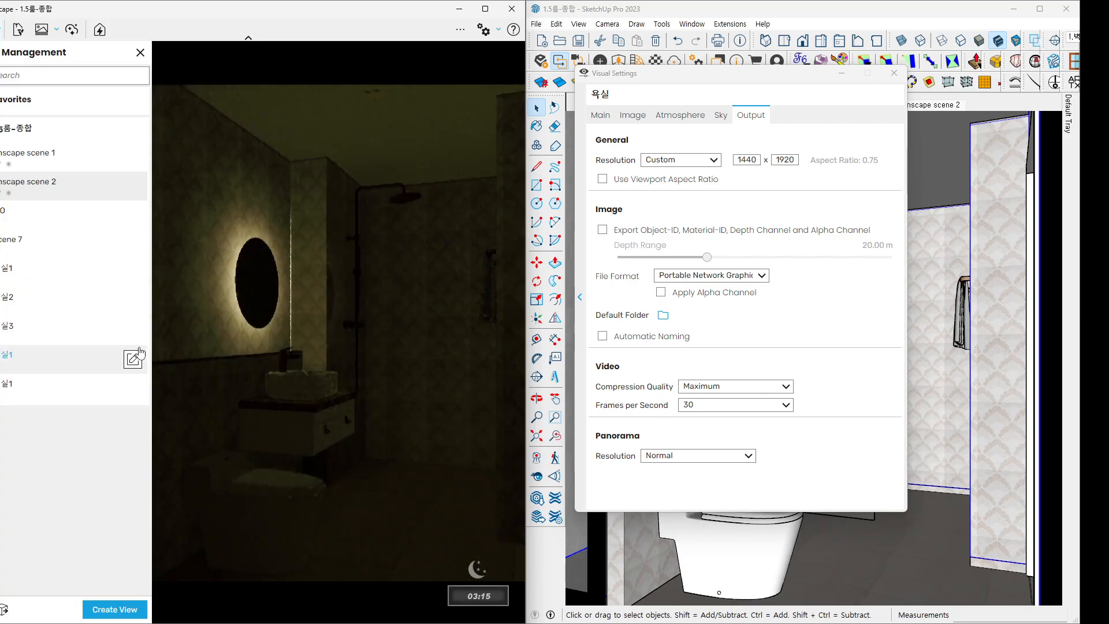
pyautogui.click(139, 54)
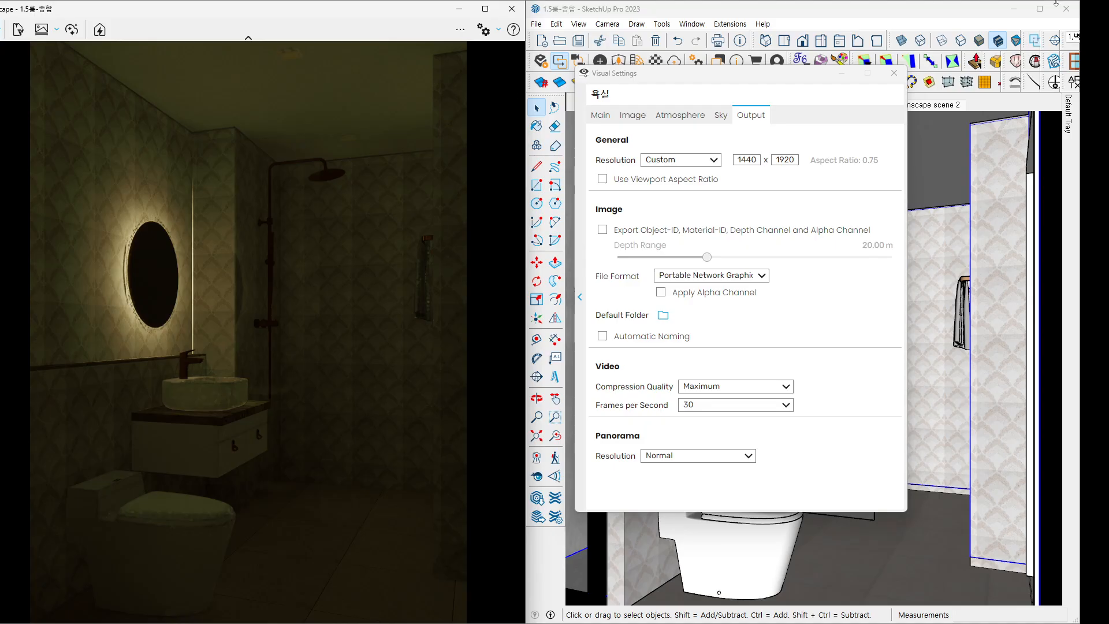
pyautogui.moveTo(705, 74); pyautogui.dragTo(676, 69)
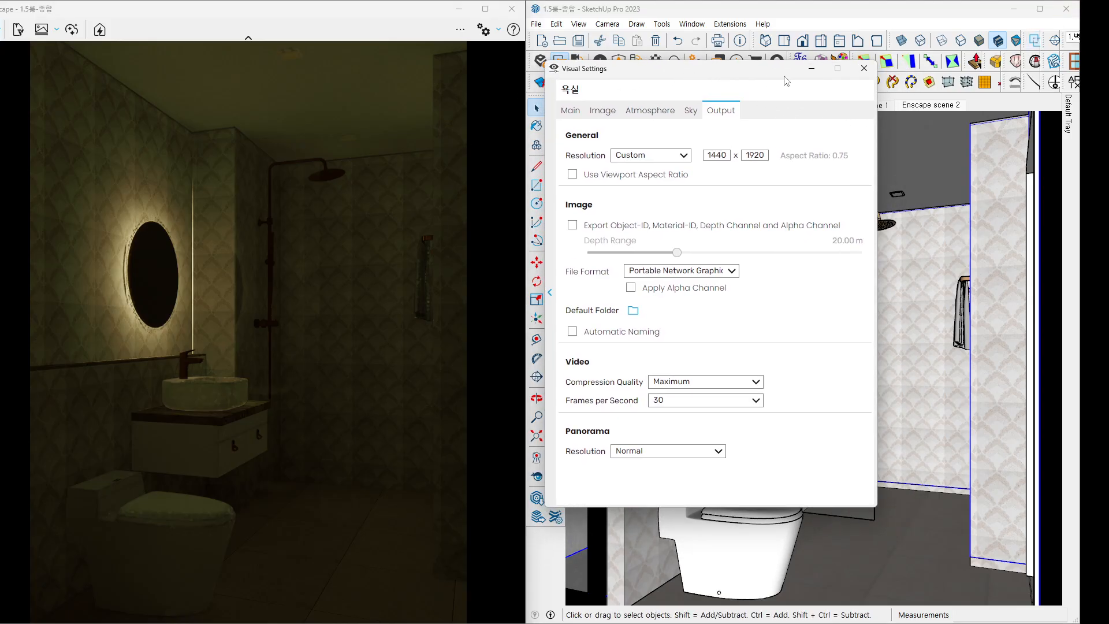
pyautogui.click(860, 76)
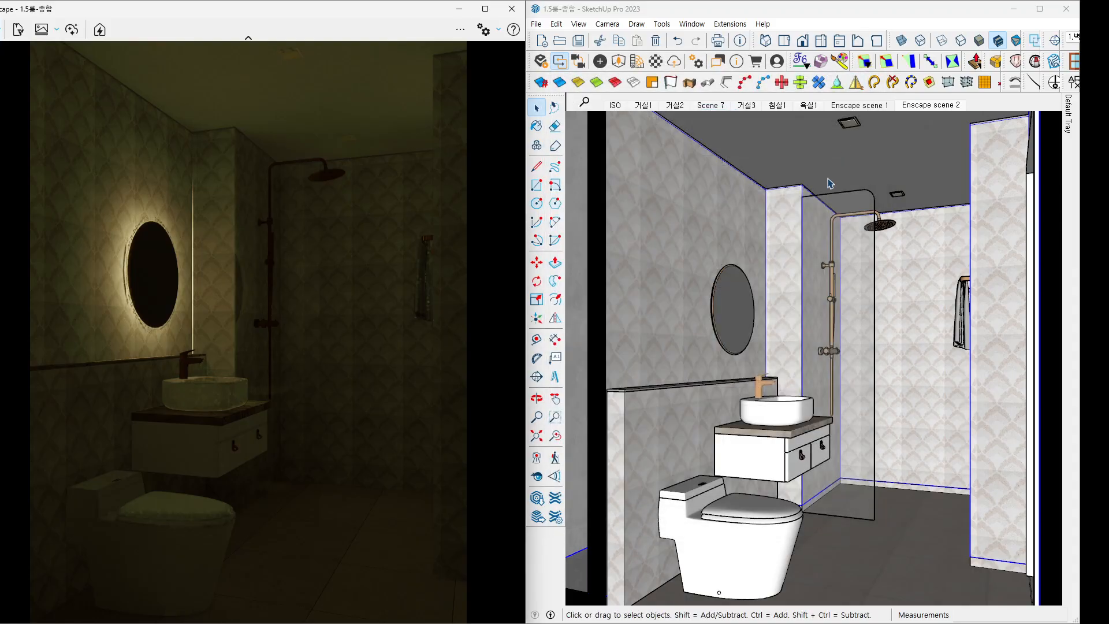
# Bring the round wall mirror into close view in the model and open its group for editing.
pyautogui.click(537, 109)
pyautogui.scroll(6, 716, 318)
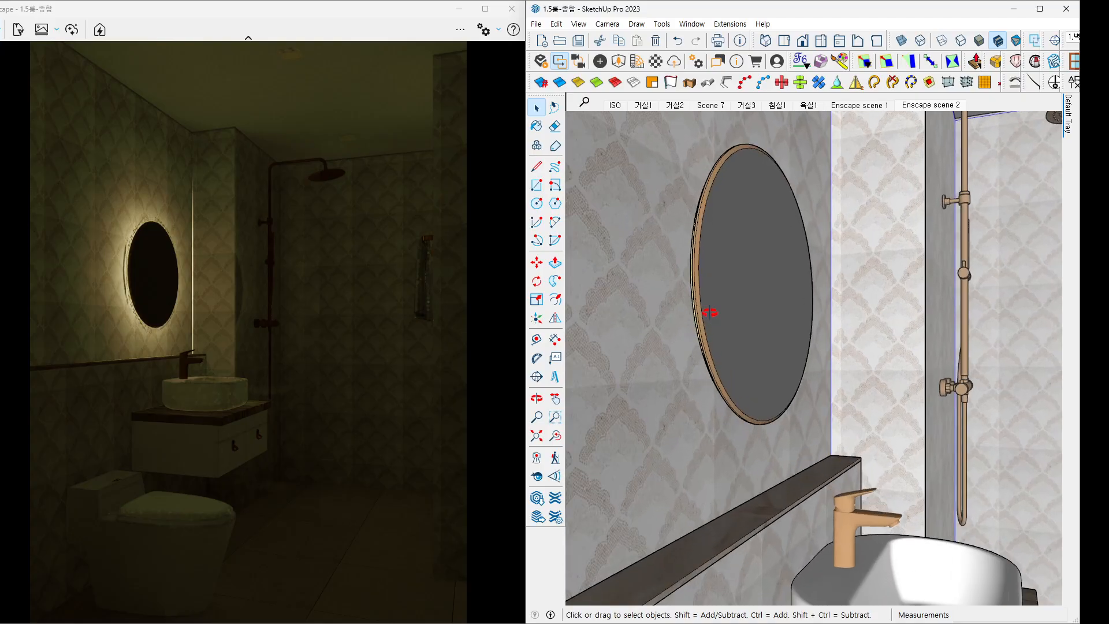
pyautogui.moveTo(710, 312)
pyautogui.mouseDown(button='middle')
pyautogui.moveTo(792, 329)
pyautogui.moveTo(807, 269)
pyautogui.moveTo(839, 258)
pyautogui.moveTo(612, 245)
pyautogui.mouseUp(button='middle')
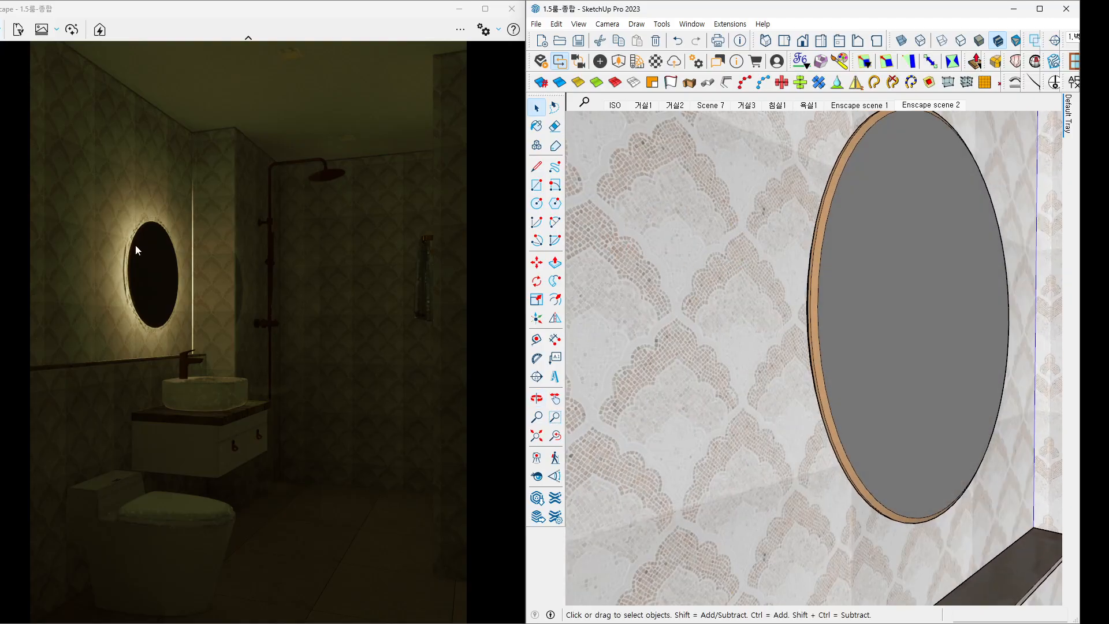
pyautogui.moveTo(149, 200)
pyautogui.mouseDown()
pyautogui.moveTo(84, 257)
pyautogui.moveTo(133, 349)
pyautogui.moveTo(184, 330)
pyautogui.moveTo(190, 265)
pyautogui.moveTo(144, 202)
pyautogui.moveTo(100, 233)
pyautogui.mouseUp()
pyautogui.moveTo(775, 309)
pyautogui.mouseDown(button='middle')
pyautogui.moveTo(839, 296)
pyautogui.moveTo(656, 328)
pyautogui.moveTo(750, 317)
pyautogui.moveTo(855, 332)
pyautogui.moveTo(989, 324)
pyautogui.moveTo(831, 345)
pyautogui.moveTo(775, 307)
pyautogui.moveTo(759, 325)
pyautogui.mouseUp(button='middle')
pyautogui.click(804, 318)
pyautogui.doubleClick(805, 320)
# Examine the pale yellow strip running around the edge behind the mirror's frame from the side.
pyautogui.scroll(5, 772, 307)
pyautogui.click(781, 298)
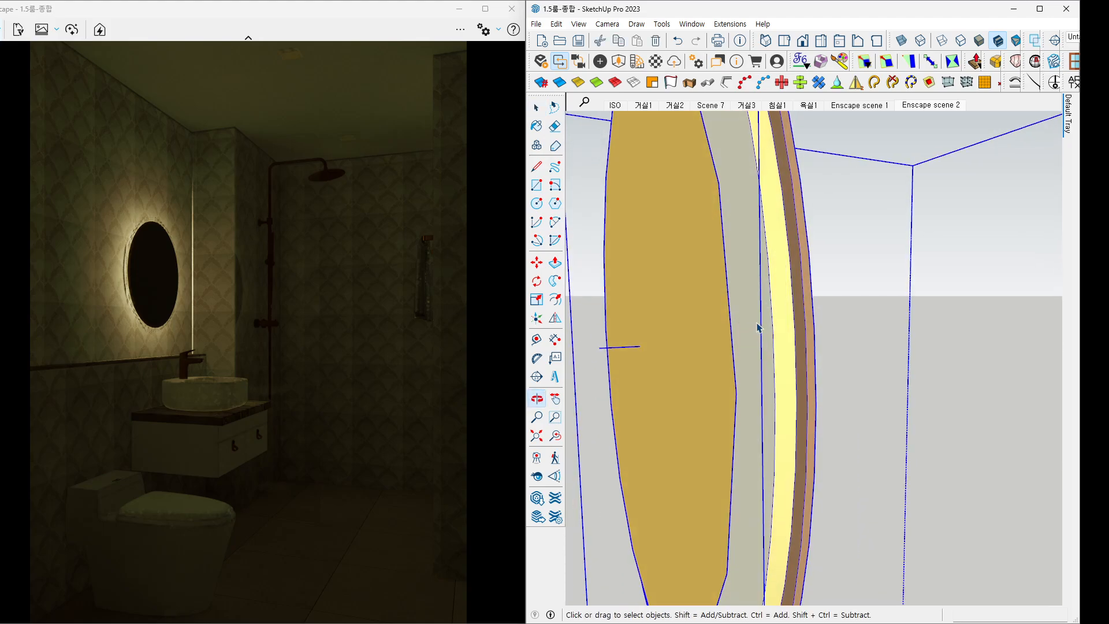
pyautogui.moveTo(776, 315)
pyautogui.mouseDown()
pyautogui.moveTo(763, 319)
pyautogui.moveTo(789, 271)
pyautogui.moveTo(803, 303)
pyautogui.moveTo(777, 330)
pyautogui.mouseUp()
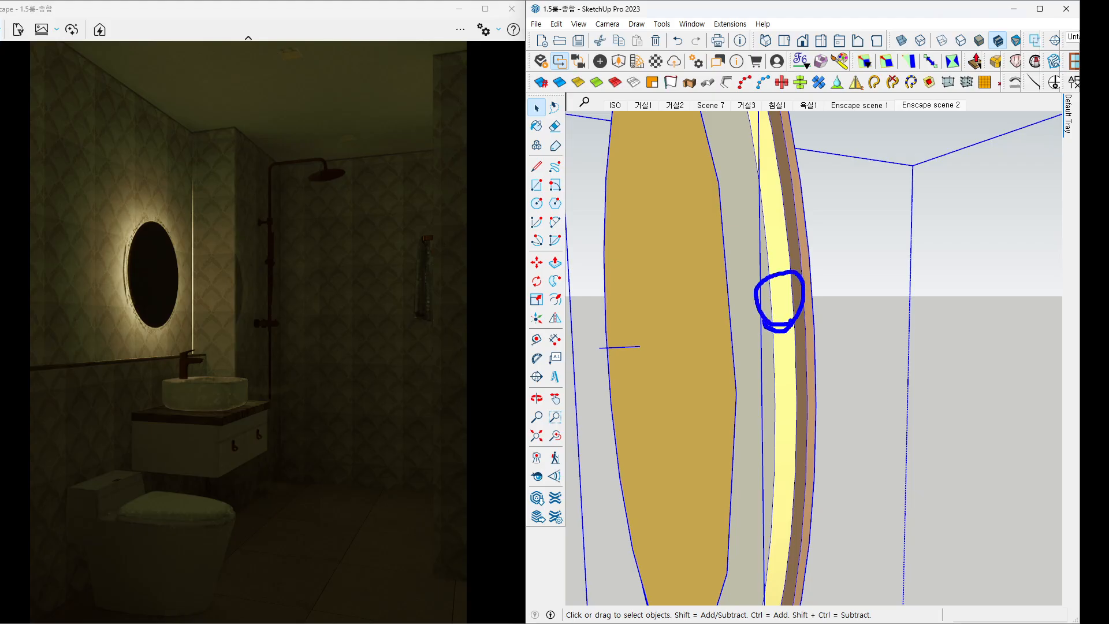
pyautogui.press('Escape')
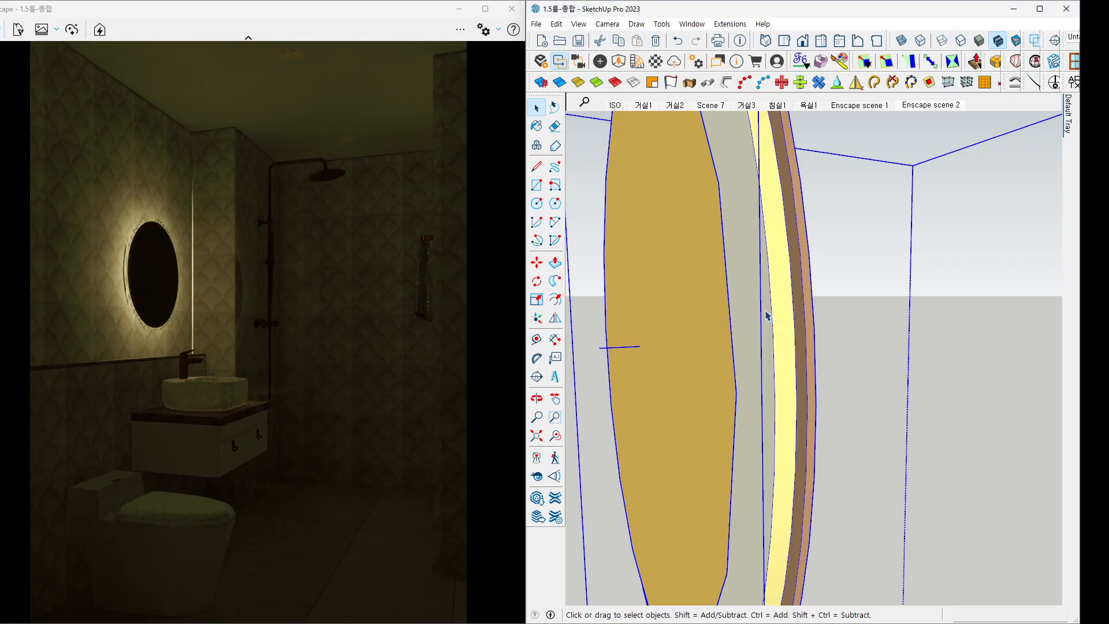
pyautogui.moveTo(767, 315)
pyautogui.mouseDown(button='middle')
pyautogui.moveTo(823, 307)
pyautogui.moveTo(823, 296)
pyautogui.mouseUp(button='middle')
pyautogui.scroll(1, 784, 284)
pyautogui.scroll(1, 785, 289)
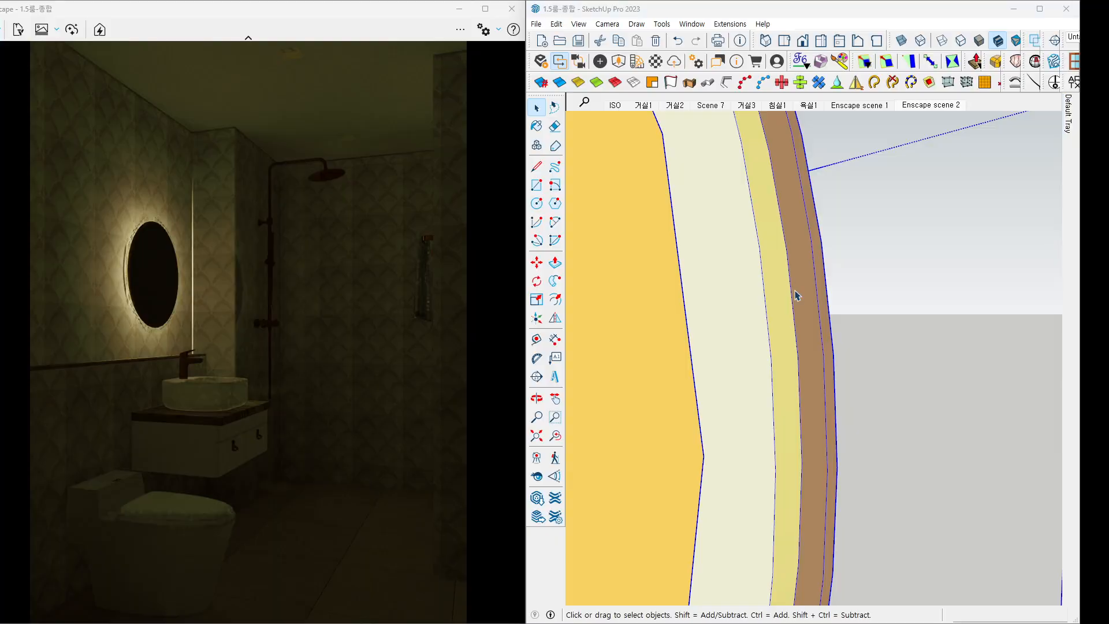
pyautogui.moveTo(789, 298)
pyautogui.mouseDown()
pyautogui.moveTo(769, 310)
pyautogui.moveTo(764, 273)
pyautogui.moveTo(791, 282)
pyautogui.moveTo(789, 299)
pyautogui.mouseUp()
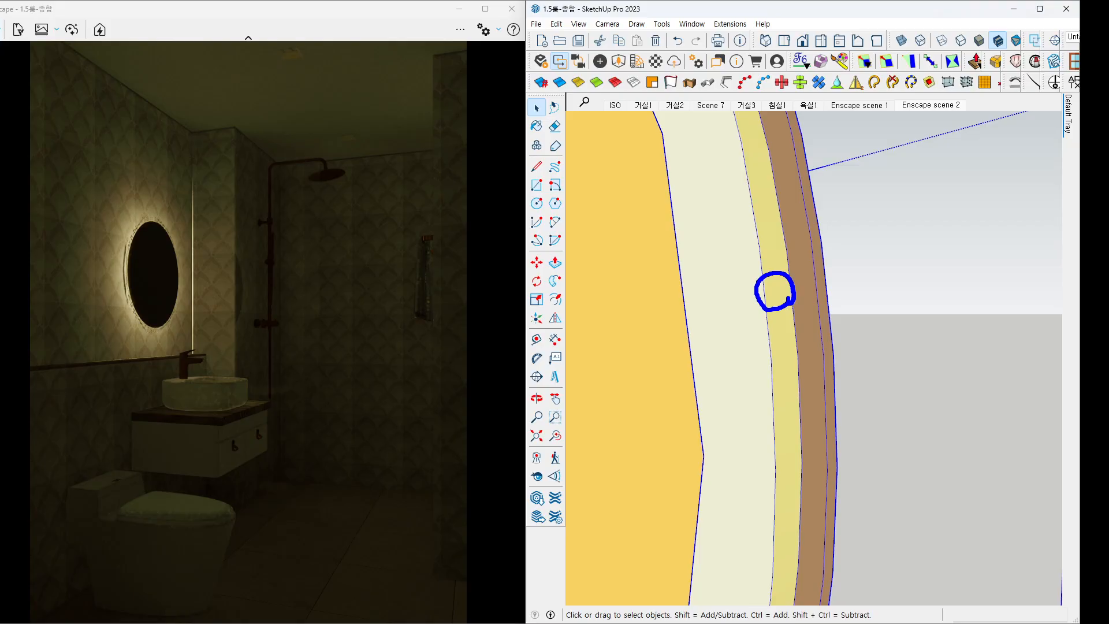
pyautogui.press('Escape')
pyautogui.scroll(-5, 788, 307)
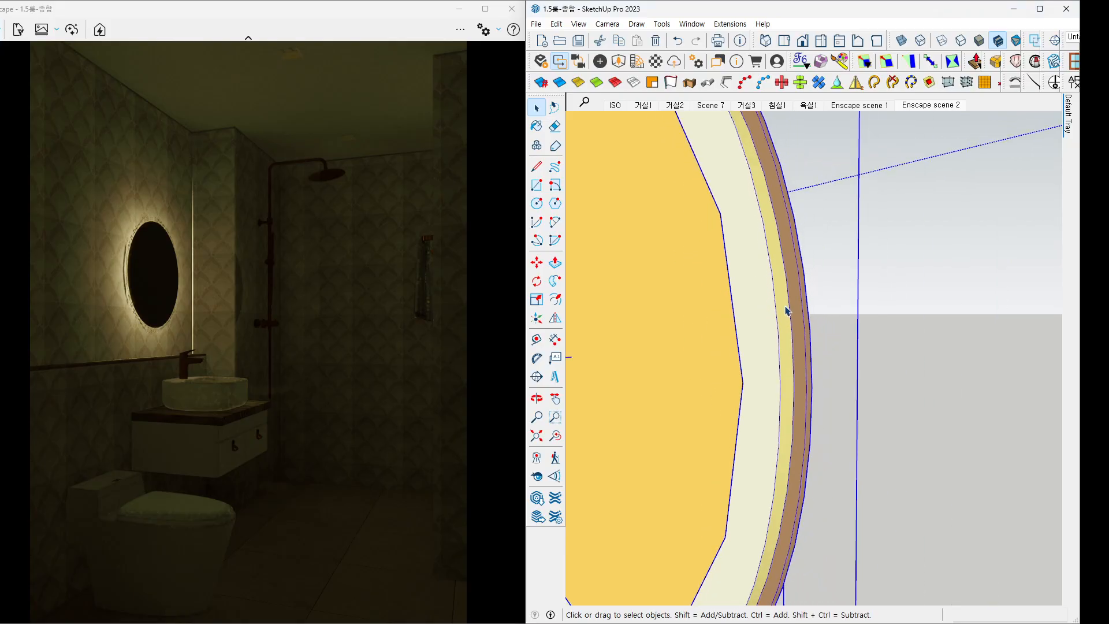
# Examine the narrow space between the tiled wall and the back of the mirror from several side angles.
pyautogui.moveTo(783, 312); pyautogui.dragTo(743, 332, button='middle')
pyautogui.scroll(4, 719, 328)
pyautogui.scroll(3, 743, 333)
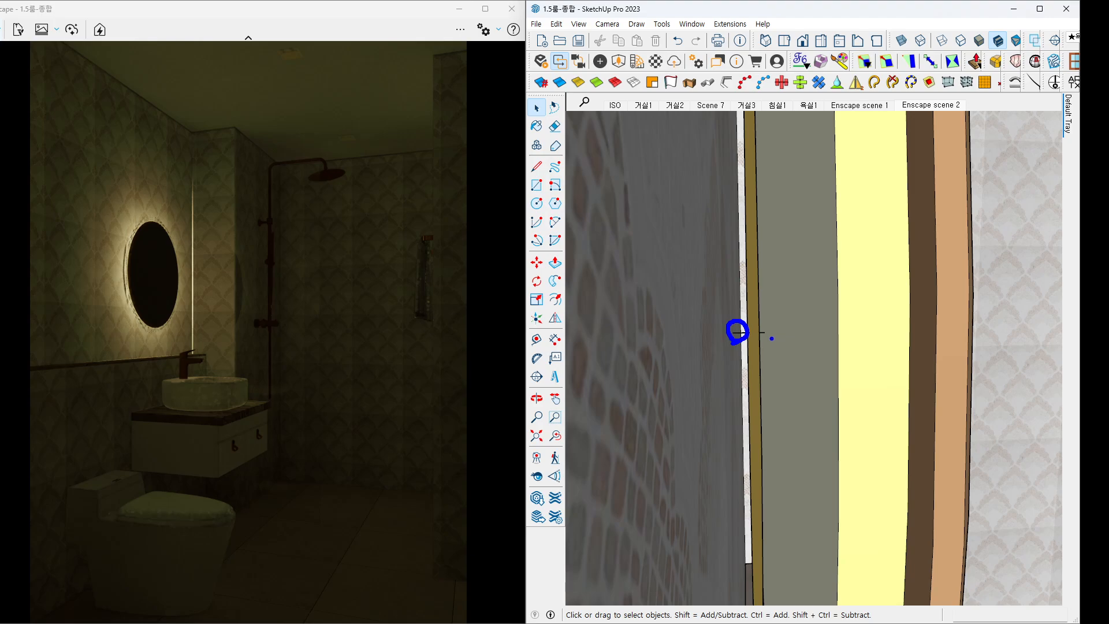
pyautogui.moveTo(772, 338)
pyautogui.mouseDown()
pyautogui.moveTo(753, 324)
pyautogui.moveTo(780, 314)
pyautogui.moveTo(789, 340)
pyautogui.mouseUp()
pyautogui.moveTo(755, 351)
pyautogui.mouseDown(button='middle')
pyautogui.moveTo(740, 347)
pyautogui.moveTo(745, 354)
pyautogui.mouseUp(button='middle')
pyautogui.press('space')
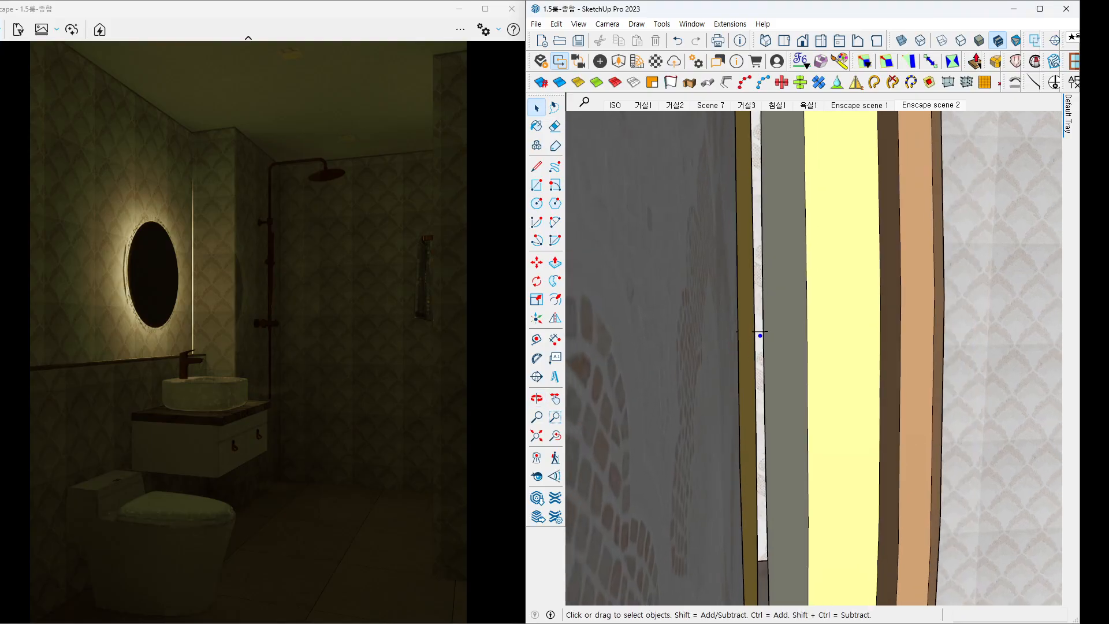
pyautogui.moveTo(759, 334); pyautogui.dragTo(731, 334)
pyautogui.moveTo(728, 329); pyautogui.dragTo(738, 330, button='middle')
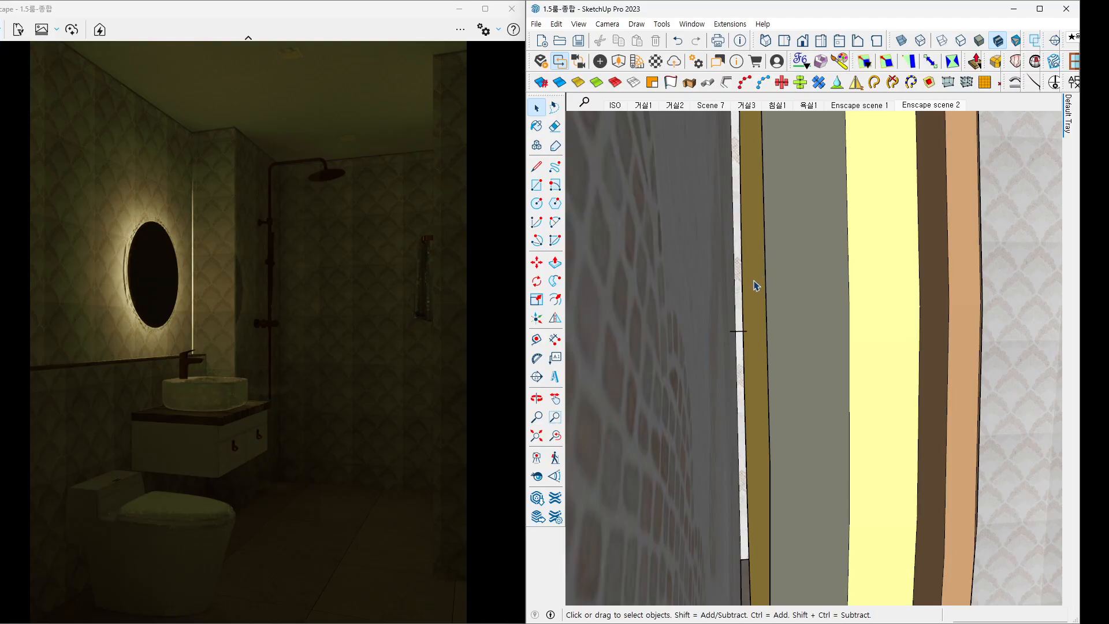
pyautogui.moveTo(755, 286)
pyautogui.mouseDown(button='middle')
pyautogui.moveTo(725, 291)
pyautogui.moveTo(745, 295)
pyautogui.moveTo(720, 318)
pyautogui.moveTo(740, 312)
pyautogui.moveTo(678, 310)
pyautogui.moveTo(743, 304)
pyautogui.mouseUp(button='middle')
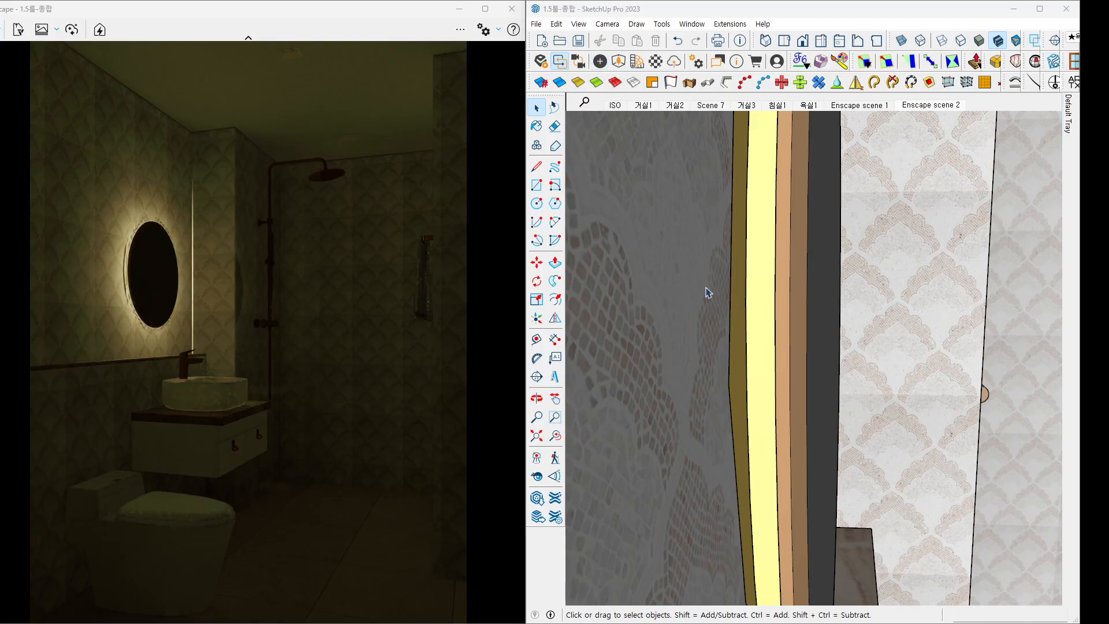
# Set the luminous power of the disk light behind the mirror to 1,318 lm in Enscape Objects and close that window.
pyautogui.moveTo(1068, 114)
pyautogui.moveTo(1106, 64)
pyautogui.mouseDown()
pyautogui.moveTo(551, 99)
pyautogui.moveTo(219, 59)
pyautogui.mouseUp()
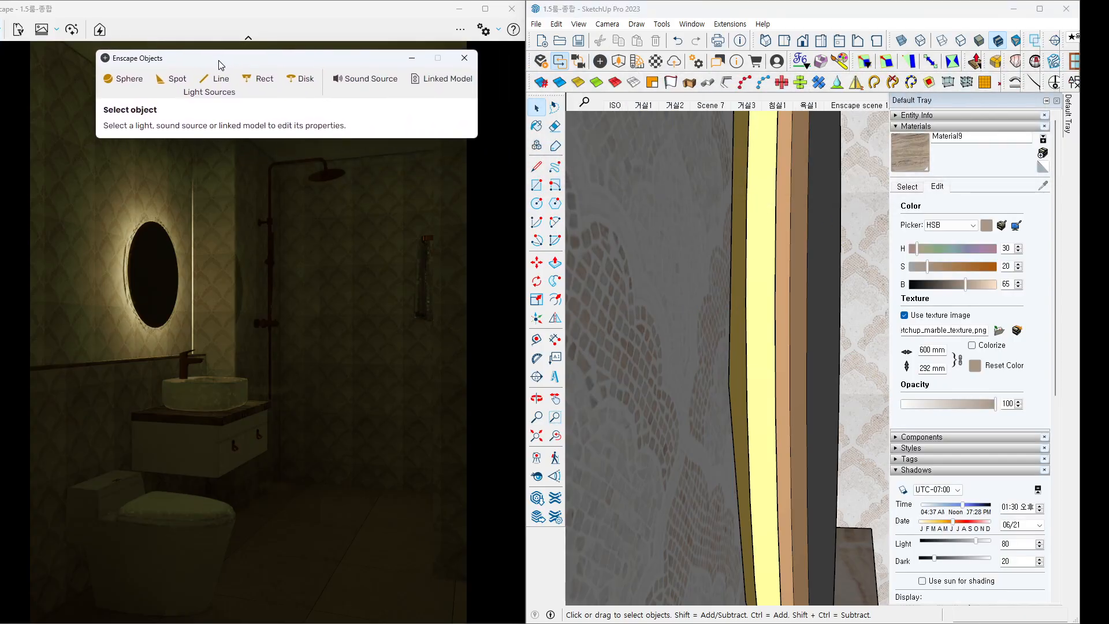
pyautogui.doubleClick(735, 237)
pyautogui.doubleClick(736, 237)
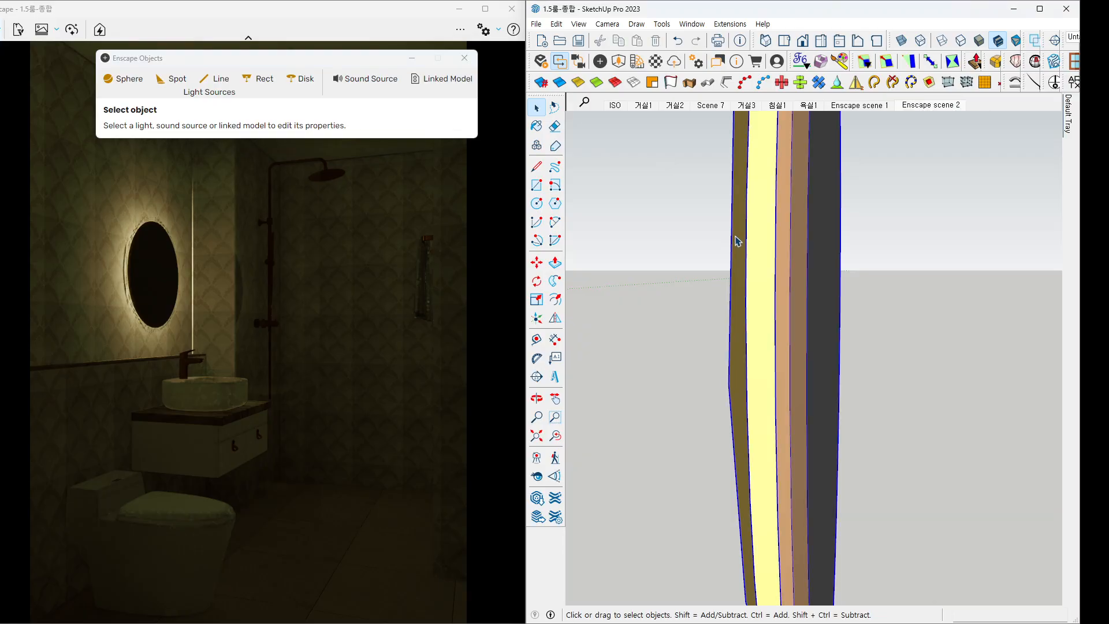
pyautogui.click(736, 237)
pyautogui.click(737, 242)
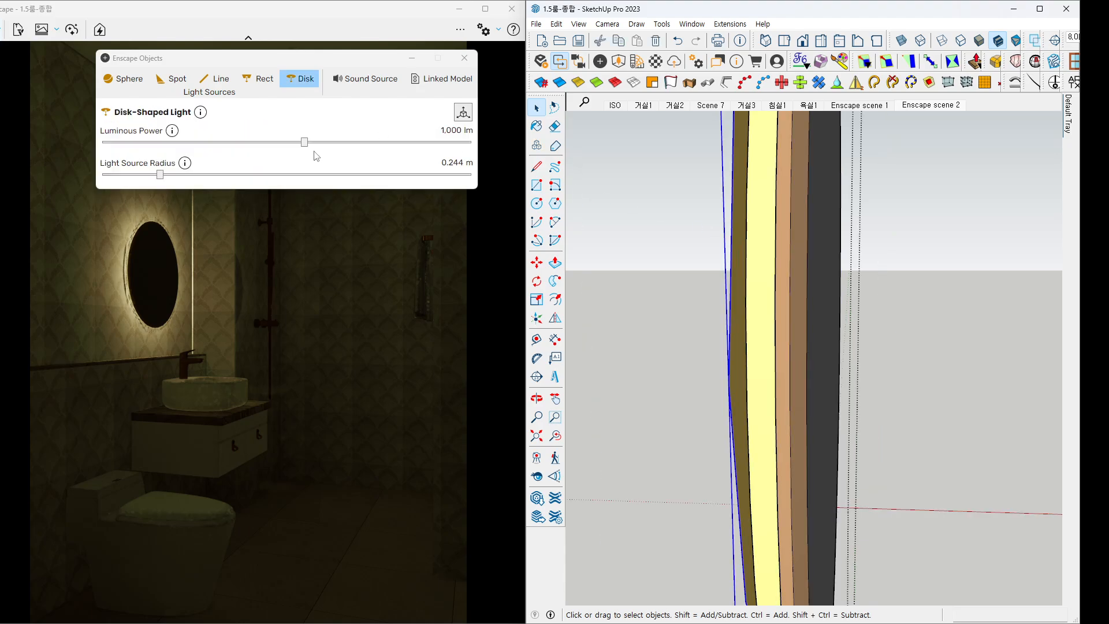
pyautogui.moveTo(305, 142); pyautogui.dragTo(314, 144)
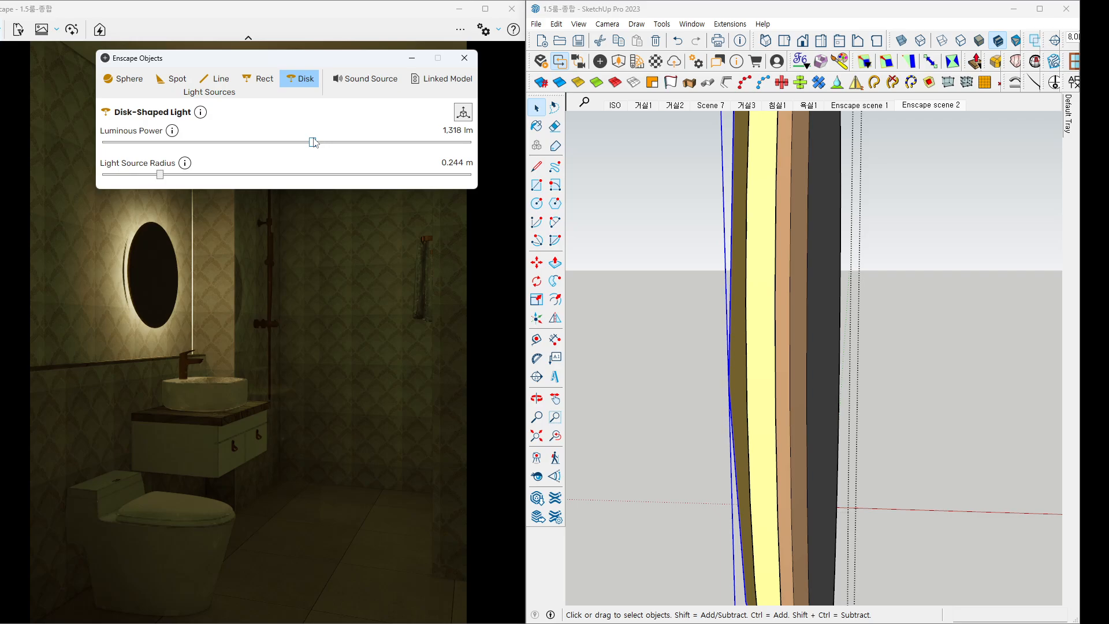
pyautogui.moveTo(314, 60); pyautogui.dragTo(310, 56)
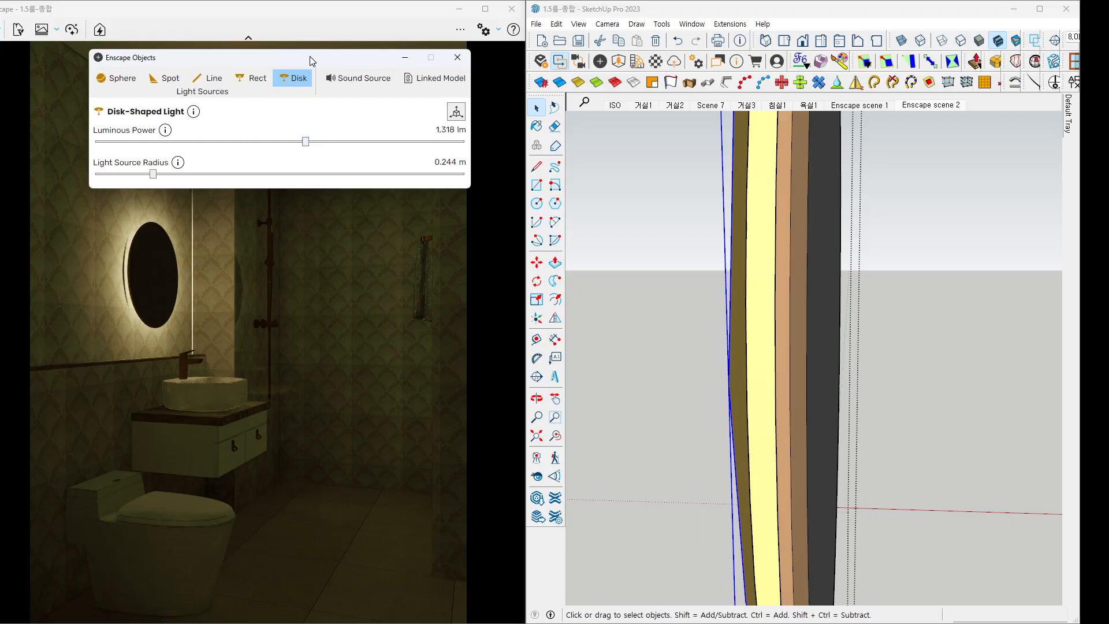
pyautogui.click(461, 54)
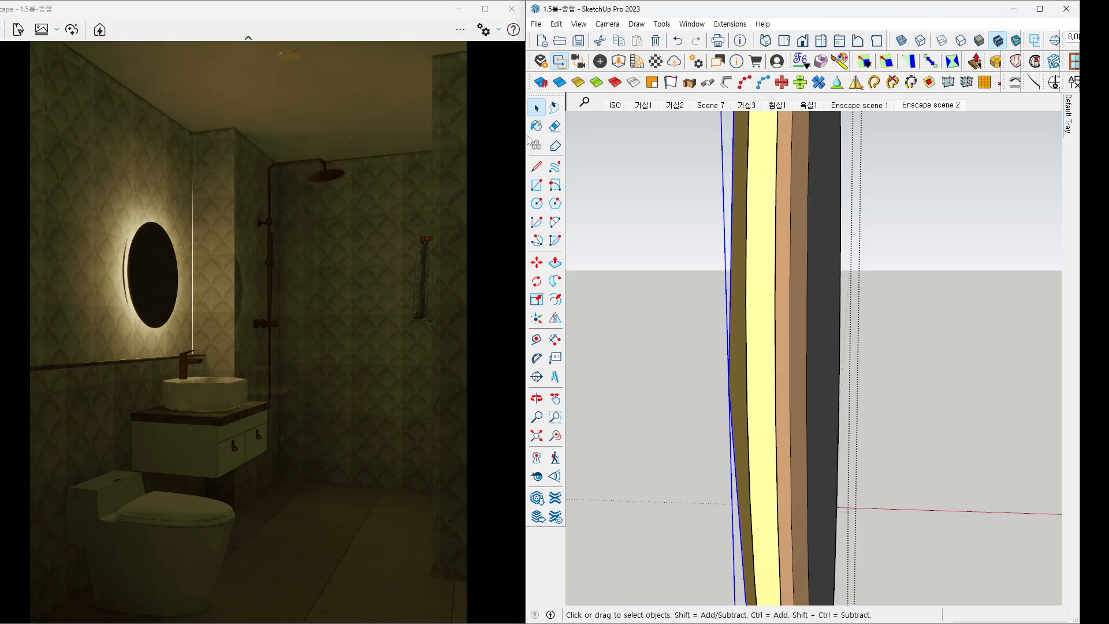
# Leave the mirror group's editing and return to a wider view of the vanity and shower.
pyautogui.click(903, 337)
pyautogui.click(904, 346)
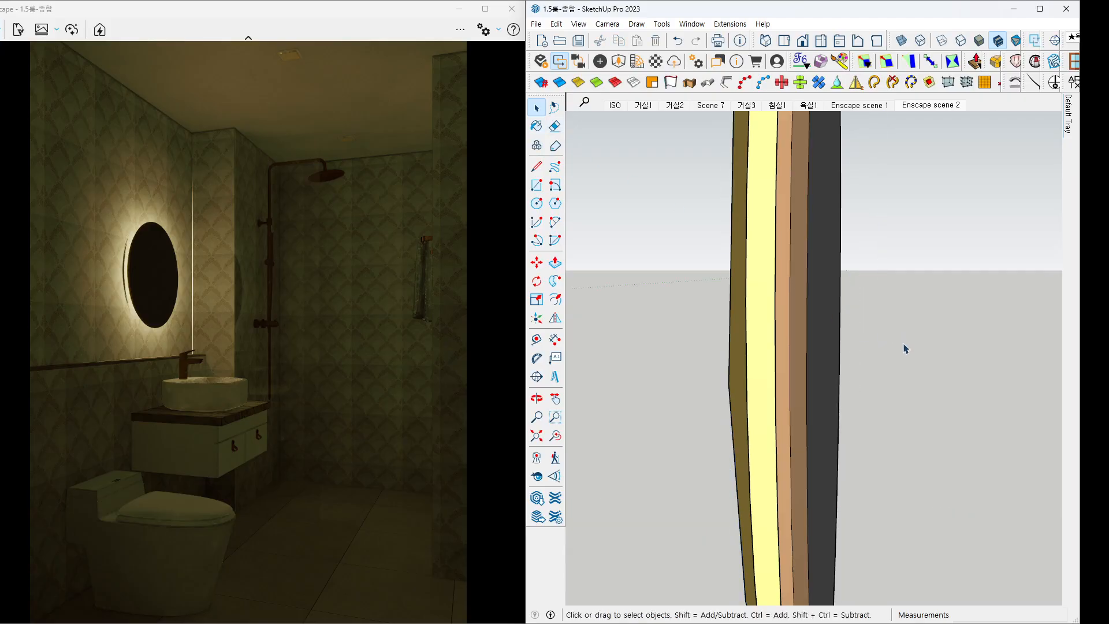
pyautogui.click(903, 346)
pyautogui.moveTo(903, 354); pyautogui.dragTo(772, 340, button='middle')
pyautogui.scroll(-5, 809, 341)
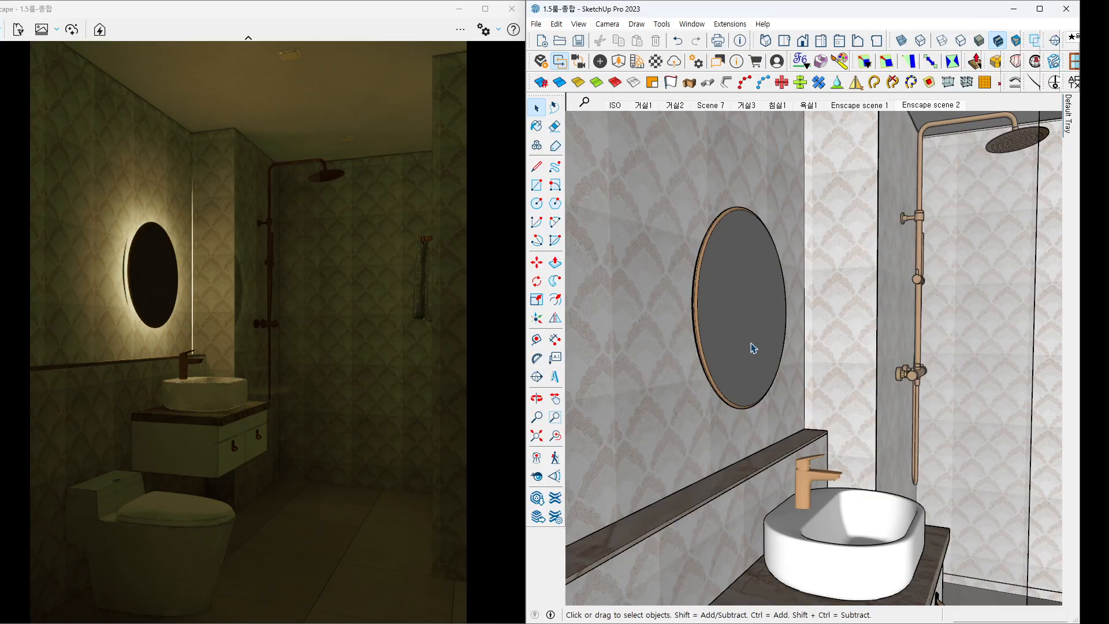
pyautogui.scroll(-2, 827, 265)
pyautogui.moveTo(805, 288)
pyautogui.mouseDown(button='middle')
pyautogui.moveTo(782, 272)
pyautogui.moveTo(775, 283)
pyautogui.moveTo(693, 283)
pyautogui.mouseUp(button='middle')
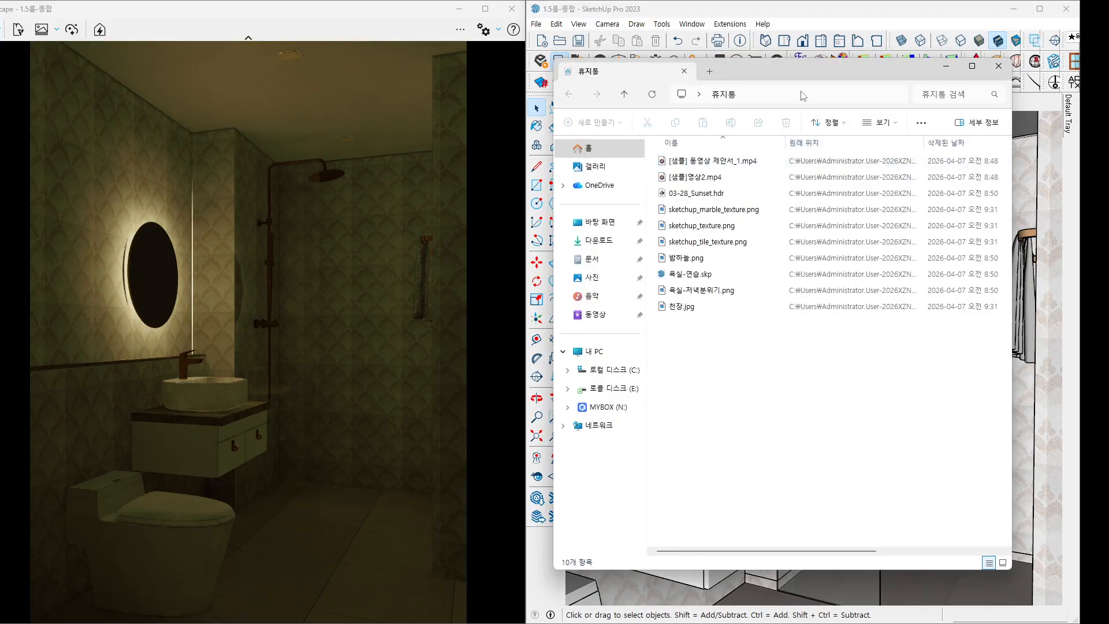
# Open the evening-mood bathroom image 욕실-저녁분위기.png and examine its central window, side walls and lighting up close.
pyautogui.click(683, 295)
pyautogui.click(1036, 211)
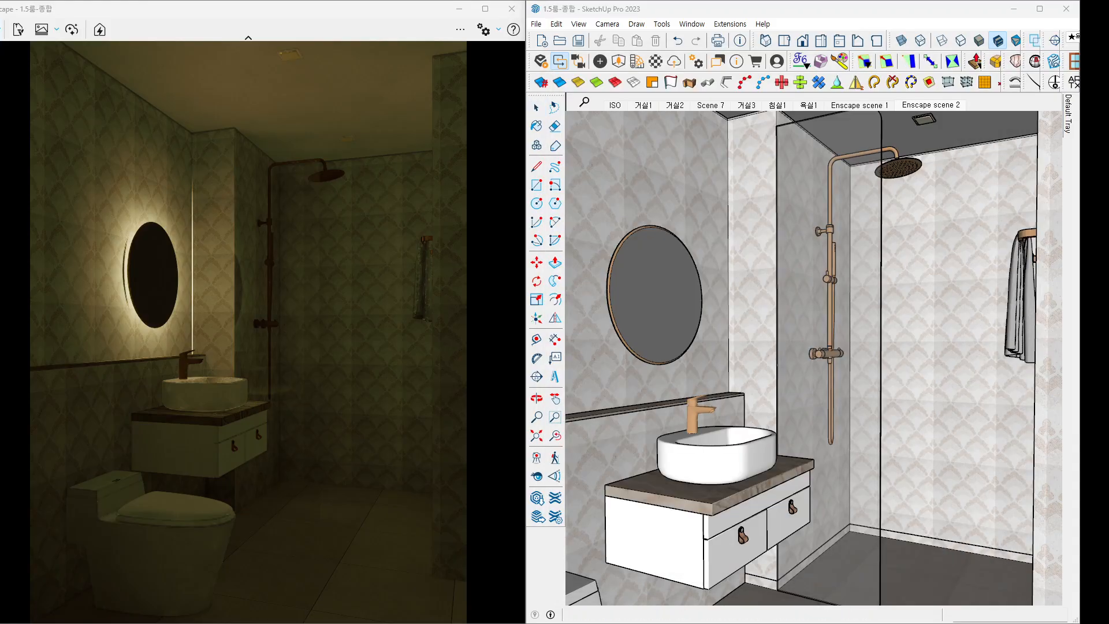
pyautogui.moveTo(1108, 151); pyautogui.dragTo(607, 2)
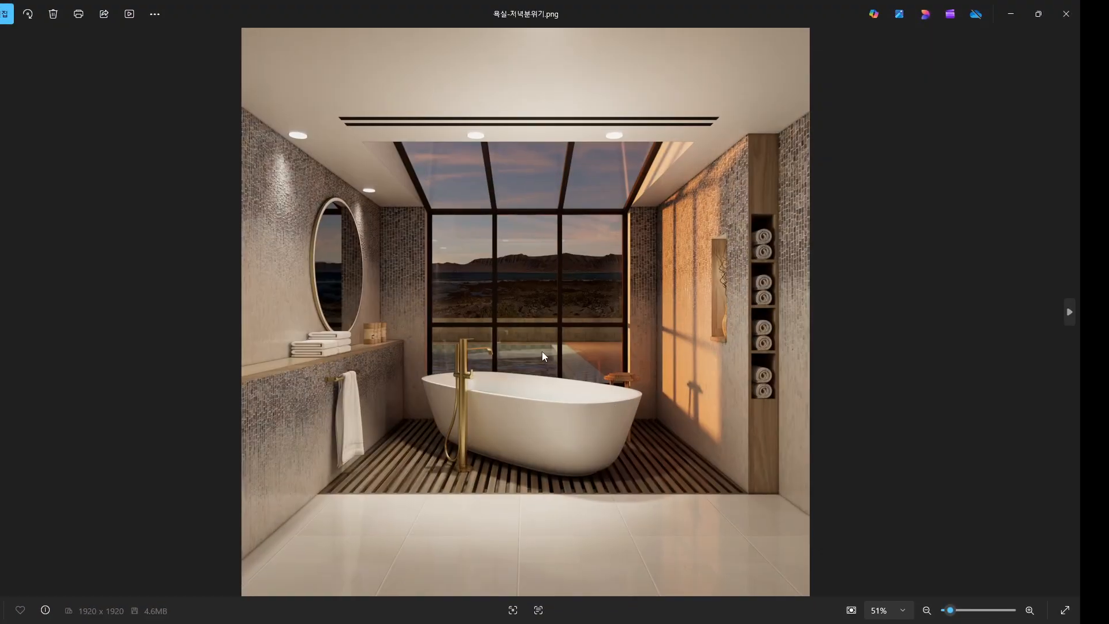
pyautogui.moveTo(528, 164); pyautogui.dragTo(538, 490)
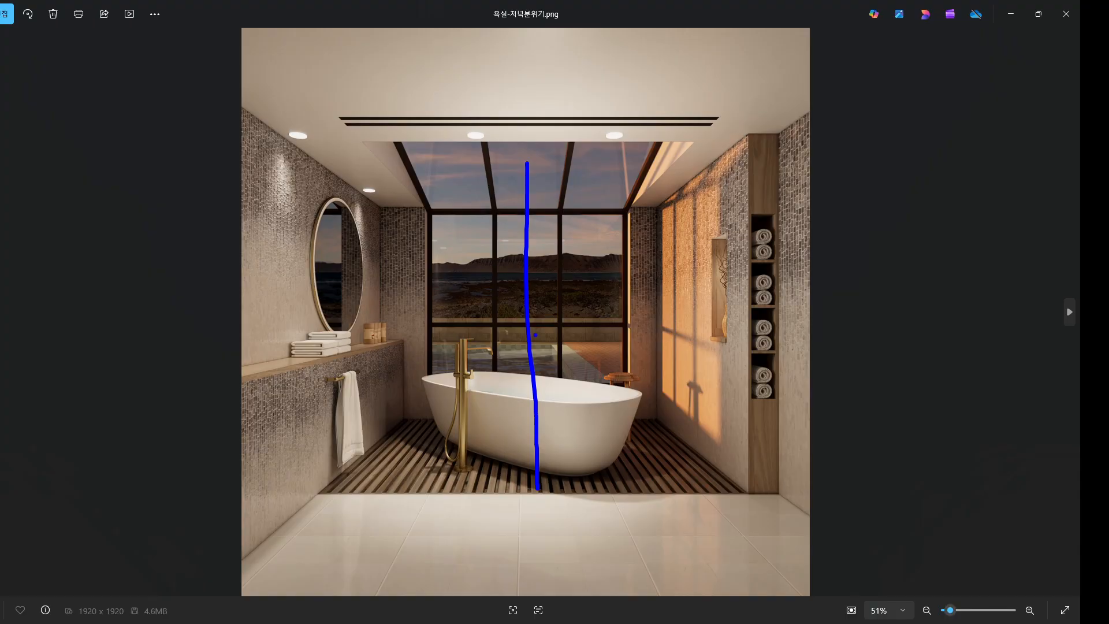
pyautogui.moveTo(537, 340)
pyautogui.mouseDown()
pyautogui.moveTo(511, 342)
pyautogui.moveTo(541, 297)
pyautogui.moveTo(538, 341)
pyautogui.mouseUp()
pyautogui.moveTo(442, 146)
pyautogui.mouseDown()
pyautogui.moveTo(315, 214)
pyautogui.moveTo(311, 243)
pyautogui.mouseUp()
pyautogui.moveTo(563, 114)
pyautogui.mouseDown()
pyautogui.moveTo(615, 127)
pyautogui.moveTo(781, 351)
pyautogui.mouseUp()
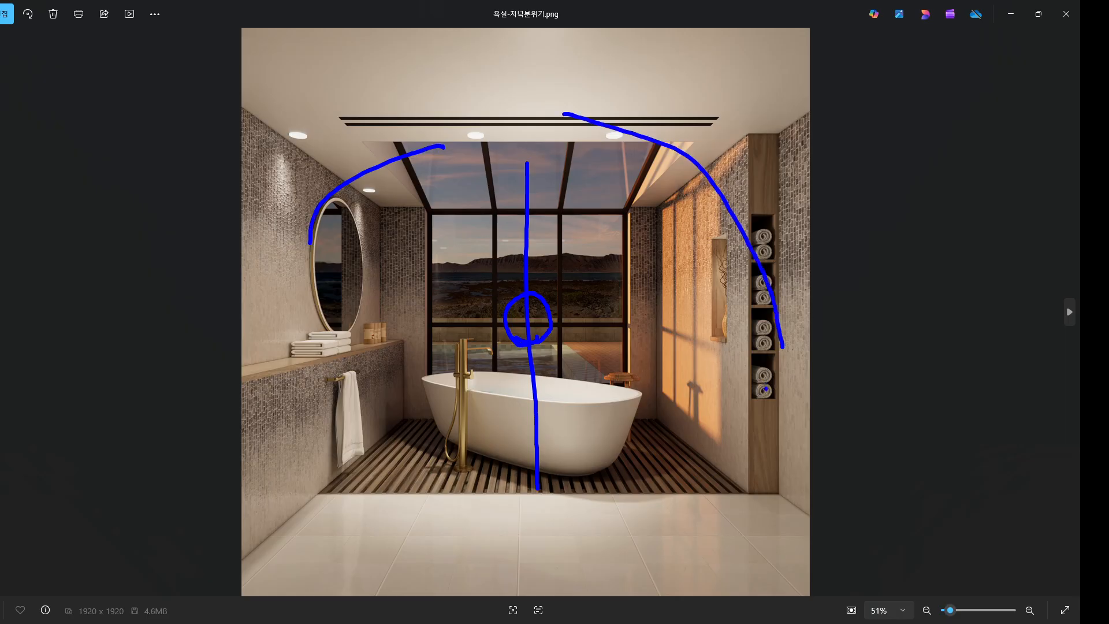
pyautogui.press('Escape')
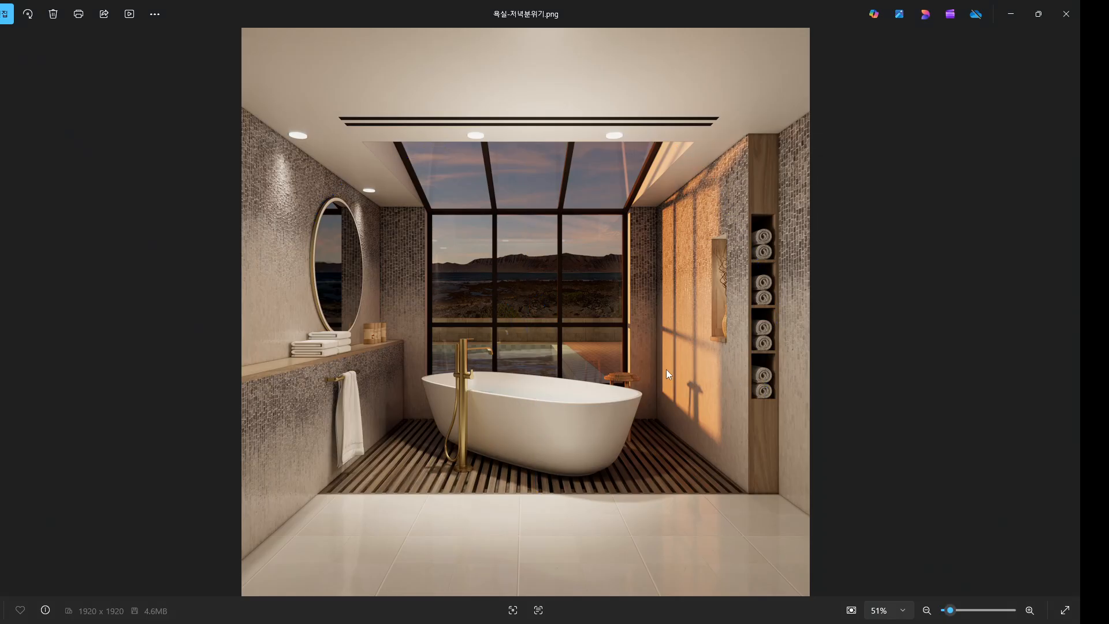
pyautogui.scroll(8, 529, 361)
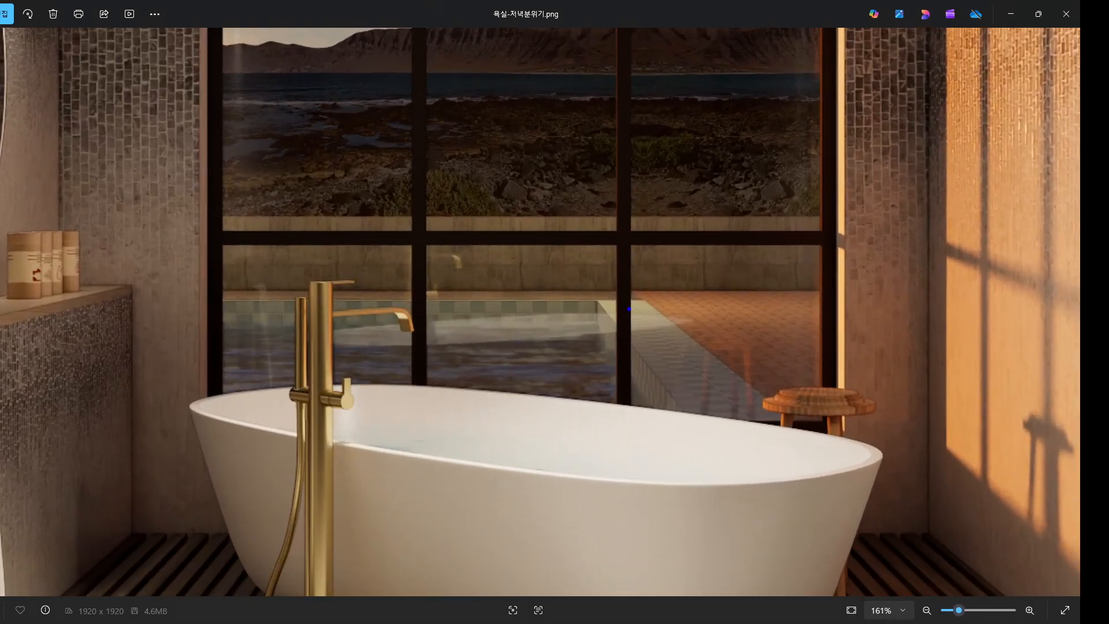
# Examine the outdoor view and reflections in the evening-mood image's window glass, and clear the image off the working screen.
pyautogui.moveTo(630, 309)
pyautogui.mouseDown()
pyautogui.moveTo(611, 195)
pyautogui.moveTo(577, 299)
pyautogui.mouseUp()
pyautogui.moveTo(319, 272)
pyautogui.mouseDown()
pyautogui.moveTo(306, 275)
pyautogui.moveTo(359, 219)
pyautogui.moveTo(225, 324)
pyautogui.mouseUp()
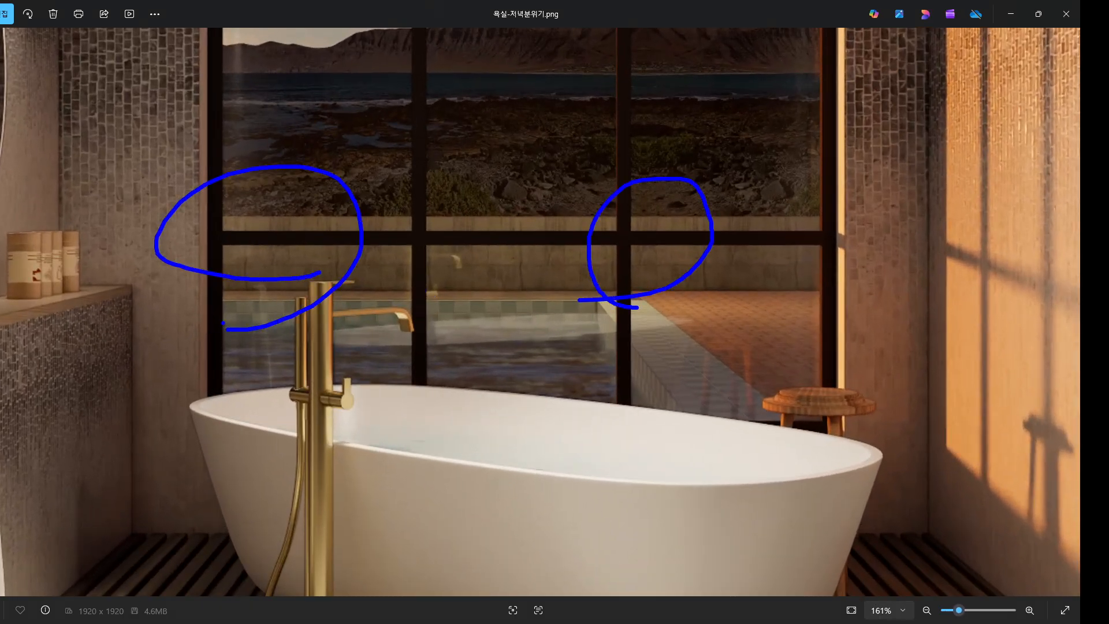
pyautogui.press('Escape')
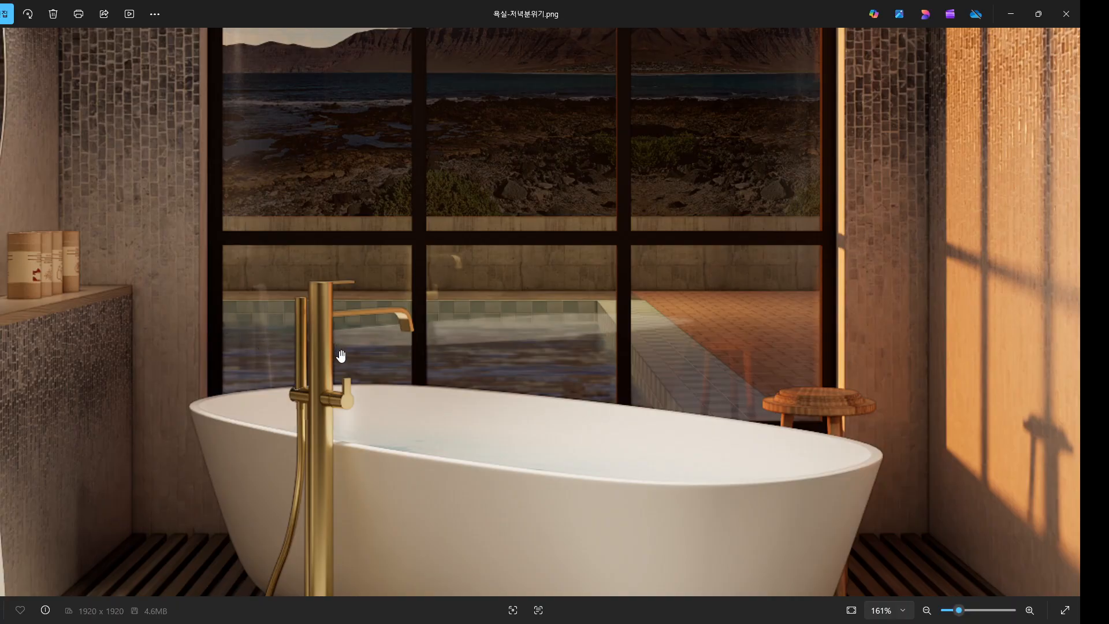
pyautogui.scroll(-5, 344, 361)
pyautogui.moveTo(584, 6)
pyautogui.mouseDown()
pyautogui.moveTo(1051, 142)
pyautogui.moveTo(1108, 144)
pyautogui.moveTo(1108, 129)
pyautogui.mouseUp()
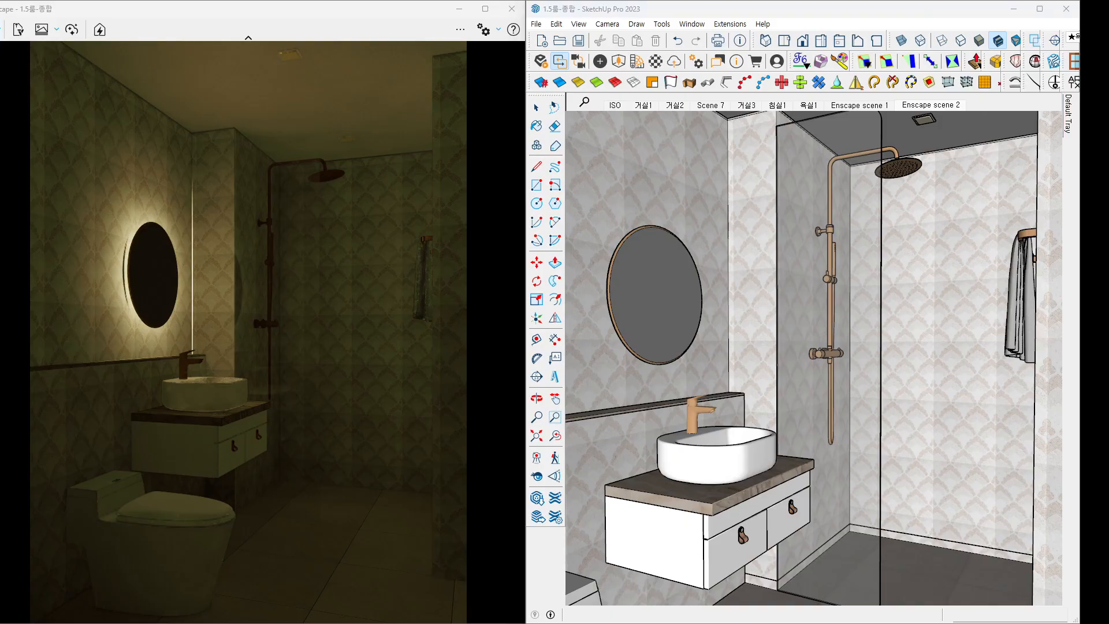
# Open the light-distribution chart IES.jpg from the IES folder and place it beside the Enscape render.
pyautogui.hotkey('alt', 'Tab')
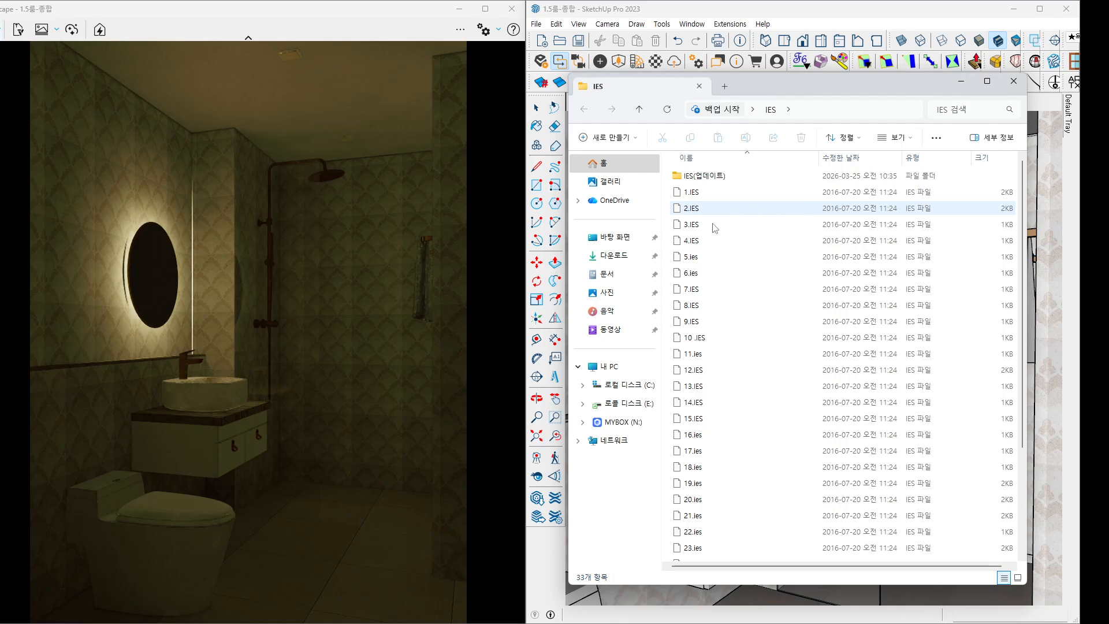
pyautogui.scroll(-3, 750, 497)
pyautogui.click(745, 539)
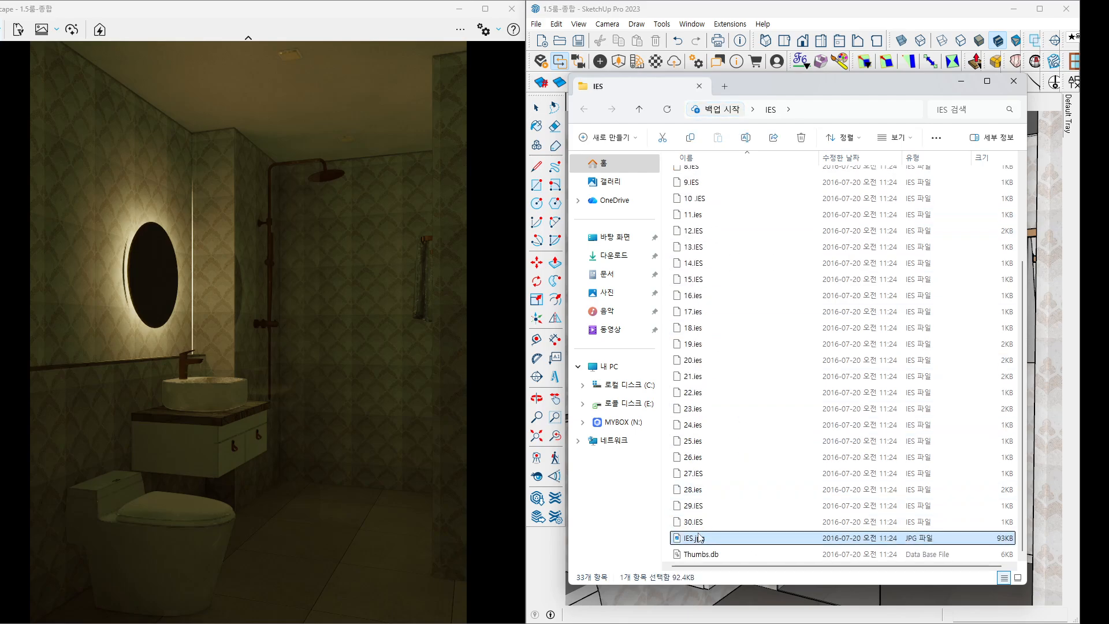
pyautogui.press('Return')
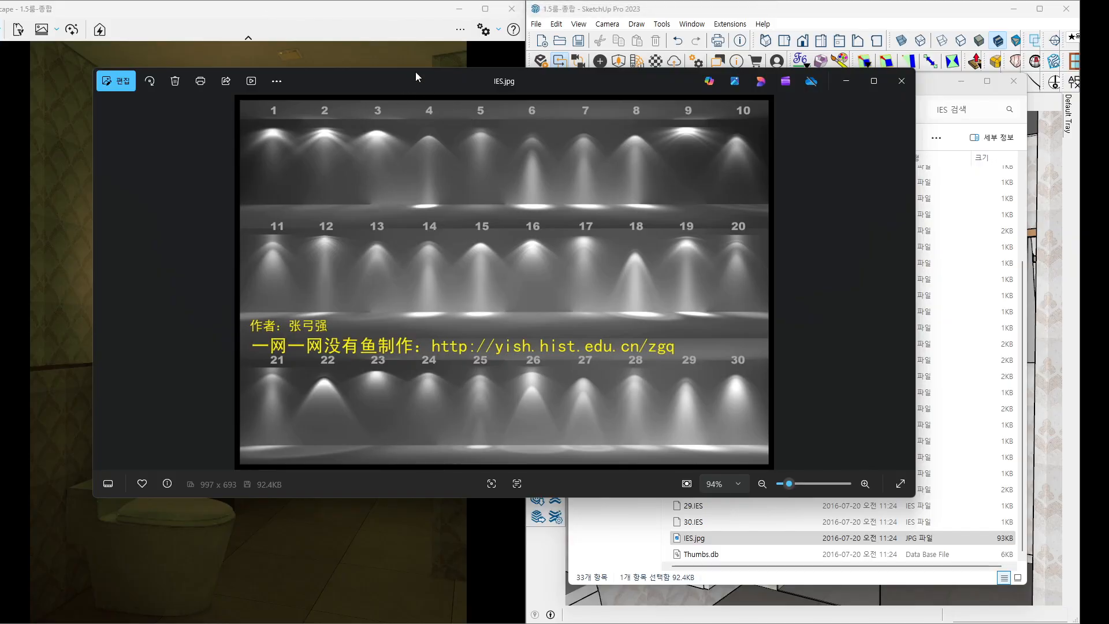
pyautogui.moveTo(415, 72); pyautogui.dragTo(979, 109)
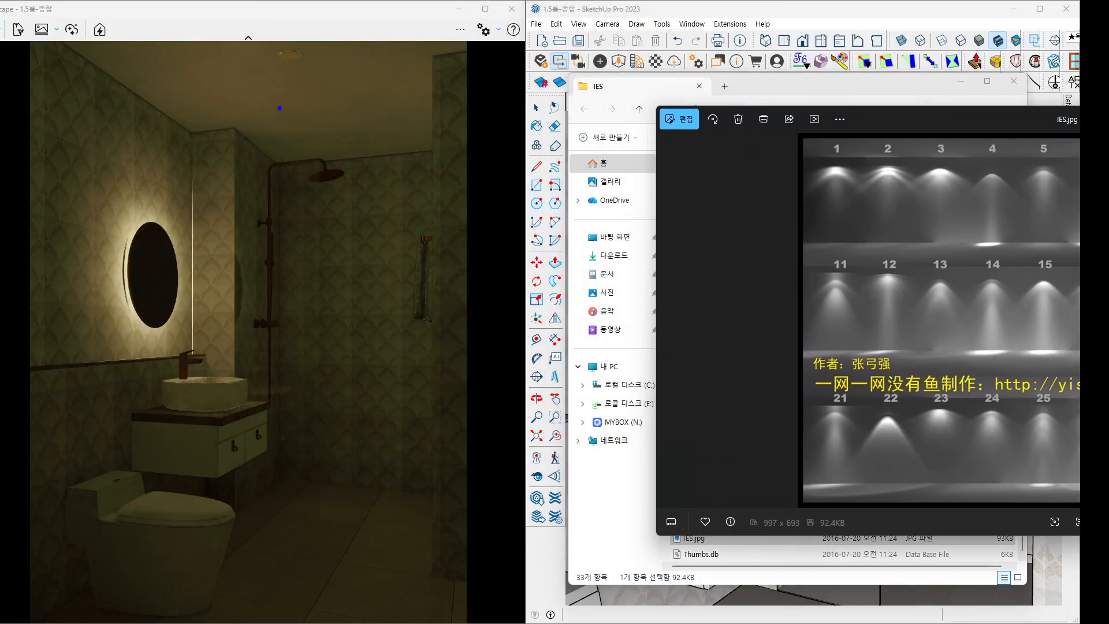
# Examine how light from the ceiling fixtures would spread across the mirror wall, shower walls and vanity in the render.
pyautogui.moveTo(281, 98)
pyautogui.mouseDown()
pyautogui.moveTo(168, 194)
pyautogui.moveTo(120, 318)
pyautogui.mouseUp()
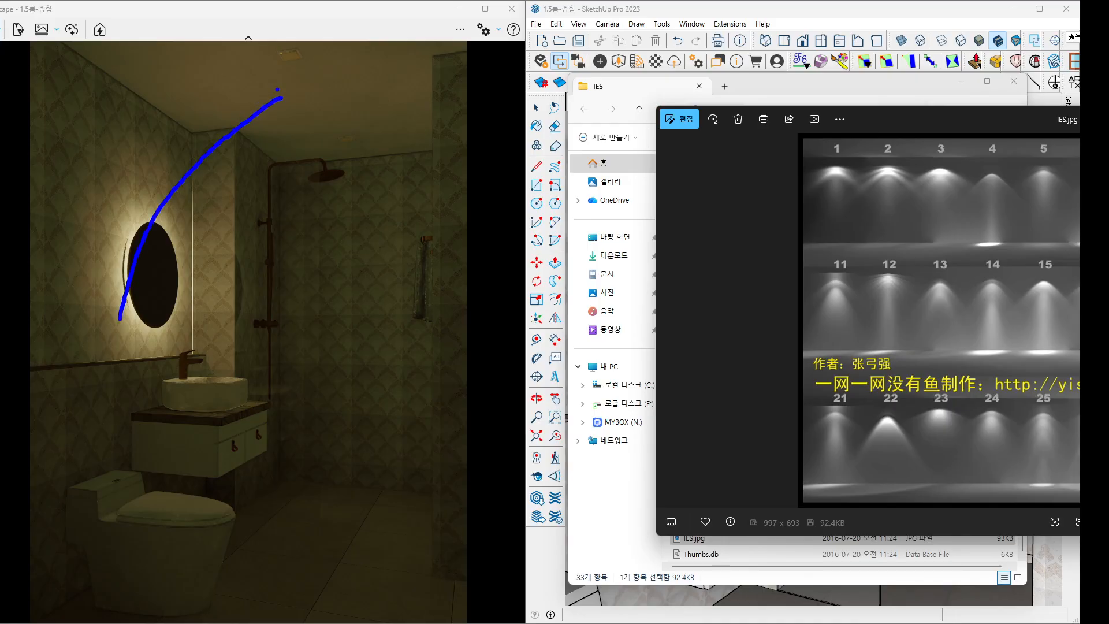
pyautogui.moveTo(290, 101)
pyautogui.mouseDown()
pyautogui.moveTo(322, 138)
pyautogui.moveTo(445, 370)
pyautogui.mouseUp()
pyautogui.moveTo(339, 202); pyautogui.dragTo(233, 353)
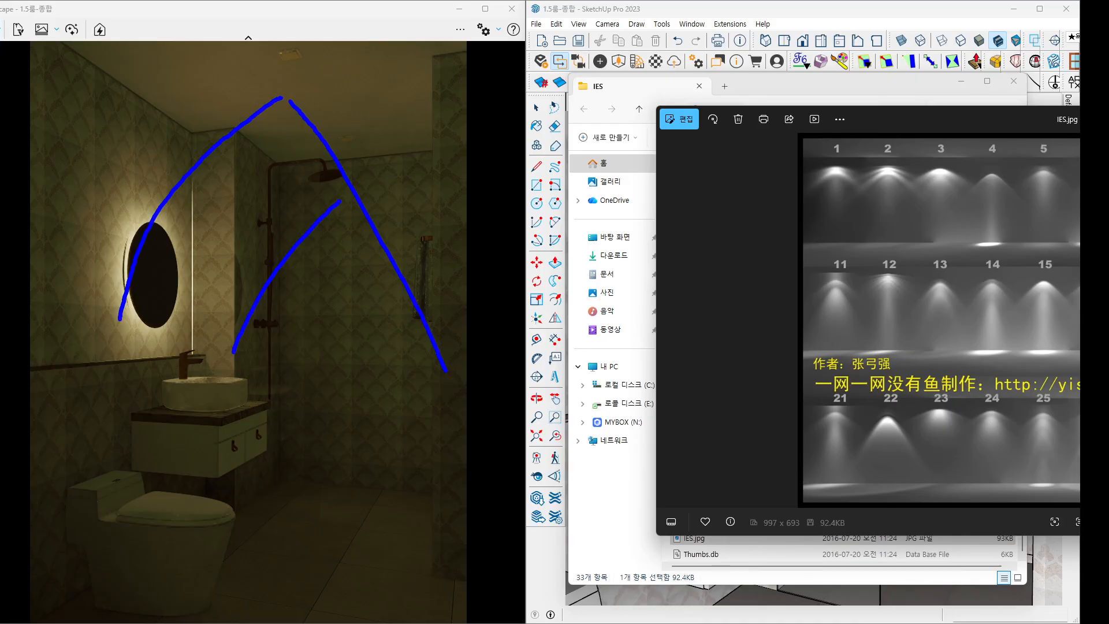
pyautogui.moveTo(338, 184); pyautogui.dragTo(432, 380)
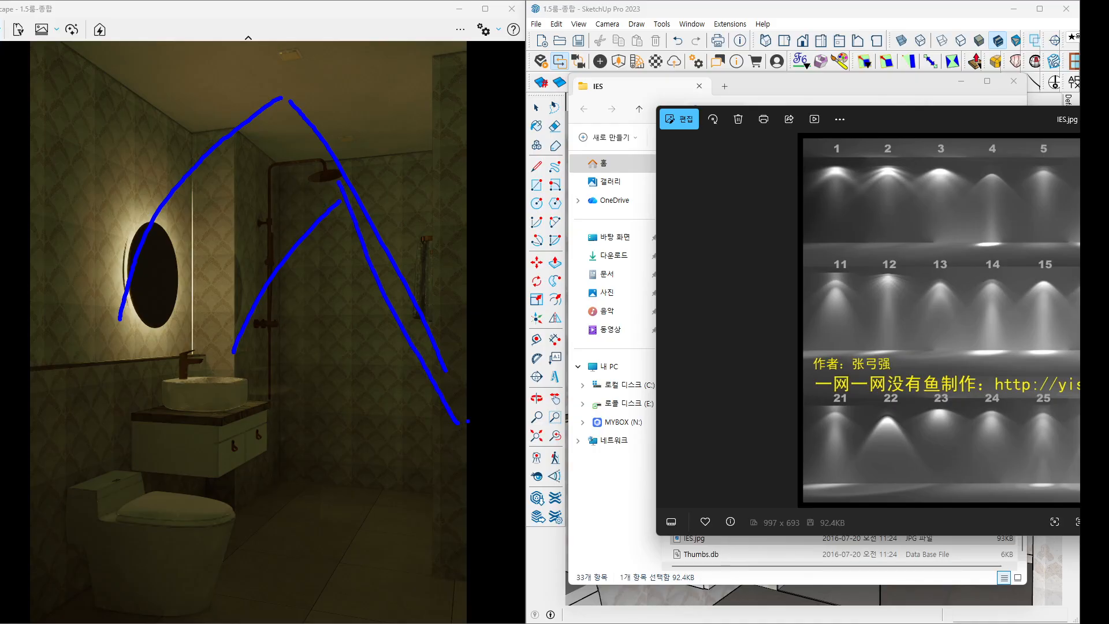
pyautogui.press('Escape')
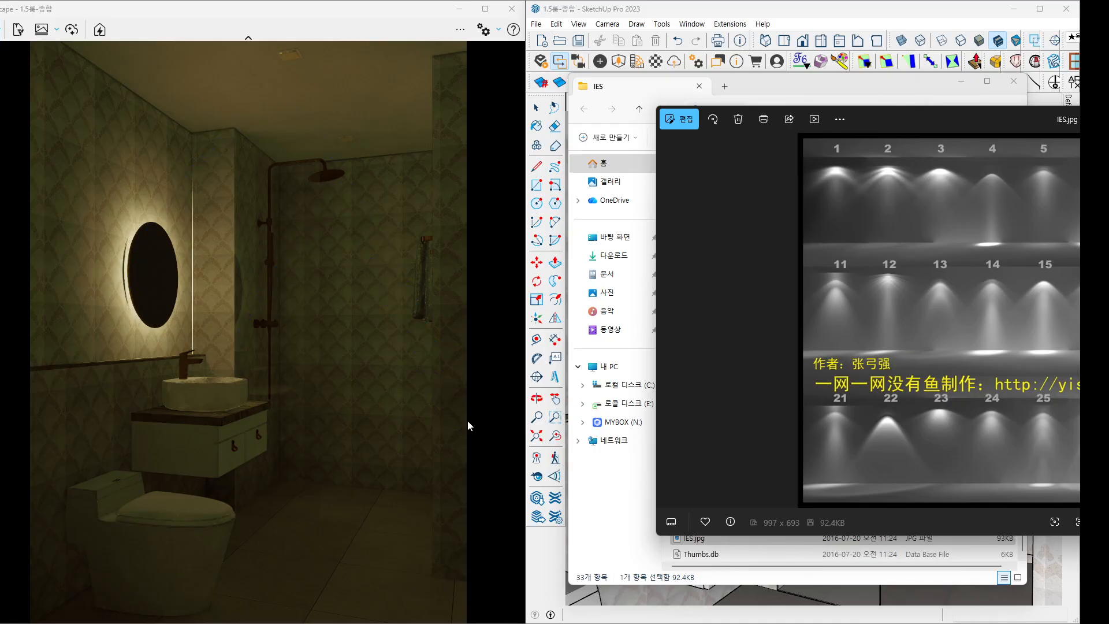
pyautogui.hotkey('ctrl', '2')
pyautogui.moveTo(229, 88)
pyautogui.mouseDown()
pyautogui.moveTo(275, 90)
pyautogui.moveTo(138, 228)
pyautogui.mouseUp()
pyautogui.moveTo(263, 98)
pyautogui.mouseDown()
pyautogui.moveTo(352, 167)
pyautogui.moveTo(341, 297)
pyautogui.mouseUp()
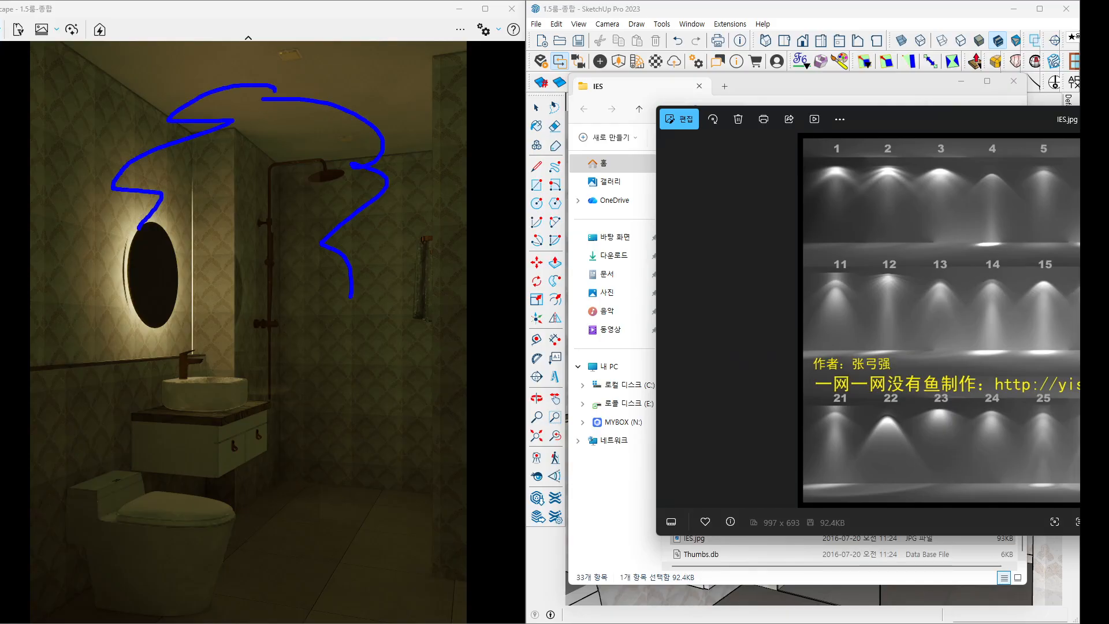
pyautogui.moveTo(246, 379); pyautogui.dragTo(225, 491)
pyautogui.press('Escape')
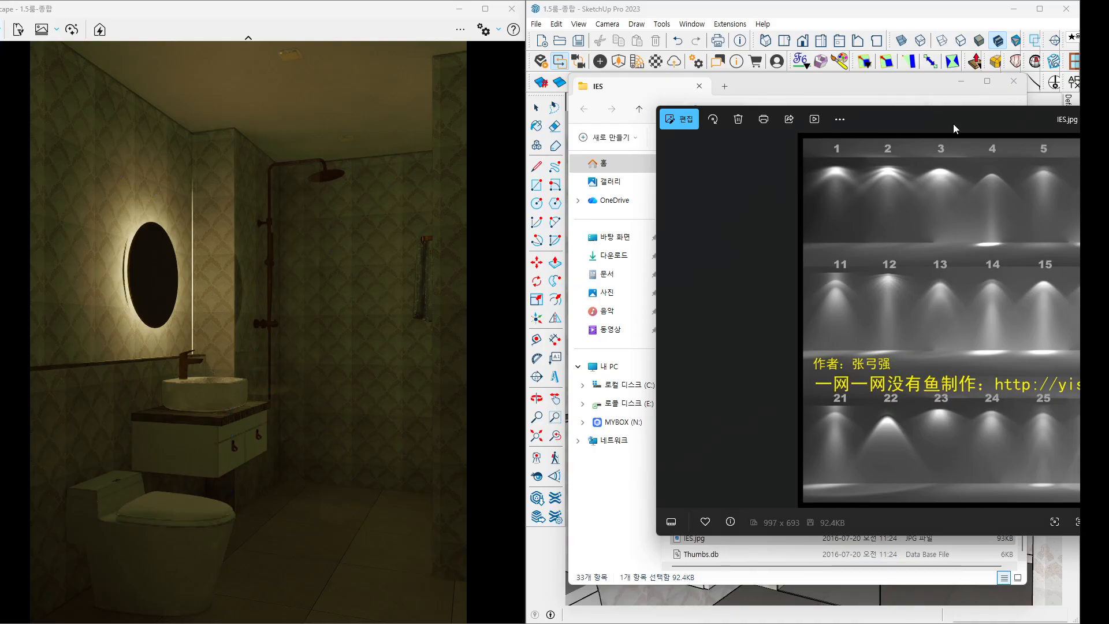
# Bring the IES chart back into full view and examine the beam shapes and floor pools of profiles 17 and 30.
pyautogui.moveTo(953, 123); pyautogui.dragTo(359, 82)
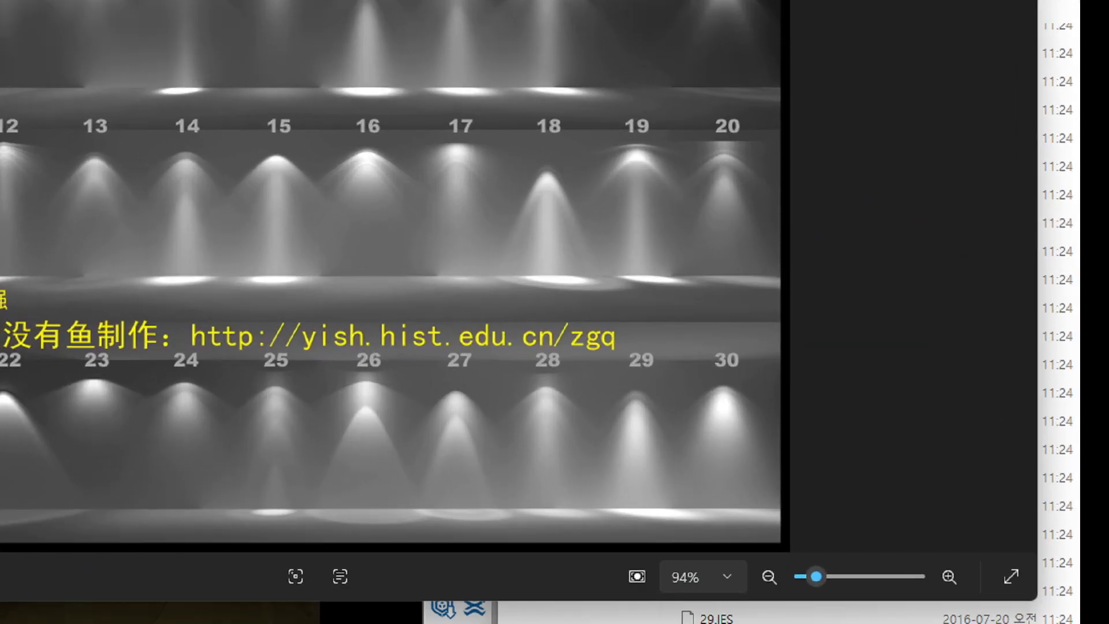
pyautogui.moveTo(570, 258); pyautogui.dragTo(541, 280)
pyautogui.moveTo(451, 225)
pyautogui.mouseDown()
pyautogui.moveTo(433, 104)
pyautogui.moveTo(507, 151)
pyautogui.moveTo(409, 246)
pyautogui.mouseUp()
pyautogui.moveTo(841, 507)
pyautogui.mouseDown()
pyautogui.moveTo(670, 534)
pyautogui.moveTo(718, 368)
pyautogui.moveTo(788, 520)
pyautogui.moveTo(762, 529)
pyautogui.mouseUp()
pyautogui.moveTo(478, 179)
pyautogui.mouseDown()
pyautogui.moveTo(430, 199)
pyautogui.moveTo(512, 193)
pyautogui.moveTo(501, 205)
pyautogui.mouseUp()
pyautogui.moveTo(490, 300)
pyautogui.mouseDown()
pyautogui.moveTo(419, 225)
pyautogui.moveTo(487, 330)
pyautogui.mouseUp()
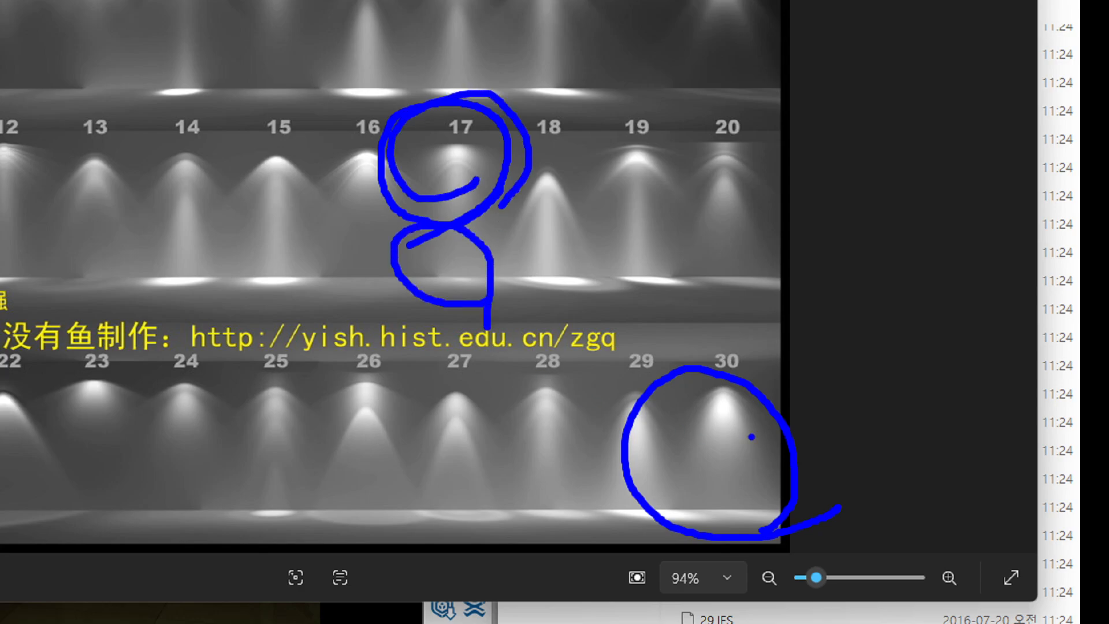
pyautogui.moveTo(751, 438)
pyautogui.mouseDown()
pyautogui.moveTo(659, 396)
pyautogui.moveTo(761, 440)
pyautogui.mouseUp()
pyautogui.moveTo(751, 548)
pyautogui.mouseDown()
pyautogui.moveTo(636, 523)
pyautogui.moveTo(744, 540)
pyautogui.moveTo(737, 558)
pyautogui.mouseUp()
pyautogui.click(699, 528)
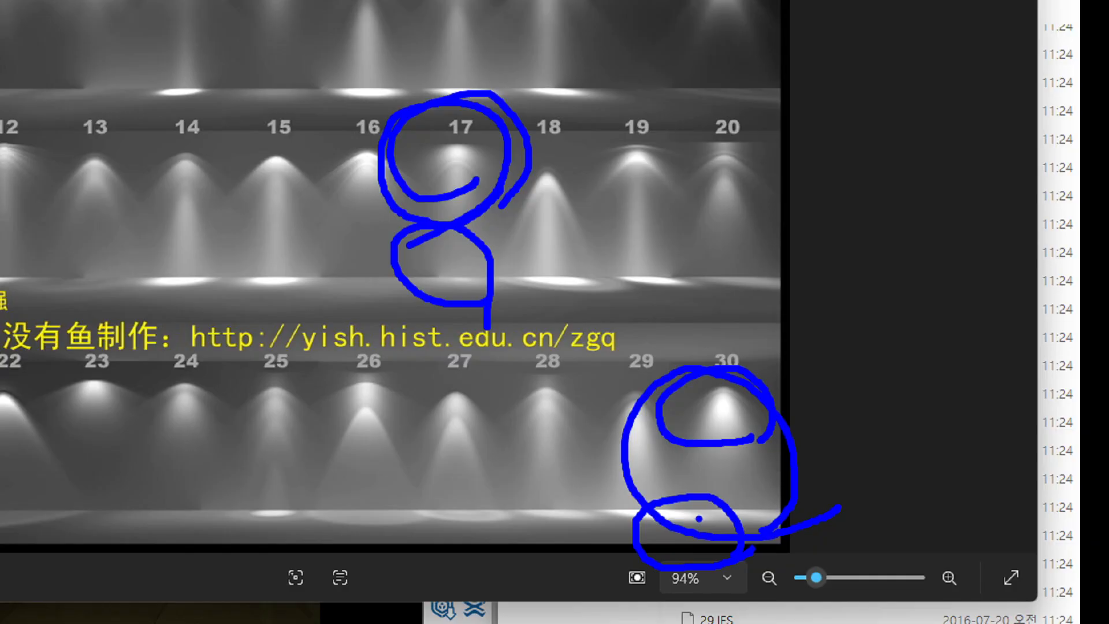
pyautogui.press('Escape')
# Compare the beam shapes of IES profiles 23, 24 and 18 in the chart.
pyautogui.hotkey('ctrl', '1')
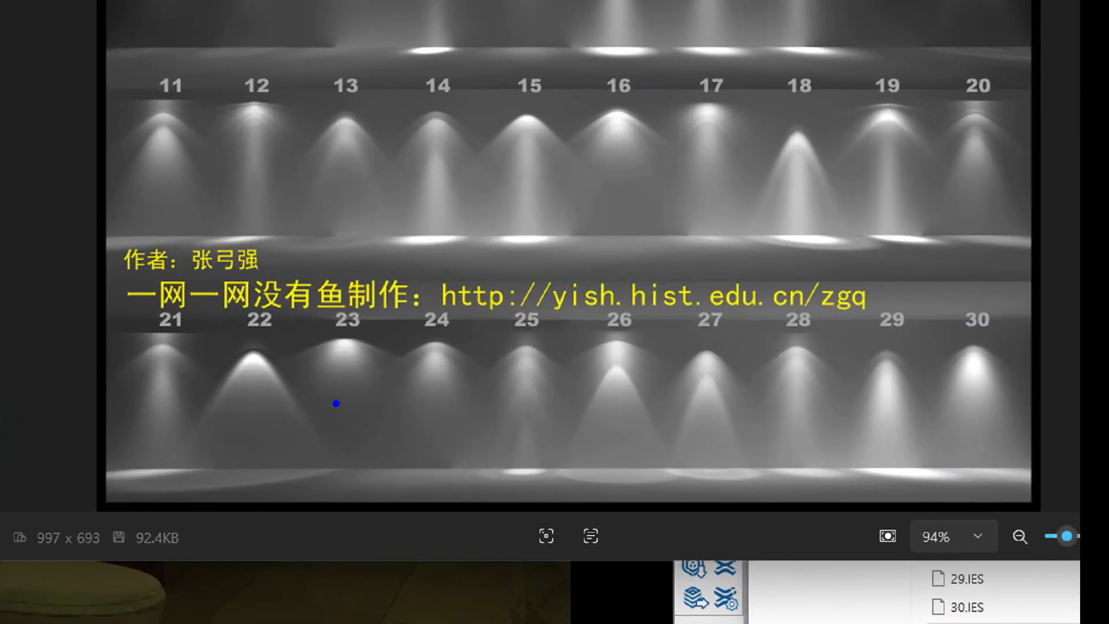
pyautogui.moveTo(350, 398); pyautogui.dragTo(315, 358)
pyautogui.moveTo(306, 321)
pyautogui.mouseDown()
pyautogui.moveTo(386, 350)
pyautogui.moveTo(360, 395)
pyautogui.mouseUp()
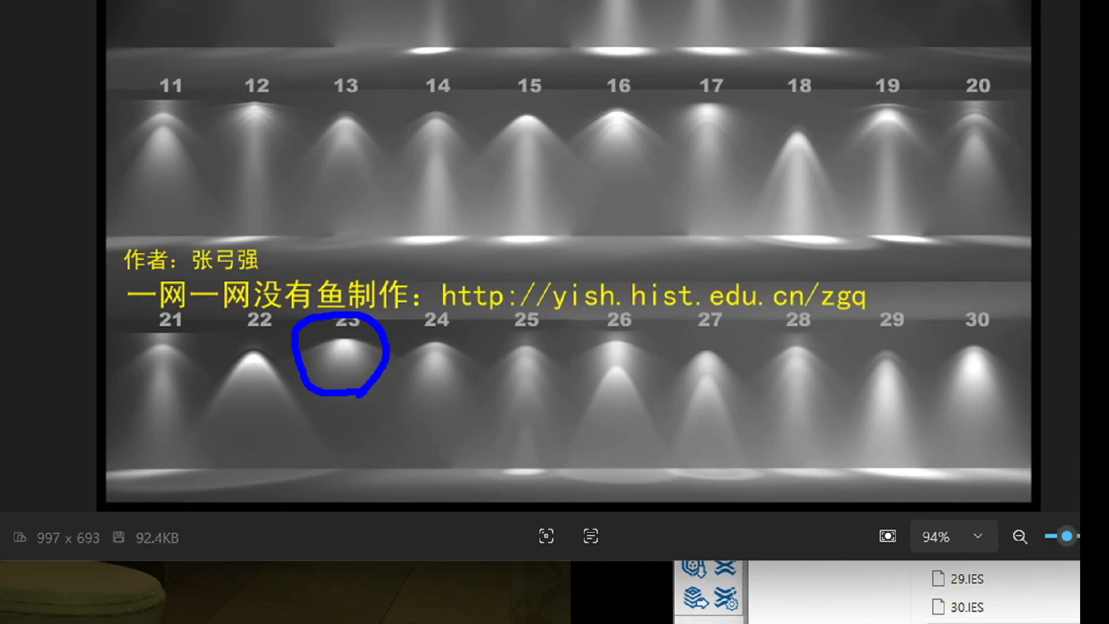
pyautogui.moveTo(462, 391)
pyautogui.mouseDown()
pyautogui.moveTo(434, 405)
pyautogui.moveTo(425, 319)
pyautogui.moveTo(485, 379)
pyautogui.moveTo(458, 398)
pyautogui.mouseUp()
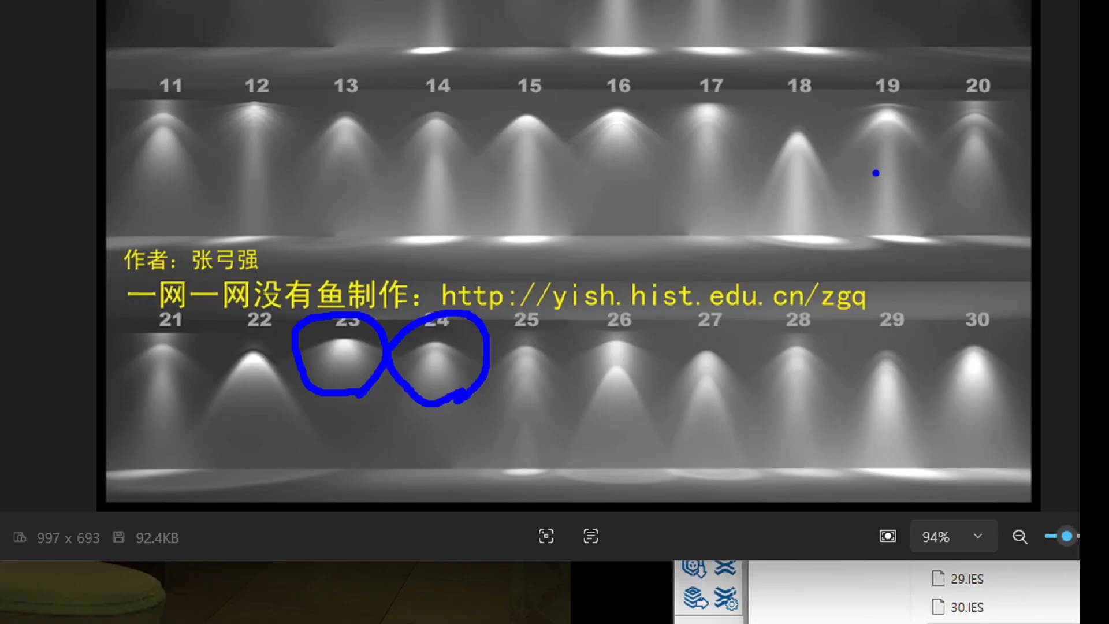
pyautogui.moveTo(826, 108)
pyautogui.mouseDown()
pyautogui.moveTo(783, 118)
pyautogui.moveTo(838, 85)
pyautogui.moveTo(832, 128)
pyautogui.mouseUp()
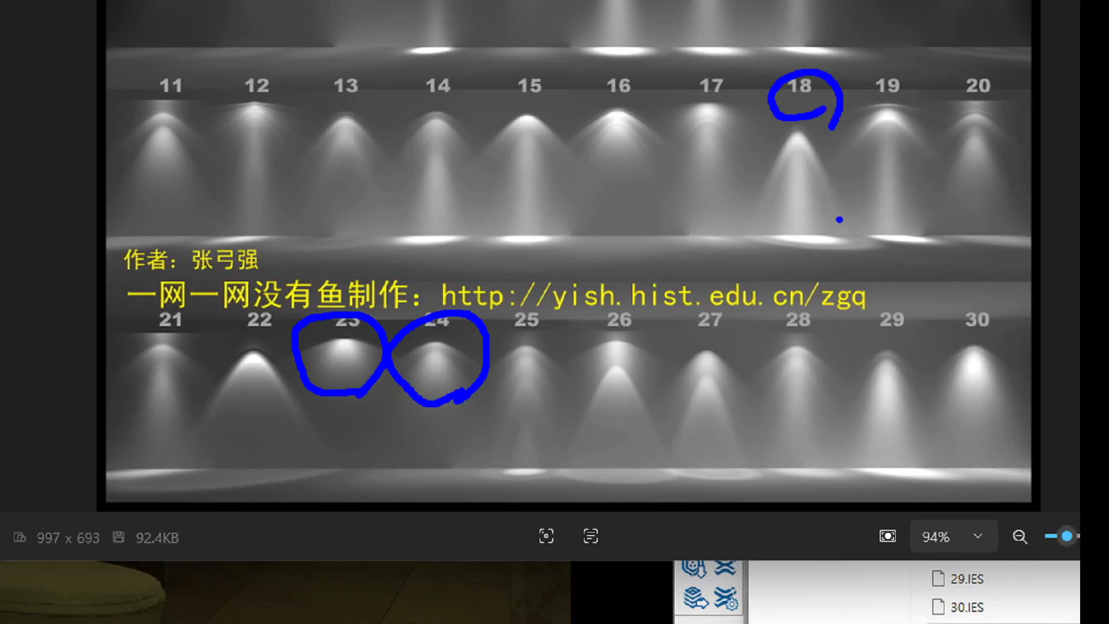
pyautogui.moveTo(842, 246)
pyautogui.mouseDown()
pyautogui.moveTo(801, 258)
pyautogui.moveTo(820, 163)
pyautogui.moveTo(852, 283)
pyautogui.moveTo(822, 301)
pyautogui.mouseUp()
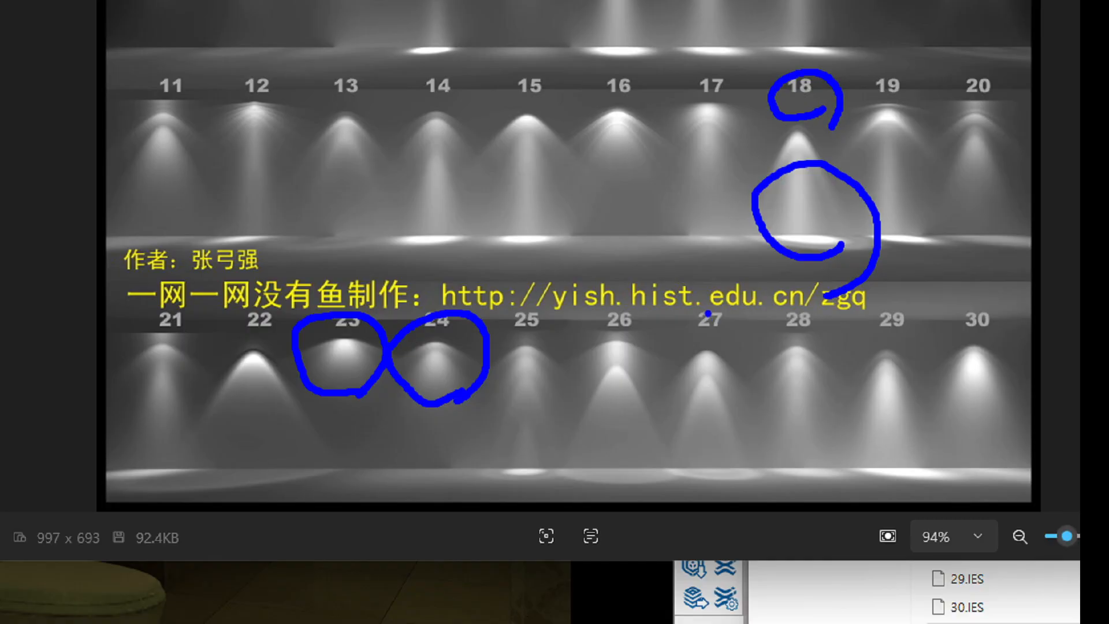
pyautogui.press('Escape')
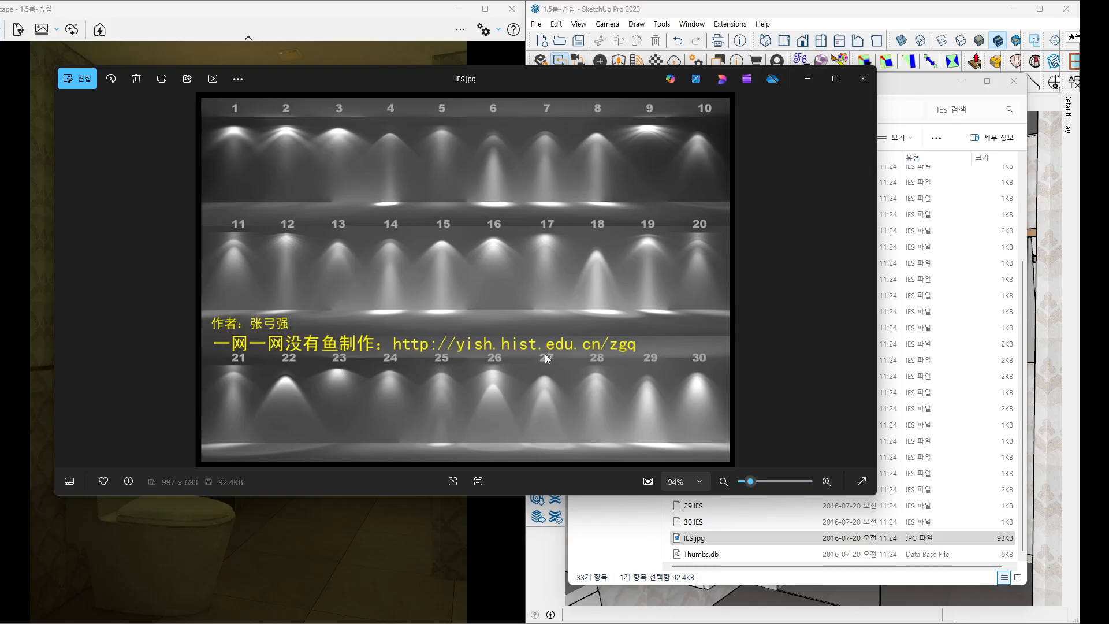
# Look once more at the beam shape of IES profile 30 and close the chart image.
pyautogui.hotkey('ctrl', '1')
pyautogui.moveTo(719, 420)
pyautogui.mouseDown()
pyautogui.moveTo(637, 322)
pyautogui.moveTo(746, 424)
pyautogui.moveTo(668, 453)
pyautogui.mouseUp()
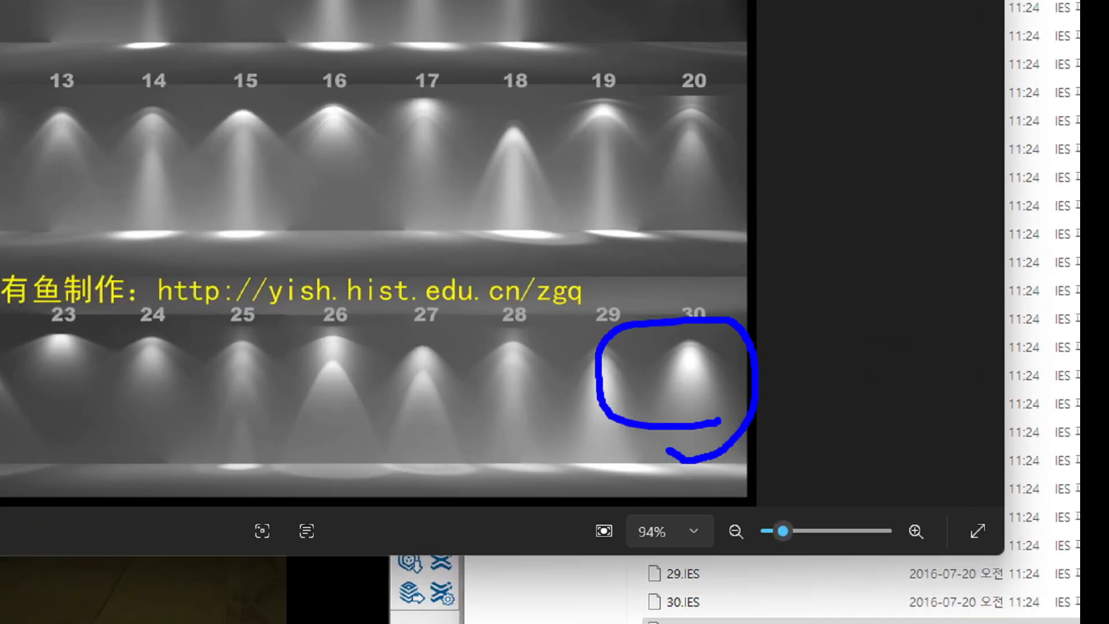
pyautogui.press('Escape')
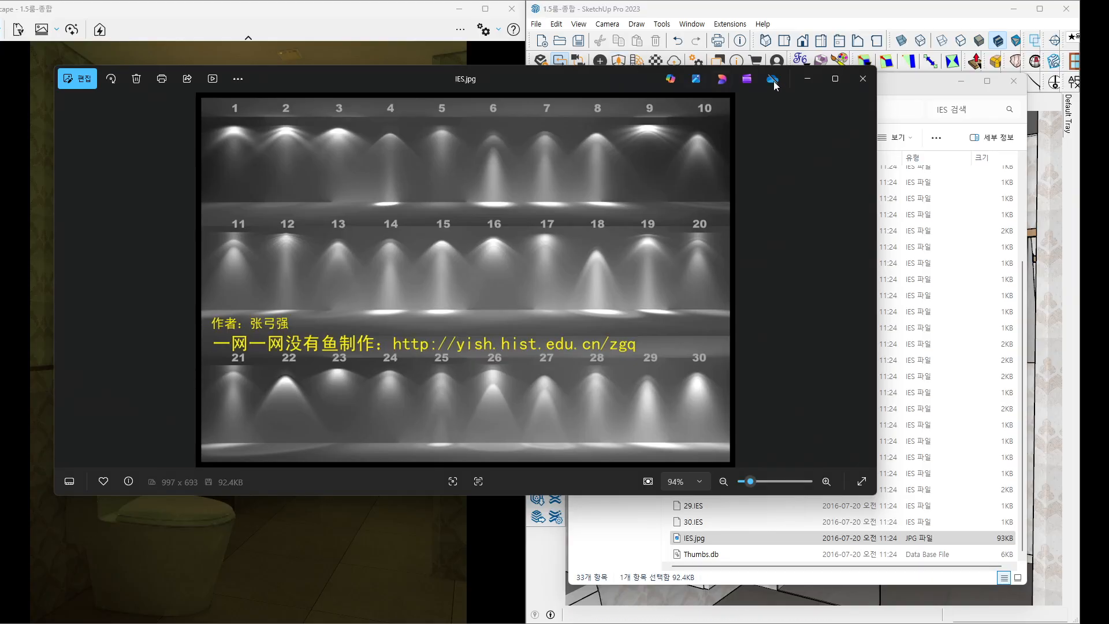
pyautogui.click(851, 81)
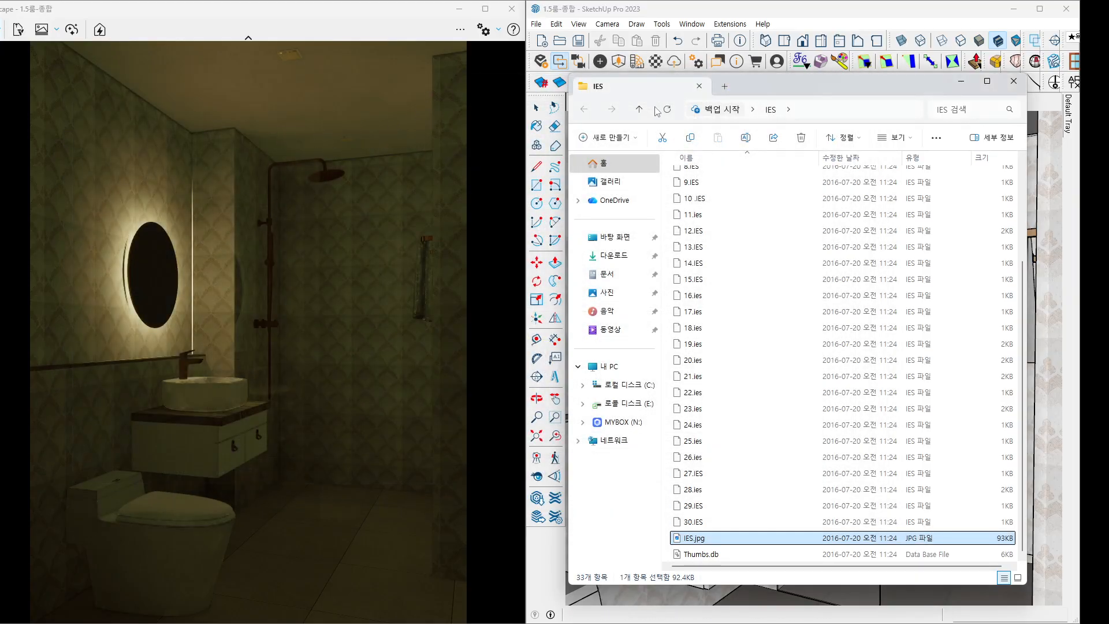
# Examine the recessed ceiling light in the render and move the IES folder window away from the model.
pyautogui.hotkey('ctrl', '1')
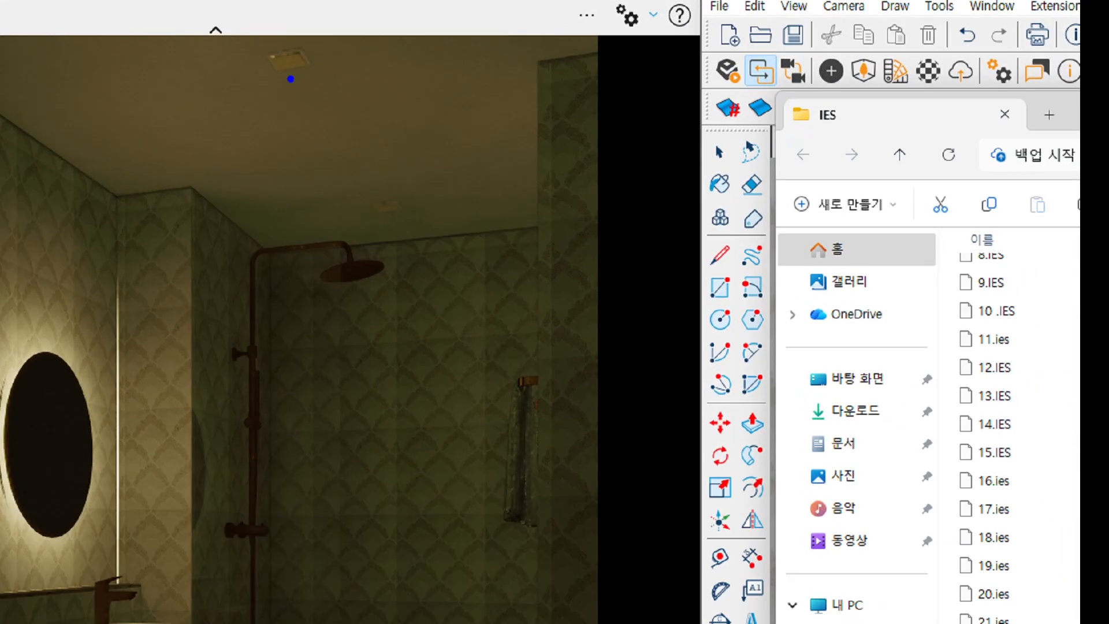
pyautogui.moveTo(296, 70)
pyautogui.mouseDown()
pyautogui.moveTo(280, 71)
pyautogui.moveTo(282, 43)
pyautogui.moveTo(323, 58)
pyautogui.moveTo(292, 89)
pyautogui.mouseUp()
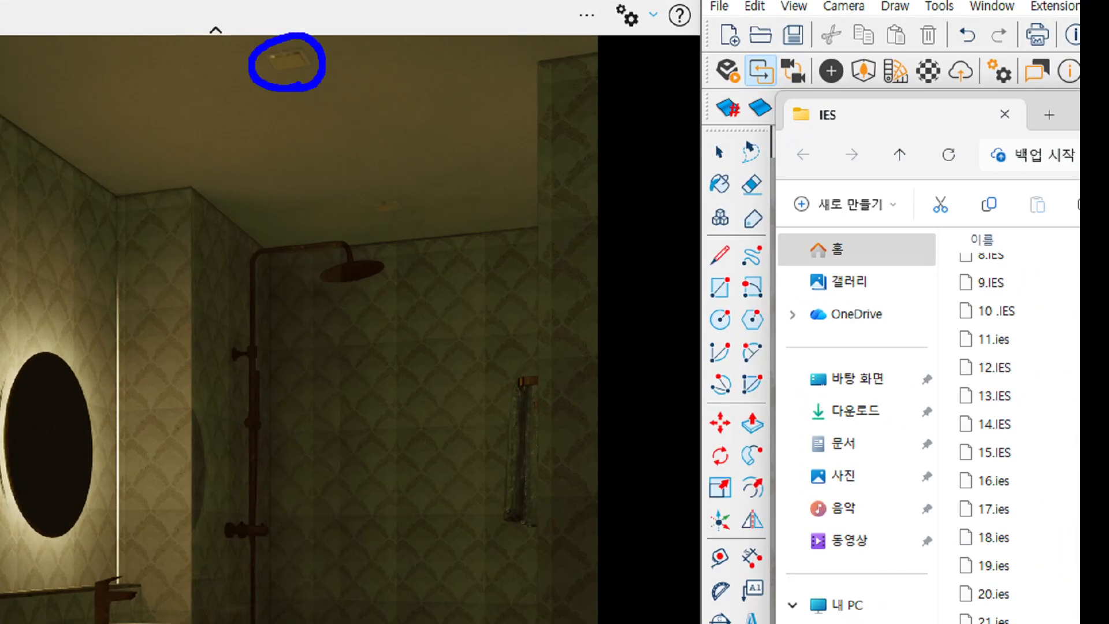
pyautogui.press('Escape')
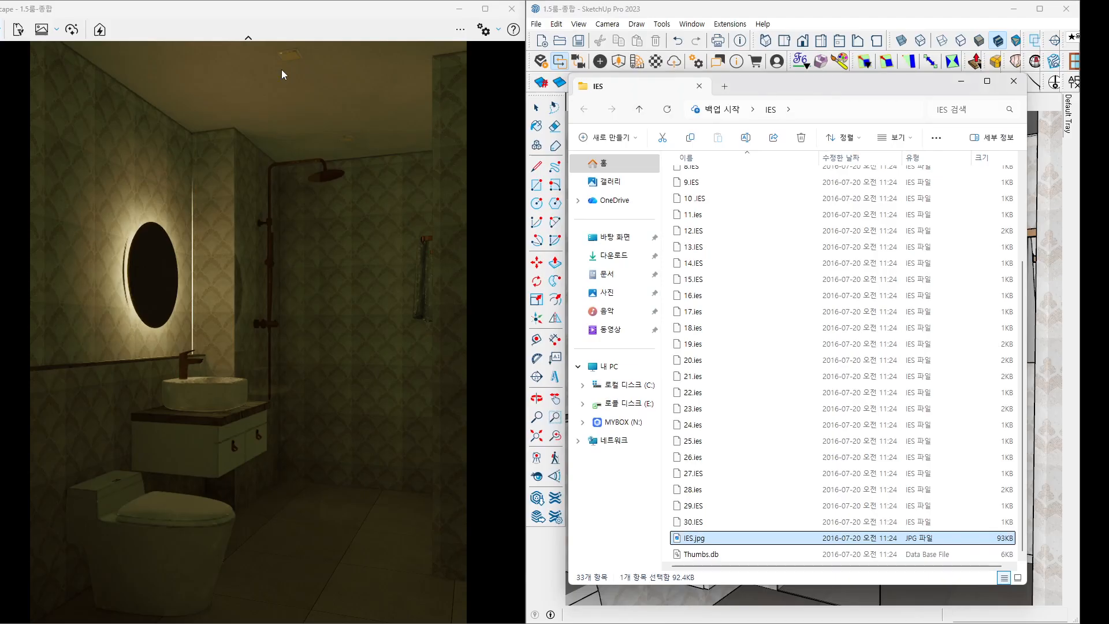
pyautogui.moveTo(806, 87); pyautogui.dragTo(531, 0)
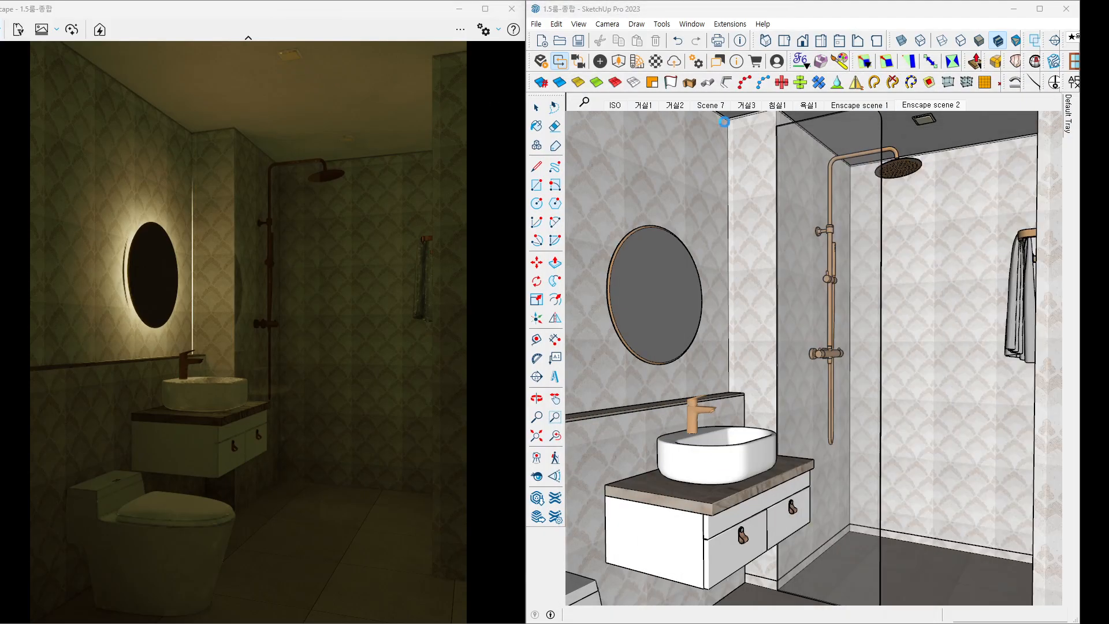
# Select the bathroom ceiling group in SketchUp with both recessed light fixtures in view.
pyautogui.click(537, 108)
pyautogui.moveTo(925, 208)
pyautogui.mouseDown(button='middle')
pyautogui.moveTo(939, 207)
pyautogui.moveTo(909, 314)
pyautogui.moveTo(899, 301)
pyautogui.moveTo(896, 315)
pyautogui.mouseUp(button='middle')
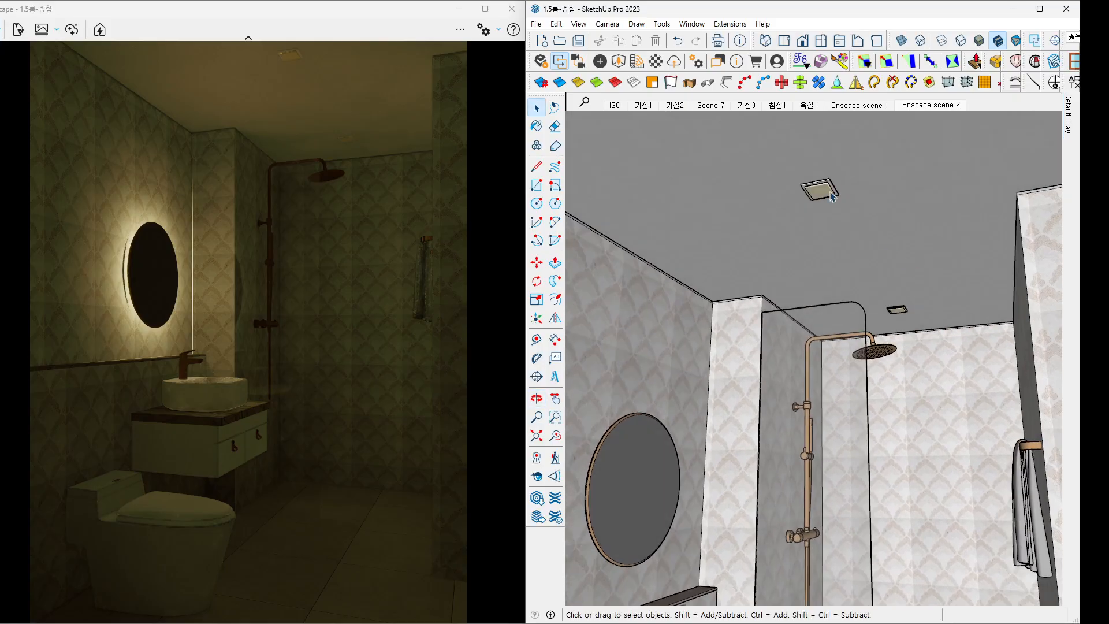
pyautogui.click(832, 200)
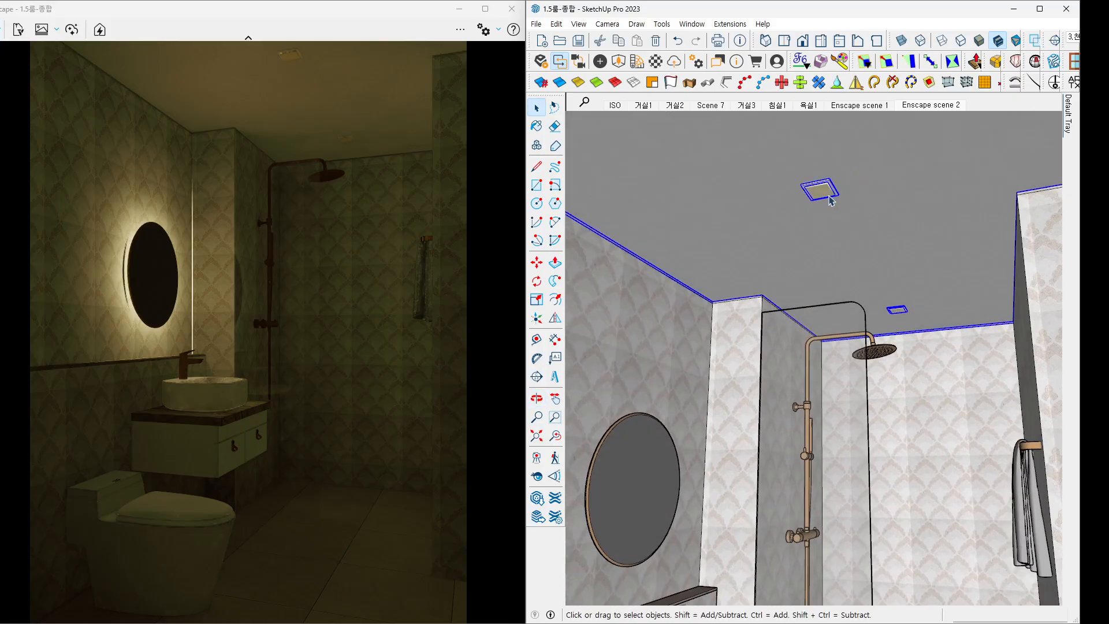
# Open the Enscape Material Editor beside the model and sample the material of the larger recessed ceiling light.
pyautogui.click(656, 62)
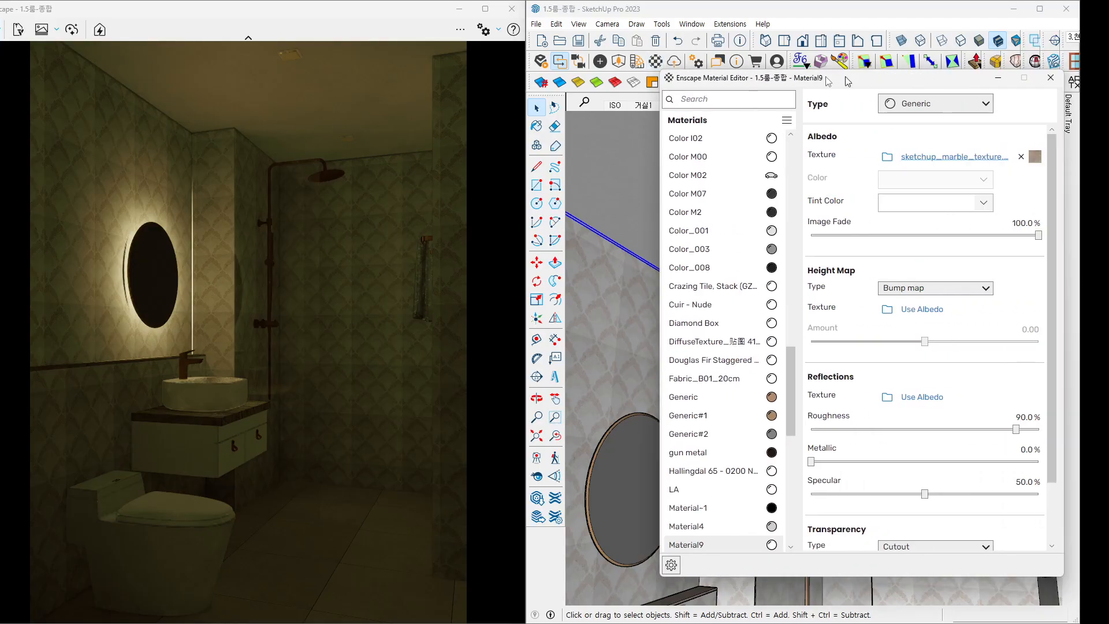
pyautogui.moveTo(858, 76); pyautogui.dragTo(494, 64)
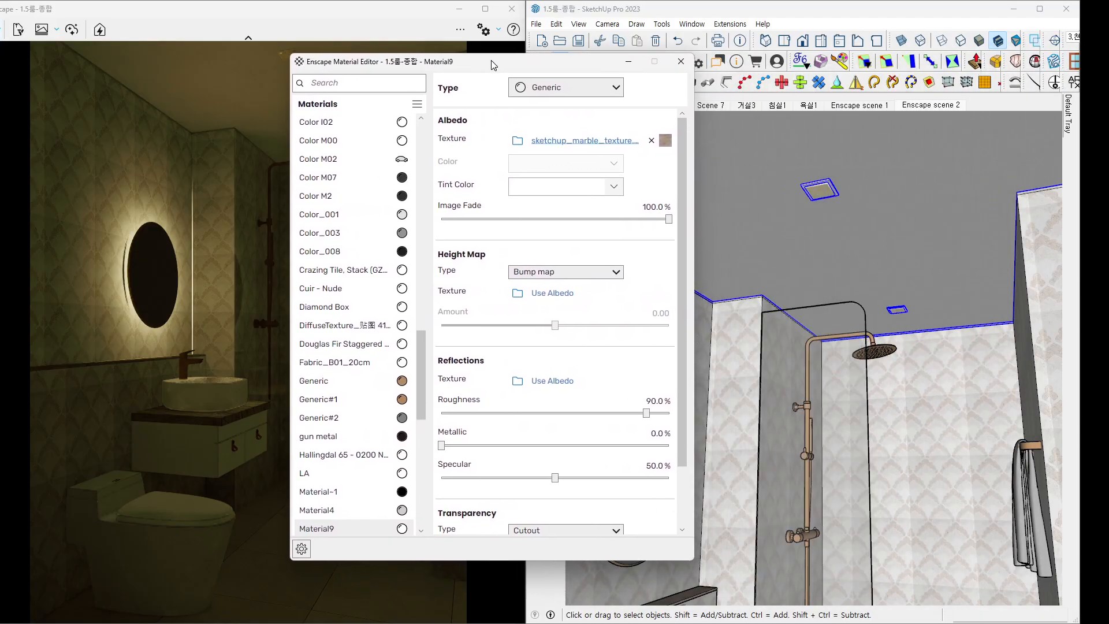
pyautogui.click(826, 198)
pyautogui.press('b')
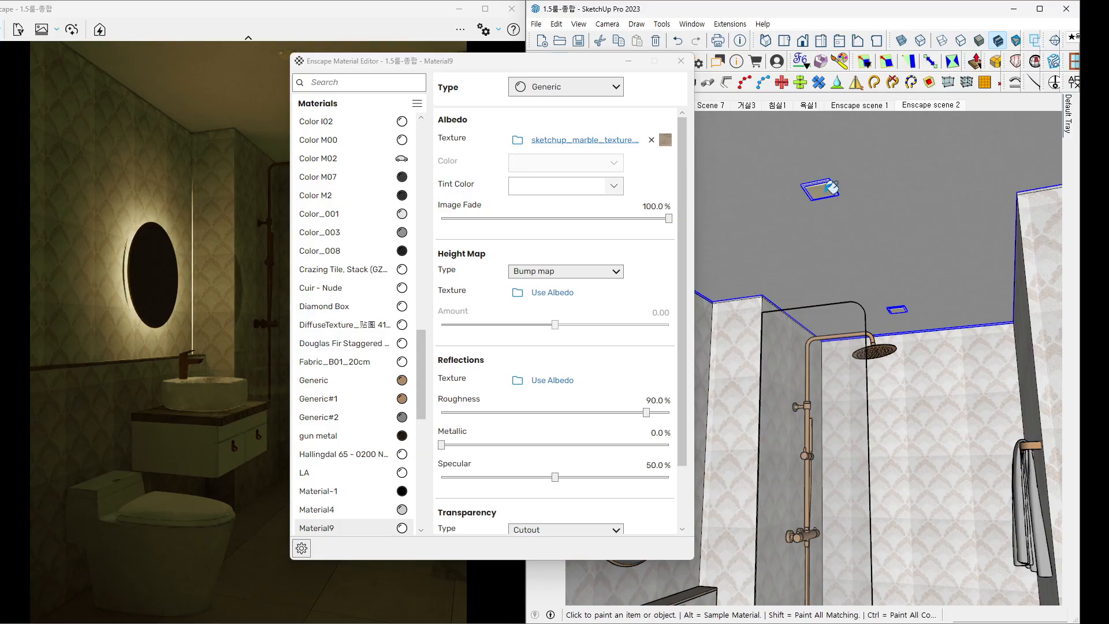
pyautogui.press('alt')
pyautogui.keyDown('alt'); pyautogui.click(827, 189); pyautogui.keyUp('alt')
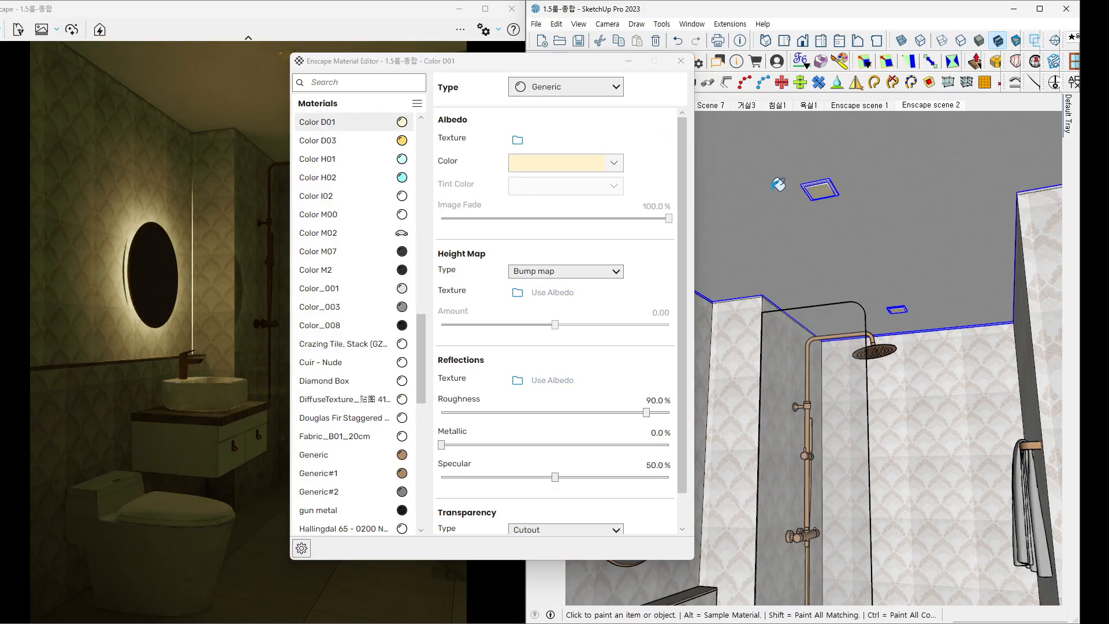
# Change the Color D01 light material to the Self-illuminated type and move the Material Editor away from the model.
pyautogui.moveTo(551, 65); pyautogui.dragTo(762, 89)
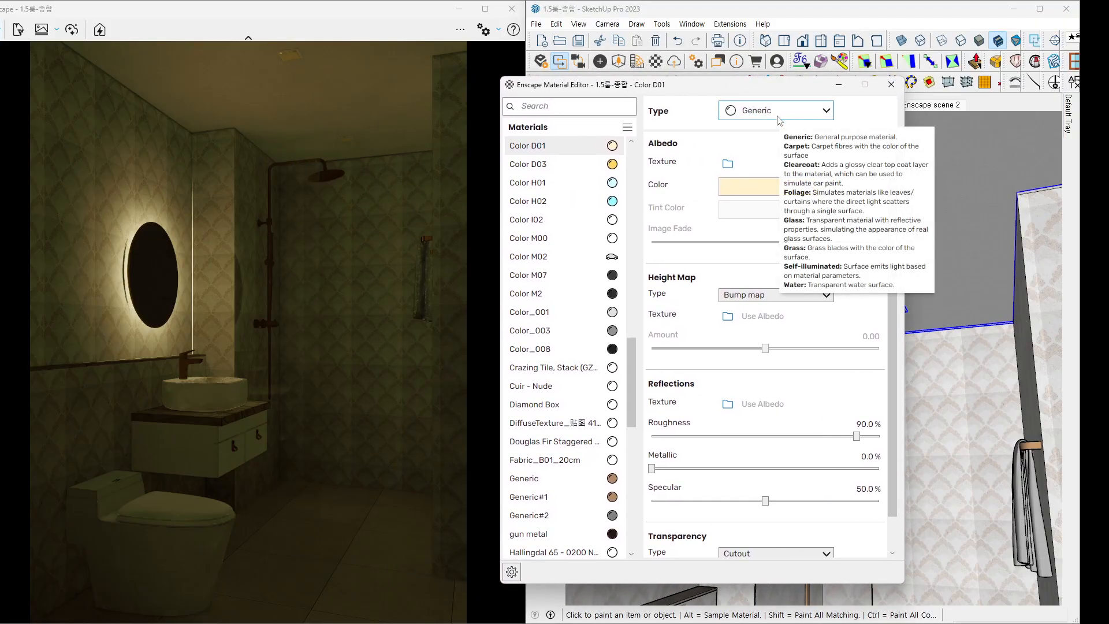
pyautogui.click(777, 111)
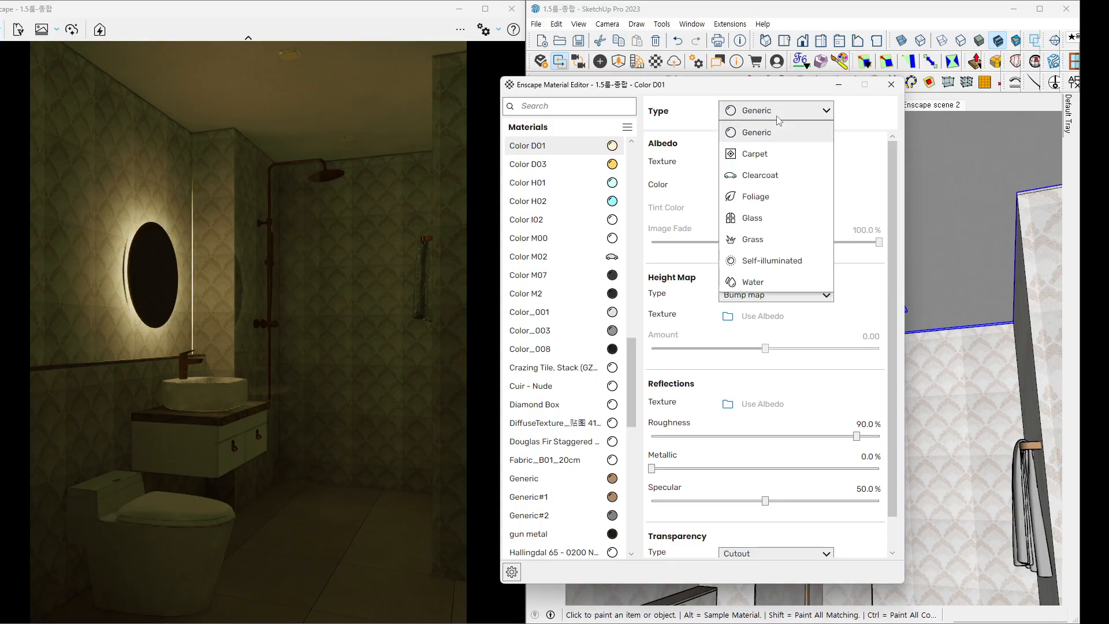
pyautogui.click(795, 261)
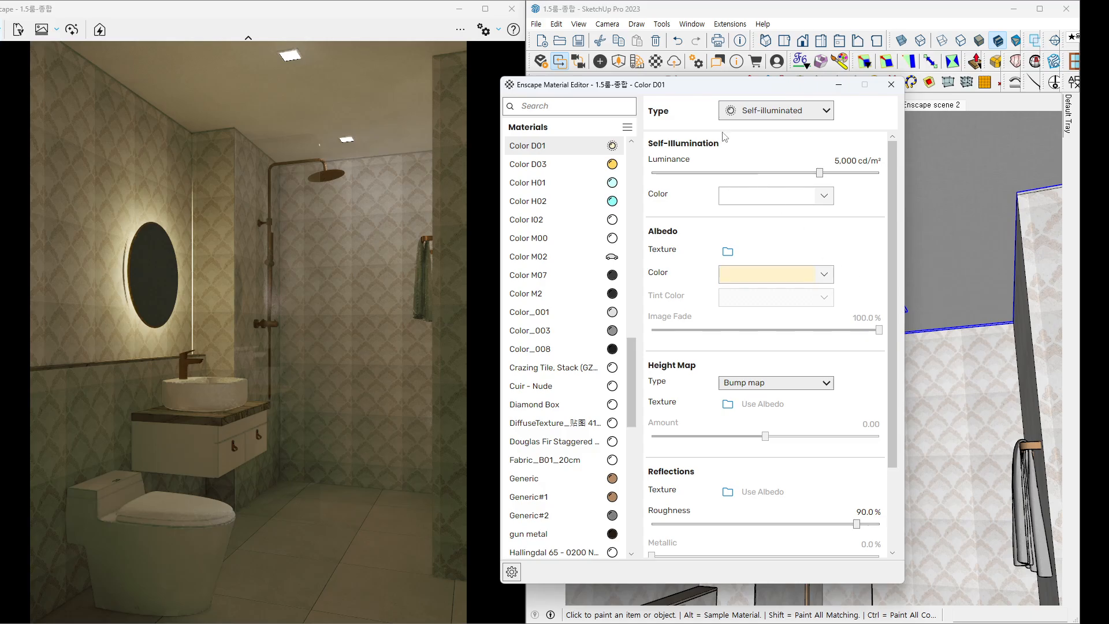
pyautogui.moveTo(711, 87)
pyautogui.mouseDown()
pyautogui.moveTo(683, 74)
pyautogui.moveTo(1108, 81)
pyautogui.mouseUp()
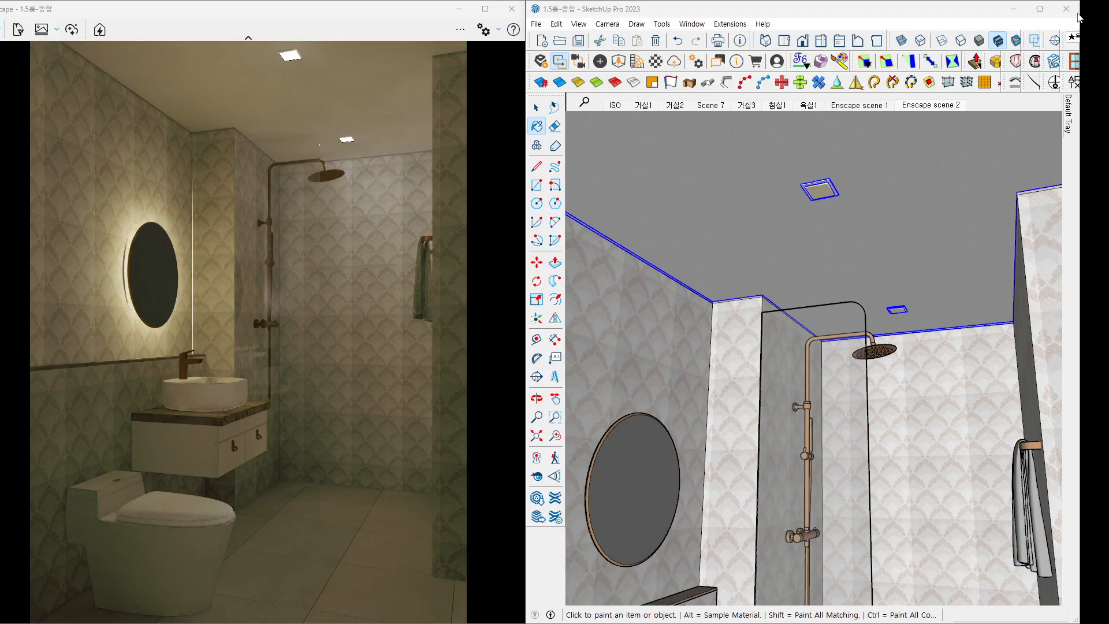
pyautogui.press('space')
pyautogui.moveTo(785, 248)
pyautogui.mouseDown(button='middle')
pyautogui.moveTo(770, 247)
pyautogui.moveTo(996, 241)
pyautogui.mouseUp(button='middle')
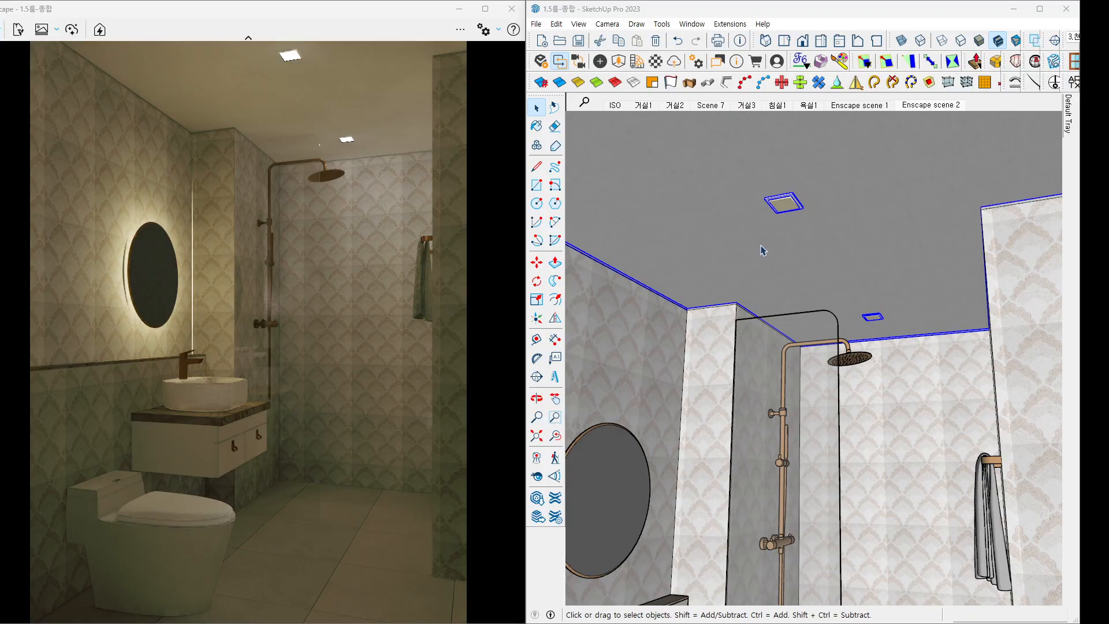
pyautogui.hotkey('ctrl', '2')
pyautogui.moveTo(295, 70)
pyautogui.mouseDown()
pyautogui.moveTo(281, 67)
pyautogui.moveTo(310, 59)
pyautogui.mouseUp()
pyautogui.moveTo(351, 143)
pyautogui.mouseDown()
pyautogui.moveTo(352, 123)
pyautogui.moveTo(315, 158)
pyautogui.mouseUp()
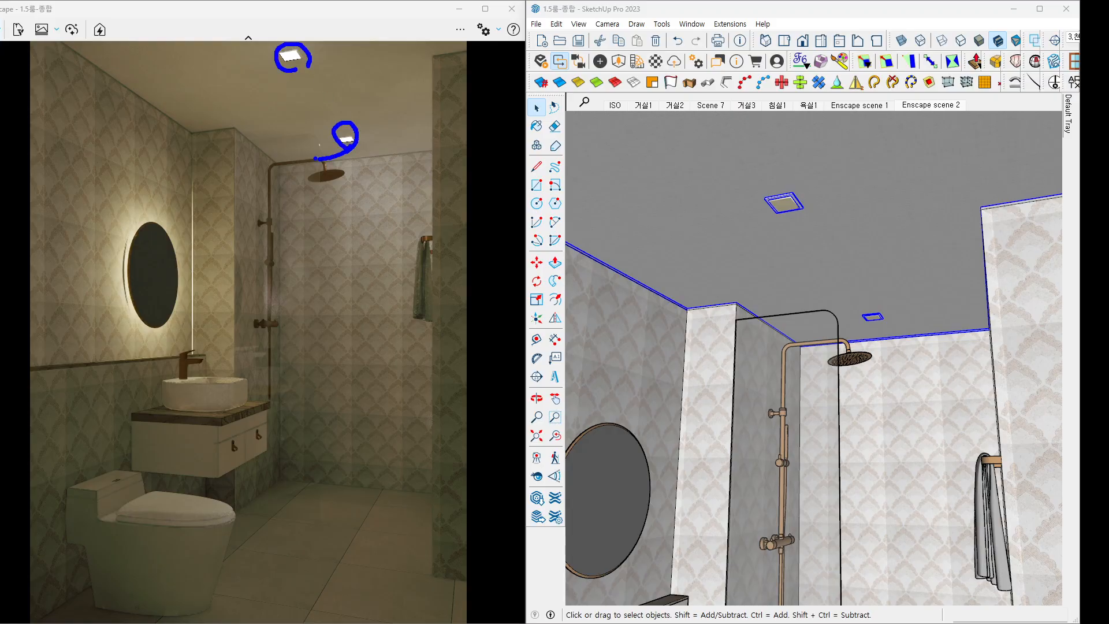
pyautogui.press('Escape')
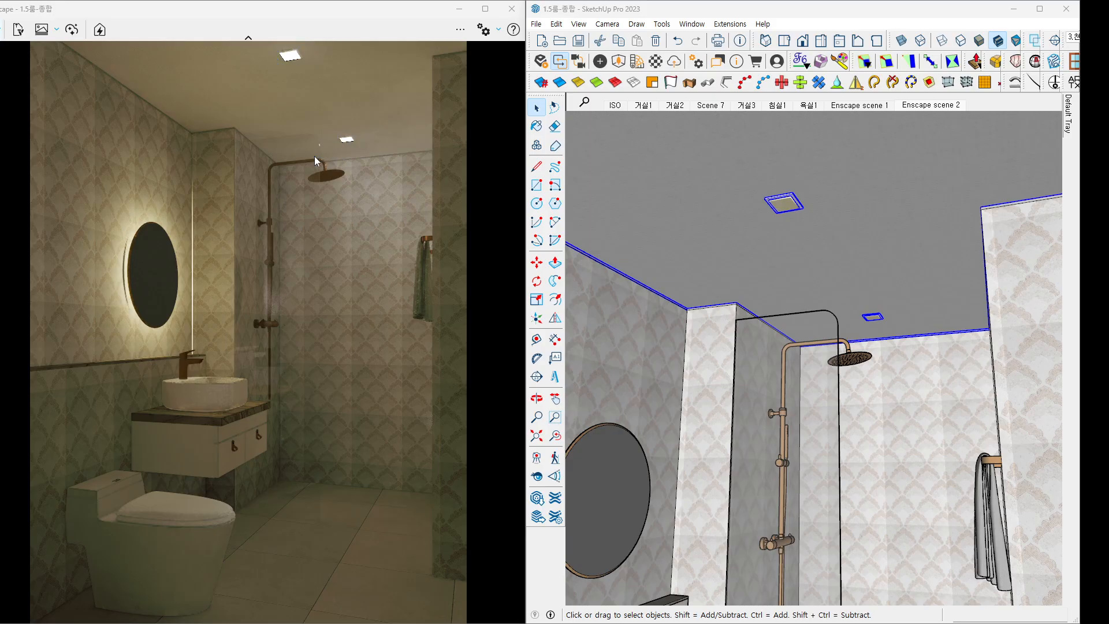
# Draw a short vertical guide line straight down from the face of the larger recessed ceiling light.
pyautogui.moveTo(799, 282); pyautogui.dragTo(774, 276, button='middle')
pyautogui.click(536, 167)
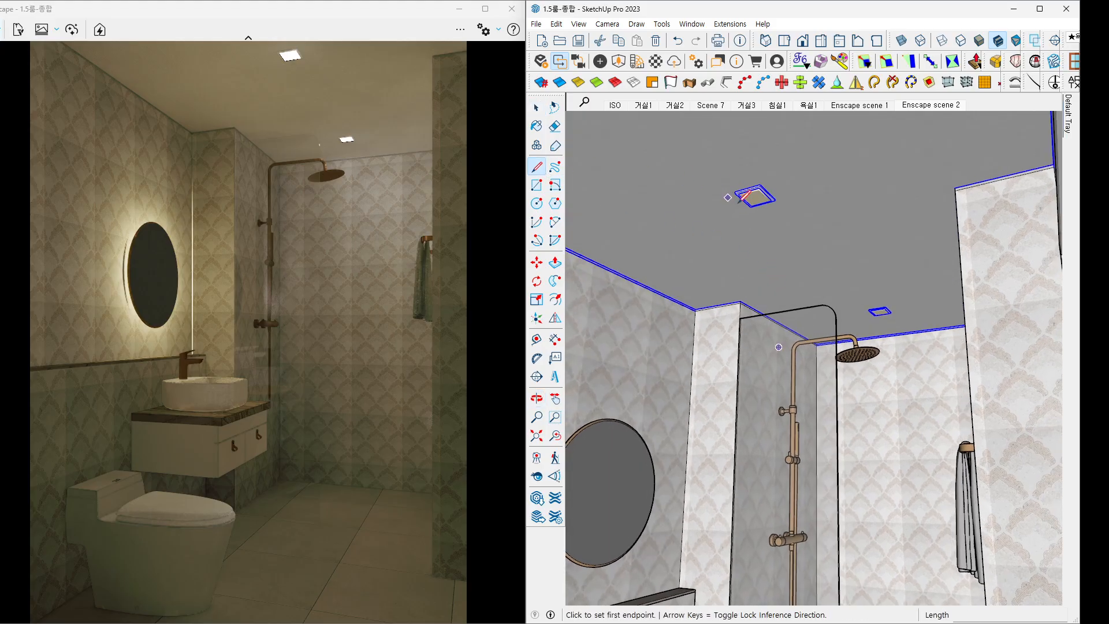
pyautogui.scroll(2, 754, 201)
pyautogui.scroll(1, 754, 200)
pyautogui.click(760, 193)
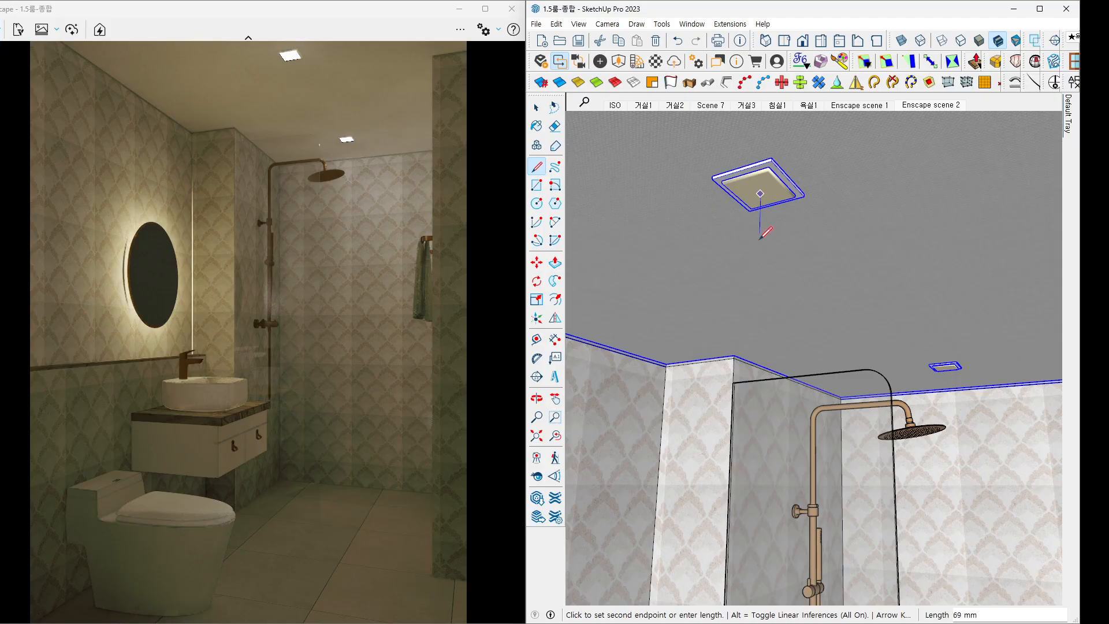
pyautogui.click(761, 256)
pyautogui.press('space')
# Draw a matching vertical guide line down from the smaller recessed ceiling light above the shower.
pyautogui.moveTo(773, 267)
pyautogui.mouseDown(button='middle')
pyautogui.moveTo(774, 289)
pyautogui.moveTo(745, 286)
pyautogui.mouseUp(button='middle')
pyautogui.keyDown('shift'); pyautogui.moveTo(822, 312); pyautogui.dragTo(894, 336, button='middle'); pyautogui.keyUp('shift')
pyautogui.scroll(-2, 883, 337)
pyautogui.moveTo(299, 79)
pyautogui.mouseDown()
pyautogui.moveTo(307, 61)
pyautogui.moveTo(306, 91)
pyautogui.mouseUp()
pyautogui.moveTo(354, 167); pyautogui.dragTo(345, 174)
pyautogui.press('Escape')
pyautogui.moveTo(843, 330)
pyautogui.mouseDown(button='middle')
pyautogui.moveTo(859, 324)
pyautogui.moveTo(872, 350)
pyautogui.mouseUp(button='middle')
pyautogui.scroll(3, 875, 354)
pyautogui.scroll(2, 874, 354)
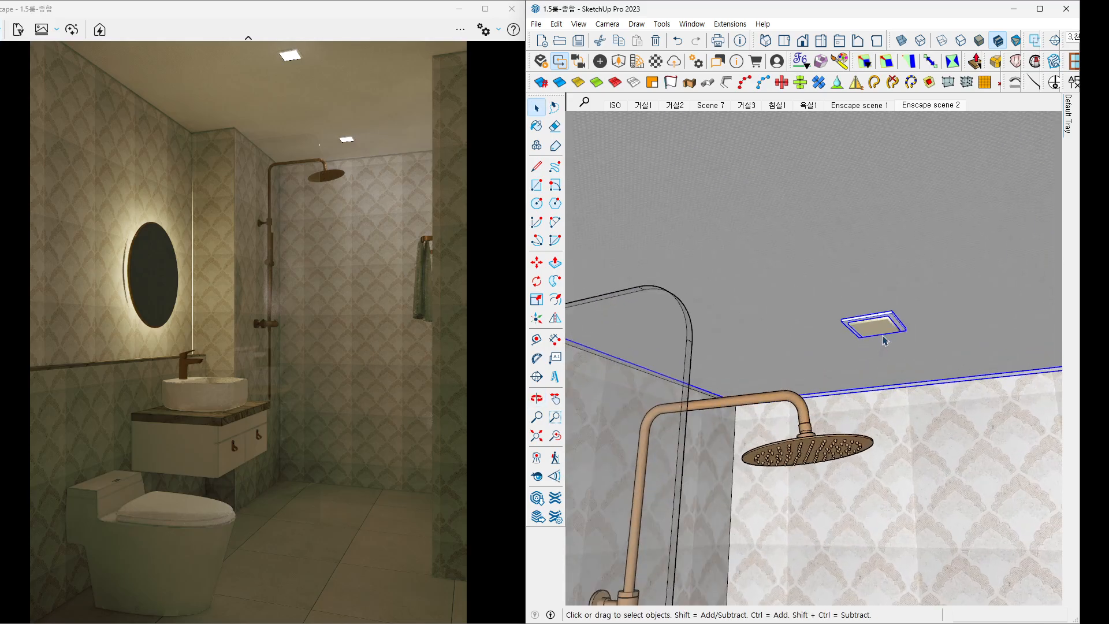
pyautogui.press('l')
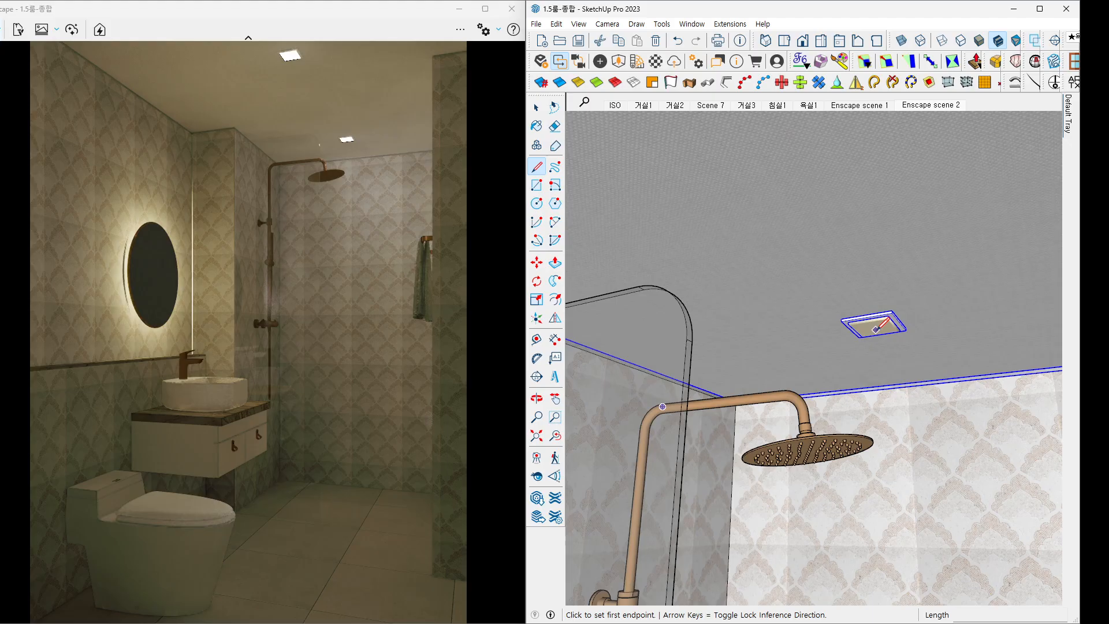
pyautogui.click(876, 329)
pyautogui.click(876, 388)
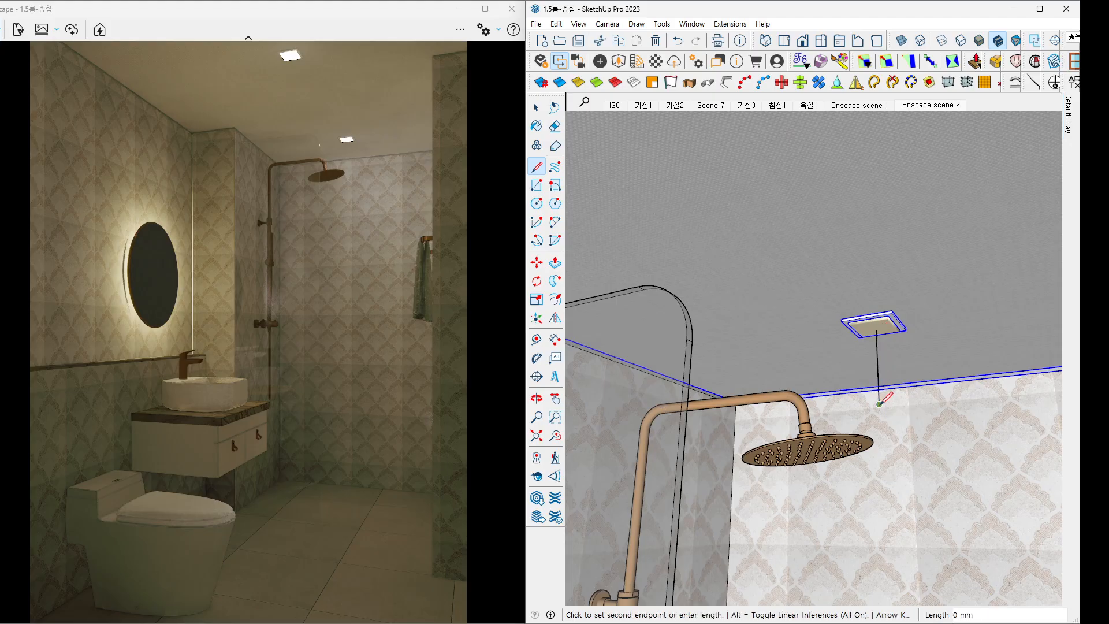
pyautogui.press('space')
# Bring the Enscape Objects window over the render, with both ceiling lights in view, and save the model.
pyautogui.scroll(-3, 894, 374)
pyautogui.scroll(-3, 894, 374)
pyautogui.moveTo(872, 377); pyautogui.dragTo(896, 385, button='middle')
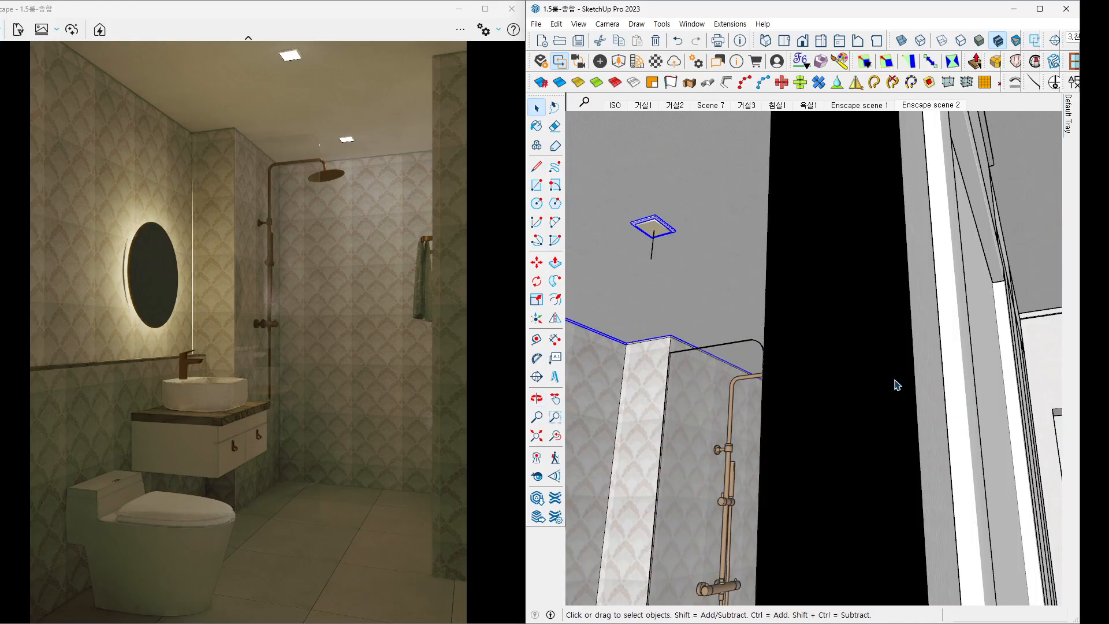
pyautogui.moveTo(818, 378); pyautogui.dragTo(829, 280, button='middle')
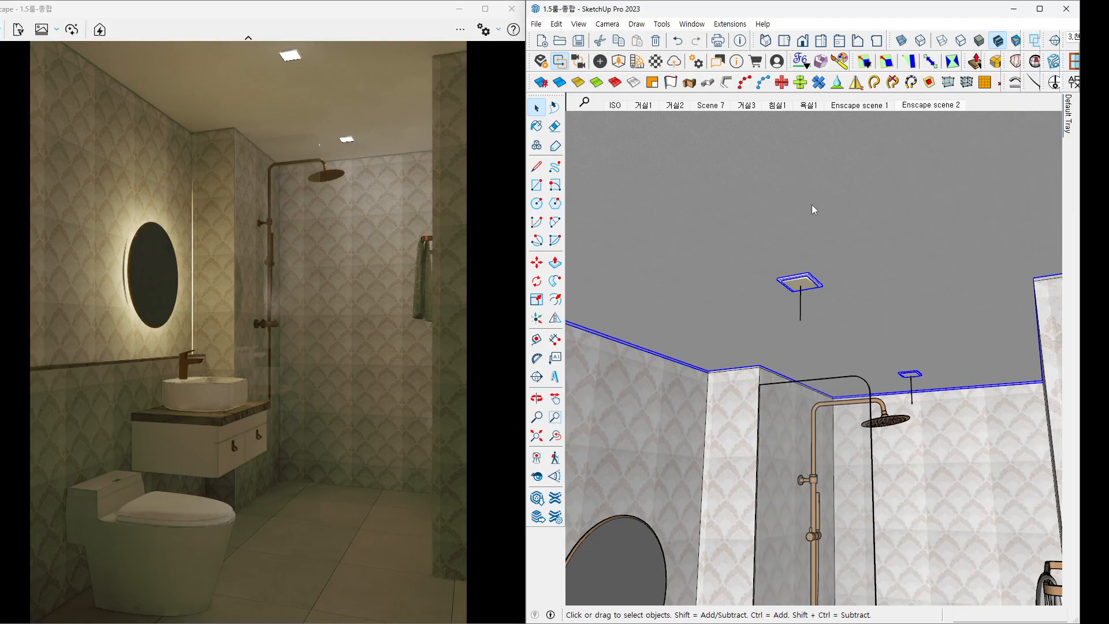
pyautogui.moveTo(812, 205)
pyautogui.mouseDown(button='middle')
pyautogui.moveTo(816, 228)
pyautogui.moveTo(788, 222)
pyautogui.mouseUp(button='middle')
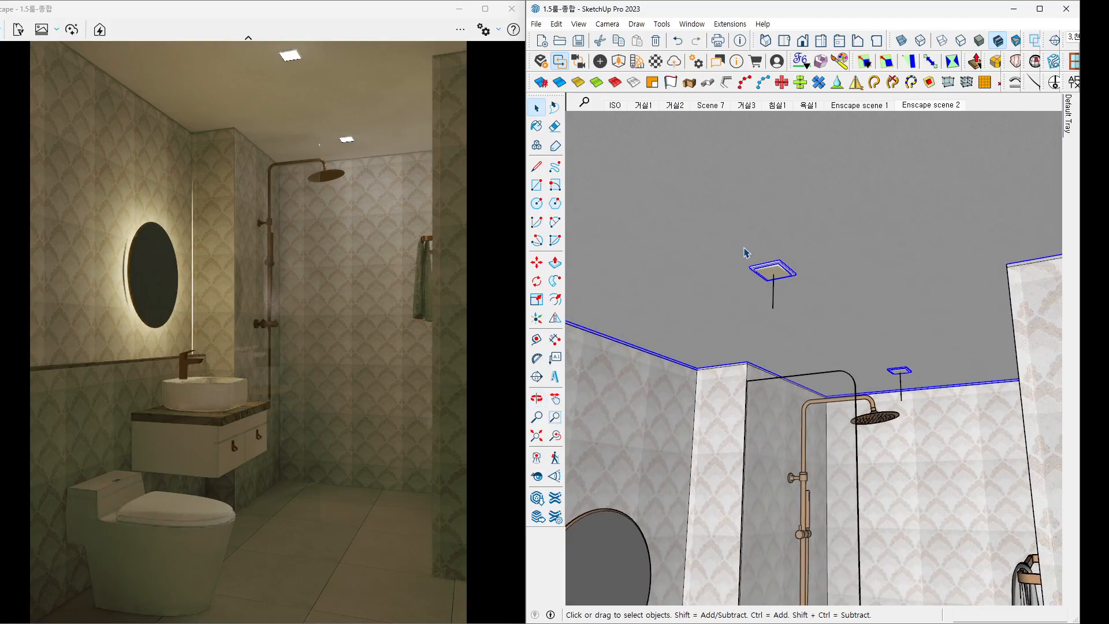
pyautogui.moveTo(1108, 57); pyautogui.dragTo(320, 52)
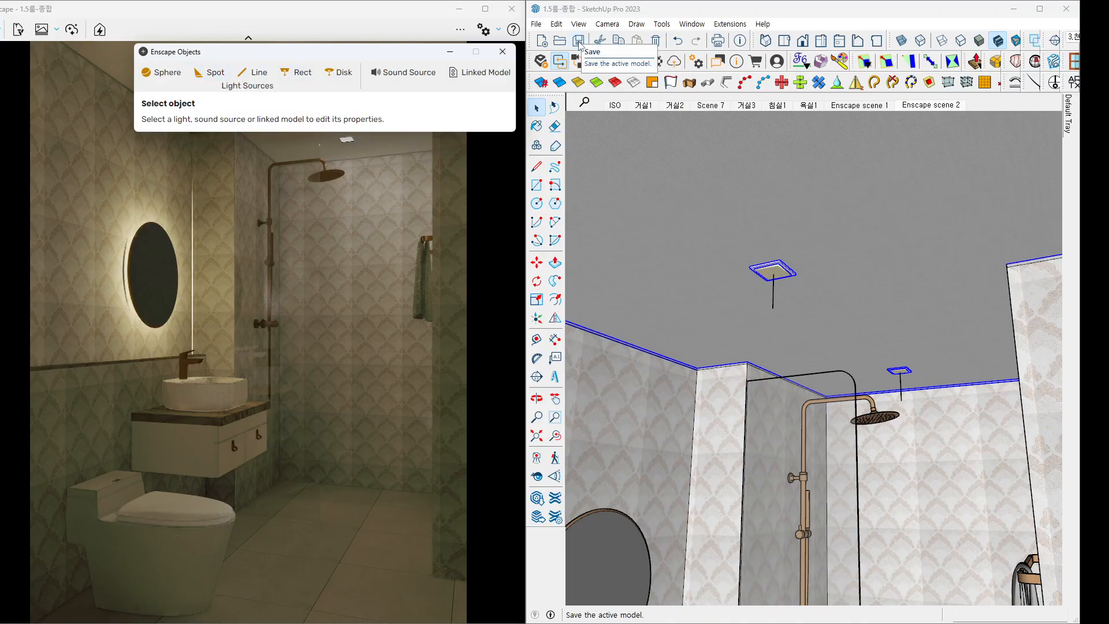
pyautogui.click(578, 42)
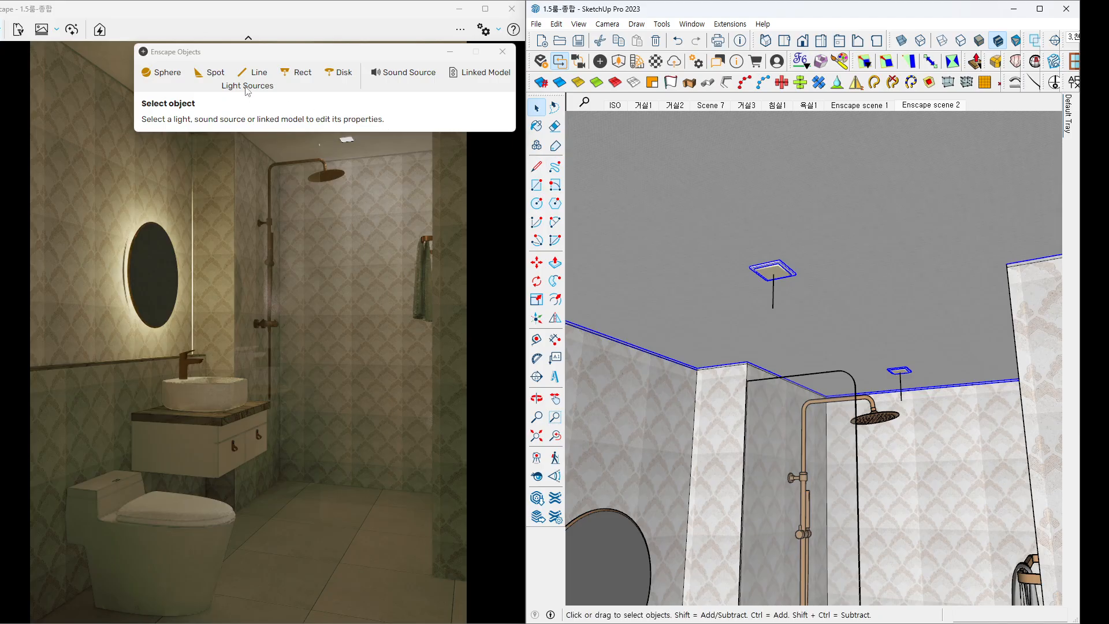
# Place an Enscape spotlight on the guide line just below the larger recessed ceiling light, aimed straight down.
pyautogui.click(225, 74)
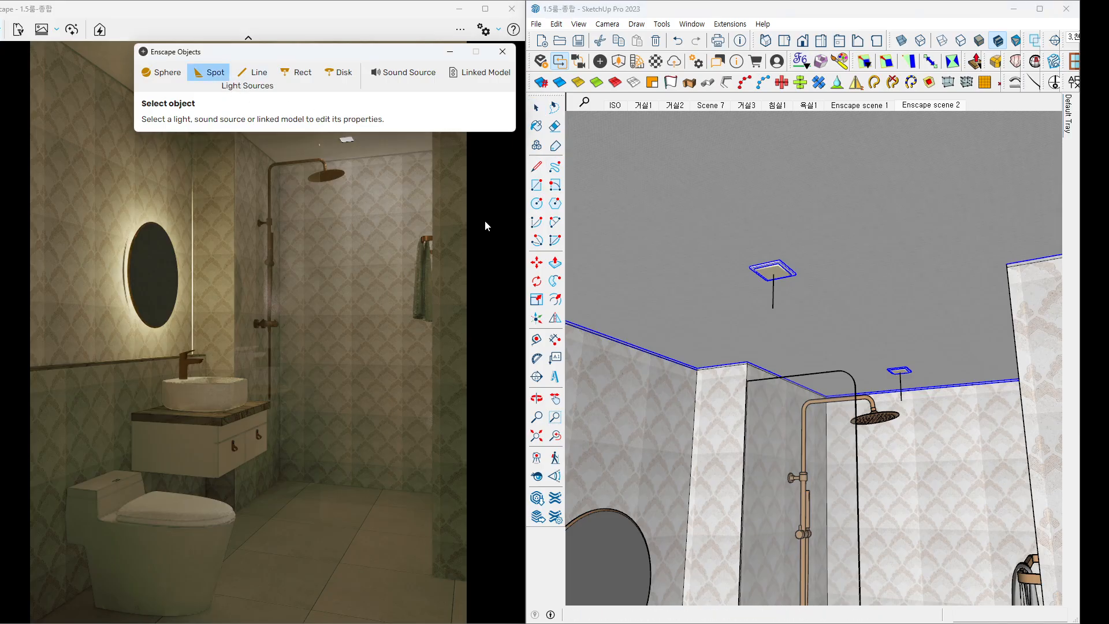
pyautogui.scroll(5, 780, 306)
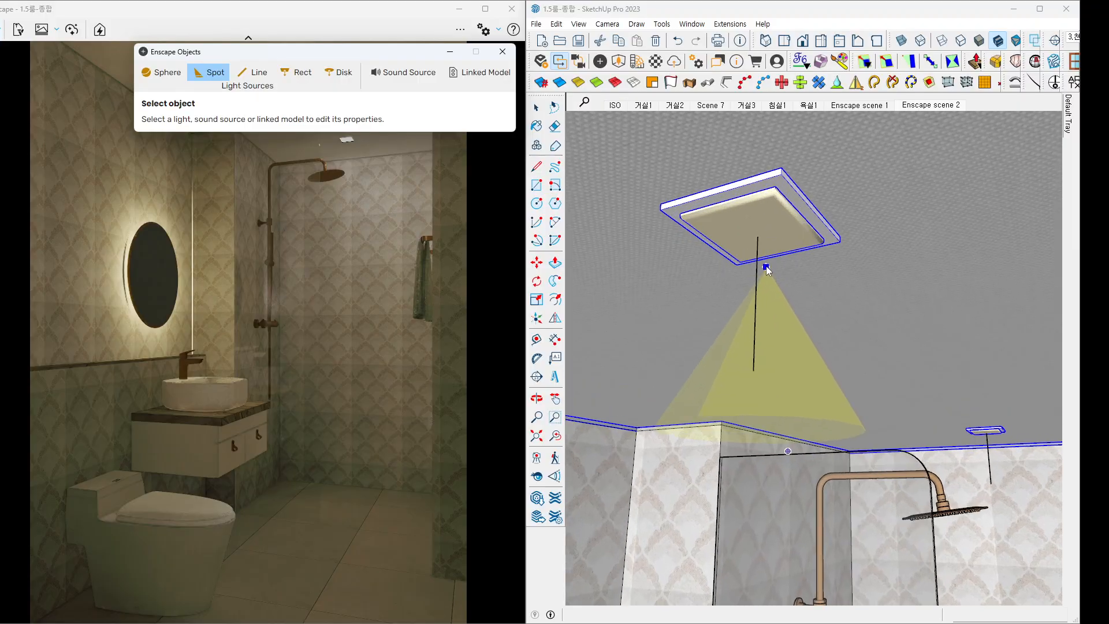
pyautogui.scroll(3, 768, 270)
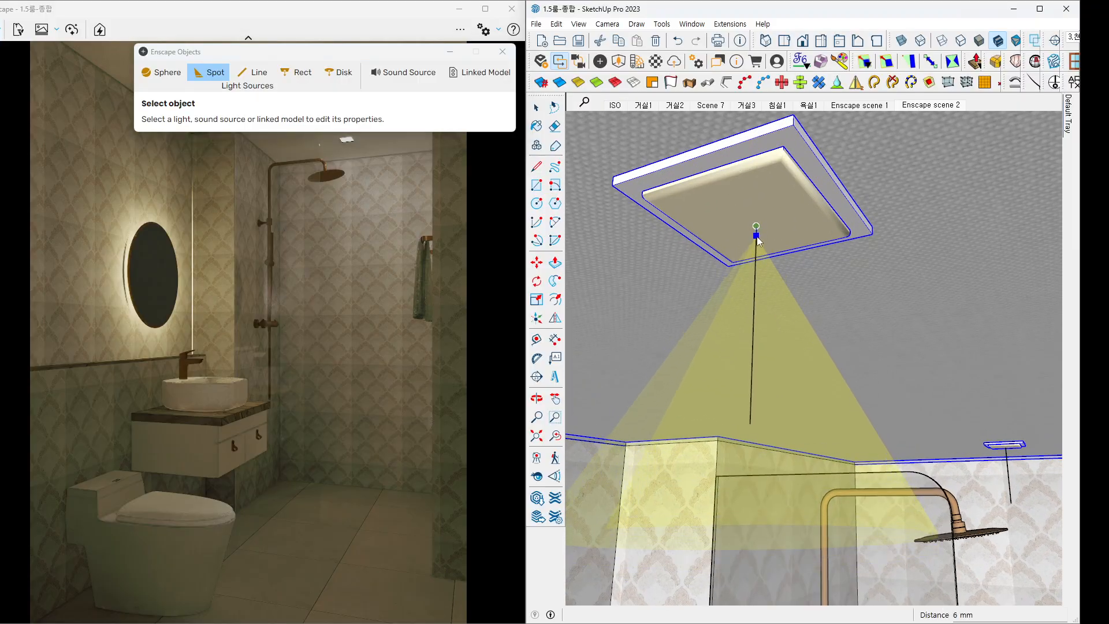
pyautogui.click(756, 243)
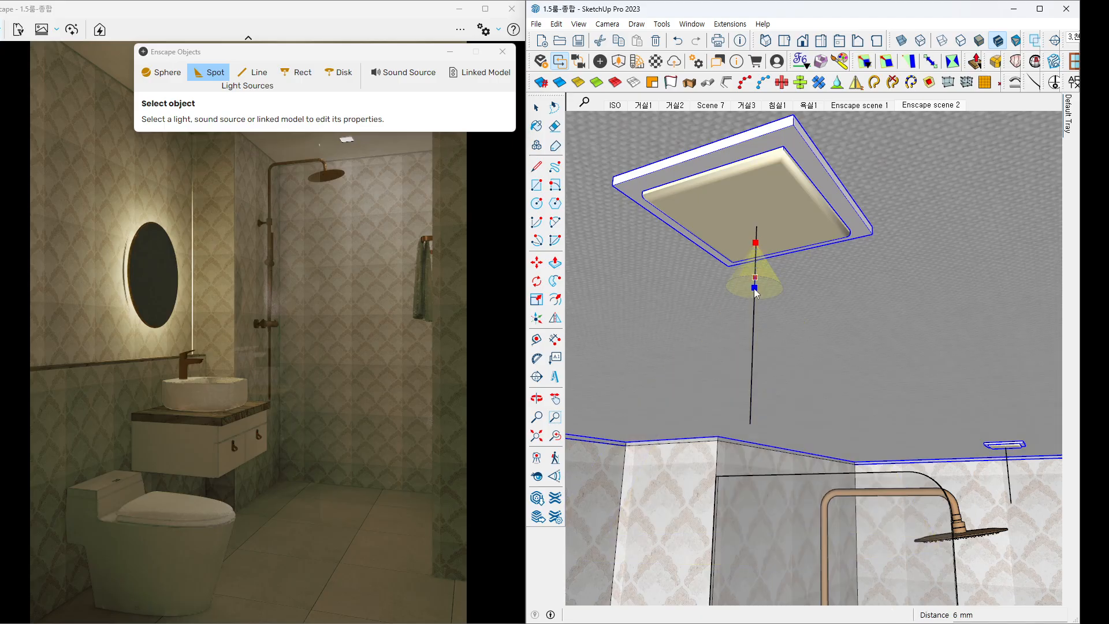
pyautogui.click(754, 313)
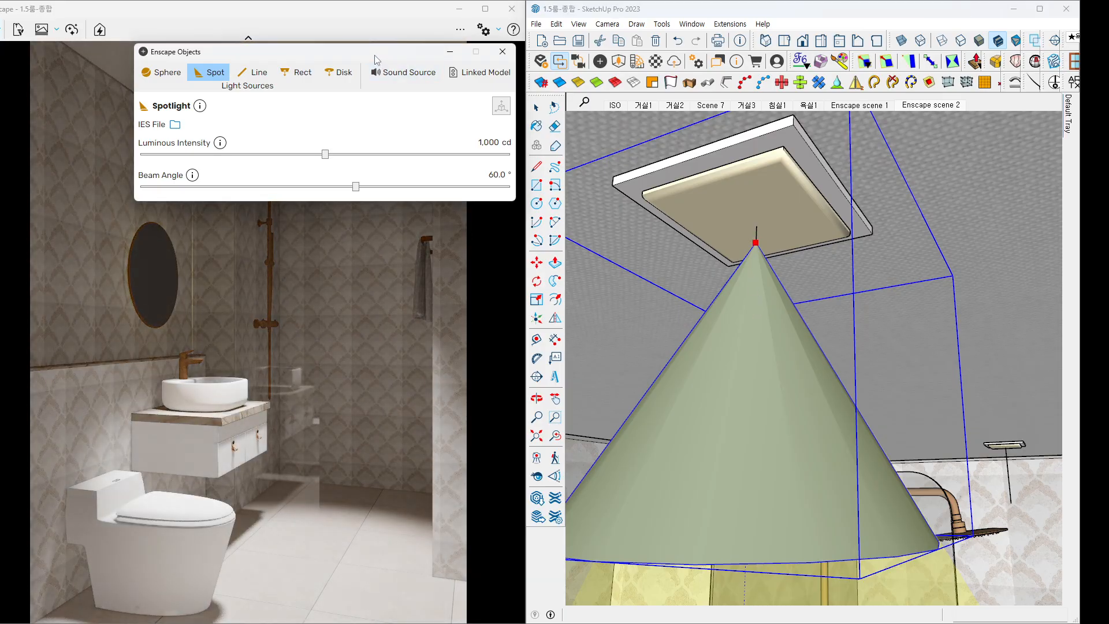
# Load the profile 30.IES from the desktop IES folder into the new spotlight.
pyautogui.moveTo(374, 54); pyautogui.dragTo(606, 45)
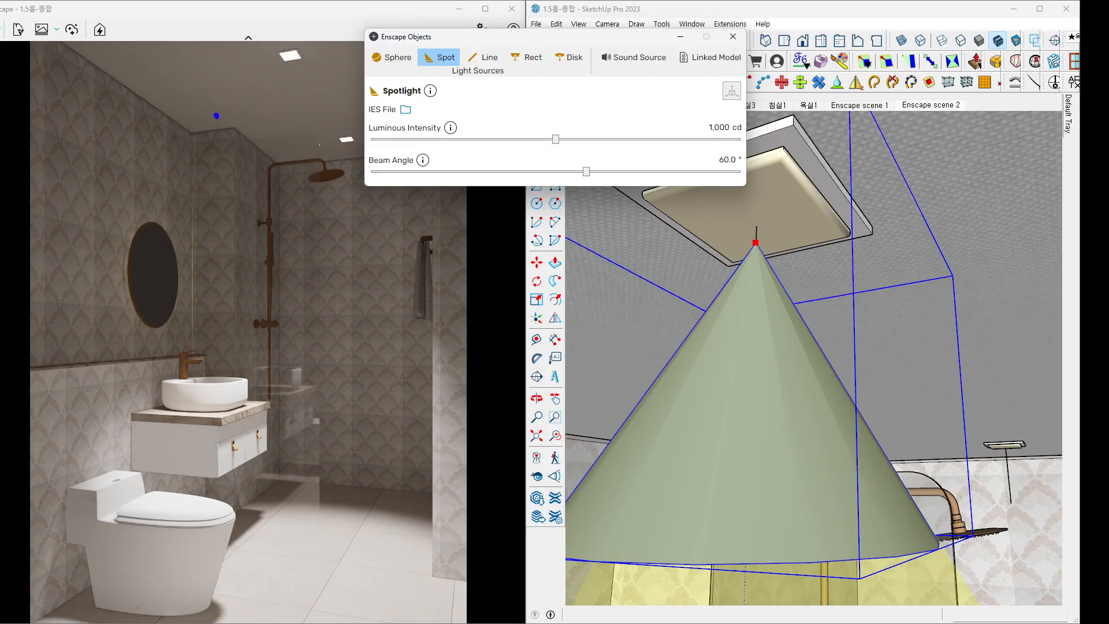
pyautogui.moveTo(216, 116)
pyautogui.mouseDown()
pyautogui.moveTo(75, 185)
pyautogui.moveTo(330, 170)
pyautogui.moveTo(407, 293)
pyautogui.mouseUp()
pyautogui.press('Escape')
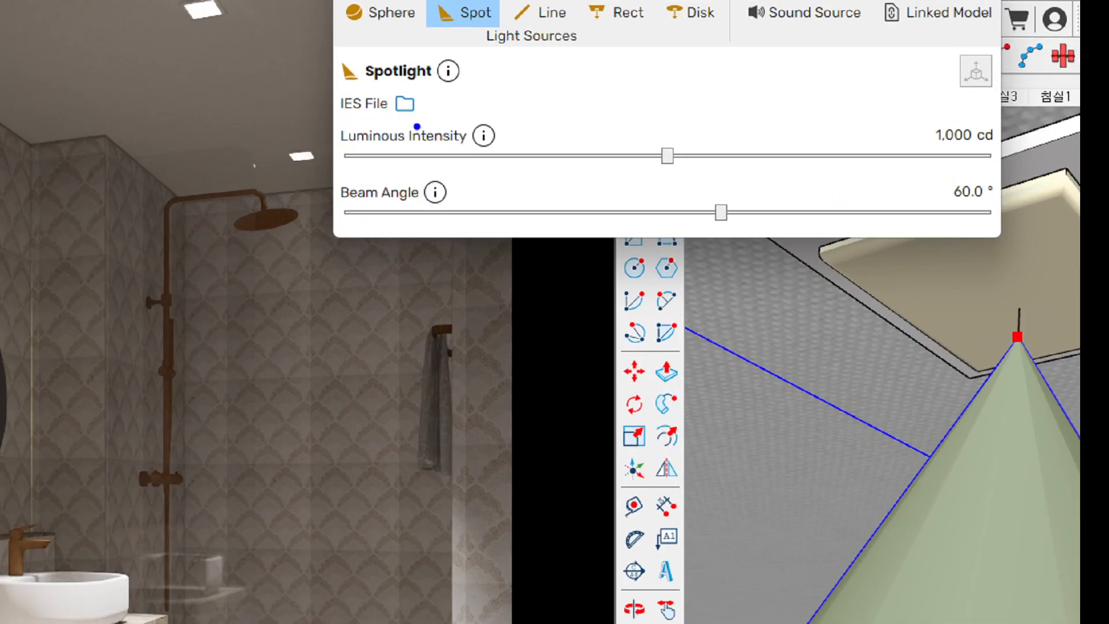
pyautogui.moveTo(417, 127)
pyautogui.mouseDown()
pyautogui.moveTo(386, 121)
pyautogui.moveTo(399, 75)
pyautogui.moveTo(442, 104)
pyautogui.moveTo(399, 137)
pyautogui.mouseUp()
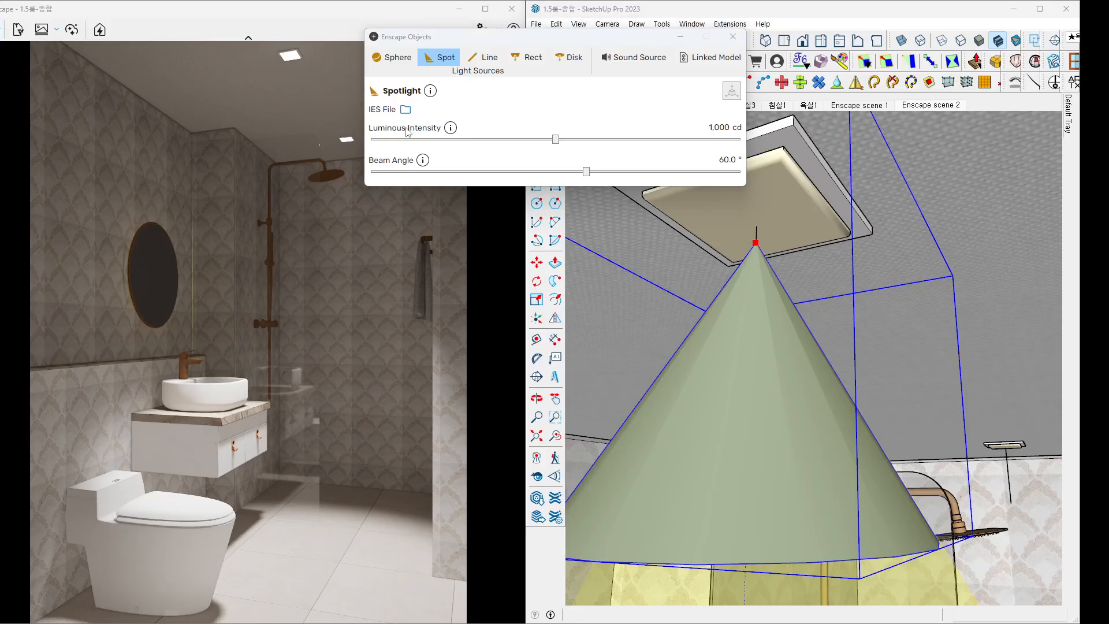
pyautogui.click(404, 103)
pyautogui.click(411, 200)
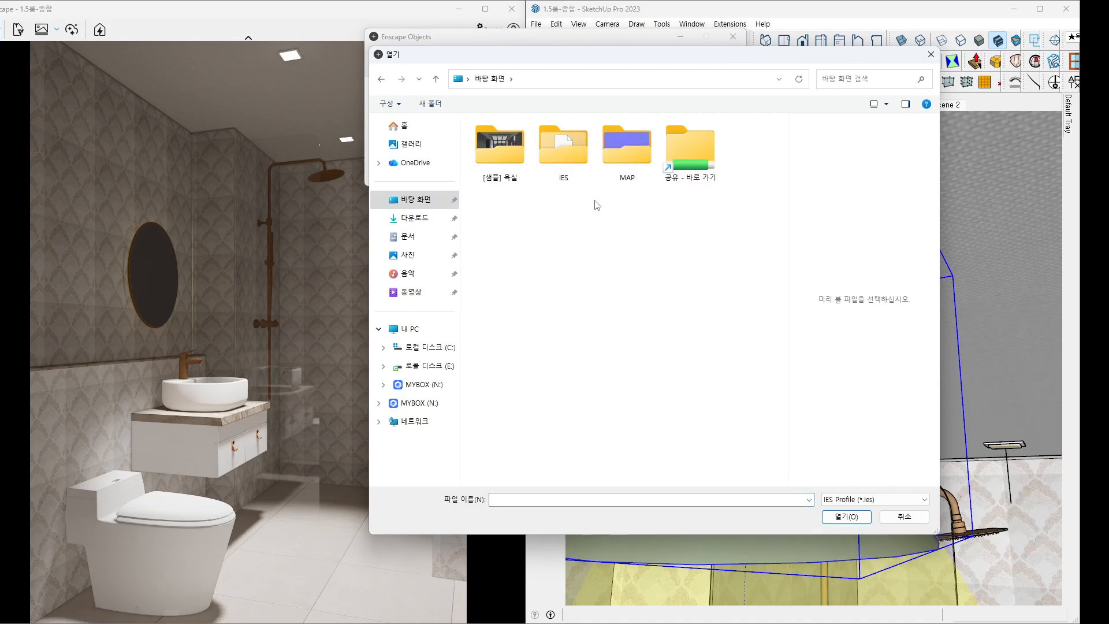
pyautogui.moveTo(597, 205)
pyautogui.mouseDown()
pyautogui.moveTo(552, 190)
pyautogui.moveTo(556, 117)
pyautogui.moveTo(594, 157)
pyautogui.moveTo(540, 209)
pyautogui.mouseUp()
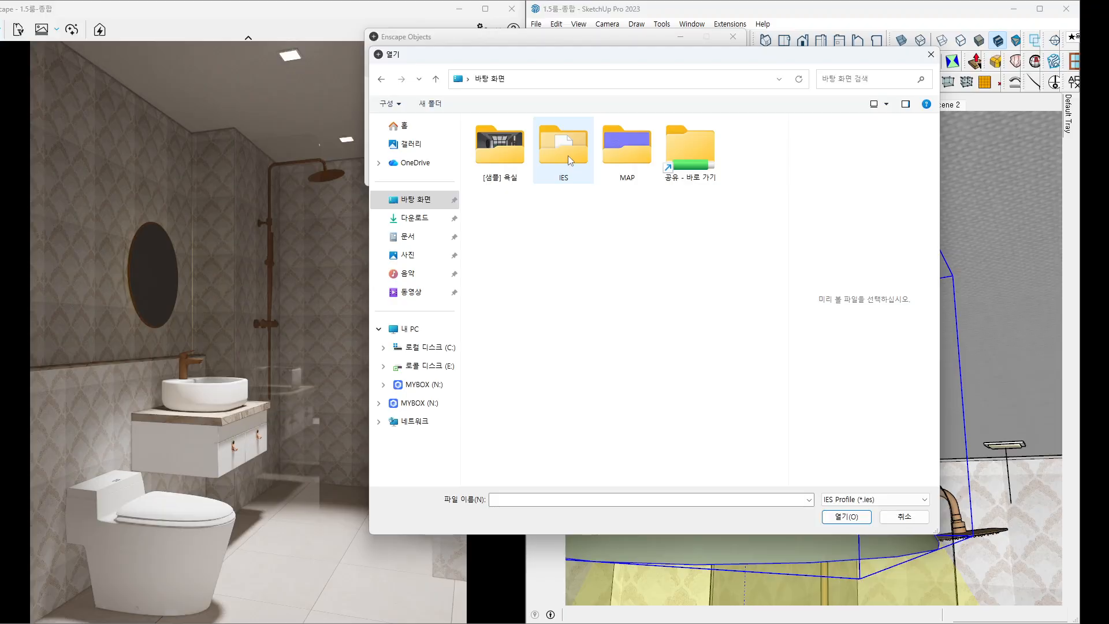
pyautogui.doubleClick(552, 126)
pyautogui.scroll(-2, 570, 286)
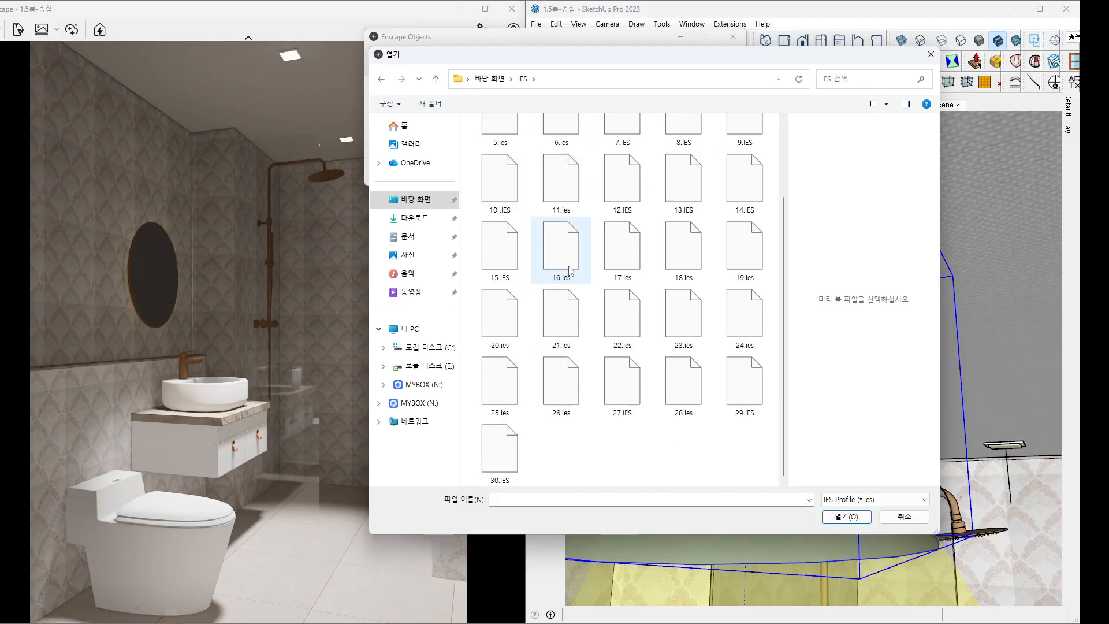
pyautogui.click(517, 457)
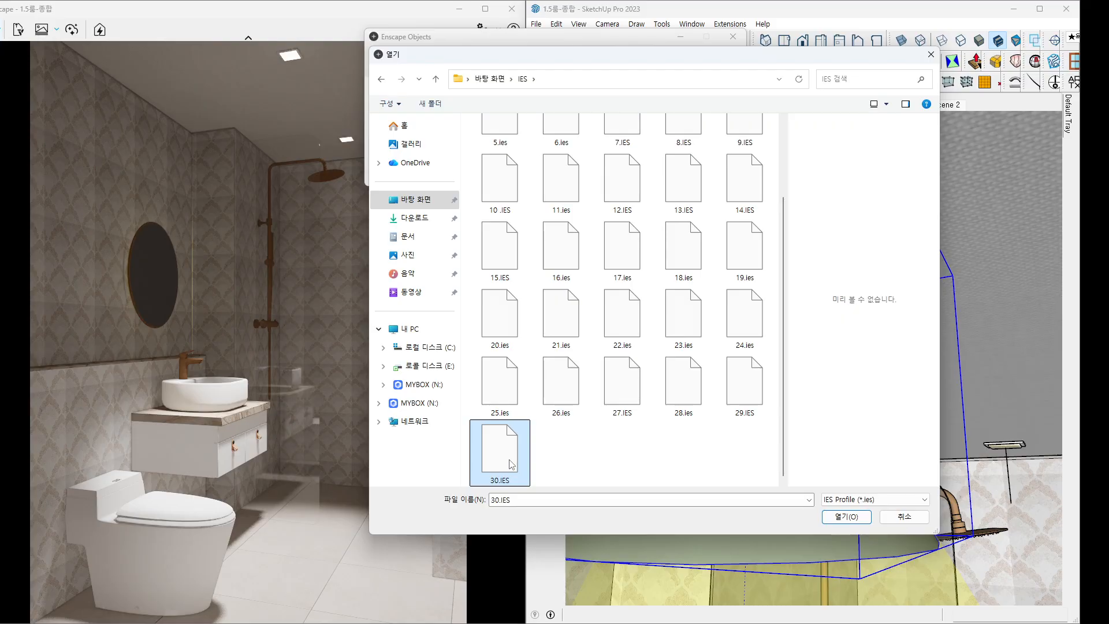
pyautogui.doubleClick(512, 461)
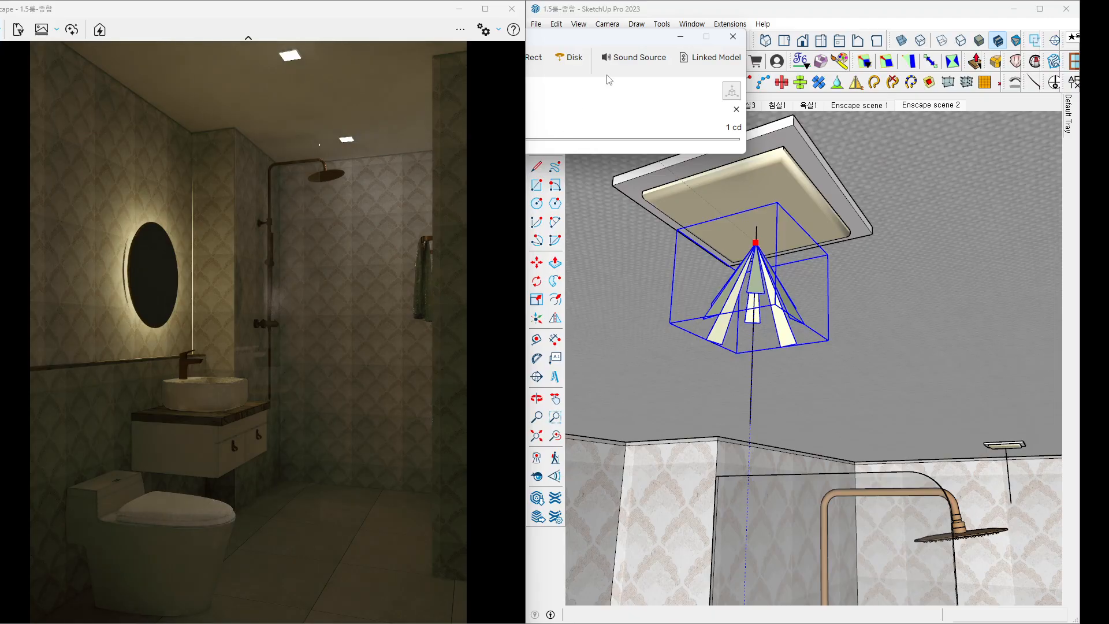
# Move the Enscape Objects window clear of the render and set the IES spotlight's luminous intensity to 64 cd.
pyautogui.click(614, 38)
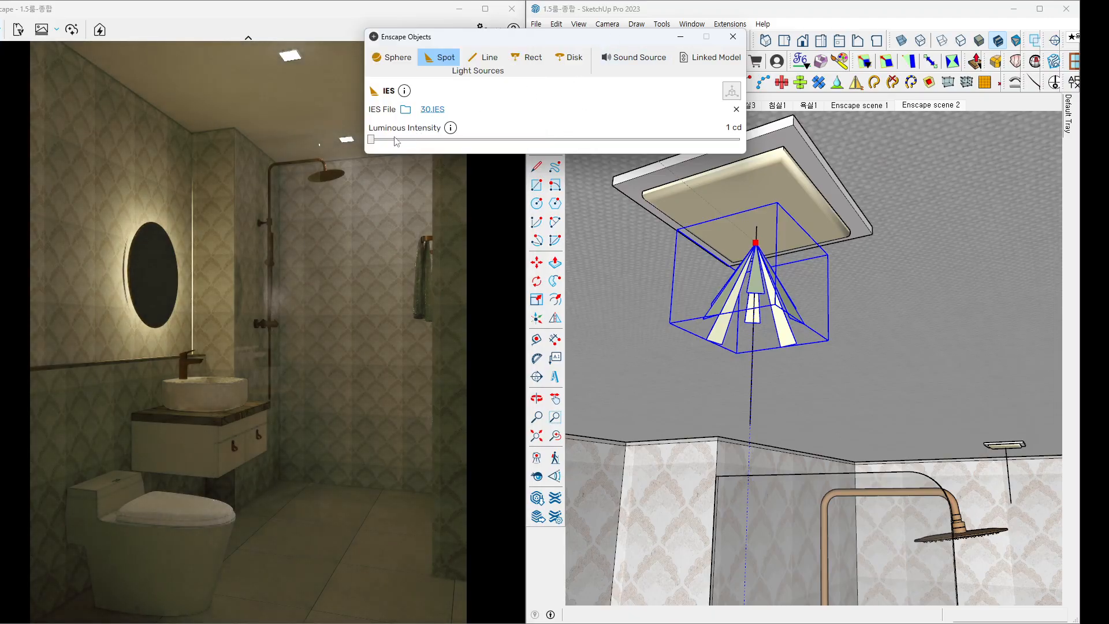
pyautogui.moveTo(538, 37); pyautogui.dragTo(675, 47)
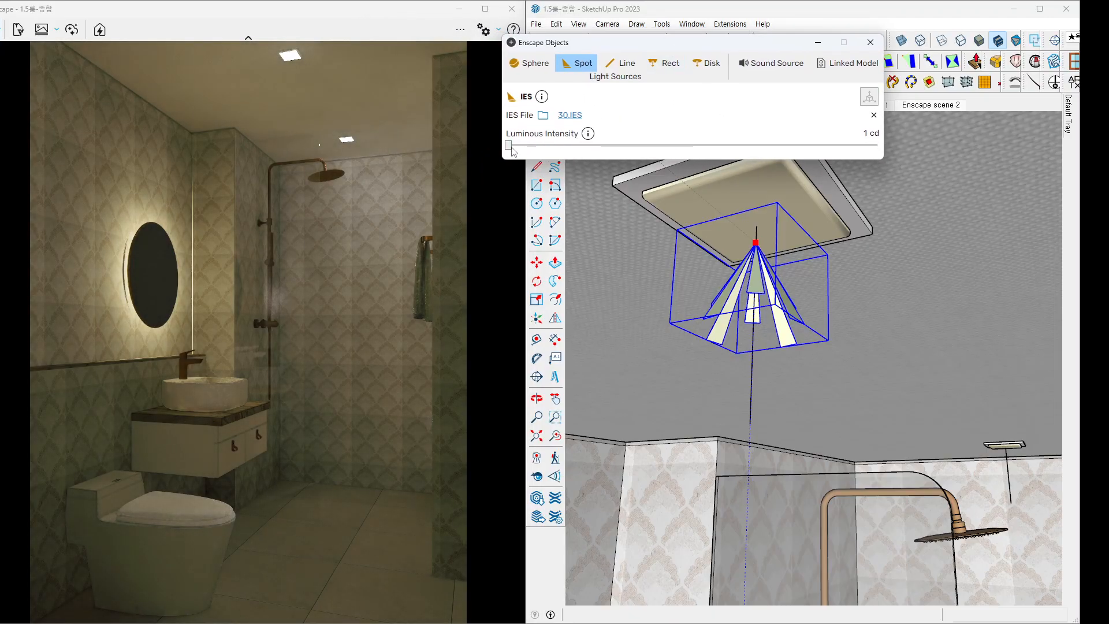
pyautogui.moveTo(516, 149)
pyautogui.mouseDown()
pyautogui.moveTo(634, 158)
pyautogui.moveTo(621, 151)
pyautogui.mouseUp()
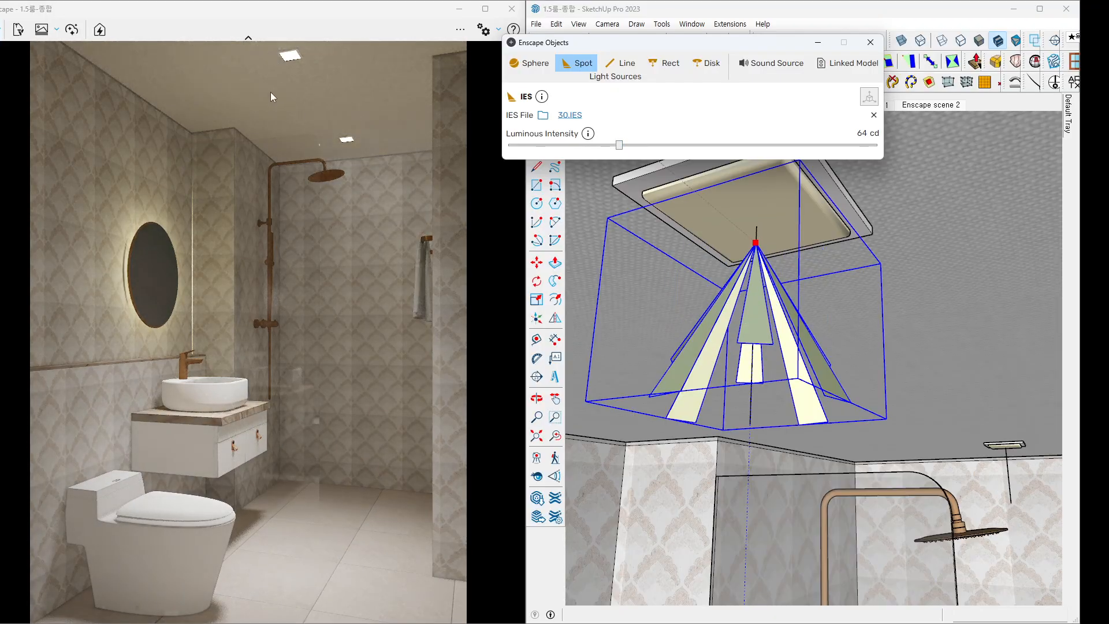
pyautogui.moveTo(261, 62)
pyautogui.mouseDown()
pyautogui.moveTo(186, 78)
pyautogui.moveTo(137, 136)
pyautogui.moveTo(137, 153)
pyautogui.moveTo(242, 141)
pyautogui.moveTo(103, 495)
pyautogui.mouseUp()
pyautogui.moveTo(325, 55)
pyautogui.mouseDown()
pyautogui.moveTo(386, 78)
pyautogui.moveTo(333, 157)
pyautogui.moveTo(437, 529)
pyautogui.mouseUp()
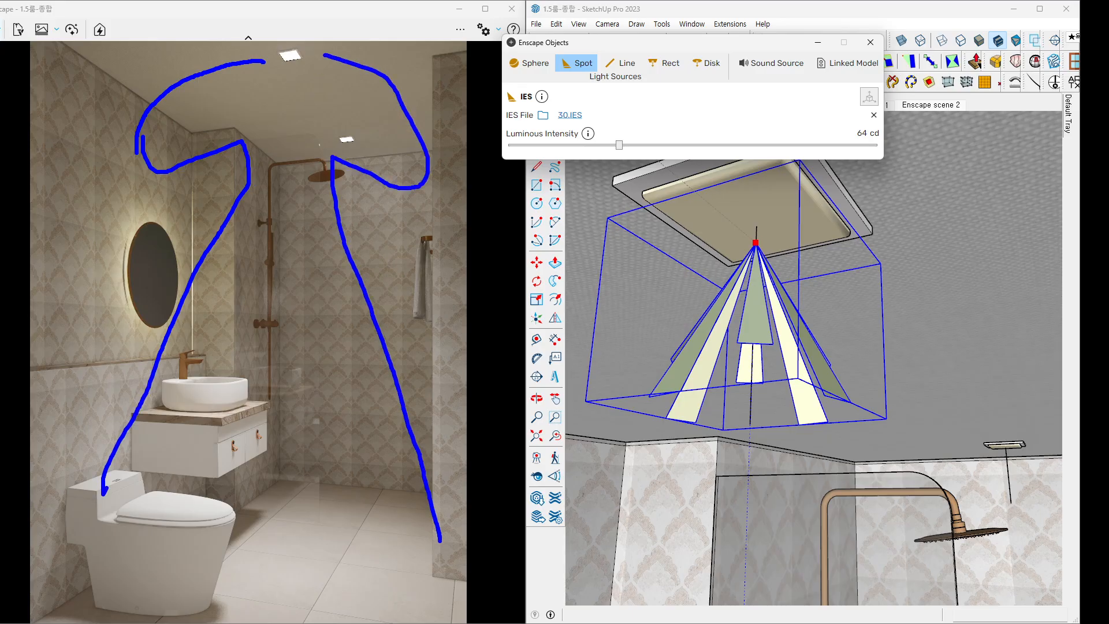
pyautogui.press('Escape')
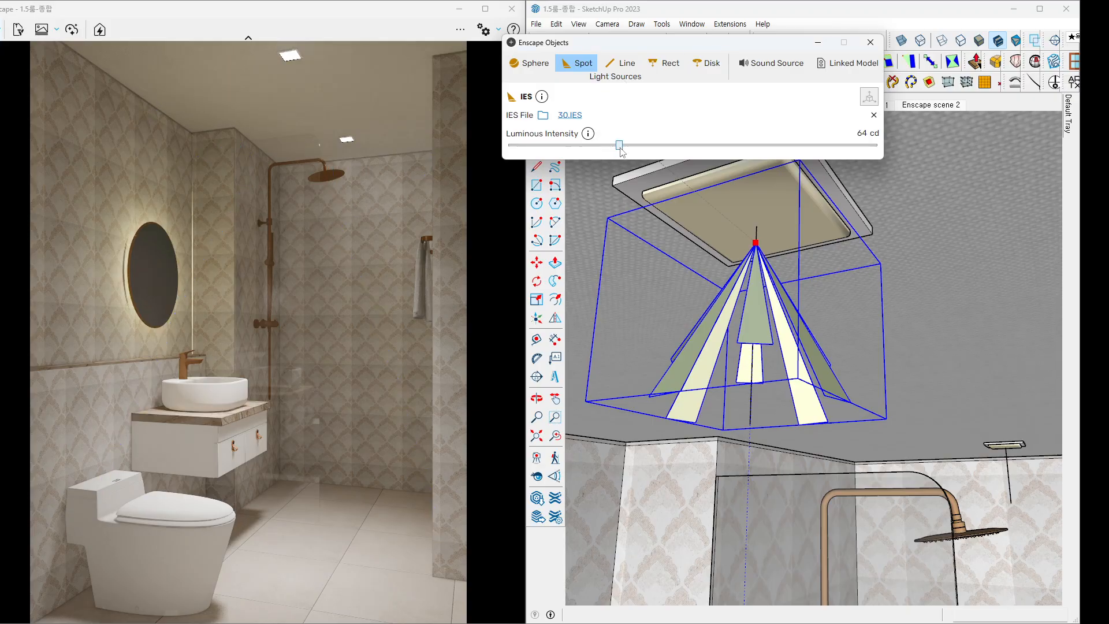
# Set the IES spotlight's luminous intensity to 60 cd, move the Enscape Objects window over the render and deselect the light.
pyautogui.moveTo(621, 149); pyautogui.dragTo(620, 148)
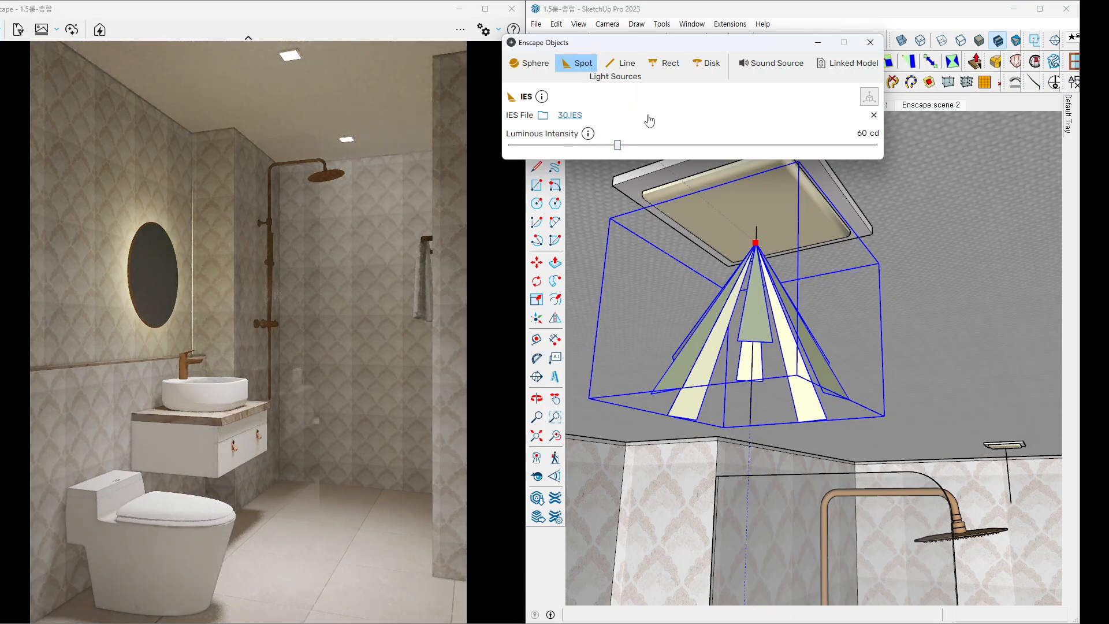
pyautogui.moveTo(708, 49)
pyautogui.mouseDown()
pyautogui.moveTo(376, 58)
pyautogui.moveTo(210, 84)
pyautogui.mouseUp()
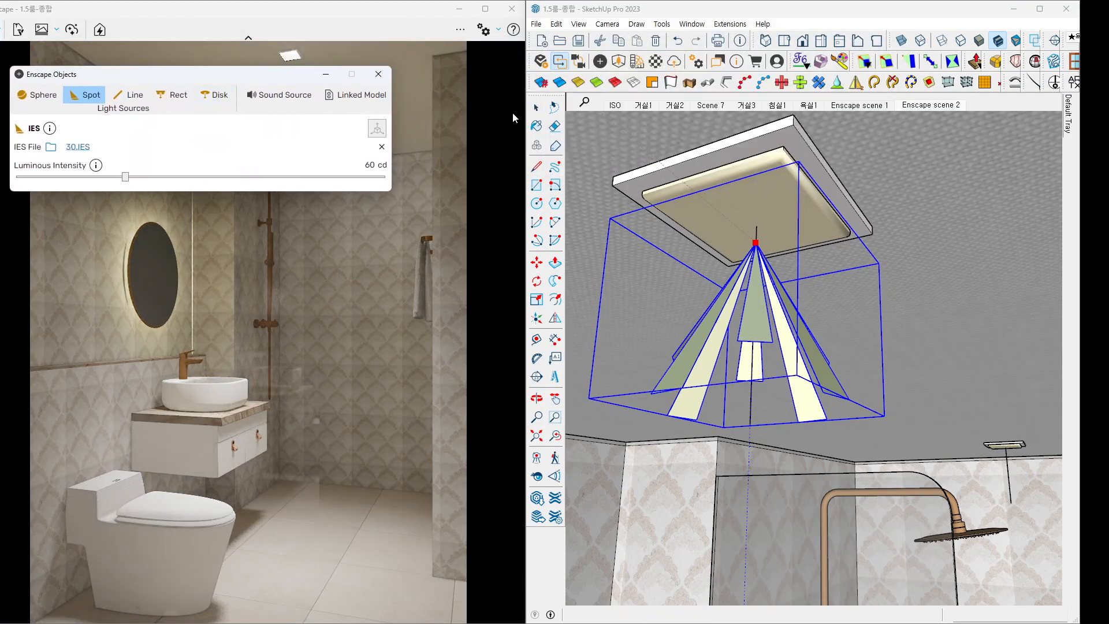
pyautogui.click(850, 255)
# Paint the spotlight under the larger ceiling light with Color C02 from the Colors collection, and shift the Enscape Objects window aside.
pyautogui.moveTo(849, 254)
pyautogui.mouseDown(button='middle')
pyautogui.moveTo(849, 282)
pyautogui.moveTo(753, 302)
pyautogui.moveTo(814, 291)
pyautogui.mouseUp(button='middle')
pyautogui.scroll(-3, 809, 279)
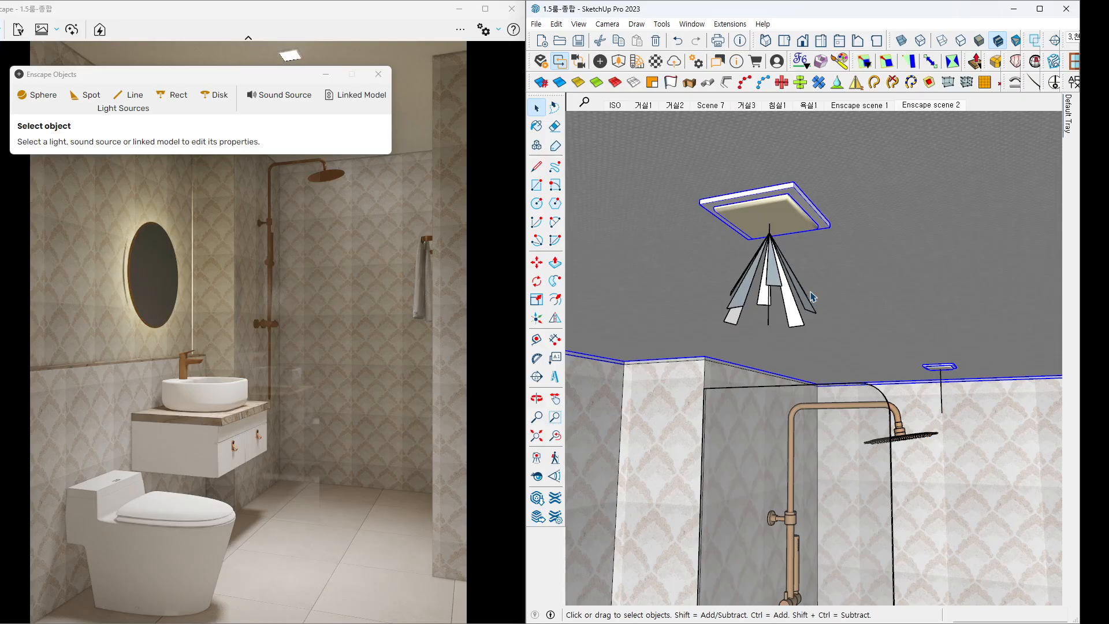
pyautogui.moveTo(1068, 116)
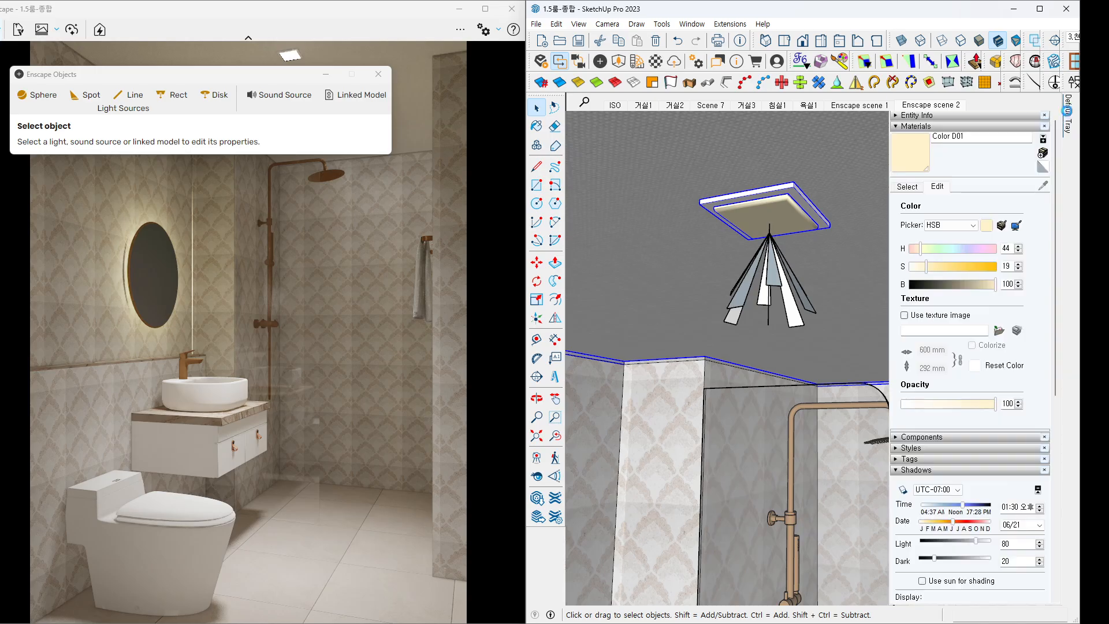
pyautogui.click(909, 188)
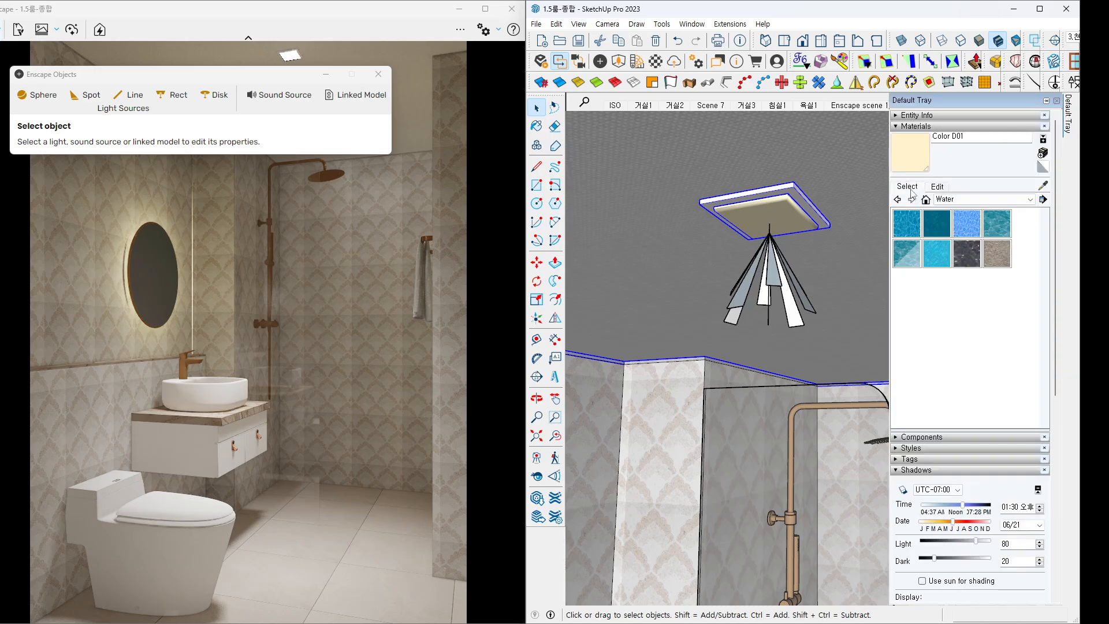
pyautogui.click(982, 199)
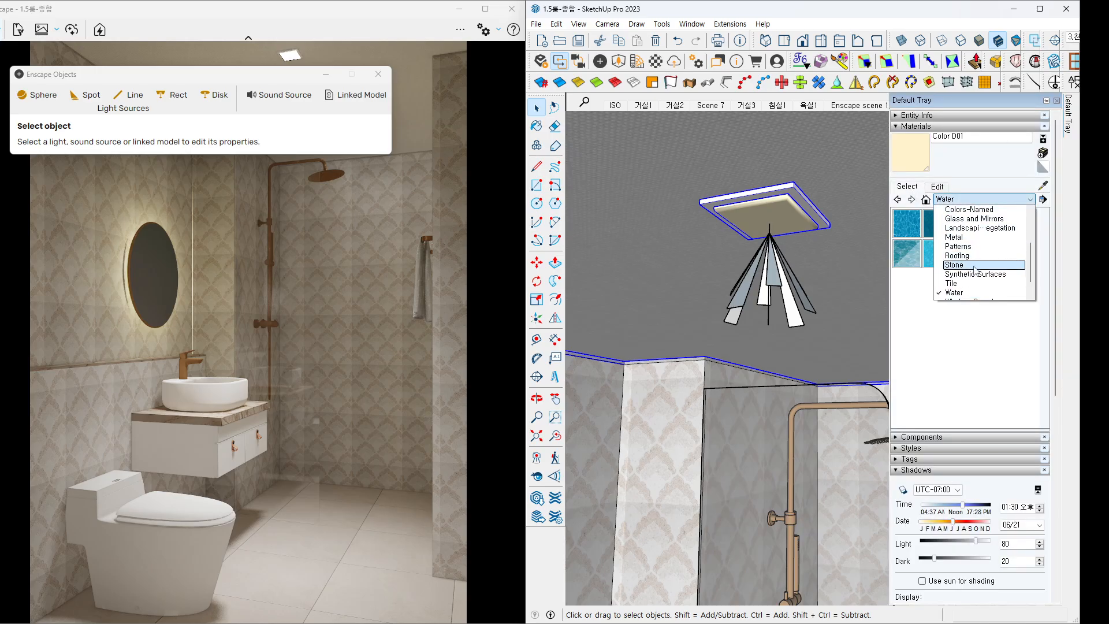
pyautogui.scroll(3, 974, 261)
pyautogui.click(973, 265)
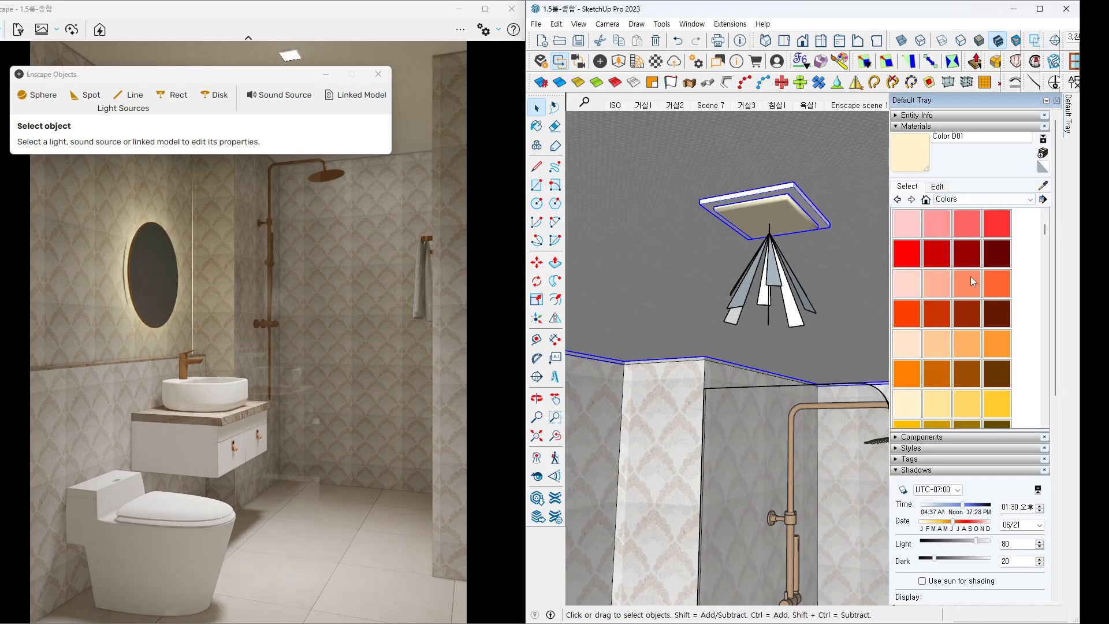
pyautogui.click(936, 313)
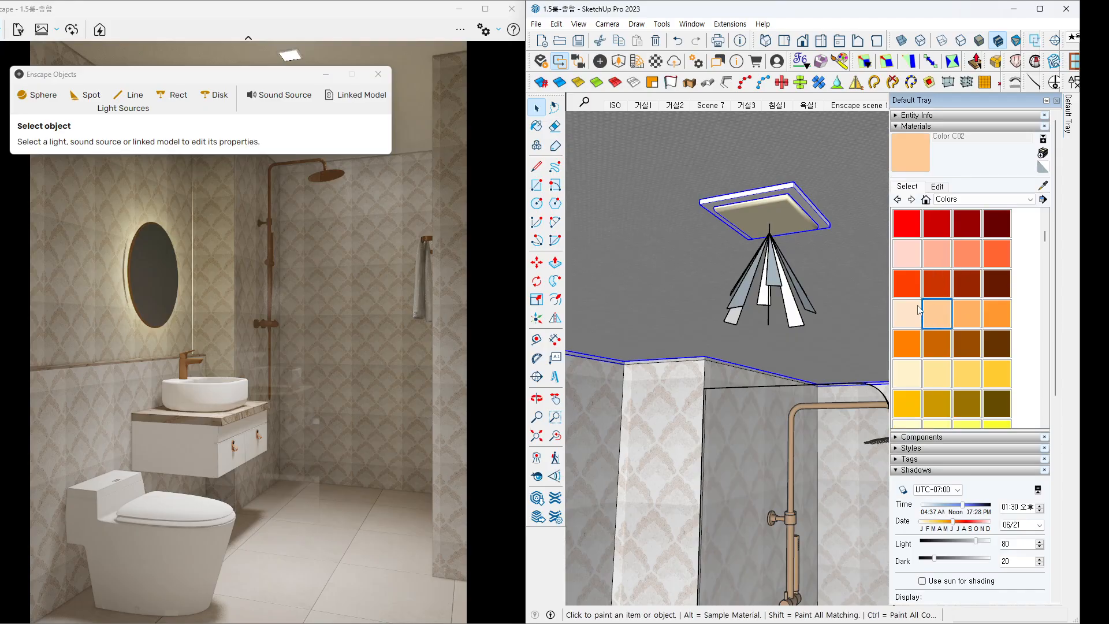
pyautogui.click(774, 267)
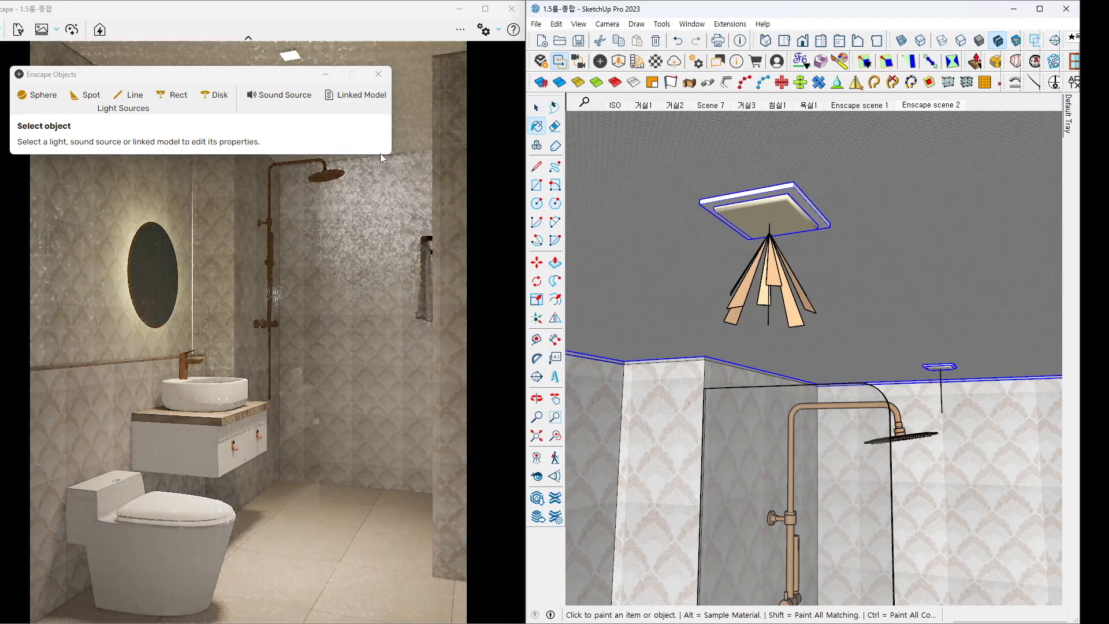
pyautogui.moveTo(229, 77)
pyautogui.mouseDown()
pyautogui.moveTo(462, 49)
pyautogui.moveTo(397, 35)
pyautogui.moveTo(354, 43)
pyautogui.mouseUp()
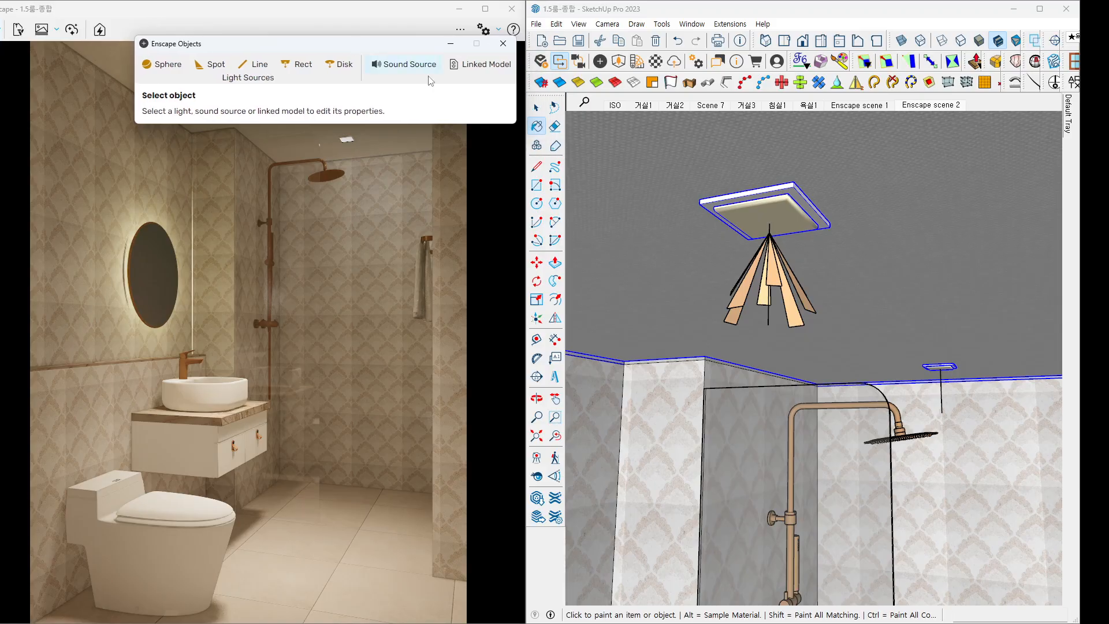
# Try a light yellow from the Colors collection on the spotlight under the larger ceiling light.
pyautogui.click(1068, 125)
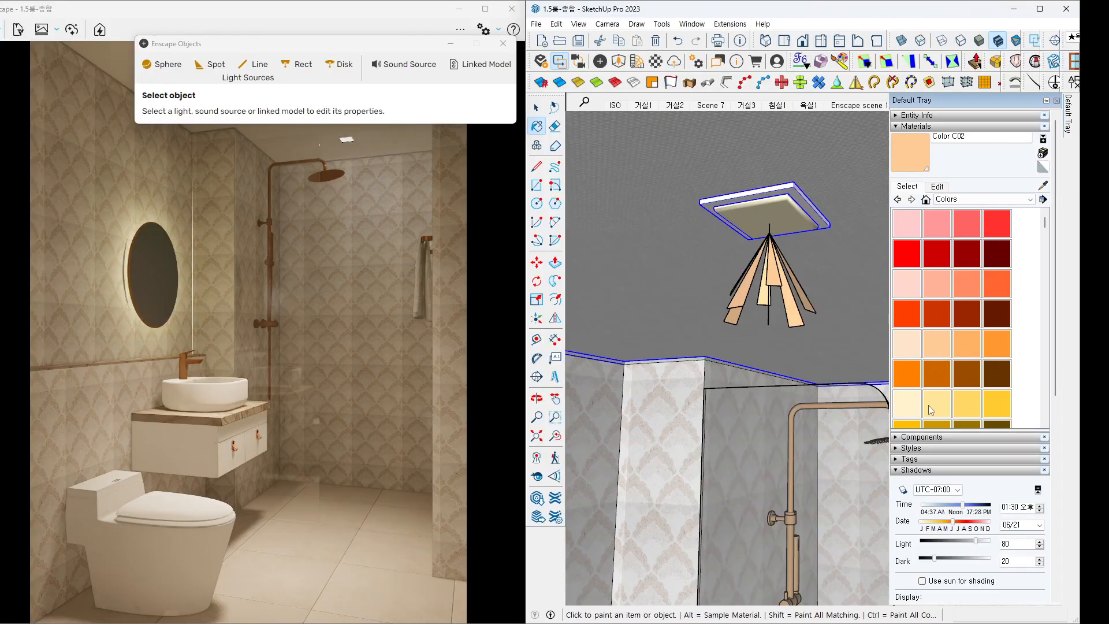
pyautogui.click(931, 410)
pyautogui.click(777, 277)
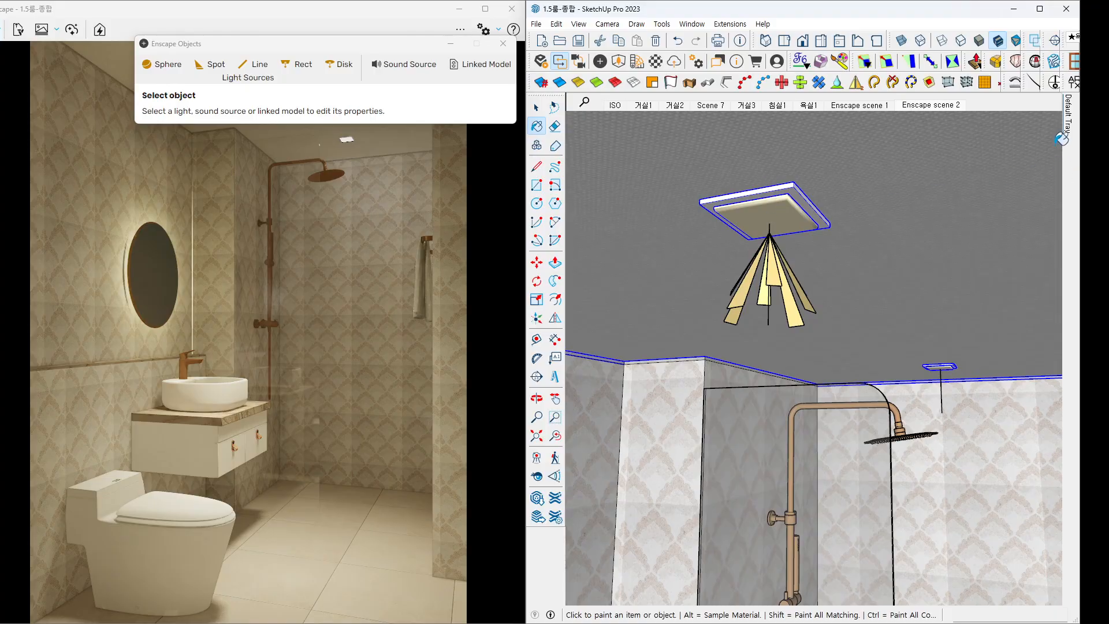
# Repaint the spotlight under the larger ceiling light with Color C02.
pyautogui.moveTo(1066, 139)
pyautogui.click(936, 344)
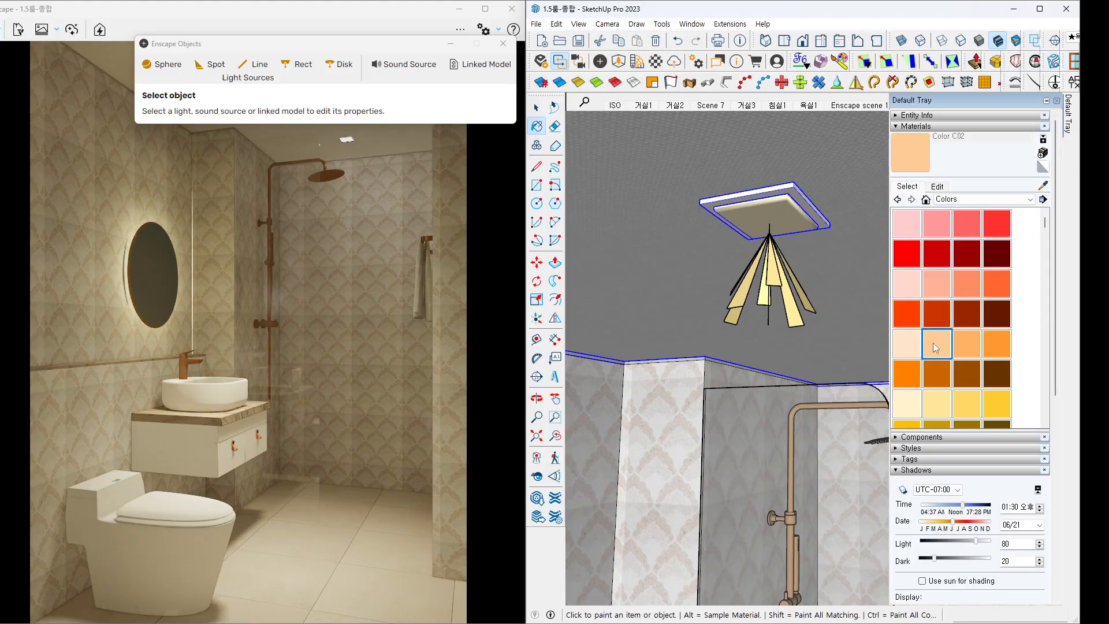
pyautogui.click(777, 269)
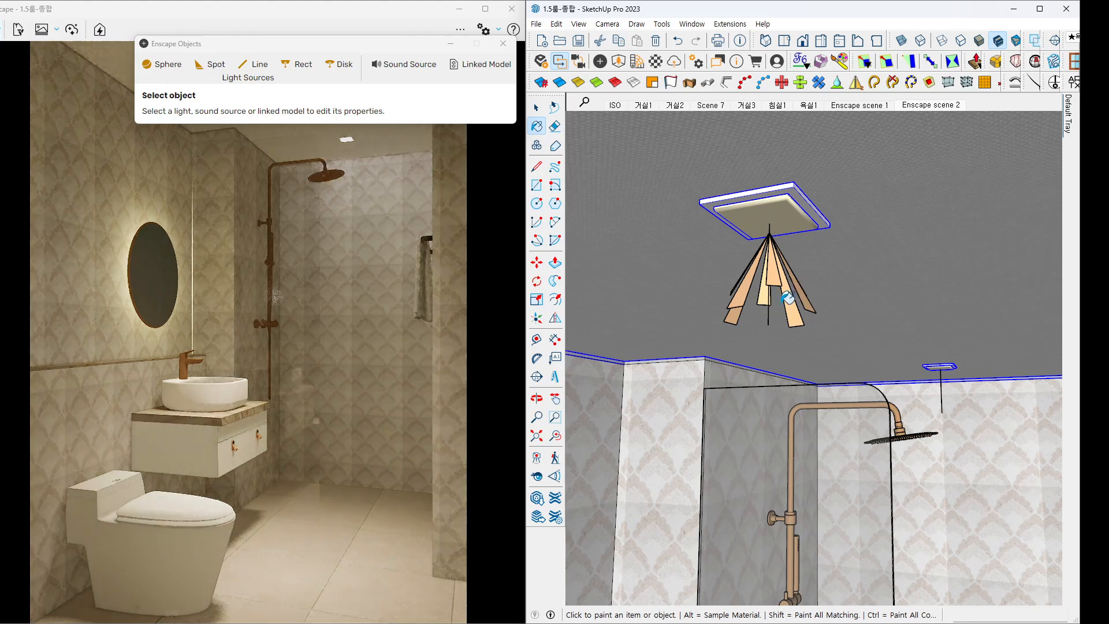
# Copy the IES spotlight from the larger ceiling light onto the guide line below the ceiling light near the shower.
pyautogui.click(536, 108)
pyautogui.moveTo(737, 287)
pyautogui.mouseDown(button='middle')
pyautogui.moveTo(683, 237)
pyautogui.moveTo(679, 254)
pyautogui.moveTo(709, 255)
pyautogui.mouseUp(button='middle')
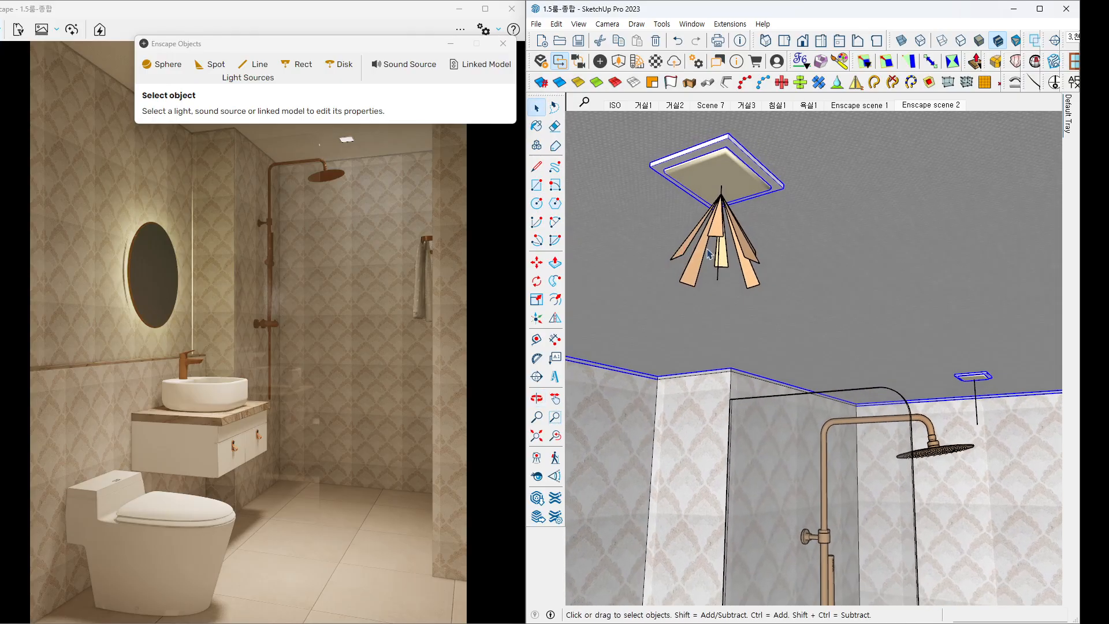
pyautogui.click(717, 217)
pyautogui.moveTo(716, 217); pyautogui.dragTo(693, 196, button='middle')
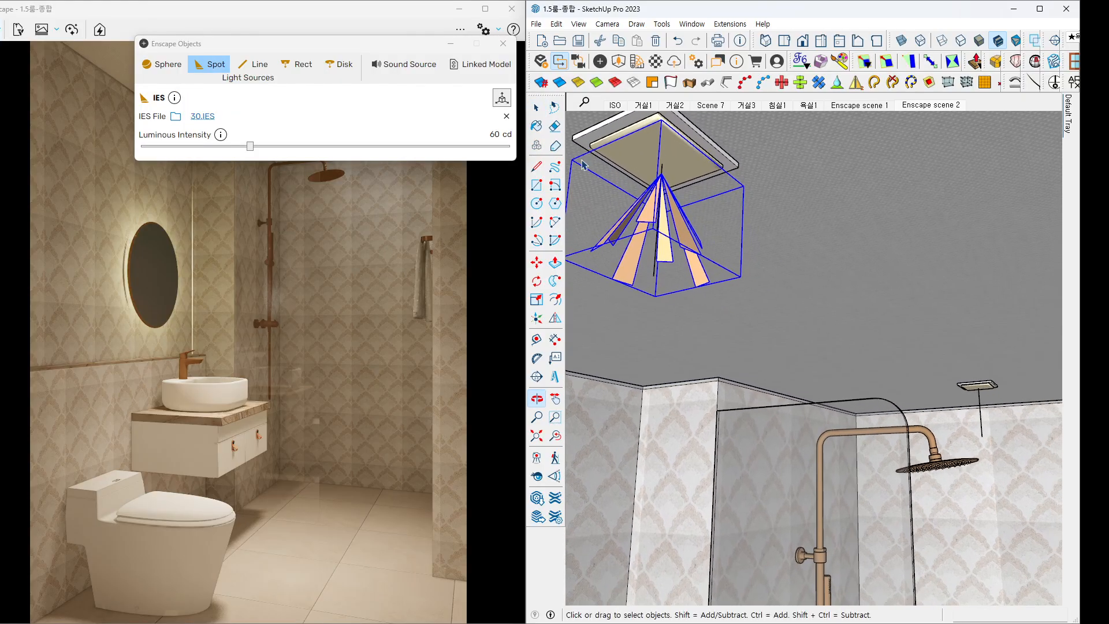
pyautogui.click(537, 262)
pyautogui.press('ctrl')
pyautogui.click(662, 172)
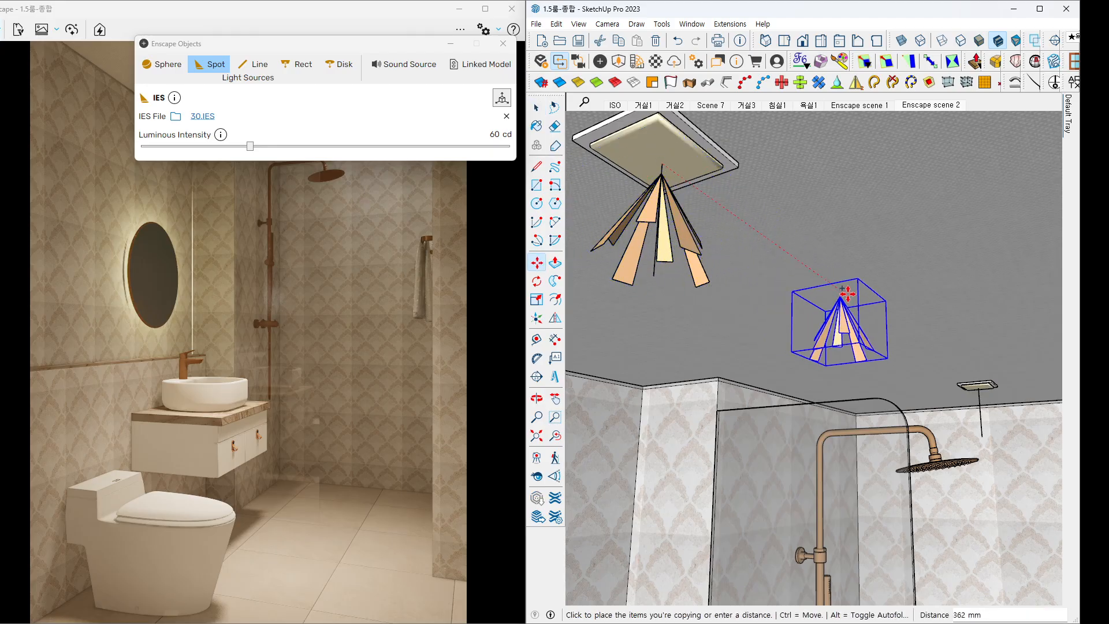
pyautogui.moveTo(877, 308); pyautogui.dragTo(821, 259, button='middle')
pyautogui.scroll(4, 921, 350)
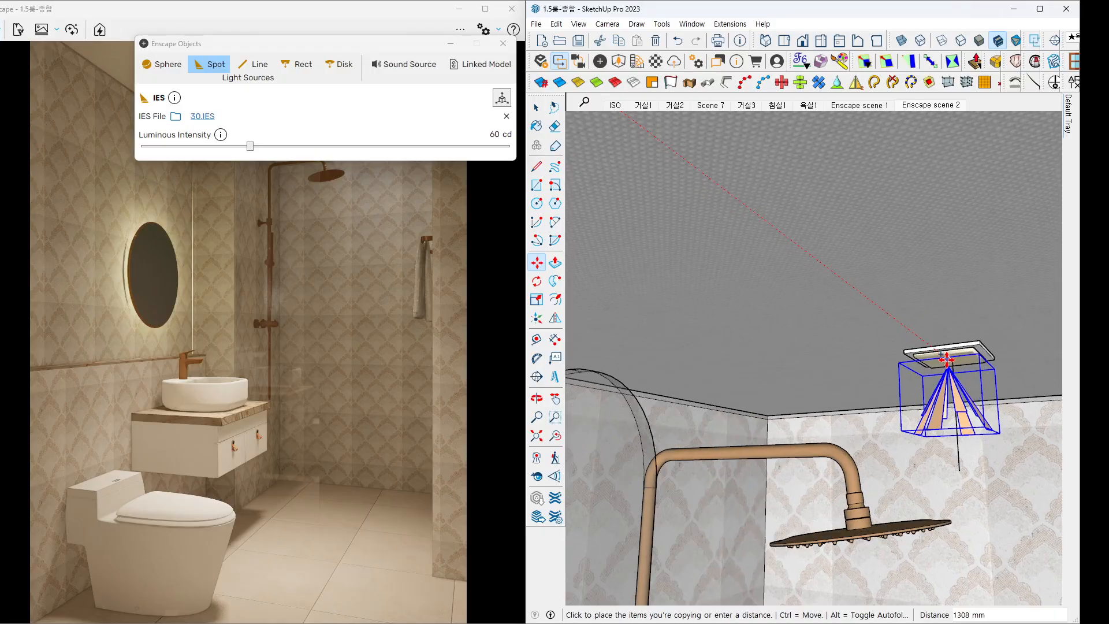
pyautogui.scroll(1, 946, 359)
pyautogui.moveTo(957, 368); pyautogui.dragTo(911, 338, button='middle')
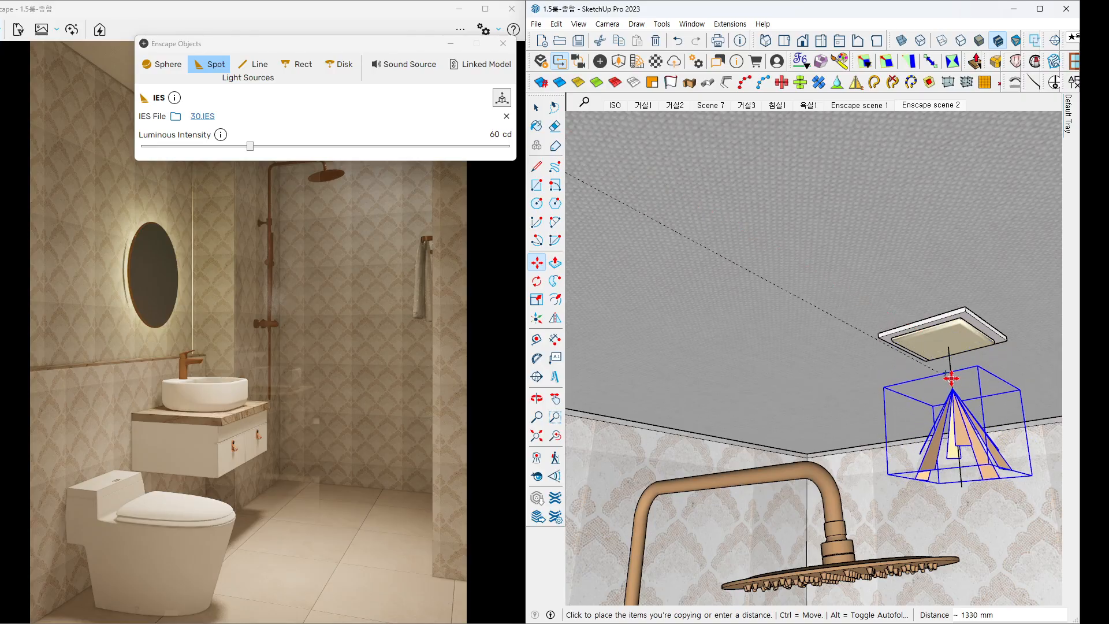
pyautogui.click(951, 372)
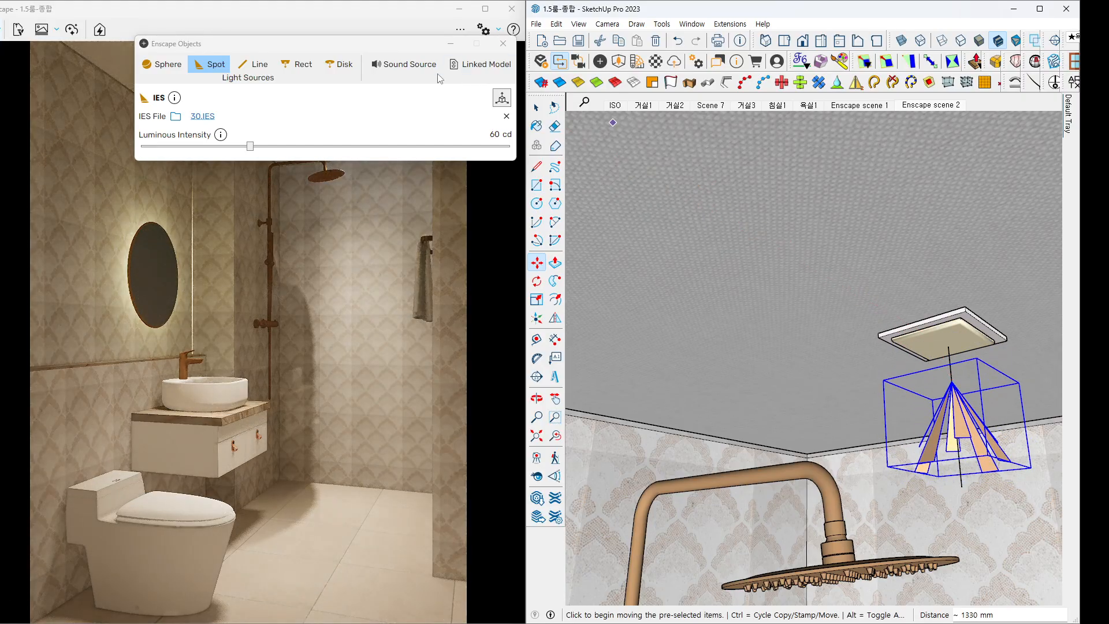
# Move the Enscape Objects window off the render and deselect the copied spotlight.
pyautogui.moveTo(370, 46); pyautogui.dragTo(1107, 55)
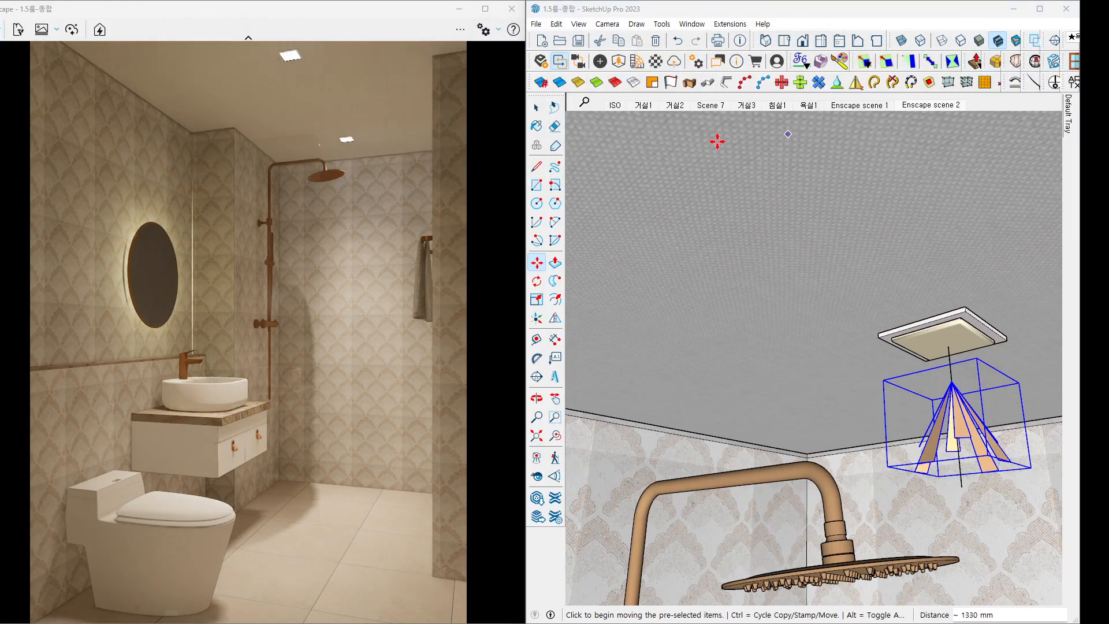
pyautogui.press('space')
pyautogui.click(809, 276)
pyautogui.moveTo(808, 276)
pyautogui.mouseDown(button='middle')
pyautogui.moveTo(847, 290)
pyautogui.moveTo(861, 314)
pyautogui.moveTo(924, 321)
pyautogui.moveTo(912, 345)
pyautogui.moveTo(861, 364)
pyautogui.moveTo(852, 342)
pyautogui.moveTo(866, 352)
pyautogui.mouseUp(button='middle')
pyautogui.scroll(-4, 911, 345)
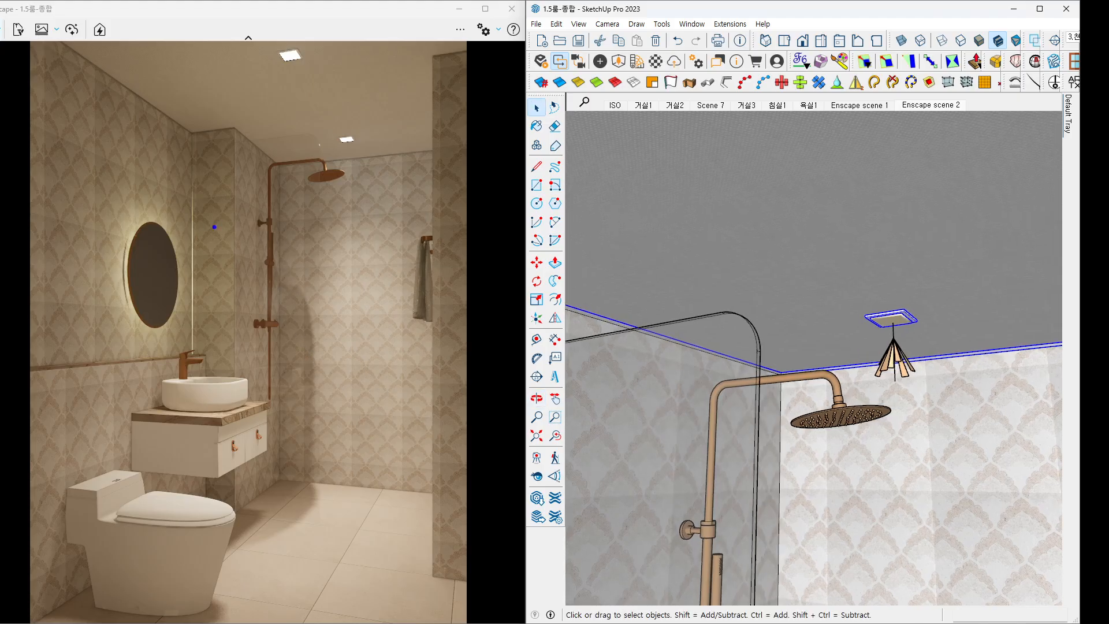
pyautogui.moveTo(202, 188)
pyautogui.mouseDown()
pyautogui.moveTo(210, 477)
pyautogui.moveTo(183, 515)
pyautogui.mouseUp()
pyautogui.moveTo(213, 447); pyautogui.dragTo(278, 513)
pyautogui.press('Escape')
pyautogui.click(954, 394)
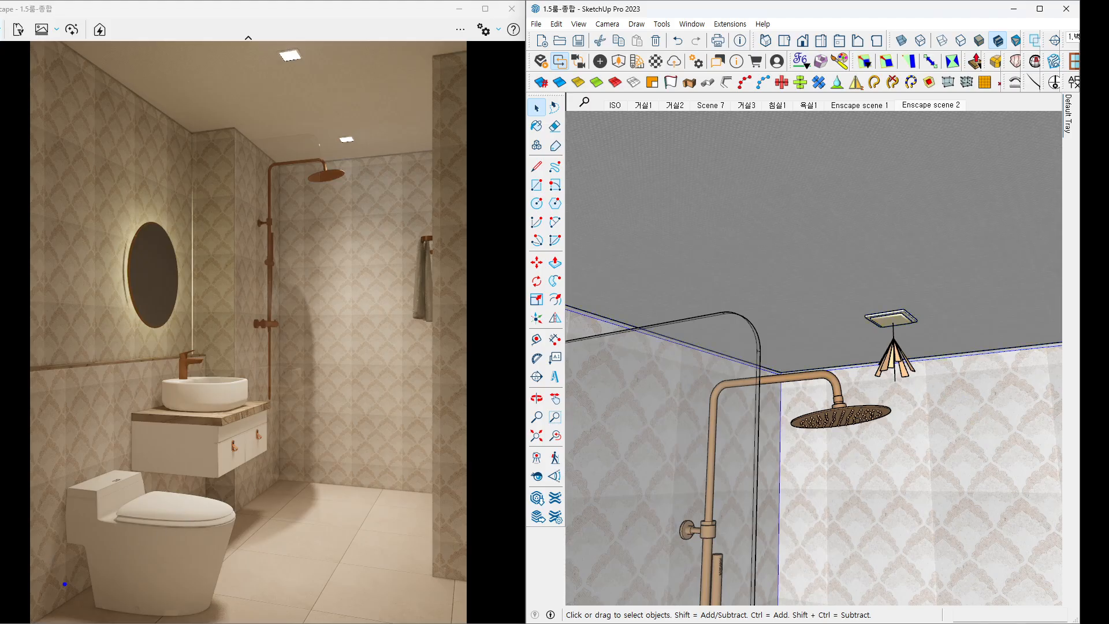
pyautogui.moveTo(36, 614)
pyautogui.mouseDown()
pyautogui.moveTo(166, 523)
pyautogui.moveTo(139, 621)
pyautogui.moveTo(56, 604)
pyautogui.mouseUp()
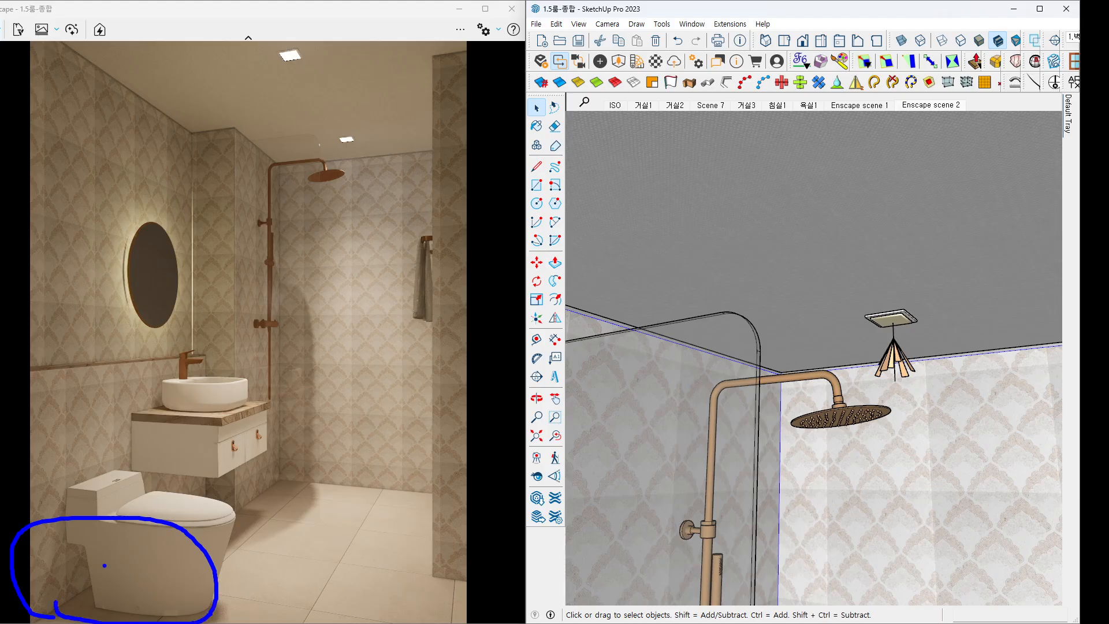
pyautogui.press('Escape')
pyautogui.moveTo(850, 337)
pyautogui.mouseDown(button='middle')
pyautogui.moveTo(951, 376)
pyautogui.moveTo(940, 404)
pyautogui.moveTo(924, 383)
pyautogui.mouseUp(button='middle')
pyautogui.scroll(-3, 950, 387)
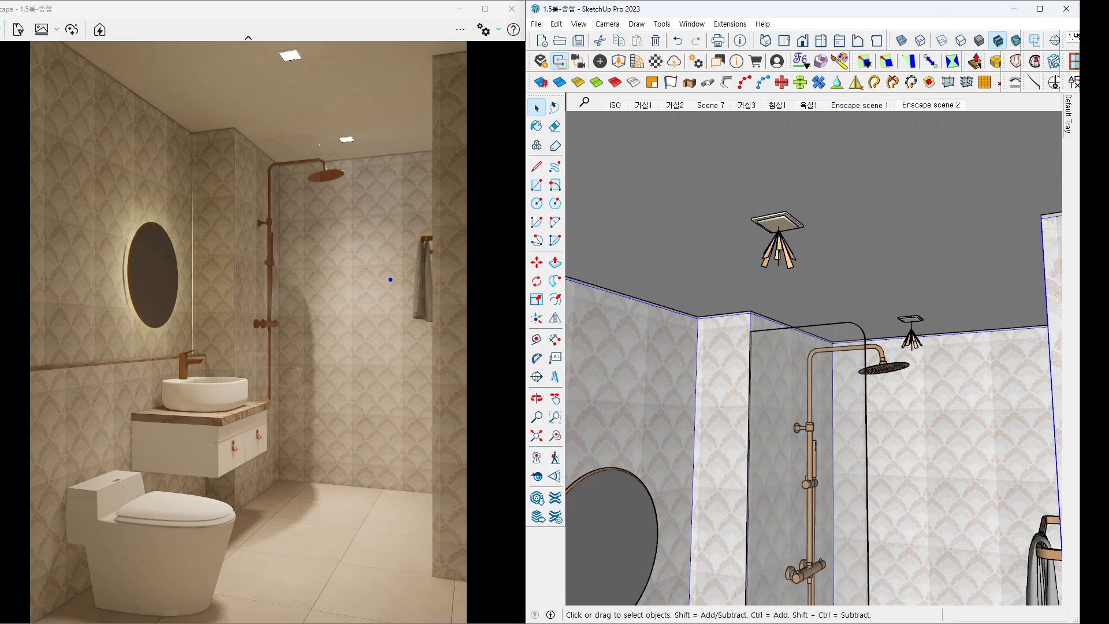
pyautogui.moveTo(391, 280)
pyautogui.mouseDown()
pyautogui.moveTo(399, 179)
pyautogui.moveTo(378, 298)
pyautogui.mouseUp()
pyautogui.moveTo(426, 126); pyautogui.dragTo(290, 331)
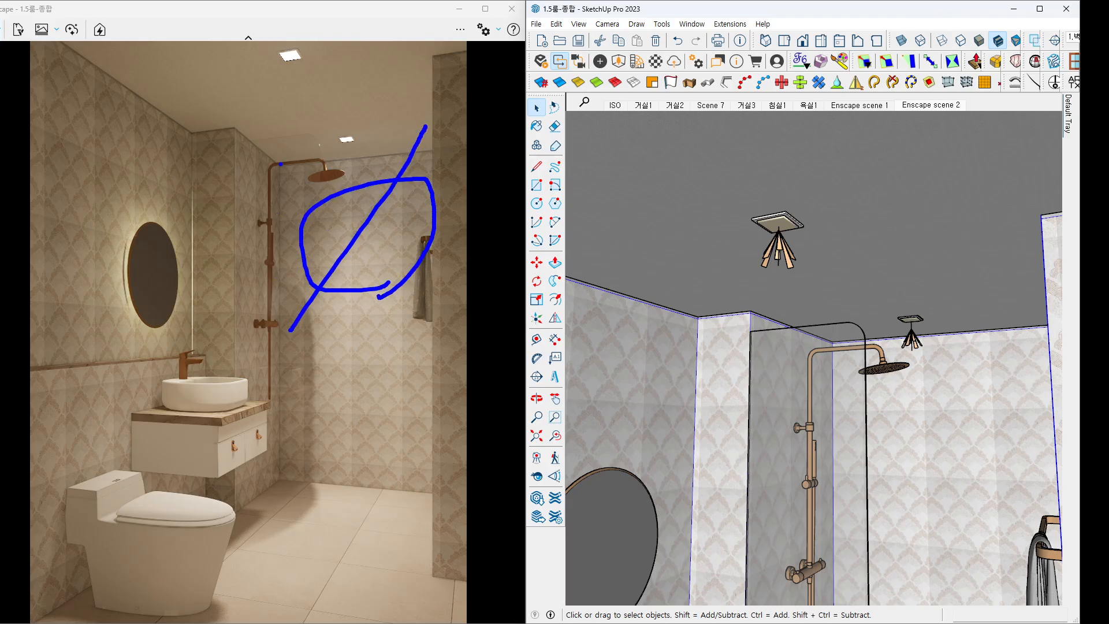
pyautogui.moveTo(281, 164); pyautogui.dragTo(424, 314)
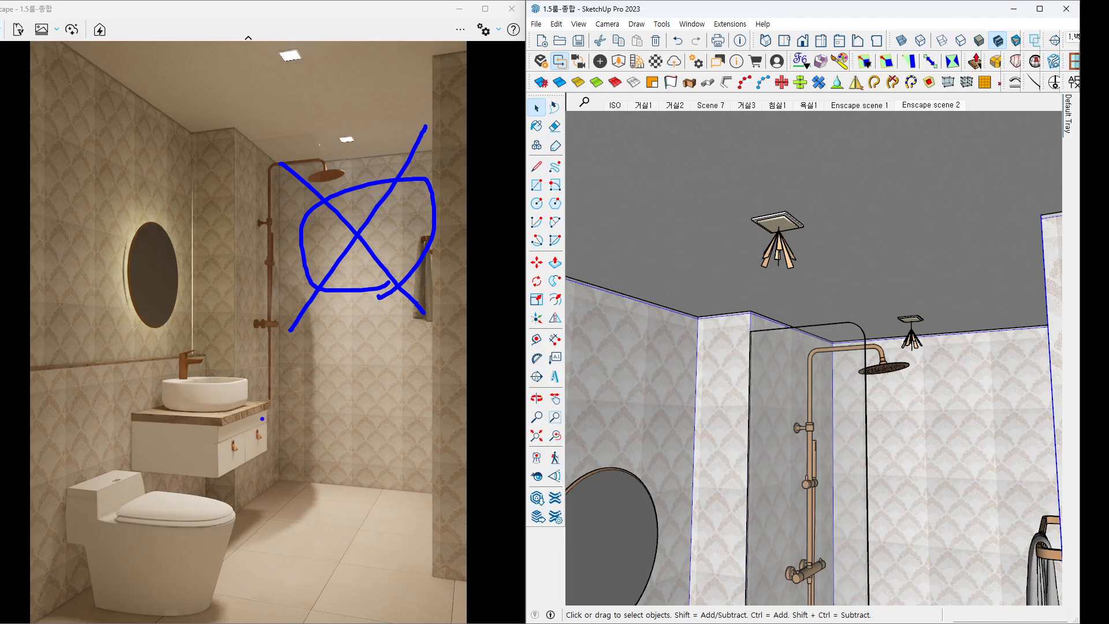
pyautogui.moveTo(260, 449)
pyautogui.mouseDown()
pyautogui.moveTo(171, 462)
pyautogui.moveTo(88, 315)
pyautogui.moveTo(342, 305)
pyautogui.moveTo(310, 502)
pyautogui.moveTo(169, 444)
pyautogui.mouseUp()
pyautogui.moveTo(312, 168)
pyautogui.mouseDown()
pyautogui.moveTo(351, 202)
pyautogui.moveTo(382, 152)
pyautogui.mouseUp()
pyautogui.click(388, 146)
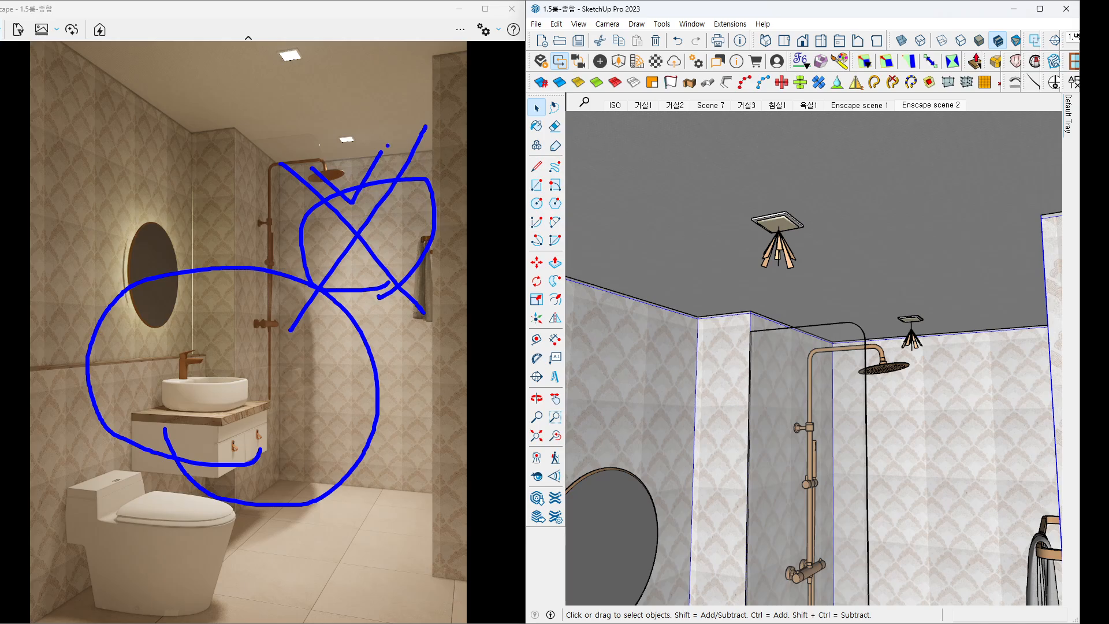
pyautogui.press('Escape')
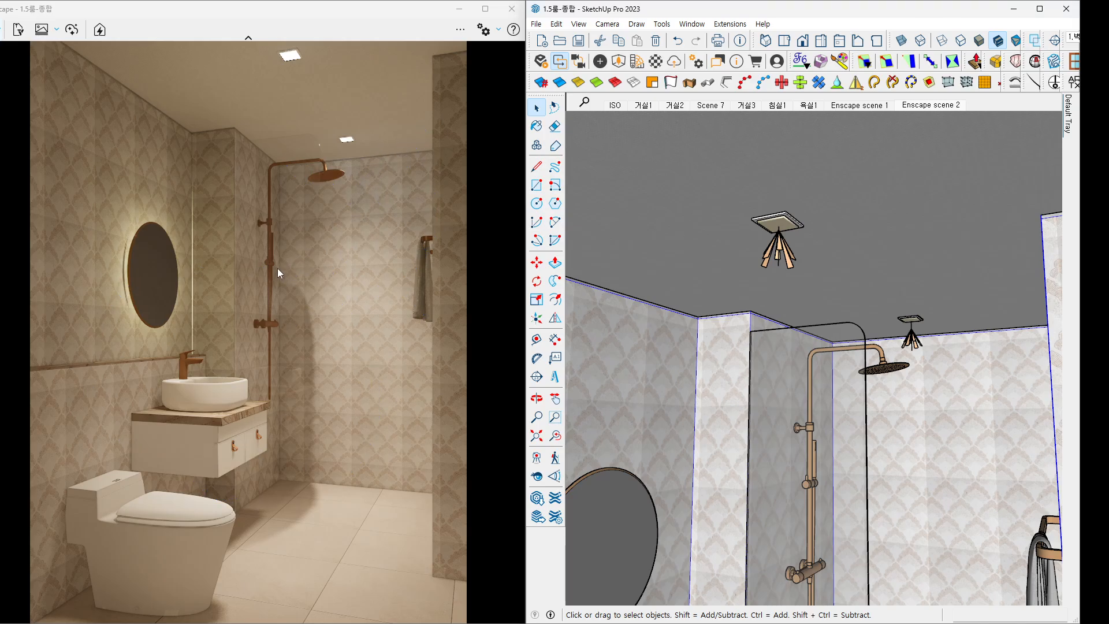
pyautogui.moveTo(374, 295)
pyautogui.mouseDown()
pyautogui.moveTo(292, 238)
pyautogui.moveTo(390, 324)
pyautogui.mouseUp()
pyautogui.press('Escape')
# Make the copied IES spotlight near the shower a unique component.
pyautogui.moveTo(879, 317); pyautogui.dragTo(869, 299, button='middle')
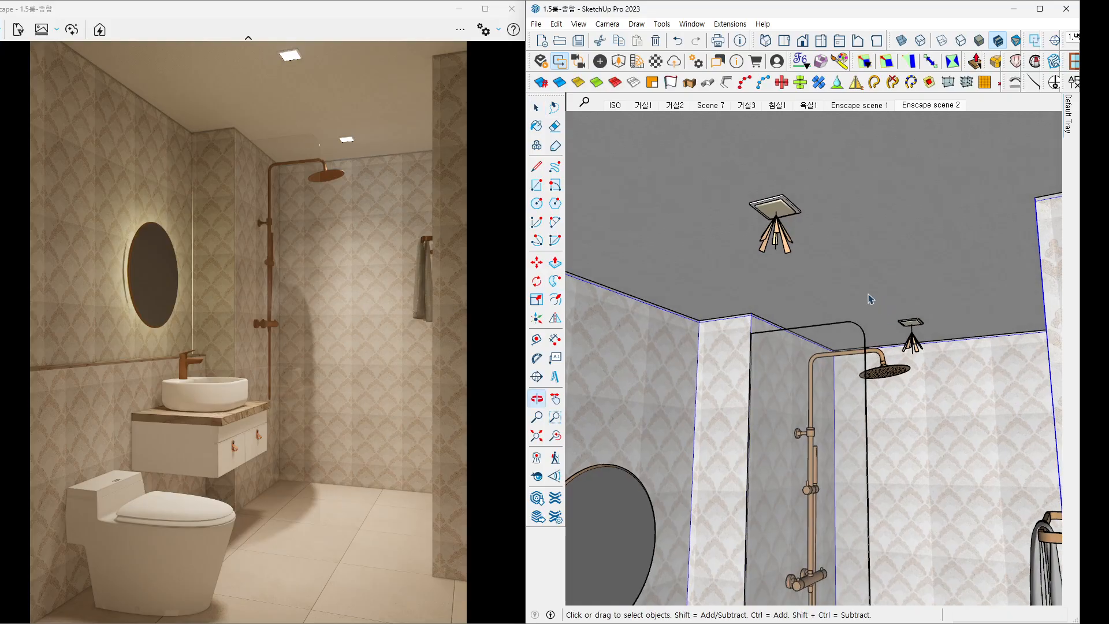
pyautogui.click(777, 232)
pyautogui.click(919, 345)
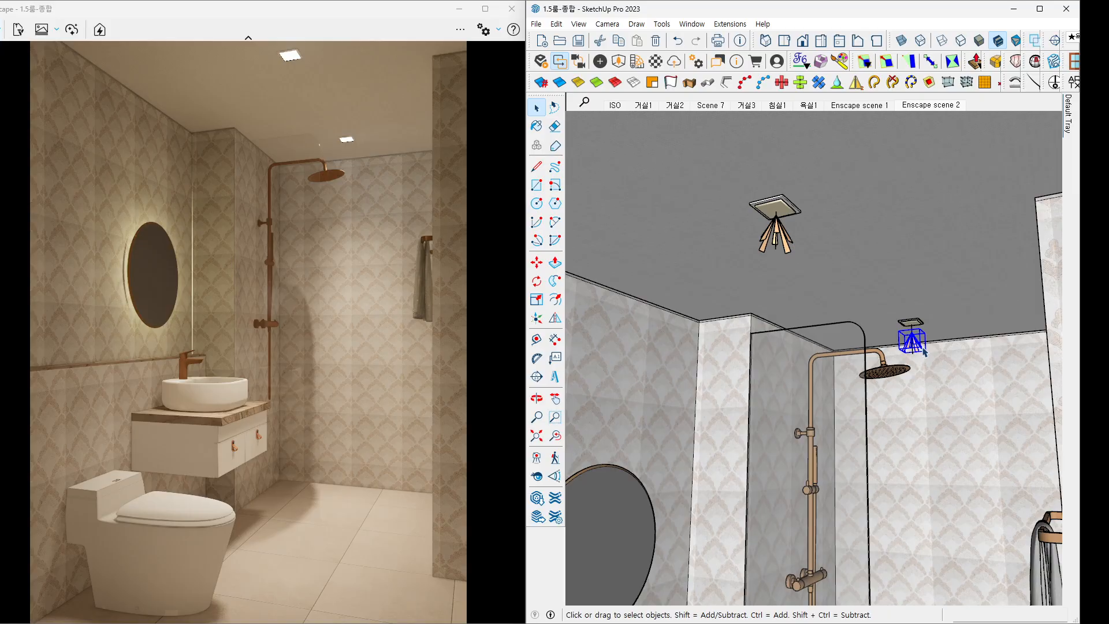
pyautogui.scroll(3, 923, 350)
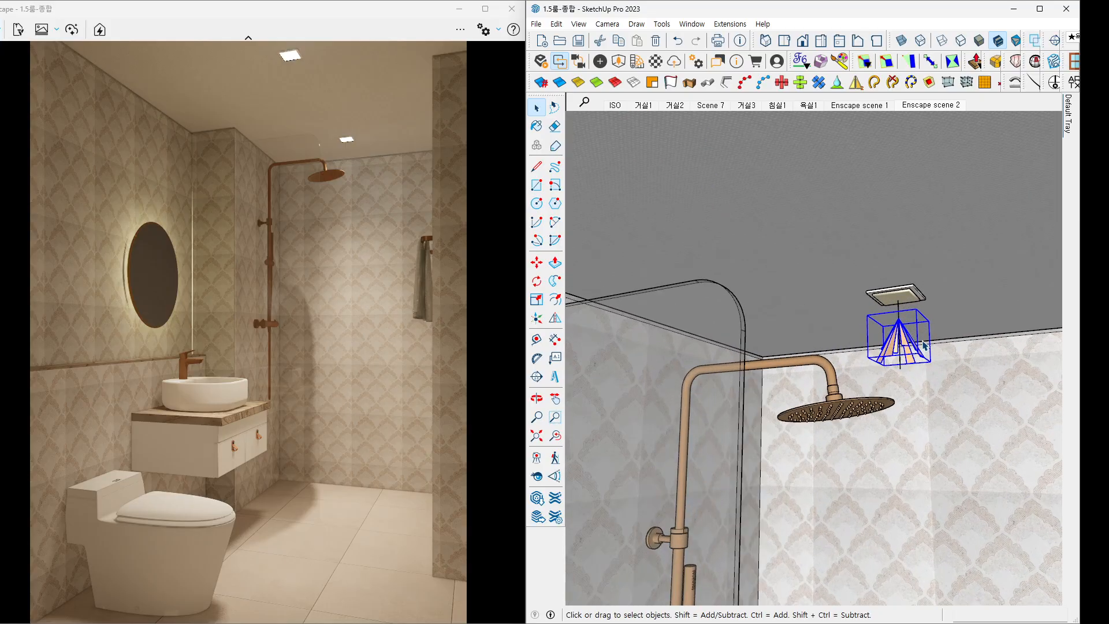
pyautogui.keyDown('shift'); pyautogui.moveTo(923, 346); pyautogui.dragTo(877, 328, button='middle'); pyautogui.keyUp('shift')
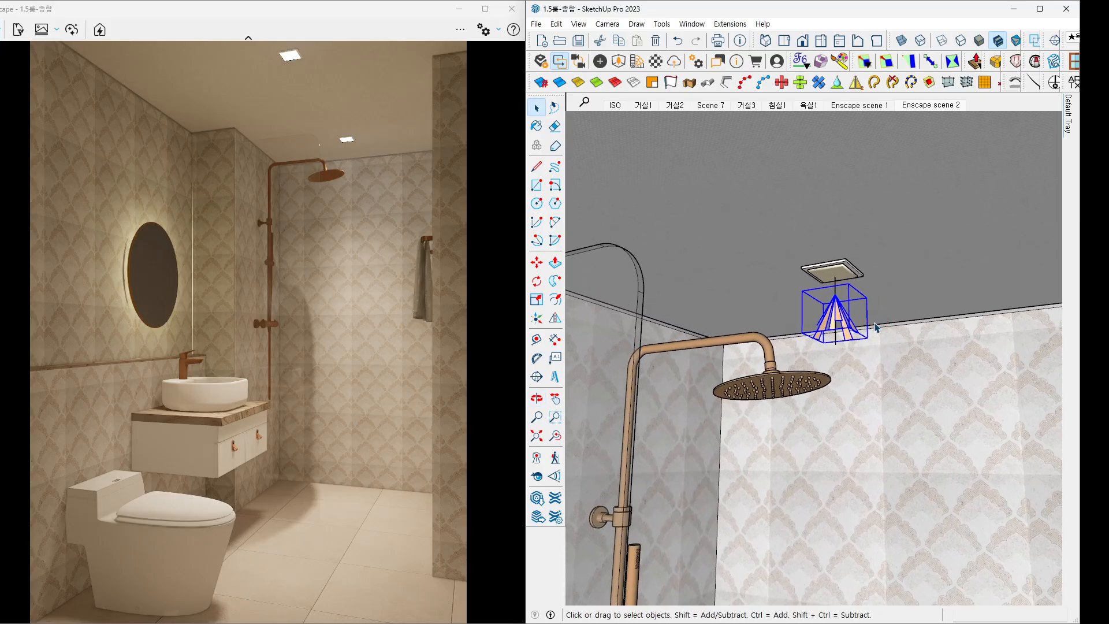
pyautogui.click(875, 284)
pyautogui.click(842, 318)
pyautogui.rightClick(841, 317)
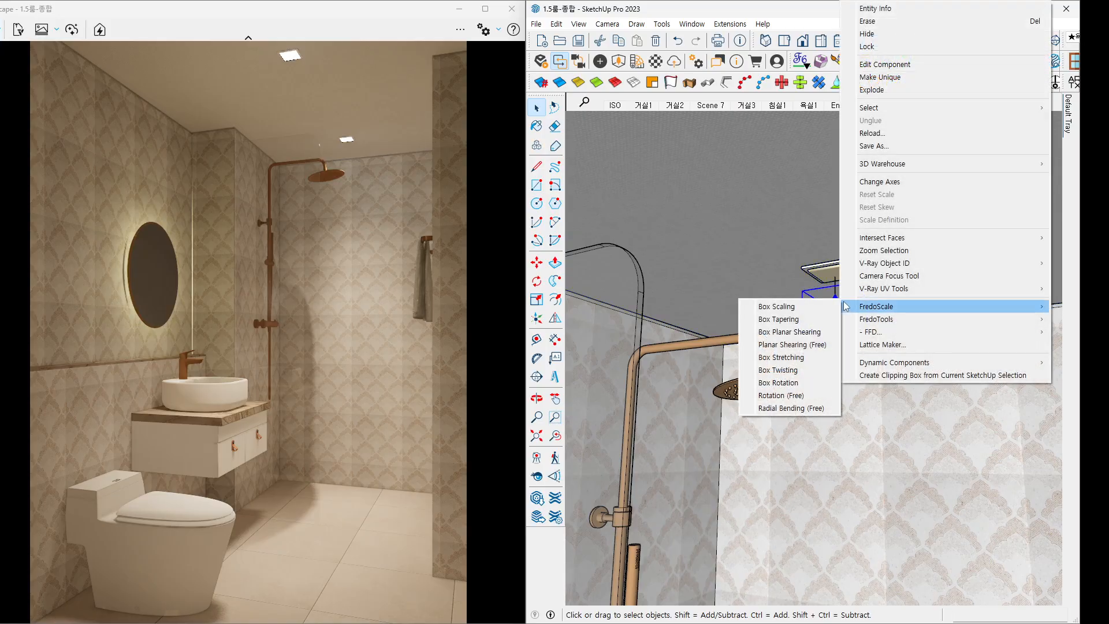
pyautogui.click(886, 78)
pyautogui.scroll(3, 838, 359)
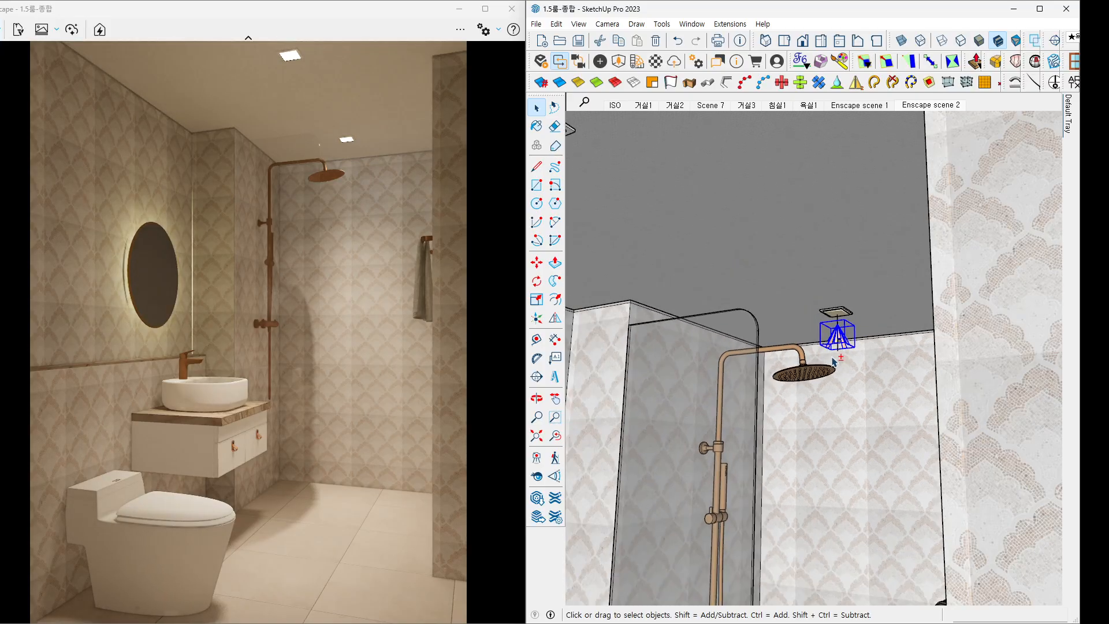
# Set the luminous intensity of the spotlight under the larger ceiling light to 69 cd in Enscape Objects.
pyautogui.moveTo(835, 363)
pyautogui.keyDown('shift'); pyautogui.mouseDown(button='middle')
pyautogui.moveTo(932, 415)
pyautogui.moveTo(858, 365)
pyautogui.mouseUp(button='middle'); pyautogui.keyUp('shift')
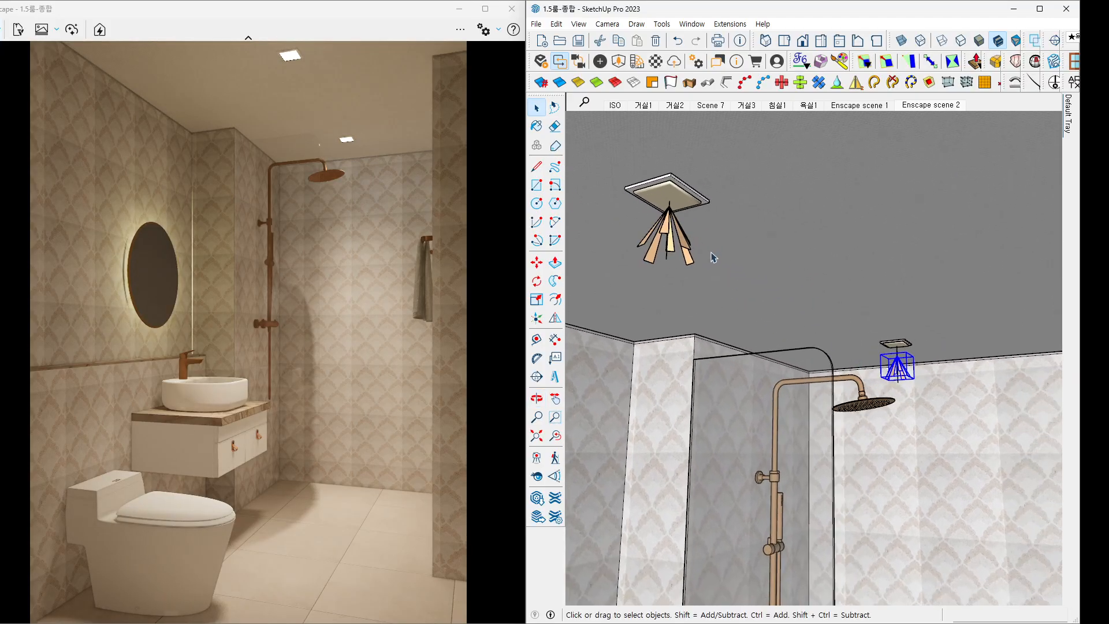
pyautogui.click(669, 231)
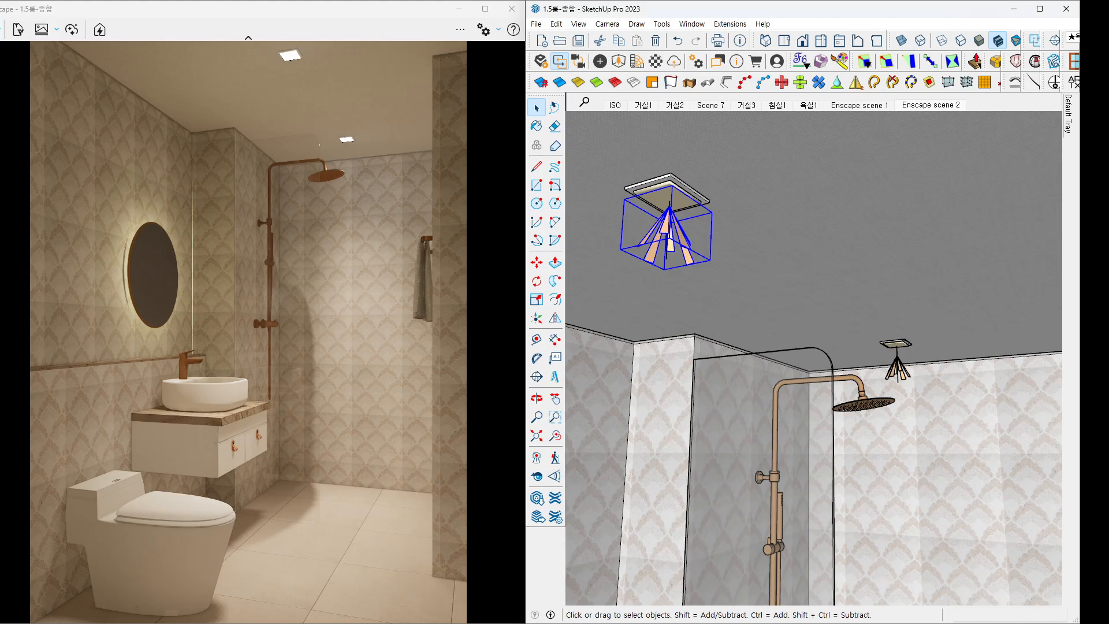
pyautogui.click(601, 62)
pyautogui.moveTo(812, 115); pyautogui.dragTo(705, 67)
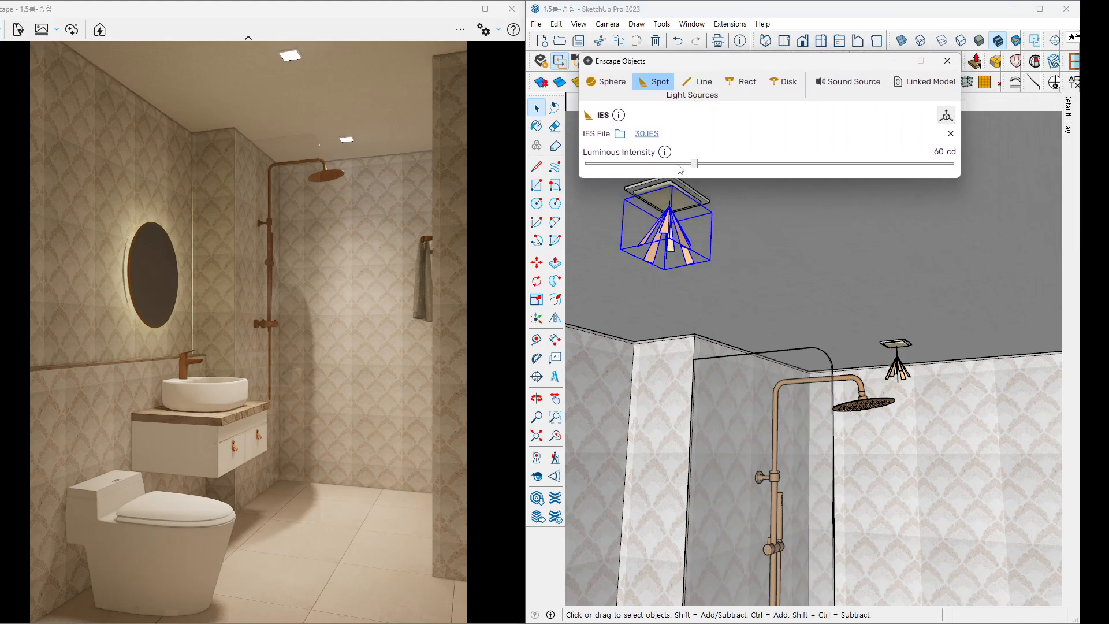
pyautogui.moveTo(696, 166); pyautogui.dragTo(699, 167)
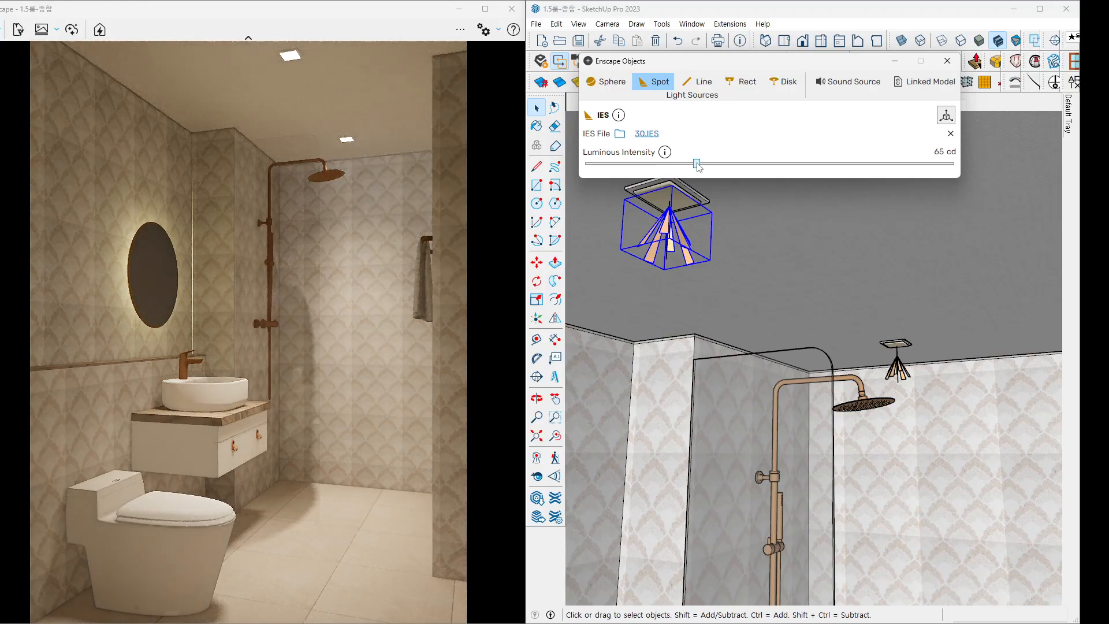
pyautogui.moveTo(697, 166); pyautogui.dragTo(700, 166)
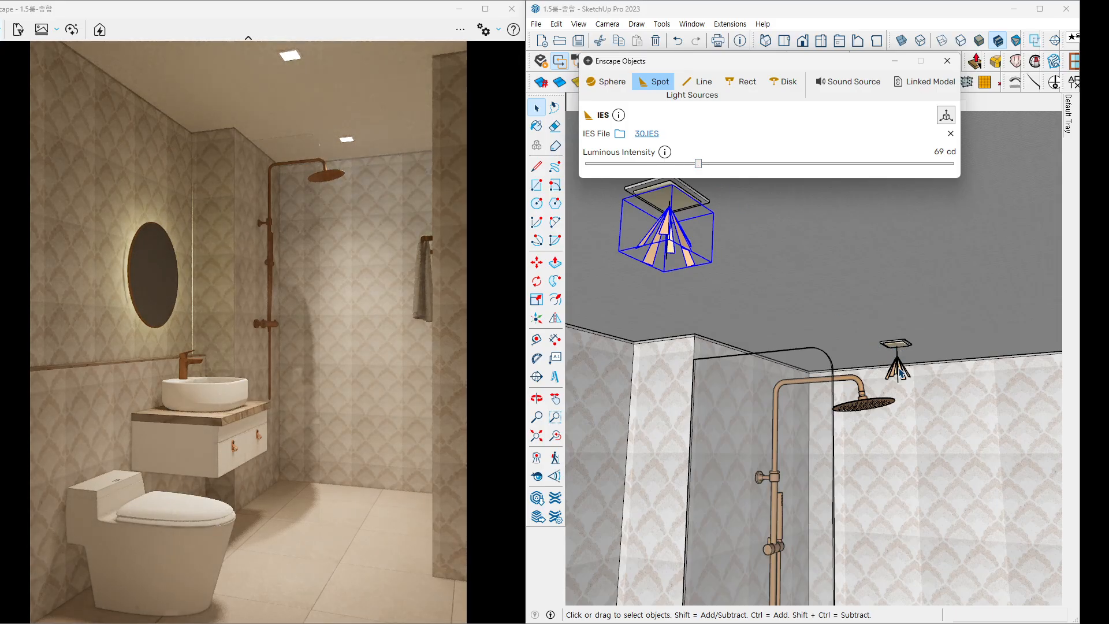
# Set the luminous intensity of the IES spotlight near the shower to 58 cd.
pyautogui.click(899, 374)
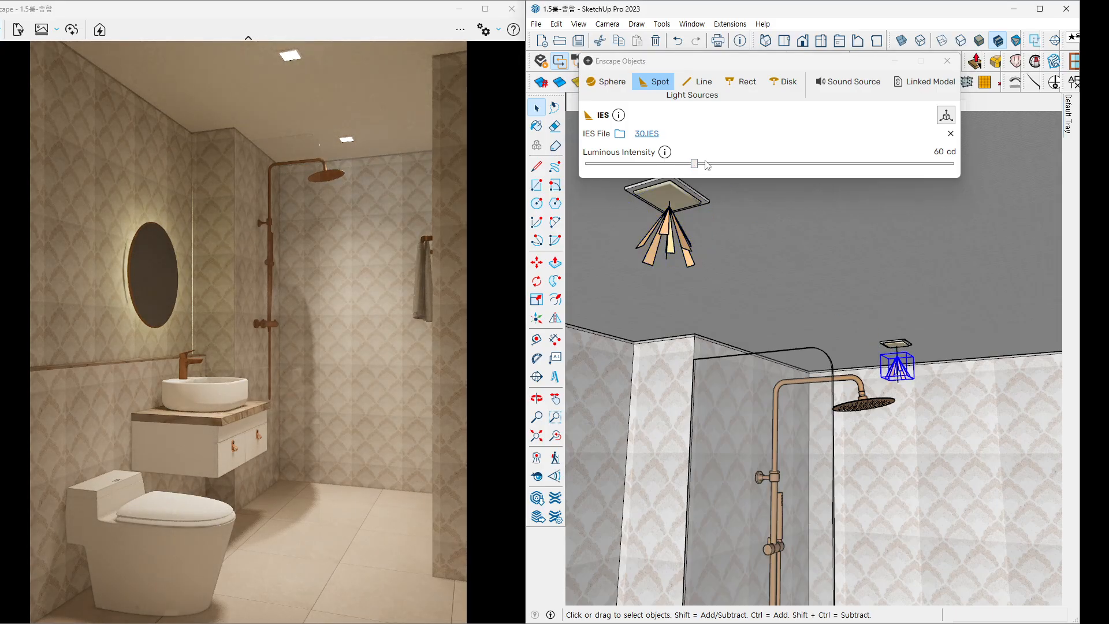
pyautogui.moveTo(697, 165); pyautogui.dragTo(694, 164)
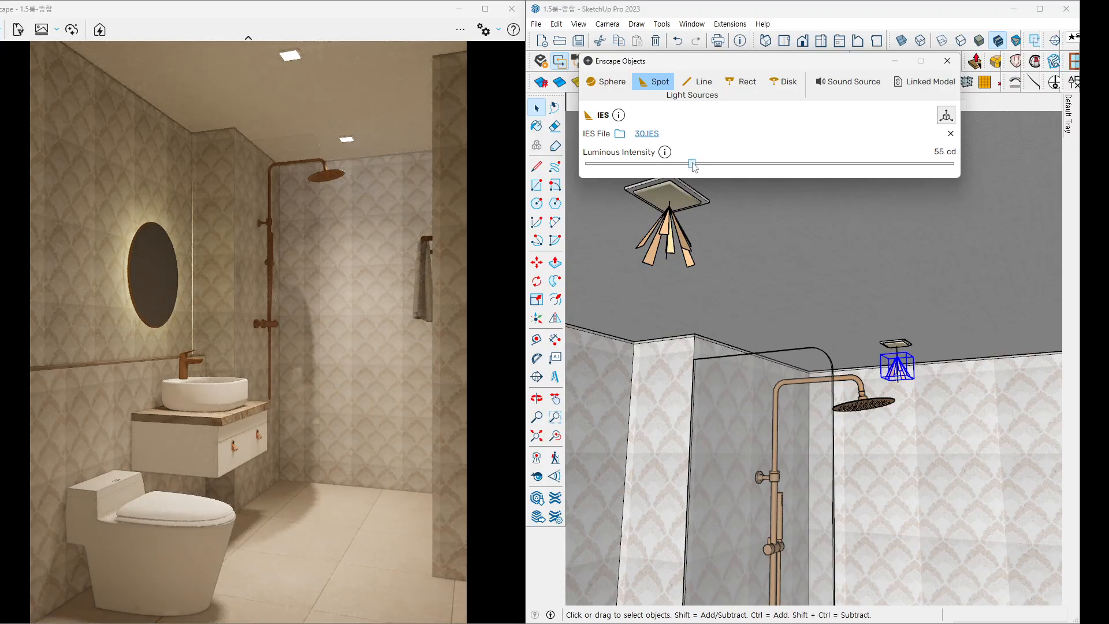
pyautogui.moveTo(694, 164); pyautogui.dragTo(695, 164)
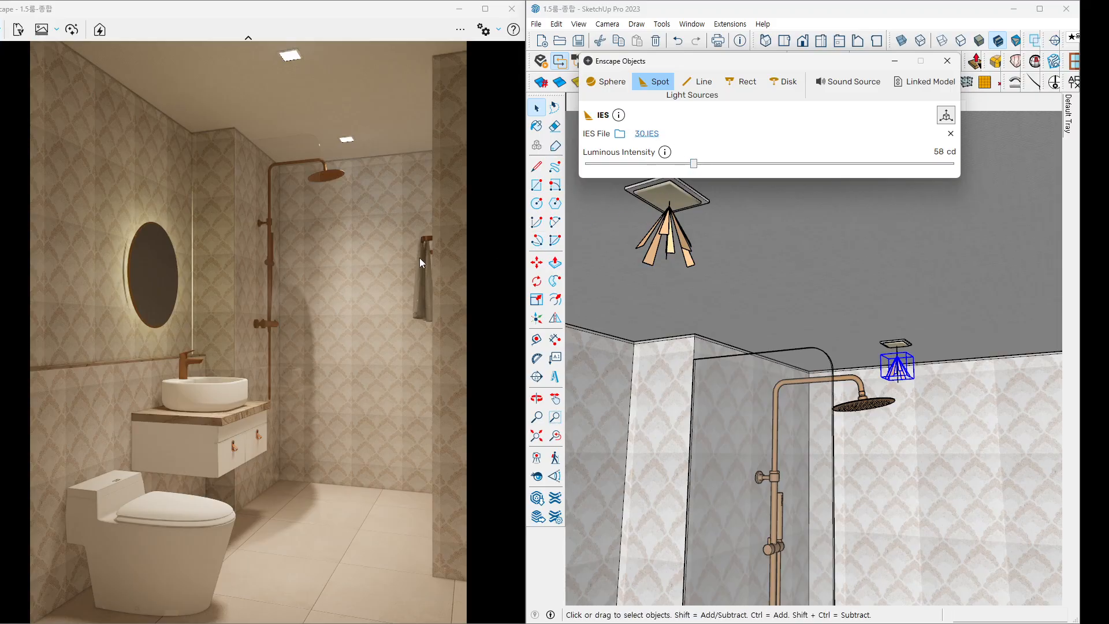
pyautogui.moveTo(370, 317)
pyautogui.mouseDown()
pyautogui.moveTo(376, 221)
pyautogui.moveTo(358, 321)
pyautogui.mouseUp()
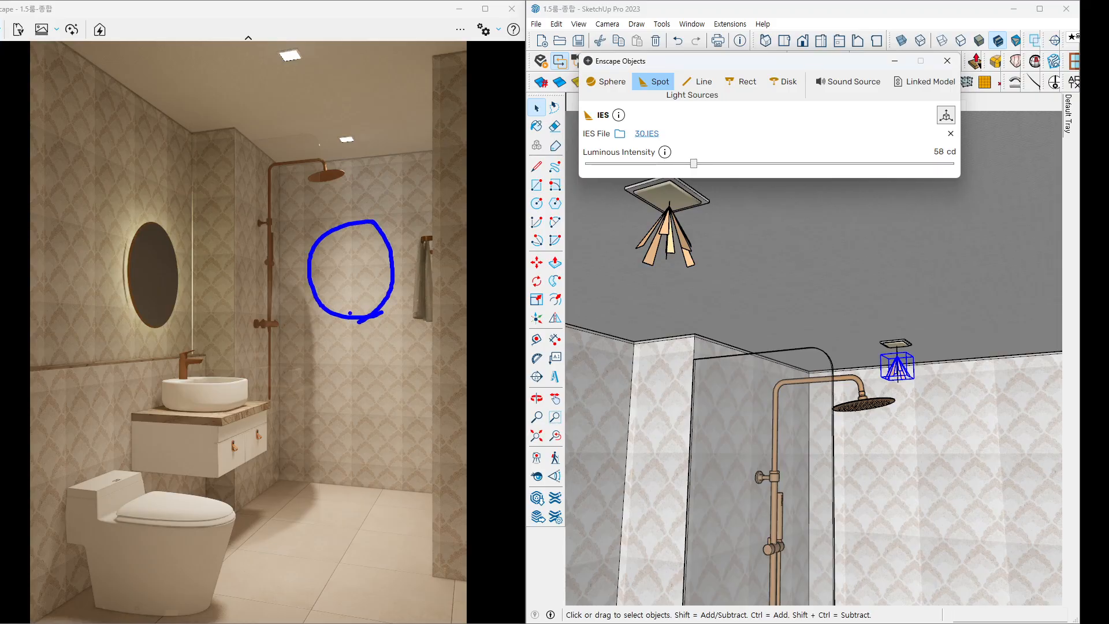
pyautogui.press('Escape')
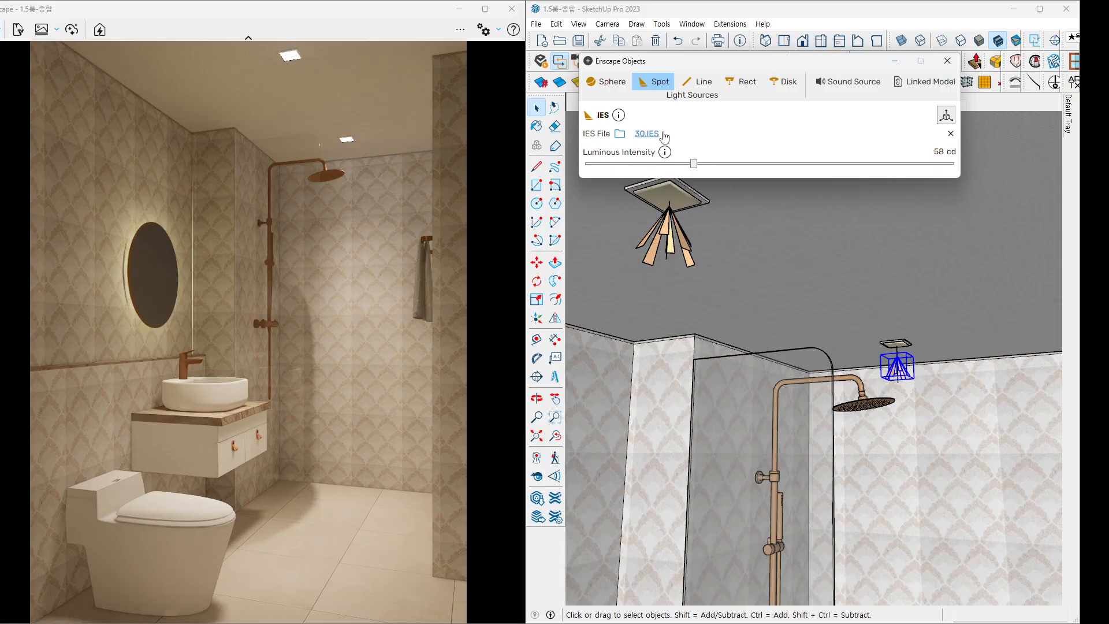
# Try the 17.ies and 15.IES profiles on the spotlight near the shower, setting the latter to 232 cd.
pyautogui.click(664, 136)
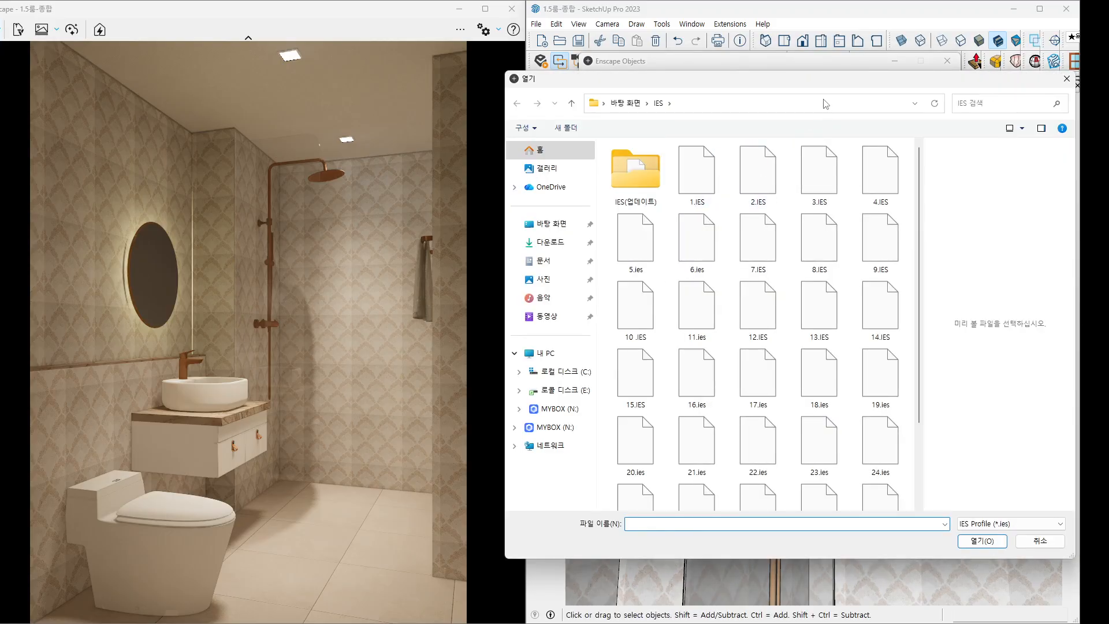
pyautogui.moveTo(824, 81); pyautogui.dragTo(629, 38)
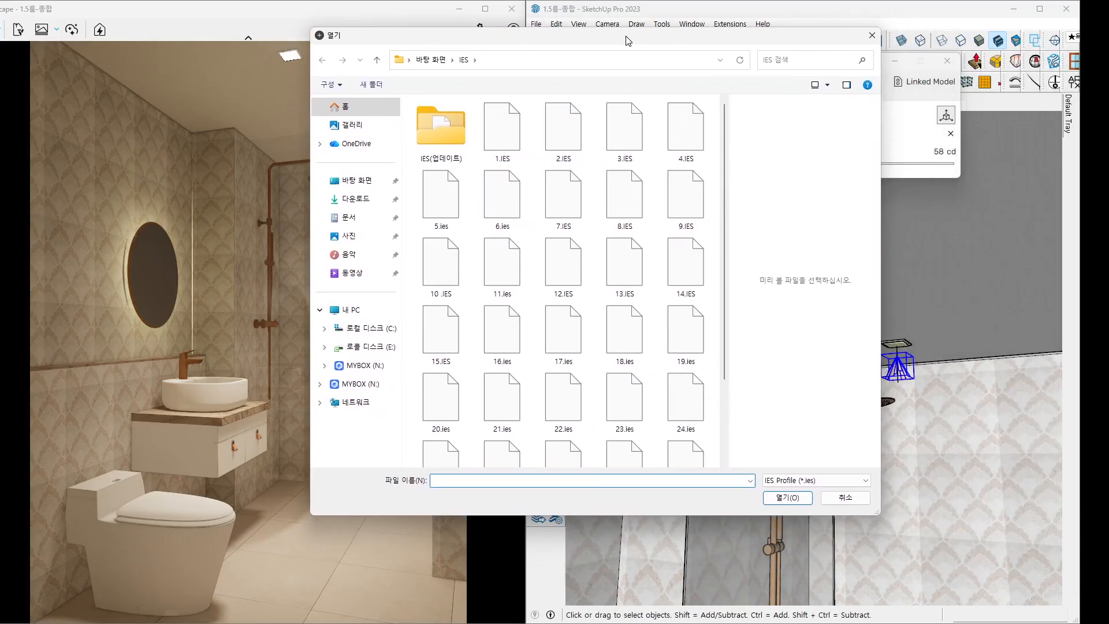
pyautogui.doubleClick(564, 340)
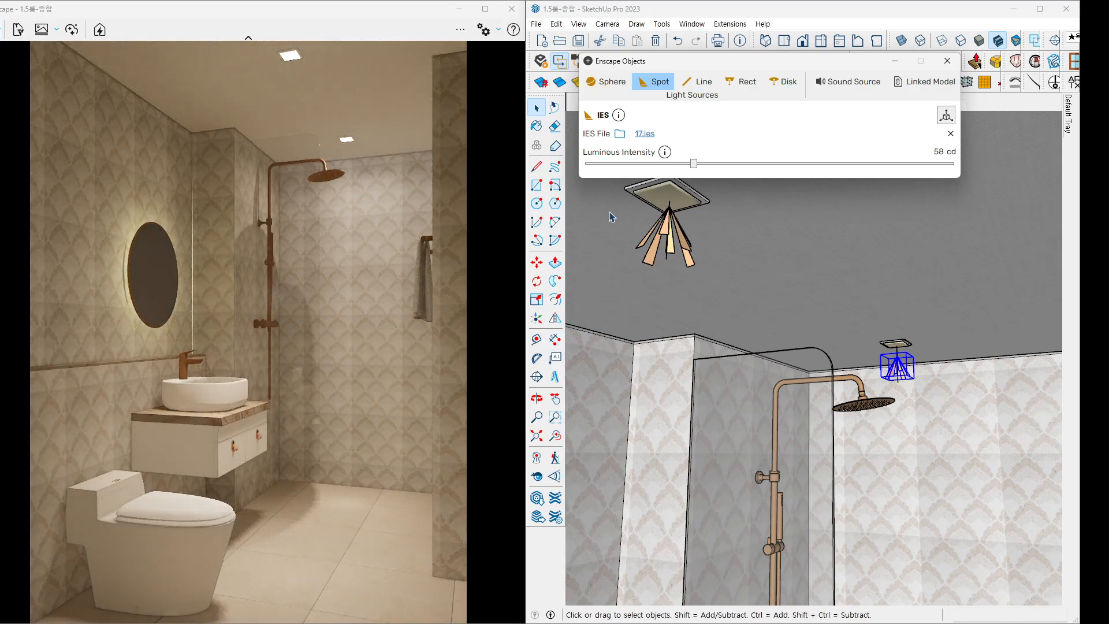
pyautogui.click(646, 134)
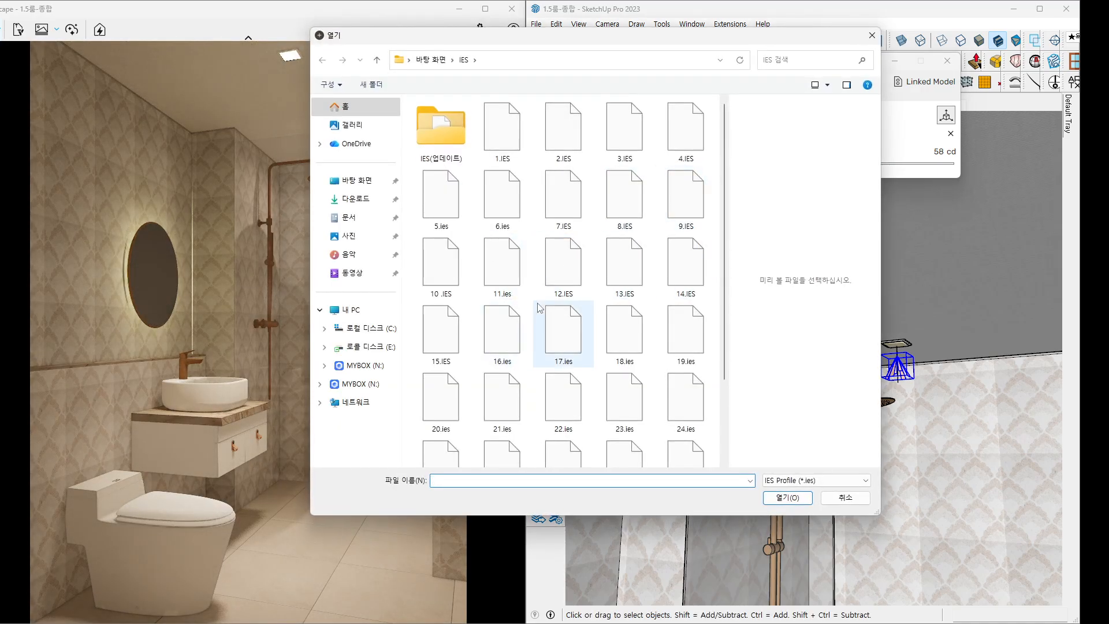
pyautogui.doubleClick(440, 329)
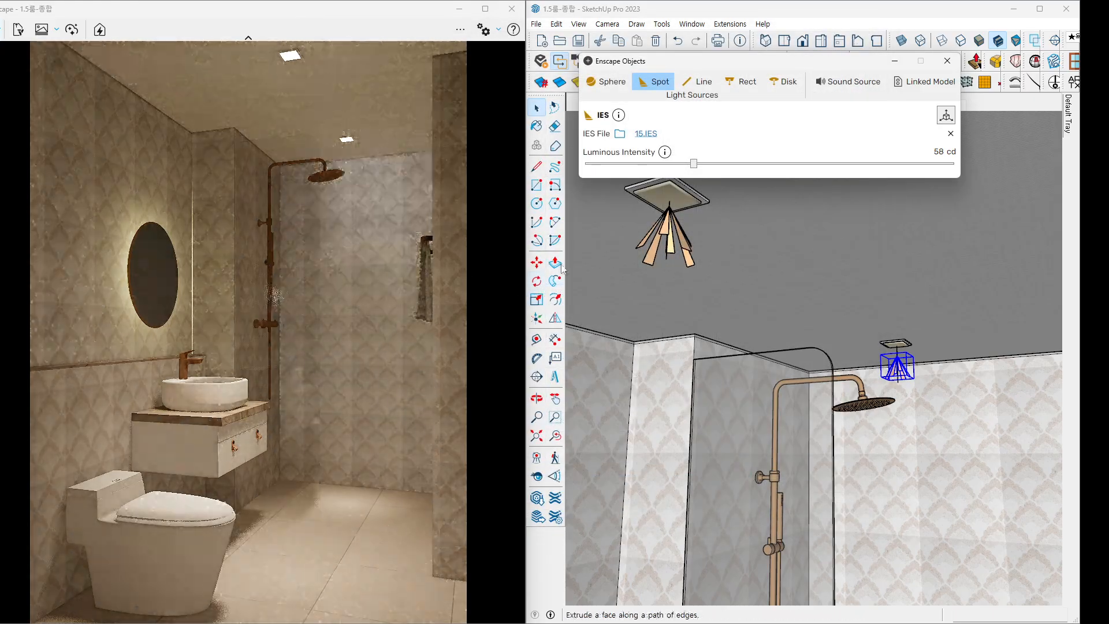
pyautogui.moveTo(694, 164); pyautogui.dragTo(732, 164)
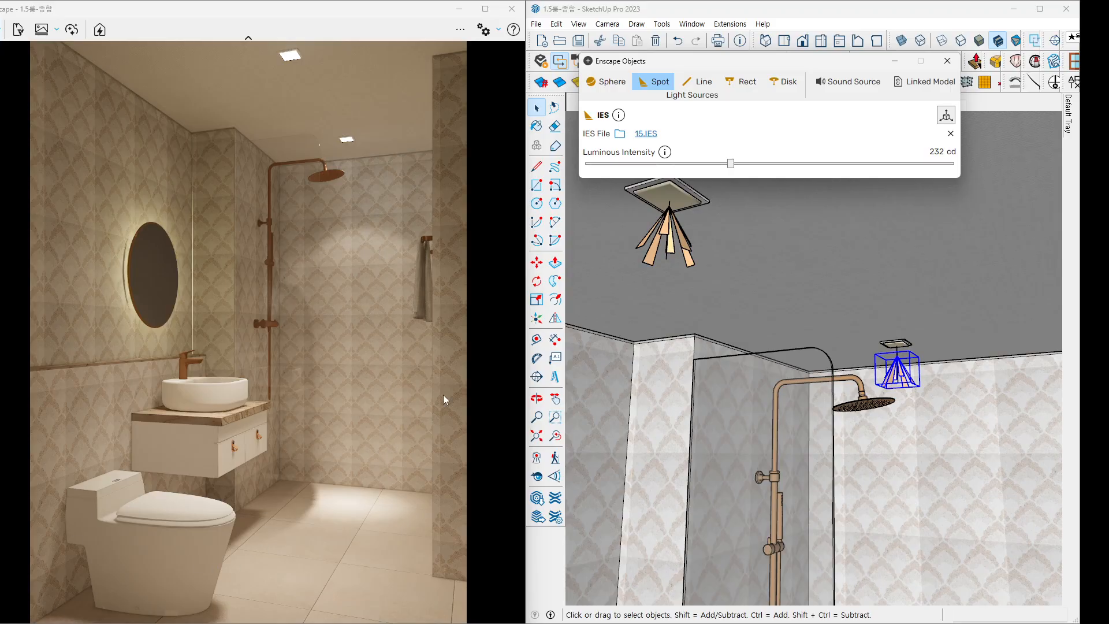
# Assign the 30.IES profile to the spotlight near the shower and lower its luminous intensity.
pyautogui.click(646, 134)
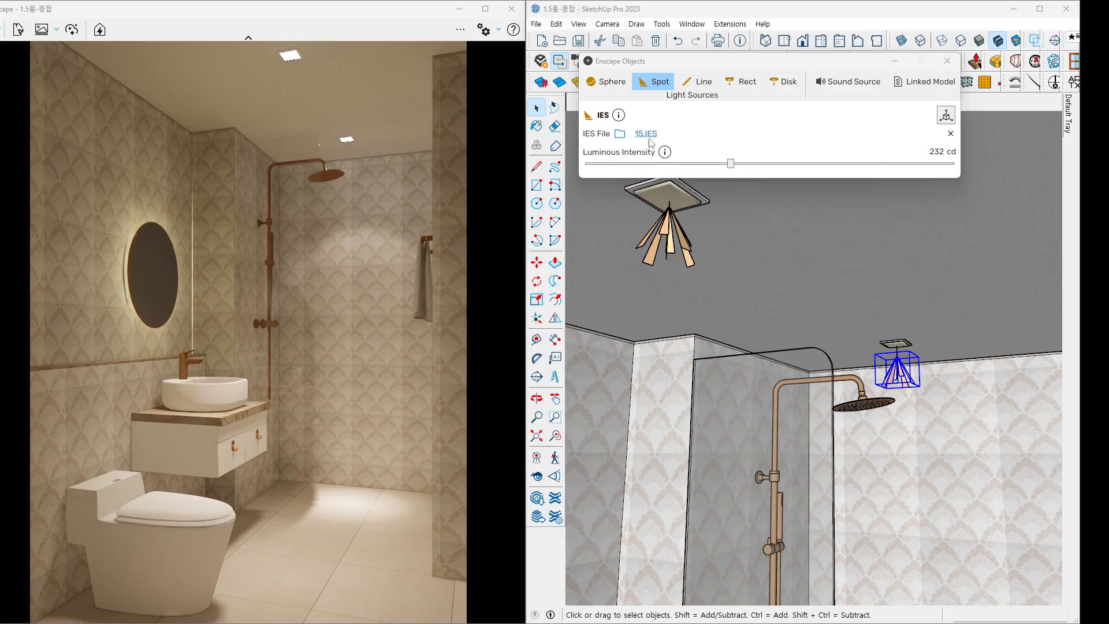
pyautogui.scroll(-3, 697, 306)
pyautogui.doubleClick(439, 440)
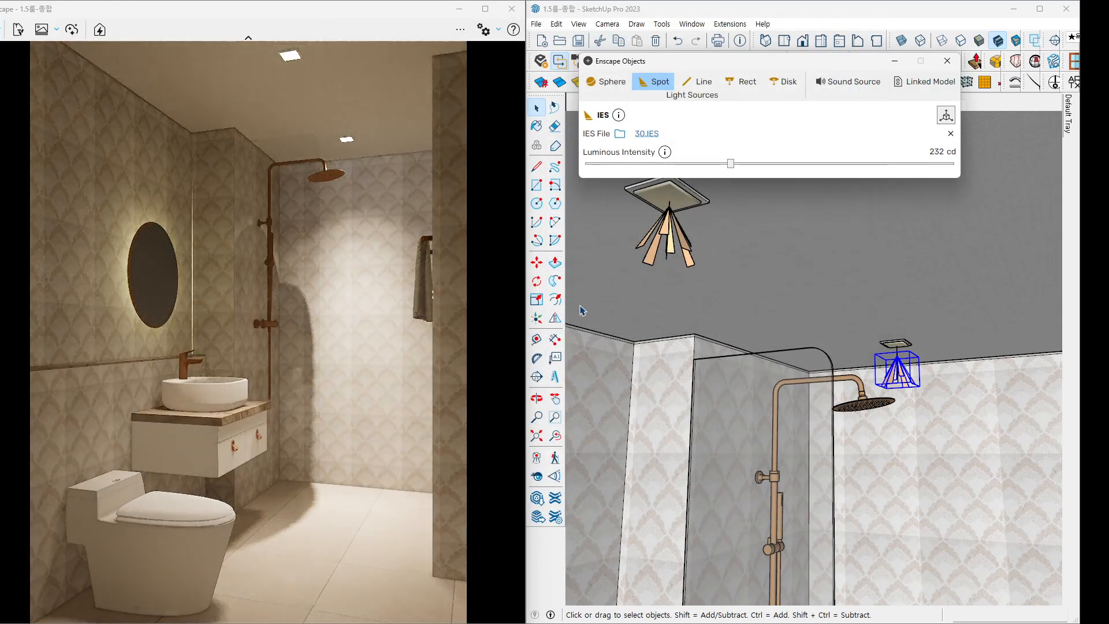
pyautogui.moveTo(731, 163); pyautogui.dragTo(703, 166)
# Set the spotlight under the larger ceiling light to 81 cd and close the Enscape Objects window.
pyautogui.click(669, 234)
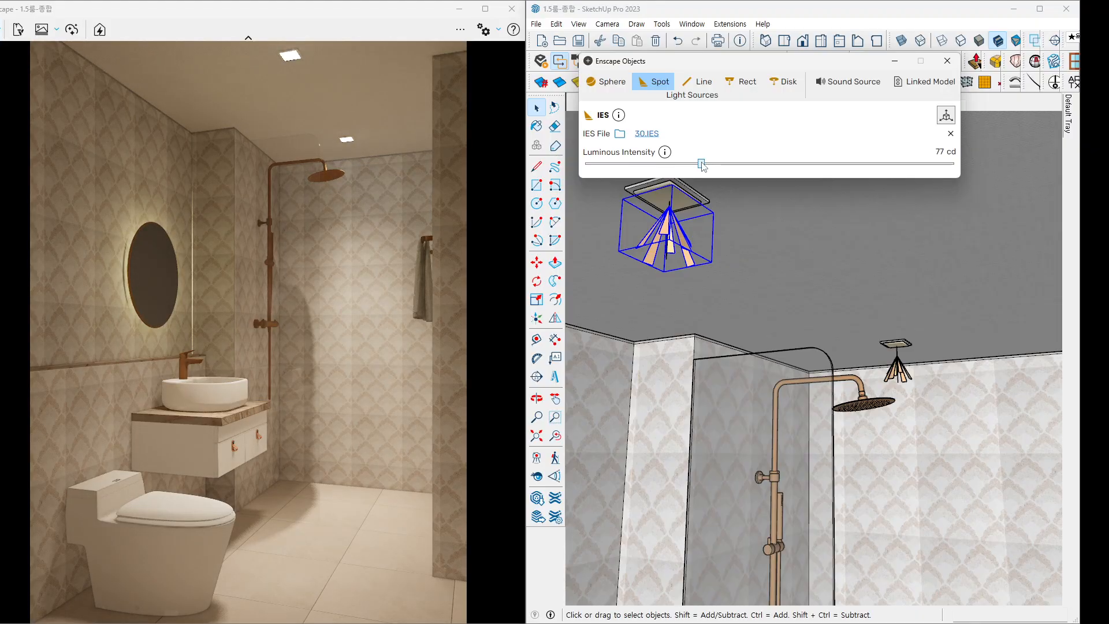
pyautogui.moveTo(703, 165); pyautogui.dragTo(704, 166)
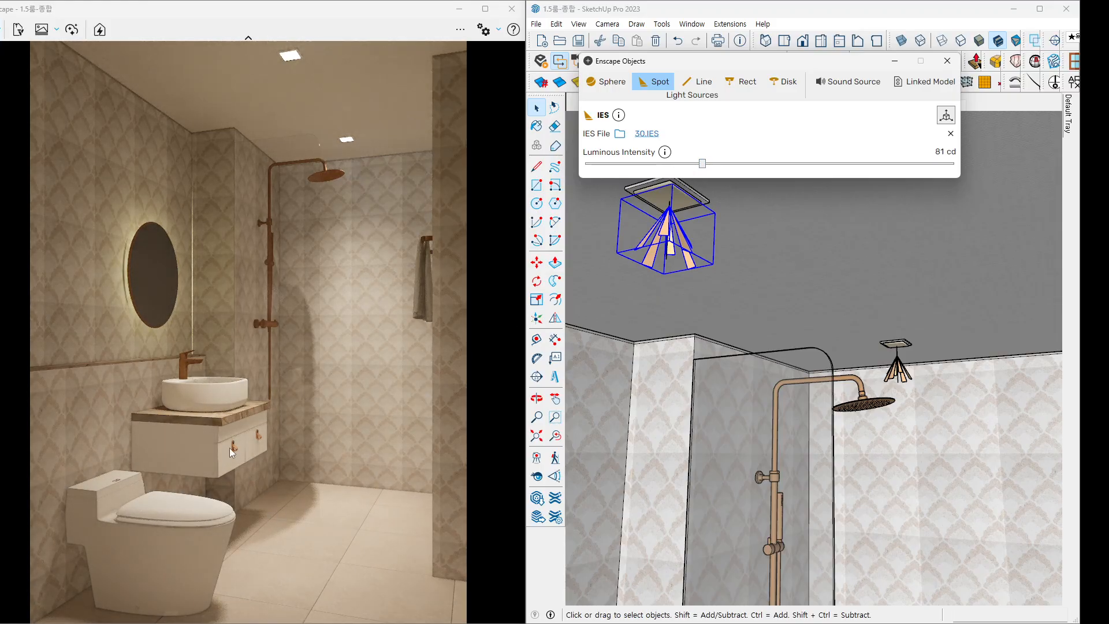
pyautogui.moveTo(258, 303); pyautogui.dragTo(288, 326)
pyautogui.moveTo(206, 187)
pyautogui.mouseDown()
pyautogui.moveTo(224, 204)
pyautogui.moveTo(253, 188)
pyautogui.mouseUp()
pyautogui.moveTo(429, 150); pyautogui.dragTo(460, 187)
pyautogui.moveTo(86, 201); pyautogui.dragTo(117, 200)
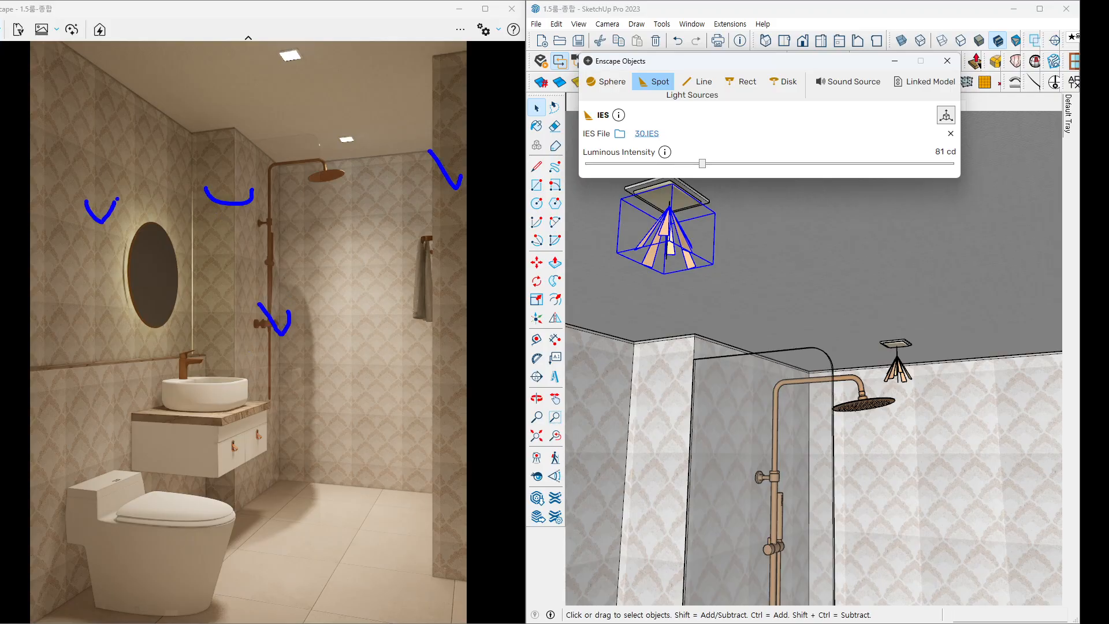
pyautogui.press('Escape')
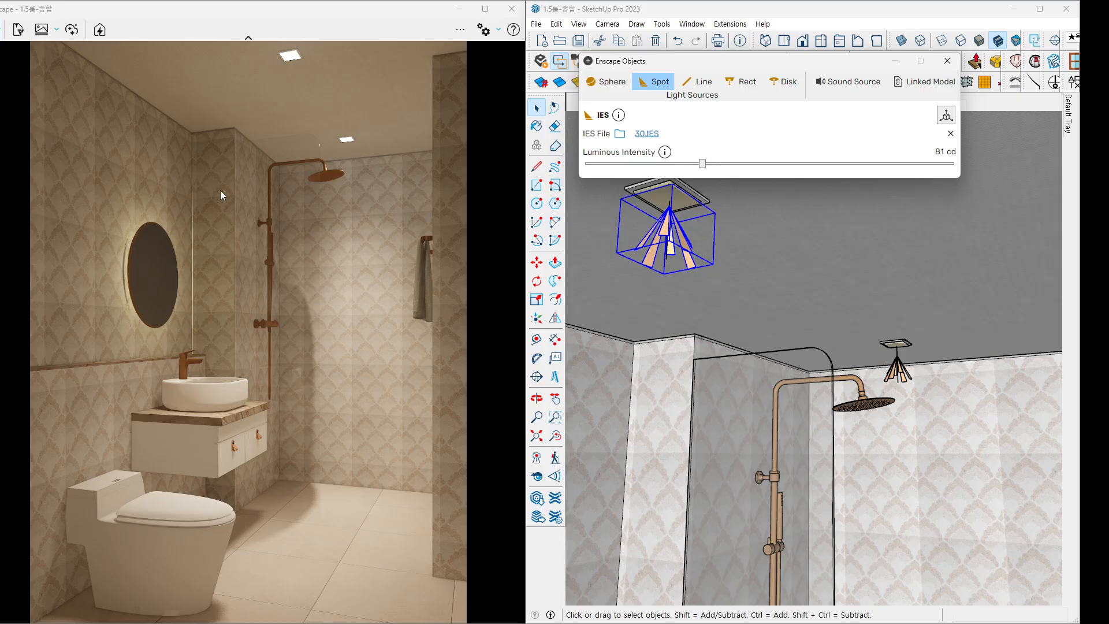
pyautogui.click(947, 61)
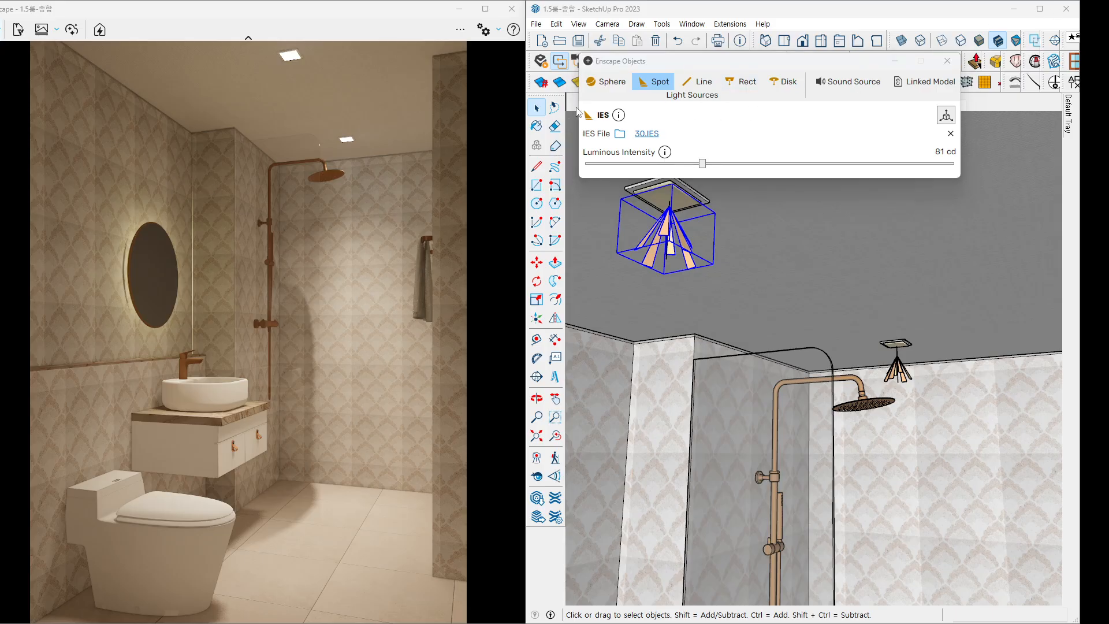
# Examine both ceiling spotlights together in the wider bathroom view of the model.
pyautogui.scroll(-1, 806, 254)
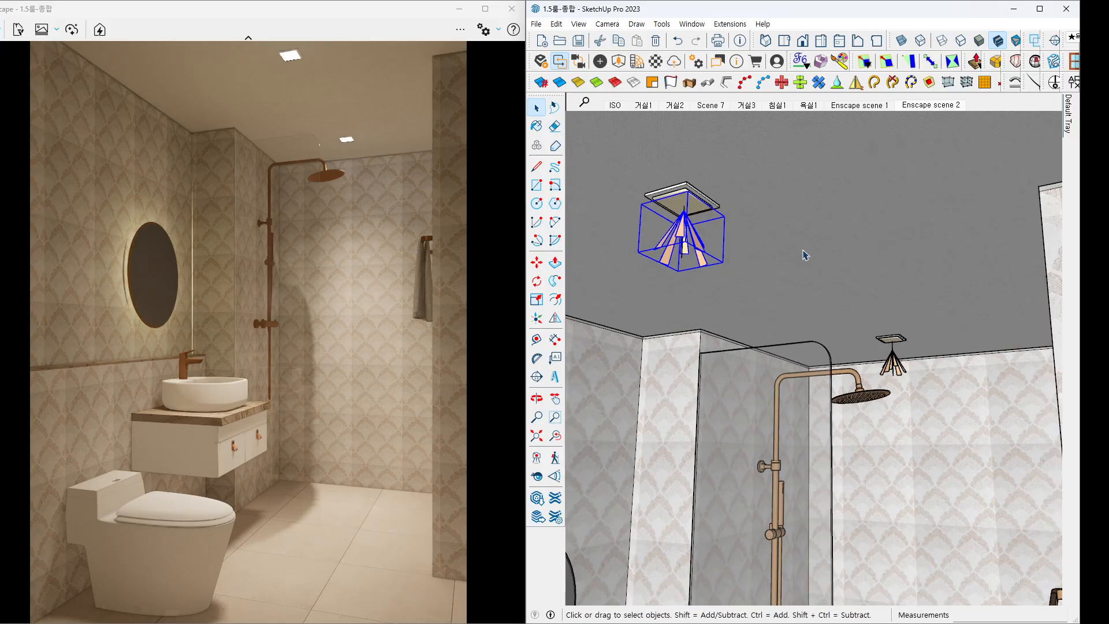
pyautogui.scroll(-5, 811, 269)
pyautogui.moveTo(819, 289)
pyautogui.mouseDown(button='middle')
pyautogui.moveTo(911, 312)
pyautogui.moveTo(879, 307)
pyautogui.moveTo(838, 325)
pyautogui.mouseUp(button='middle')
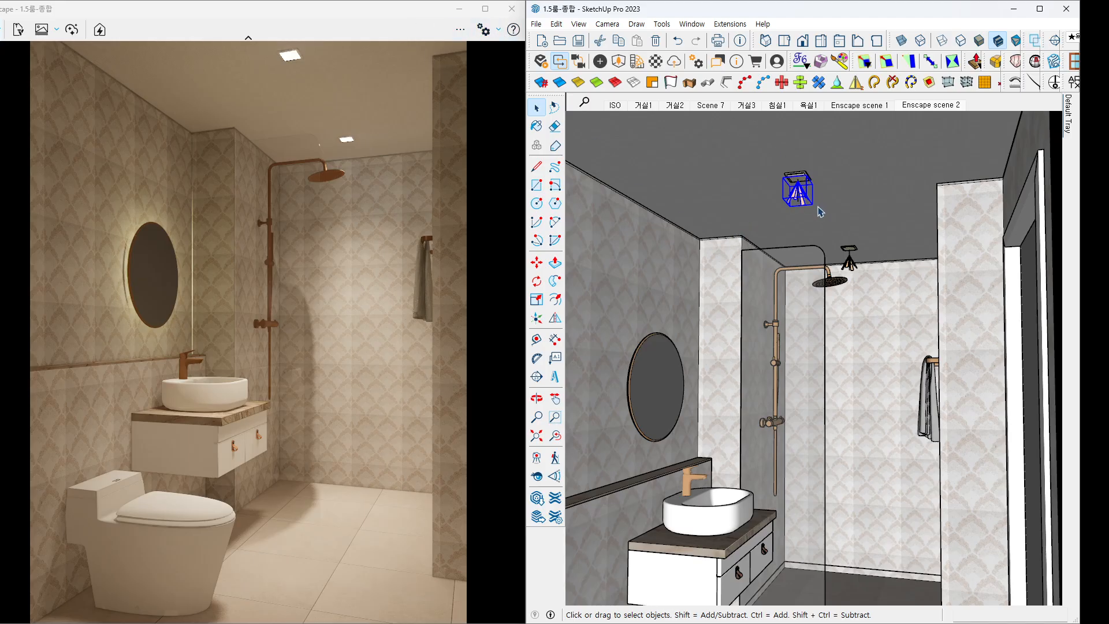
pyautogui.moveTo(810, 214)
pyautogui.mouseDown()
pyautogui.moveTo(783, 221)
pyautogui.moveTo(834, 202)
pyautogui.moveTo(817, 219)
pyautogui.mouseUp()
pyautogui.moveTo(861, 295)
pyautogui.mouseDown()
pyautogui.moveTo(871, 239)
pyautogui.moveTo(835, 304)
pyautogui.mouseUp()
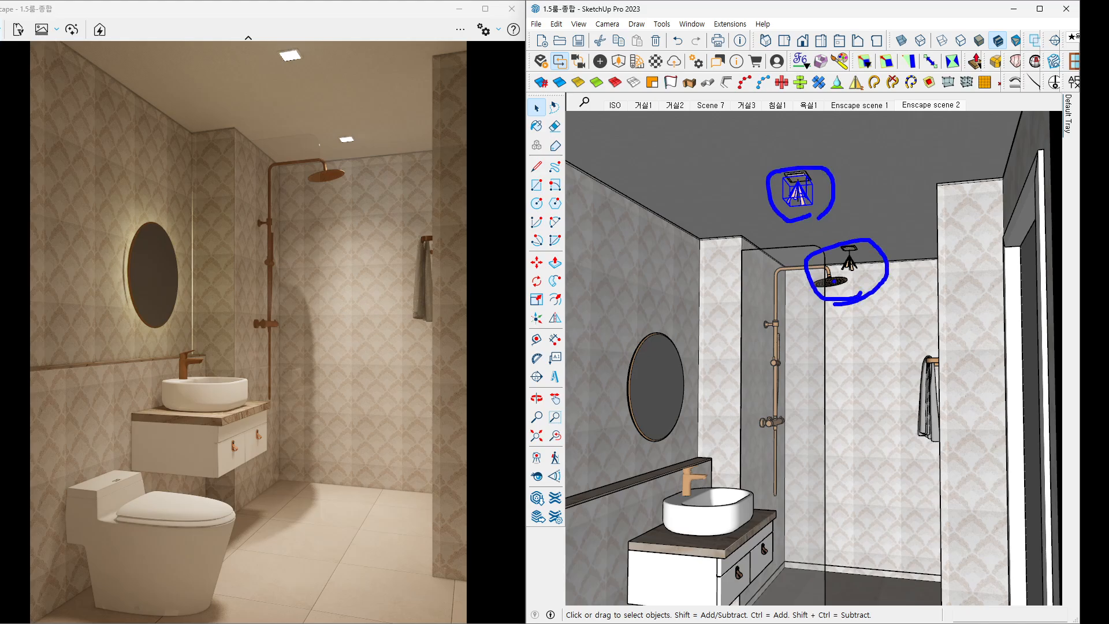
pyautogui.press('Escape')
pyautogui.click(841, 209)
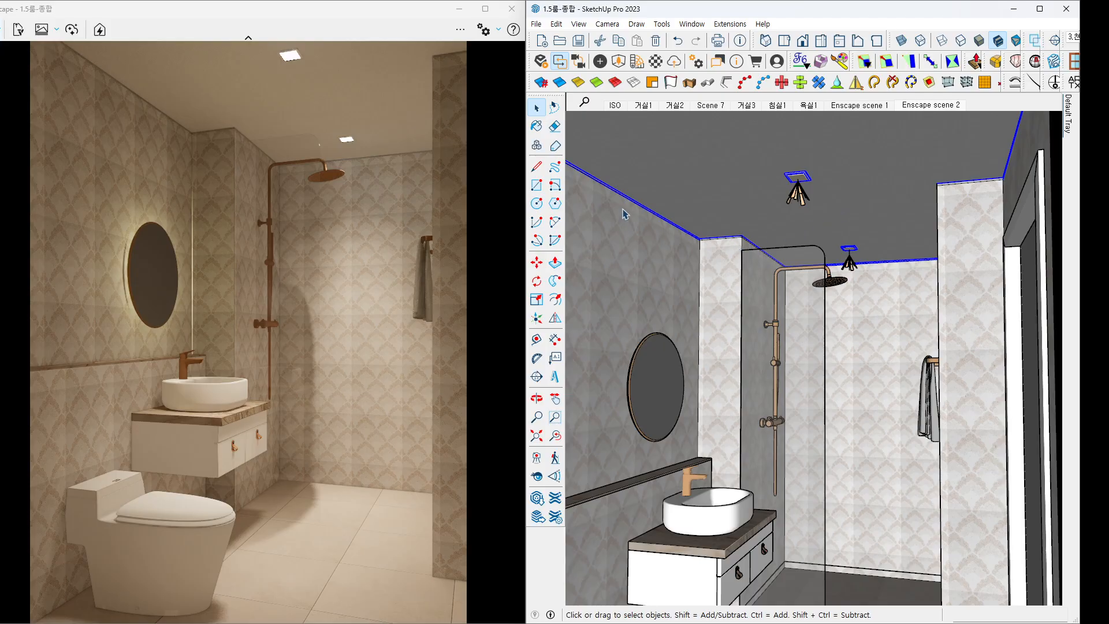
# Set Artificial Light Brightness to 105 % in the Enscape Visual Settings, keeping the settings window clear of the render.
pyautogui.click(499, 30)
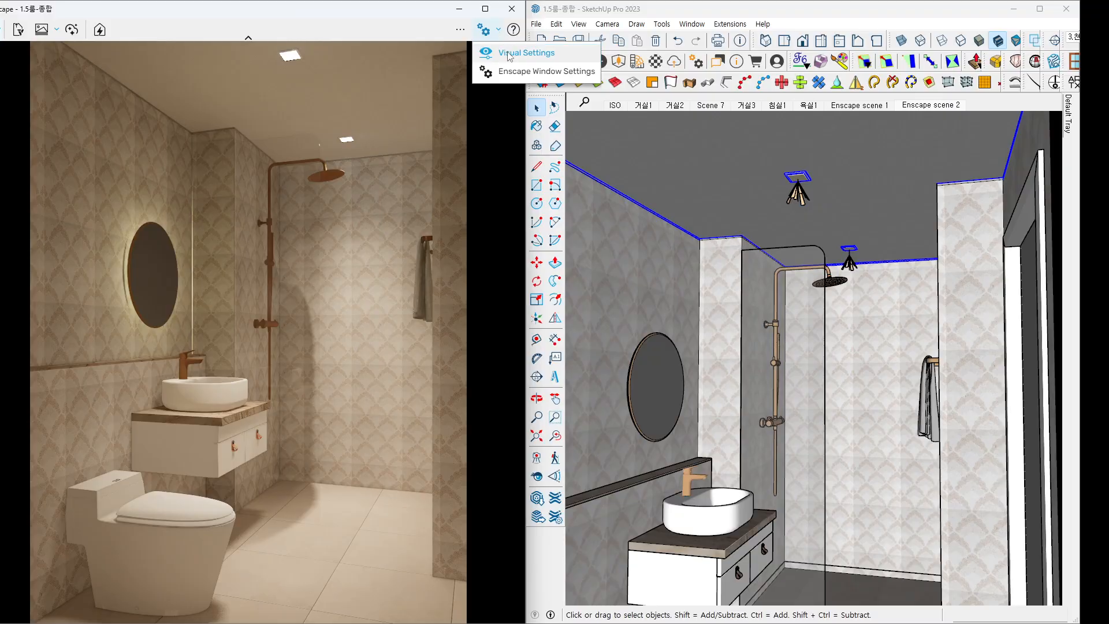
pyautogui.click(511, 47)
pyautogui.moveTo(304, 99); pyautogui.dragTo(745, 79)
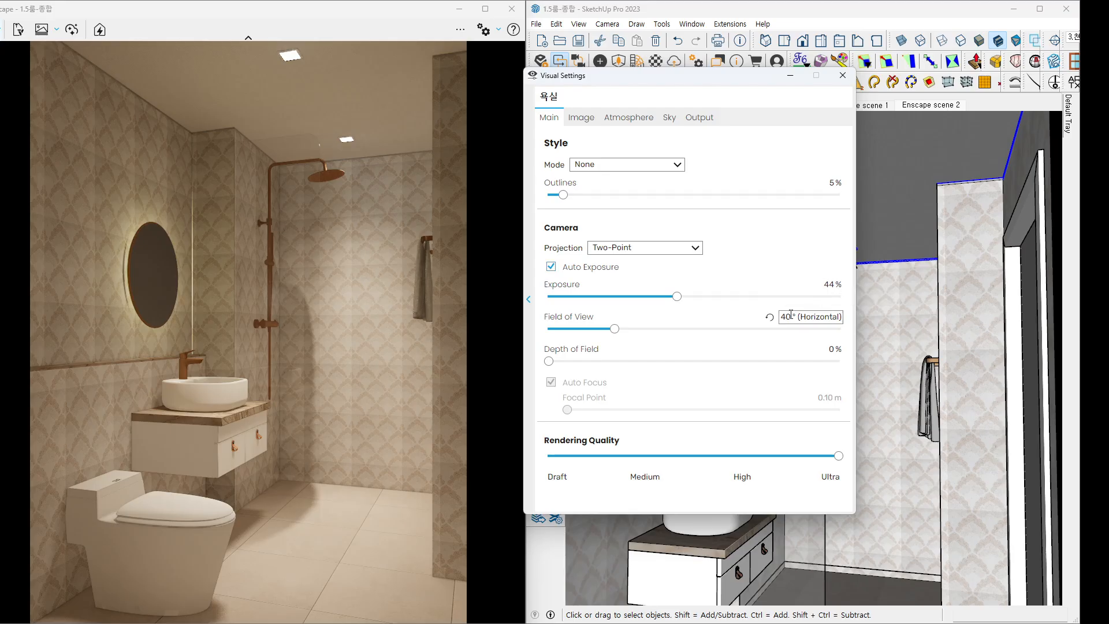
pyautogui.click(584, 119)
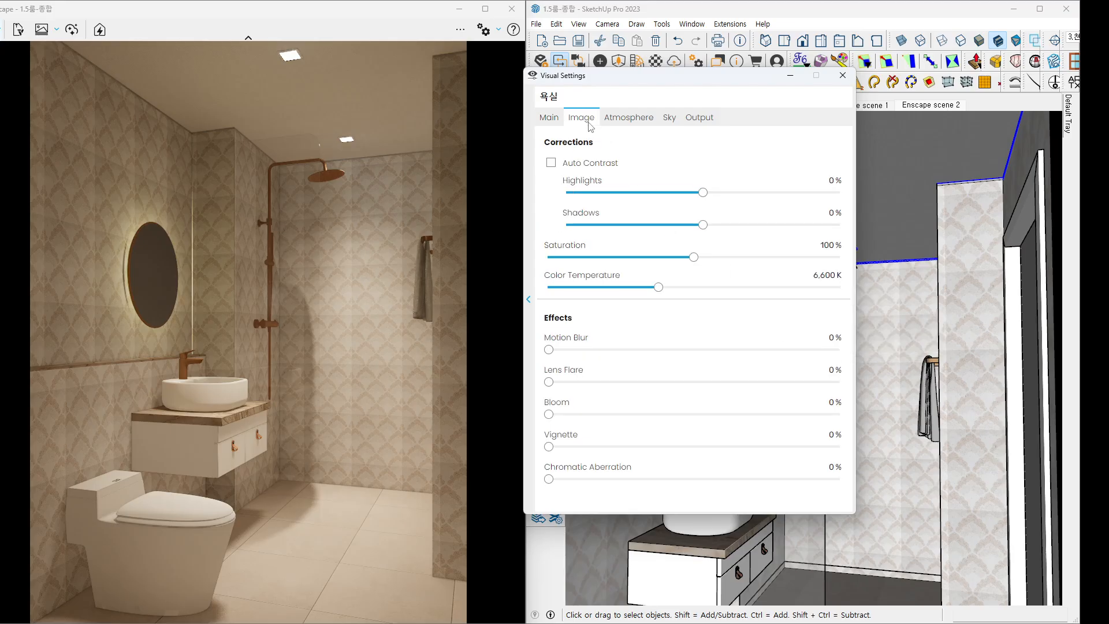
pyautogui.click(628, 120)
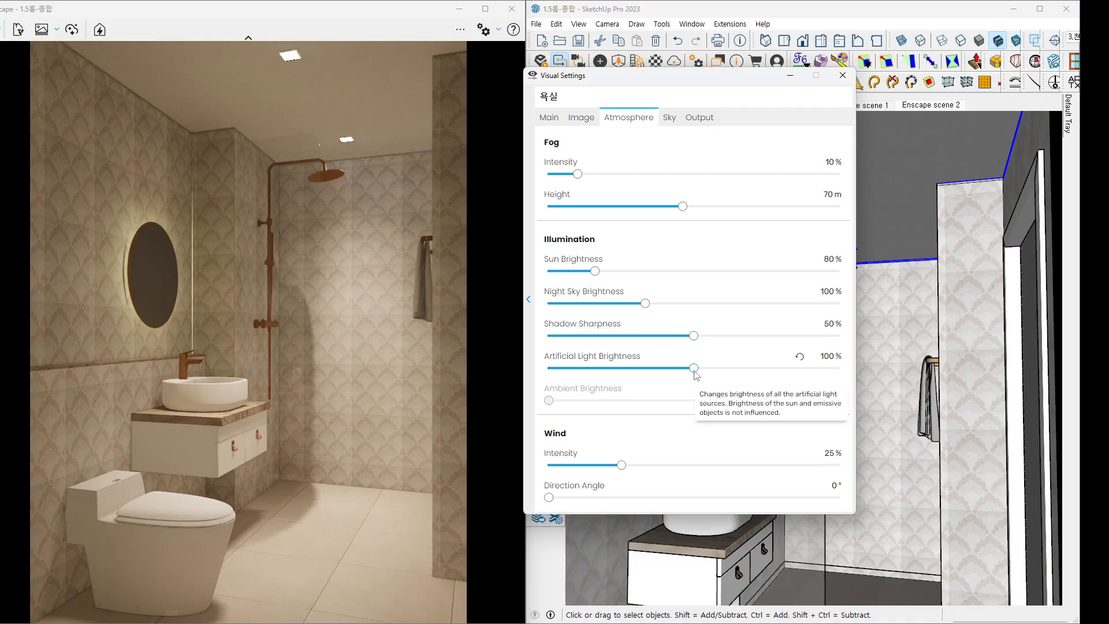
pyautogui.moveTo(696, 375); pyautogui.dragTo(695, 373)
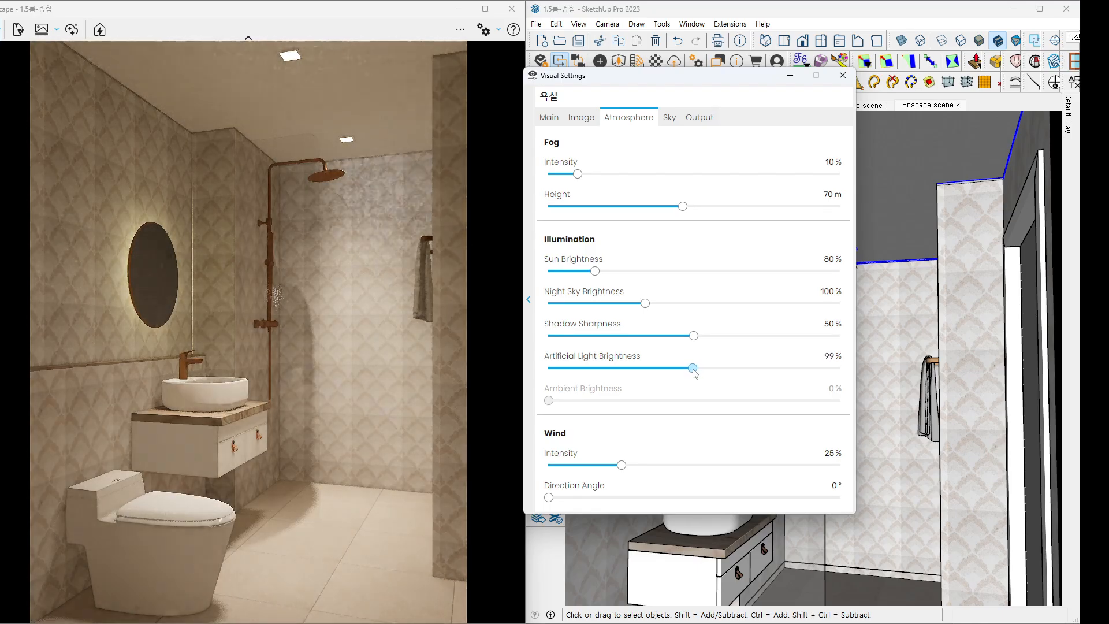
pyautogui.click(801, 358)
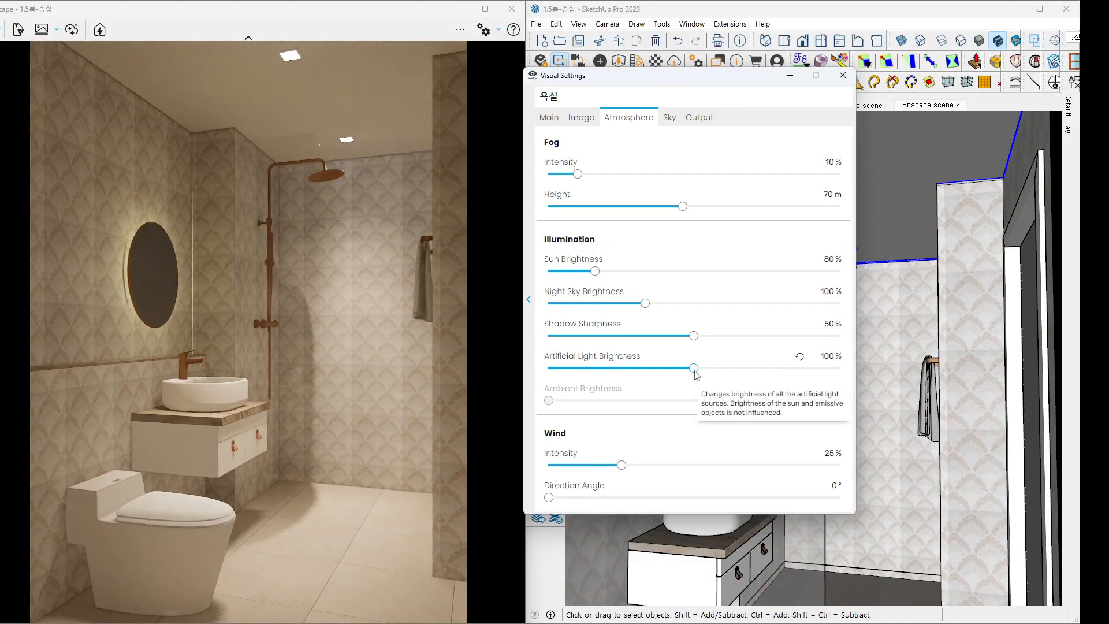
pyautogui.moveTo(697, 376); pyautogui.dragTo(705, 376)
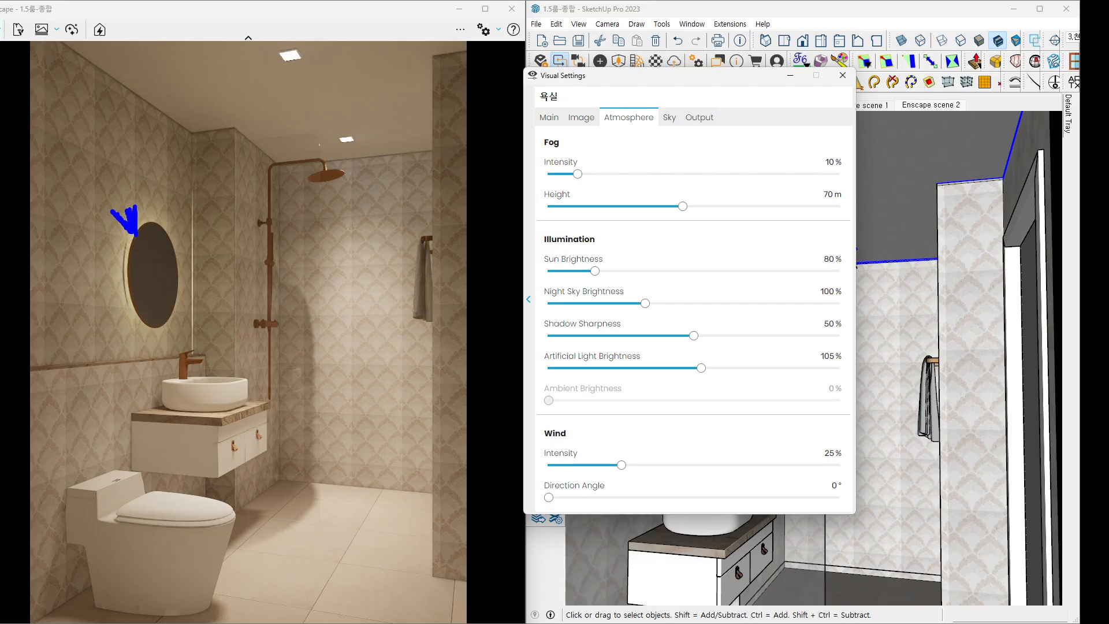
pyautogui.moveTo(137, 225); pyautogui.dragTo(137, 191)
pyautogui.moveTo(114, 219)
pyautogui.mouseDown()
pyautogui.moveTo(133, 243)
pyautogui.moveTo(131, 203)
pyautogui.mouseUp()
pyautogui.press('Escape')
pyautogui.moveTo(693, 83); pyautogui.dragTo(733, 95)
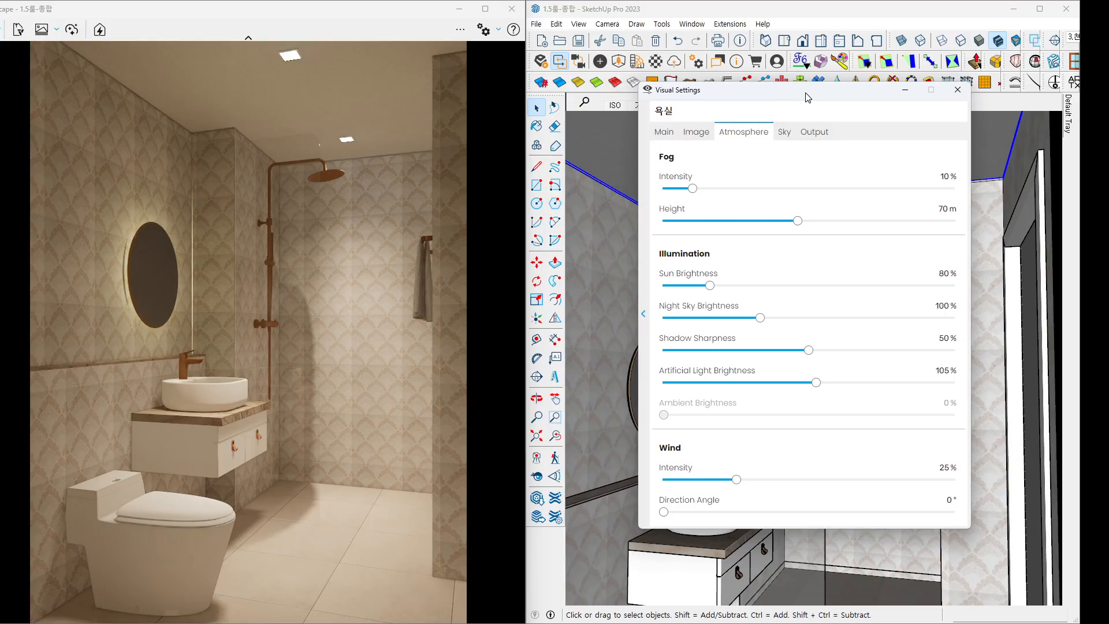
# Close the Visual Settings and open the round mirror's group for editing, seen edge-on at its backlight.
pyautogui.click(883, 88)
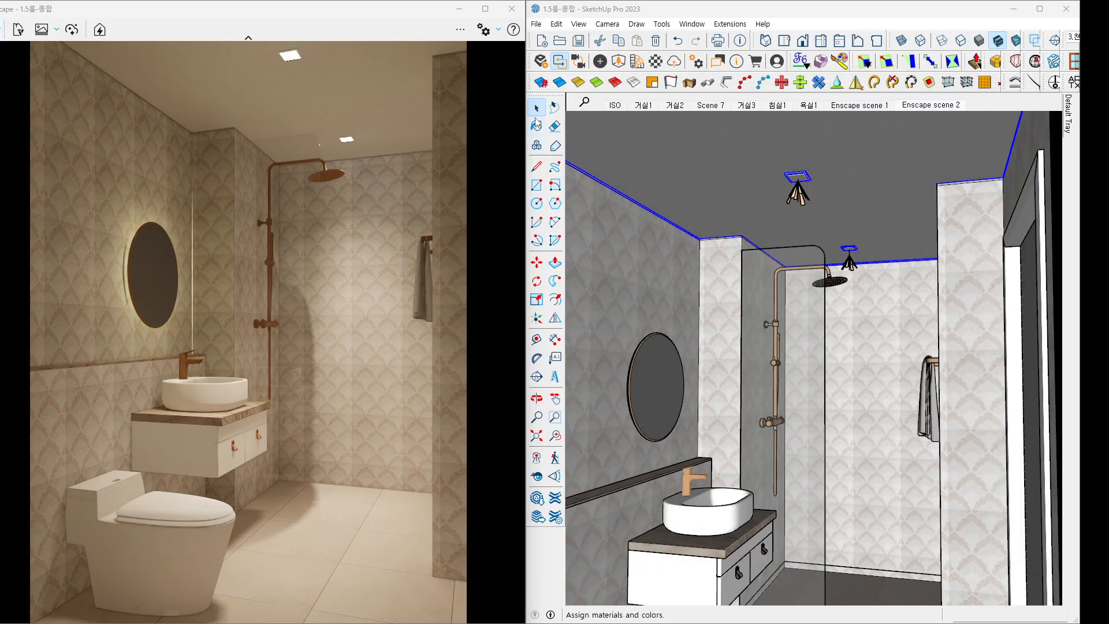
pyautogui.scroll(3, 638, 395)
pyautogui.scroll(3, 638, 394)
pyautogui.moveTo(626, 376); pyautogui.dragTo(767, 379, button='middle')
pyautogui.scroll(2, 769, 378)
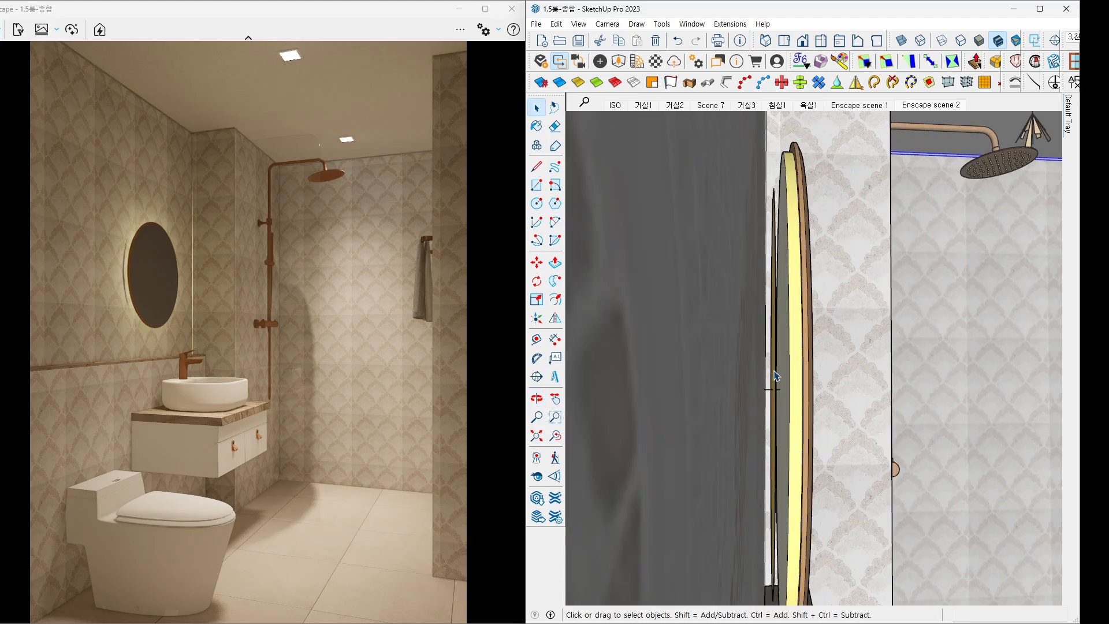
pyautogui.scroll(3, 773, 377)
pyautogui.scroll(-3, 776, 376)
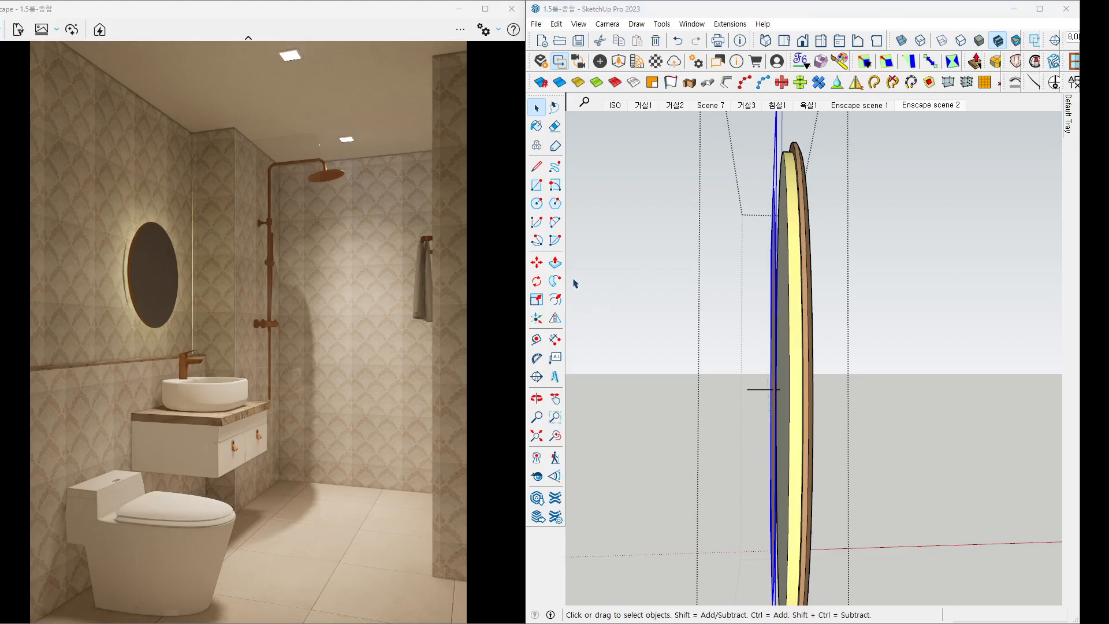
# Set the luminous power of the disk light behind the round mirror to 2,336 lm and leave its group.
pyautogui.click(755, 243)
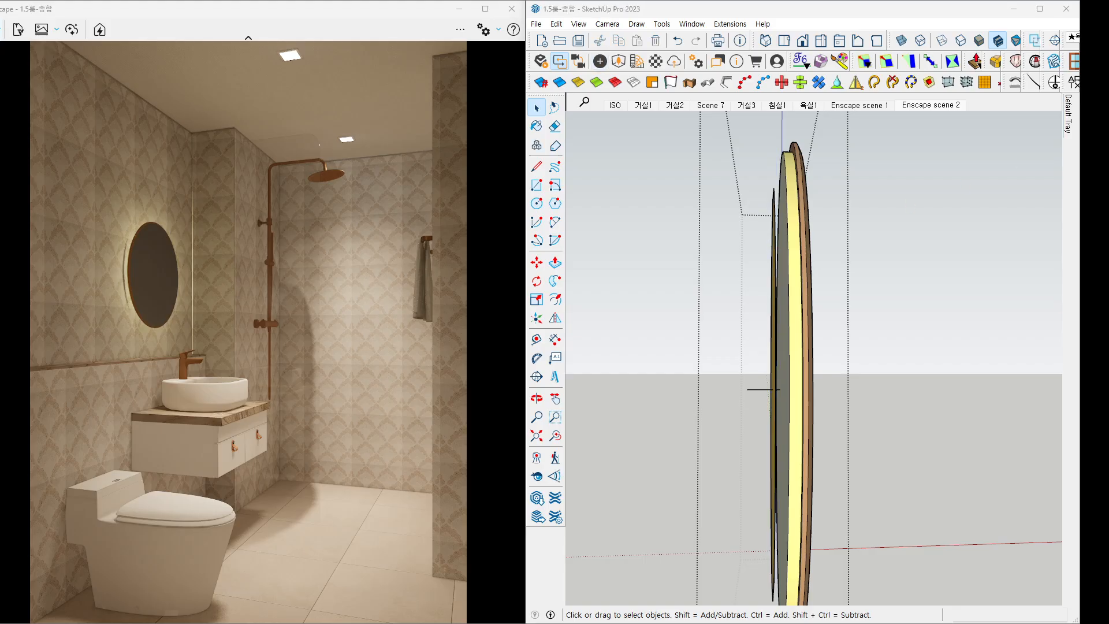
pyautogui.moveTo(1098, 89)
pyautogui.mouseDown()
pyautogui.moveTo(463, 80)
pyautogui.moveTo(428, 58)
pyautogui.mouseUp()
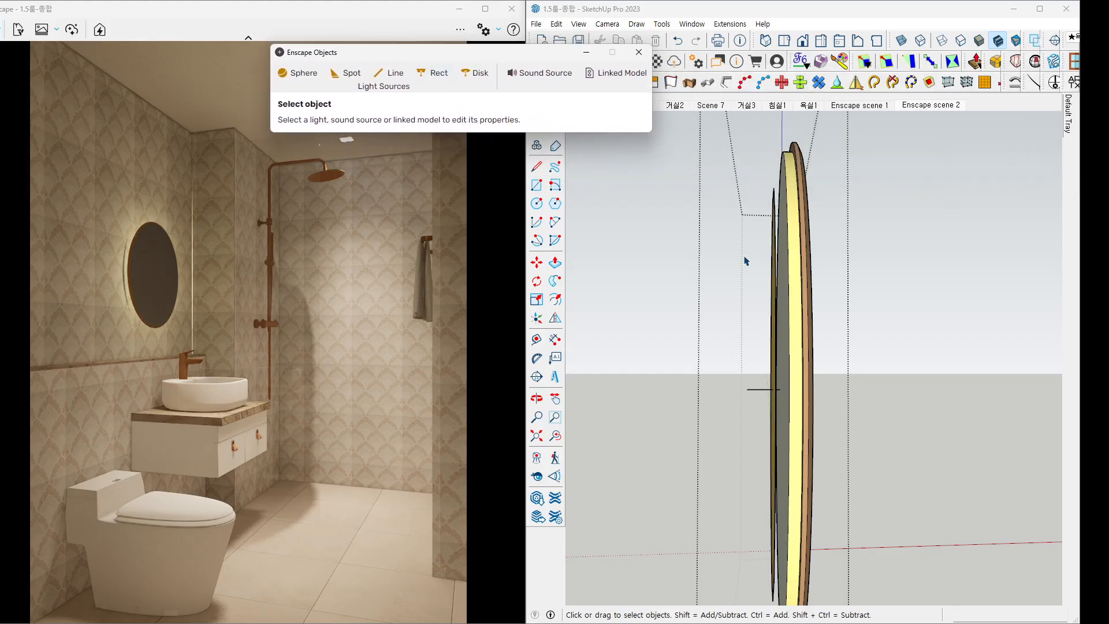
pyautogui.click(778, 265)
pyautogui.click(777, 270)
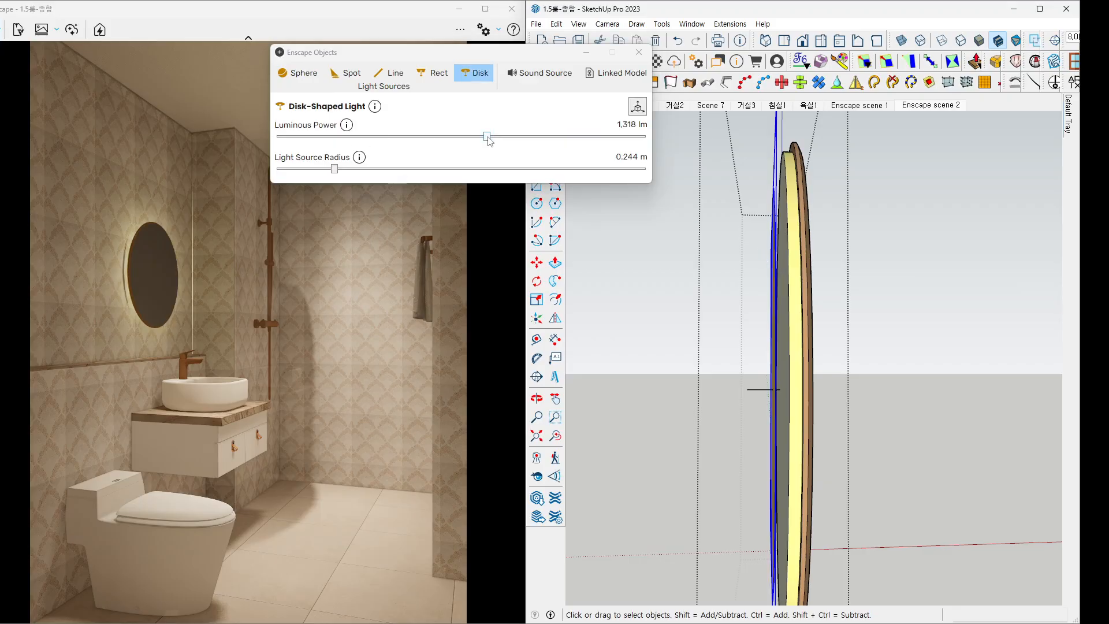
pyautogui.moveTo(488, 137); pyautogui.dragTo(506, 142)
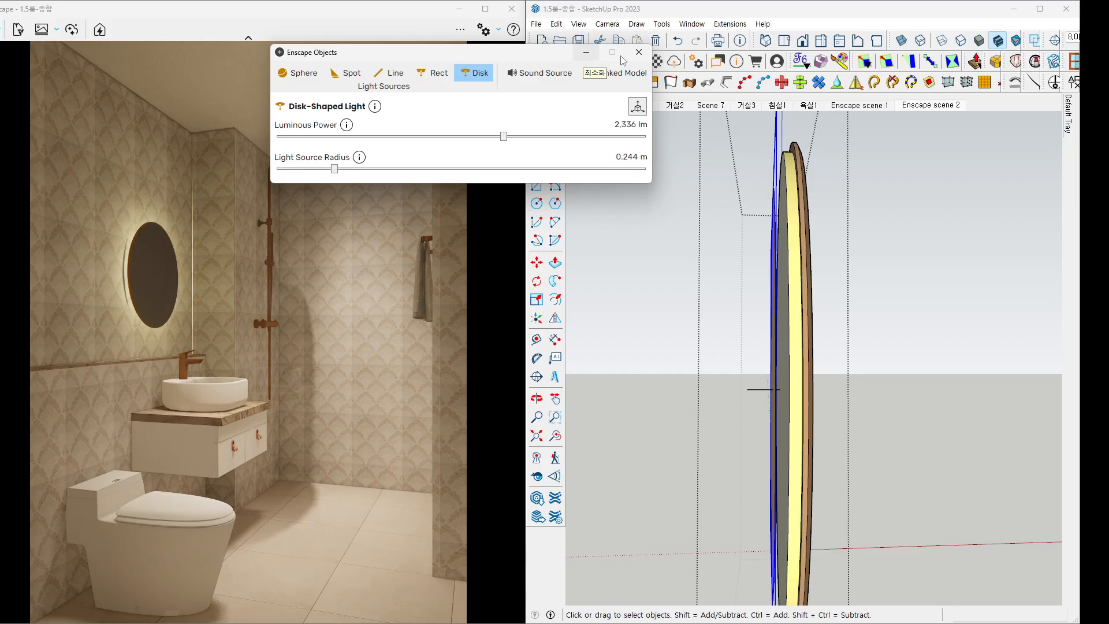
pyautogui.click(639, 52)
pyautogui.click(908, 273)
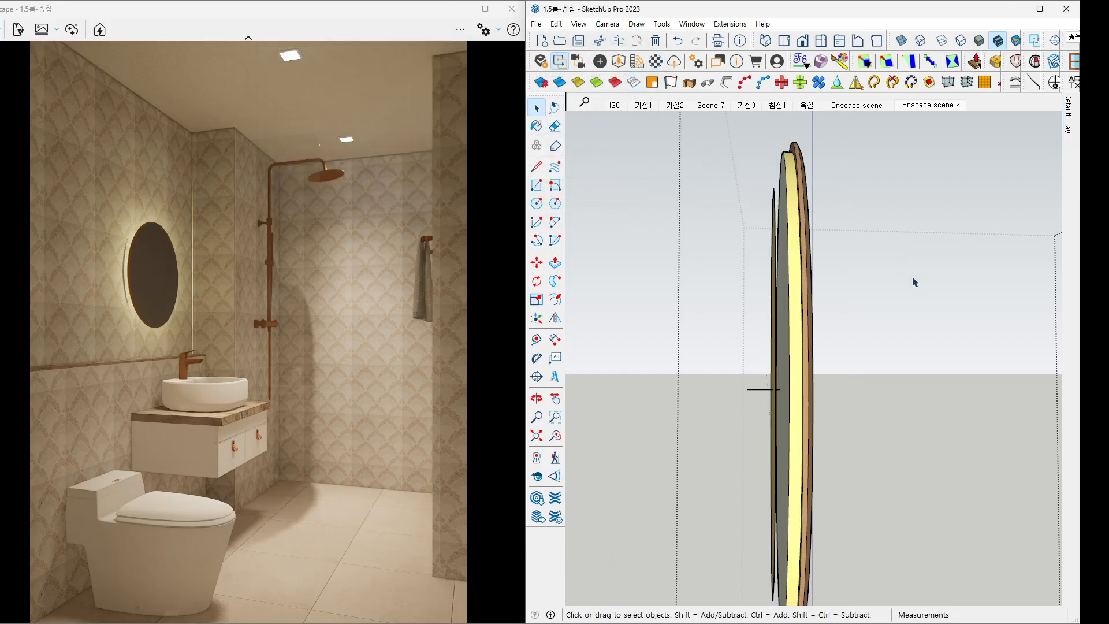
# Leave the mirror group and review the Atmosphere illumination values in the Enscape Visual Settings.
pyautogui.moveTo(914, 280); pyautogui.dragTo(822, 285, button='middle')
pyautogui.scroll(-1, 844, 304)
pyautogui.click(891, 343)
pyautogui.scroll(-3, 890, 344)
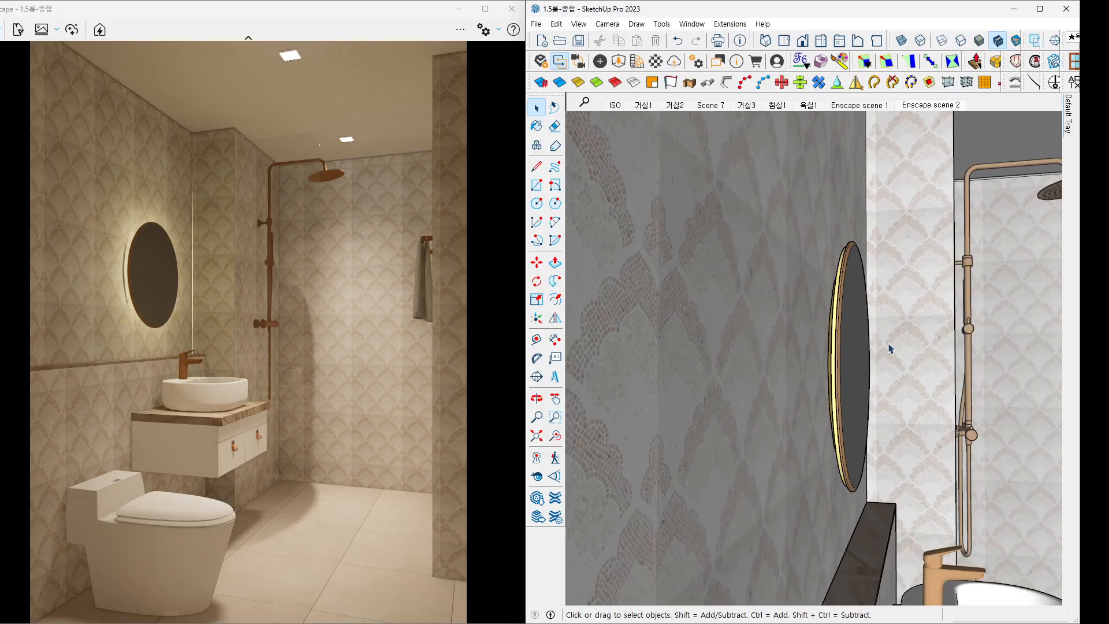
pyautogui.moveTo(892, 348)
pyautogui.mouseDown(button='middle')
pyautogui.moveTo(761, 345)
pyautogui.moveTo(799, 348)
pyautogui.mouseUp(button='middle')
pyautogui.scroll(-4, 813, 342)
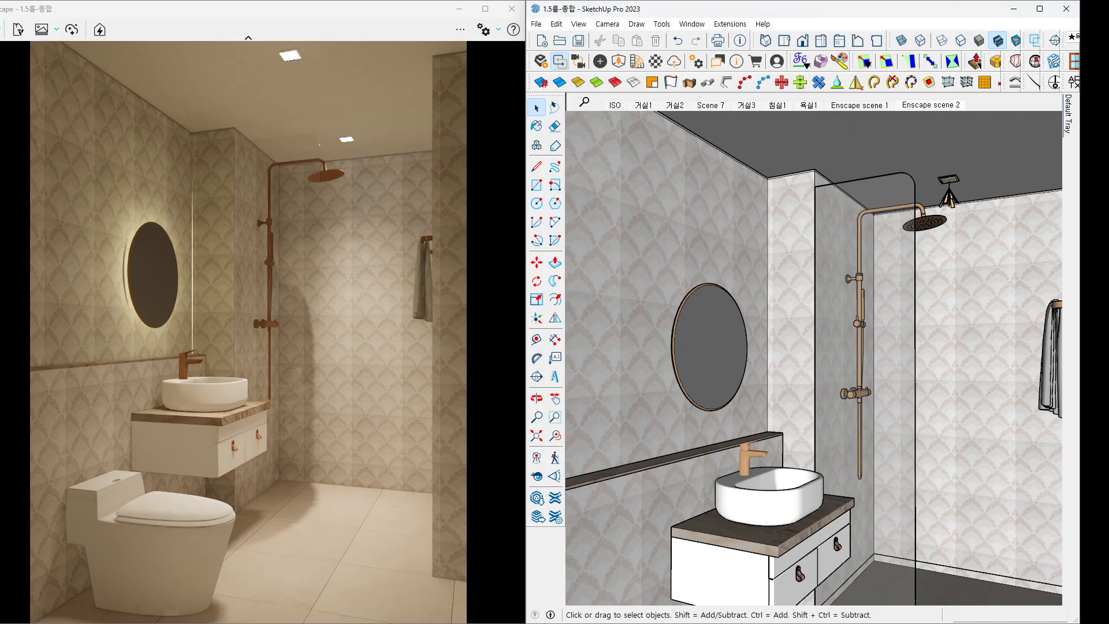
pyautogui.moveTo(1106, 141); pyautogui.dragTo(774, 100)
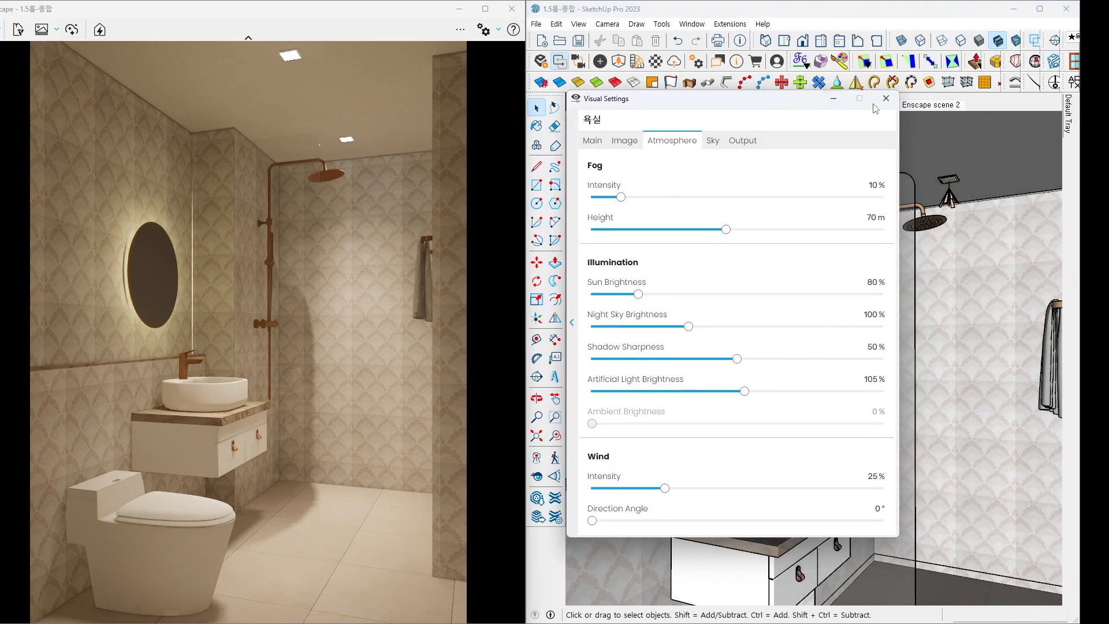
pyautogui.click(887, 98)
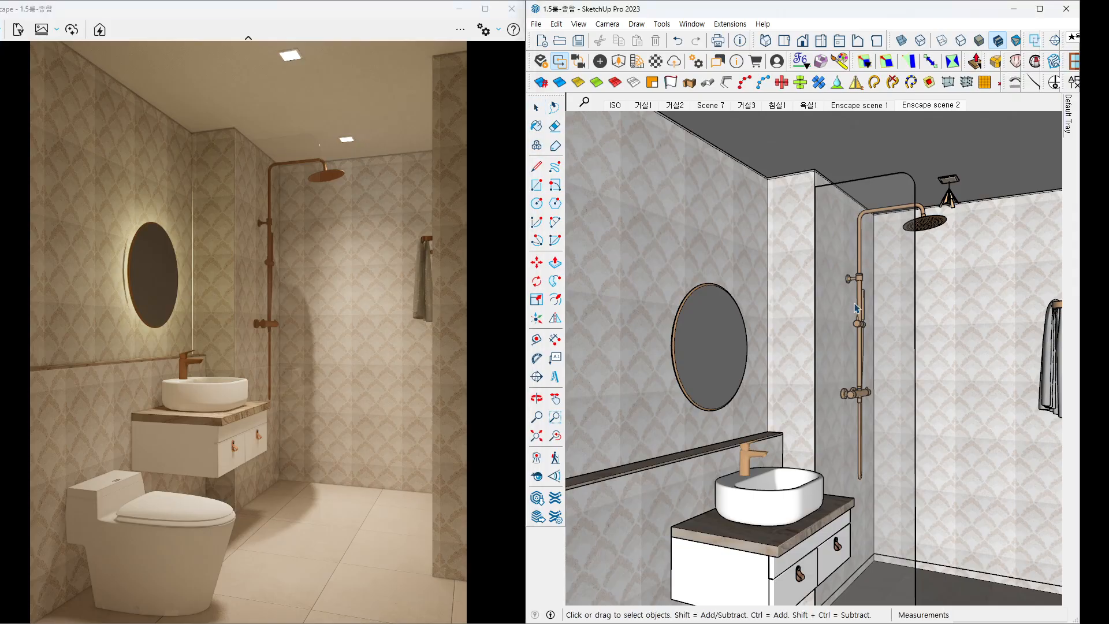
# Examine the whole bathroom model from the toilet to the shower alongside the render.
pyautogui.scroll(-3, 793, 302)
pyautogui.scroll(-1, 793, 302)
pyautogui.moveTo(793, 301)
pyautogui.mouseDown(button='middle')
pyautogui.moveTo(787, 275)
pyautogui.moveTo(810, 299)
pyautogui.mouseUp(button='middle')
pyautogui.press('space')
pyautogui.moveTo(284, 238); pyautogui.dragTo(326, 229)
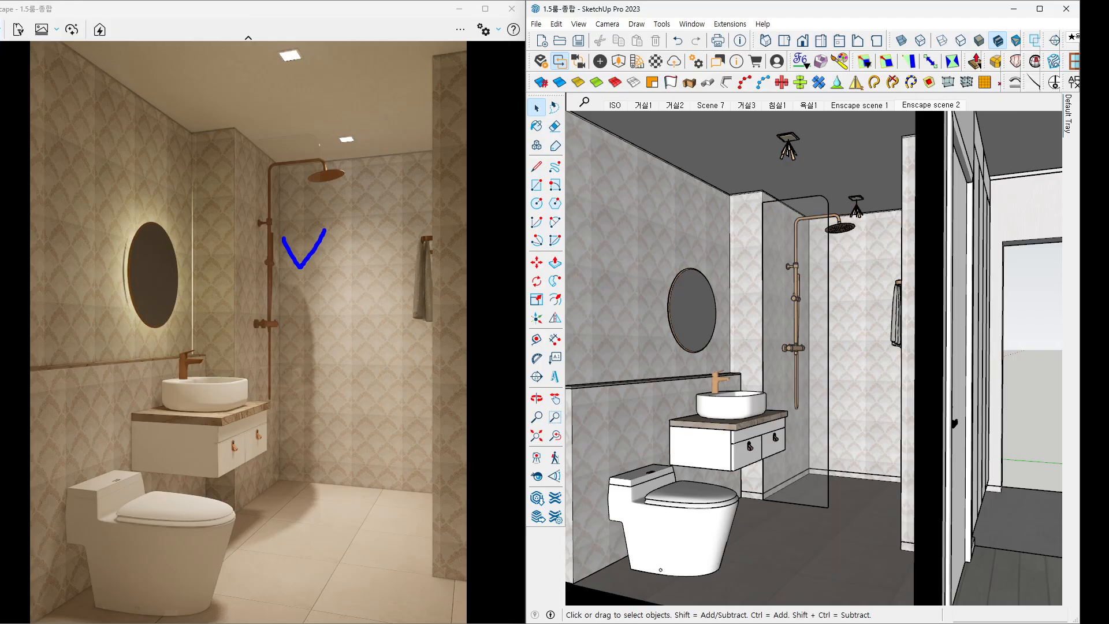
pyautogui.moveTo(777, 367)
pyautogui.mouseDown(button='middle')
pyautogui.moveTo(848, 379)
pyautogui.moveTo(818, 384)
pyautogui.mouseUp(button='middle')
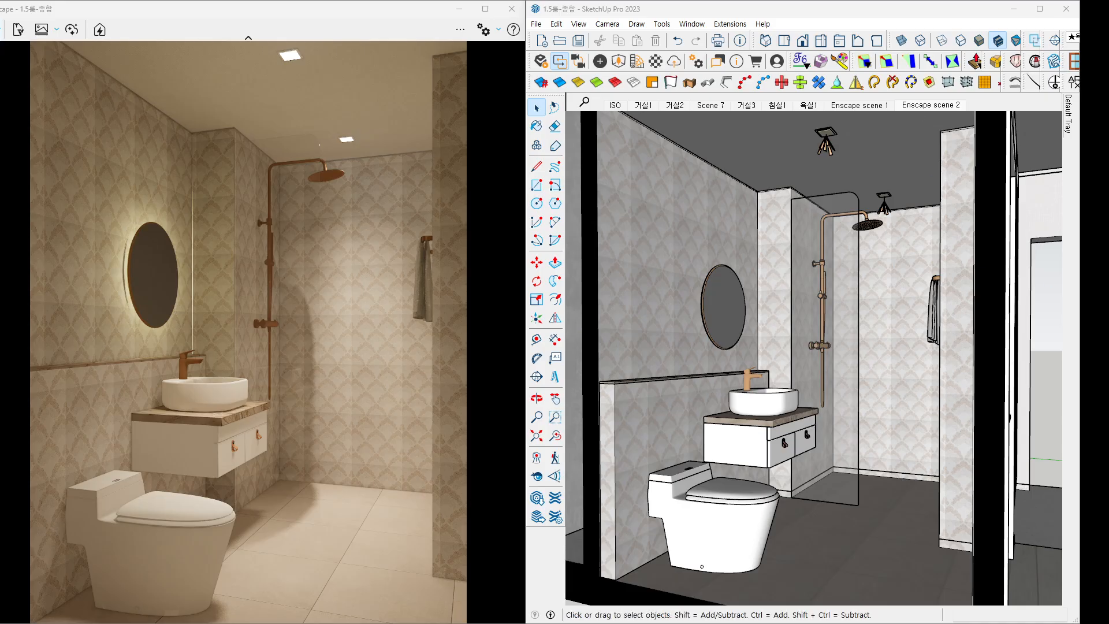
# Switch to File Explorer and examine the normal map images in the 욕실-노멀맵 folder of the 공유 share.
pyautogui.moveTo(1074, 40); pyautogui.dragTo(741, 73)
pyautogui.click(597, 270)
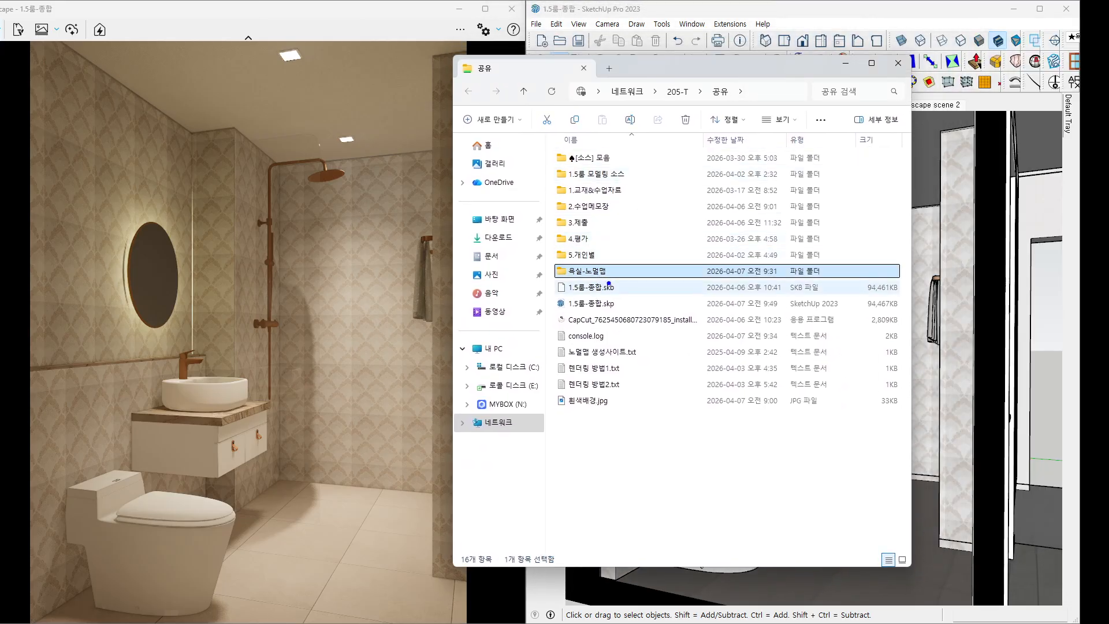
pyautogui.moveTo(609, 283)
pyautogui.mouseDown()
pyautogui.moveTo(544, 285)
pyautogui.moveTo(585, 259)
pyautogui.moveTo(623, 276)
pyautogui.mouseUp()
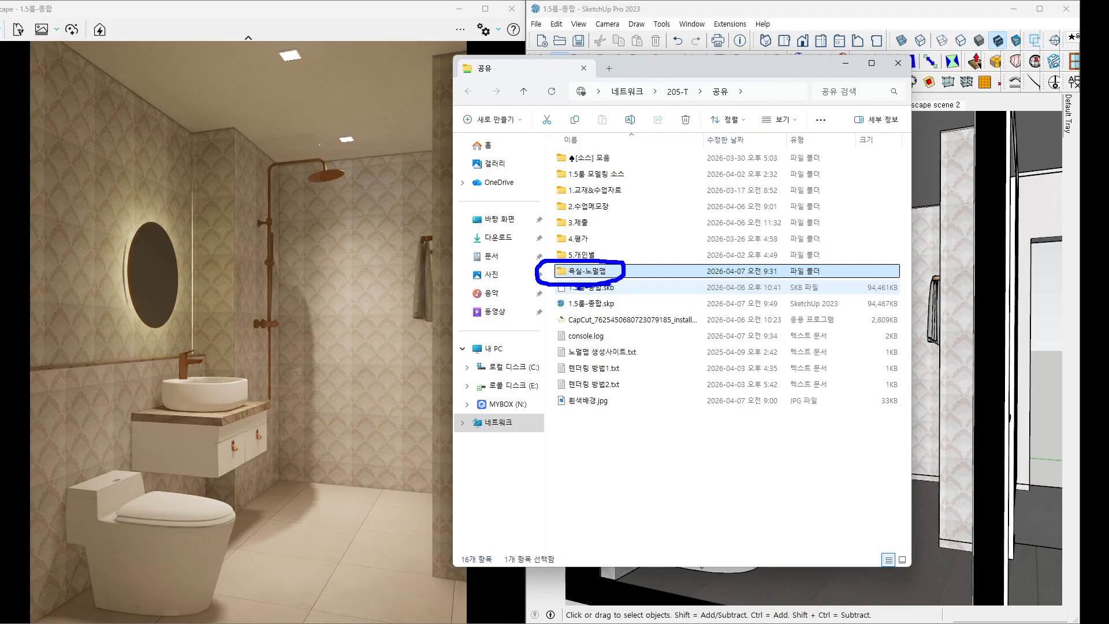
pyautogui.press('Escape')
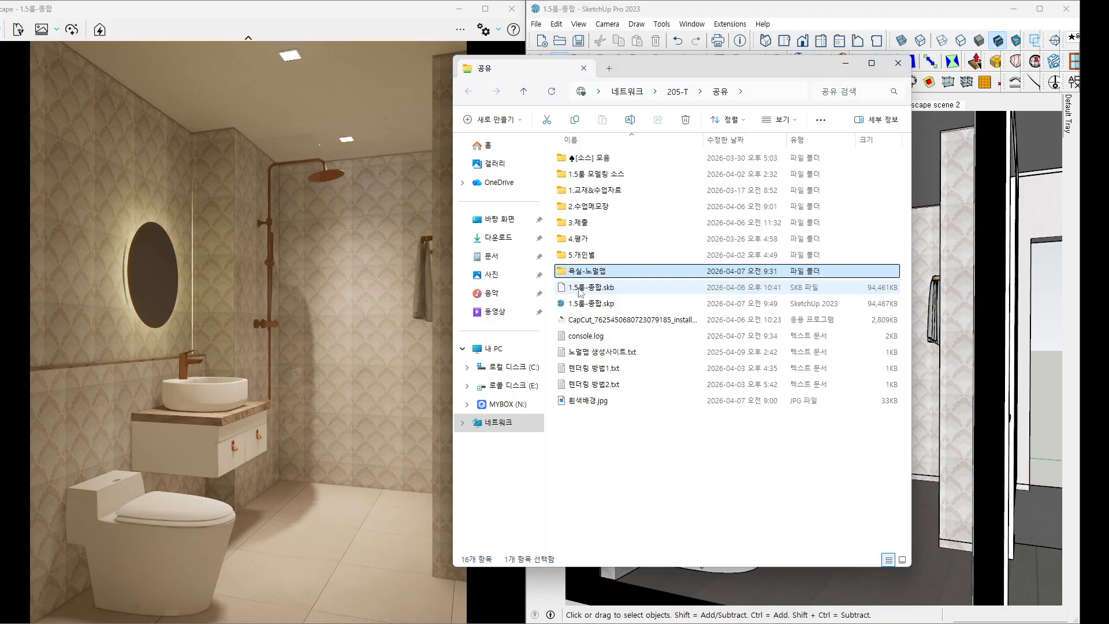
pyautogui.doubleClick(600, 272)
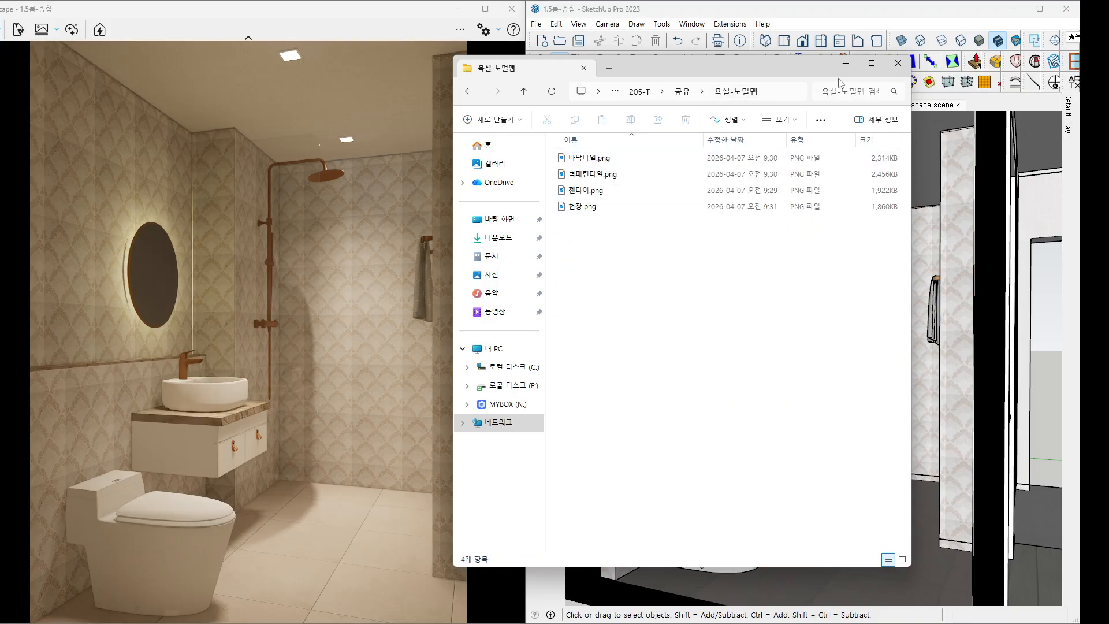
pyautogui.click(897, 62)
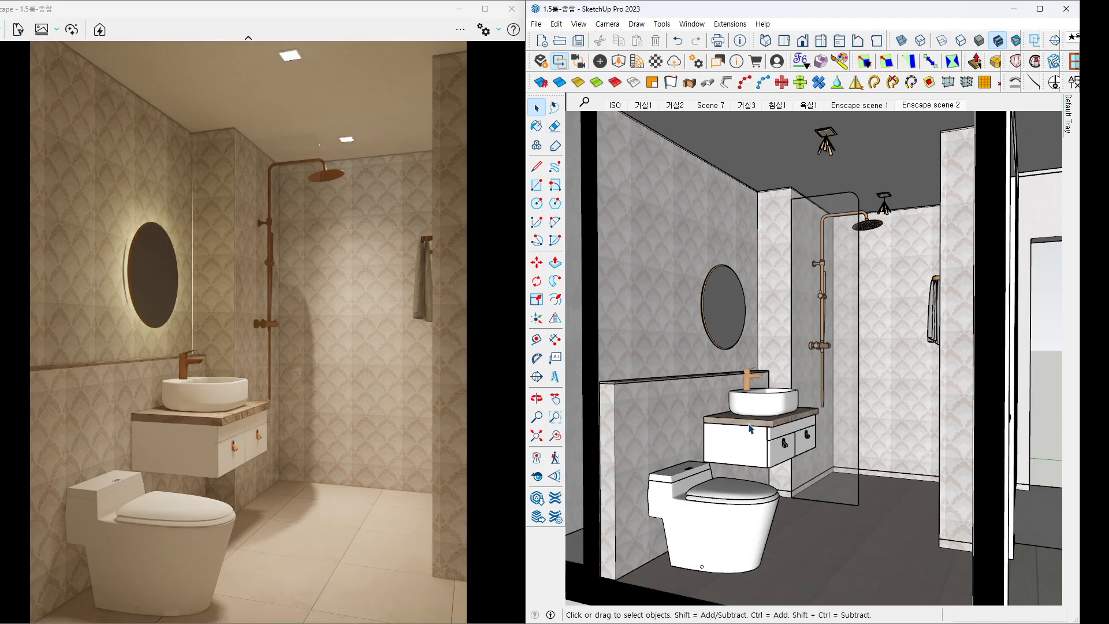
# Sample the round mirror's surface so that its Generic#2 material loads in the Enscape Material Editor.
pyautogui.scroll(1, 731, 314)
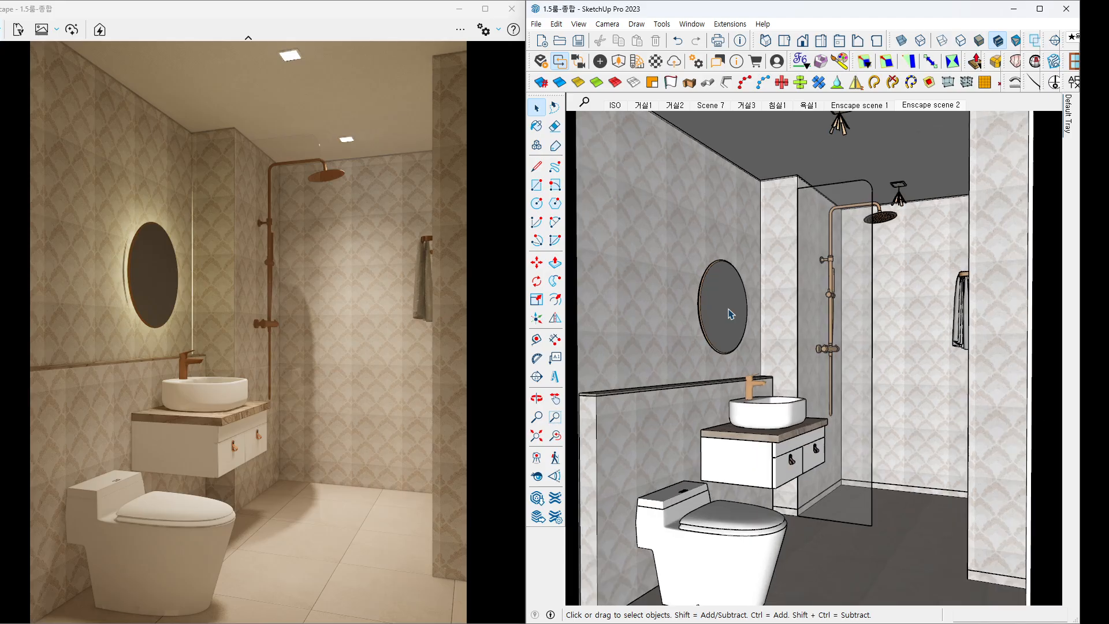
pyautogui.scroll(2, 730, 313)
pyautogui.moveTo(731, 315)
pyautogui.mouseDown(button='middle')
pyautogui.moveTo(624, 315)
pyautogui.moveTo(687, 330)
pyautogui.moveTo(719, 357)
pyautogui.mouseUp(button='middle')
pyautogui.press('space')
pyautogui.click(722, 358)
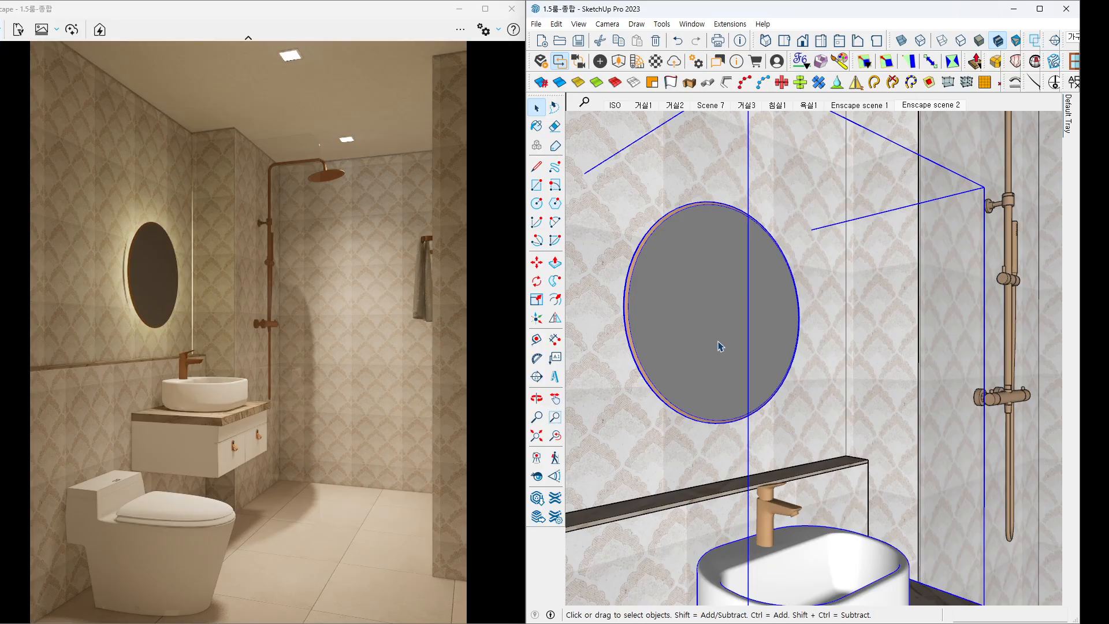
pyautogui.moveTo(1108, 96)
pyautogui.mouseDown()
pyautogui.moveTo(524, 148)
pyautogui.moveTo(509, 102)
pyautogui.moveTo(469, 100)
pyautogui.mouseUp()
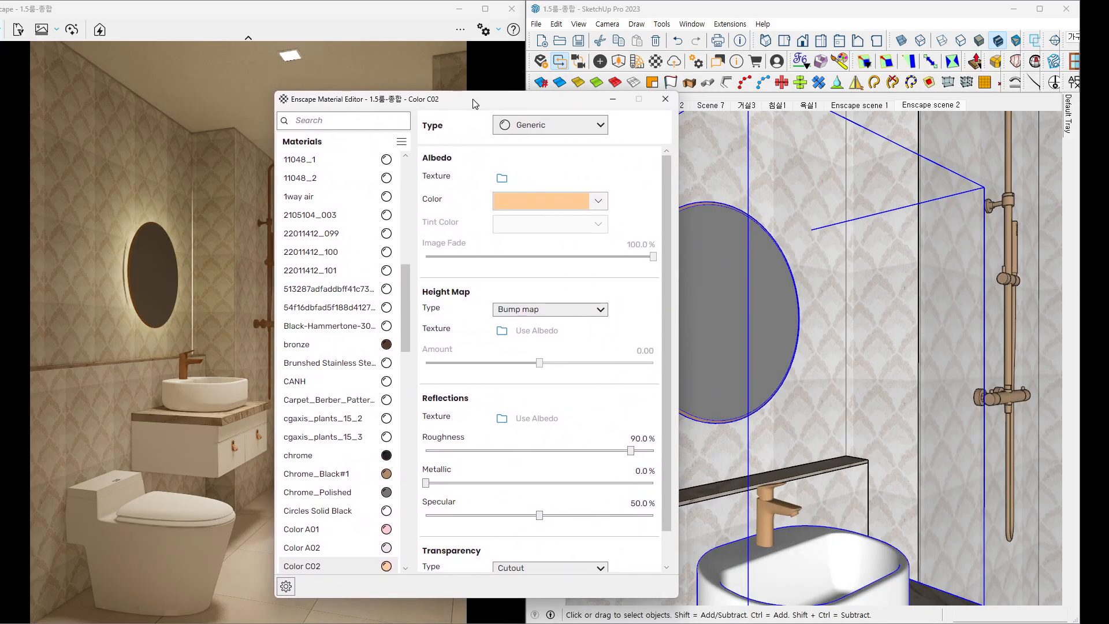
pyautogui.scroll(-1, 783, 289)
pyautogui.moveTo(783, 286)
pyautogui.mouseDown(button='middle')
pyautogui.moveTo(859, 289)
pyautogui.moveTo(817, 294)
pyautogui.mouseUp(button='middle')
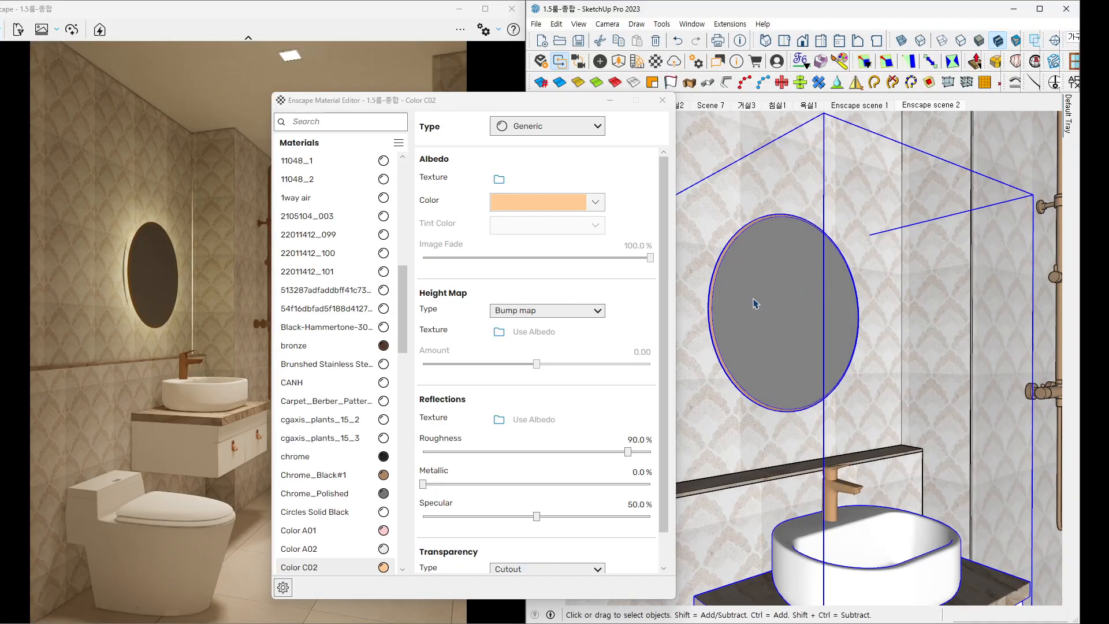
pyautogui.press('b')
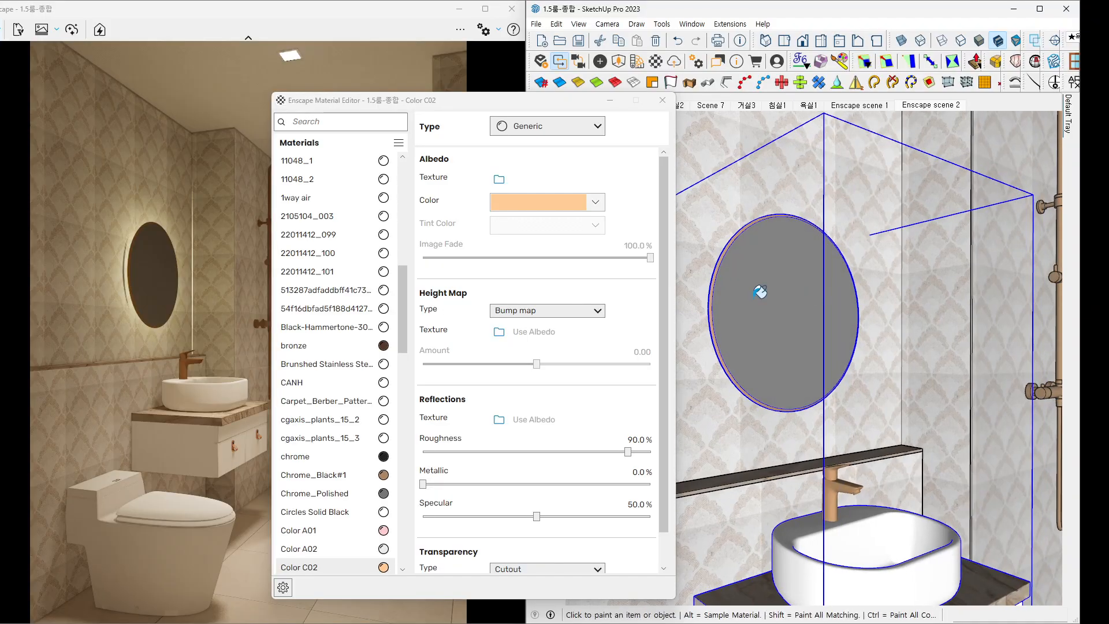
pyautogui.keyDown('alt'); pyautogui.click(760, 292); pyautogui.keyUp('alt')
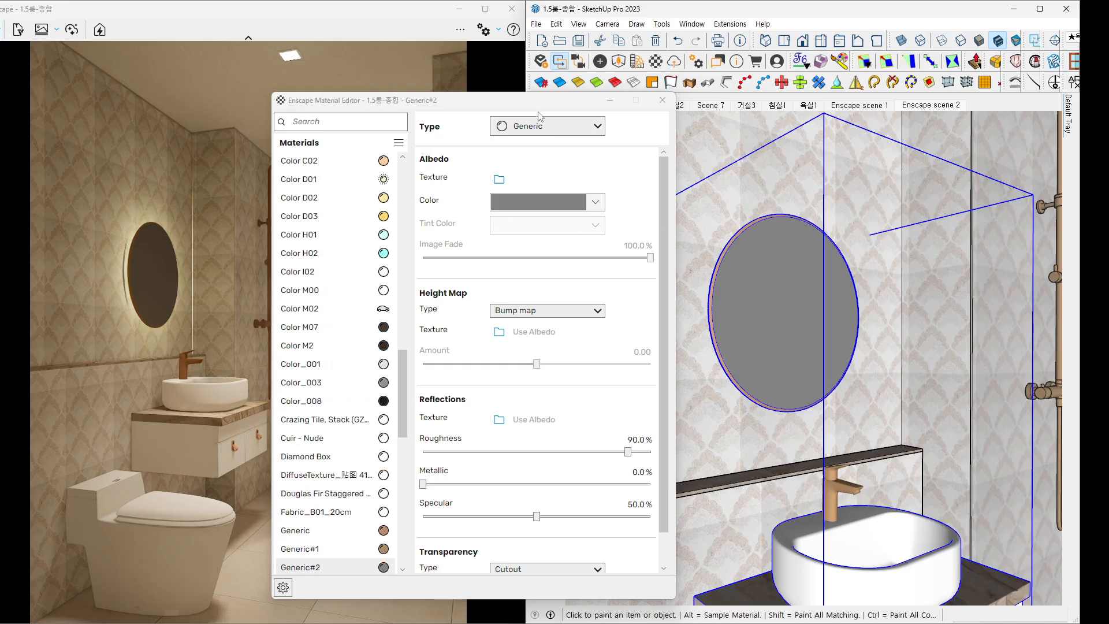
# Change the albedo color of the mirror's Generic#2 material to a lighter gray.
pyautogui.moveTo(539, 102); pyautogui.dragTo(649, 87)
pyautogui.click(704, 187)
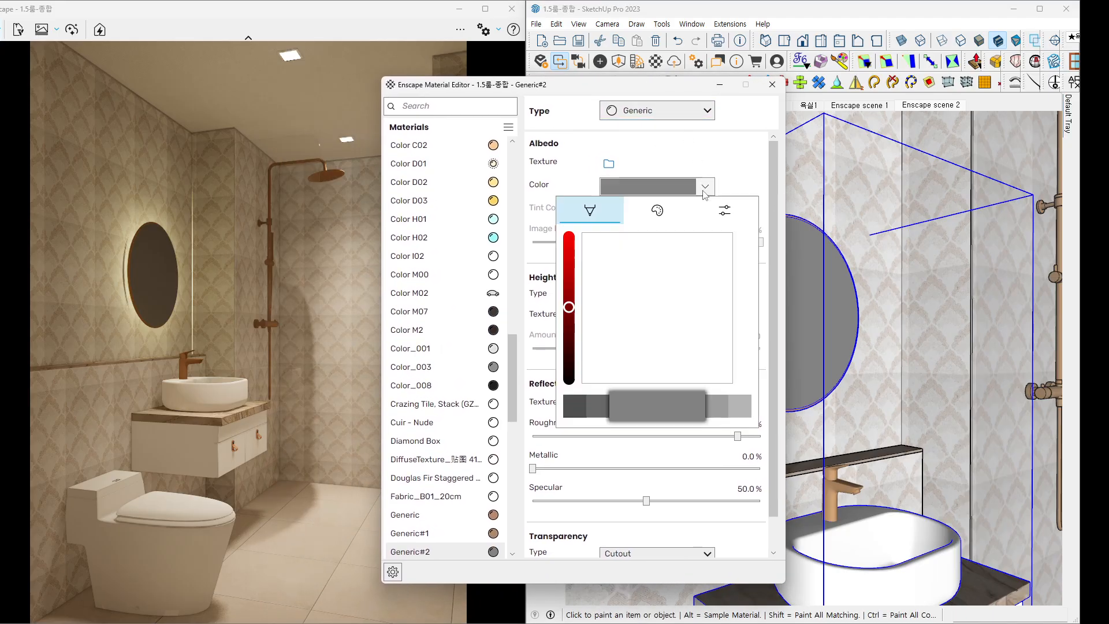
pyautogui.click(716, 411)
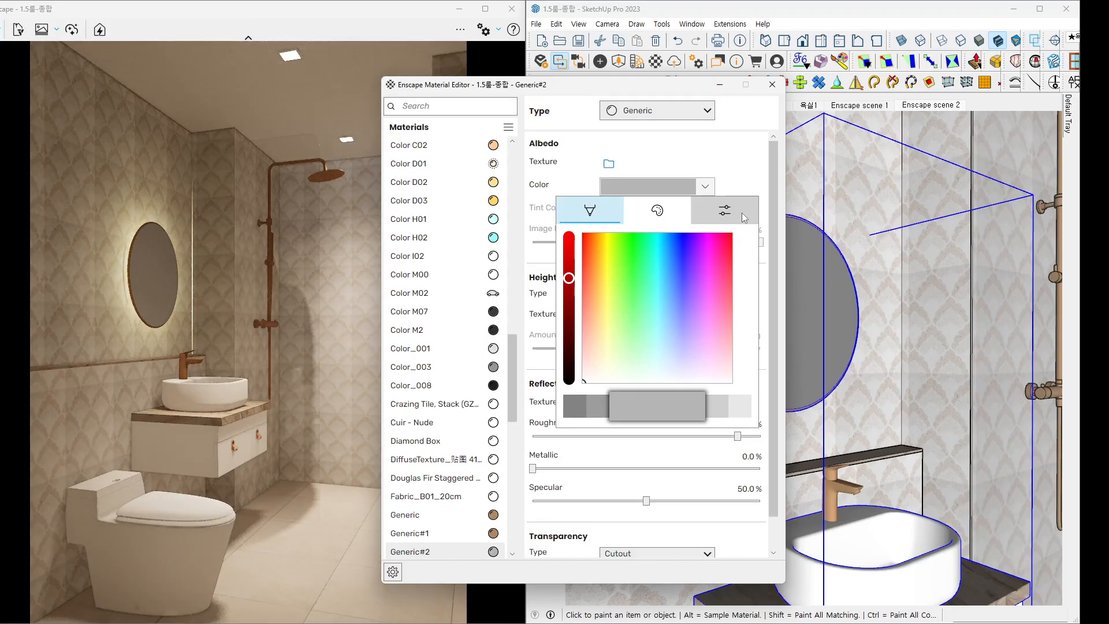
pyautogui.click(744, 166)
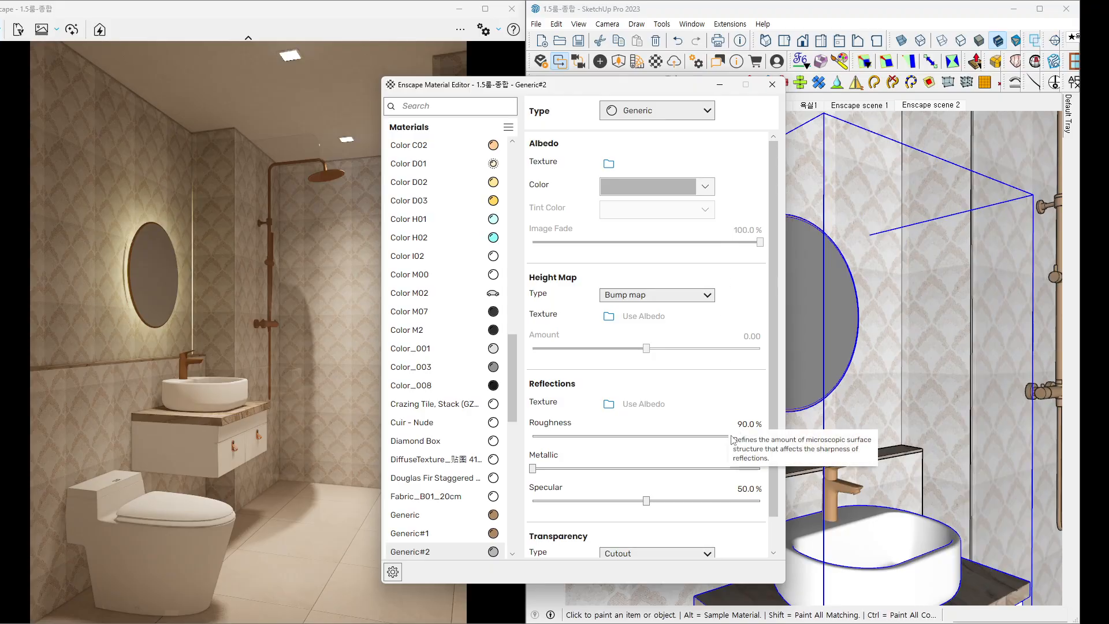
# Set the mirror material's roughness to 0 % and metallic to 100 %, and move the Material Editor off the model.
pyautogui.moveTo(676, 88); pyautogui.dragTo(680, 50)
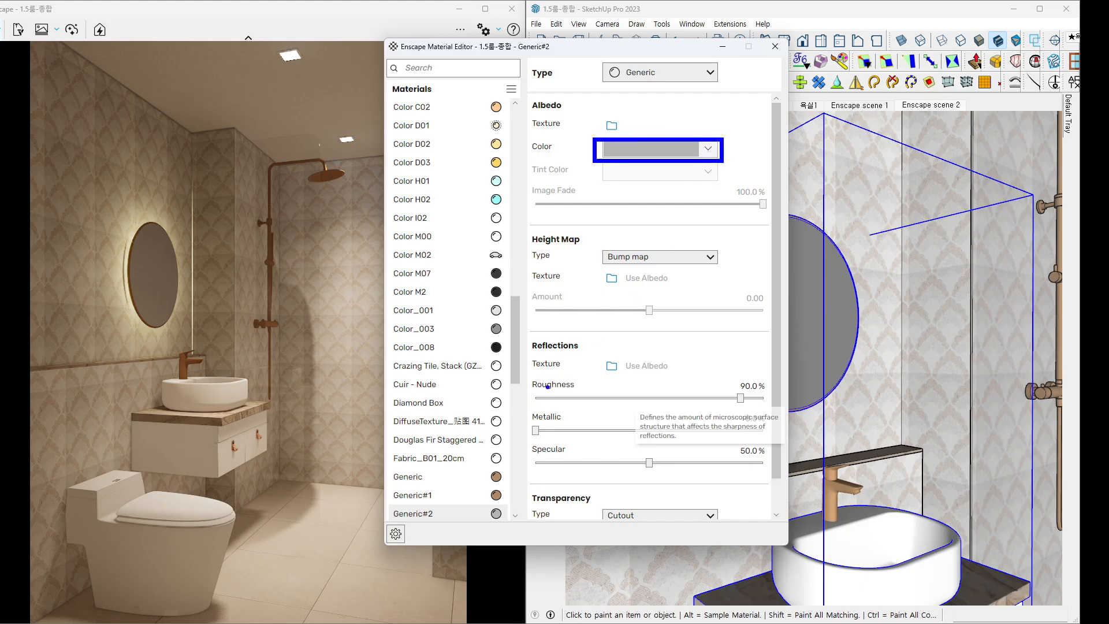
pyautogui.moveTo(545, 381)
pyautogui.mouseDown()
pyautogui.moveTo(555, 426)
pyautogui.moveTo(545, 444)
pyautogui.mouseUp()
pyautogui.moveTo(576, 416)
pyautogui.mouseDown()
pyautogui.moveTo(562, 442)
pyautogui.moveTo(588, 441)
pyautogui.moveTo(599, 422)
pyautogui.mouseUp()
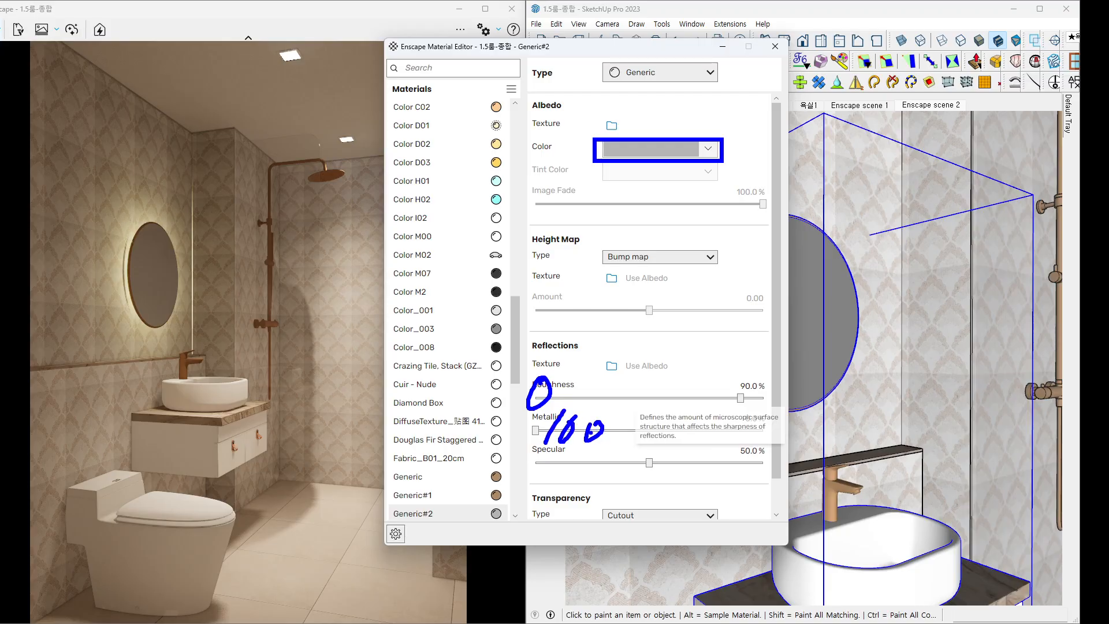
pyautogui.press('Escape')
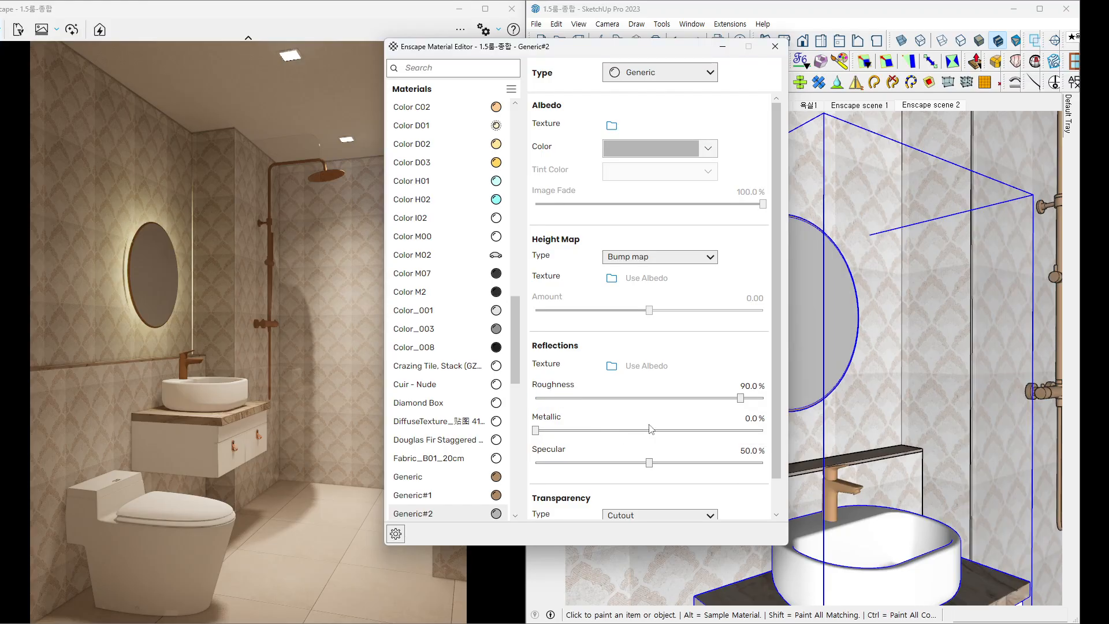
pyautogui.click(741, 399)
pyautogui.moveTo(741, 399); pyautogui.dragTo(536, 399)
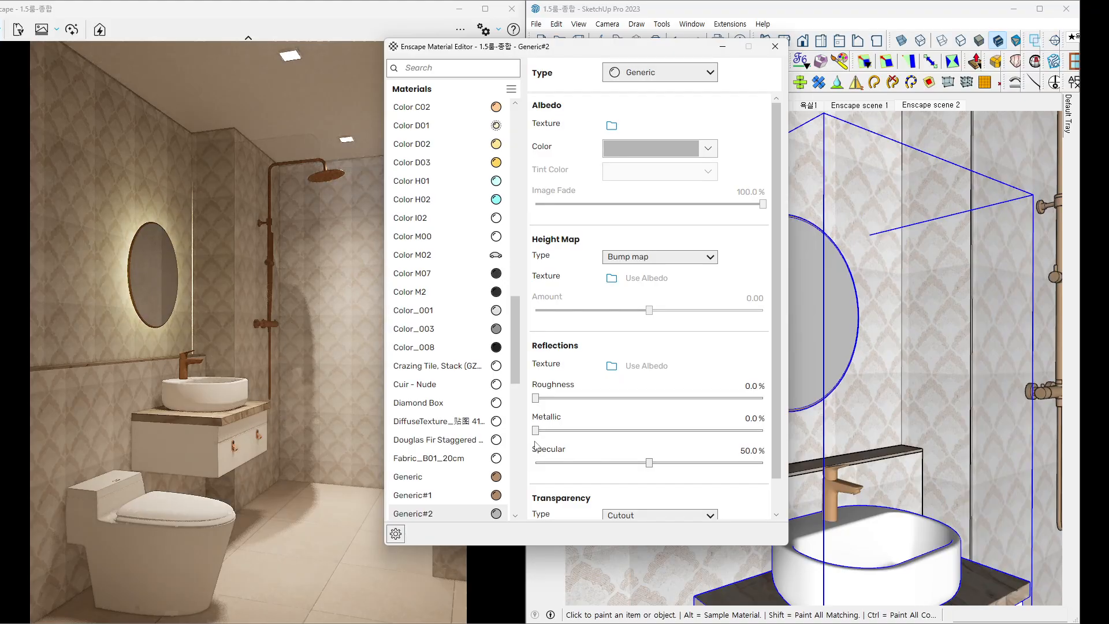
pyautogui.moveTo(536, 430); pyautogui.dragTo(770, 437)
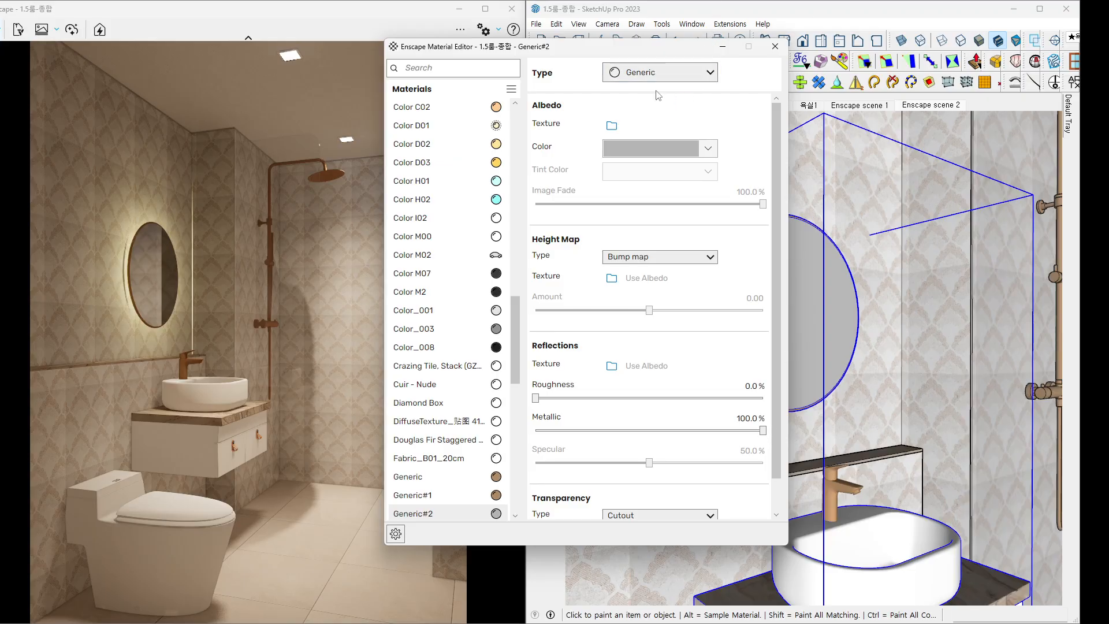
pyautogui.moveTo(631, 54)
pyautogui.mouseDown()
pyautogui.moveTo(700, 57)
pyautogui.moveTo(548, 64)
pyautogui.moveTo(1106, 78)
pyautogui.mouseUp()
# Sample the basin faucet's surface so its Generic material loads in the Enscape Material Editor, keeping the editor clear of the faucet.
pyautogui.press('space')
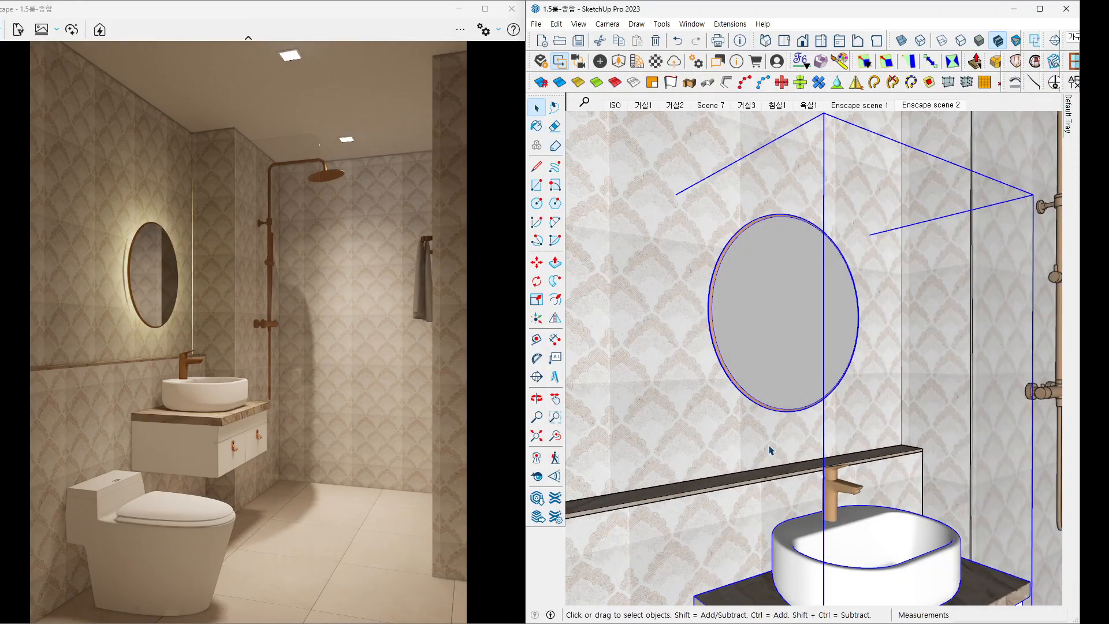
pyautogui.moveTo(768, 453)
pyautogui.mouseDown(button='middle')
pyautogui.moveTo(792, 458)
pyautogui.moveTo(738, 385)
pyautogui.mouseUp(button='middle')
pyautogui.scroll(3, 774, 402)
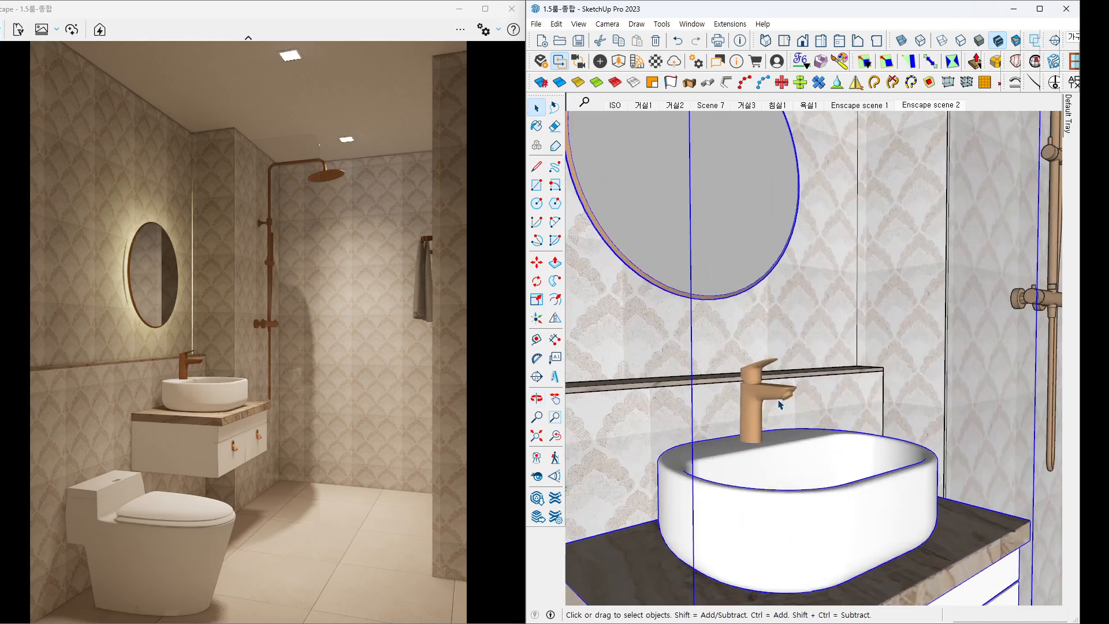
pyautogui.scroll(2, 788, 407)
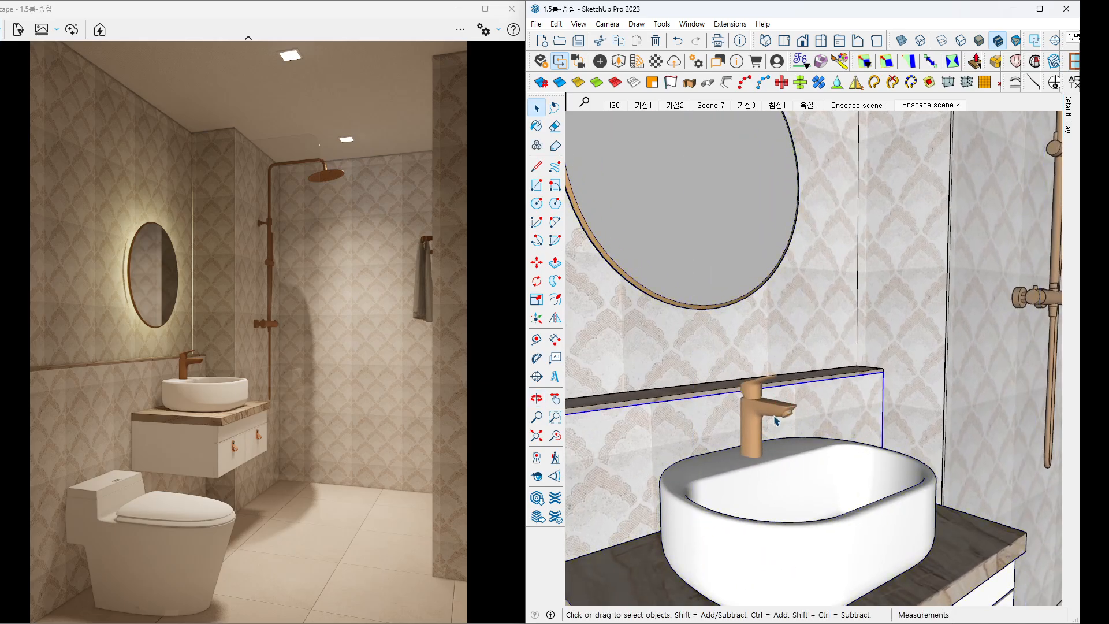
pyautogui.moveTo(786, 409); pyautogui.dragTo(769, 408, button='middle')
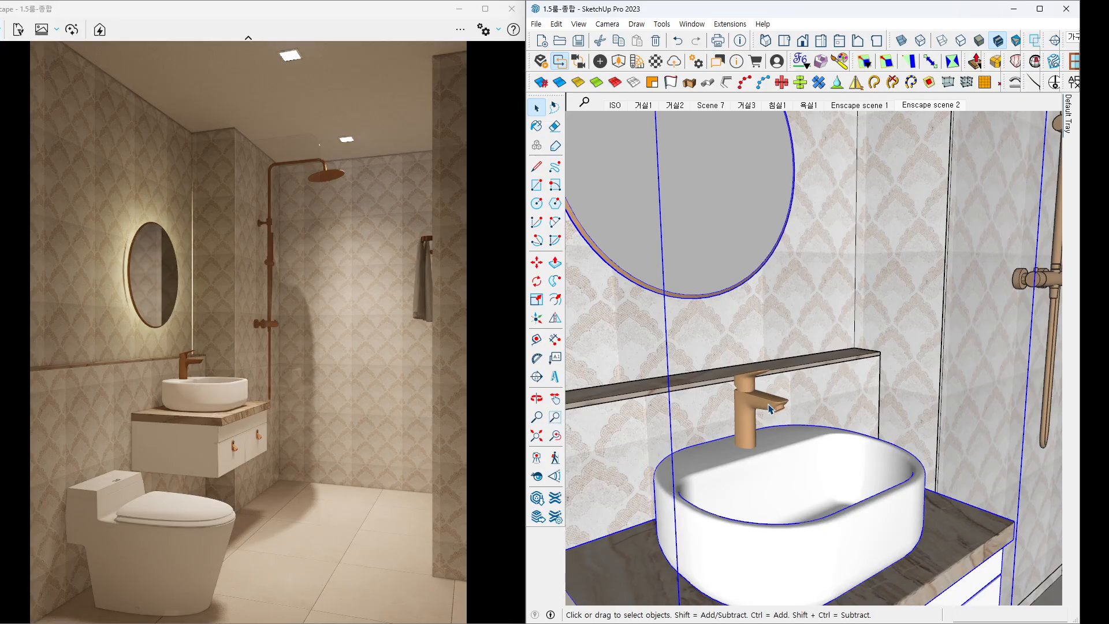
pyautogui.moveTo(1108, 65); pyautogui.dragTo(559, 49)
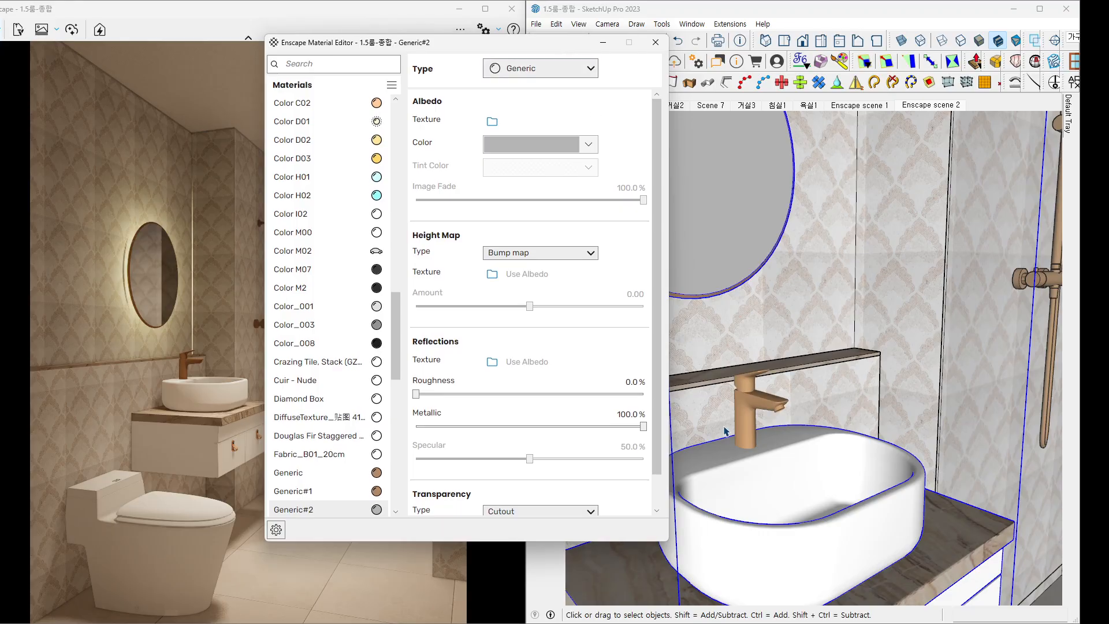
pyautogui.press('b')
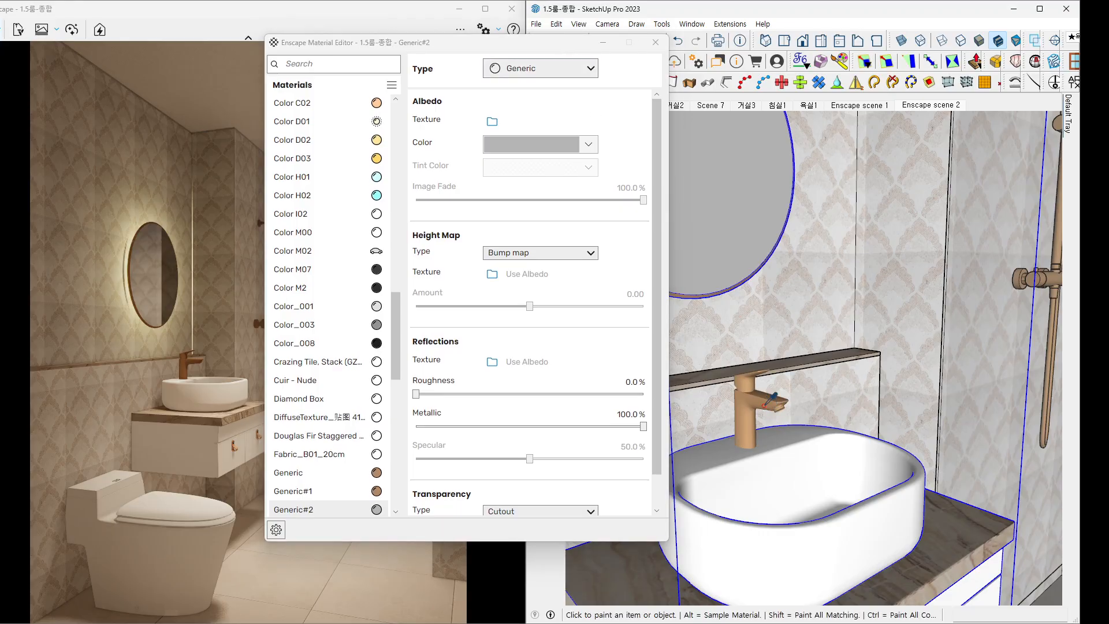
pyautogui.keyDown('alt'); pyautogui.click(767, 399); pyautogui.keyUp('alt')
pyautogui.moveTo(535, 43); pyautogui.dragTo(676, 38)
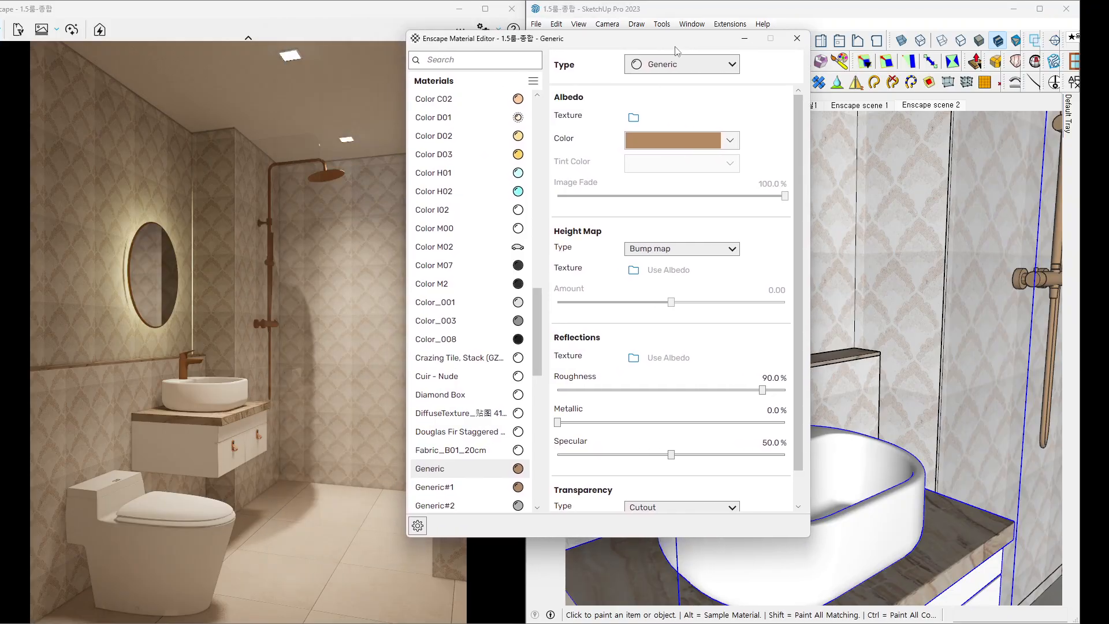
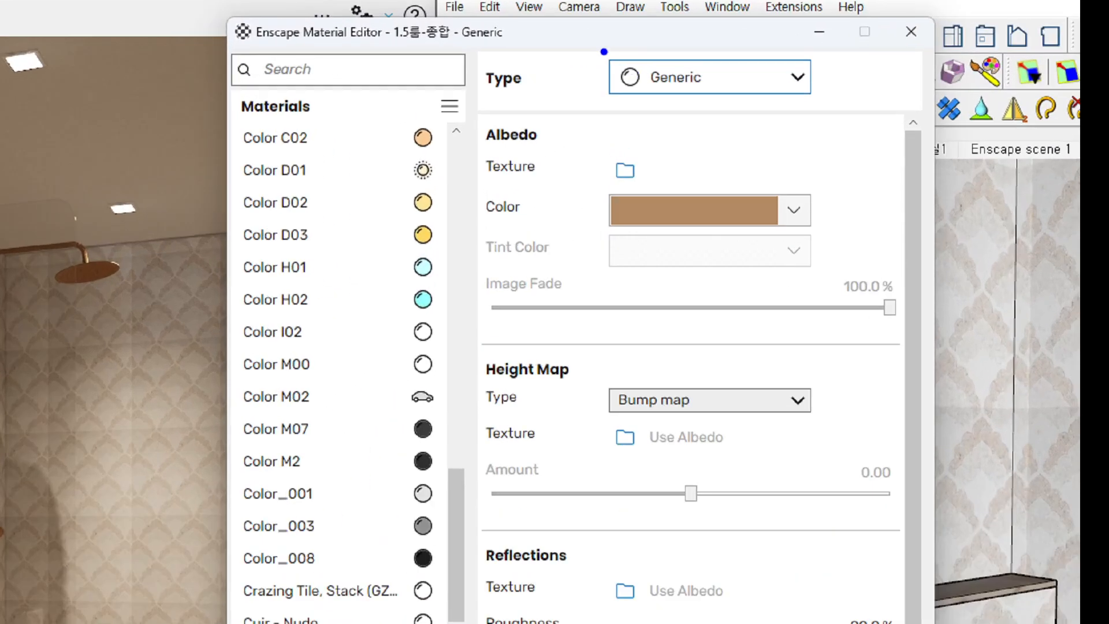
# Try the Clearcoat type on the faucet's Generic material and examine the faucet up close in the render.
pyautogui.moveTo(604, 52)
pyautogui.mouseDown()
pyautogui.moveTo(860, 43)
pyautogui.moveTo(579, 105)
pyautogui.moveTo(607, 50)
pyautogui.mouseUp()
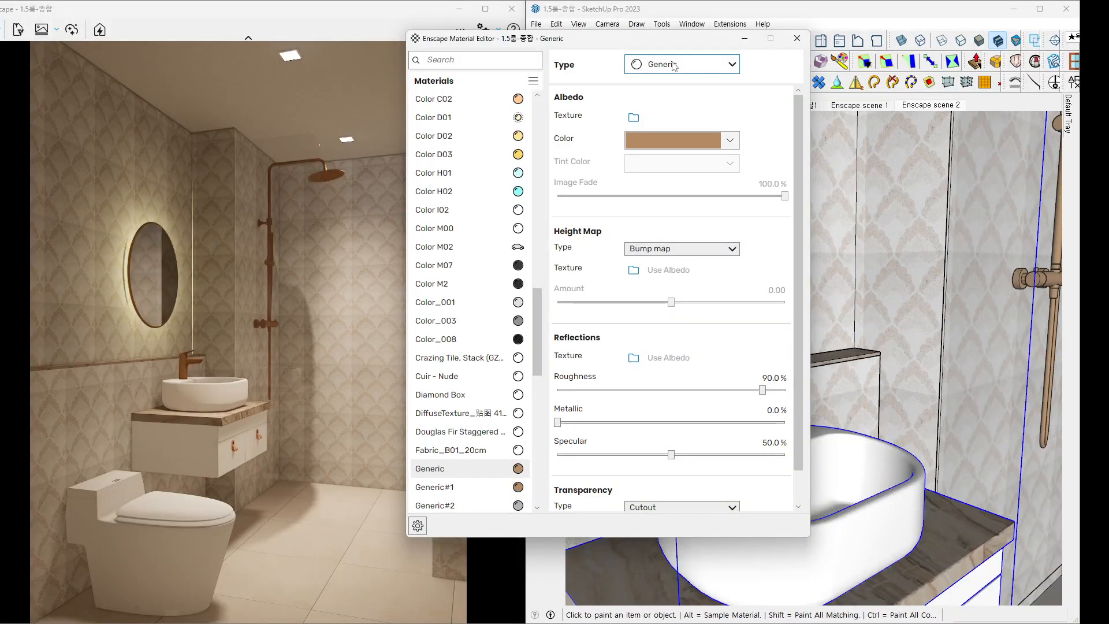
pyautogui.click(693, 77)
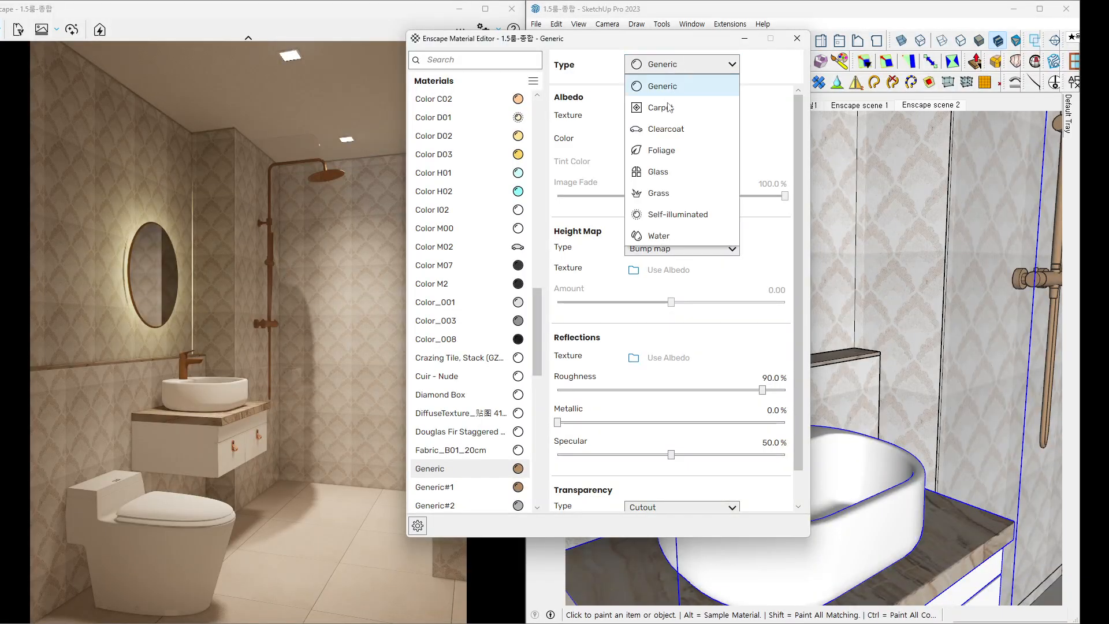
pyautogui.click(666, 132)
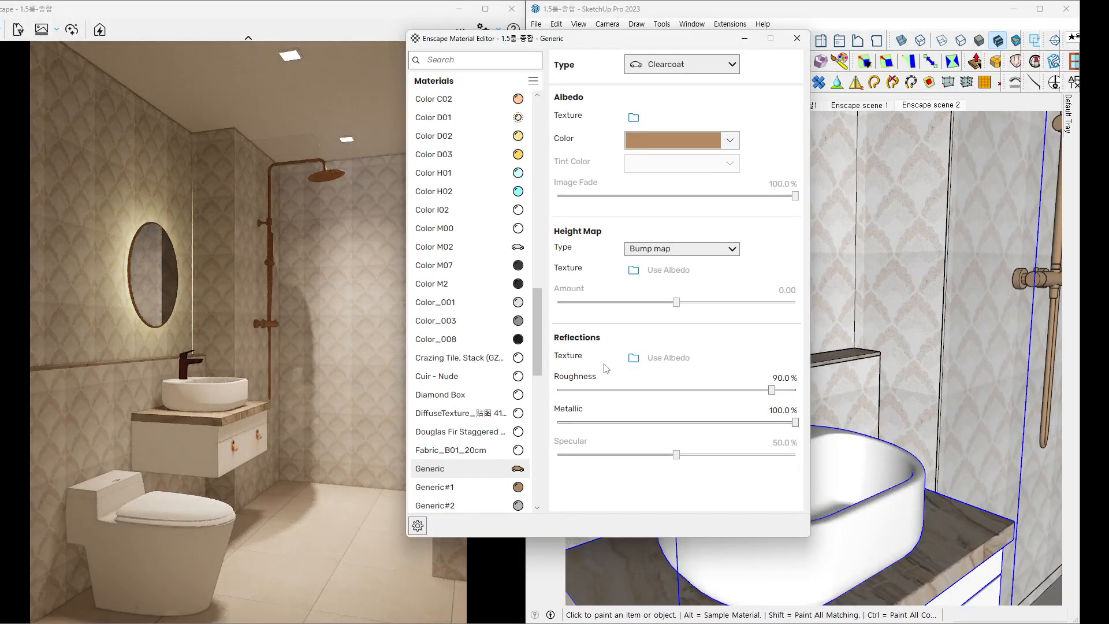
pyautogui.click(179, 378)
pyautogui.moveTo(179, 376); pyautogui.dragTo(171, 393, button='right')
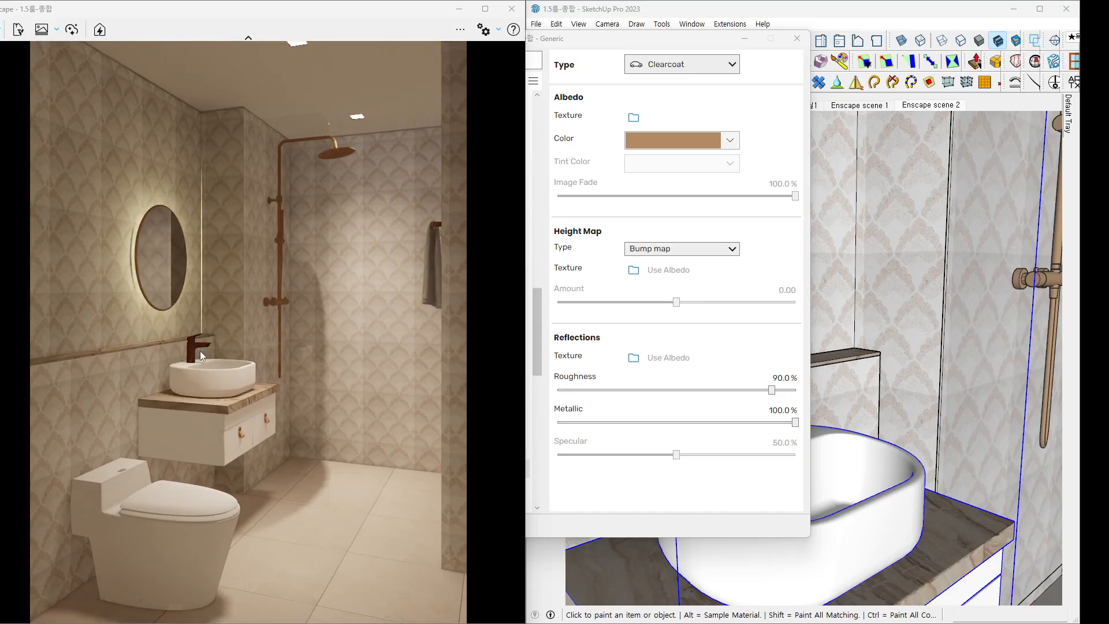
pyautogui.scroll(5, 199, 351)
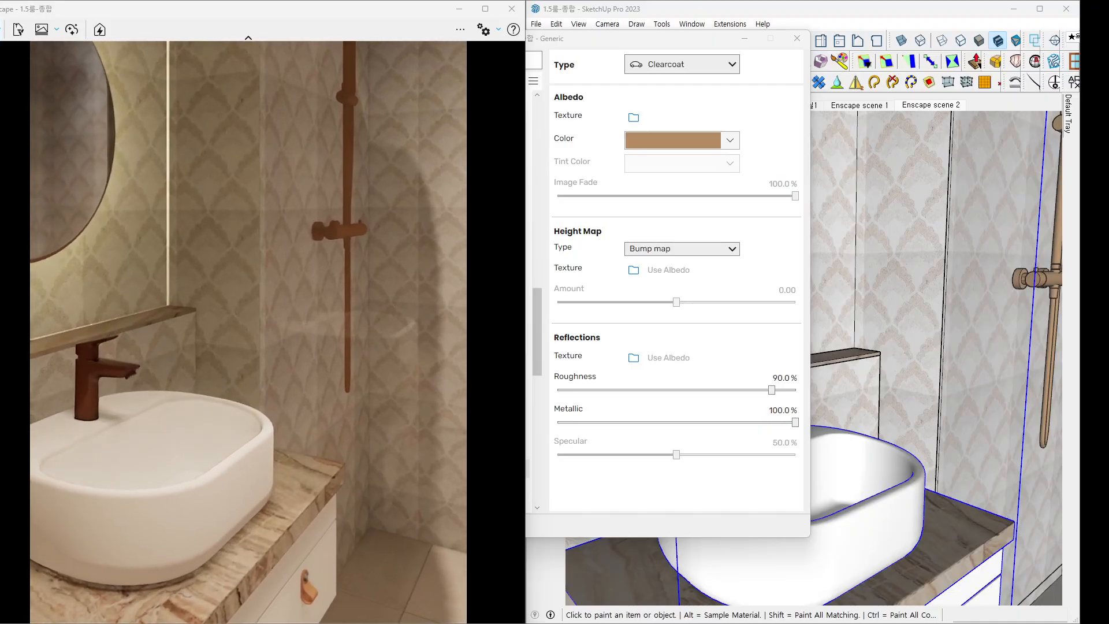
pyautogui.moveTo(140, 384); pyautogui.dragTo(264, 380, button='right')
pyautogui.moveTo(384, 389)
pyautogui.mouseDown(button='right')
pyautogui.moveTo(253, 413)
pyautogui.moveTo(277, 405)
pyautogui.moveTo(280, 390)
pyautogui.moveTo(302, 404)
pyautogui.mouseUp(button='right')
pyautogui.scroll(-3, 191, 413)
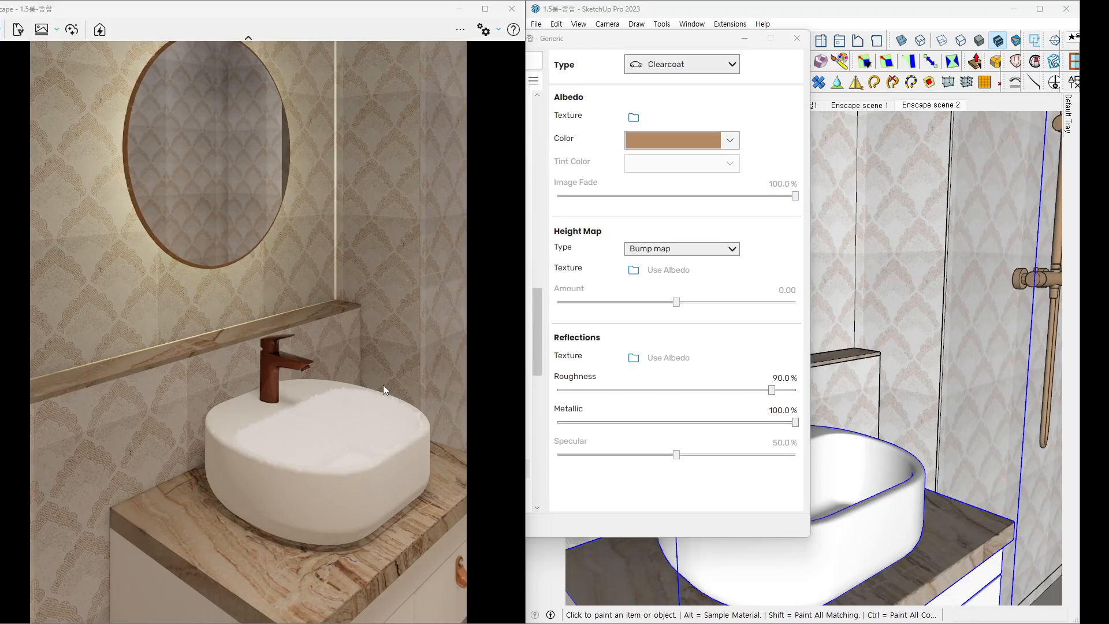
# Lower the Clearcoat faucet material's metallic to 65.8 % and check the faucet in the render.
pyautogui.moveTo(687, 39); pyautogui.dragTo(731, 26)
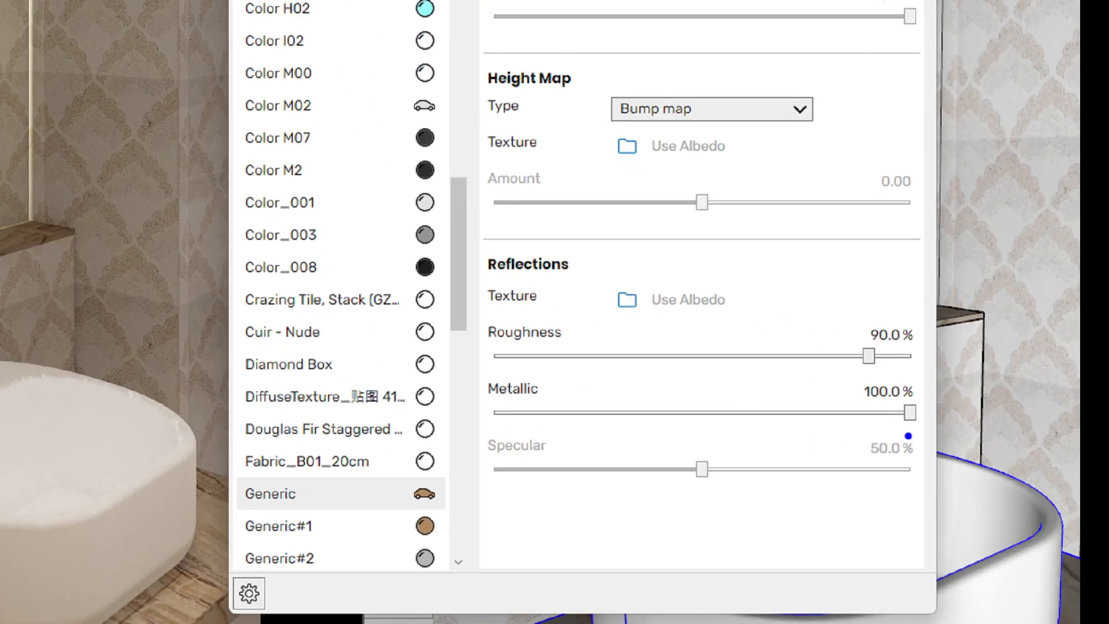
pyautogui.moveTo(839, 423)
pyautogui.mouseDown()
pyautogui.moveTo(807, 425)
pyautogui.moveTo(791, 404)
pyautogui.moveTo(915, 384)
pyautogui.moveTo(931, 415)
pyautogui.moveTo(870, 438)
pyautogui.mouseUp()
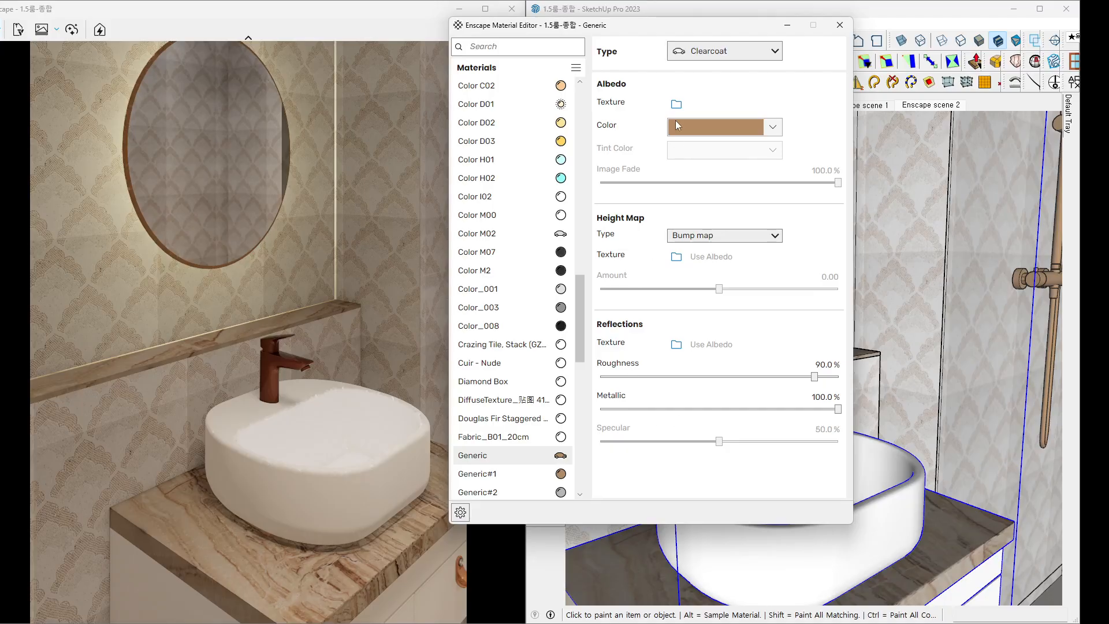
pyautogui.moveTo(719, 56)
pyautogui.moveTo(719, 59)
pyautogui.mouseDown()
pyautogui.moveTo(671, 69)
pyautogui.moveTo(719, 29)
pyautogui.moveTo(727, 60)
pyautogui.mouseUp()
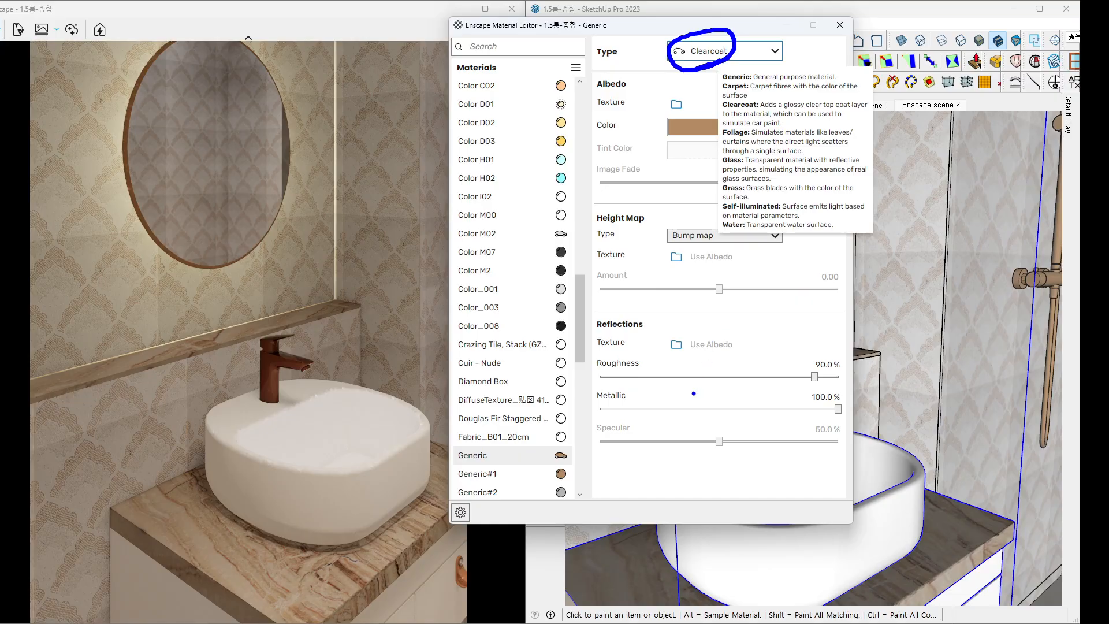
pyautogui.moveTo(694, 393)
pyautogui.mouseDown()
pyautogui.moveTo(706, 406)
pyautogui.moveTo(732, 389)
pyautogui.mouseUp()
pyautogui.press('Escape')
pyautogui.moveTo(838, 409); pyautogui.dragTo(757, 409)
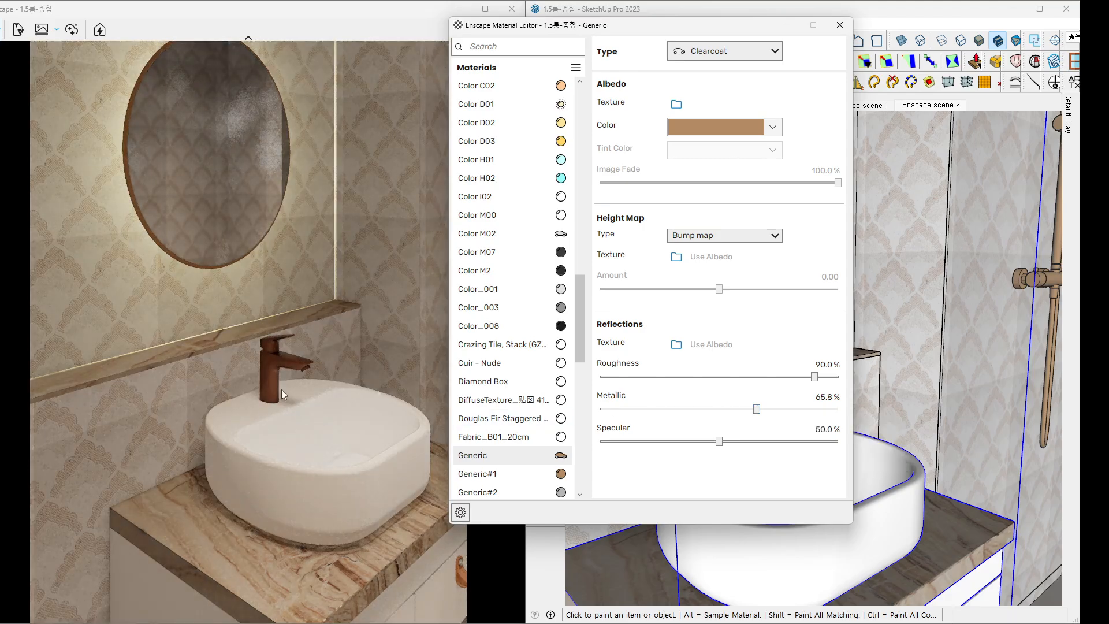
pyautogui.click(282, 387)
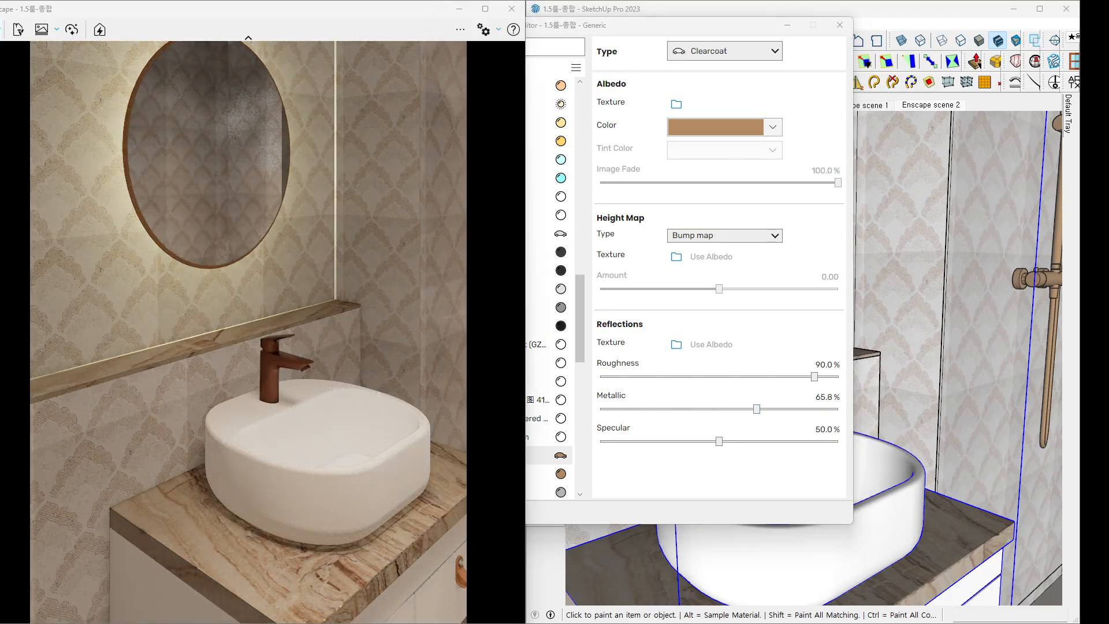
pyautogui.moveTo(282, 387)
pyautogui.mouseDown(button='right')
pyautogui.moveTo(274, 443)
pyautogui.moveTo(283, 388)
pyautogui.mouseUp(button='right')
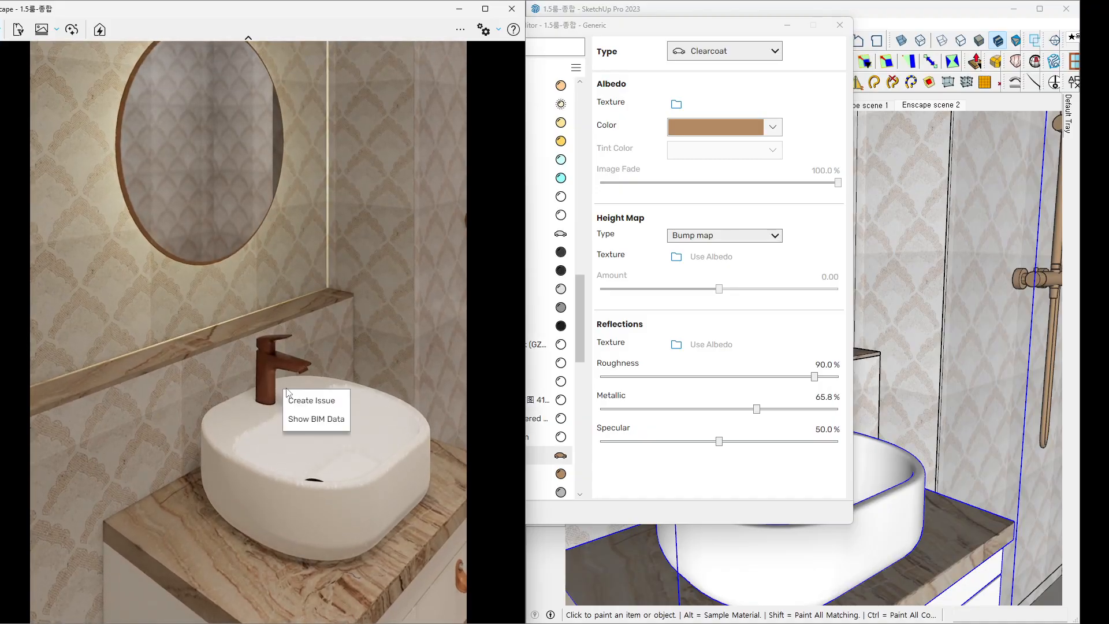
# Set the faucet material's roughness to 40 % and inspect its reflections up close in the render.
pyautogui.hotkey('ctrl', '1')
pyautogui.click(817, 377)
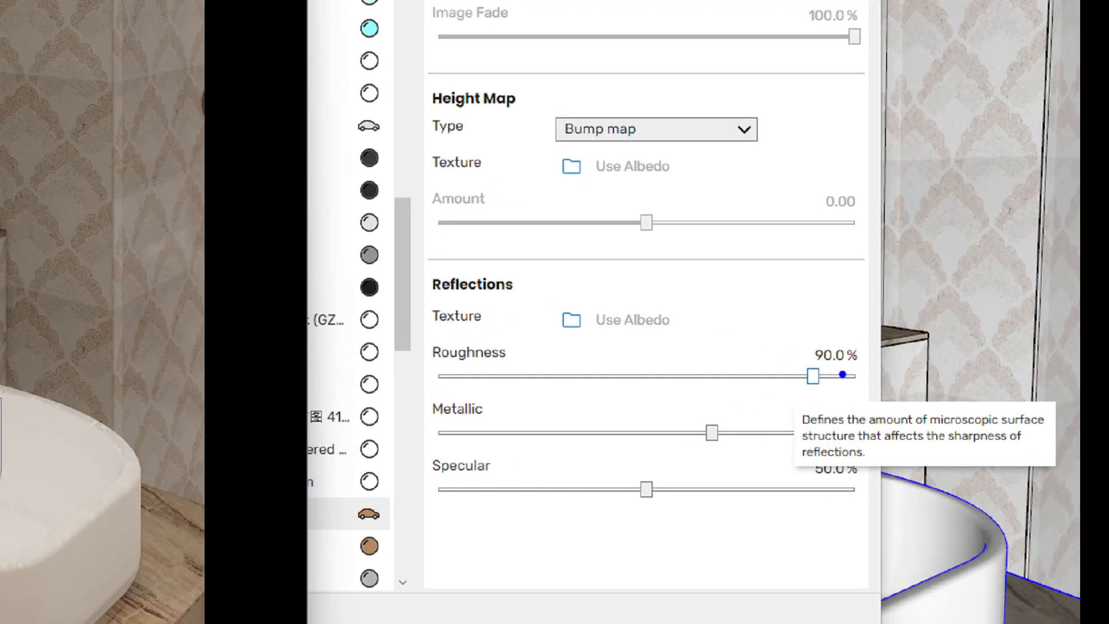
pyautogui.moveTo(861, 369)
pyautogui.mouseDown()
pyautogui.moveTo(818, 376)
pyautogui.moveTo(794, 332)
pyautogui.moveTo(860, 361)
pyautogui.moveTo(810, 386)
pyautogui.mouseUp()
pyautogui.press('Escape')
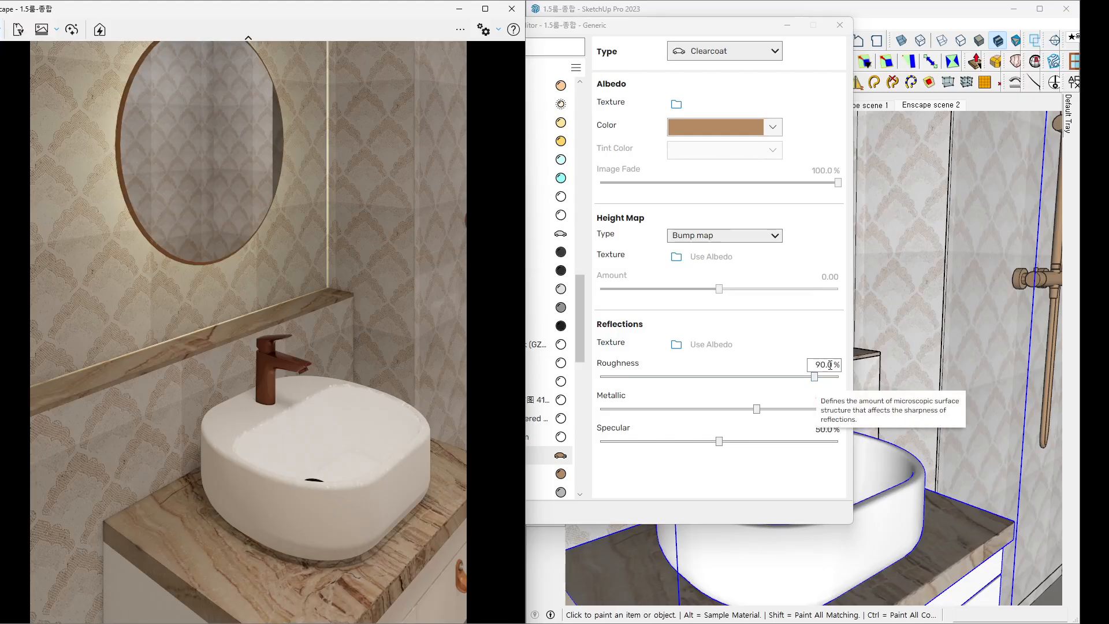
pyautogui.click(833, 364)
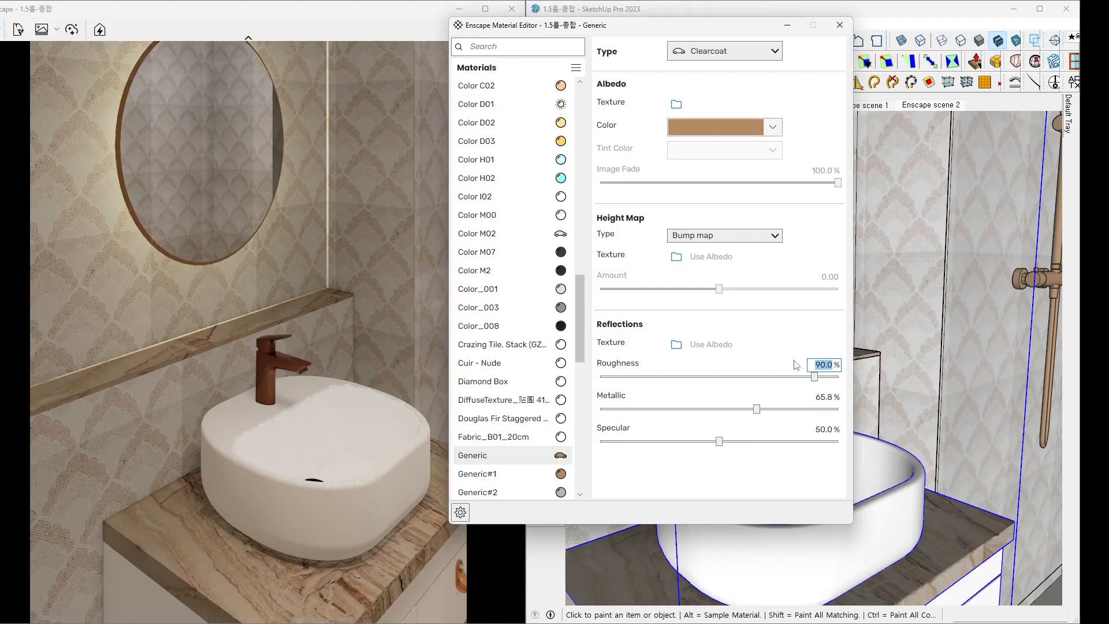
pyautogui.write('40')
pyautogui.press('Return')
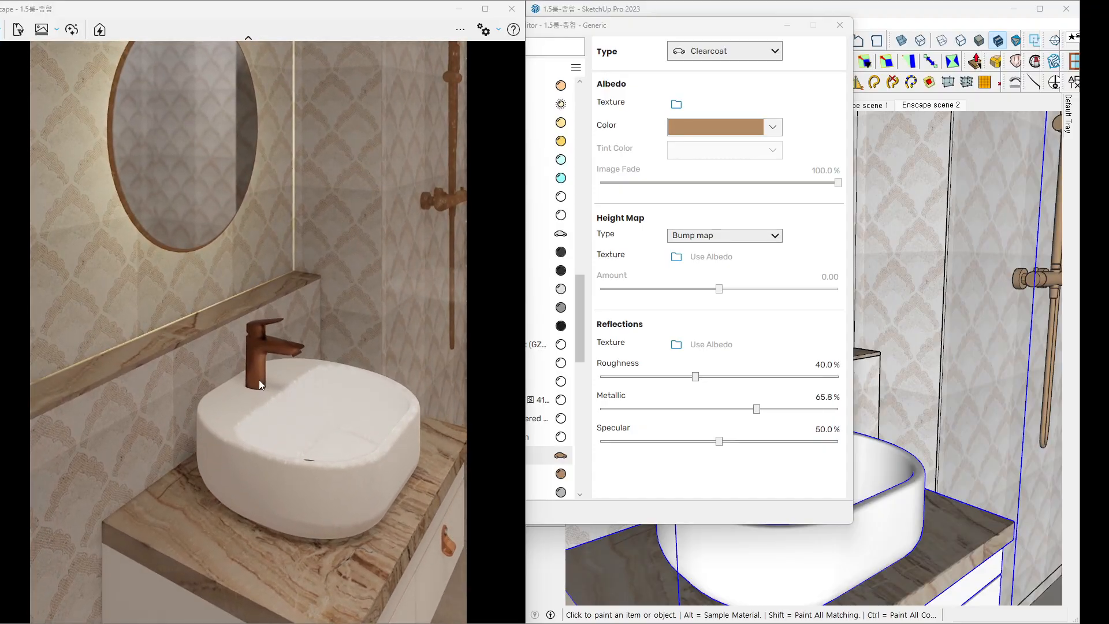
pyautogui.scroll(5, 260, 379)
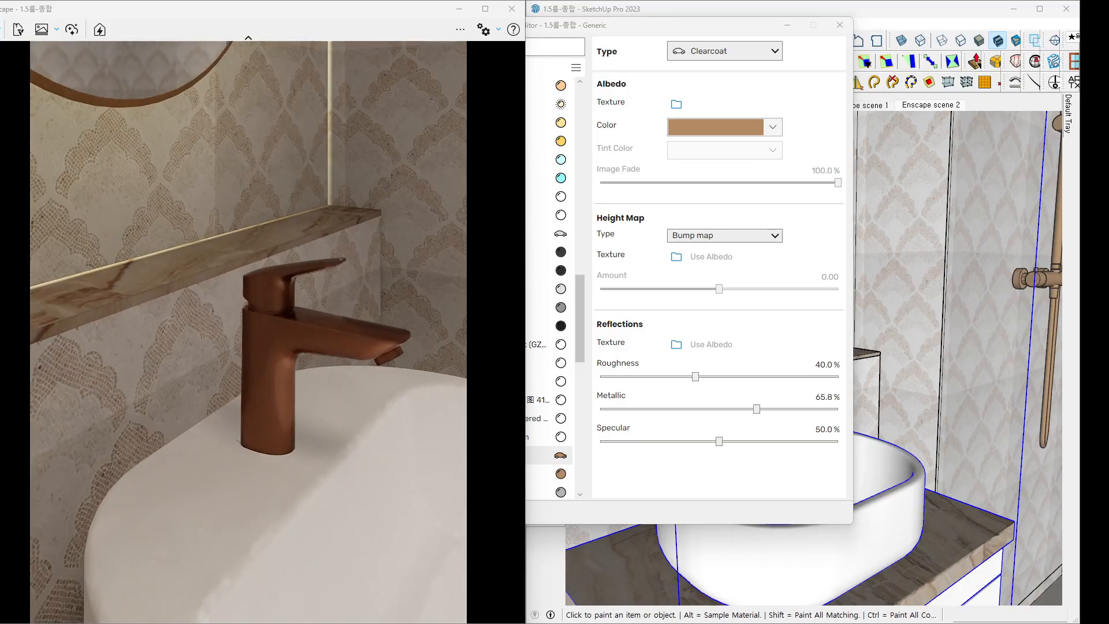
pyautogui.moveTo(260, 379); pyautogui.dragTo(208, 411, button='right')
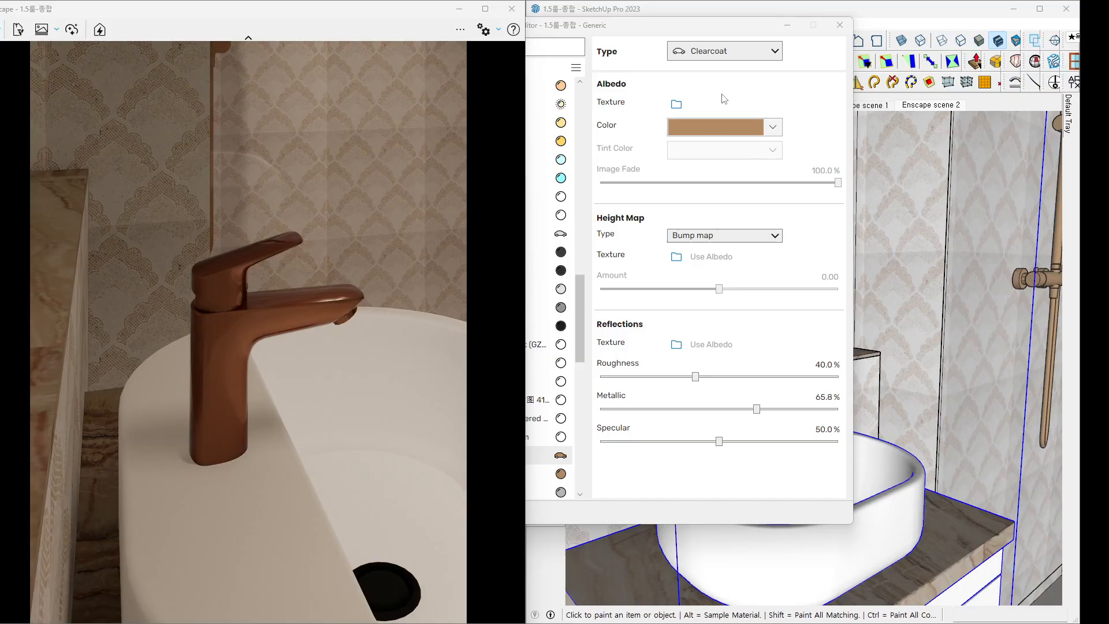
# Switch the faucet material's type back to Generic and view the faucet from another angle in the render.
pyautogui.click(697, 60)
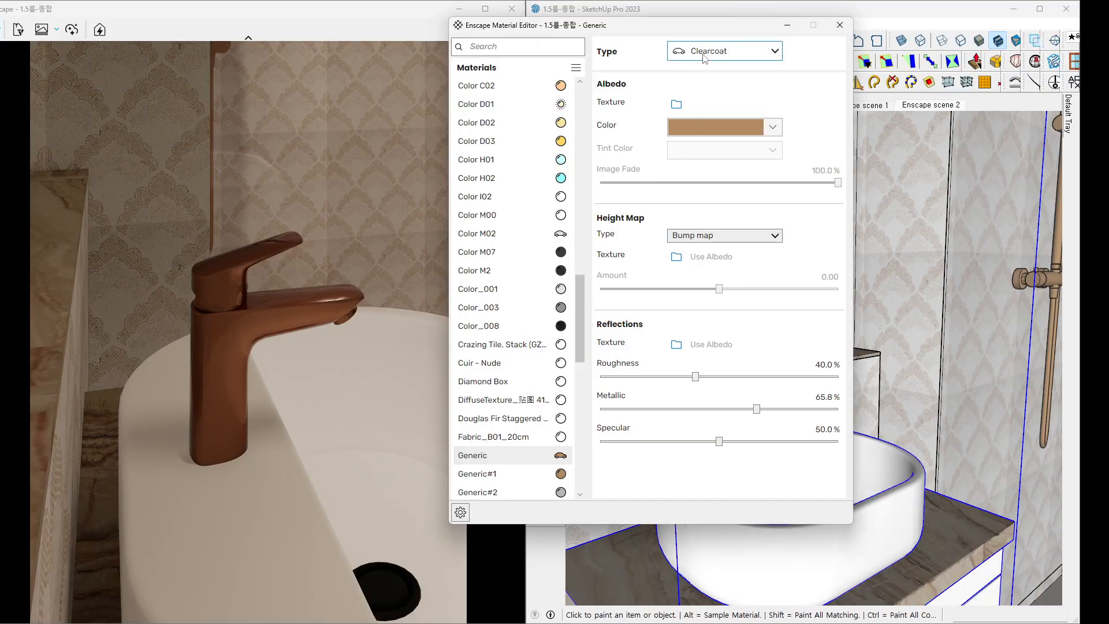
pyautogui.click(706, 74)
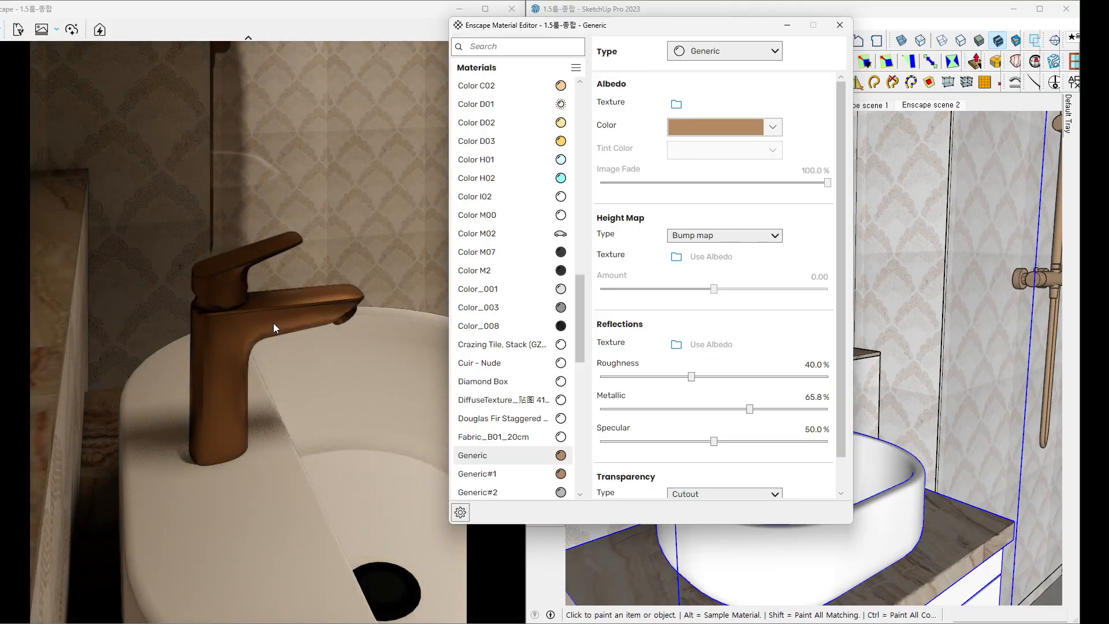
pyautogui.click(276, 322)
pyautogui.moveTo(276, 322)
pyautogui.mouseDown(button='right')
pyautogui.moveTo(191, 337)
pyautogui.moveTo(186, 324)
pyautogui.moveTo(279, 279)
pyautogui.moveTo(317, 353)
pyautogui.moveTo(261, 308)
pyautogui.mouseUp(button='right')
# Try a metallic value of 100 % on the faucet material and check the faucet in the render.
pyautogui.click(748, 410)
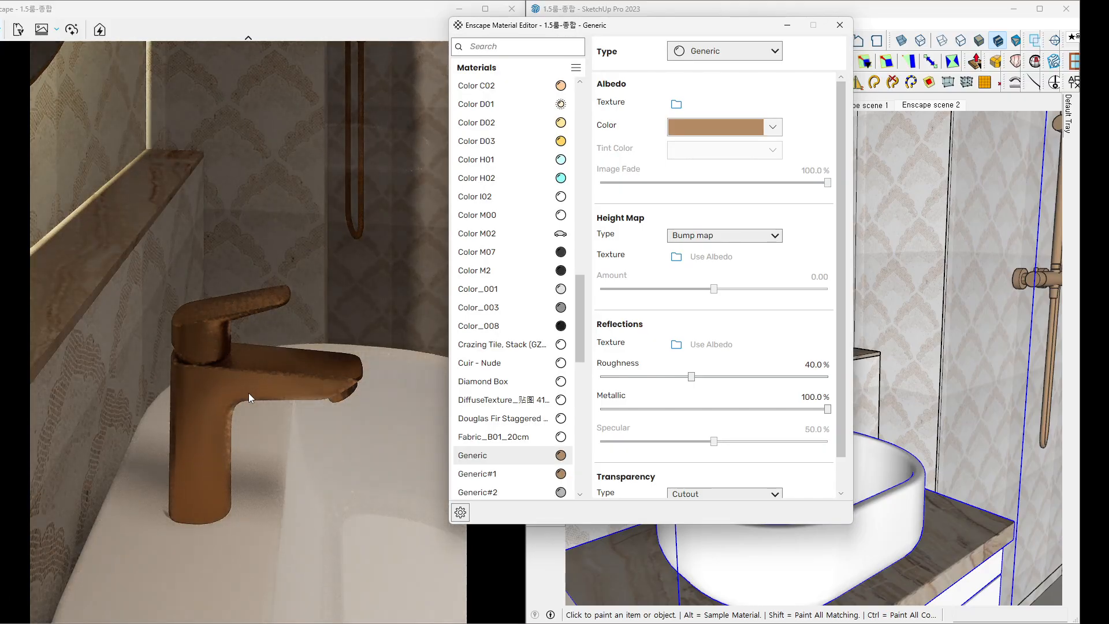
pyautogui.click(249, 393)
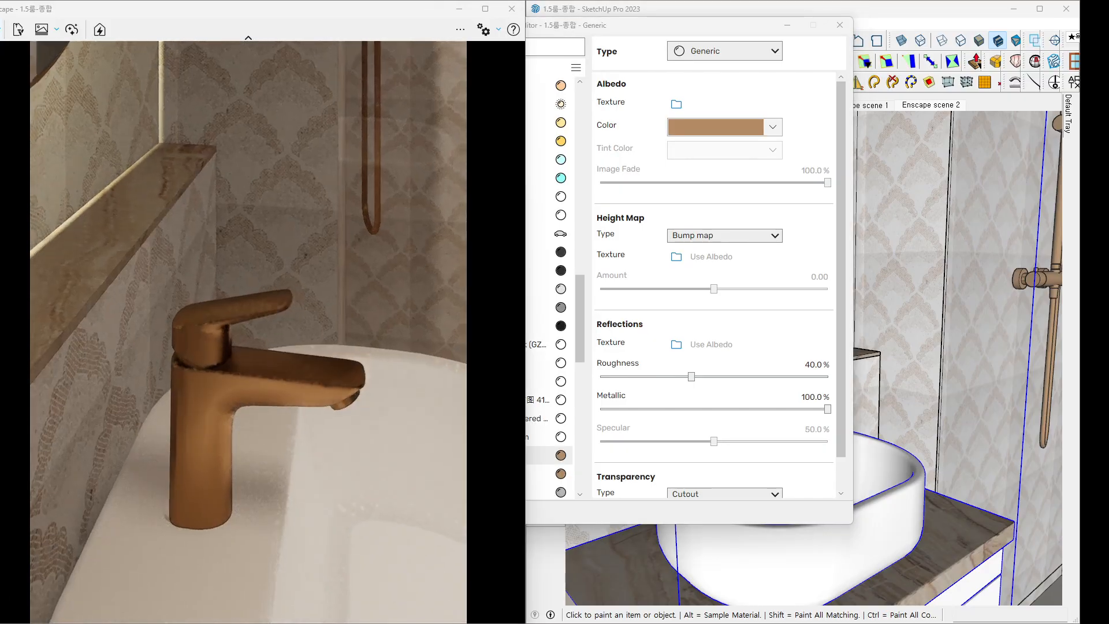
pyautogui.moveTo(248, 393); pyautogui.dragTo(226, 402, button='right')
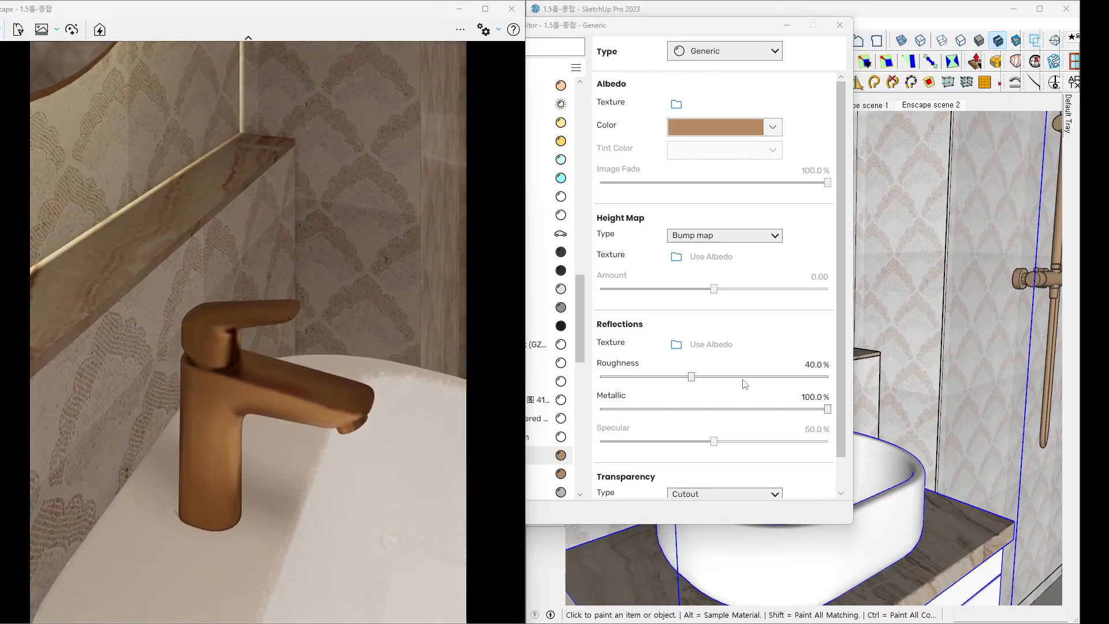
# Reduce the faucet material's metallic to 75.1 % and inspect the faucet from several angles in the render.
pyautogui.click(828, 411)
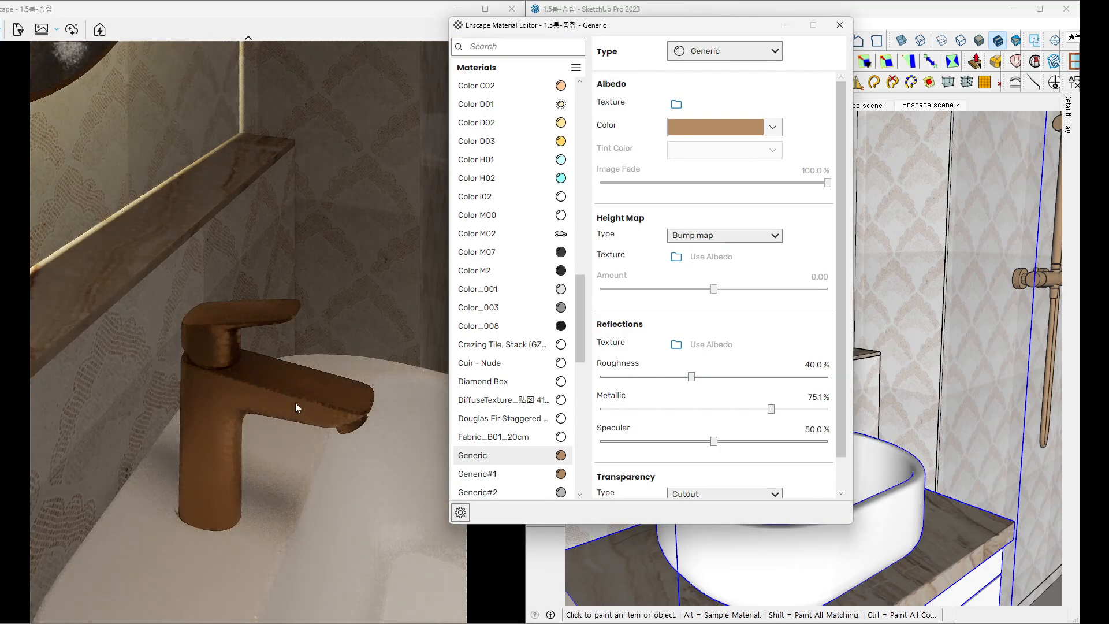
pyautogui.moveTo(295, 403)
pyautogui.mouseDown(button='right')
pyautogui.moveTo(271, 418)
pyautogui.moveTo(228, 375)
pyautogui.moveTo(288, 401)
pyautogui.mouseUp(button='right')
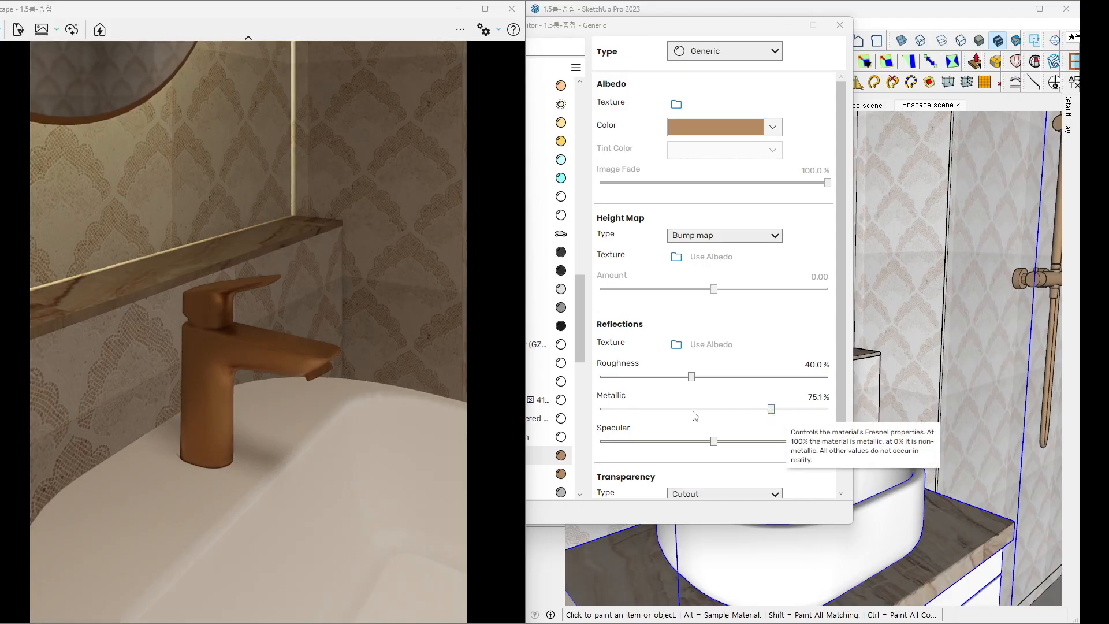
pyautogui.moveTo(251, 352); pyautogui.dragTo(292, 394, button='right')
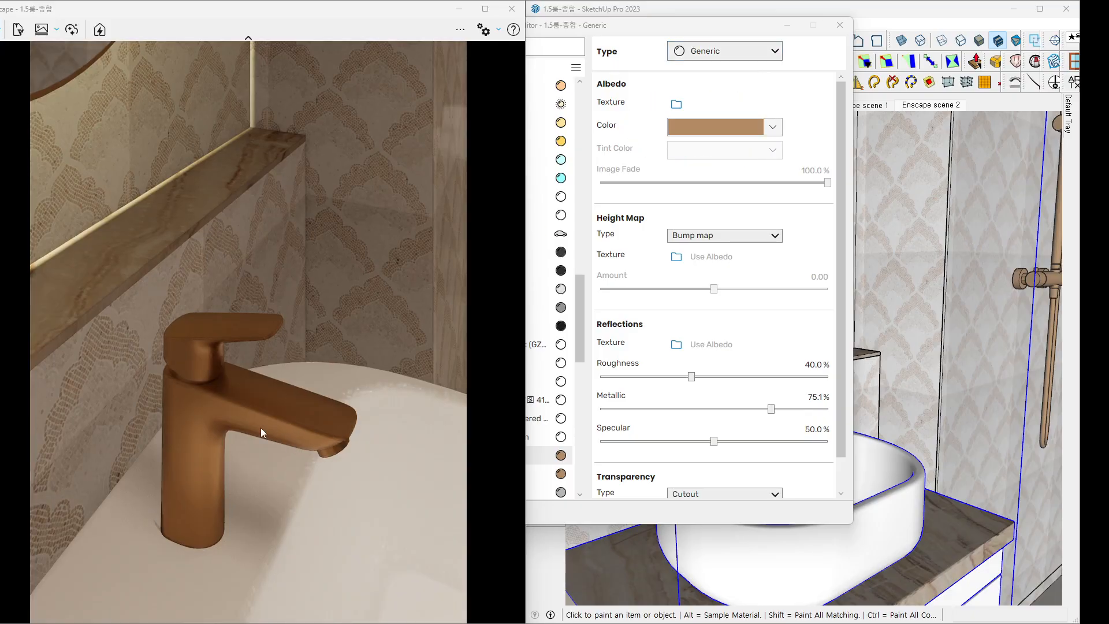
pyautogui.moveTo(261, 427); pyautogui.dragTo(284, 442, button='right')
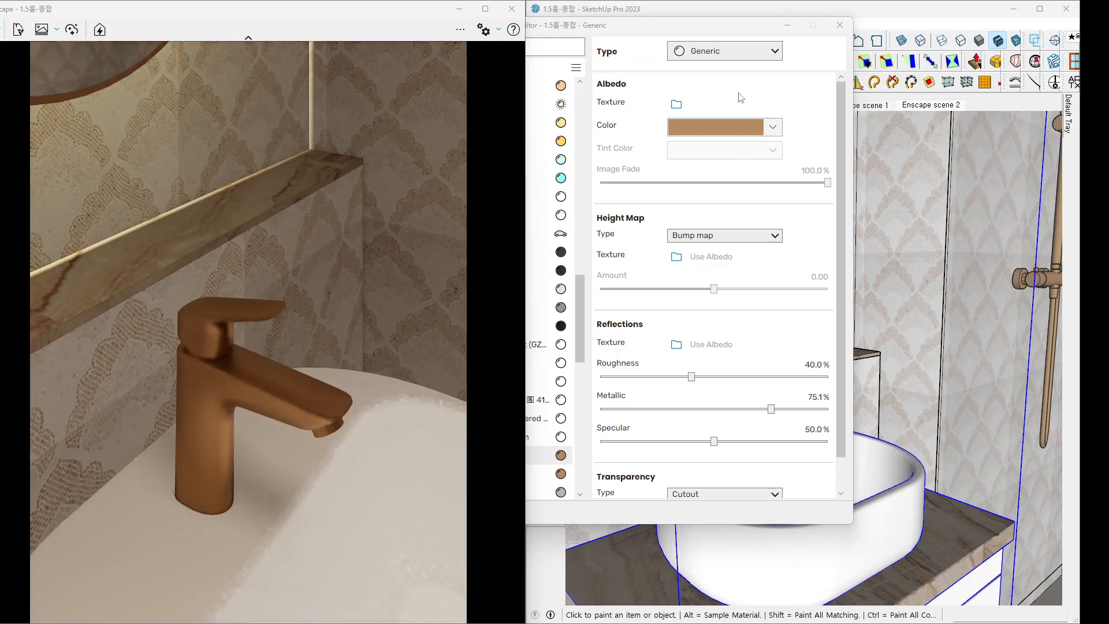
# Change the faucet material's type to Clearcoat, lower its metallic to 55.3 % and inspect the faucet in the render.
pyautogui.click(733, 52)
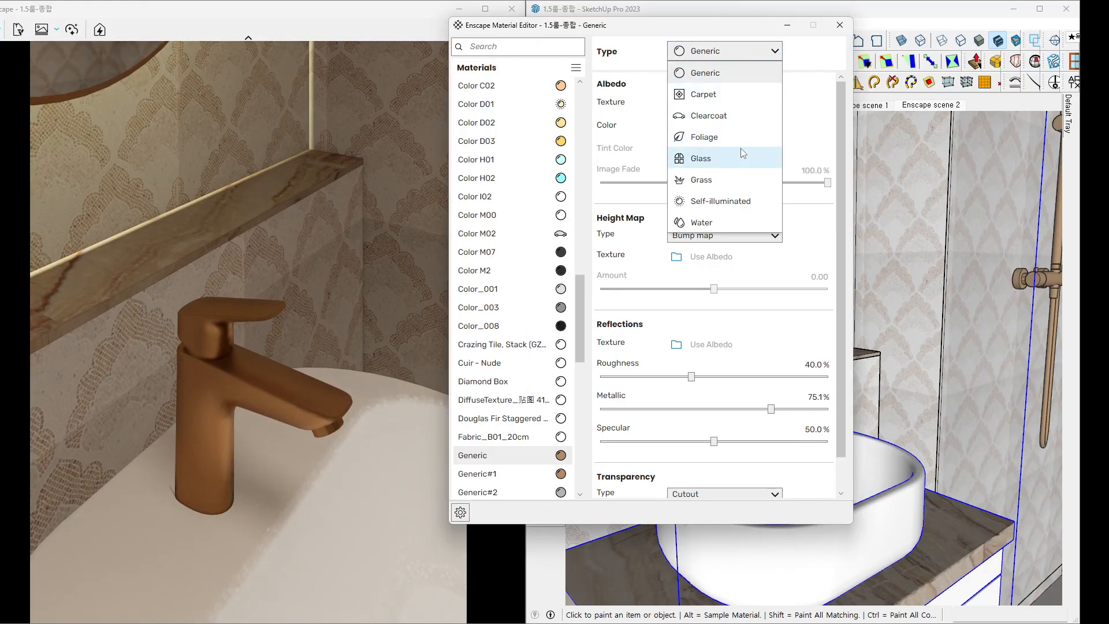
pyautogui.click(709, 116)
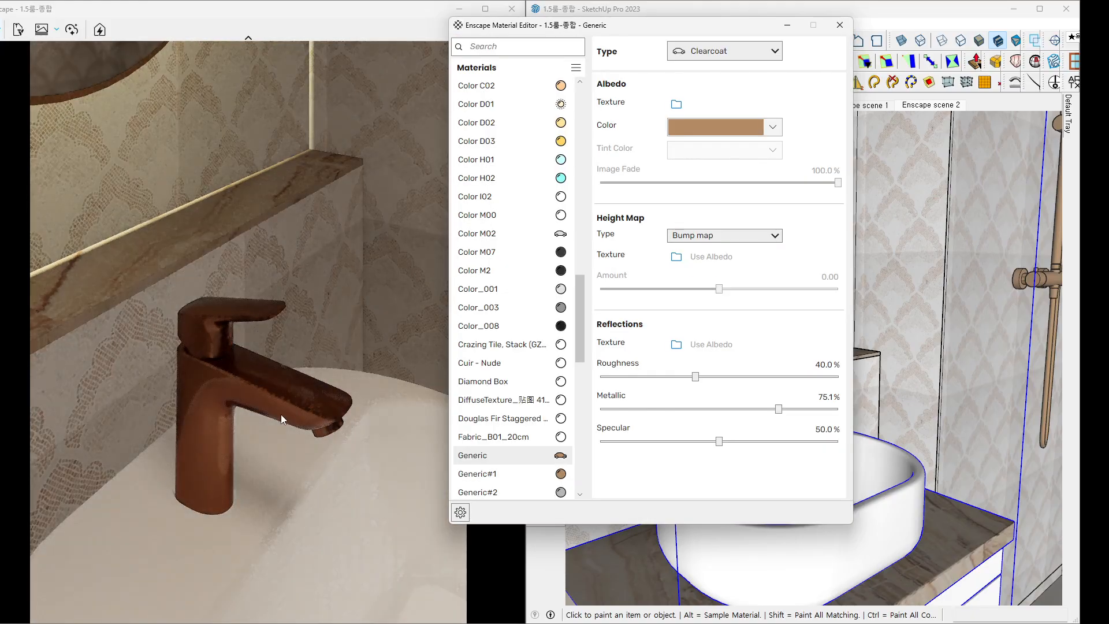
pyautogui.moveTo(254, 416); pyautogui.dragTo(289, 384, button='right')
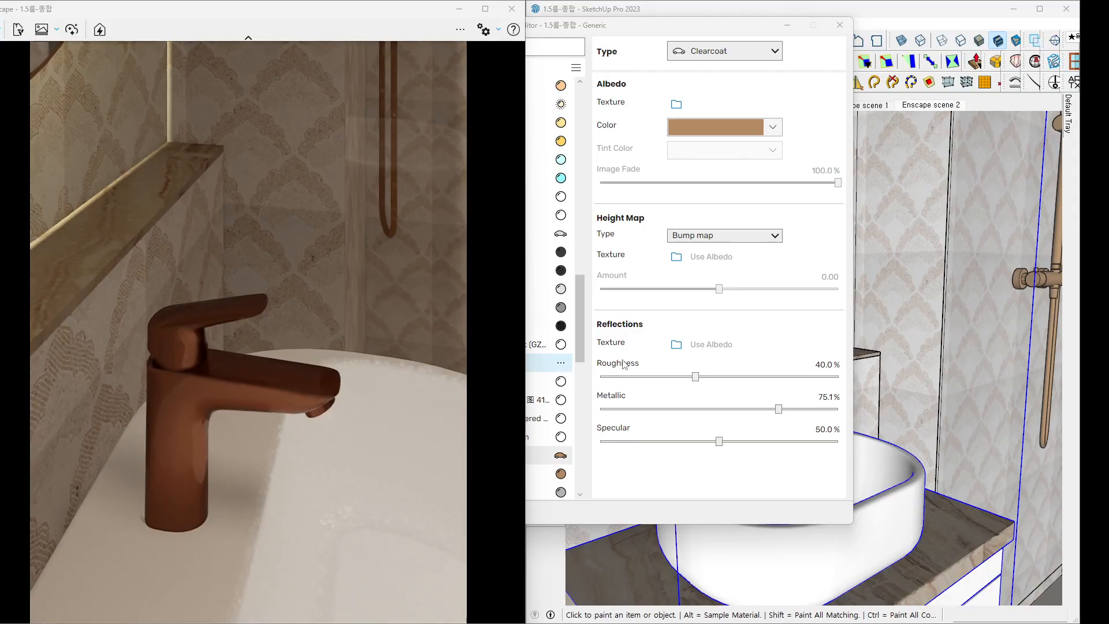
pyautogui.click(777, 409)
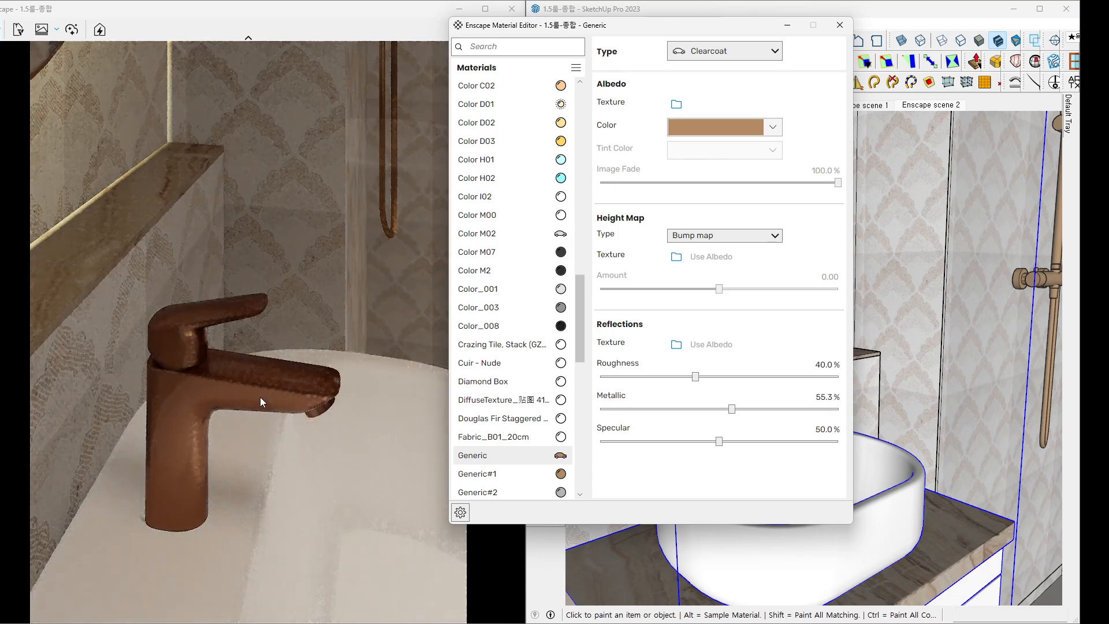
pyautogui.moveTo(260, 399)
pyautogui.mouseDown(button='right')
pyautogui.moveTo(216, 436)
pyautogui.moveTo(297, 384)
pyautogui.moveTo(287, 355)
pyautogui.moveTo(254, 347)
pyautogui.moveTo(264, 353)
pyautogui.mouseUp(button='right')
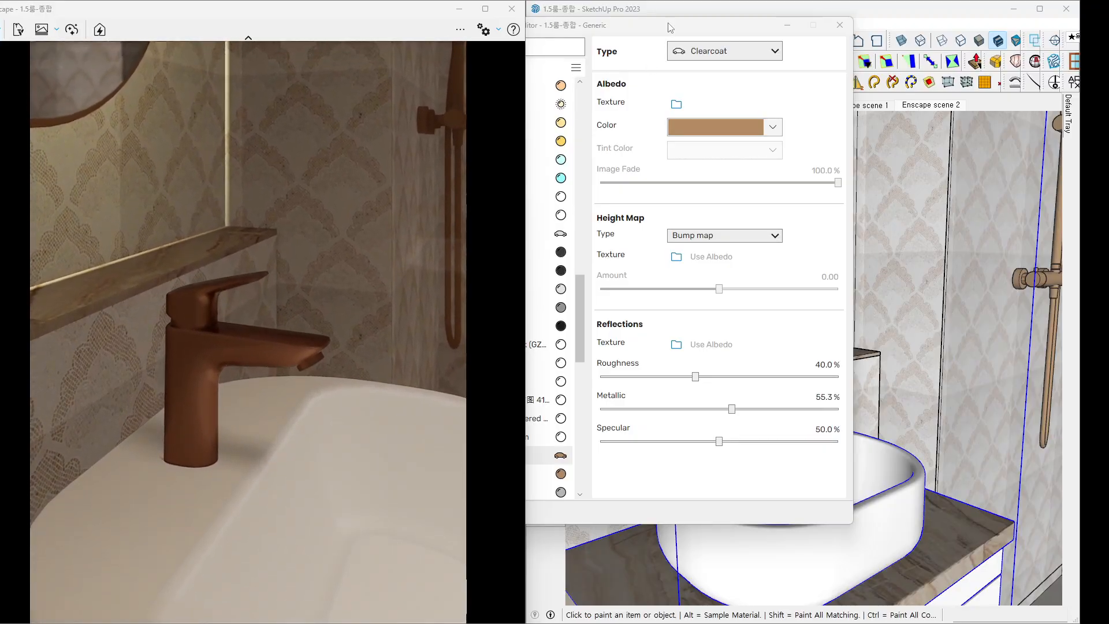
# Keep the faucet material as Clearcoat, set its metallic to 60 % and check the faucet from another angle.
pyautogui.moveTo(684, 30); pyautogui.dragTo(688, 27)
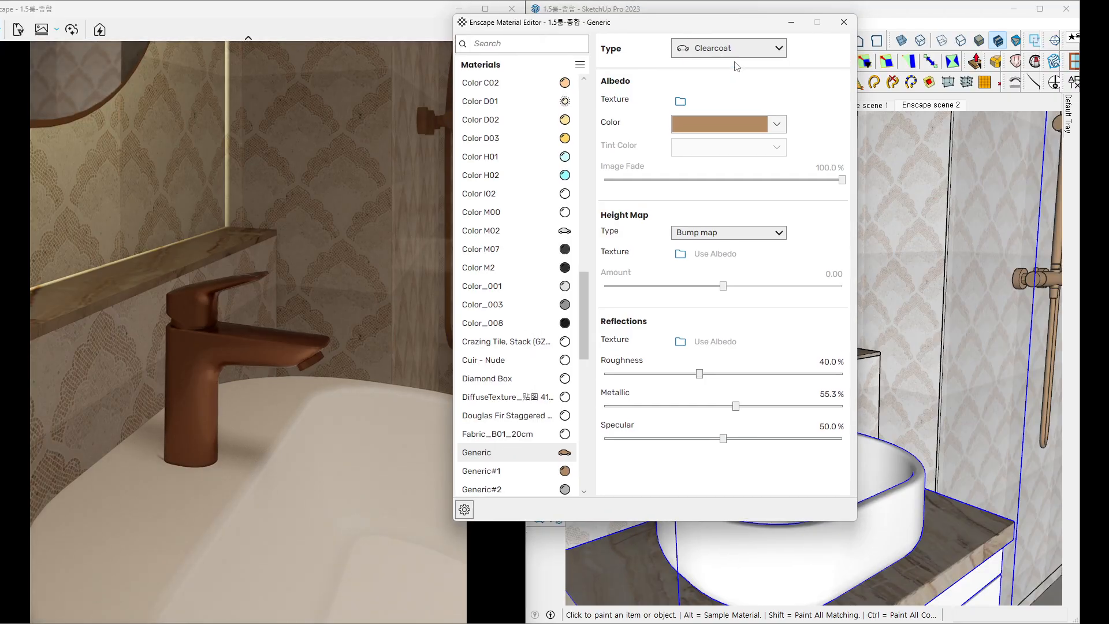
pyautogui.click(730, 50)
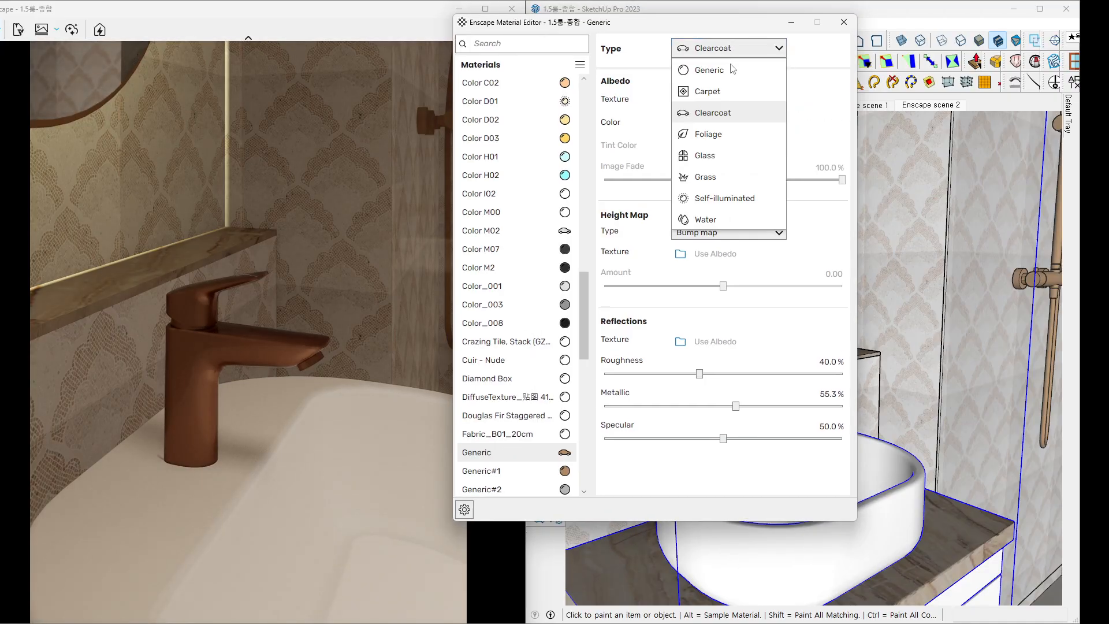
pyautogui.click(729, 116)
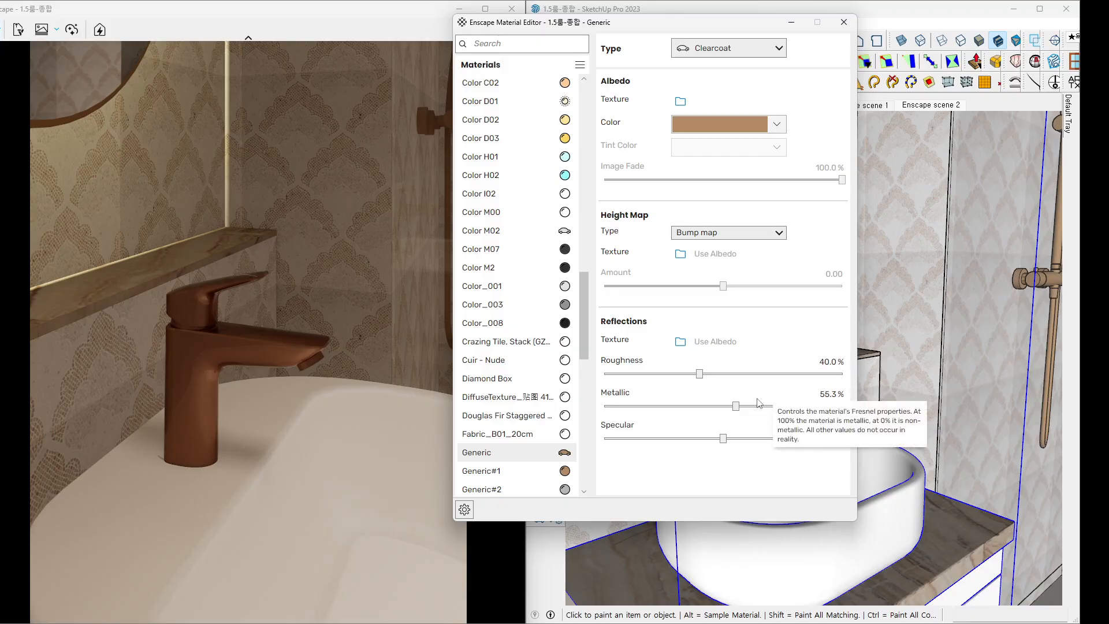
pyautogui.click(834, 361)
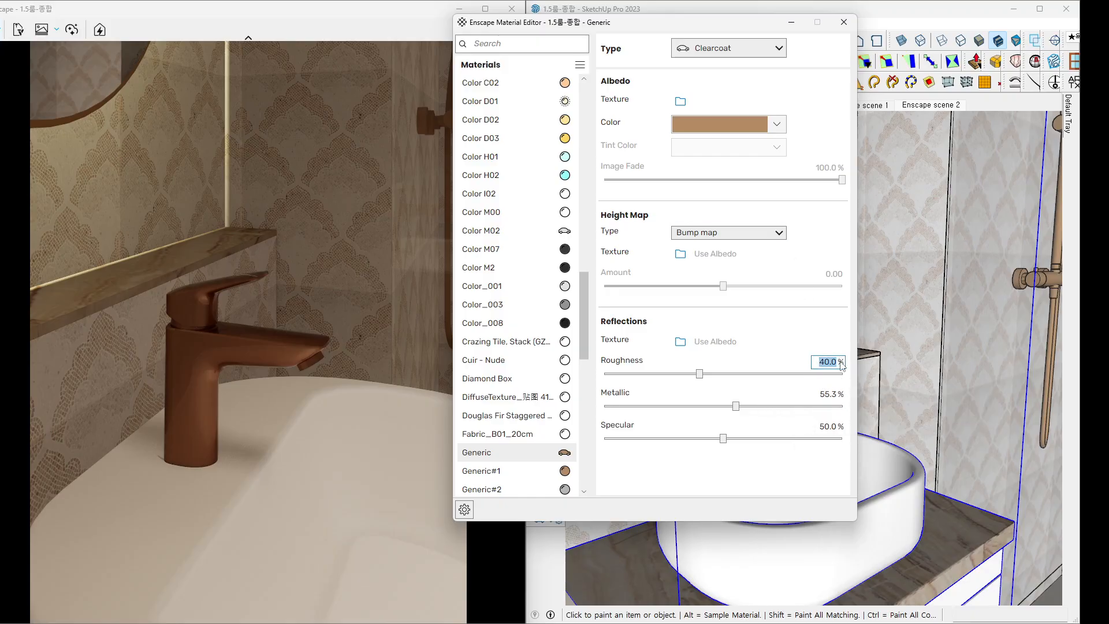
pyautogui.click(818, 393)
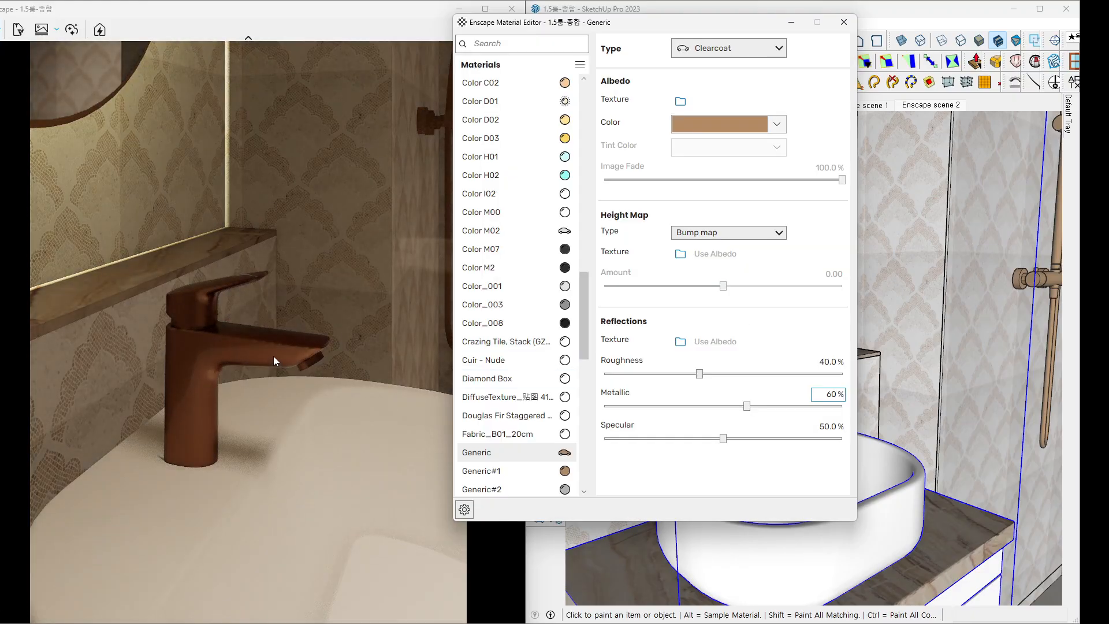
pyautogui.moveTo(274, 357); pyautogui.dragTo(242, 326, button='right')
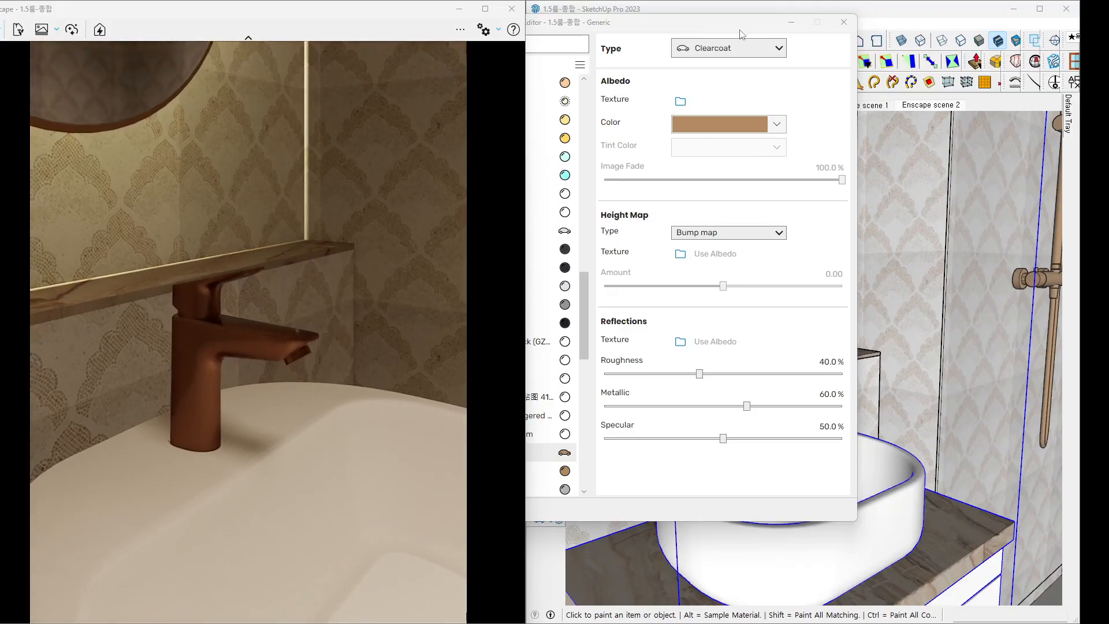
# Move the material editor out of the way and restore Enscape scene 2 to review the faucet in the full bathroom render.
pyautogui.moveTo(743, 26); pyautogui.dragTo(1108, 60)
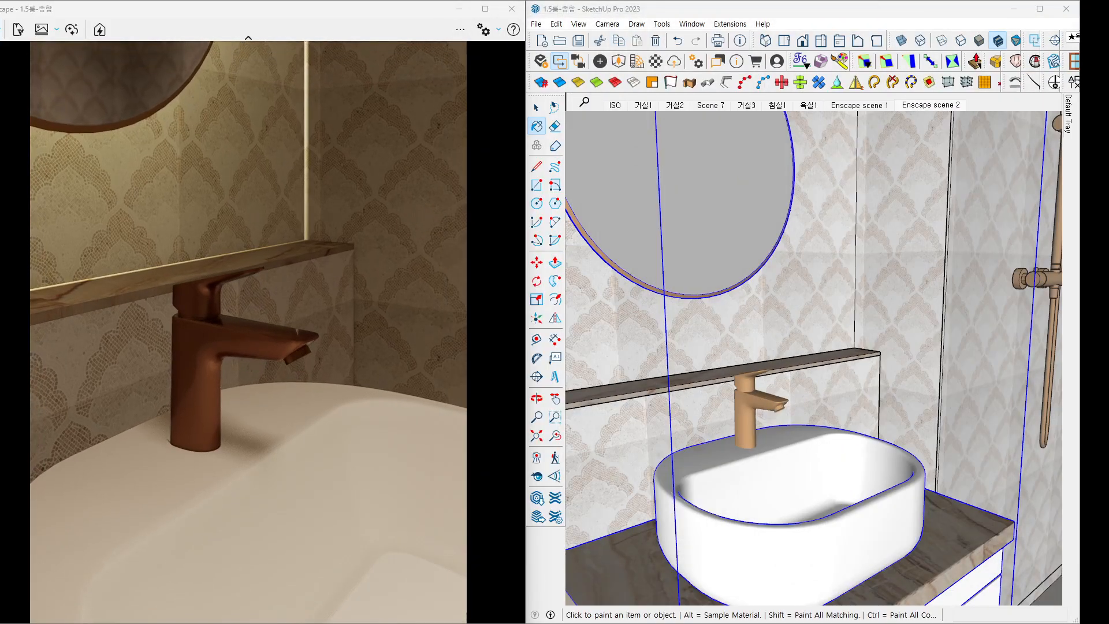
pyautogui.click(536, 110)
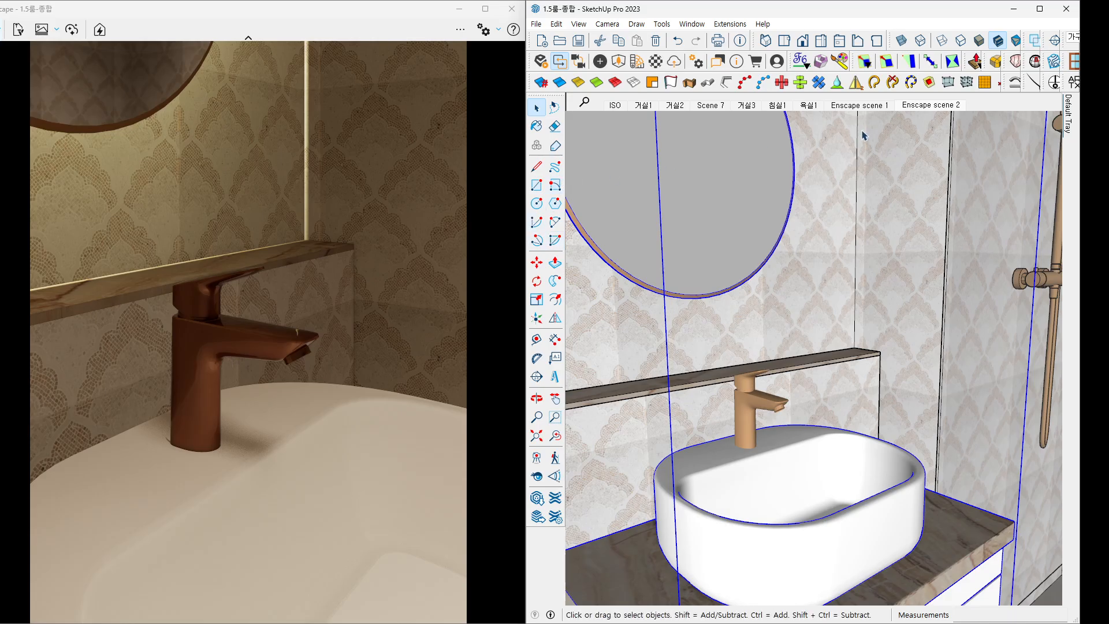
pyautogui.click(924, 108)
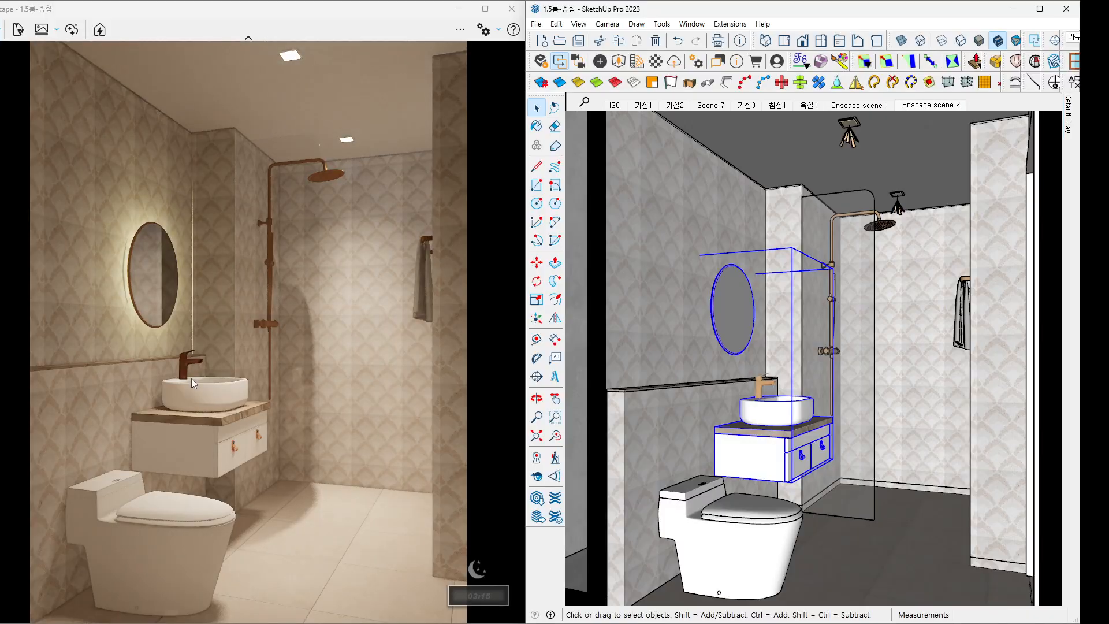
pyautogui.moveTo(190, 385); pyautogui.dragTo(199, 337)
pyautogui.press('Escape')
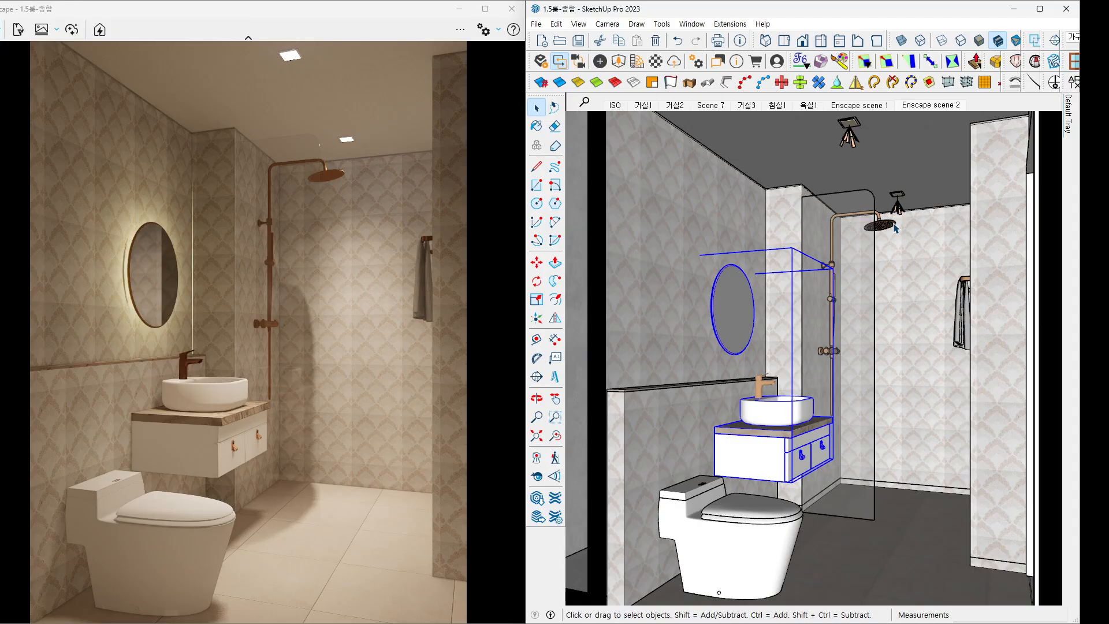
# Sample the overhead shower's copper material in the model and bring the material editor back into view.
pyautogui.scroll(10, 895, 227)
pyautogui.moveTo(823, 266); pyautogui.dragTo(821, 268, button='middle')
pyautogui.click(827, 232)
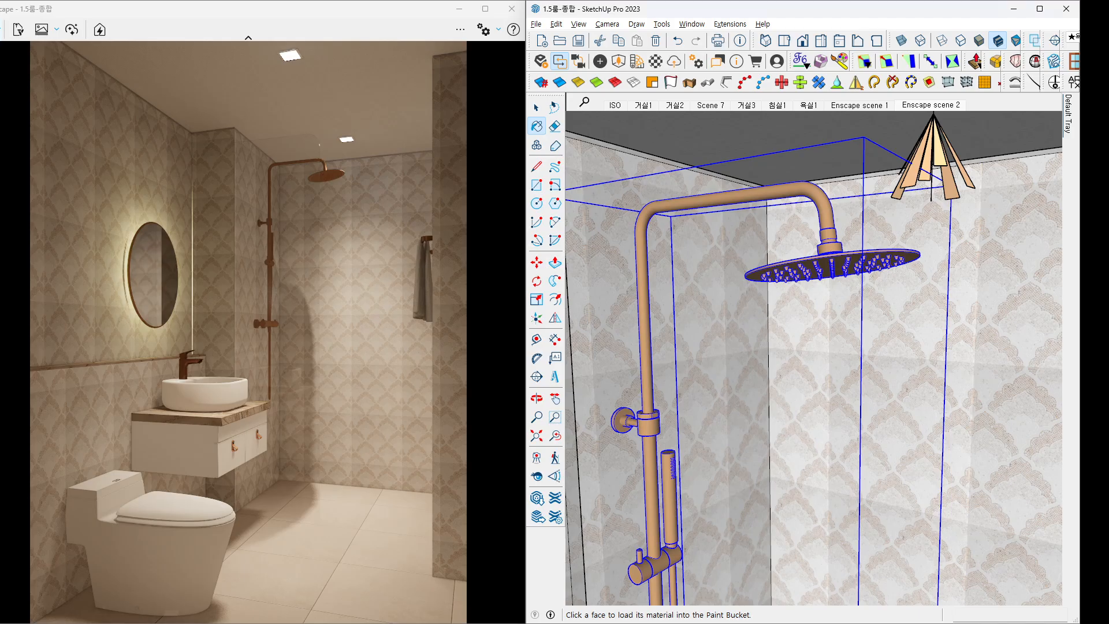
pyautogui.moveTo(1108, 81); pyautogui.dragTo(784, 101)
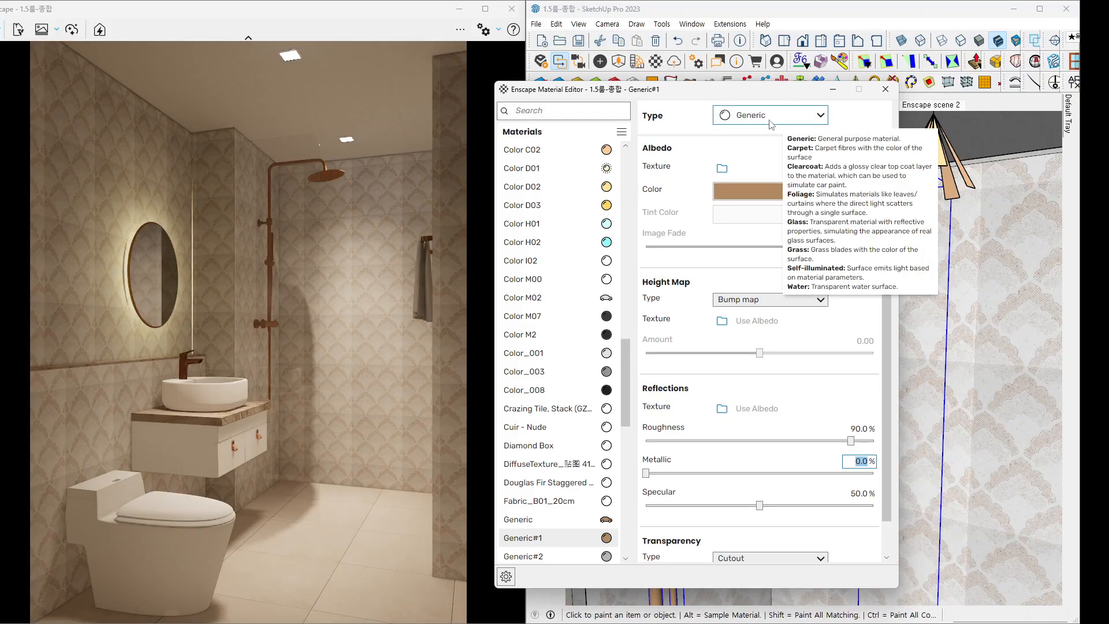
# Set the shower material's type to Clearcoat with 60 % metallic and 40 % roughness.
pyautogui.click(773, 116)
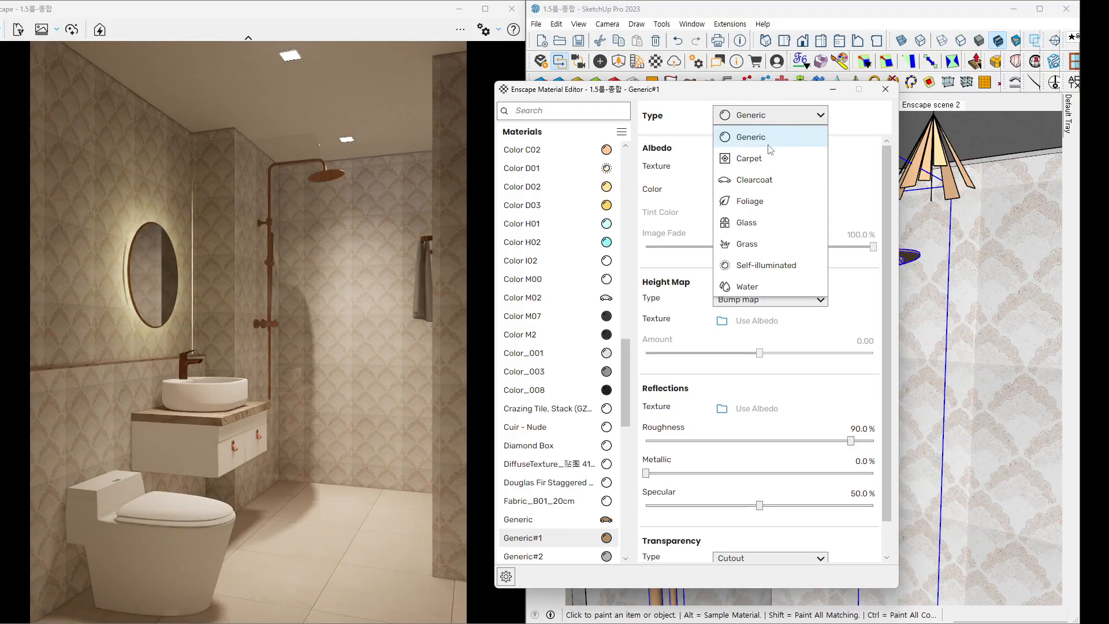
pyautogui.click(772, 181)
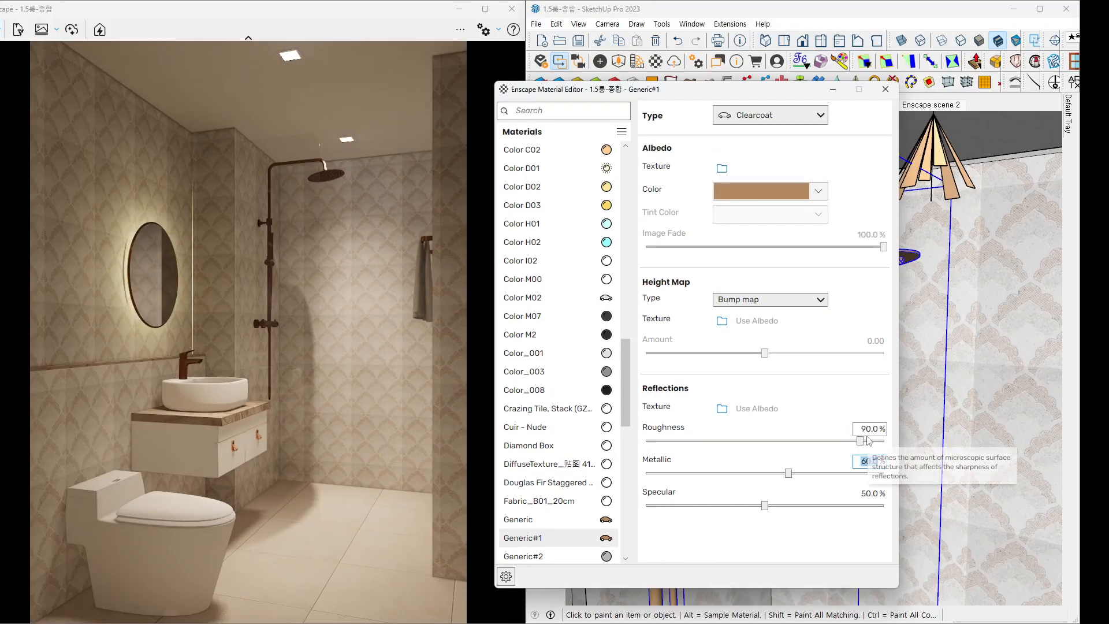
pyautogui.click(864, 428)
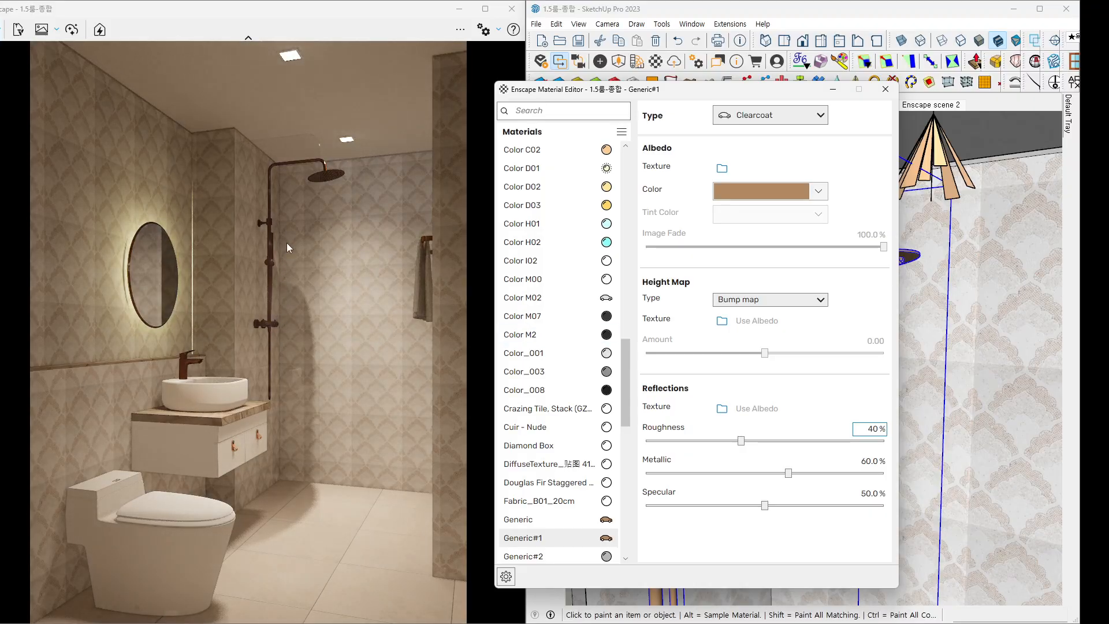
# Inspect the shower column and rain shower head up close in the render from several angles.
pyautogui.moveTo(287, 243); pyautogui.dragTo(291, 225)
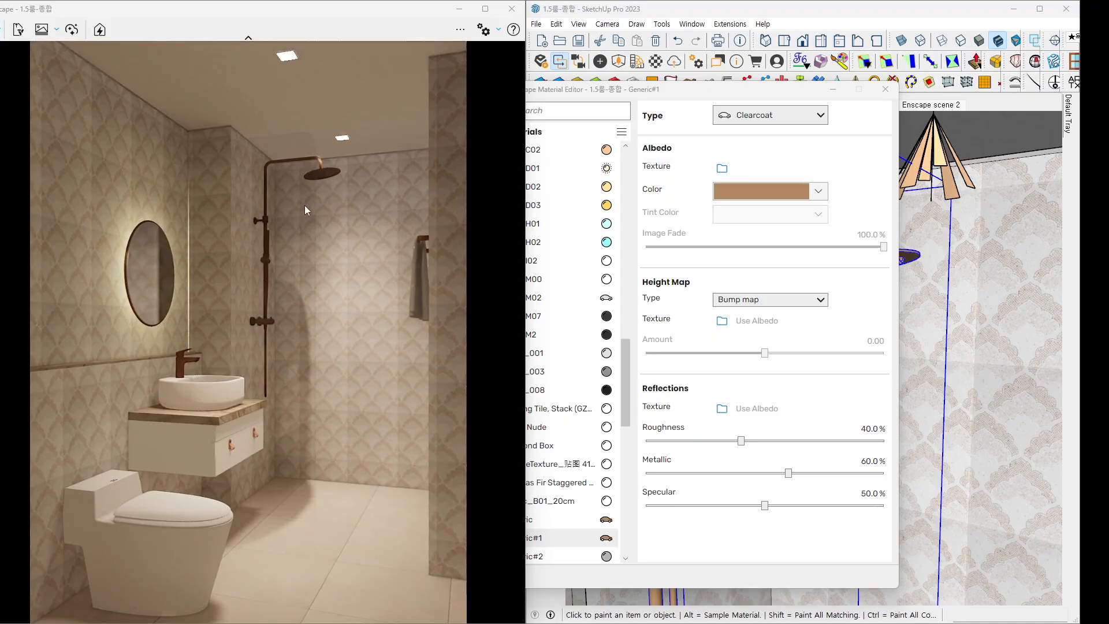
pyautogui.scroll(8, 306, 202)
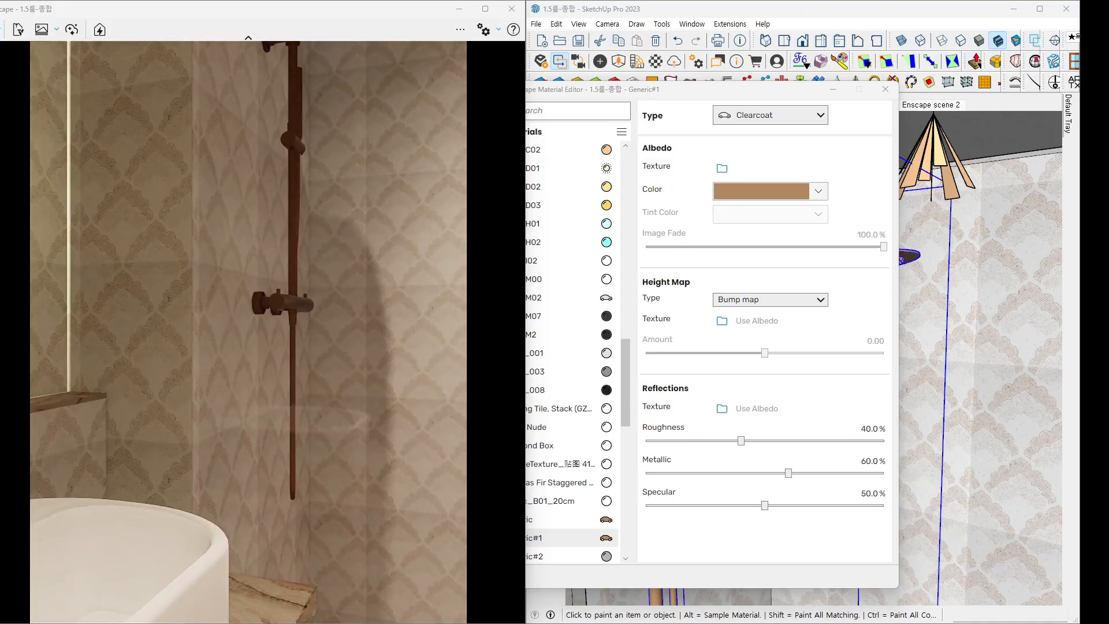
pyautogui.press('w')
pyautogui.press('e')
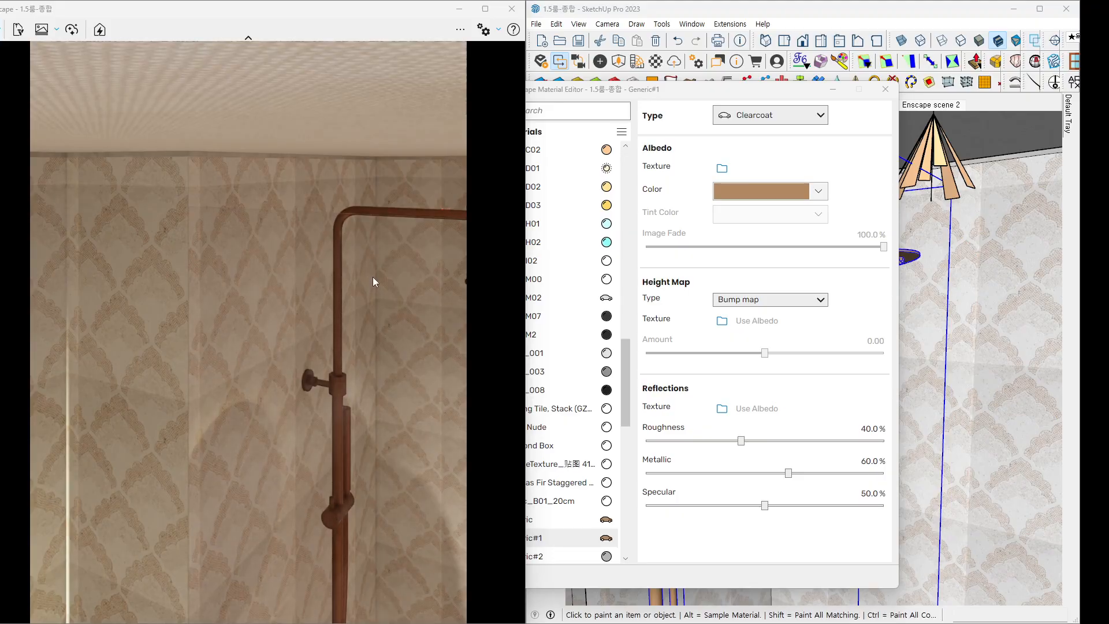
pyautogui.moveTo(373, 276); pyautogui.dragTo(323, 254, button='right')
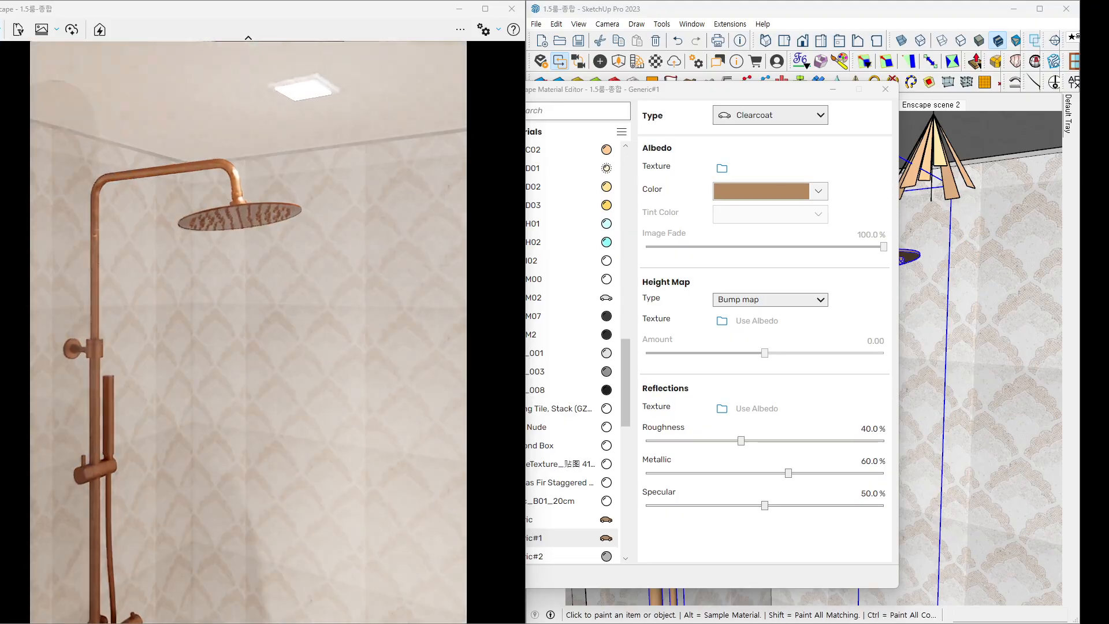
pyautogui.moveTo(239, 299); pyautogui.dragTo(247, 295, button='right')
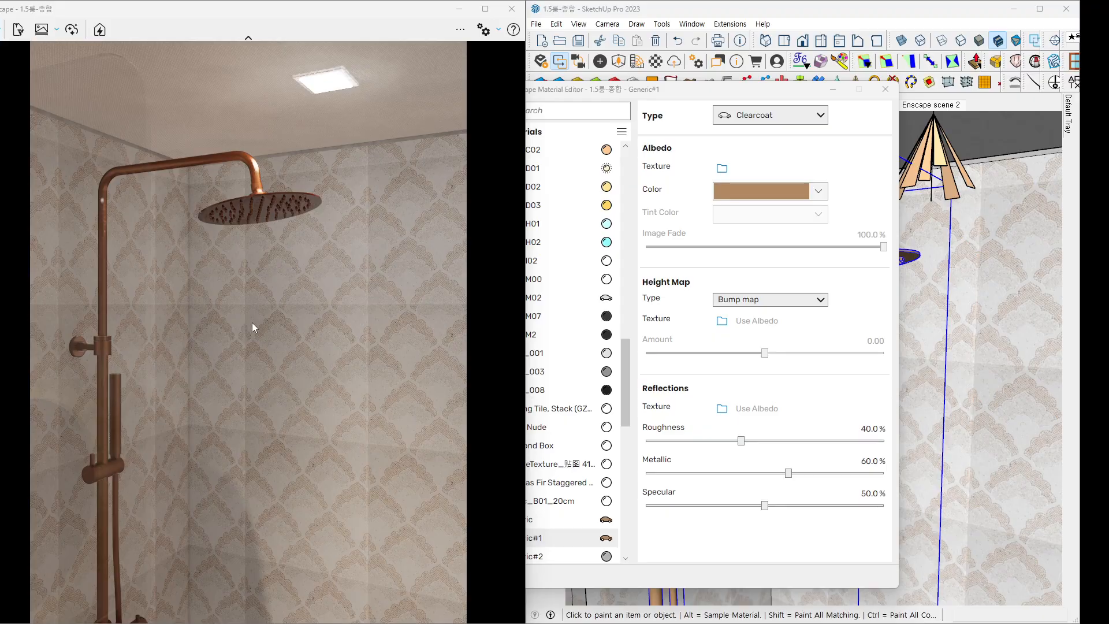
pyautogui.scroll(-5, 262, 319)
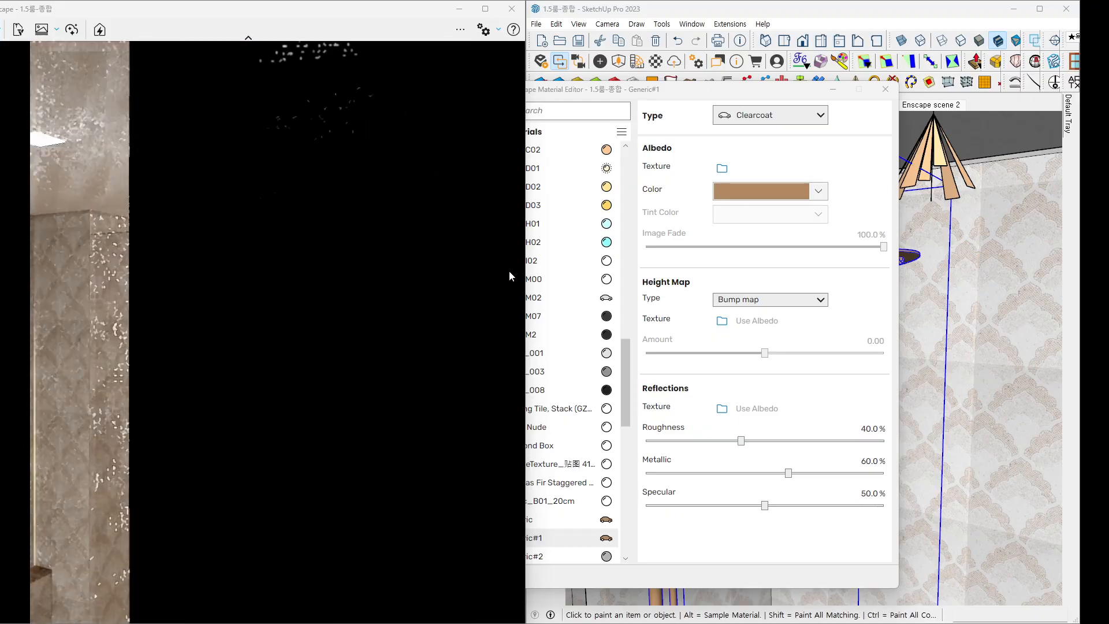
# Restore the Enscape scene 2 view and reposition the material editor clear of the render.
pyautogui.click(919, 106)
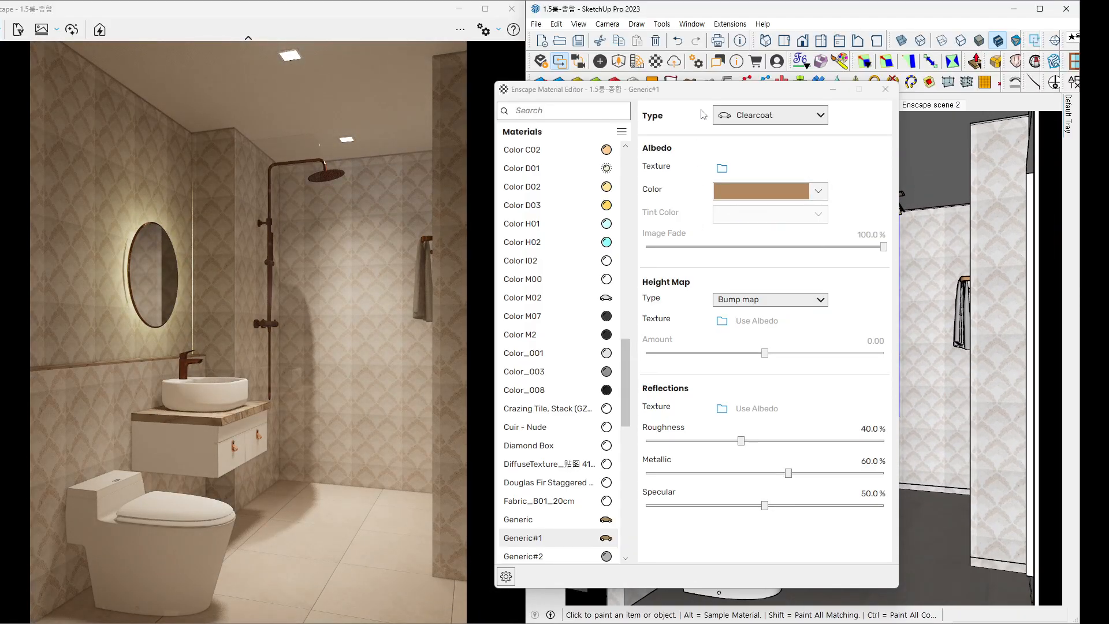
pyautogui.moveTo(712, 92); pyautogui.dragTo(715, 58)
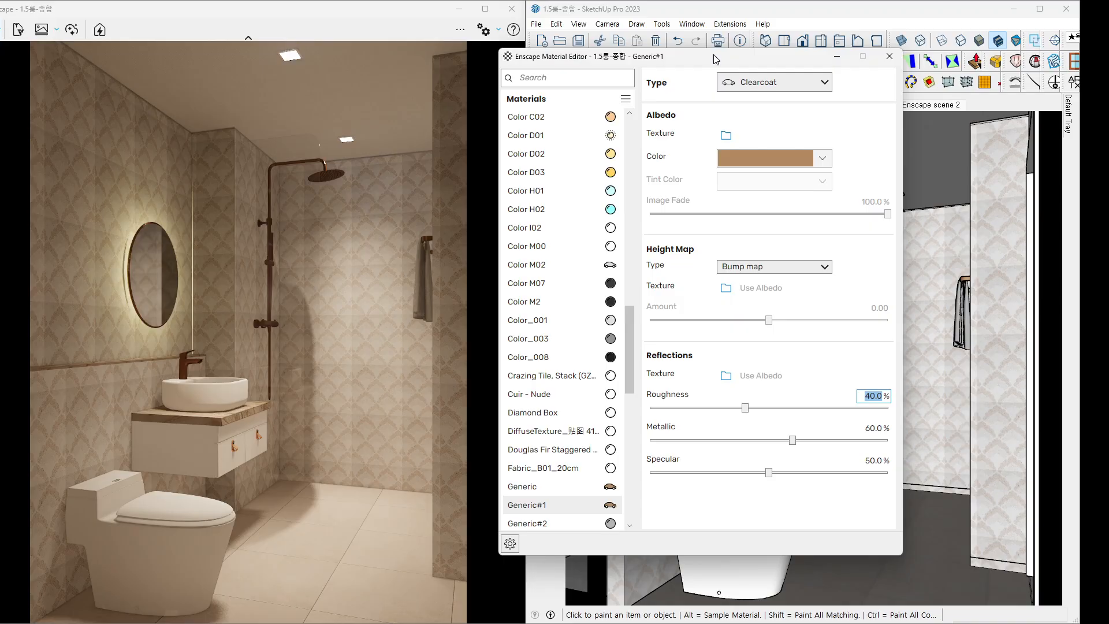
pyautogui.moveTo(716, 59); pyautogui.dragTo(763, 60)
pyautogui.moveTo(193, 375); pyautogui.dragTo(230, 363)
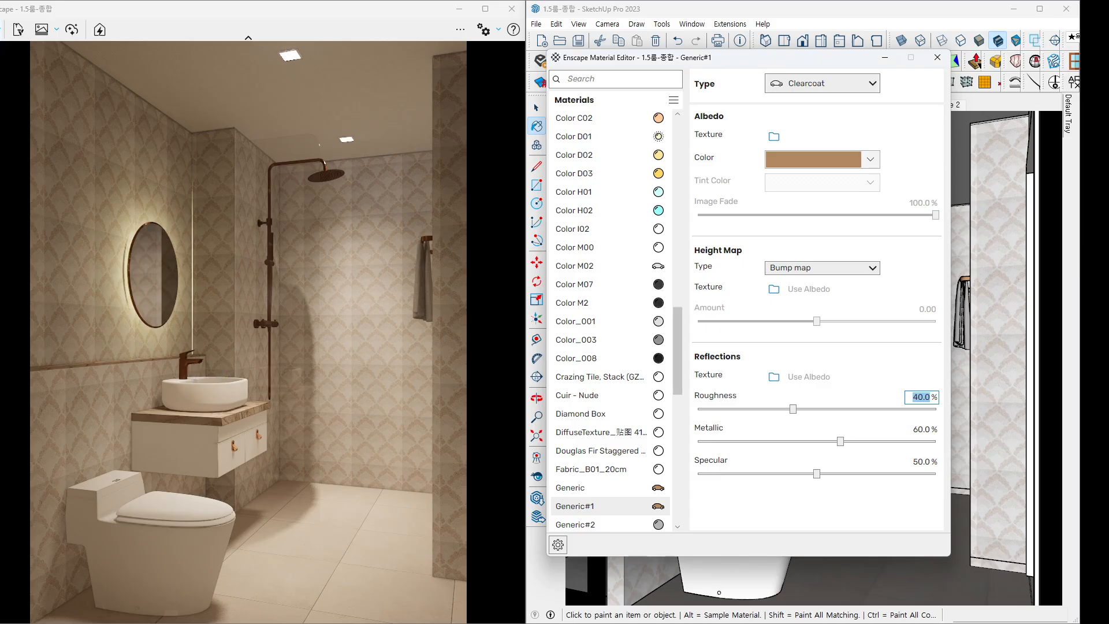
# Switch to Notepad, replace the 1440*1920 note with "세라믹=도기", and move the note window off the screen.
pyautogui.hotkey('ctrl', '2')
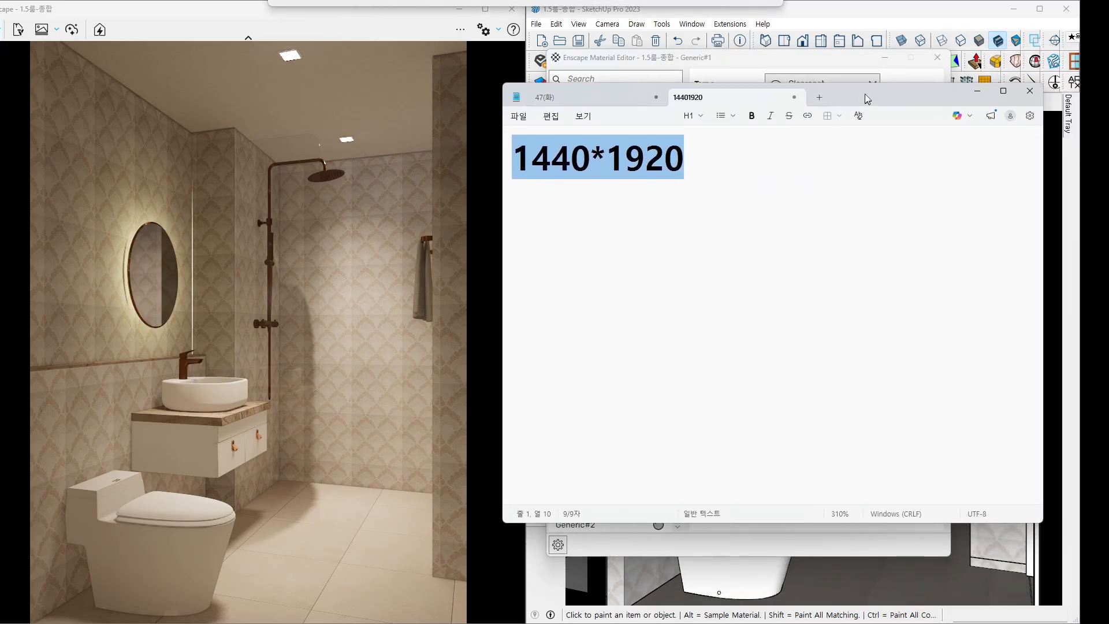
pyautogui.click(737, 172)
pyautogui.press('BackSpace')
pyautogui.press('BackSpace')
pyautogui.press('BackSpace')
pyautogui.press('BackSpace')
pyautogui.press('BackSpace')
pyautogui.press('BackSpace')
pyautogui.press('BackSpace')
pyautogui.press('BackSpace')
pyautogui.press('BackSpace')
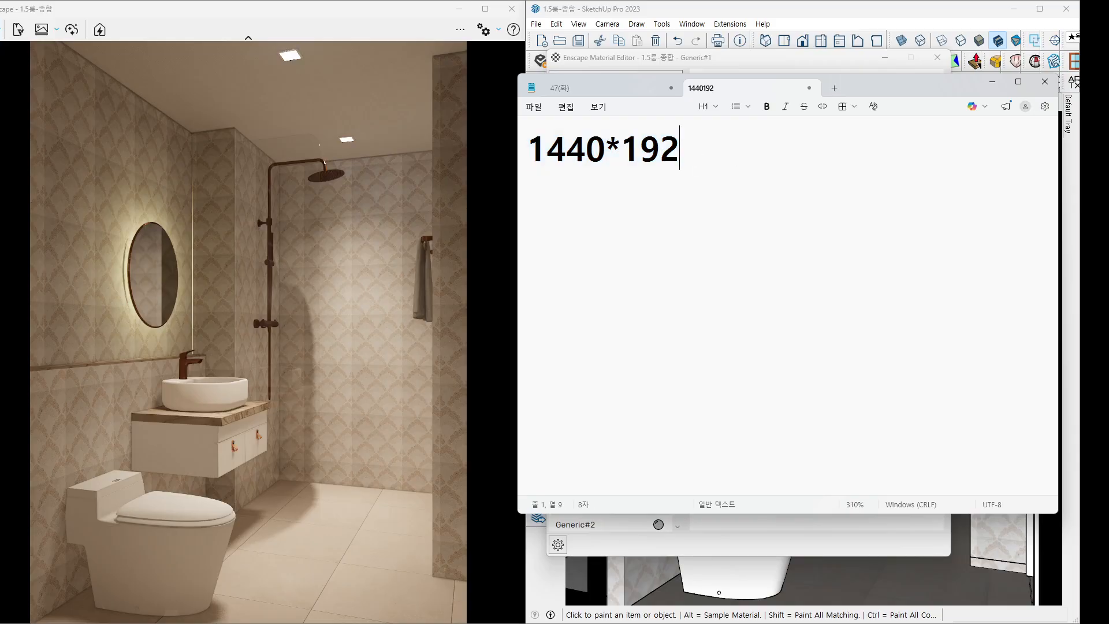
pyautogui.write('tp')
pyautogui.press('BackSpace')
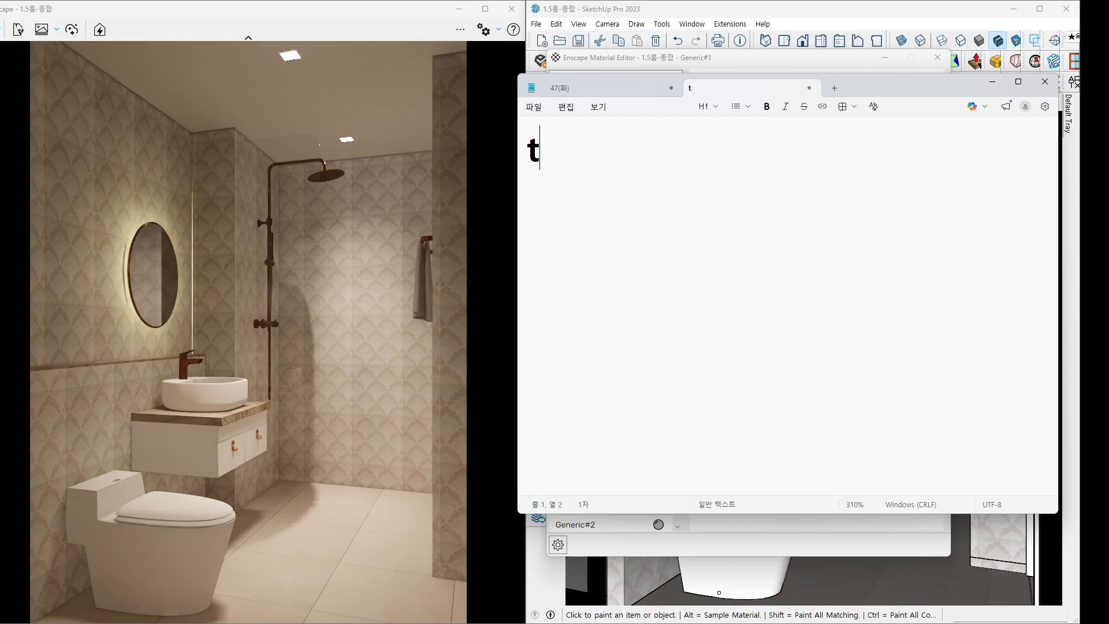
pyautogui.press('BackSpace')
pyautogui.press('Hangul')
pyautogui.write('세라믹')
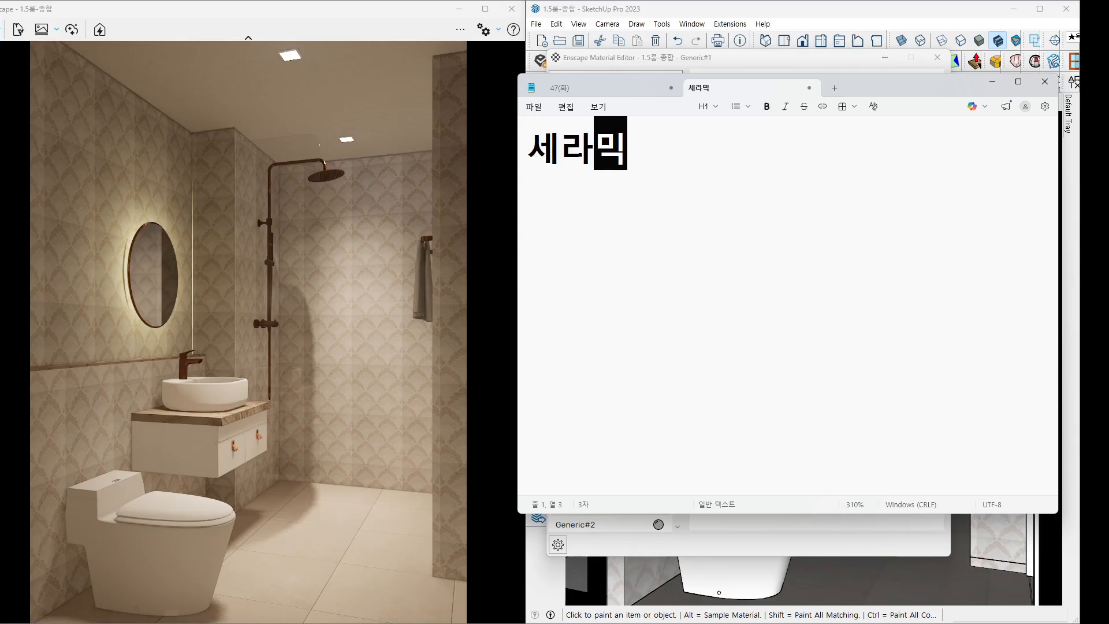
pyautogui.write('=도기')
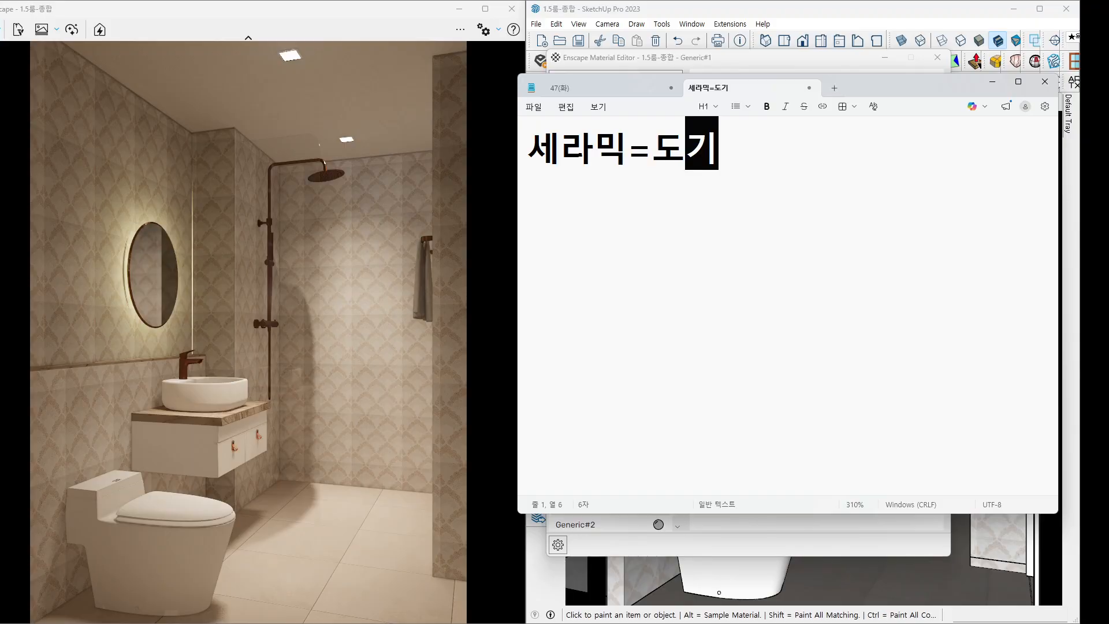
pyautogui.moveTo(909, 84); pyautogui.dragTo(1080, 85)
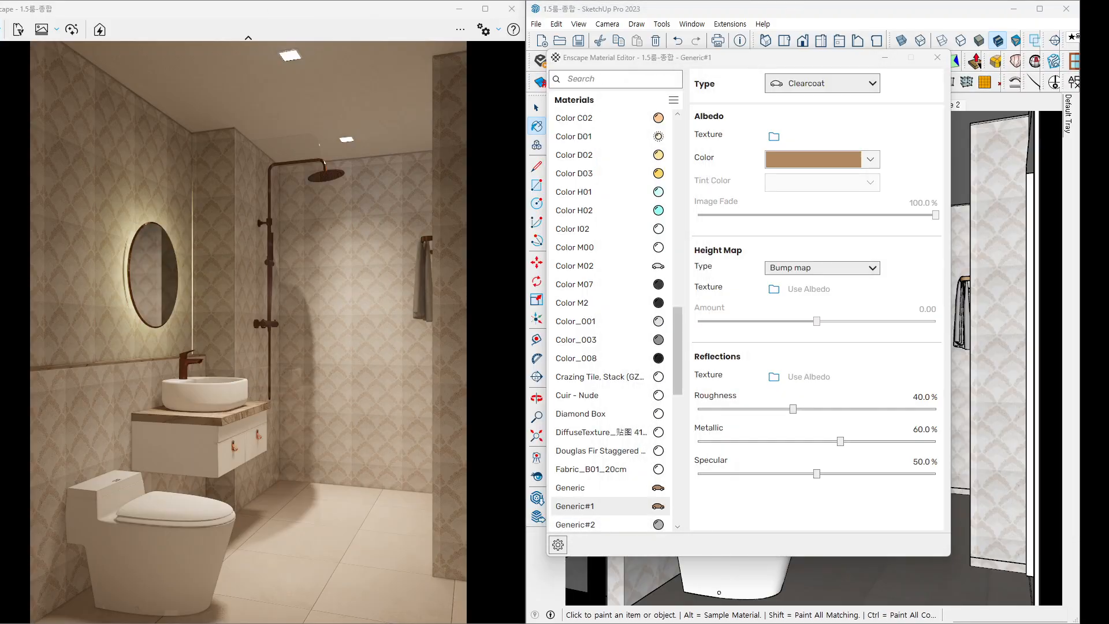
# Sample the toilet's material in the model to load it in the material editor, keeping the editor clear of the render.
pyautogui.moveTo(815, 63)
pyautogui.mouseDown()
pyautogui.moveTo(525, 58)
pyautogui.moveTo(982, 51)
pyautogui.moveTo(513, 34)
pyautogui.moveTo(490, 129)
pyautogui.mouseUp()
pyautogui.click(536, 108)
pyautogui.click(746, 546)
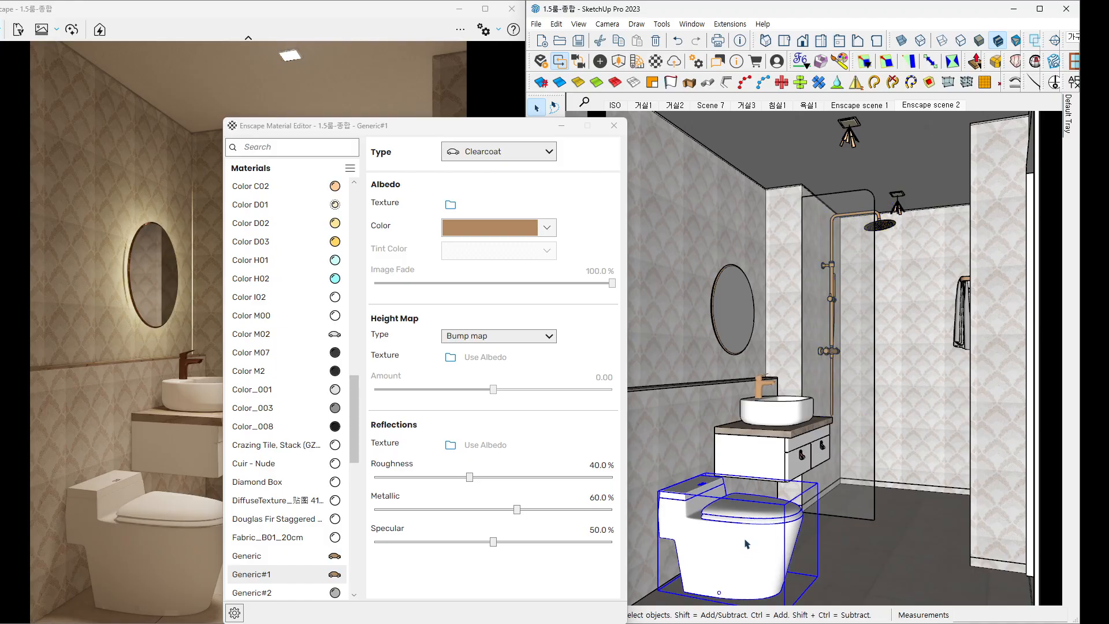
pyautogui.press('b')
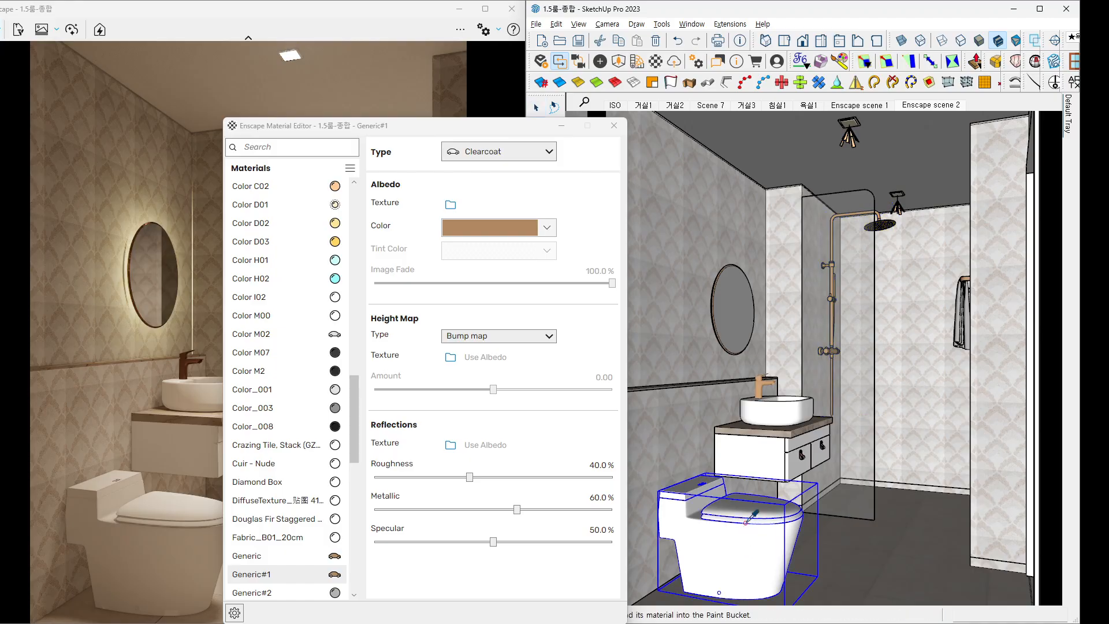
pyautogui.keyDown('alt'); pyautogui.click(751, 516); pyautogui.keyUp('alt')
pyautogui.moveTo(471, 129)
pyautogui.mouseDown()
pyautogui.moveTo(726, 84)
pyautogui.moveTo(769, 52)
pyautogui.moveTo(754, 30)
pyautogui.mouseUp()
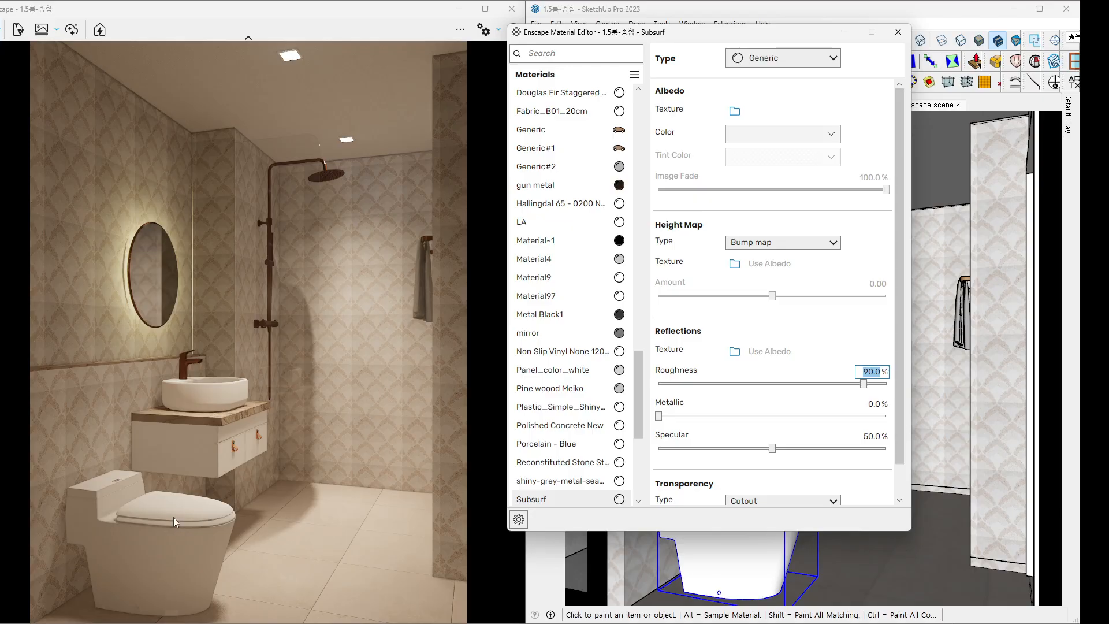
pyautogui.moveTo(177, 481)
pyautogui.mouseDown()
pyautogui.moveTo(188, 497)
pyautogui.moveTo(209, 474)
pyautogui.mouseUp()
# Try pure white and then a light grey as the toilet material's albedo color.
pyautogui.click(784, 139)
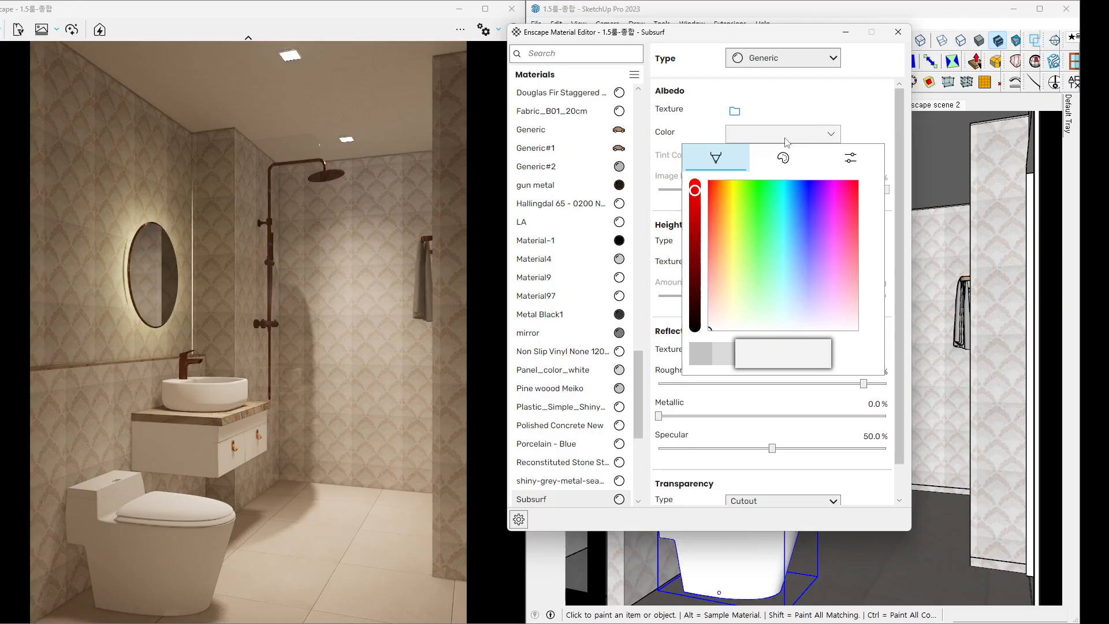
pyautogui.click(846, 352)
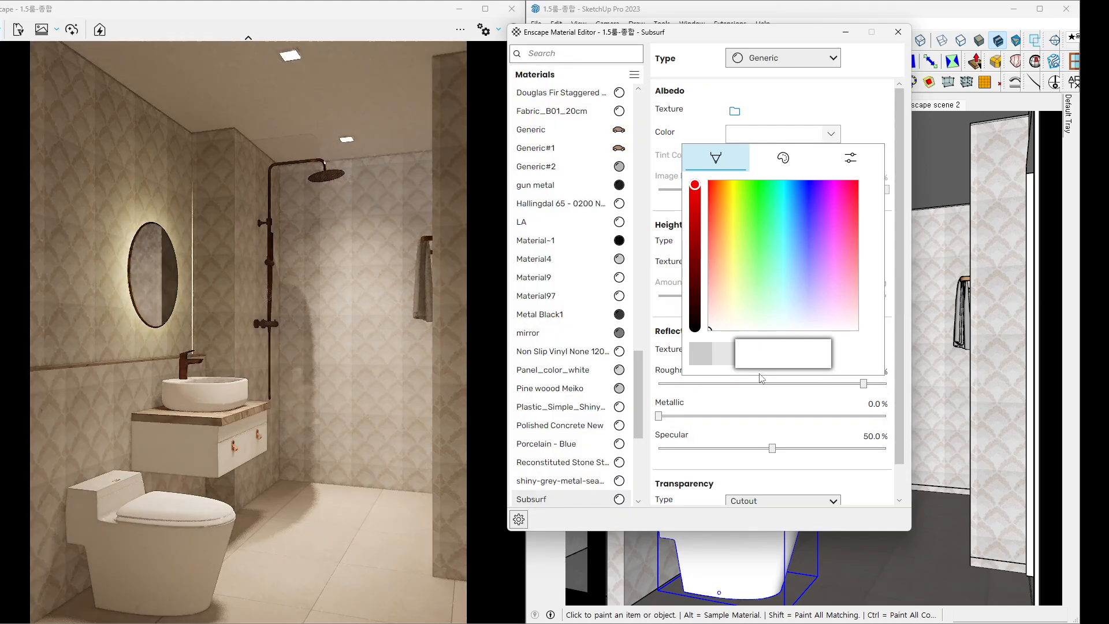
pyautogui.click(726, 355)
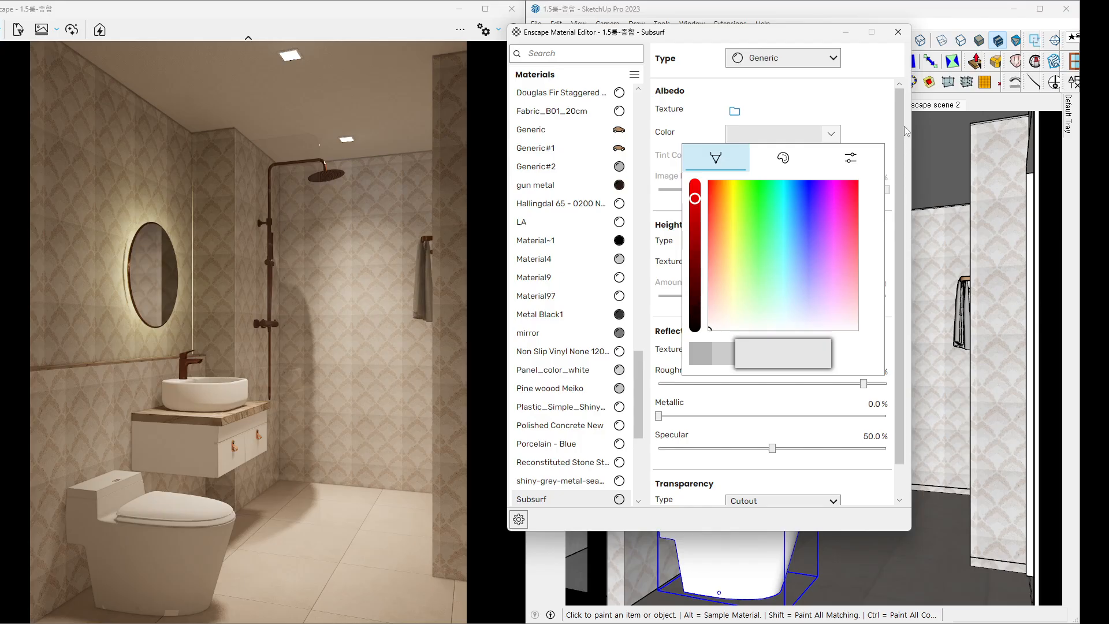
pyautogui.click(859, 122)
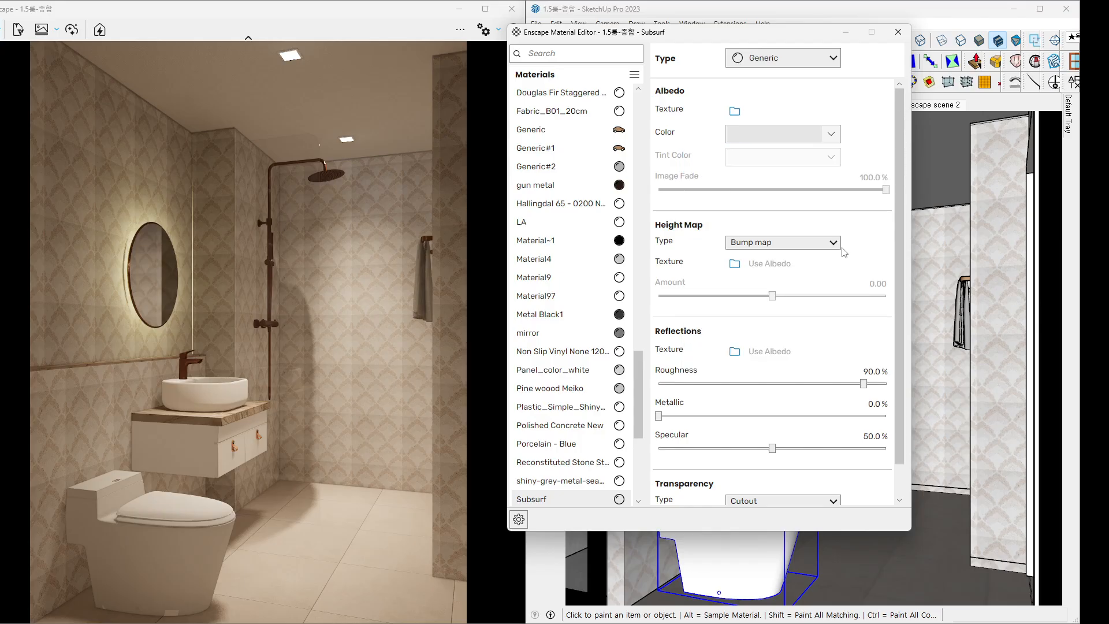
# Change the toilet material's type to Clearcoat and compare the effect in the render.
pyautogui.click(788, 65)
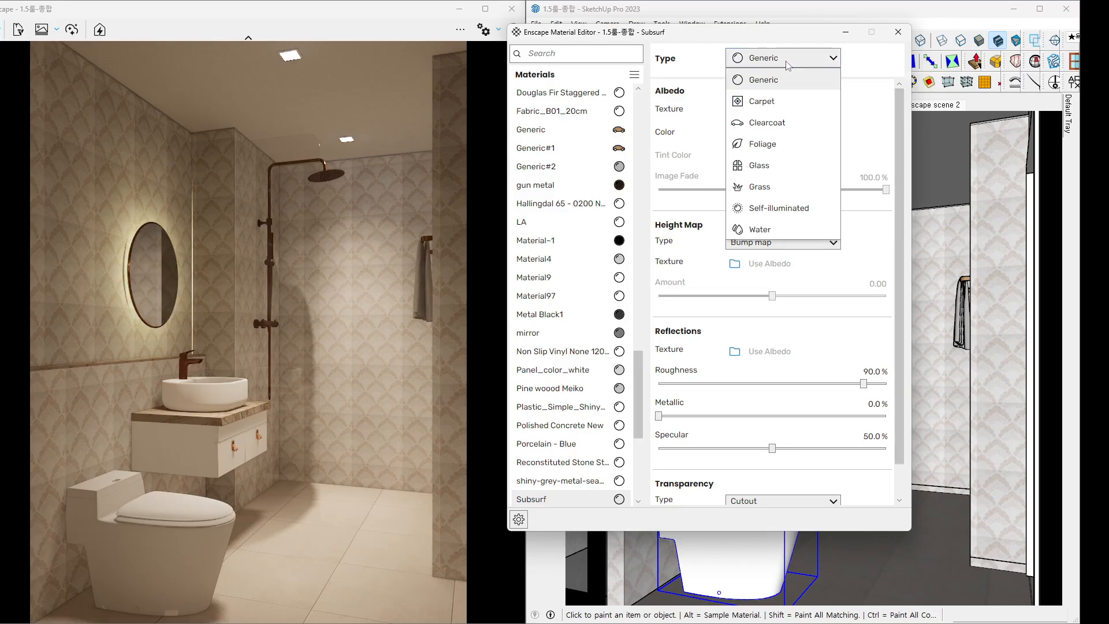
pyautogui.click(788, 122)
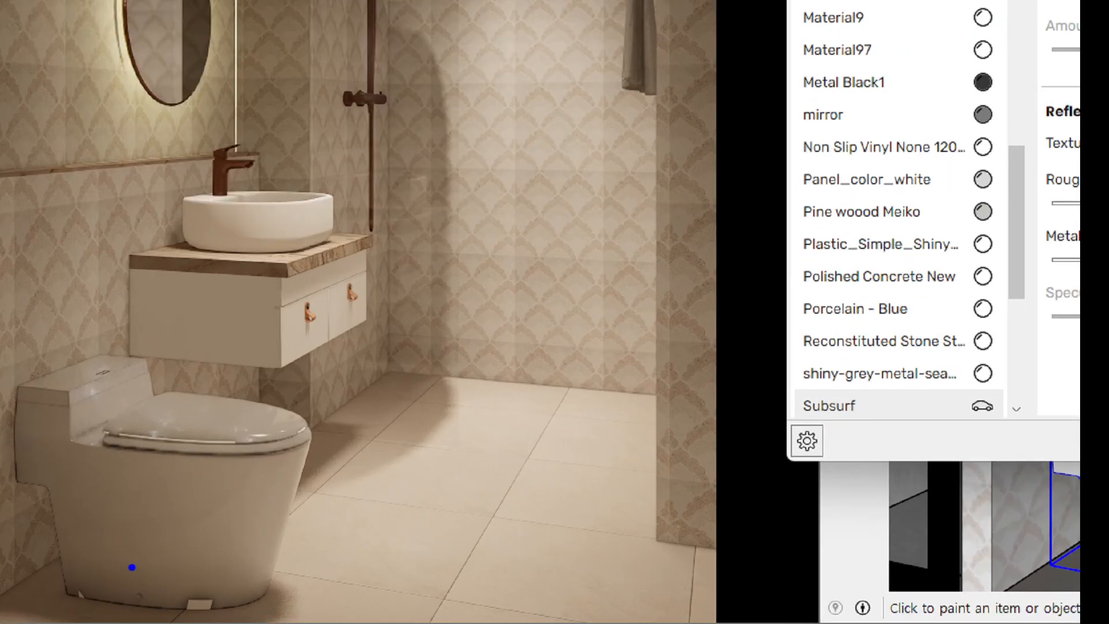
pyautogui.moveTo(137, 501); pyautogui.dragTo(191, 505)
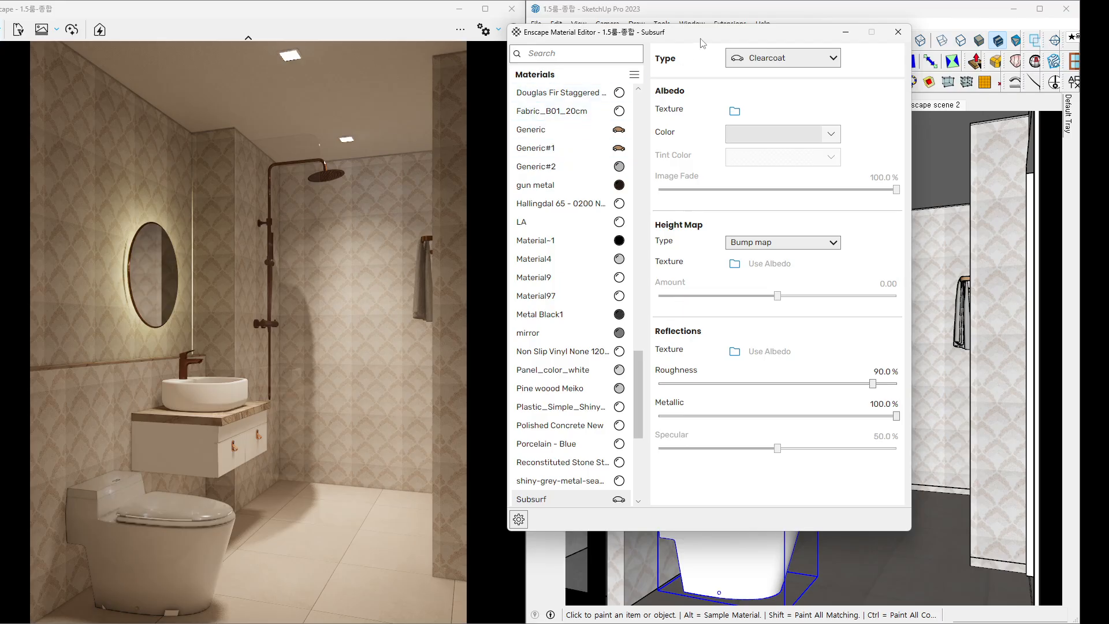
pyautogui.moveTo(703, 32); pyautogui.dragTo(658, 26)
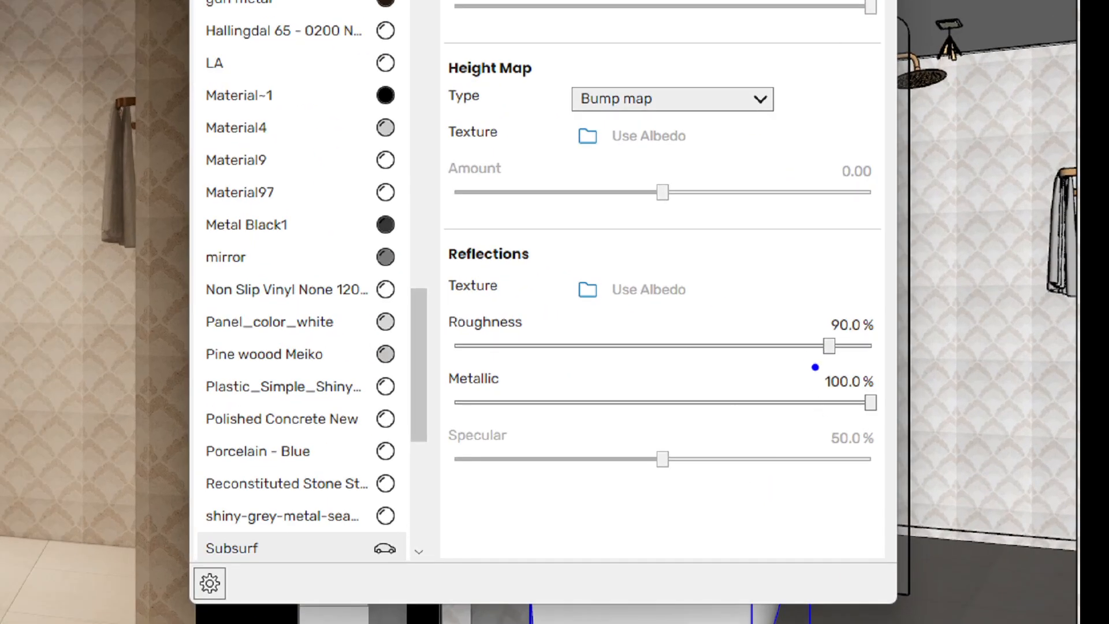
pyautogui.moveTo(846, 353)
pyautogui.mouseDown()
pyautogui.moveTo(792, 362)
pyautogui.moveTo(837, 308)
pyautogui.moveTo(844, 366)
pyautogui.moveTo(802, 387)
pyautogui.mouseUp()
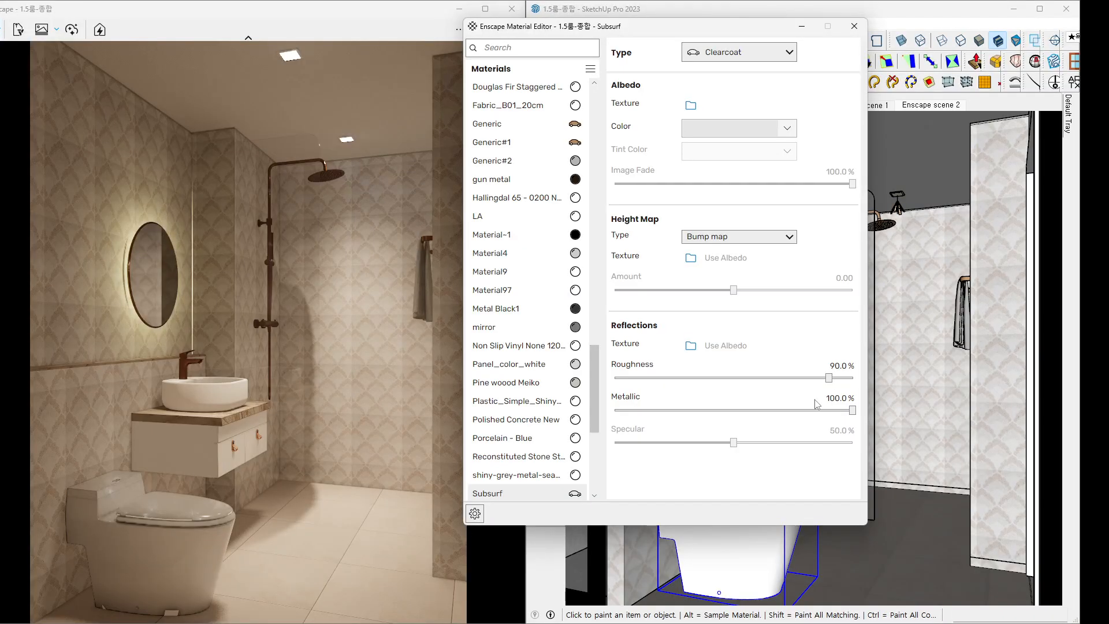
# Set the toilet material's roughness to 50 % and its metallic to 50 %.
pyautogui.click(835, 365)
pyautogui.doubleClick(836, 365)
pyautogui.write('50')
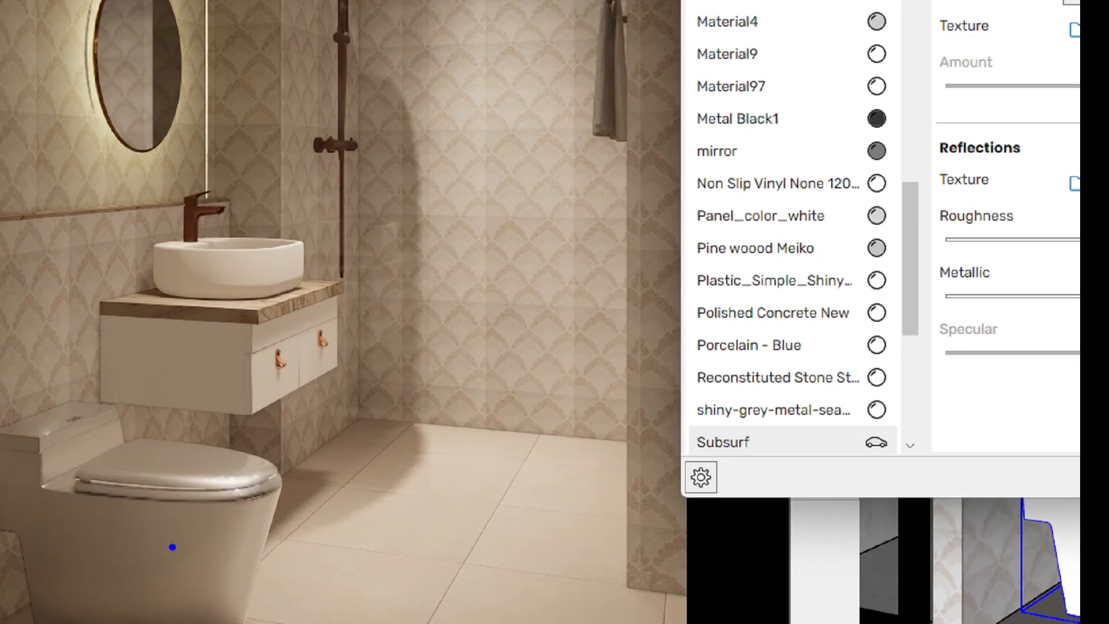
pyautogui.moveTo(161, 517); pyautogui.dragTo(223, 495)
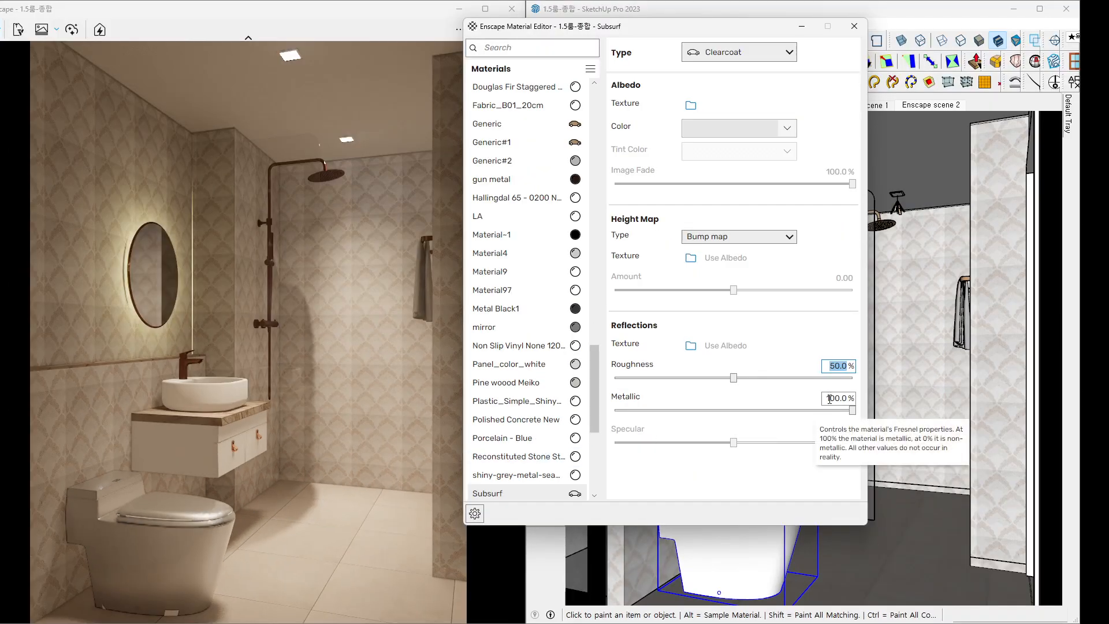
pyautogui.click(829, 399)
pyautogui.press('BackSpace')
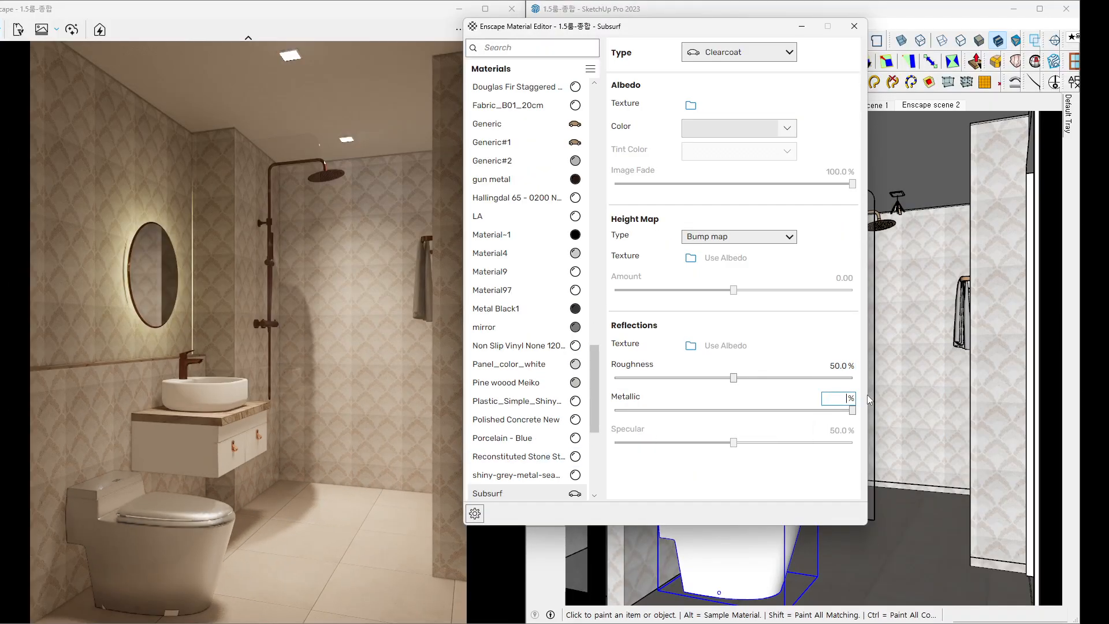
pyautogui.write('50')
pyautogui.press('Return')
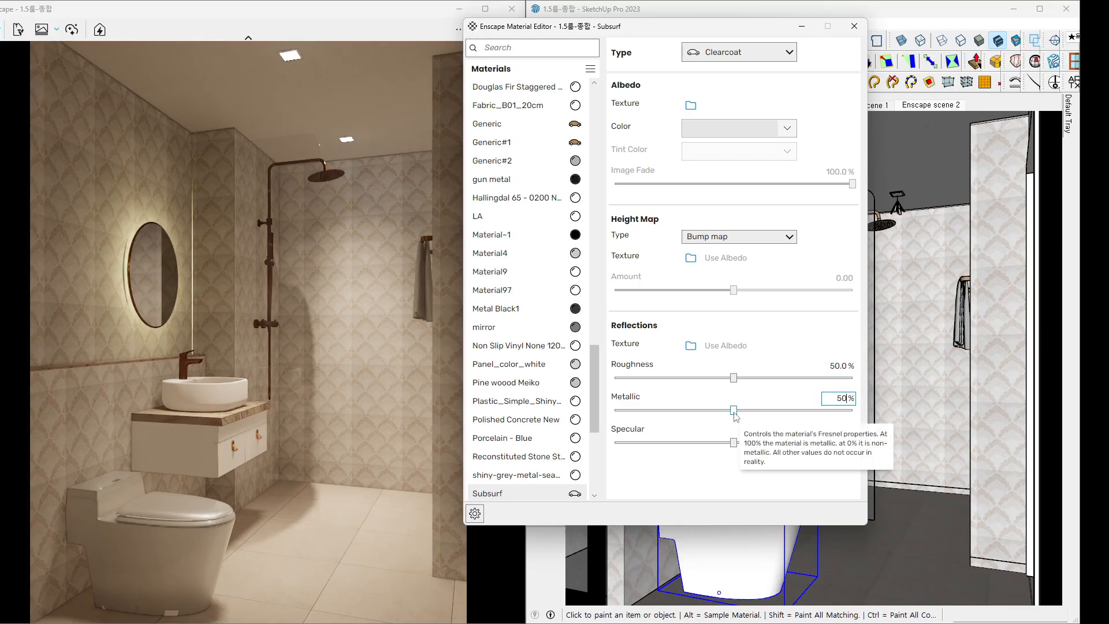
# Reduce the toilet material's metallic value to 30 %.
pyautogui.moveTo(733, 410); pyautogui.dragTo(701, 409)
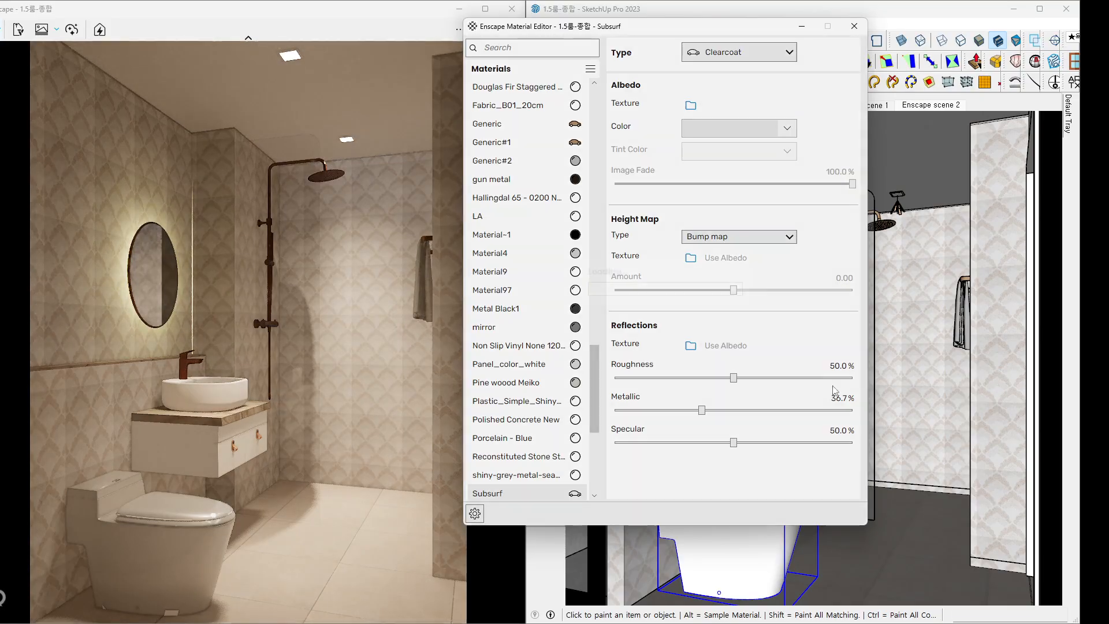
pyautogui.doubleClick(836, 398)
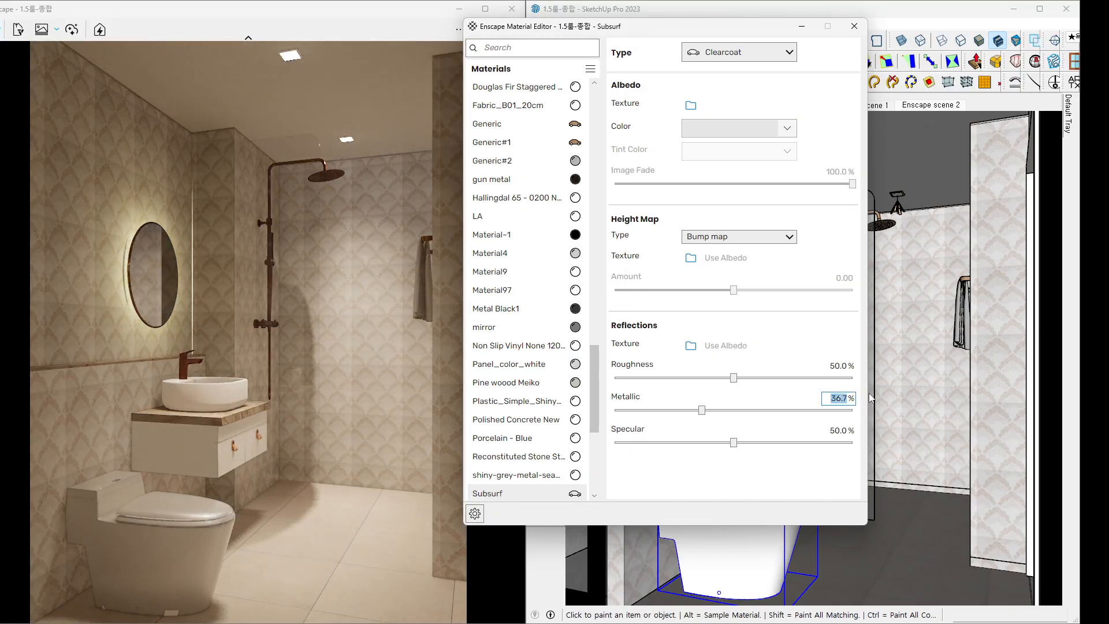
pyautogui.write('30')
pyautogui.press('Return')
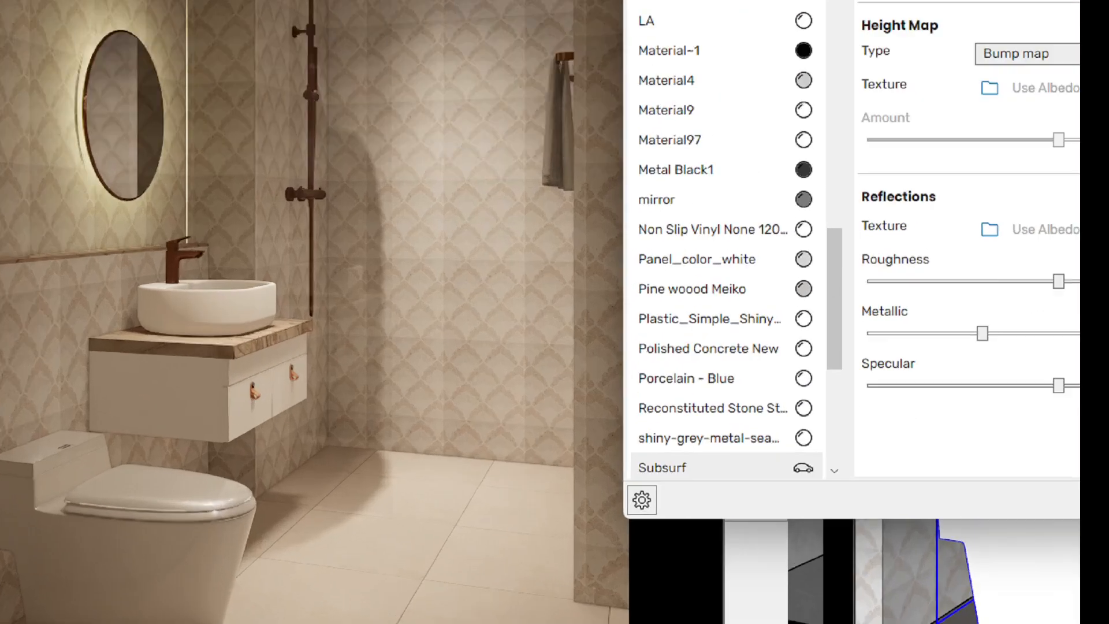
pyautogui.moveTo(204, 533)
pyautogui.mouseDown()
pyautogui.moveTo(217, 497)
pyautogui.moveTo(198, 533)
pyautogui.mouseUp()
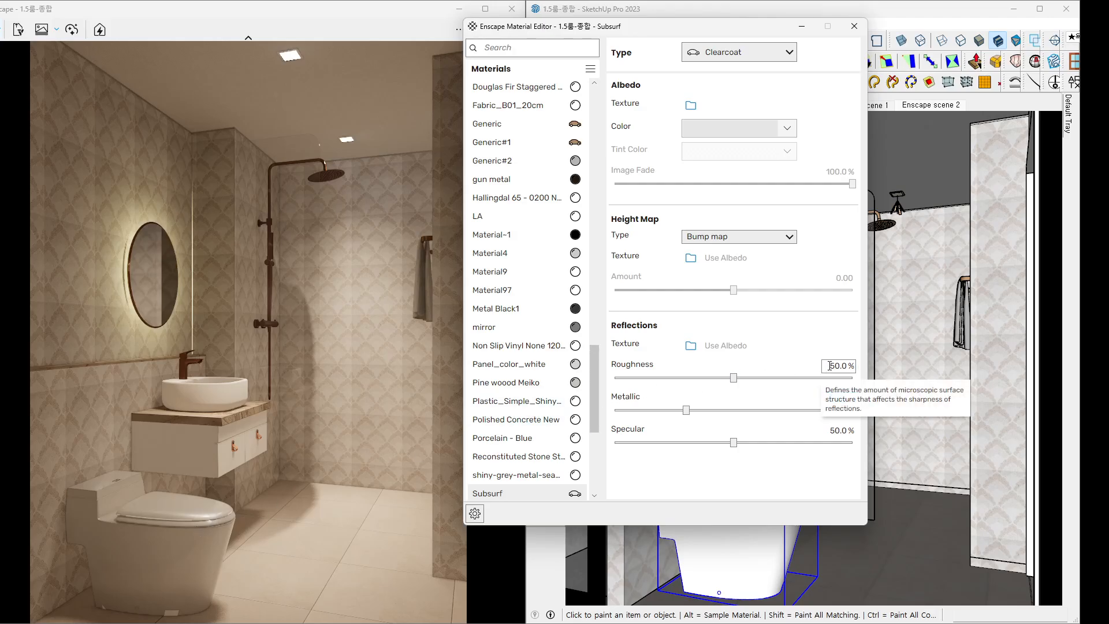
# Set the toilet material's roughness to 60 % and its albedo color to white.
pyautogui.moveTo(830, 366); pyautogui.dragTo(853, 366)
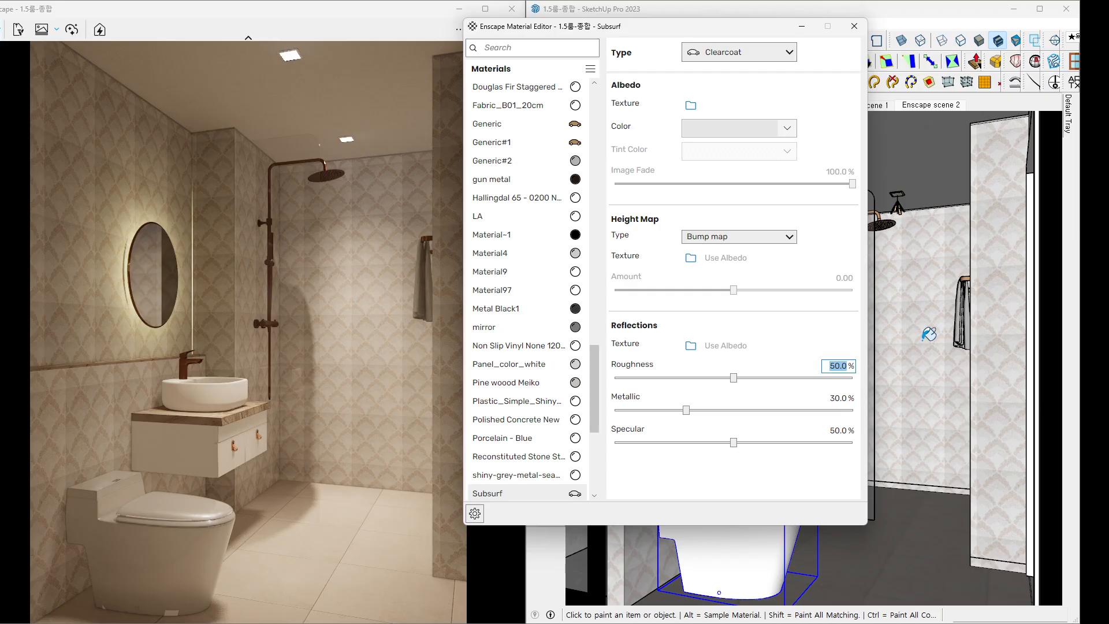
pyautogui.write('60')
pyautogui.press('Return')
pyautogui.click(794, 130)
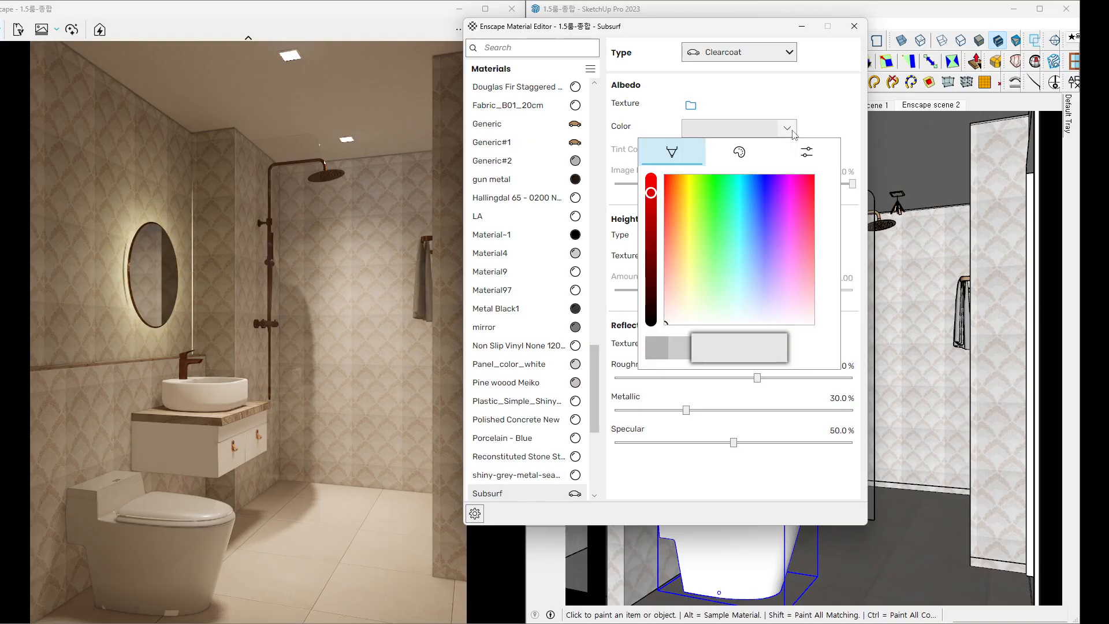
pyautogui.click(794, 349)
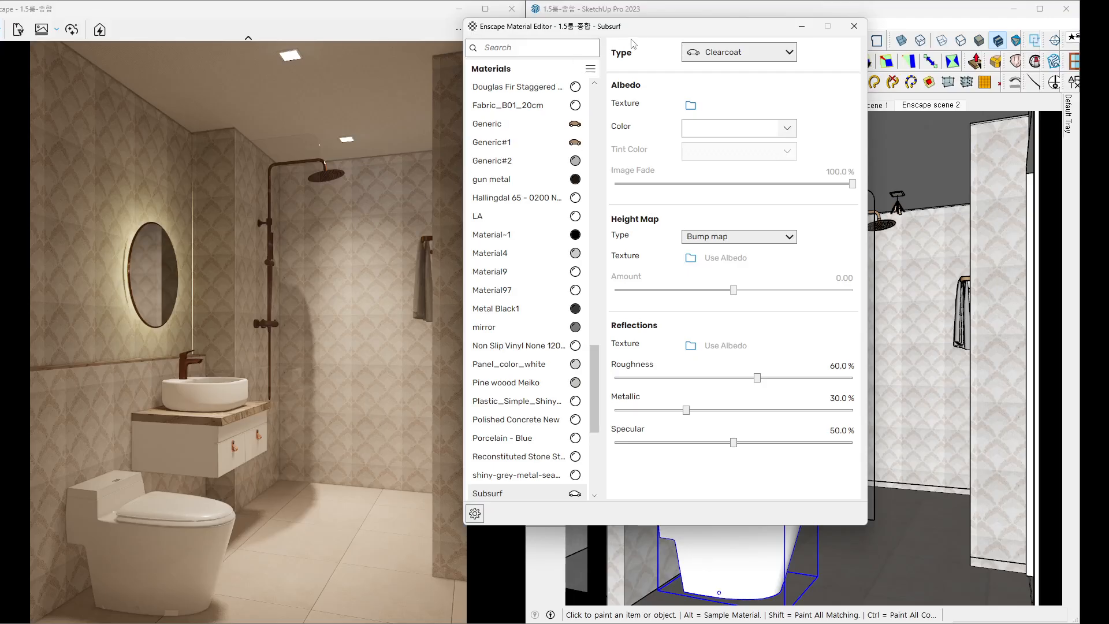
# Sample the washbasin's material in the model to load it in the material editor, and move the editor beside the render.
pyautogui.moveTo(633, 39)
pyautogui.mouseDown()
pyautogui.moveTo(358, 82)
pyautogui.moveTo(270, 147)
pyautogui.mouseUp()
pyautogui.click(536, 108)
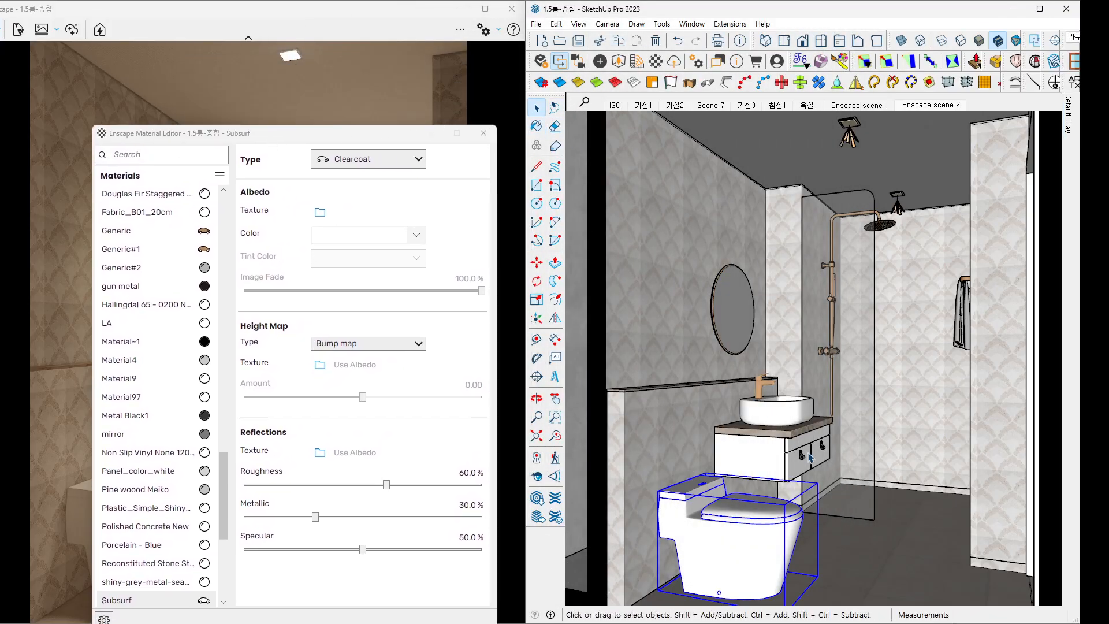
pyautogui.click(794, 417)
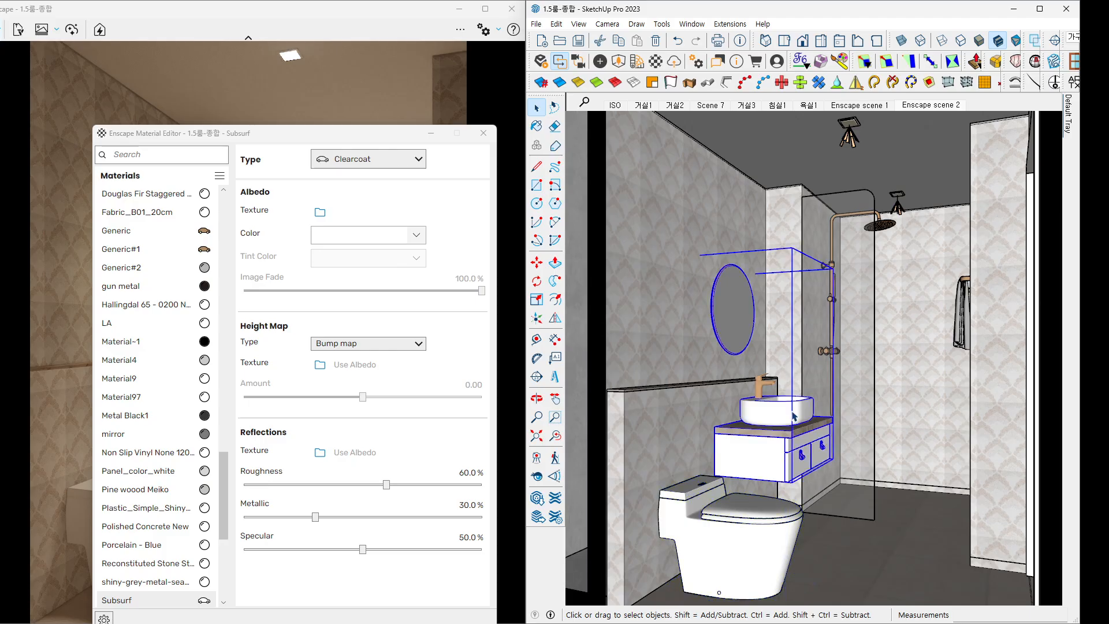
pyautogui.press('m')
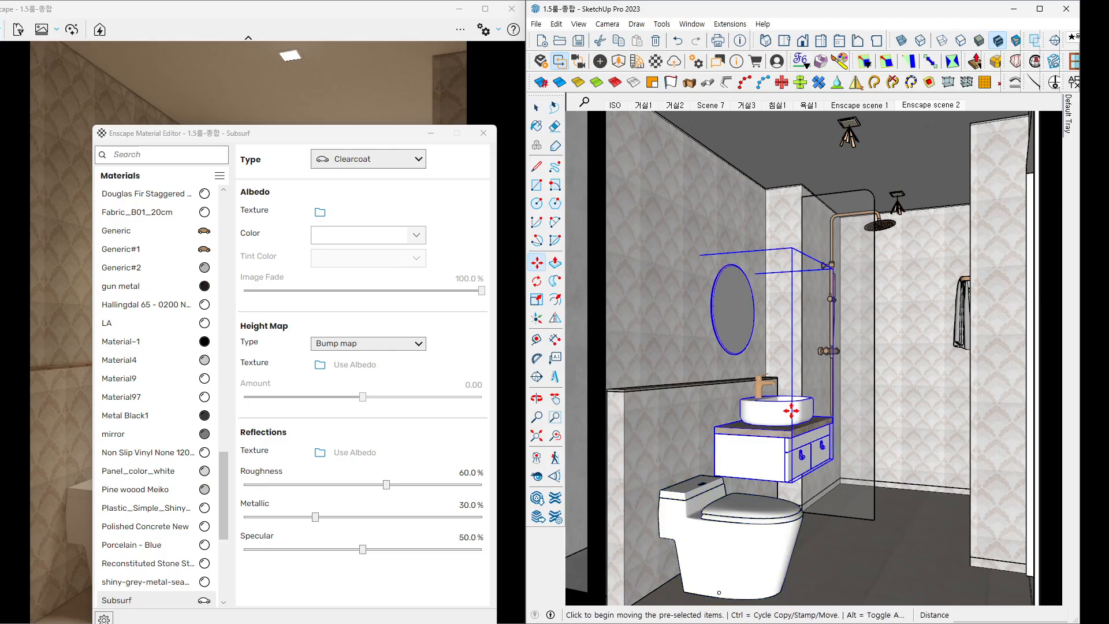
pyautogui.press('b')
pyautogui.keyDown('alt'); pyautogui.click(793, 406); pyautogui.keyUp('alt')
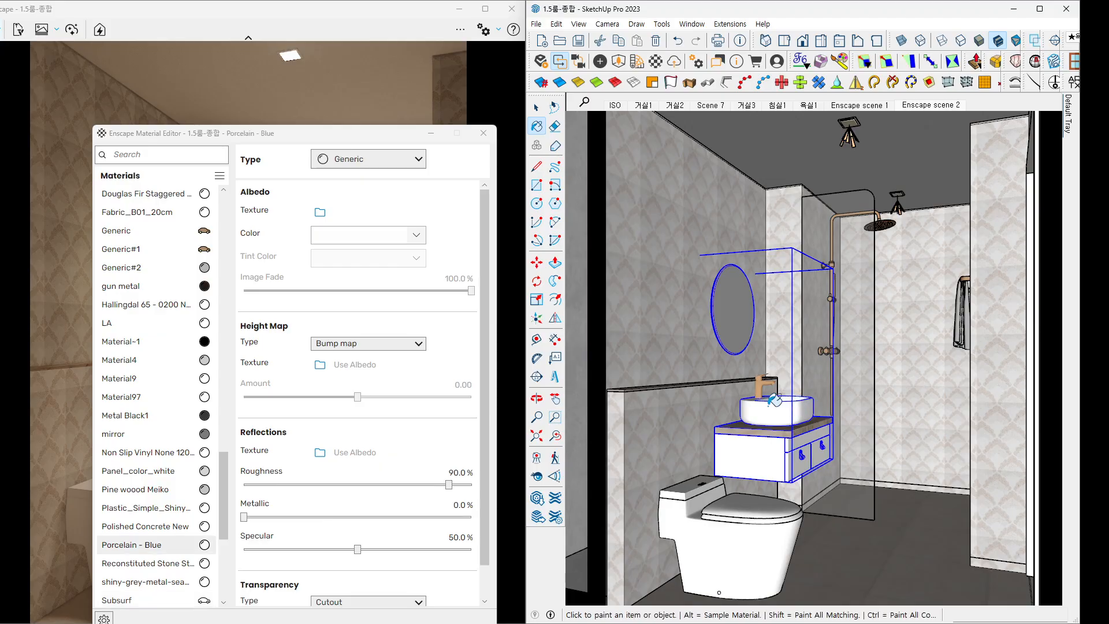
pyautogui.moveTo(390, 140); pyautogui.dragTo(739, 51)
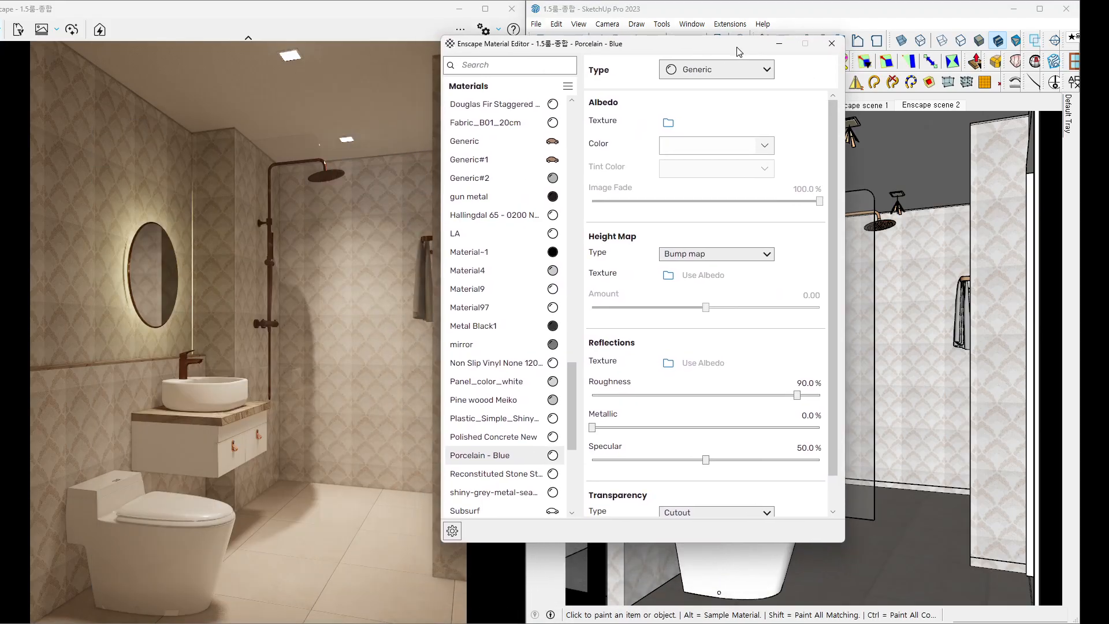
# Check the washbasin material's albedo color and change its type to Clearcoat.
pyautogui.click(749, 157)
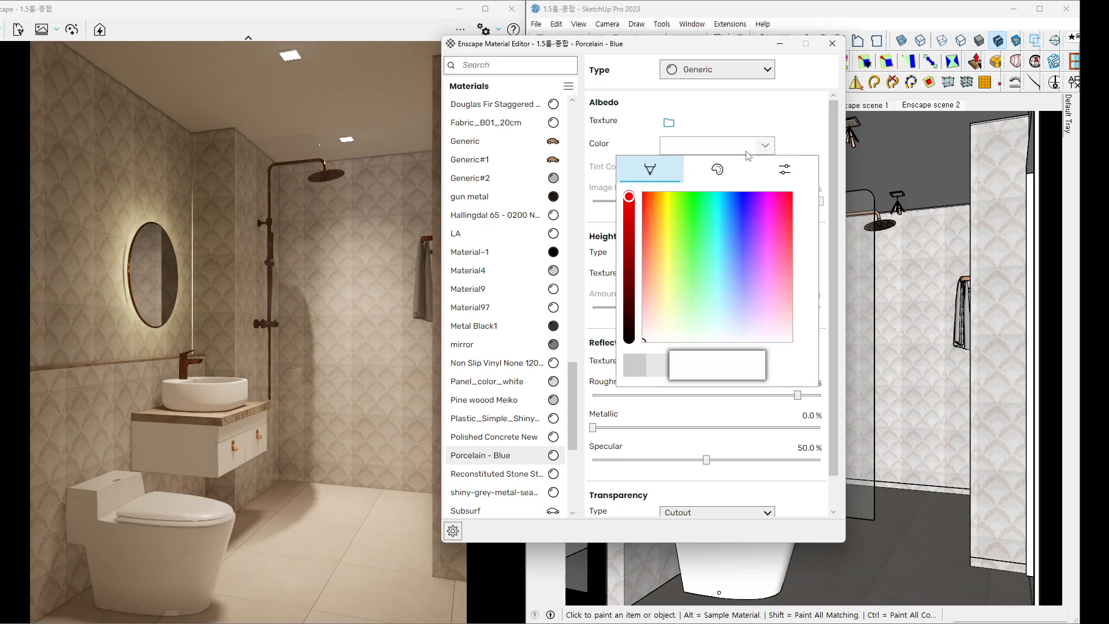
pyautogui.click(764, 131)
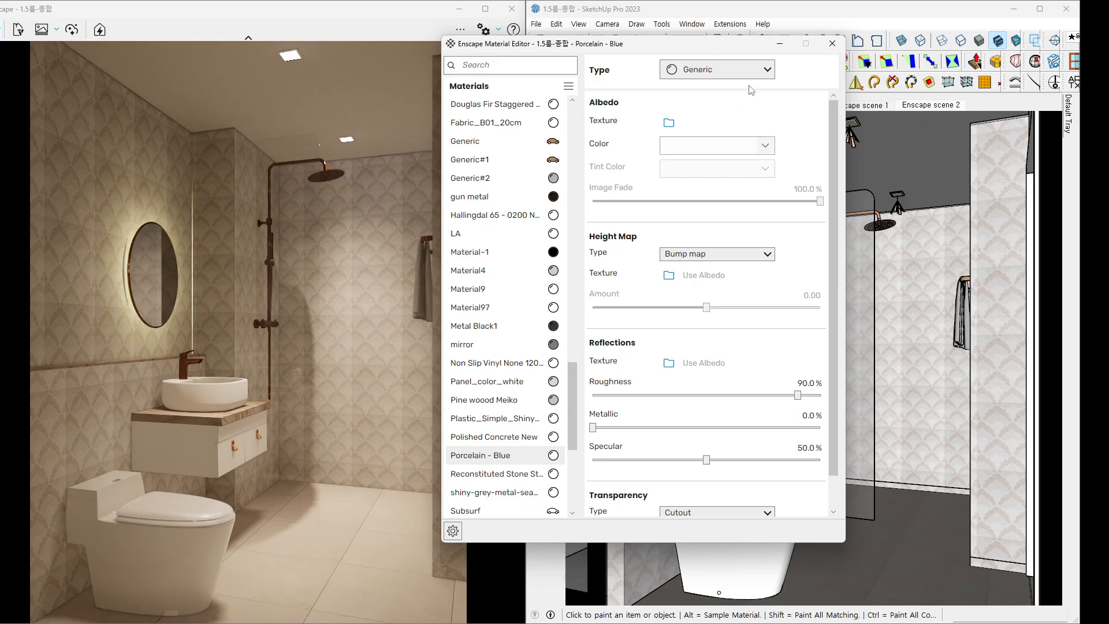
pyautogui.click(742, 73)
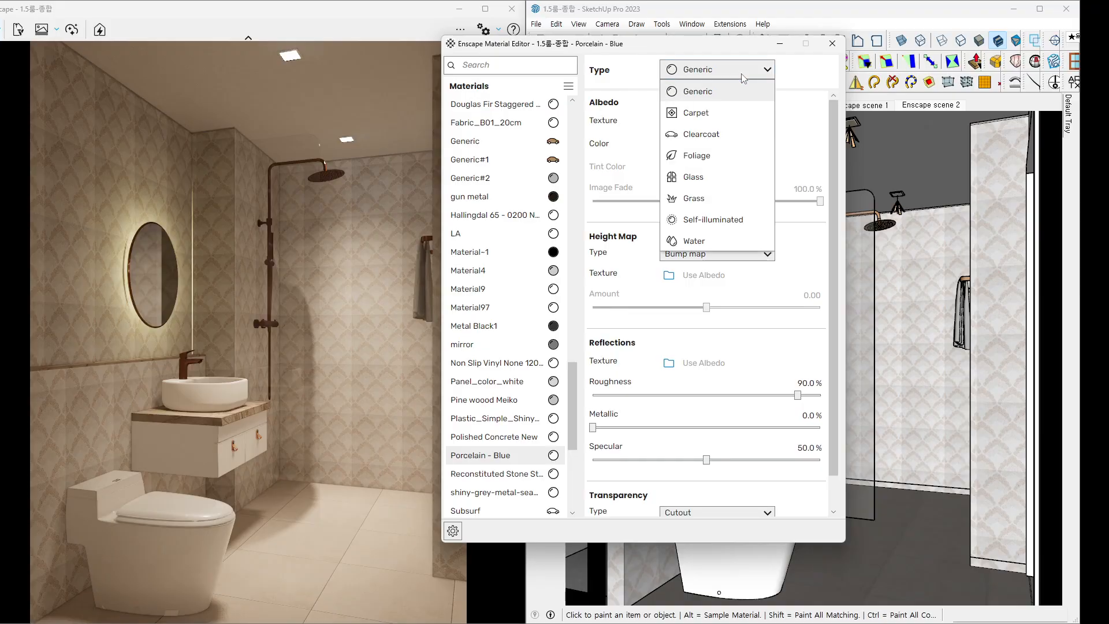
pyautogui.click(701, 134)
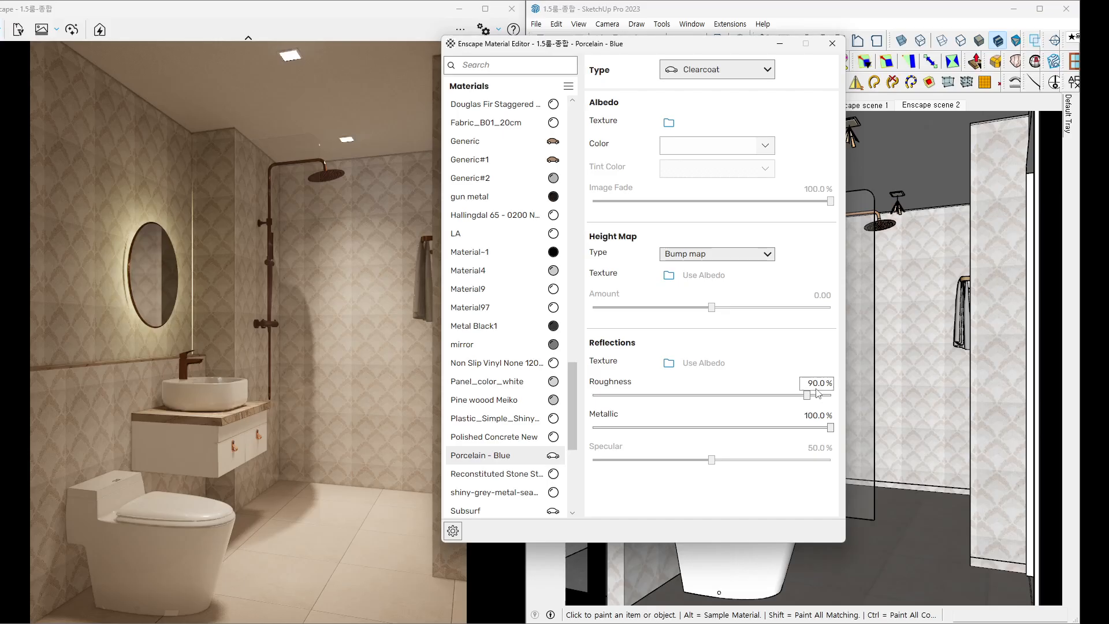
# Set the washbasin material's roughness to 60 % and its metallic to 50 %.
pyautogui.click(831, 382)
pyautogui.write('60')
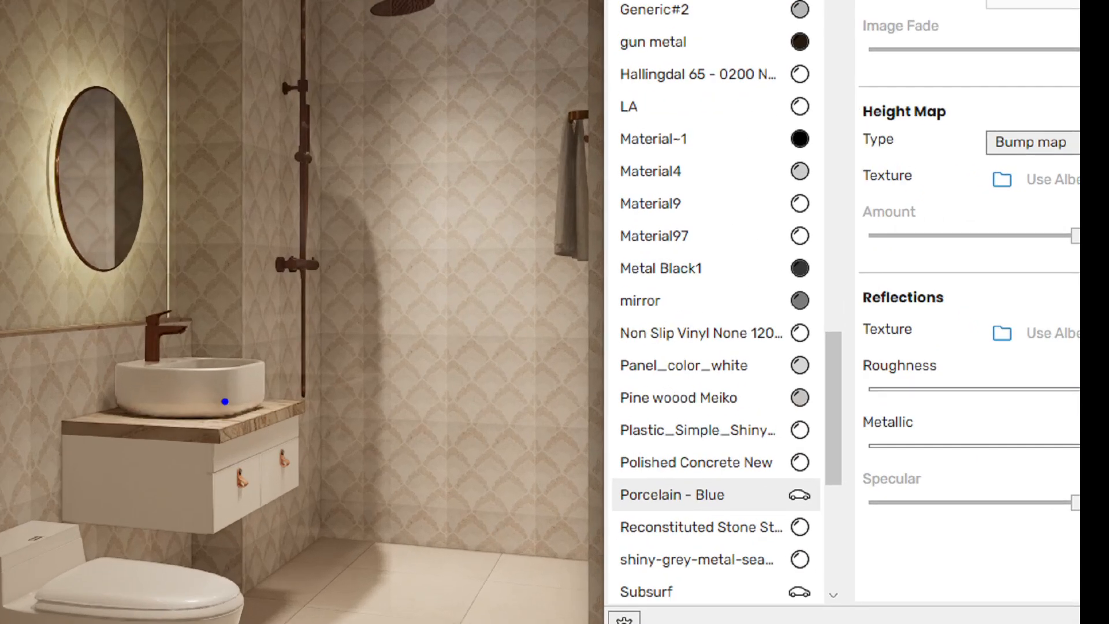
pyautogui.moveTo(204, 387)
pyautogui.mouseDown()
pyautogui.moveTo(214, 399)
pyautogui.moveTo(228, 383)
pyautogui.mouseUp()
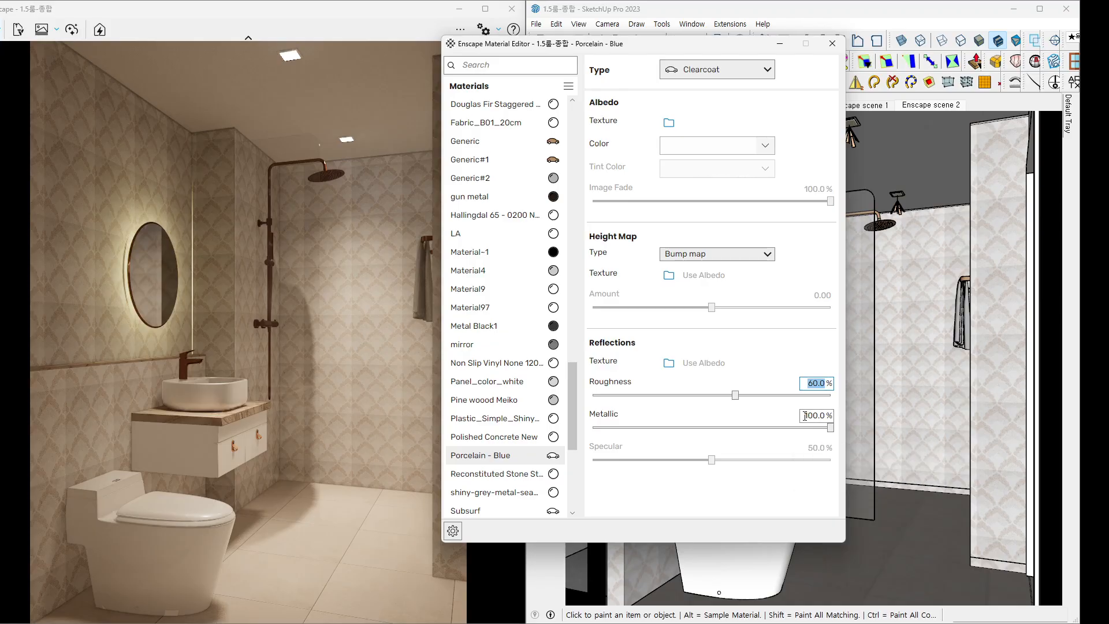
pyautogui.doubleClick(806, 416)
pyautogui.write('50')
pyautogui.press('Return')
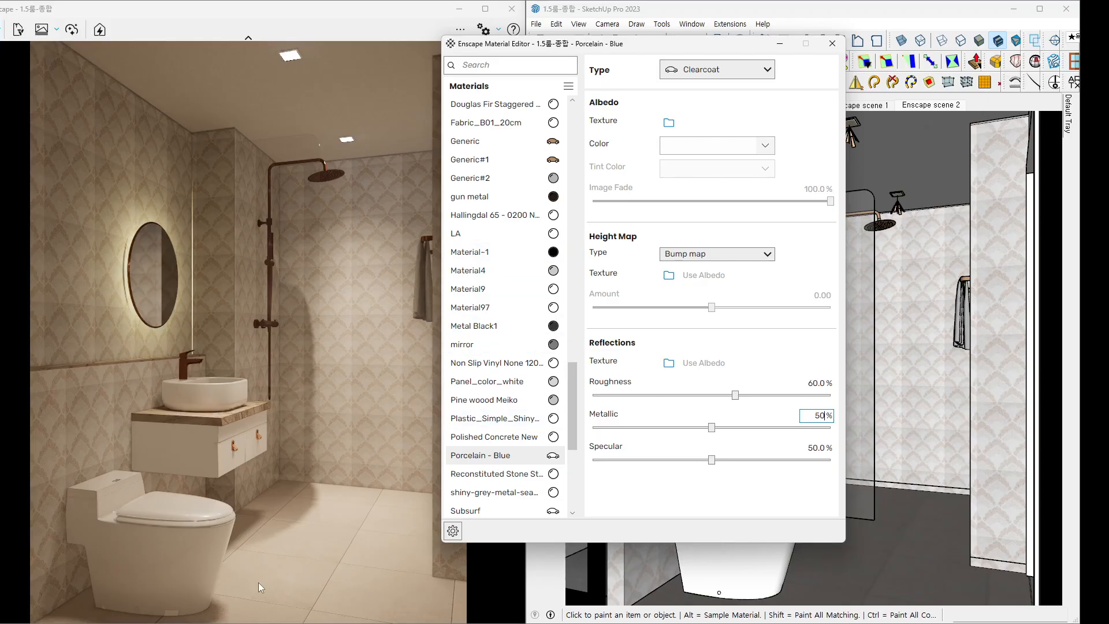
# Move the material editor aside to uncover the bathroom model.
pyautogui.moveTo(280, 537); pyautogui.dragTo(331, 519)
pyautogui.press('Escape')
pyautogui.moveTo(716, 48)
pyautogui.mouseDown()
pyautogui.moveTo(500, 59)
pyautogui.moveTo(905, 128)
pyautogui.moveTo(1080, 95)
pyautogui.mouseUp()
pyautogui.hotkey('ctrl', '2')
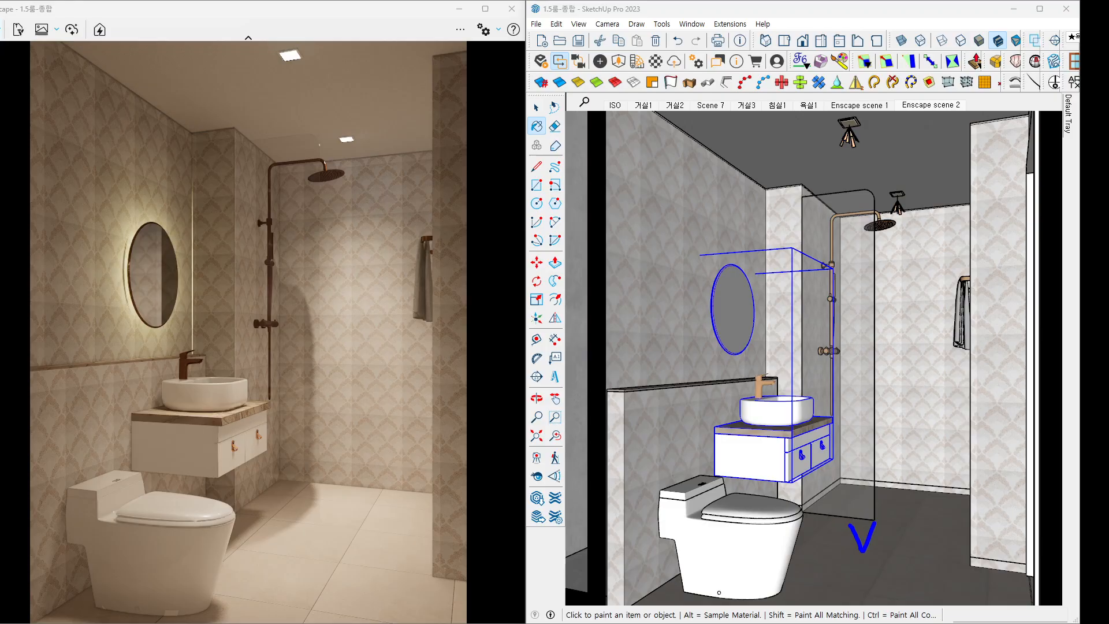
pyautogui.hotkey('ctrl', '1')
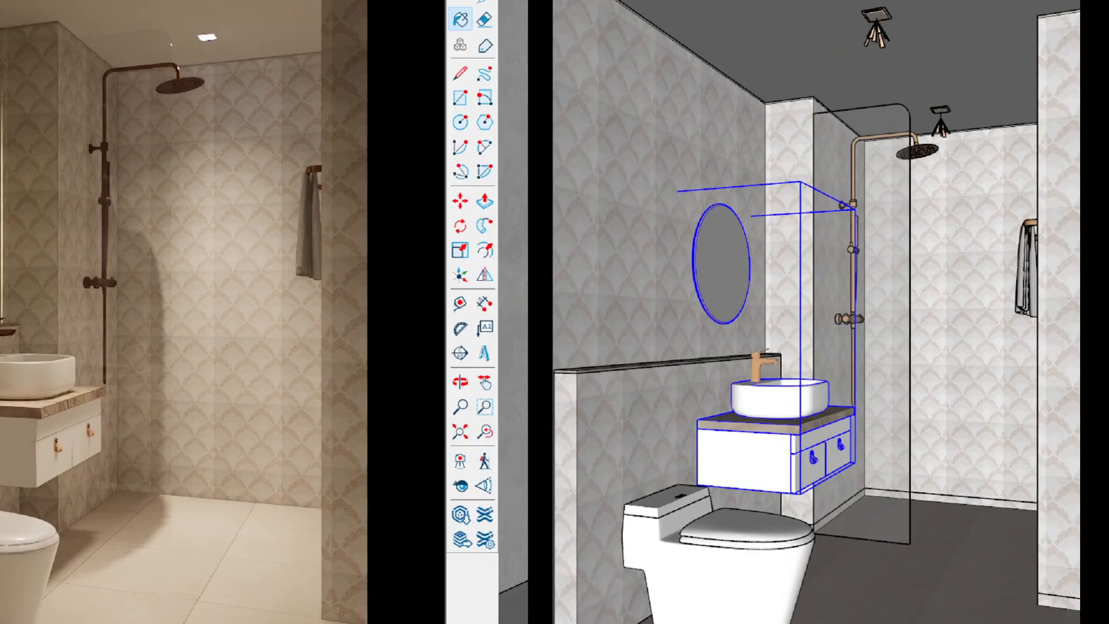
pyautogui.click(768, 447)
pyautogui.moveTo(781, 435)
pyautogui.mouseDown()
pyautogui.moveTo(744, 410)
pyautogui.moveTo(795, 424)
pyautogui.moveTo(759, 434)
pyautogui.mouseUp()
pyautogui.press('Escape')
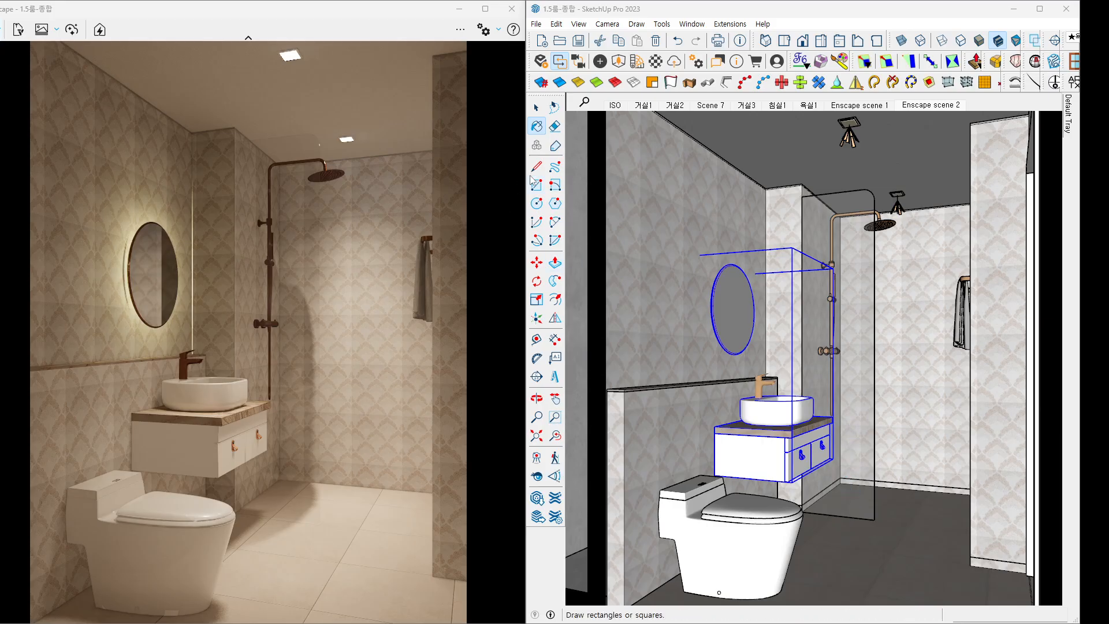
# Sample the bathroom floor's material in the model to load it in the material editor, and move the editor beside the render.
pyautogui.press('space')
pyautogui.click(919, 529)
pyautogui.press('b')
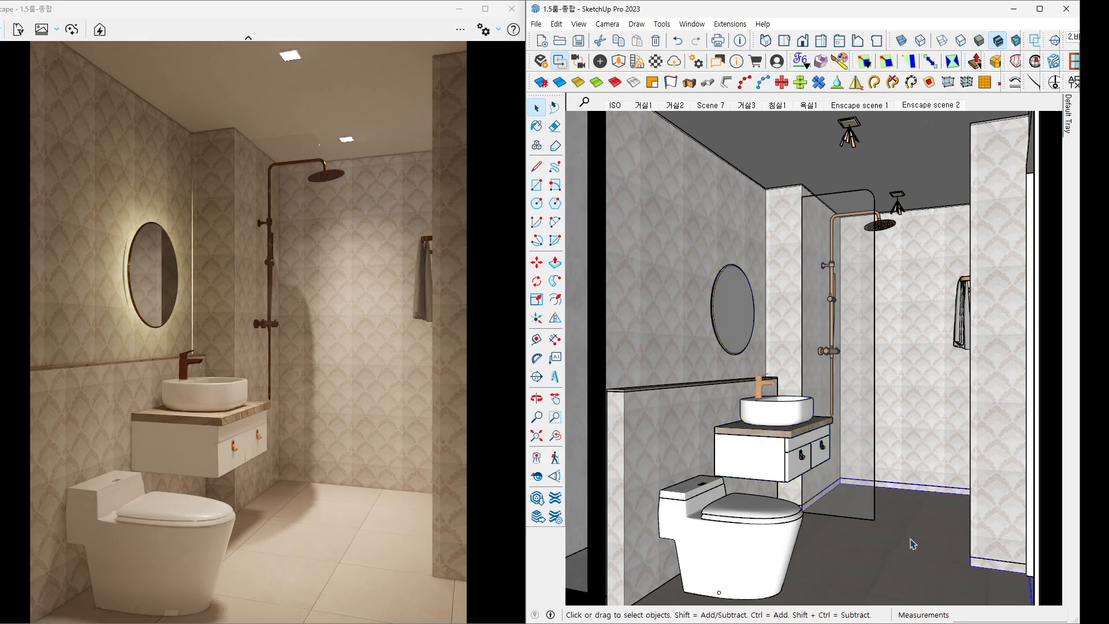
pyautogui.press('alt')
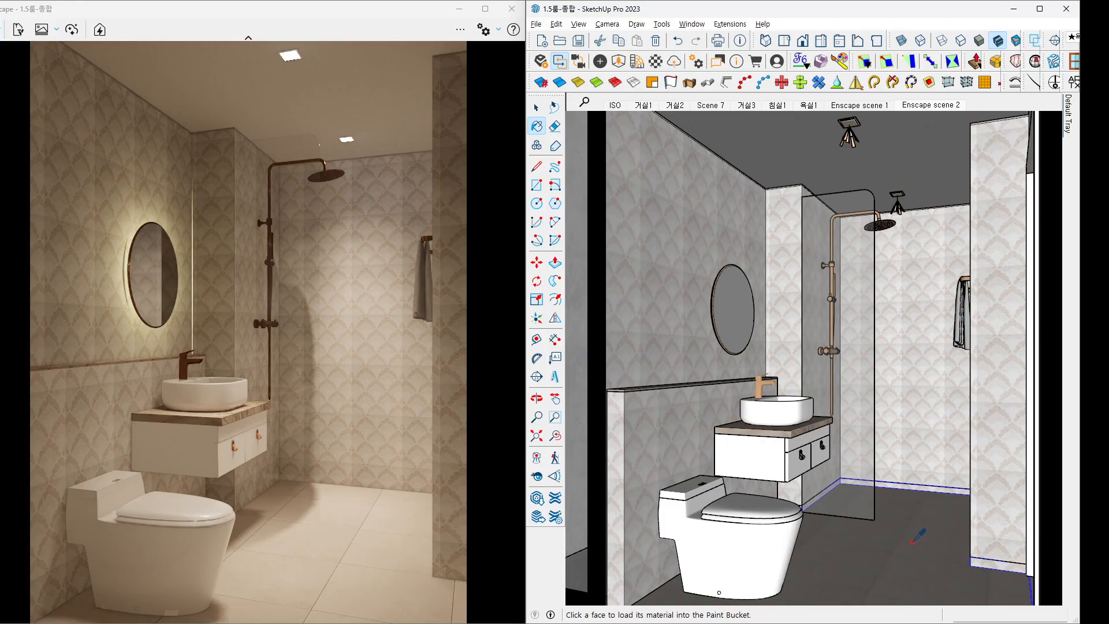
pyautogui.keyDown('alt'); pyautogui.click(912, 542); pyautogui.keyUp('alt')
pyautogui.moveTo(1080, 99)
pyautogui.mouseDown()
pyautogui.moveTo(689, 97)
pyautogui.moveTo(583, 57)
pyautogui.moveTo(700, 52)
pyautogui.mouseUp()
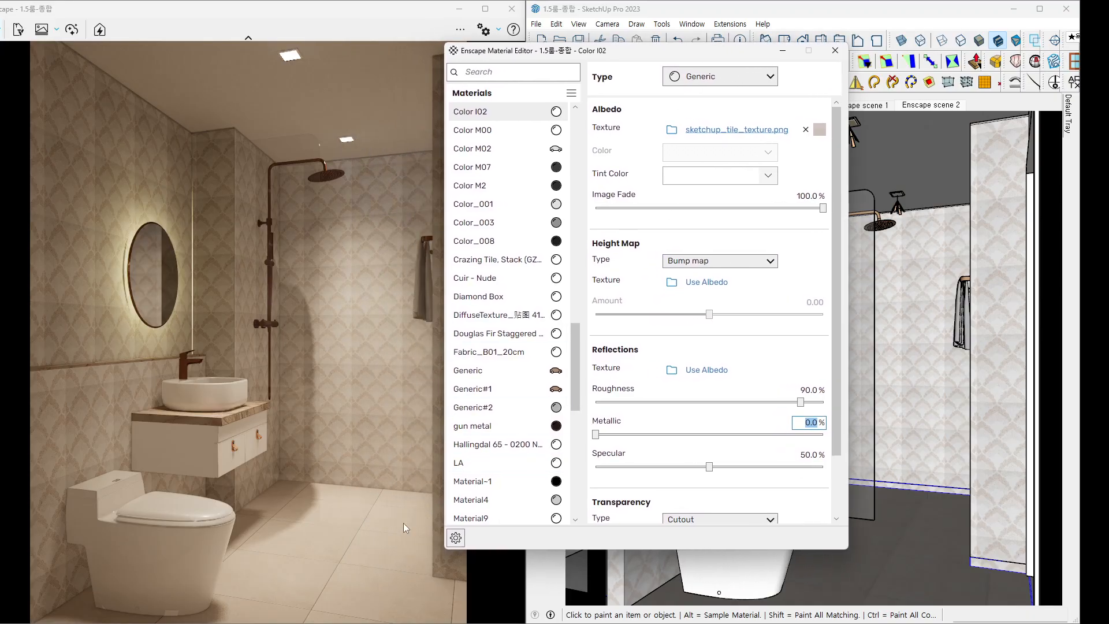
# Open the tint color of the floor material's albedo for editing.
pyautogui.moveTo(304, 531)
pyautogui.mouseDown()
pyautogui.moveTo(314, 546)
pyautogui.moveTo(333, 512)
pyautogui.mouseUp()
pyautogui.click(718, 179)
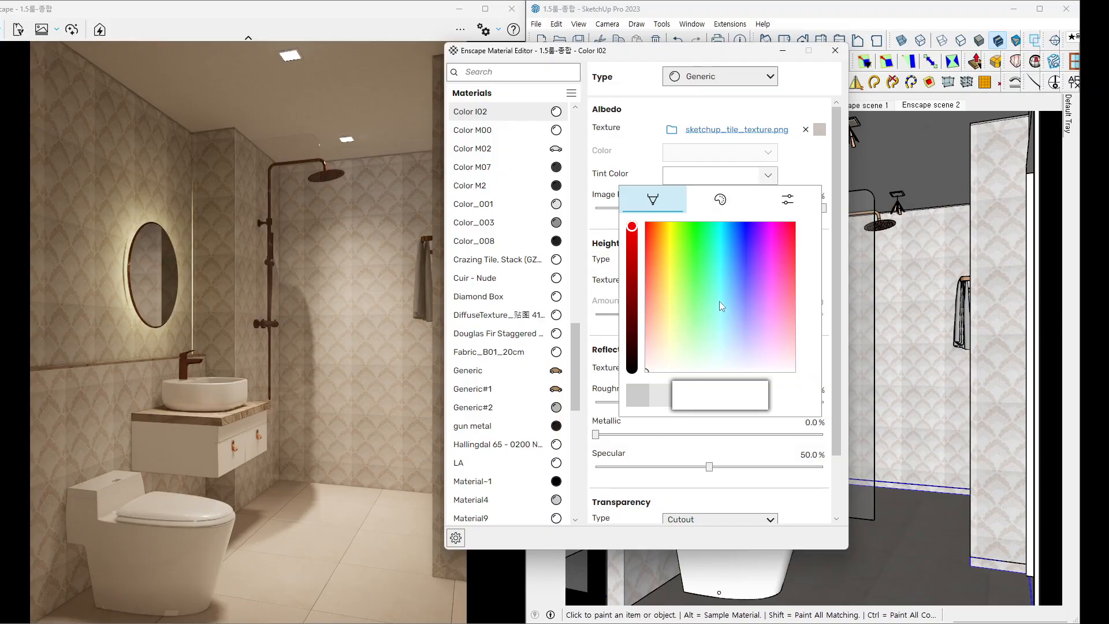
# Set the albedo tint color of the Color I02 floor tile material to a light grey.
pyautogui.click(667, 397)
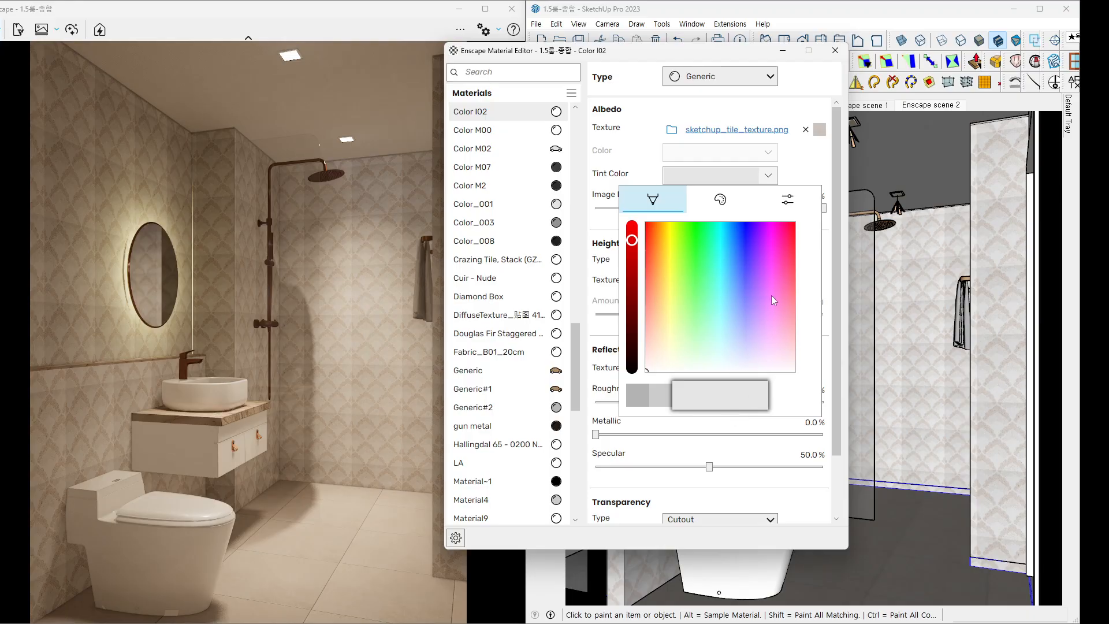
pyautogui.click(810, 159)
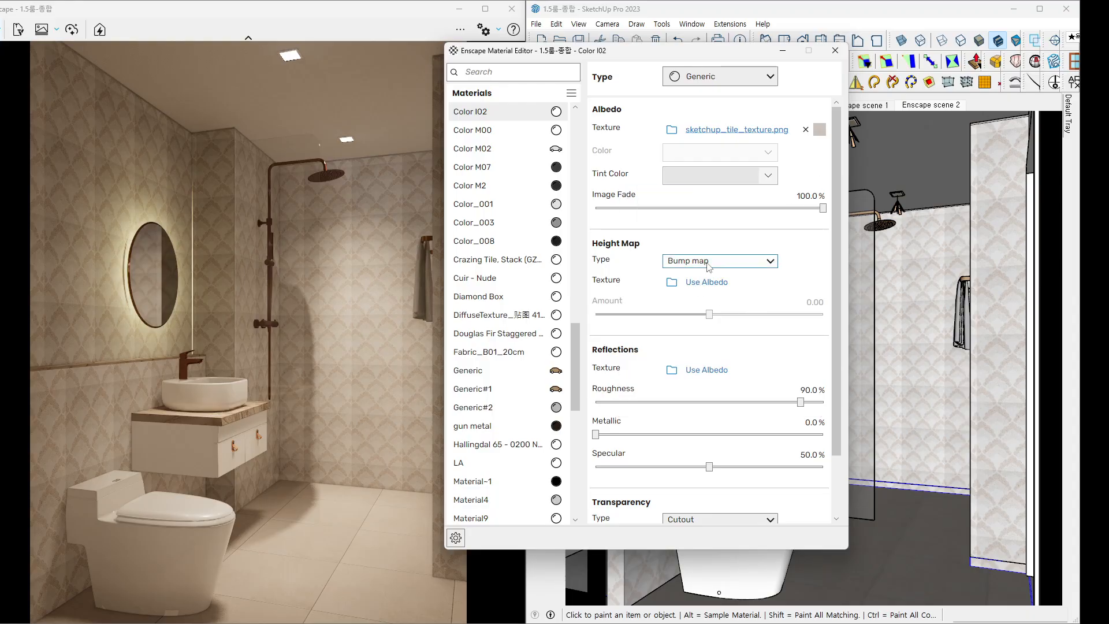
# Set the floor tile material's height map type to Normal map and load 바닥타일.png from the desktop as its texture.
pyautogui.moveTo(709, 264)
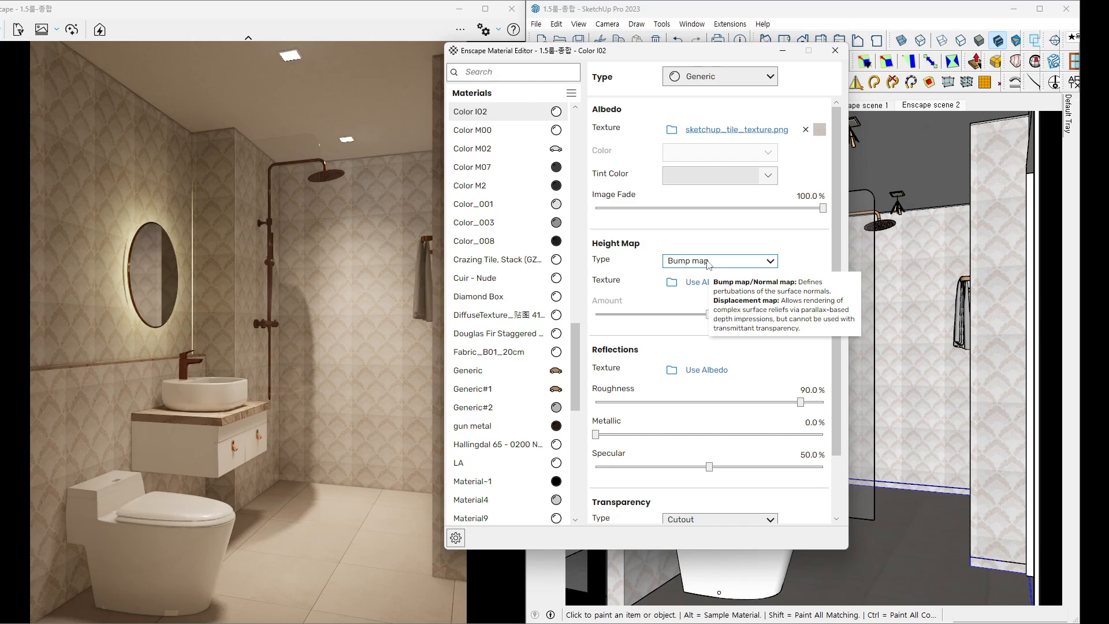
pyautogui.click(709, 262)
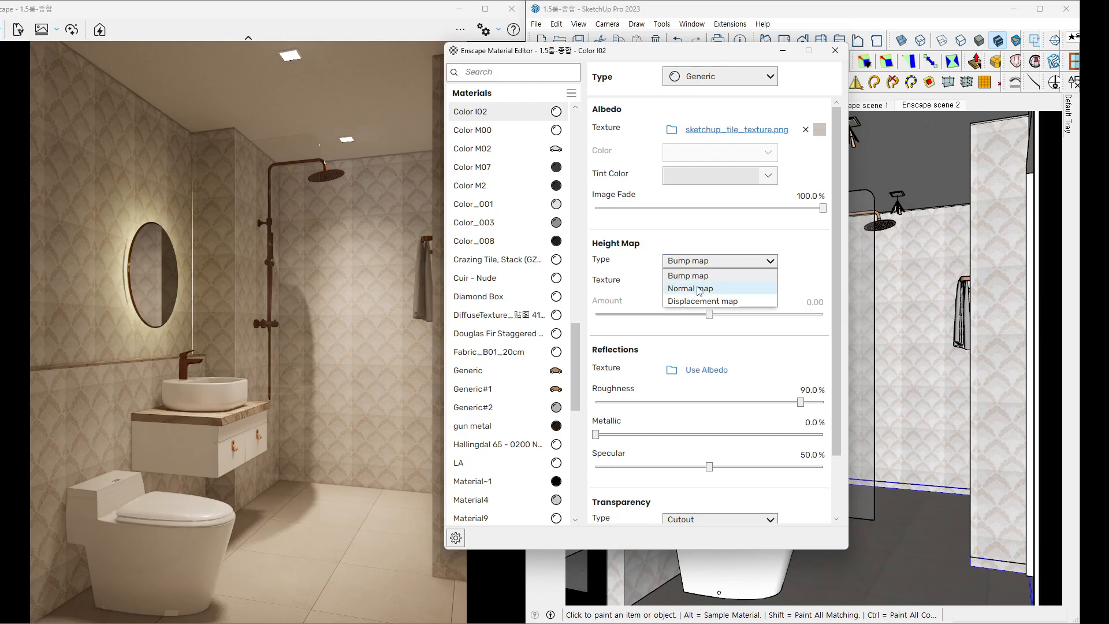
pyautogui.click(699, 288)
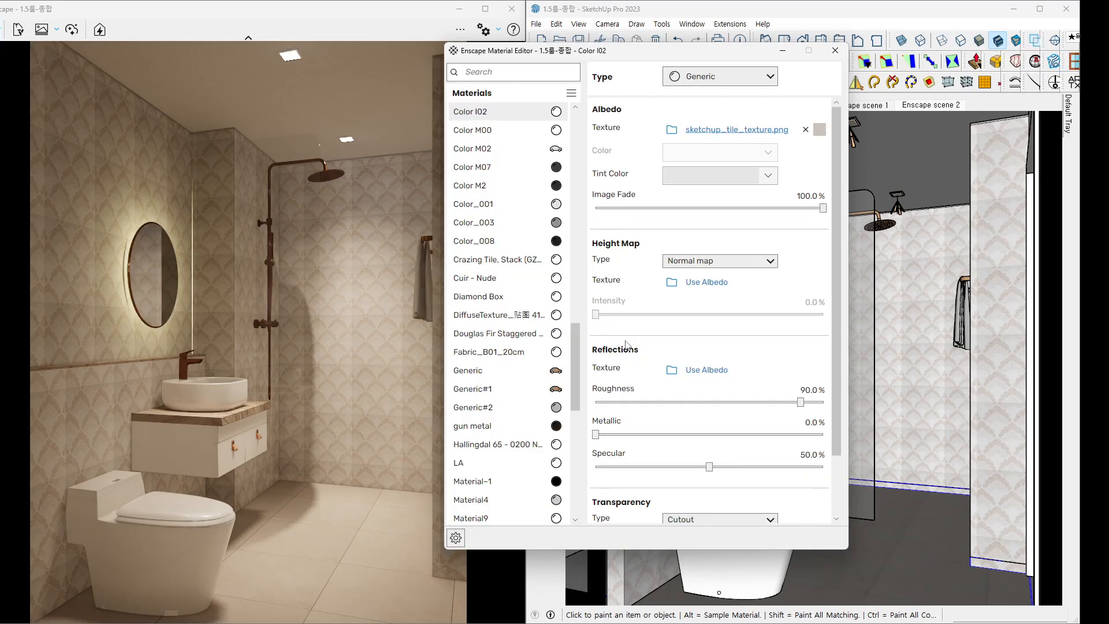
pyautogui.click(671, 285)
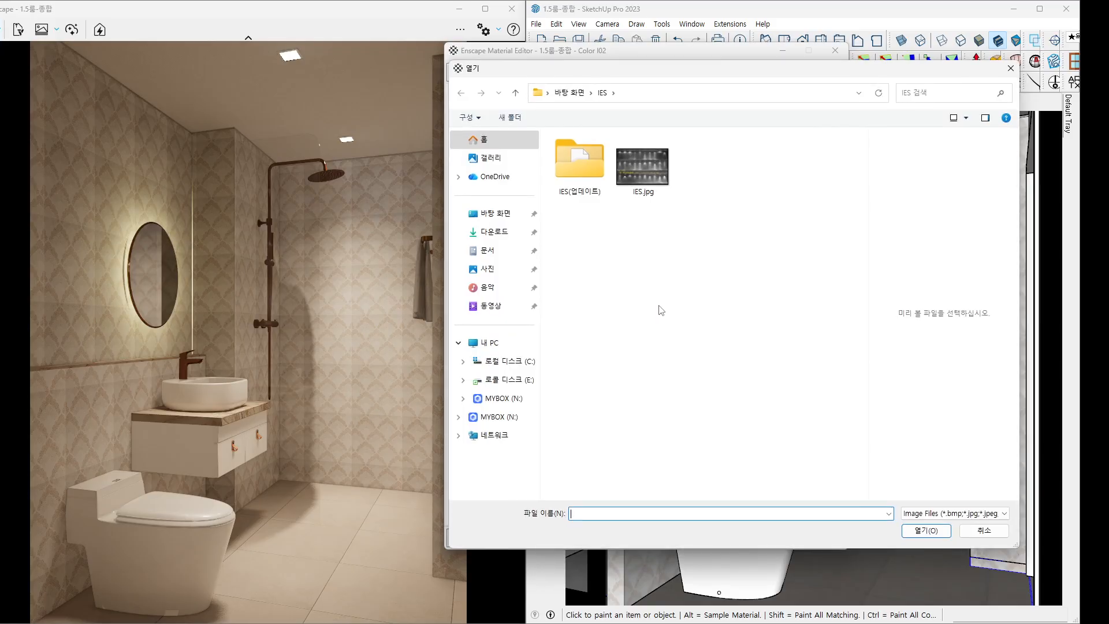
pyautogui.click(495, 213)
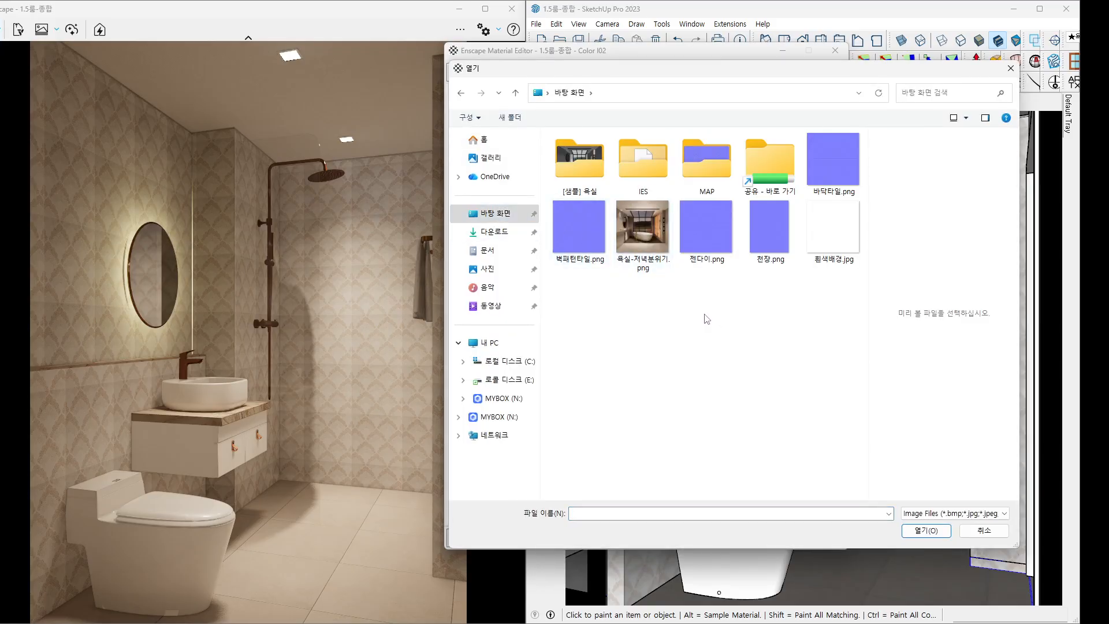
pyautogui.click(830, 172)
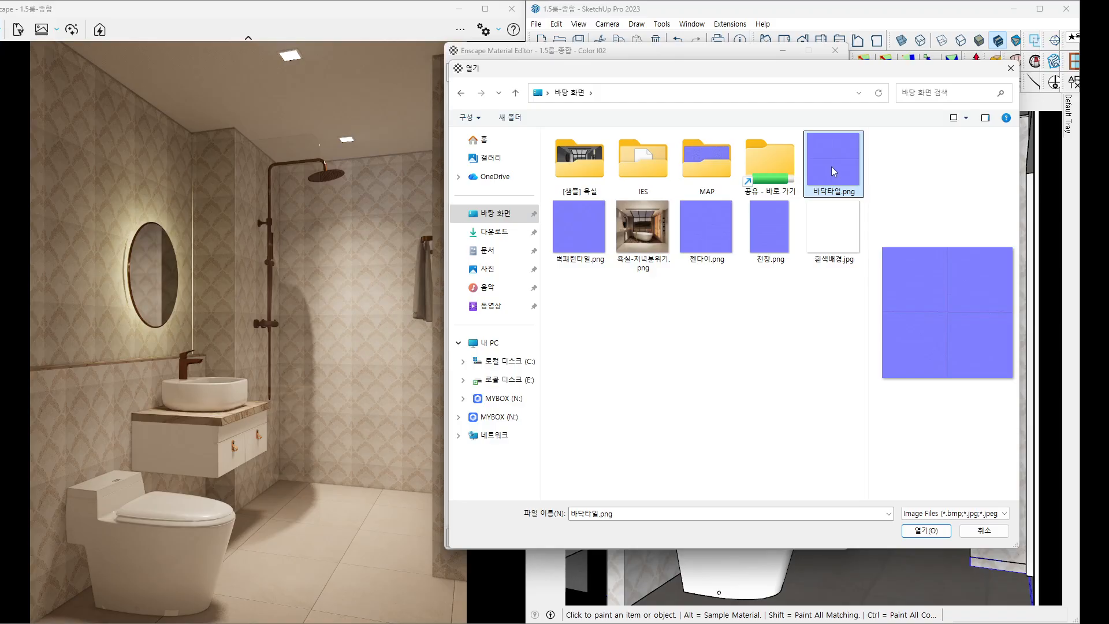
pyautogui.doubleClick(831, 167)
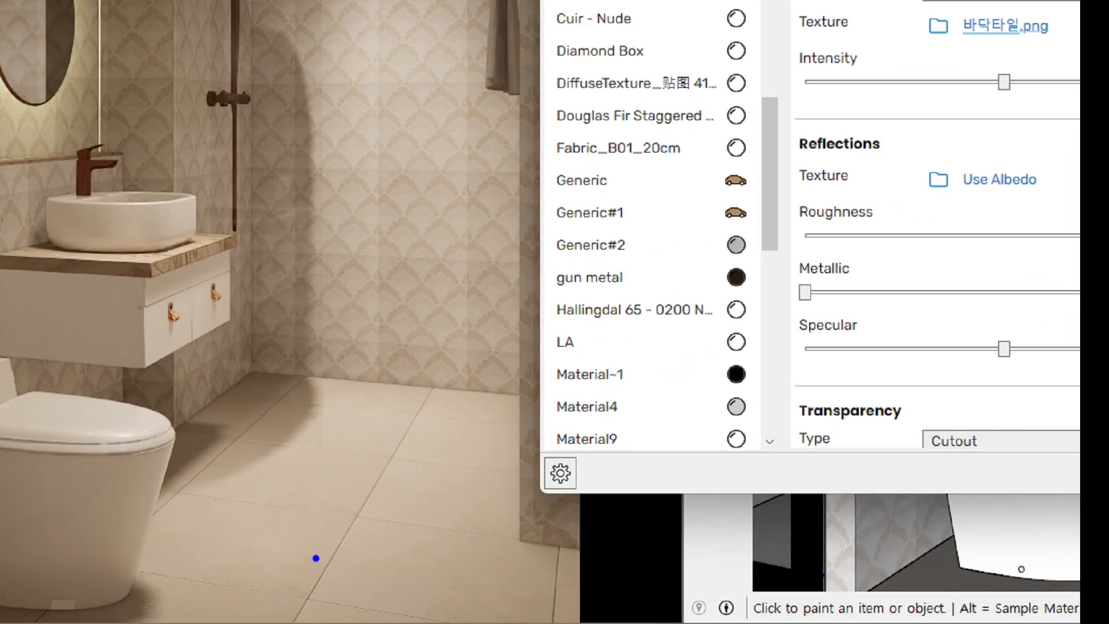
pyautogui.moveTo(300, 547)
pyautogui.mouseDown()
pyautogui.moveTo(307, 571)
pyautogui.moveTo(324, 537)
pyautogui.mouseUp()
pyautogui.press('Escape')
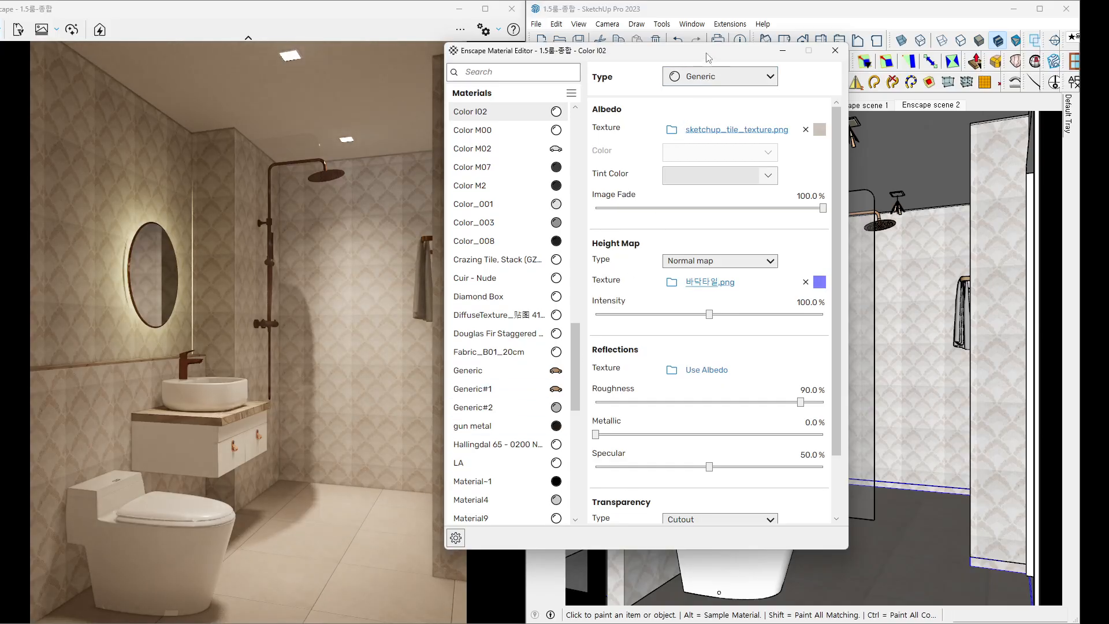
pyautogui.moveTo(707, 57); pyautogui.dragTo(691, 30)
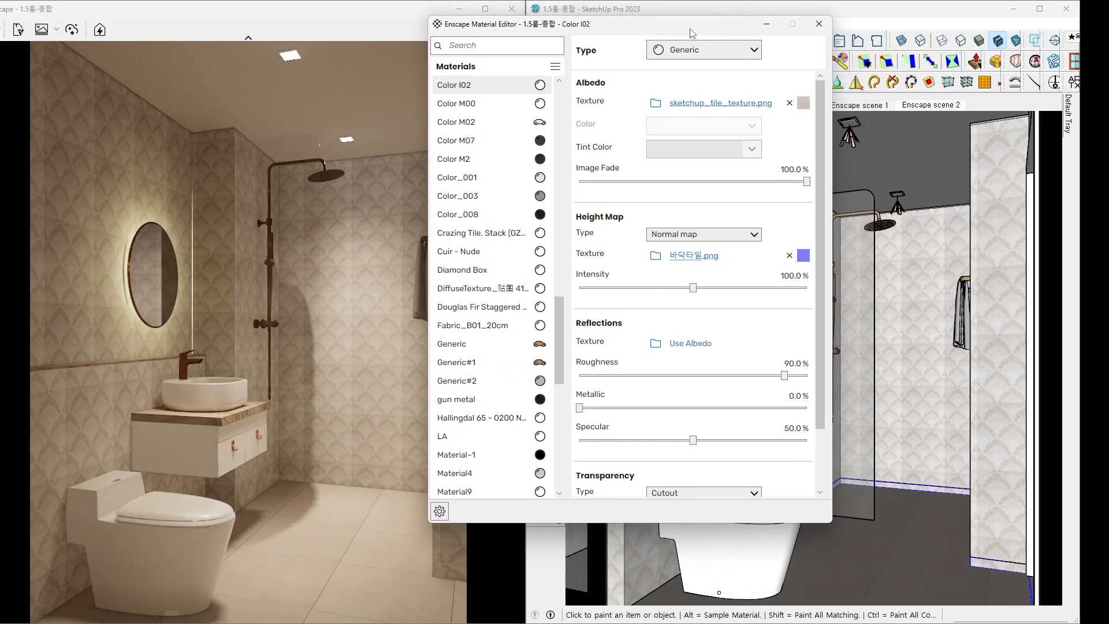
pyautogui.hotkey('ctrl', '1')
pyautogui.click(674, 366)
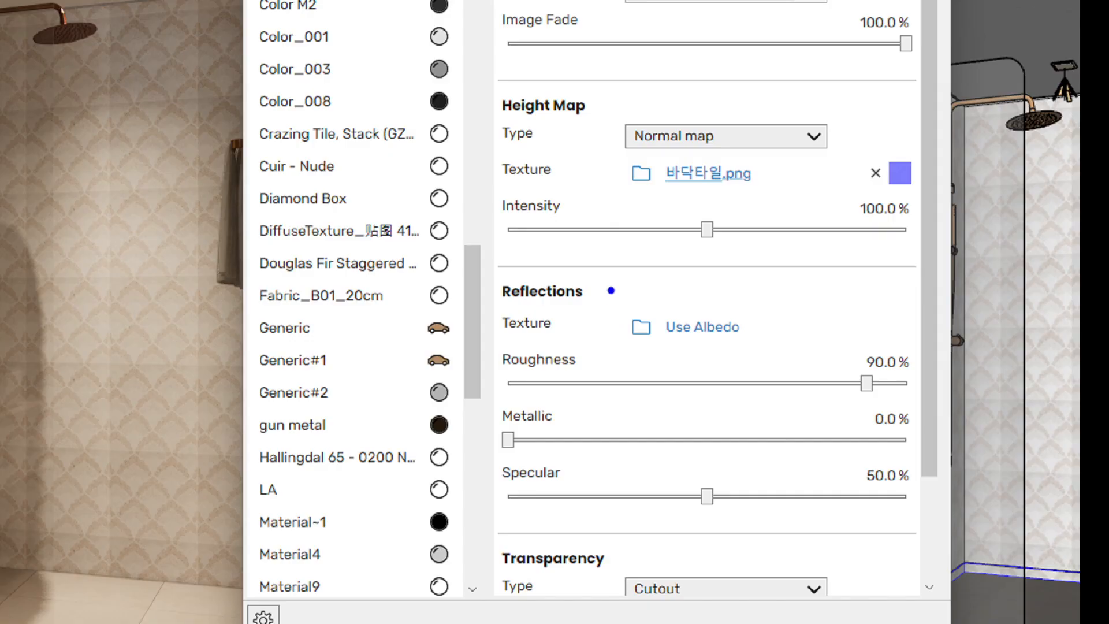
pyautogui.moveTo(611, 290)
pyautogui.keyDown('ctrl'); pyautogui.mouseDown()
pyautogui.moveTo(698, 345)
pyautogui.moveTo(766, 367)
pyautogui.mouseUp(); pyautogui.keyUp('ctrl')
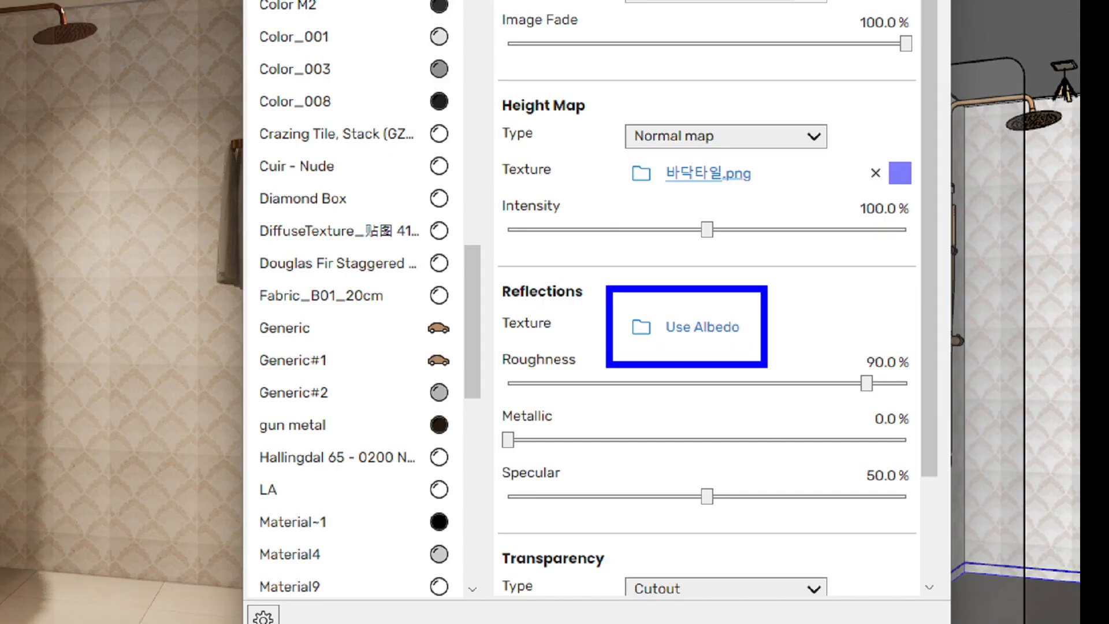
pyautogui.press('Escape')
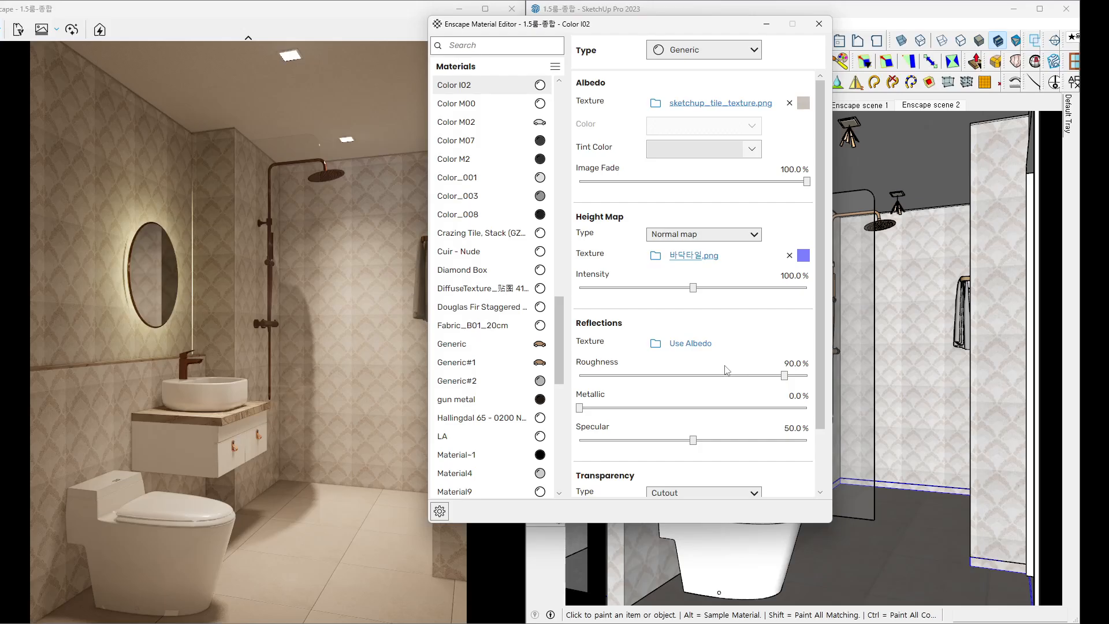
# Use the albedo image as the floor tile's reflections texture, invert it, and return to the main material settings.
pyautogui.click(688, 343)
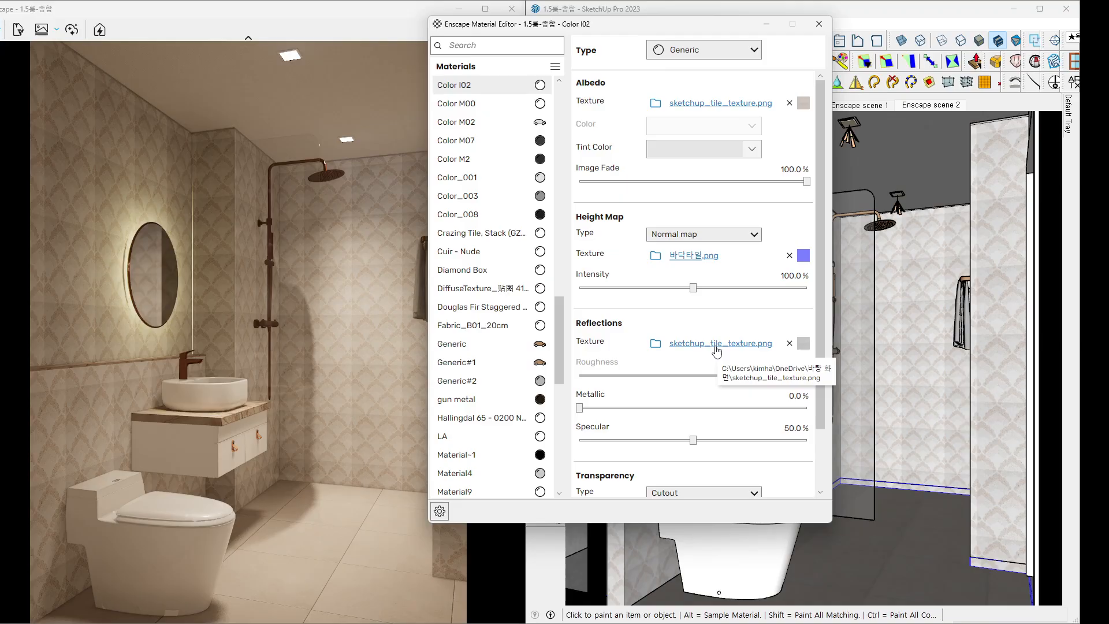
pyautogui.click(716, 345)
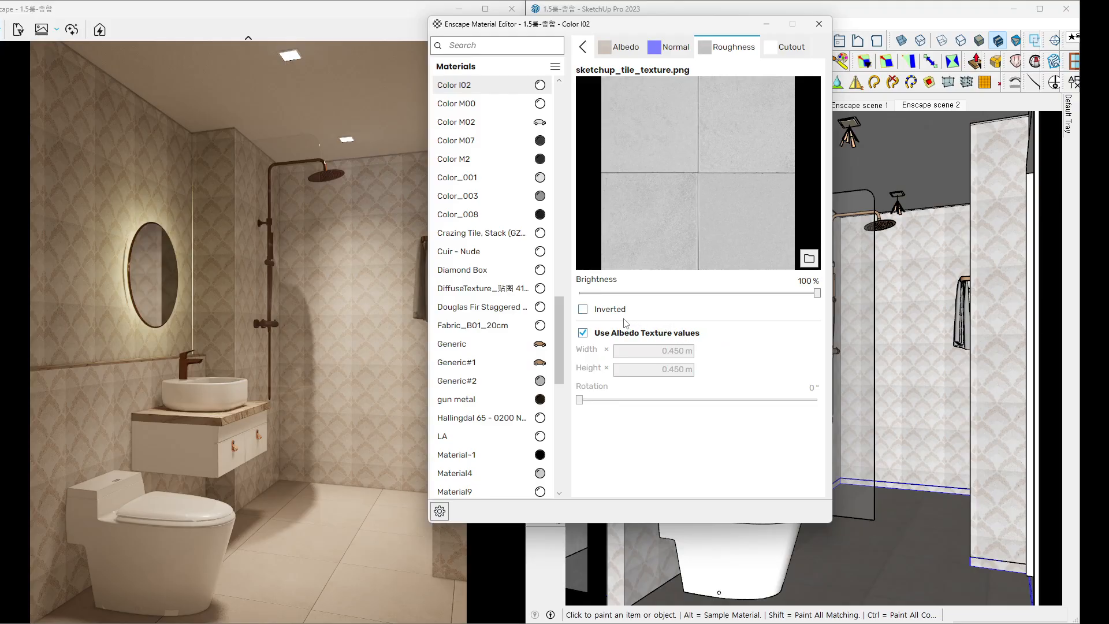
pyautogui.click(593, 312)
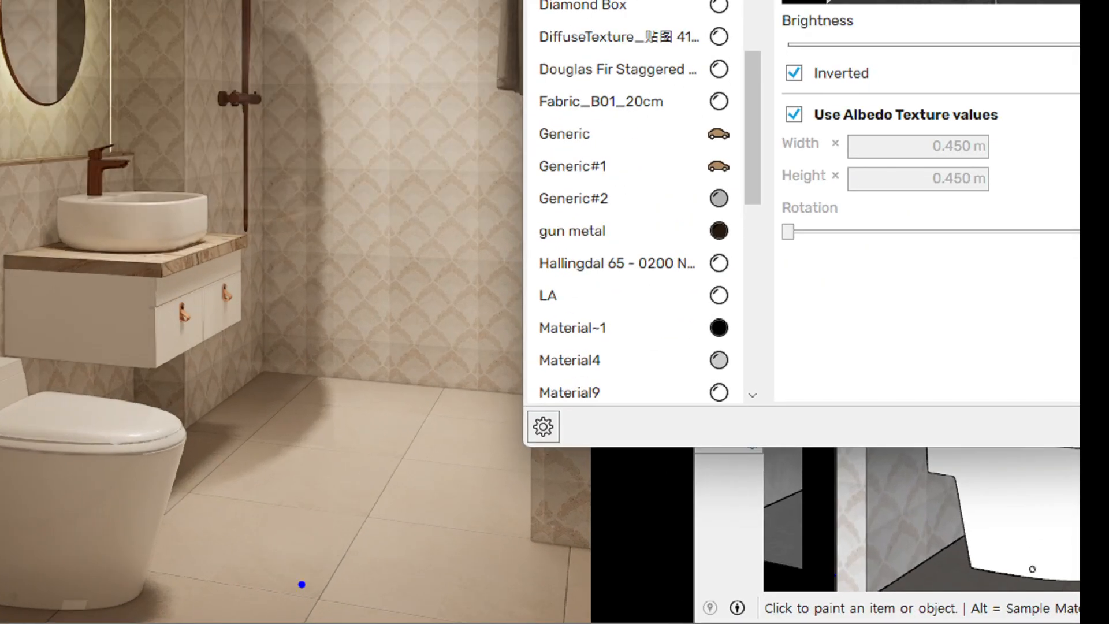
pyautogui.moveTo(504, 535); pyautogui.dragTo(513, 596)
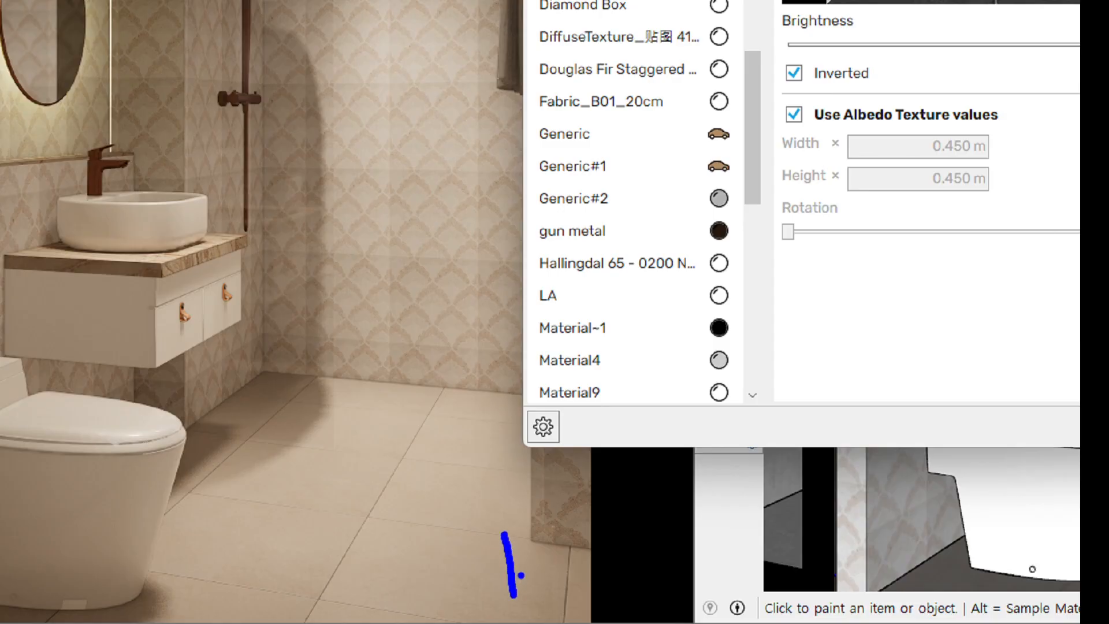
pyautogui.moveTo(330, 432)
pyautogui.mouseDown()
pyautogui.moveTo(299, 439)
pyautogui.moveTo(323, 479)
pyautogui.mouseUp()
pyautogui.press('Escape')
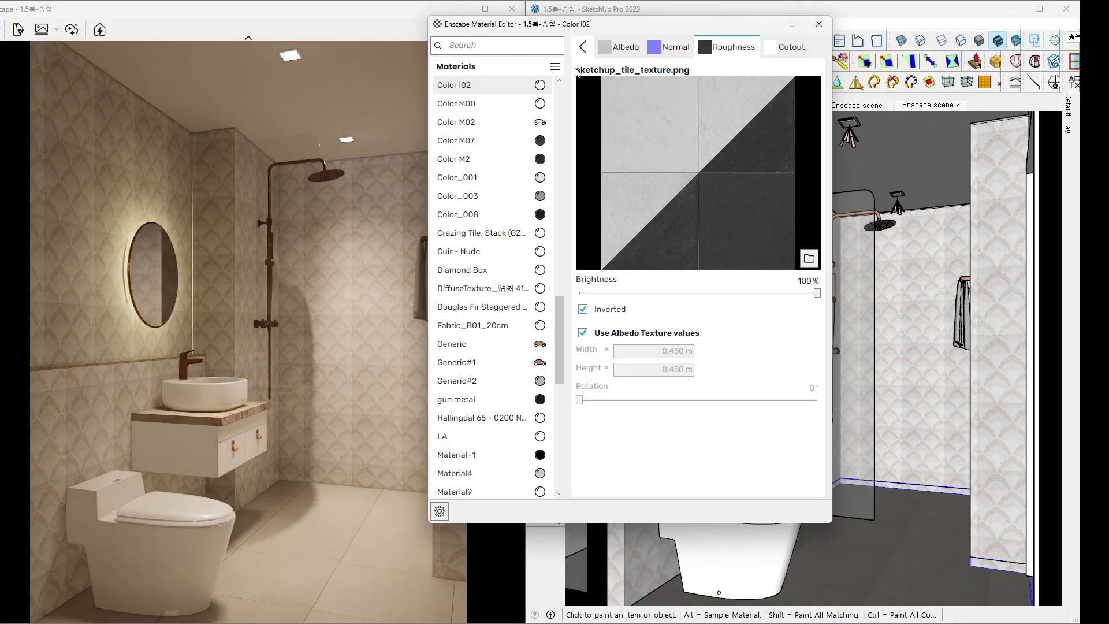
pyautogui.click(582, 47)
pyautogui.moveTo(655, 28)
pyautogui.mouseDown()
pyautogui.moveTo(646, 22)
pyautogui.moveTo(783, 26)
pyautogui.mouseUp()
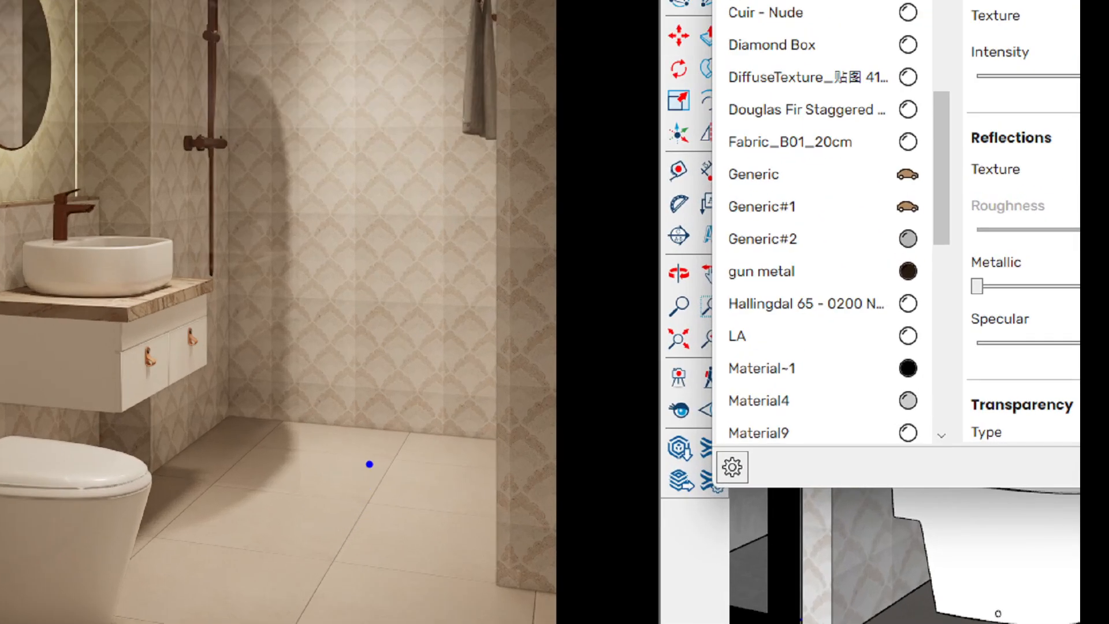
pyautogui.moveTo(353, 427); pyautogui.dragTo(346, 550)
pyautogui.moveTo(426, 427); pyautogui.dragTo(419, 554)
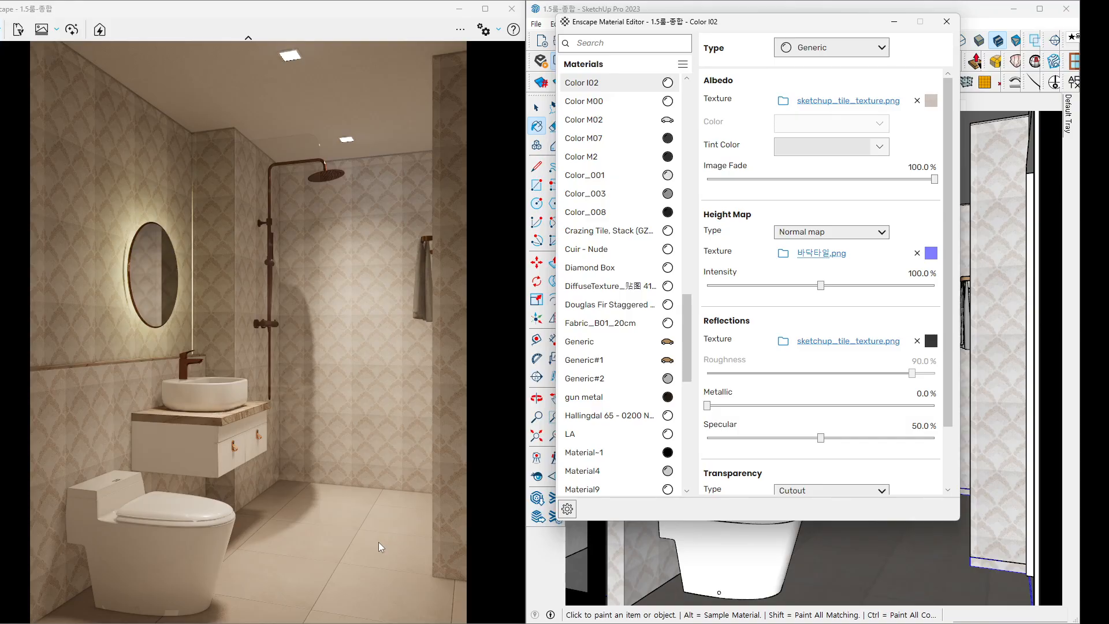
pyautogui.click(820, 341)
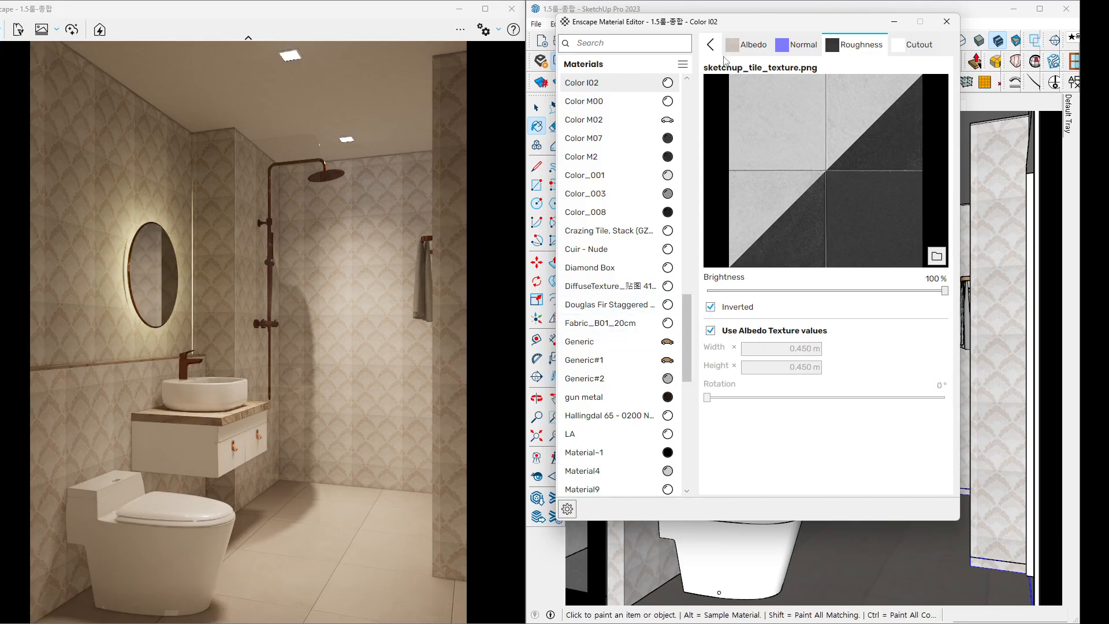
pyautogui.click(710, 45)
pyautogui.moveTo(772, 26); pyautogui.dragTo(747, 26)
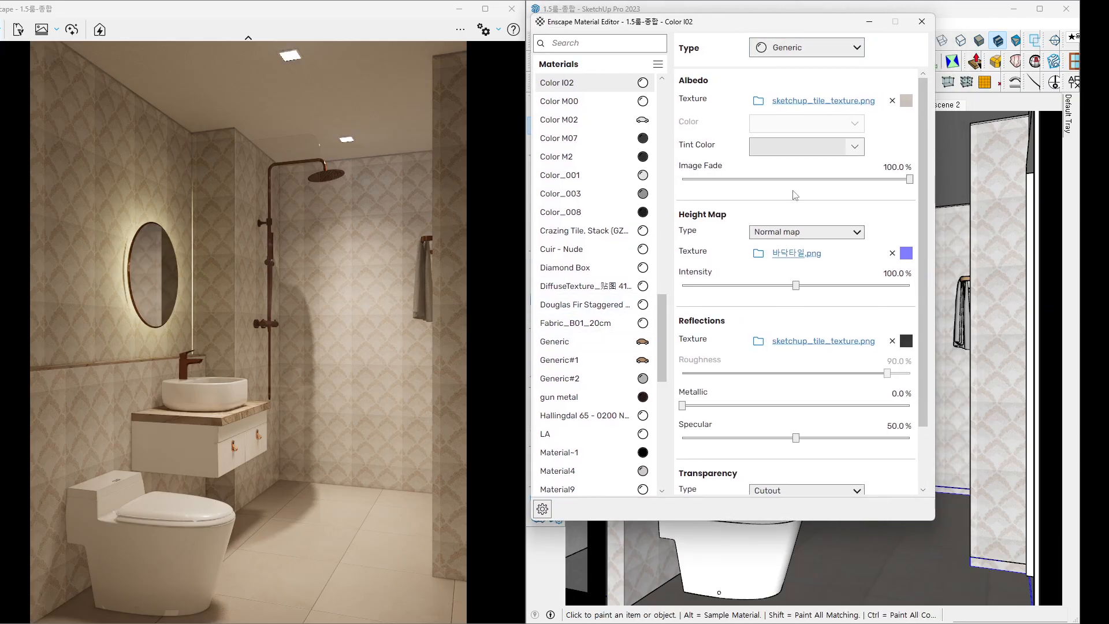
# Remove sketchup_tile_texture.png from the floor tile material's cutout transparency.
pyautogui.scroll(-3, 872, 450)
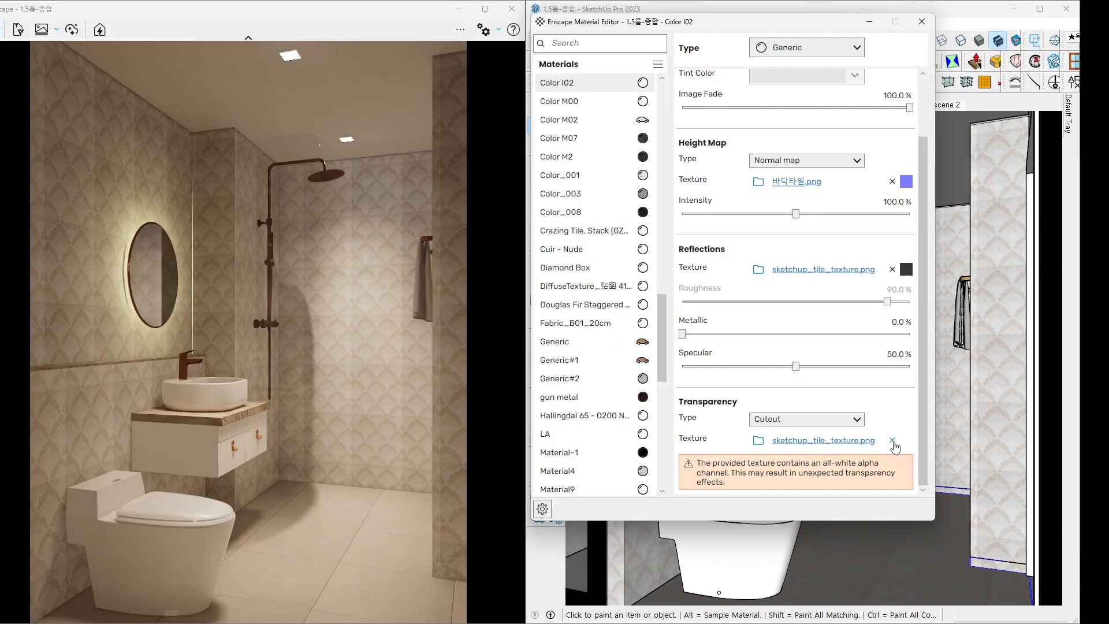
pyautogui.click(894, 442)
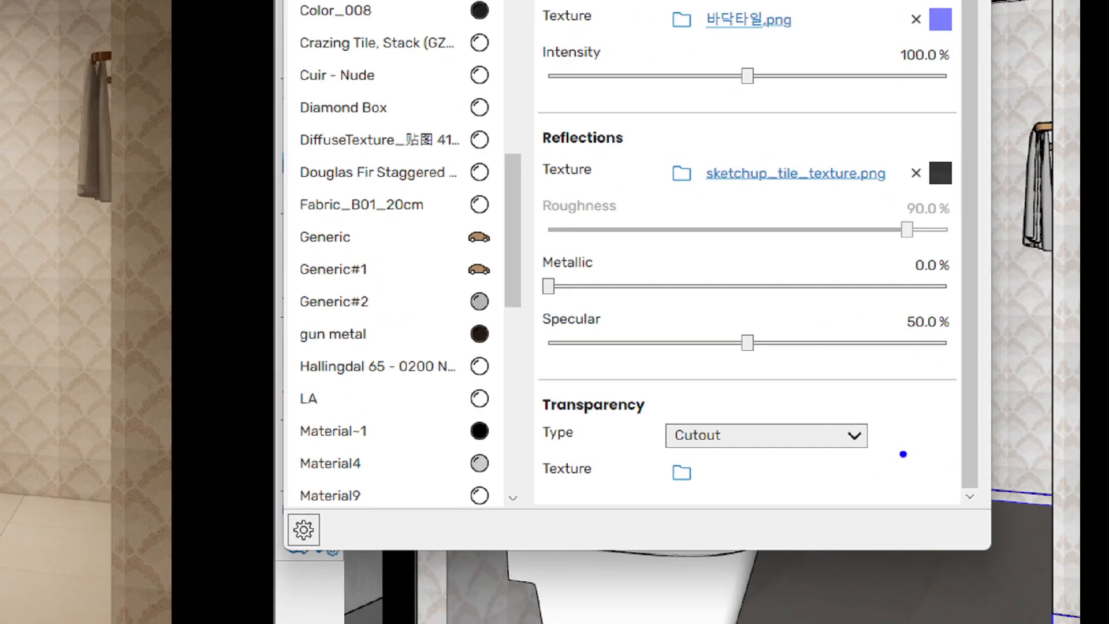
pyautogui.moveTo(911, 483)
pyautogui.mouseDown()
pyautogui.moveTo(863, 492)
pyautogui.moveTo(911, 488)
pyautogui.mouseUp()
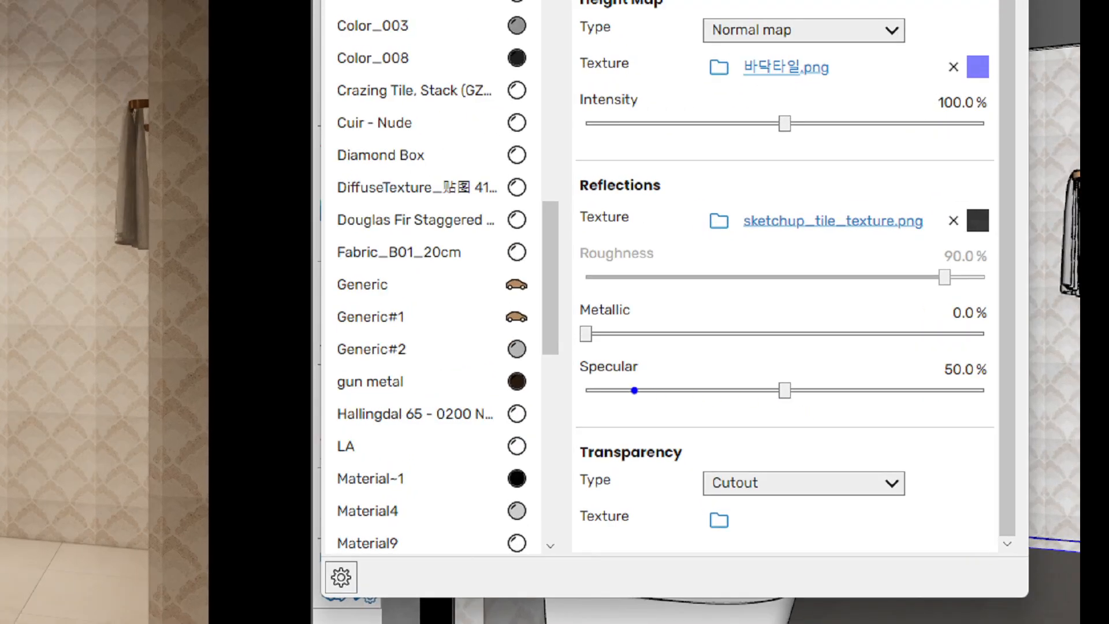
pyautogui.moveTo(555, 348); pyautogui.dragTo(666, 391)
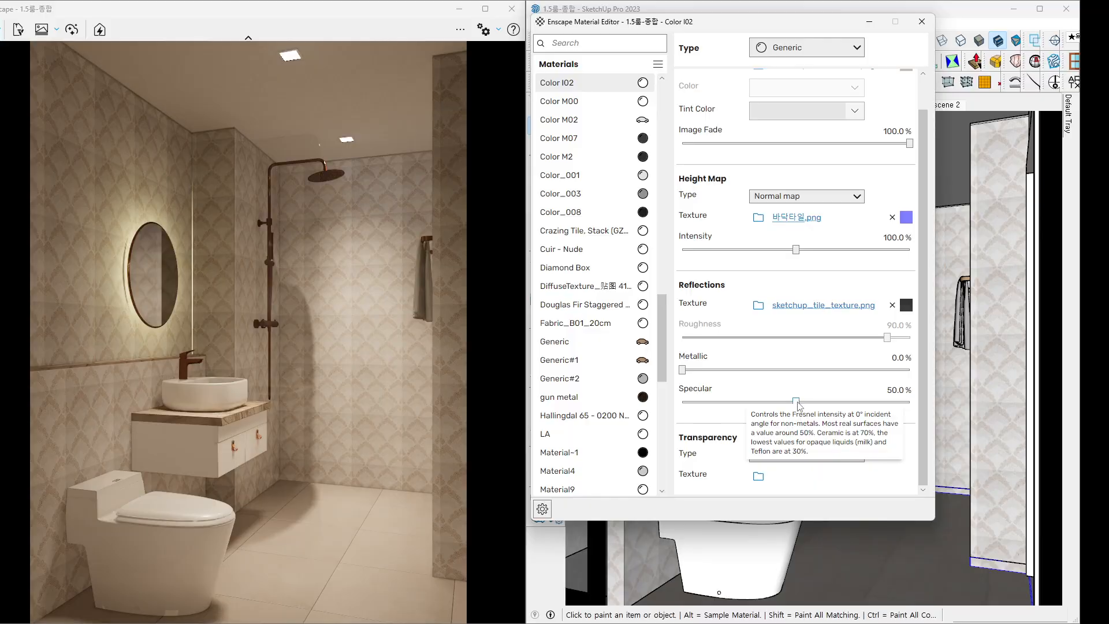
# Set the floor tile material's Specular to 100% and its Metallic to 31.5%.
pyautogui.moveTo(787, 392); pyautogui.dragTo(924, 402)
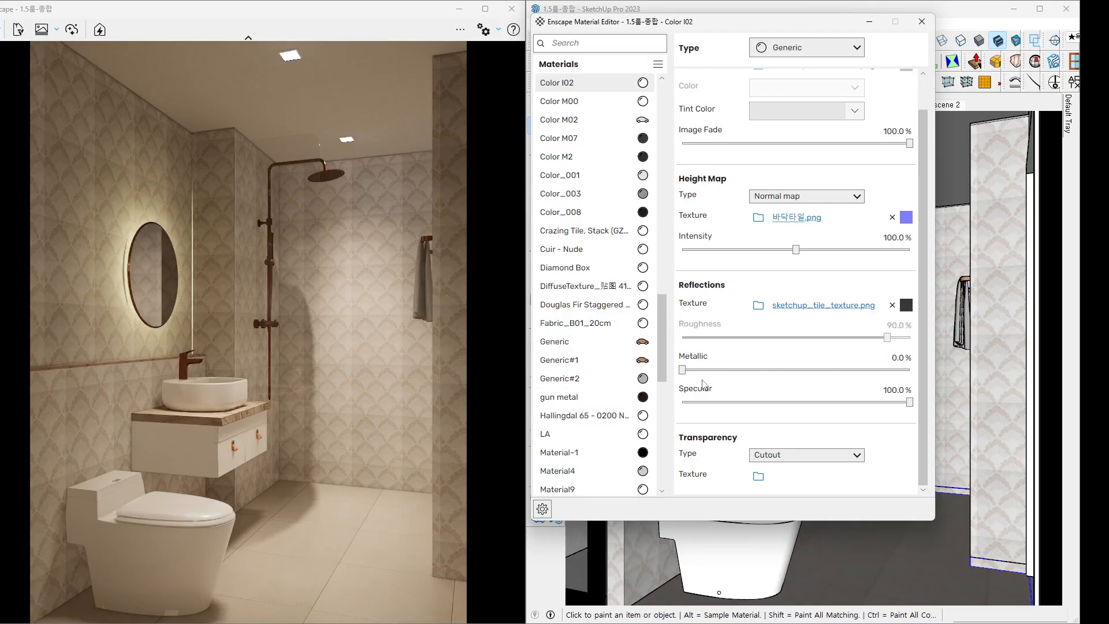
pyautogui.moveTo(683, 371); pyautogui.dragTo(772, 371)
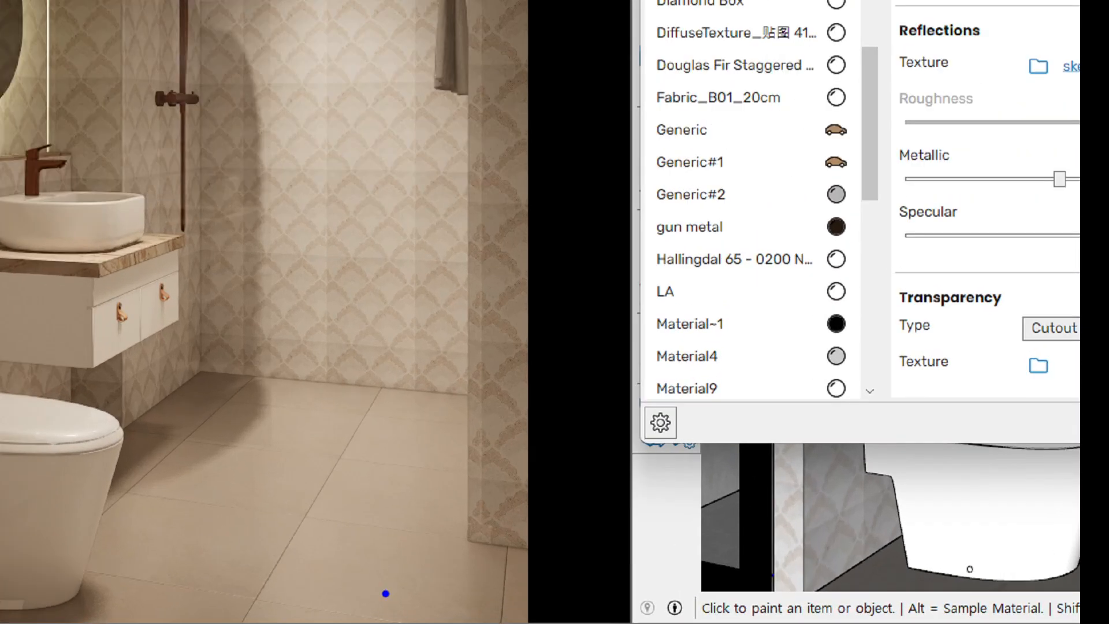
pyautogui.moveTo(389, 580); pyautogui.dragTo(405, 582)
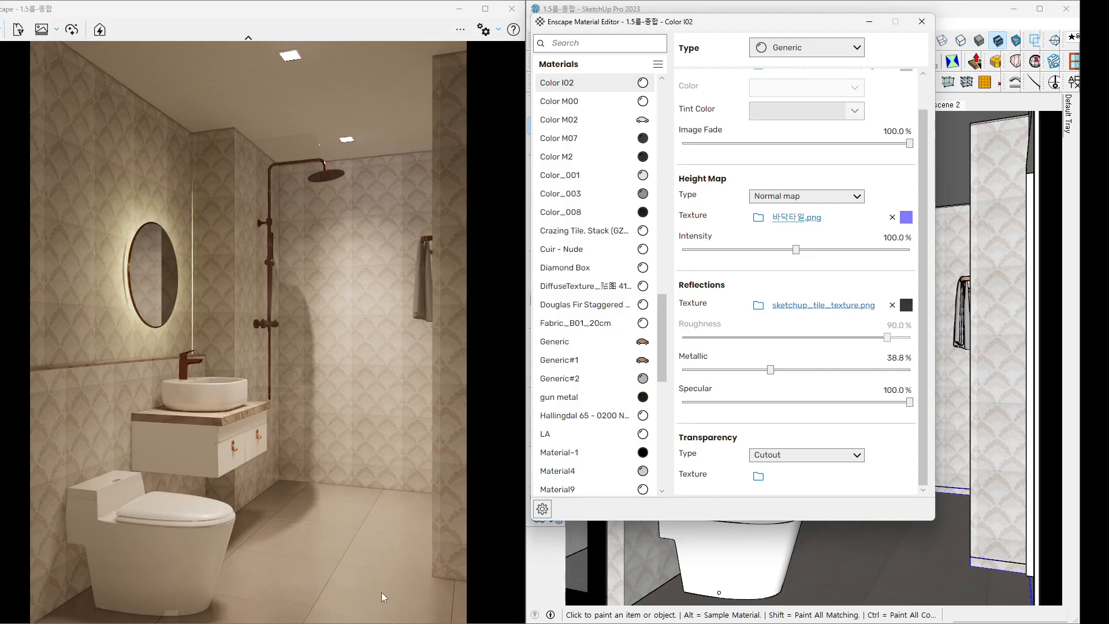
pyautogui.moveTo(770, 372); pyautogui.dragTo(868, 370)
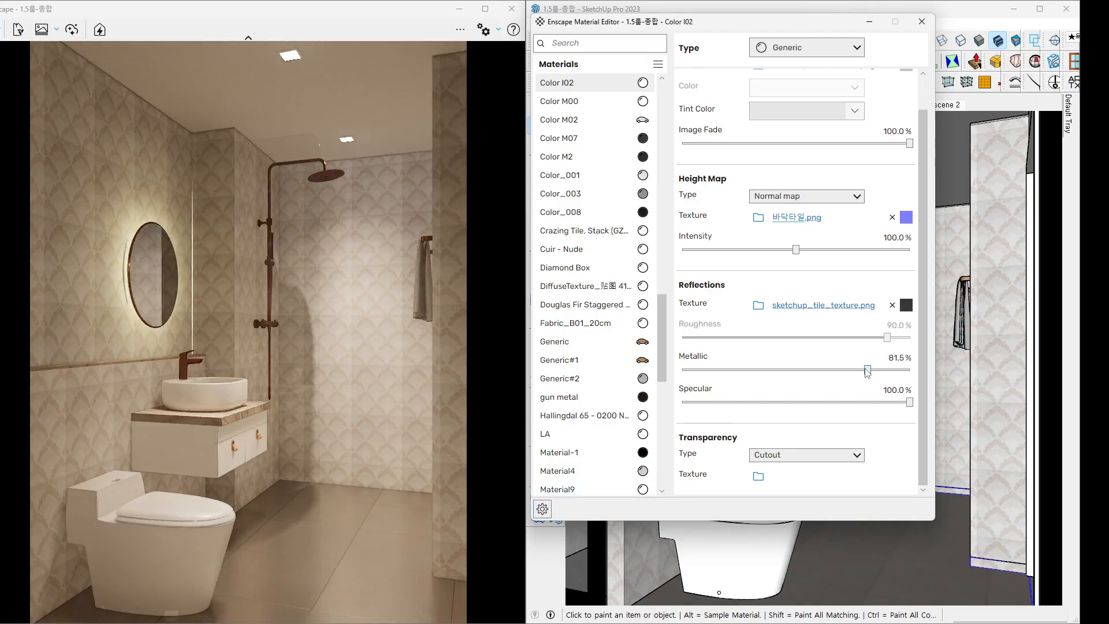
pyautogui.moveTo(868, 370); pyautogui.dragTo(751, 370)
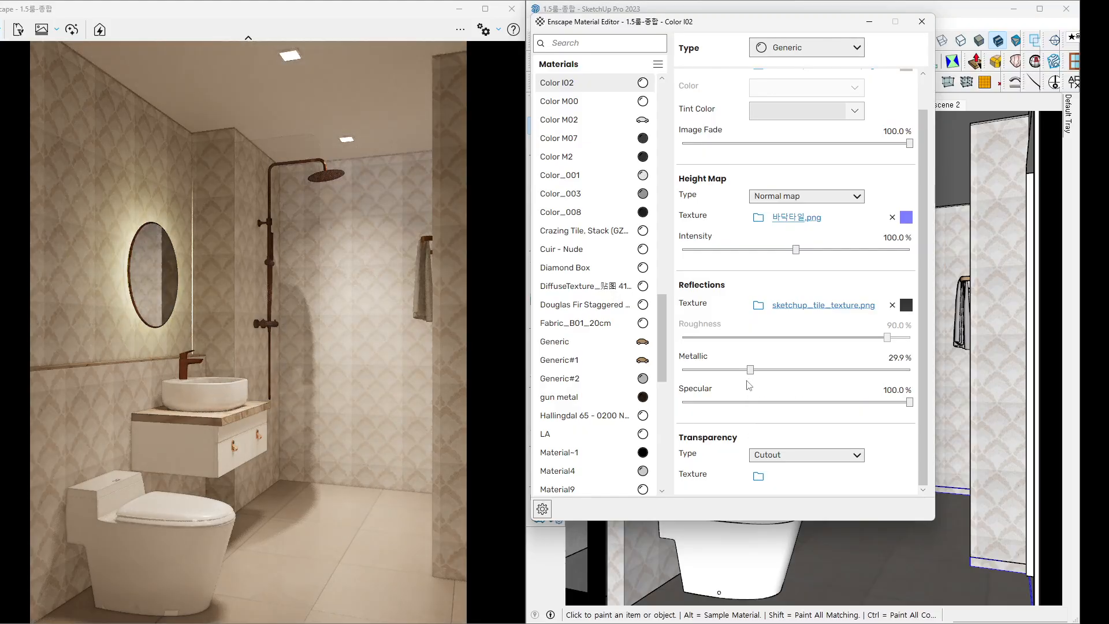
pyautogui.moveTo(751, 369); pyautogui.dragTo(755, 370)
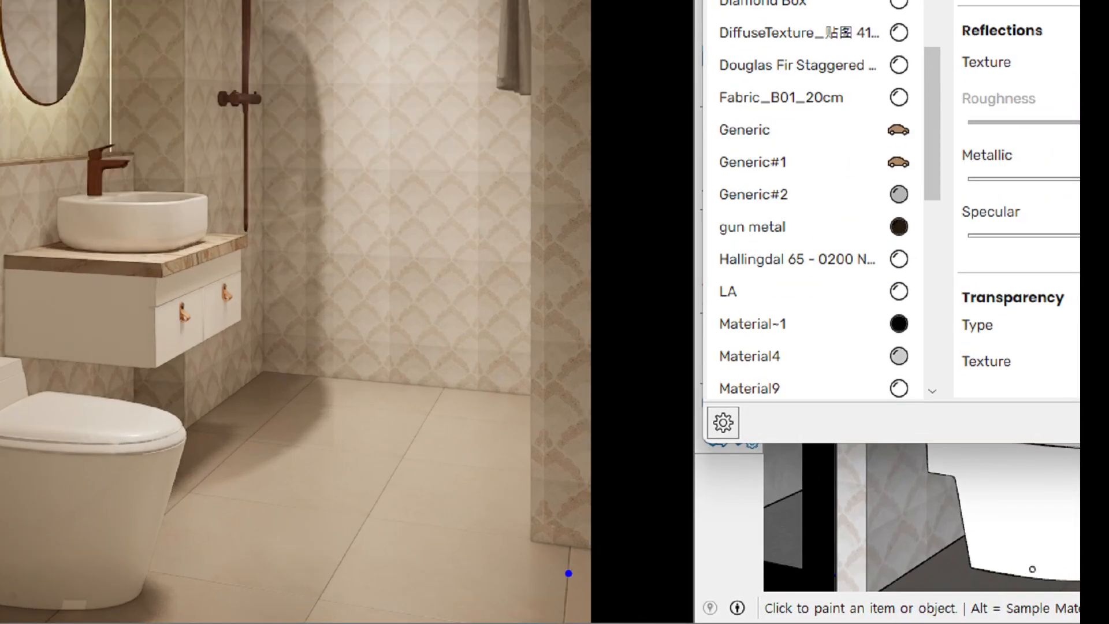
pyautogui.moveTo(569, 573)
pyautogui.mouseDown()
pyautogui.moveTo(511, 588)
pyautogui.moveTo(498, 531)
pyautogui.moveTo(554, 546)
pyautogui.moveTo(571, 579)
pyautogui.mouseUp()
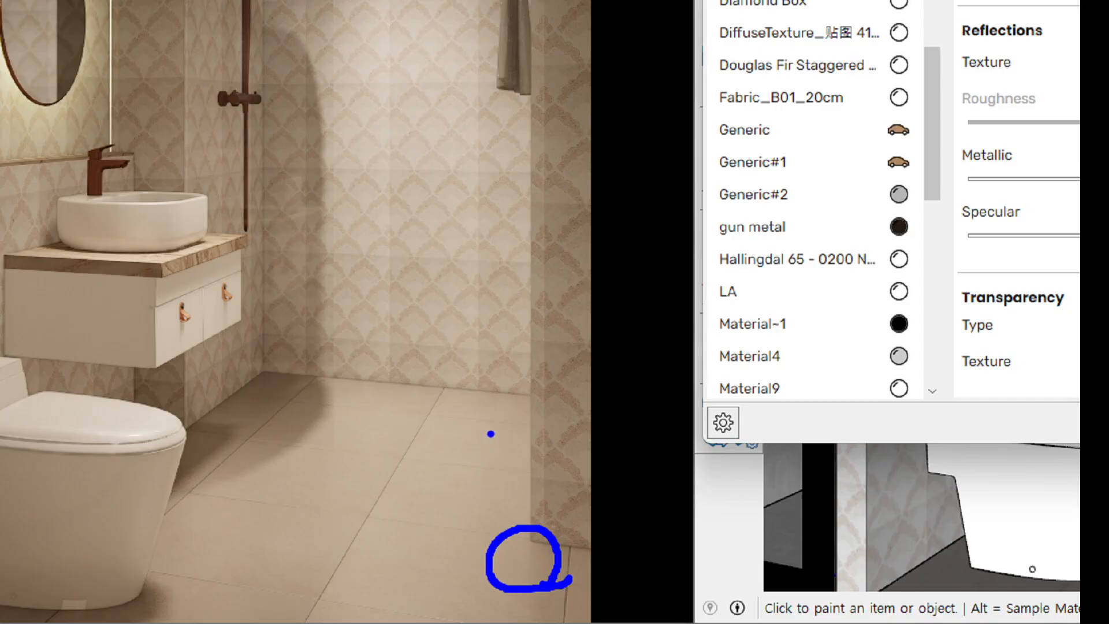
pyautogui.moveTo(491, 434)
pyautogui.mouseDown()
pyautogui.moveTo(443, 456)
pyautogui.moveTo(487, 407)
pyautogui.moveTo(431, 459)
pyautogui.mouseUp()
pyautogui.moveTo(296, 458)
pyautogui.mouseDown()
pyautogui.moveTo(273, 419)
pyautogui.moveTo(255, 477)
pyautogui.moveTo(261, 465)
pyautogui.mouseUp()
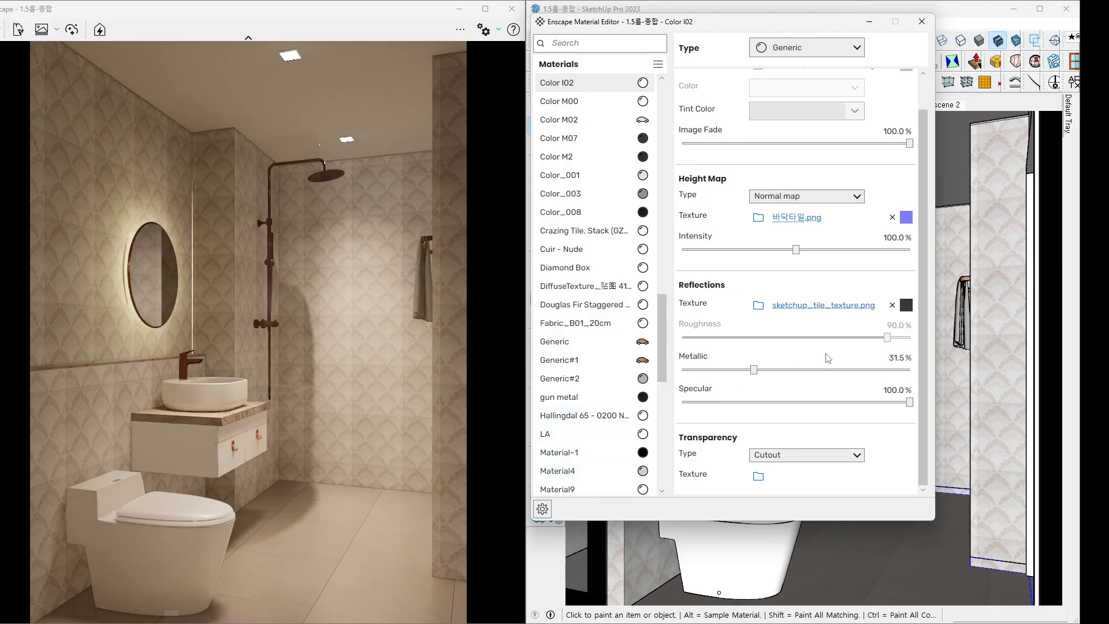
# Set the floor tile material's Metallic to 30% and inspect the floor's reflections in the render.
pyautogui.click(889, 358)
pyautogui.moveTo(889, 358); pyautogui.dragTo(915, 357)
pyautogui.moveTo(282, 584); pyautogui.dragTo(335, 532, button='right')
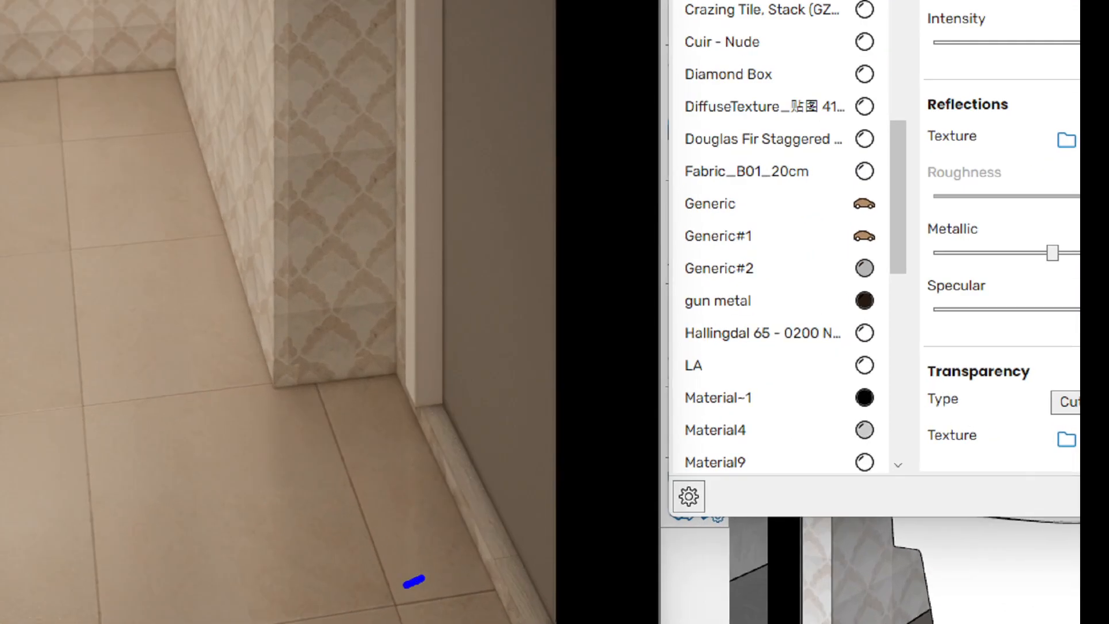
pyautogui.moveTo(406, 585)
pyautogui.mouseDown()
pyautogui.moveTo(203, 367)
pyautogui.moveTo(346, 339)
pyautogui.moveTo(462, 458)
pyautogui.moveTo(428, 588)
pyautogui.moveTo(393, 588)
pyautogui.mouseUp()
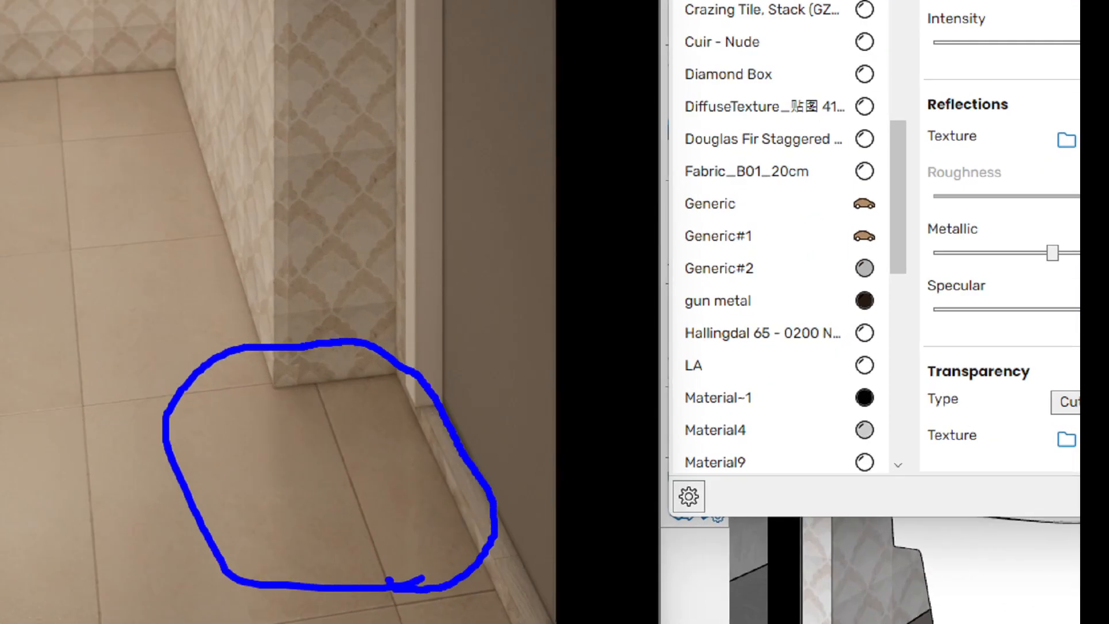
pyautogui.press('Escape')
pyautogui.moveTo(289, 489); pyautogui.dragTo(378, 522, button='right')
# Restore the Enscape scene 2 view of the bathroom.
pyautogui.moveTo(736, 26); pyautogui.dragTo(778, 262)
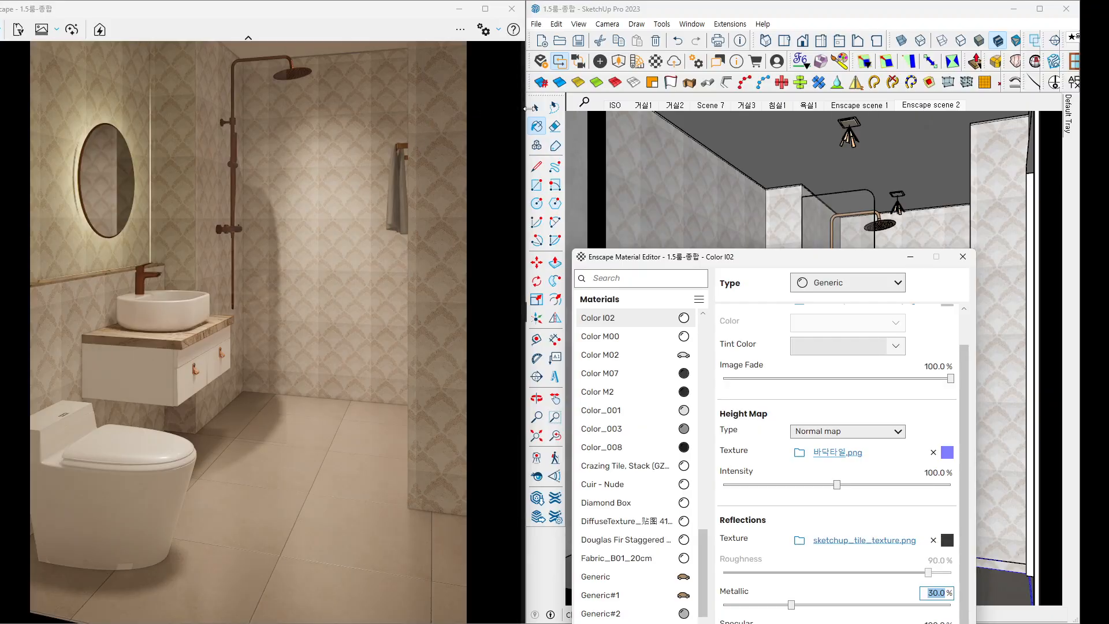
pyautogui.click(537, 108)
pyautogui.click(915, 108)
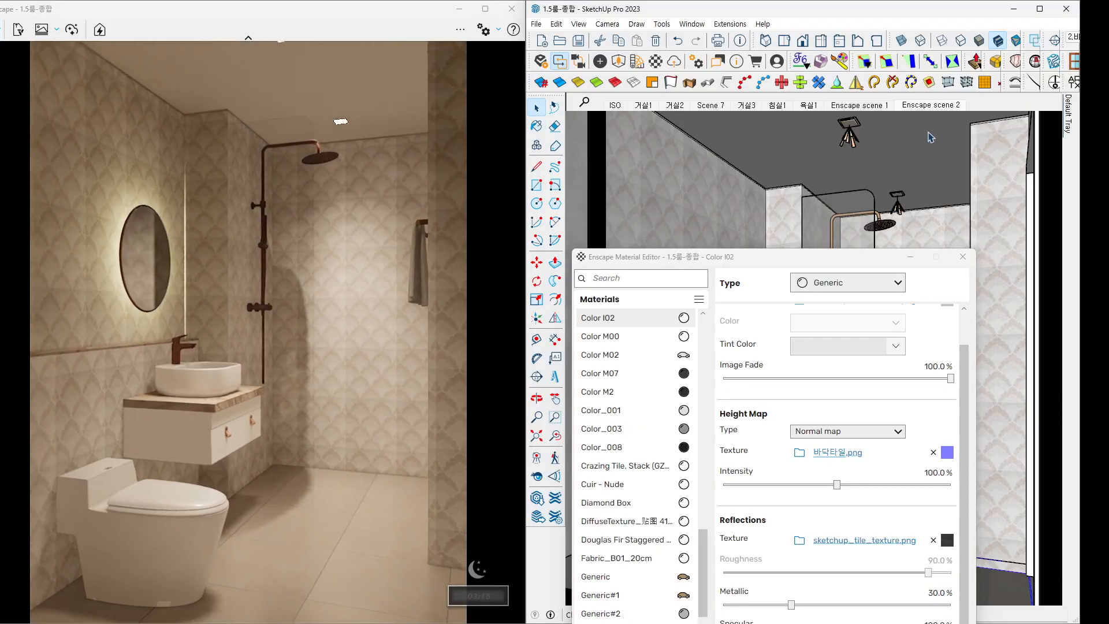
# Sample the patterned wall tile in the model to load its material for editing.
pyautogui.moveTo(838, 267); pyautogui.dragTo(814, 49)
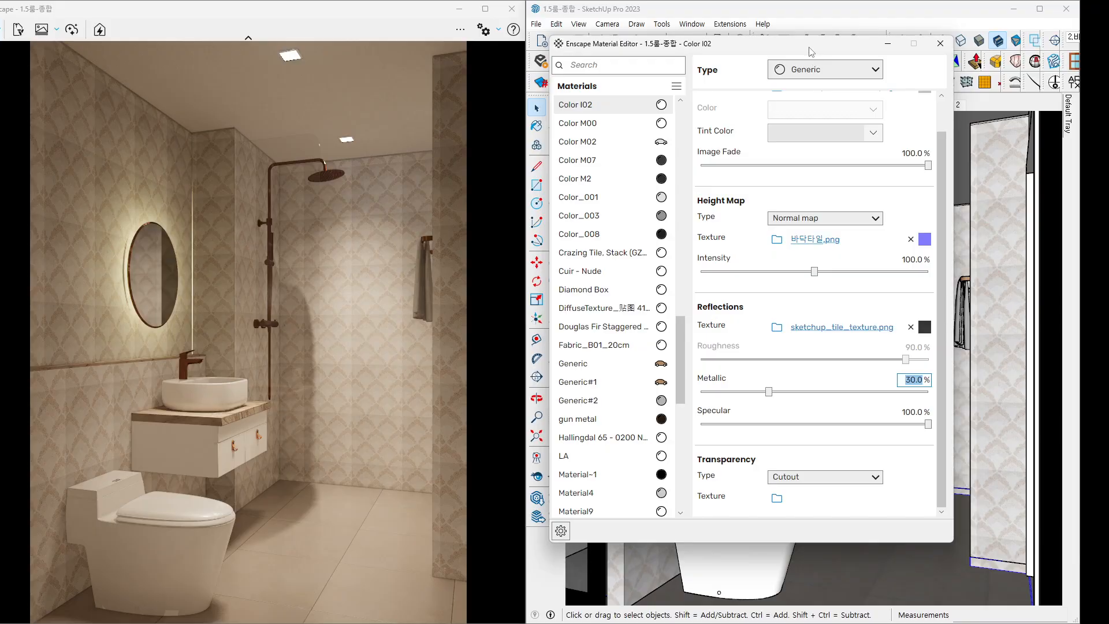
pyautogui.moveTo(813, 50)
pyautogui.mouseDown()
pyautogui.moveTo(872, 273)
pyautogui.moveTo(828, 76)
pyautogui.moveTo(794, 31)
pyautogui.moveTo(529, 26)
pyautogui.moveTo(509, 98)
pyautogui.moveTo(469, 99)
pyautogui.moveTo(516, 215)
pyautogui.mouseUp()
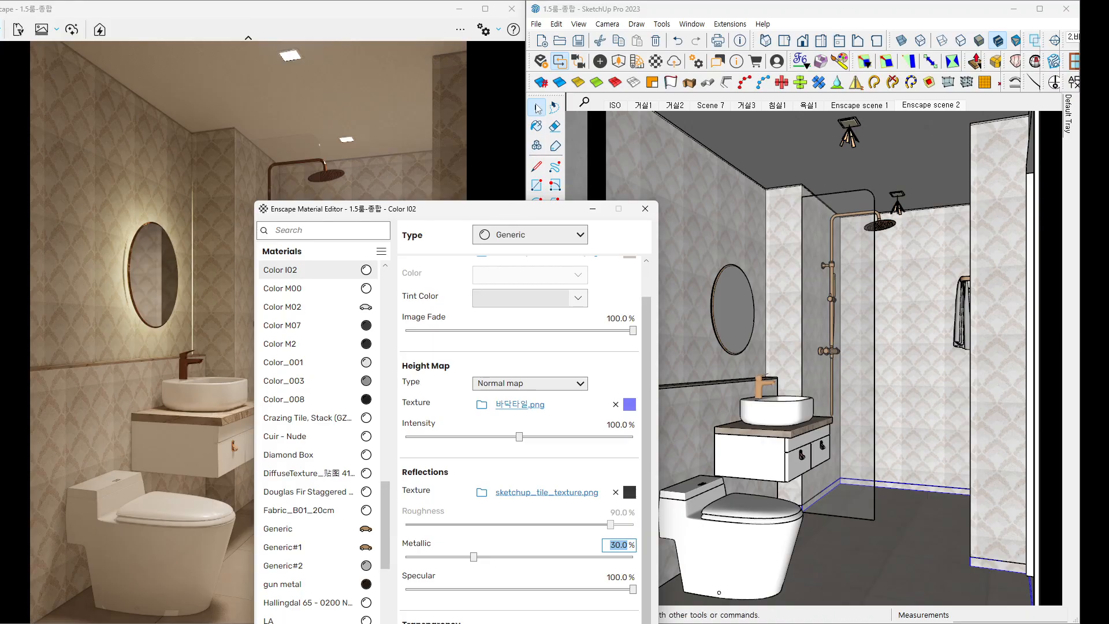
pyautogui.click(536, 108)
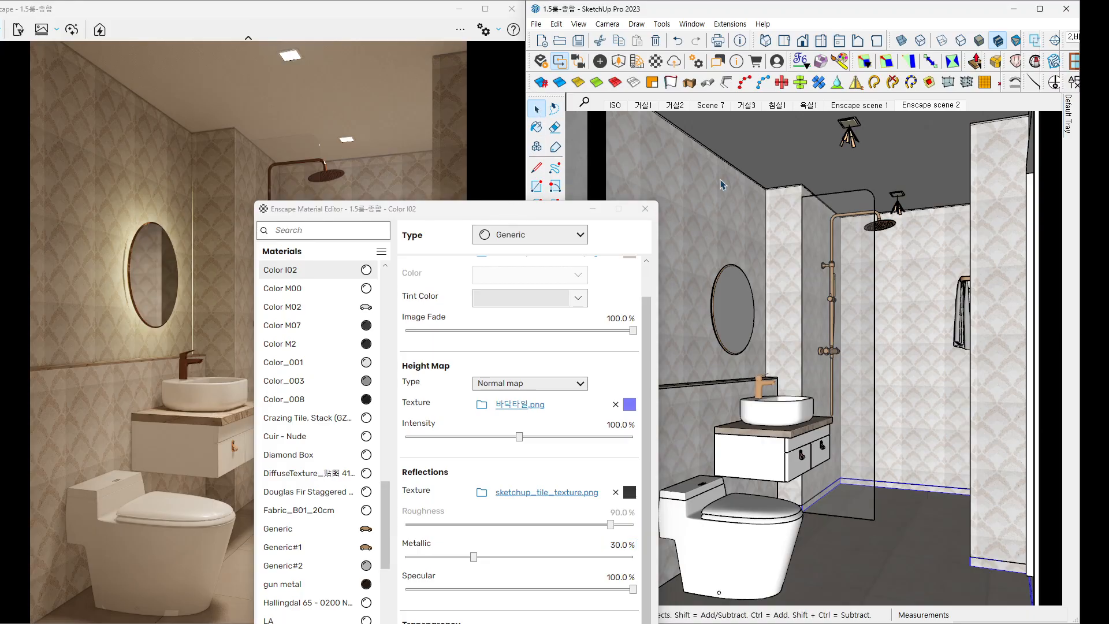
pyautogui.press('b')
pyautogui.keyDown('alt'); pyautogui.click(692, 231); pyautogui.keyUp('alt')
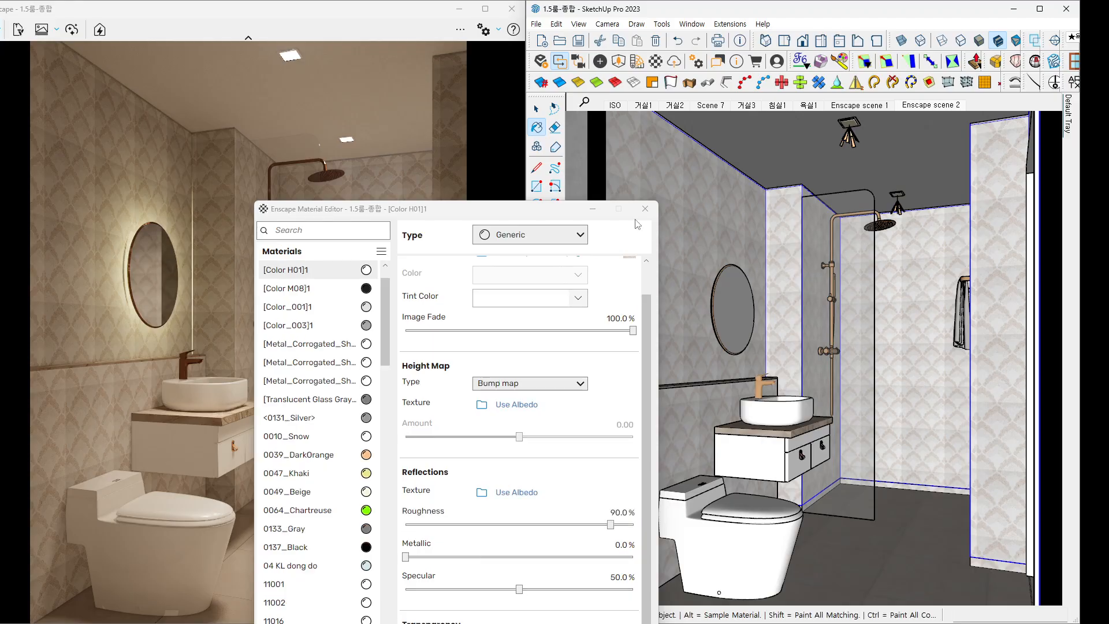
pyautogui.moveTo(516, 218); pyautogui.dragTo(794, 56)
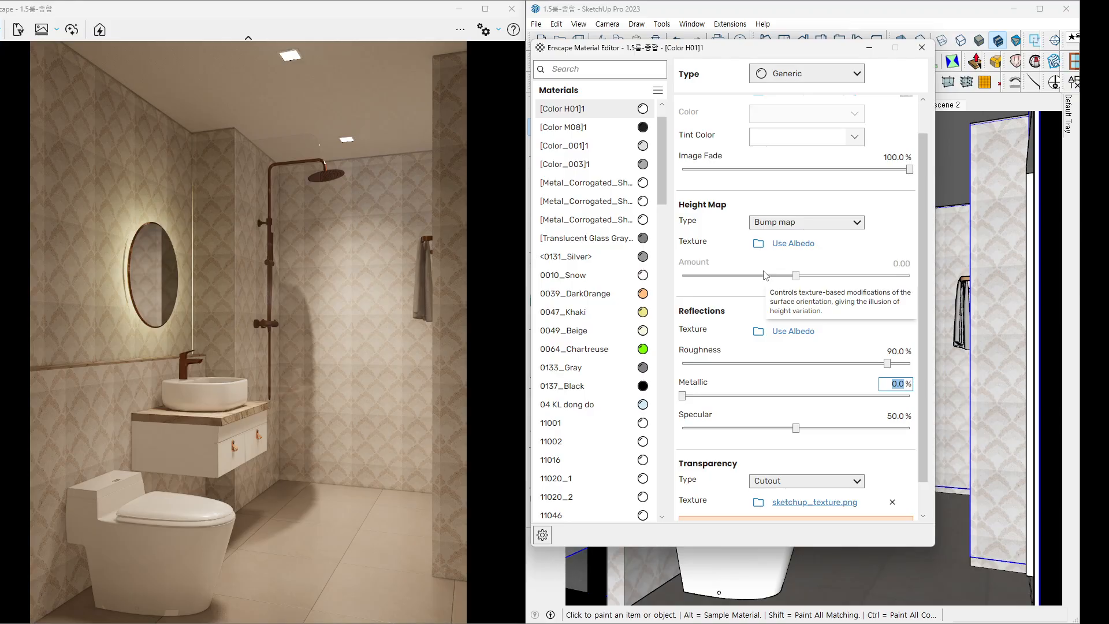
# Darken the wall tile material's tint color from white to a light grey.
pyautogui.click(805, 137)
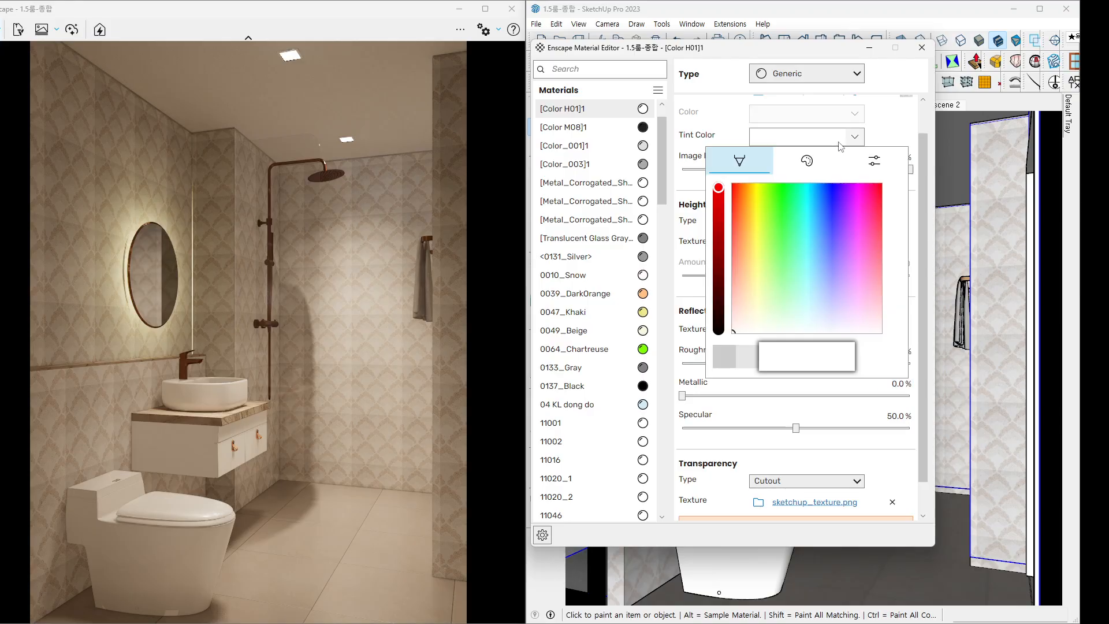
pyautogui.click(751, 355)
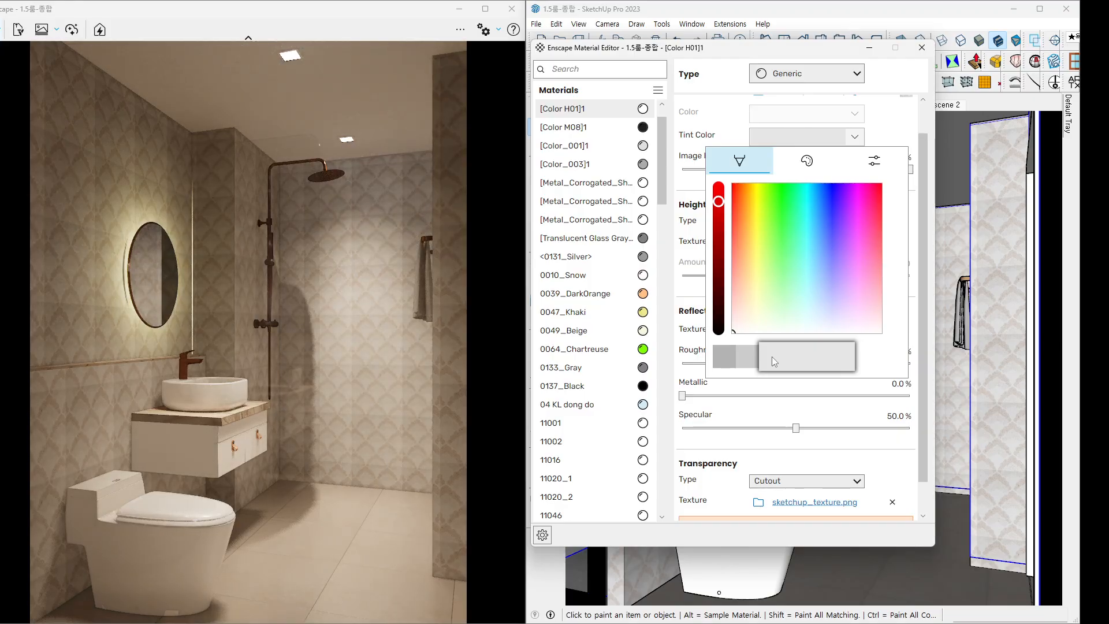
pyautogui.click(909, 149)
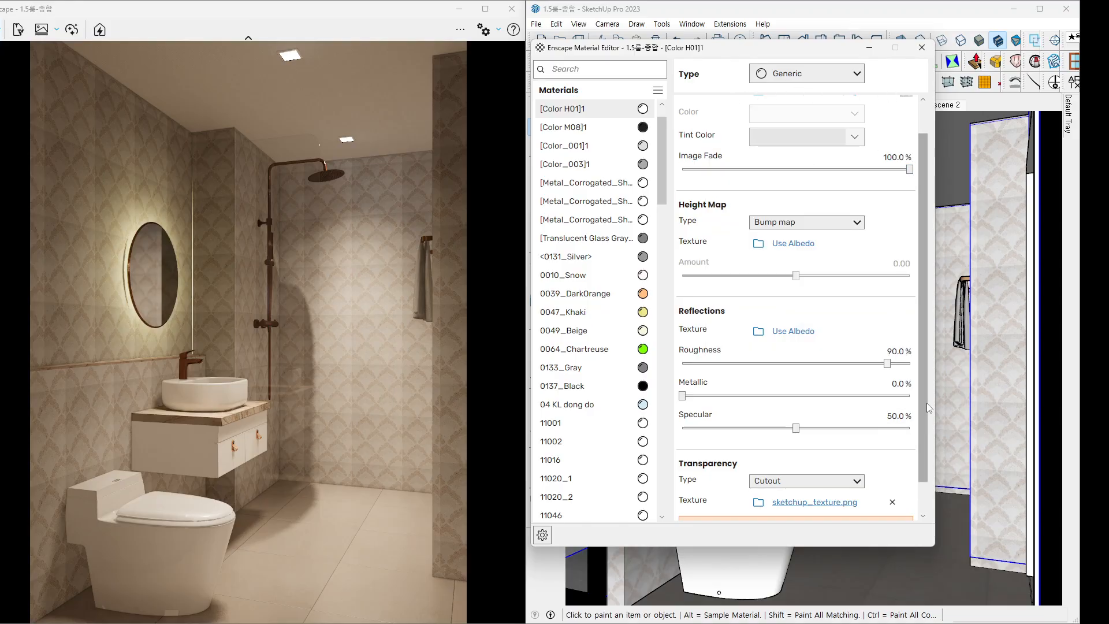
# Remove sketchup_texture.png from the wall tile material's cutout transparency.
pyautogui.scroll(-2, 925, 394)
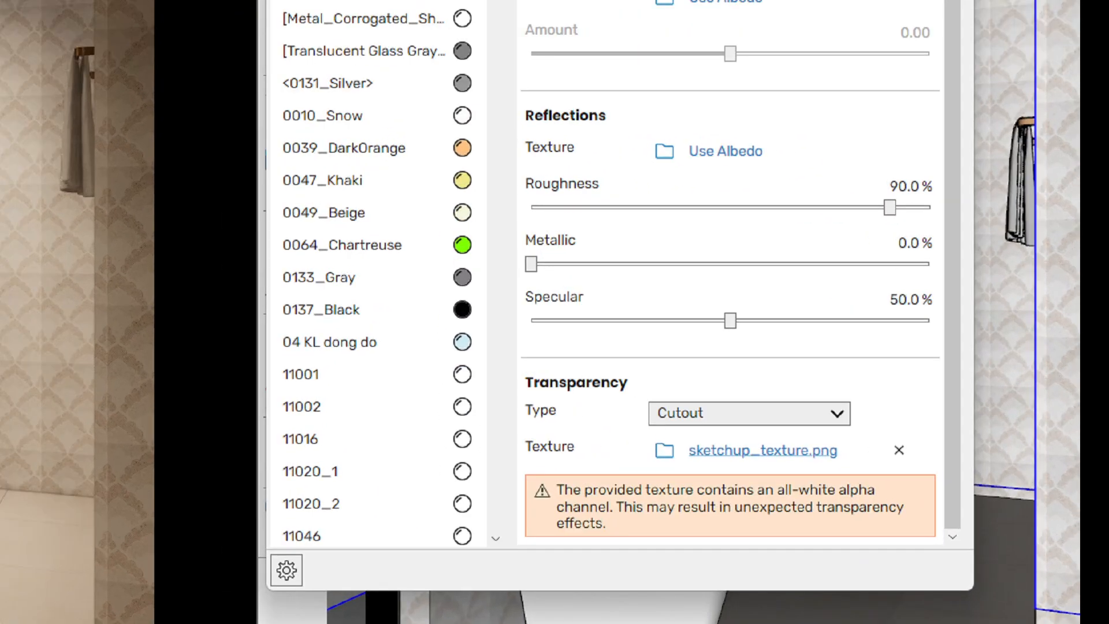
pyautogui.moveTo(908, 466)
pyautogui.mouseDown()
pyautogui.moveTo(893, 469)
pyautogui.moveTo(877, 444)
pyautogui.moveTo(918, 445)
pyautogui.moveTo(913, 475)
pyautogui.mouseUp()
pyautogui.click(899, 450)
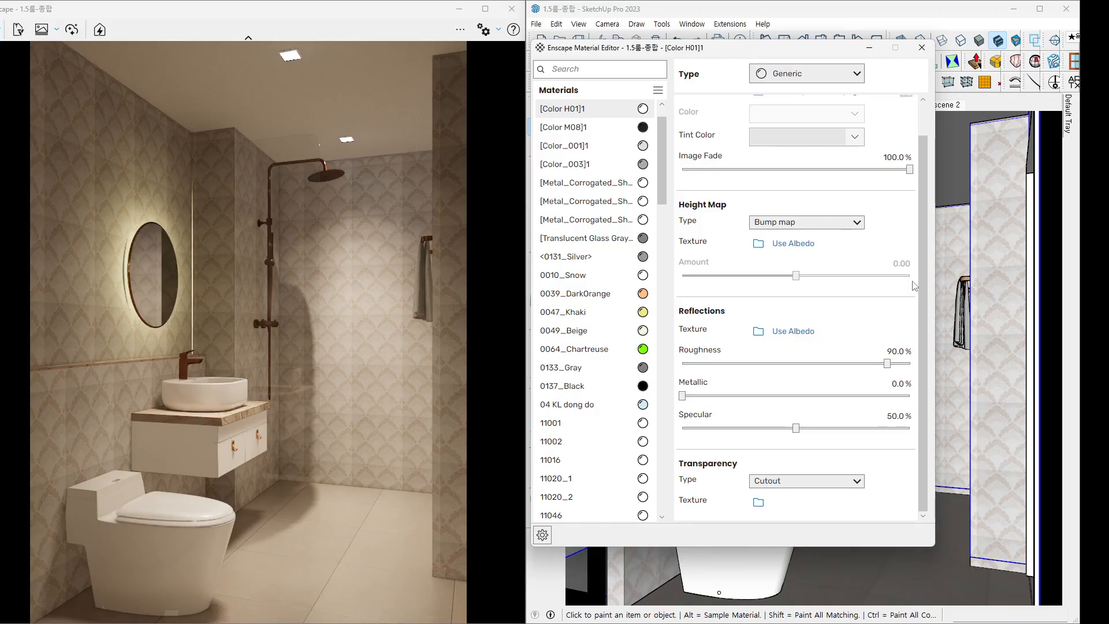
# Set the wall tile material's height map type to Normal map and load 벽패턴타일.png from the desktop.
pyautogui.scroll(1, 920, 264)
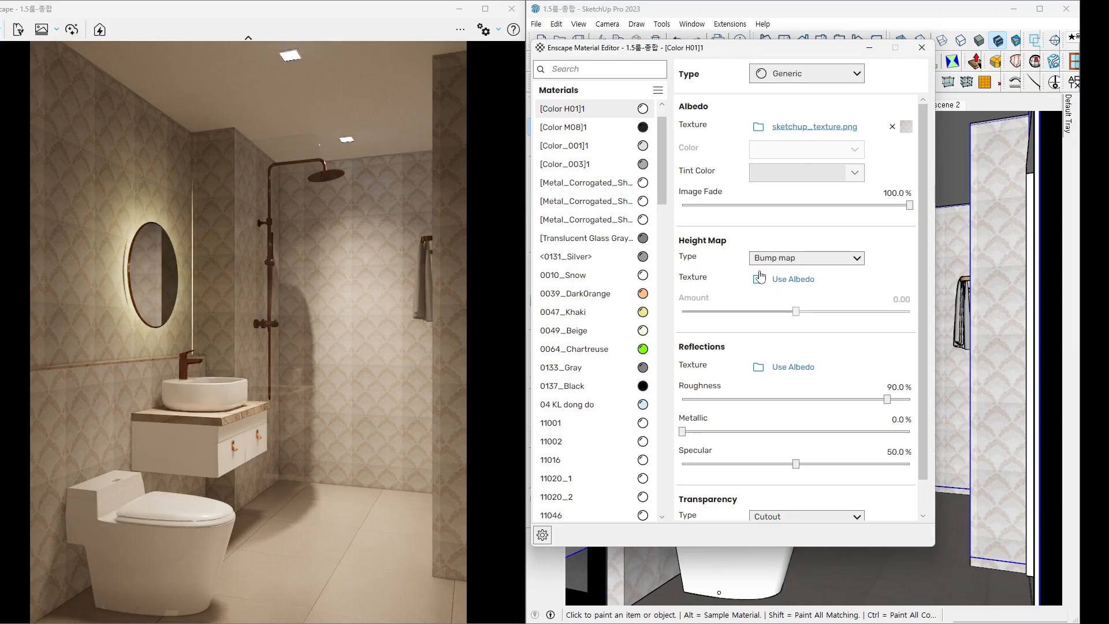
pyautogui.click(775, 259)
pyautogui.click(775, 286)
pyautogui.click(763, 286)
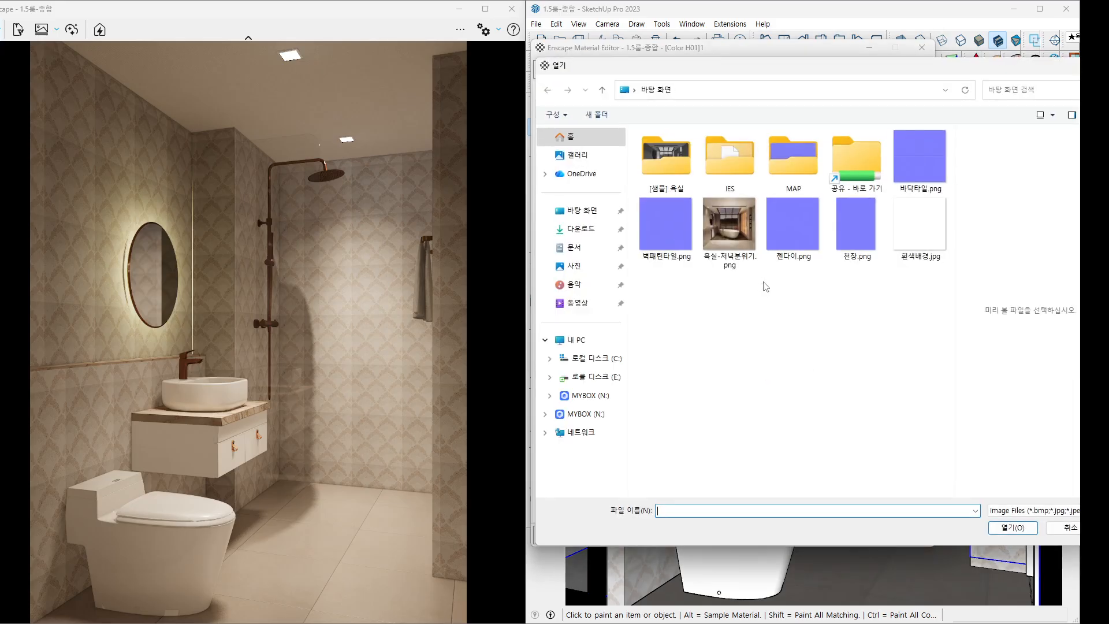
pyautogui.click(671, 246)
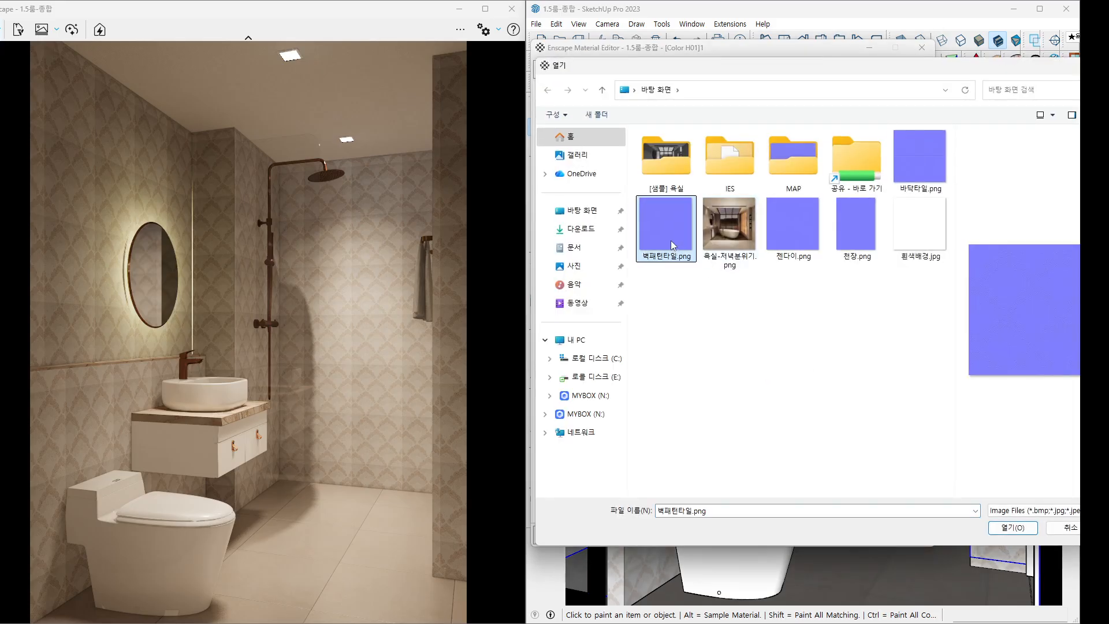
pyautogui.doubleClick(671, 241)
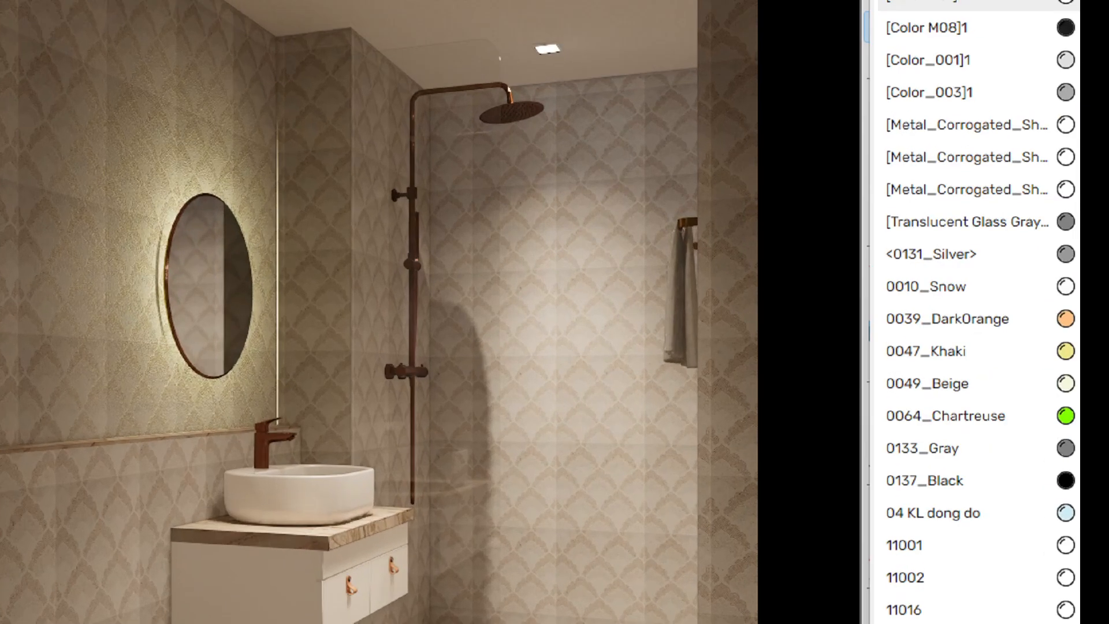
pyautogui.moveTo(95, 276)
pyautogui.mouseDown()
pyautogui.moveTo(73, 238)
pyautogui.moveTo(103, 222)
pyautogui.moveTo(148, 234)
pyautogui.moveTo(104, 277)
pyautogui.mouseUp()
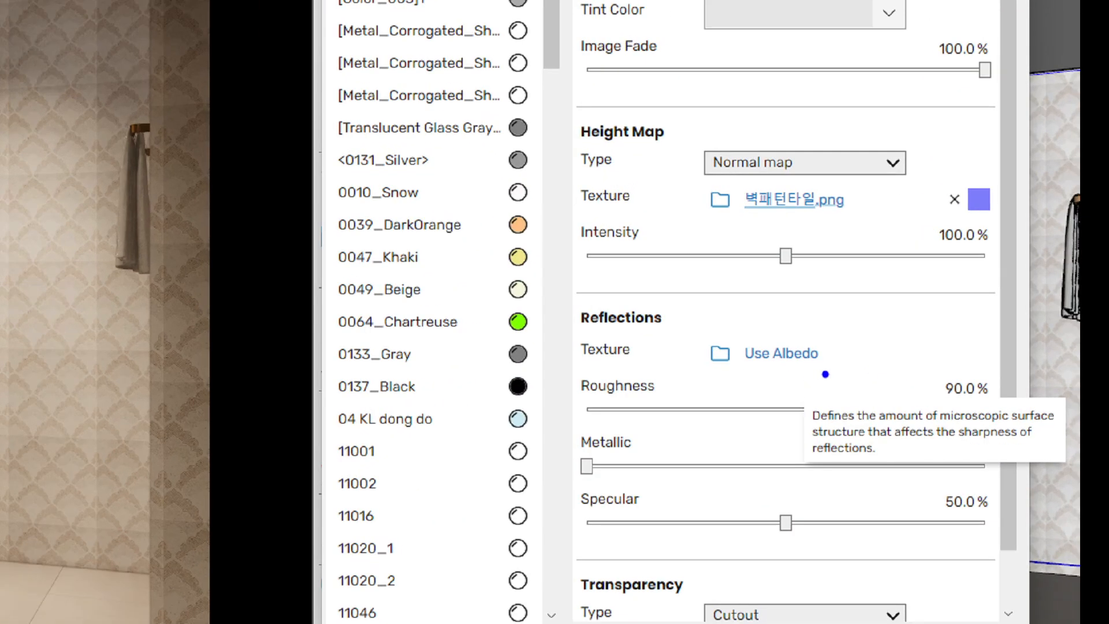
# Use the albedo image as the wall tile's reflections texture and invert it.
pyautogui.moveTo(826, 374)
pyautogui.mouseDown()
pyautogui.moveTo(700, 377)
pyautogui.moveTo(754, 328)
pyautogui.moveTo(842, 350)
pyautogui.mouseUp()
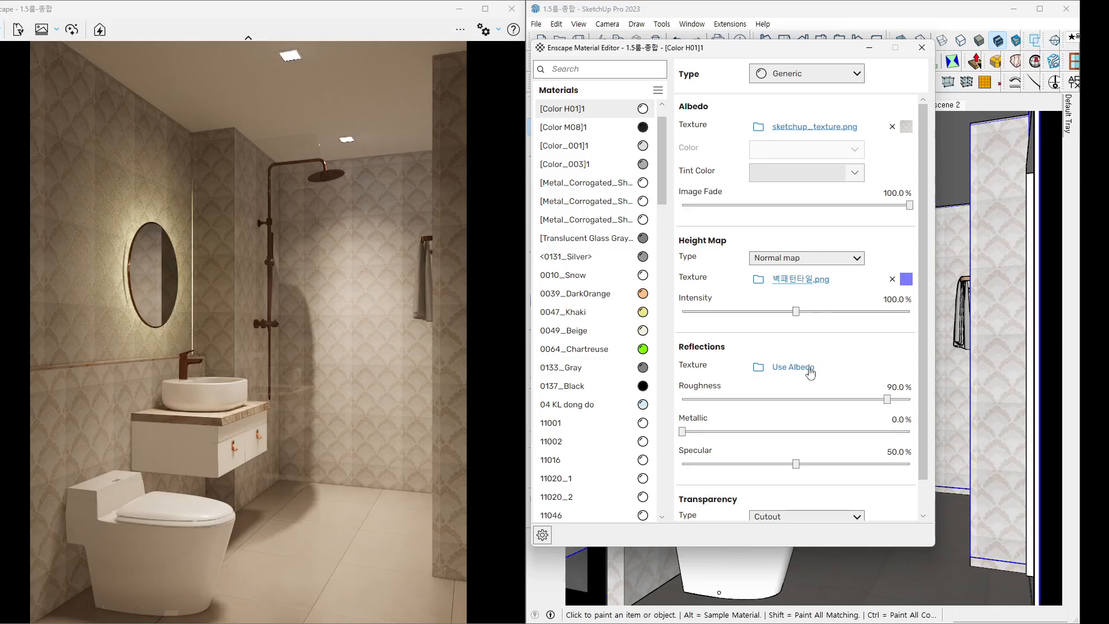
pyautogui.click(808, 359)
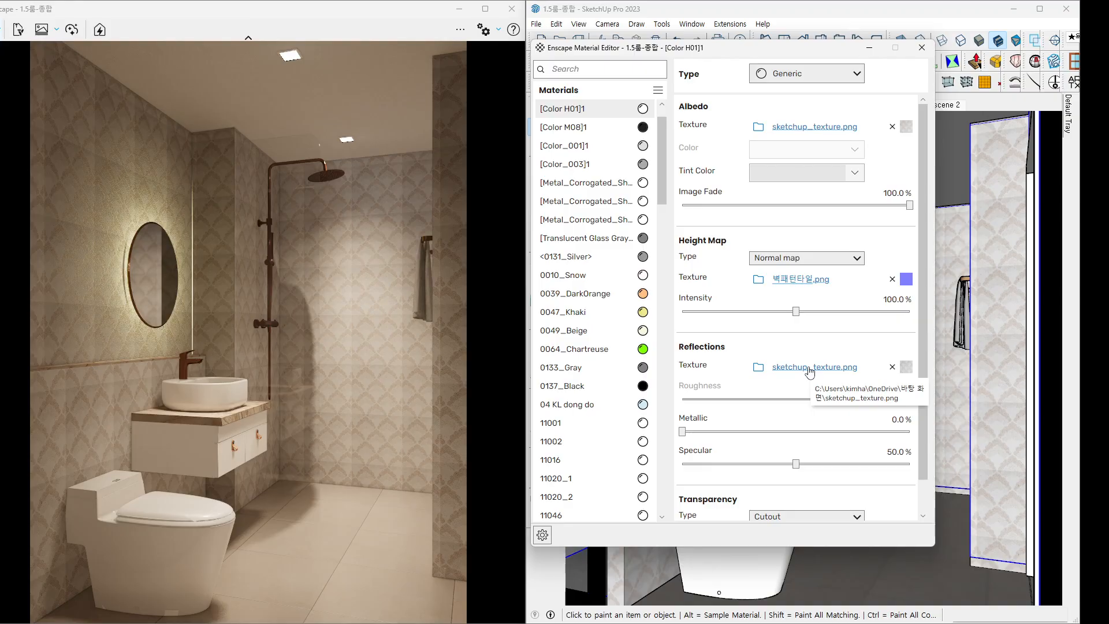
pyautogui.click(809, 370)
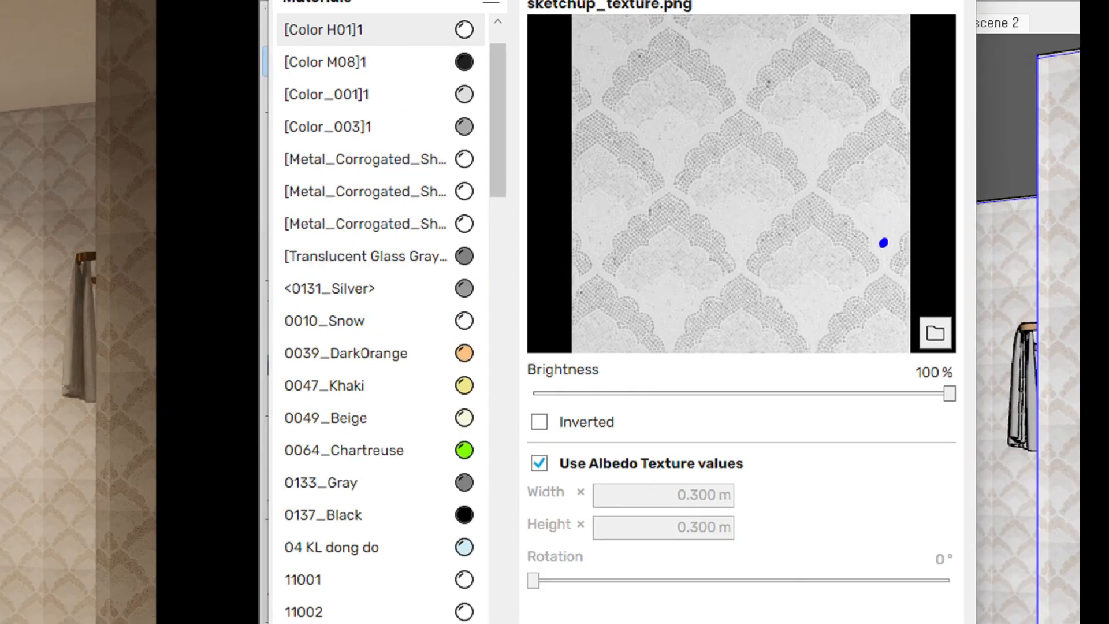
pyautogui.moveTo(884, 230); pyautogui.dragTo(759, 234)
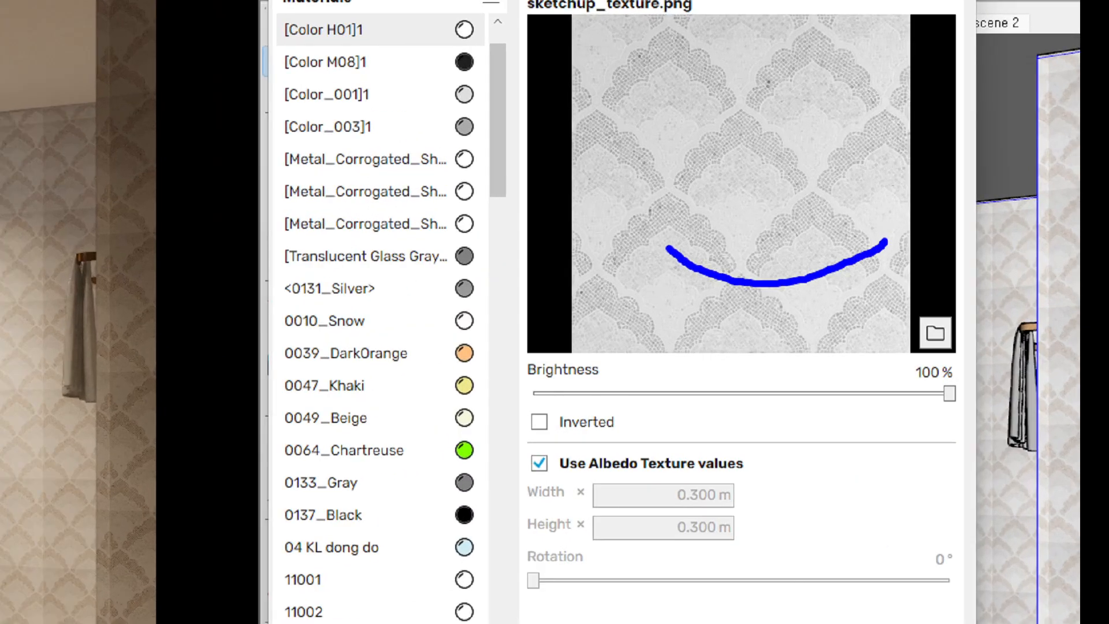
pyautogui.moveTo(667, 249)
pyautogui.mouseDown()
pyautogui.moveTo(725, 75)
pyautogui.moveTo(863, 116)
pyautogui.moveTo(854, 234)
pyautogui.moveTo(823, 277)
pyautogui.mouseUp()
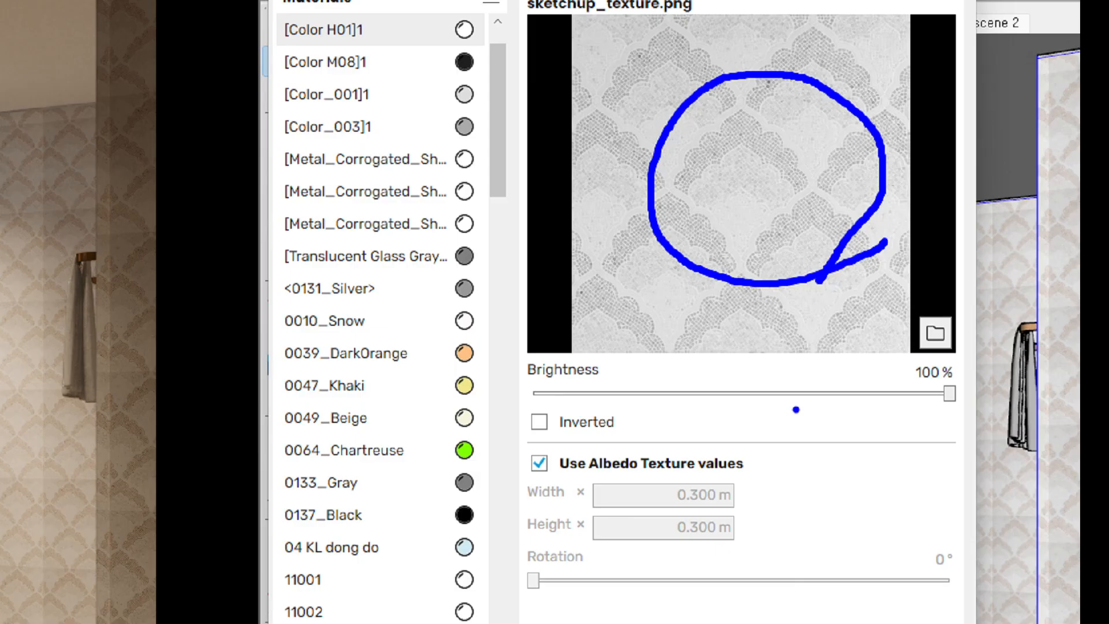
pyautogui.moveTo(628, 444)
pyautogui.mouseDown()
pyautogui.moveTo(496, 452)
pyautogui.moveTo(557, 390)
pyautogui.moveTo(635, 437)
pyautogui.moveTo(621, 454)
pyautogui.mouseUp()
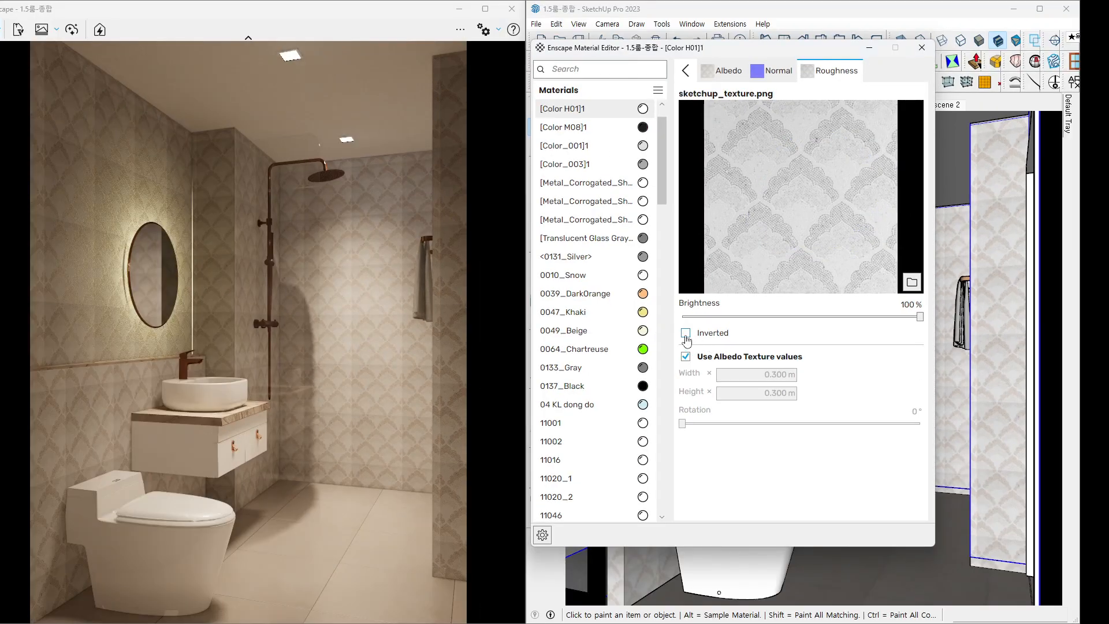
pyautogui.click(539, 421)
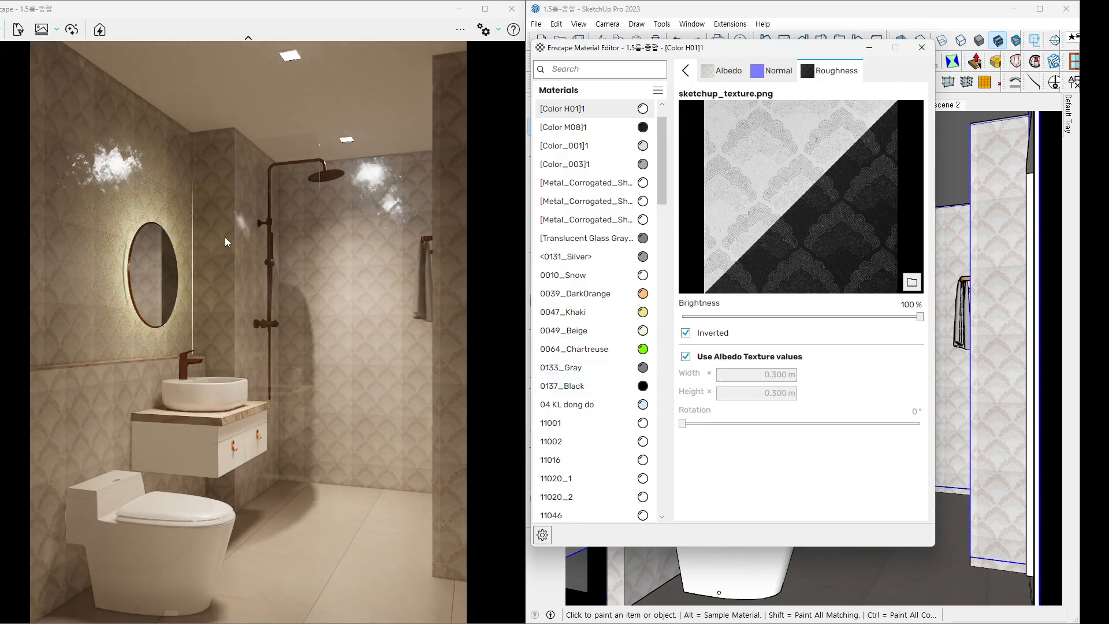
pyautogui.hotkey('ctrl', '1')
pyautogui.click(118, 167)
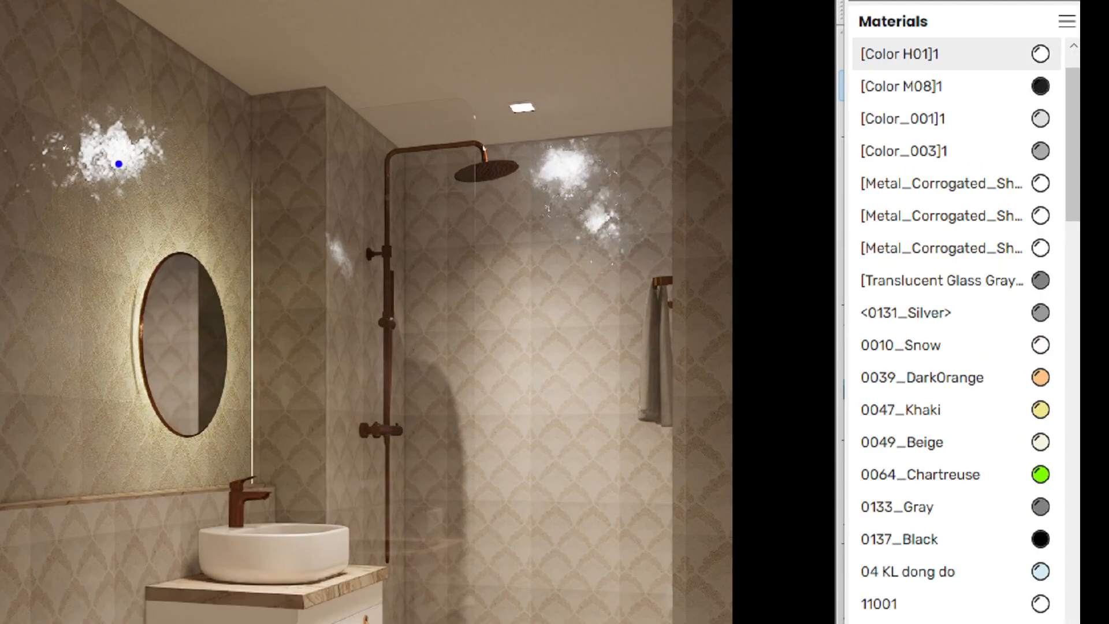
pyautogui.moveTo(118, 164); pyautogui.dragTo(153, 156)
pyautogui.press('Escape')
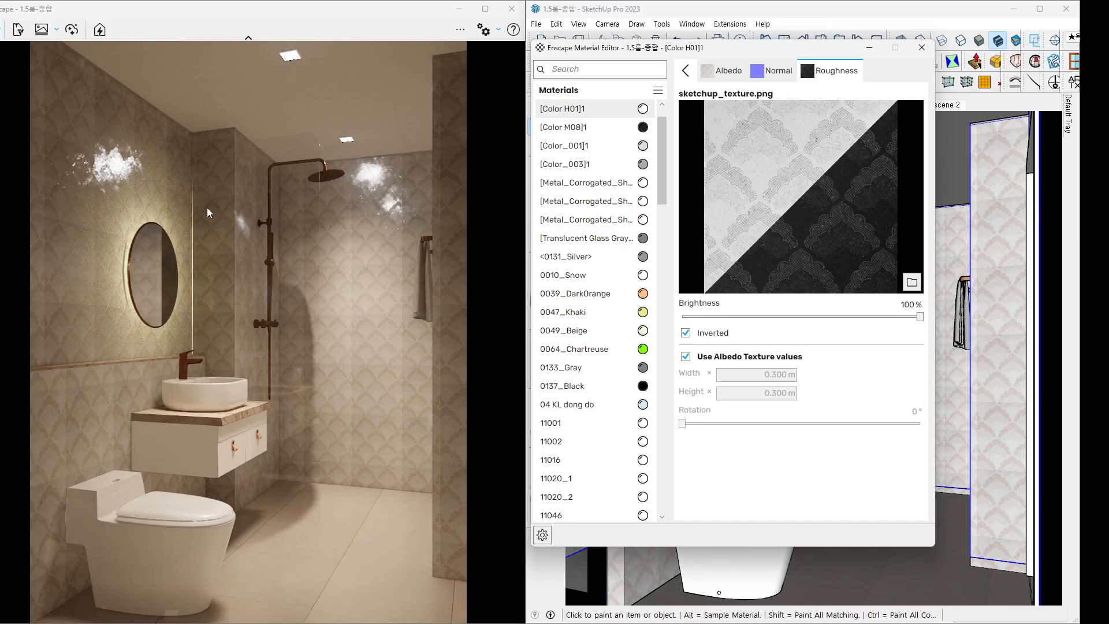
pyautogui.moveTo(299, 58)
pyautogui.mouseDown()
pyautogui.moveTo(176, 129)
pyautogui.moveTo(147, 159)
pyautogui.mouseUp()
pyautogui.moveTo(133, 117); pyautogui.dragTo(175, 162)
pyautogui.press('Escape')
# Lower the wall tile roughness texture's brightness to 45% and return to the main material settings.
pyautogui.moveTo(920, 317); pyautogui.dragTo(865, 328)
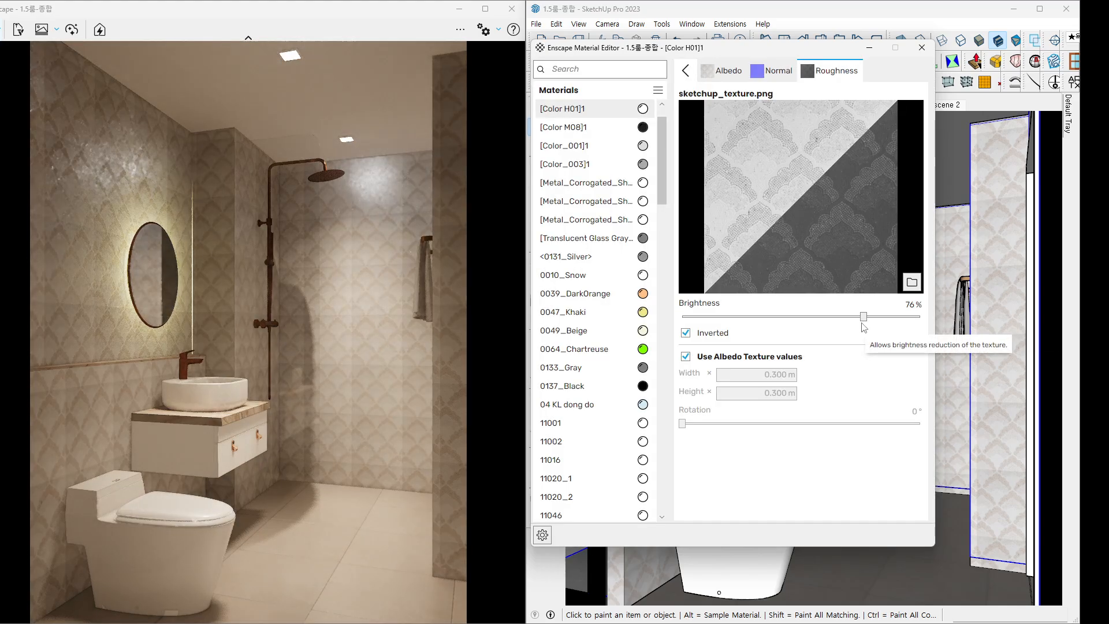
pyautogui.moveTo(864, 323); pyautogui.dragTo(833, 322)
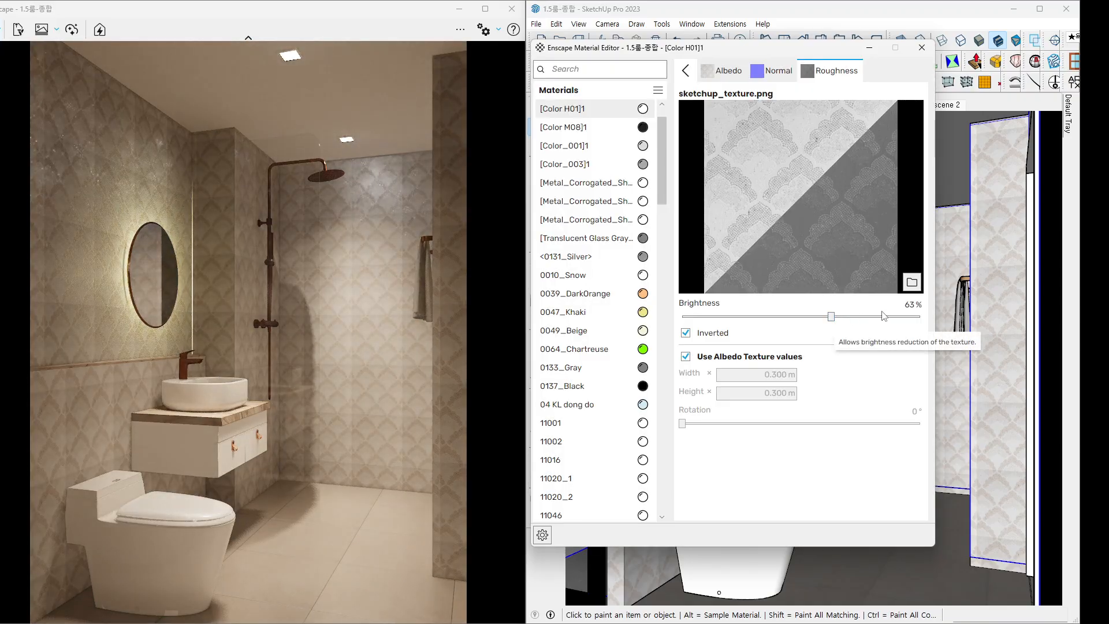
pyautogui.click(905, 305)
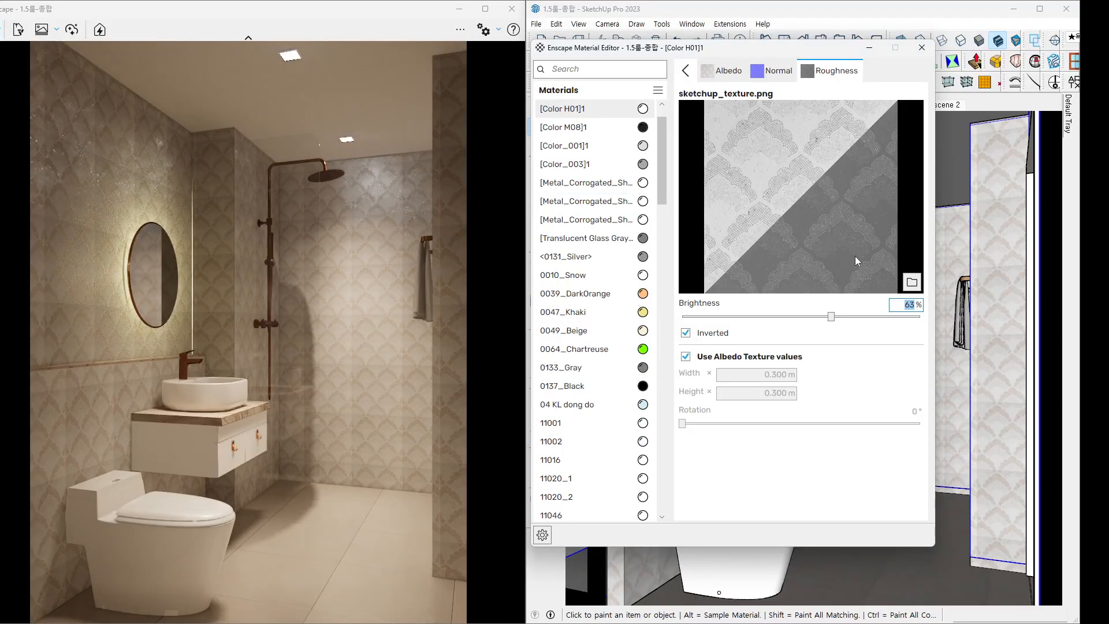
pyautogui.write('40')
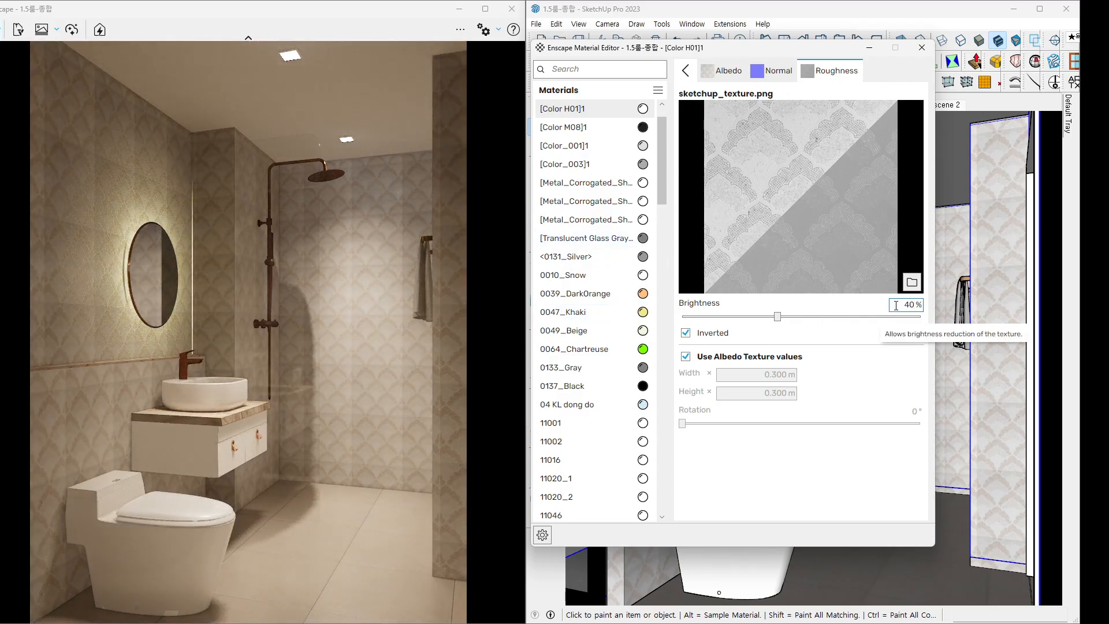
pyautogui.doubleClick(917, 304)
pyautogui.write('50')
pyautogui.press('Return')
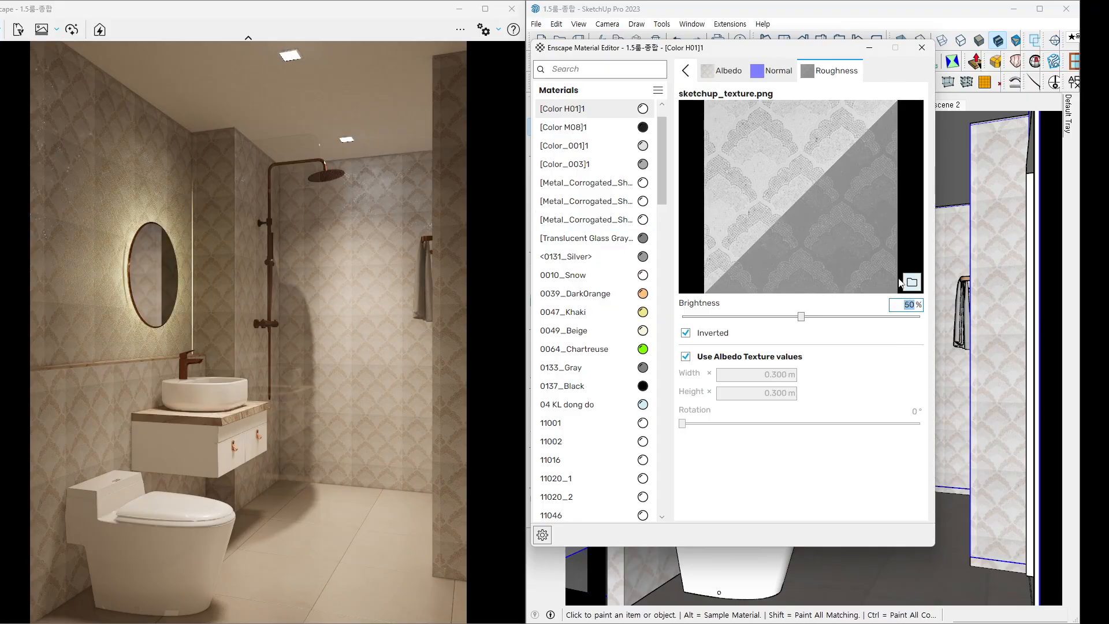
pyautogui.press('Return')
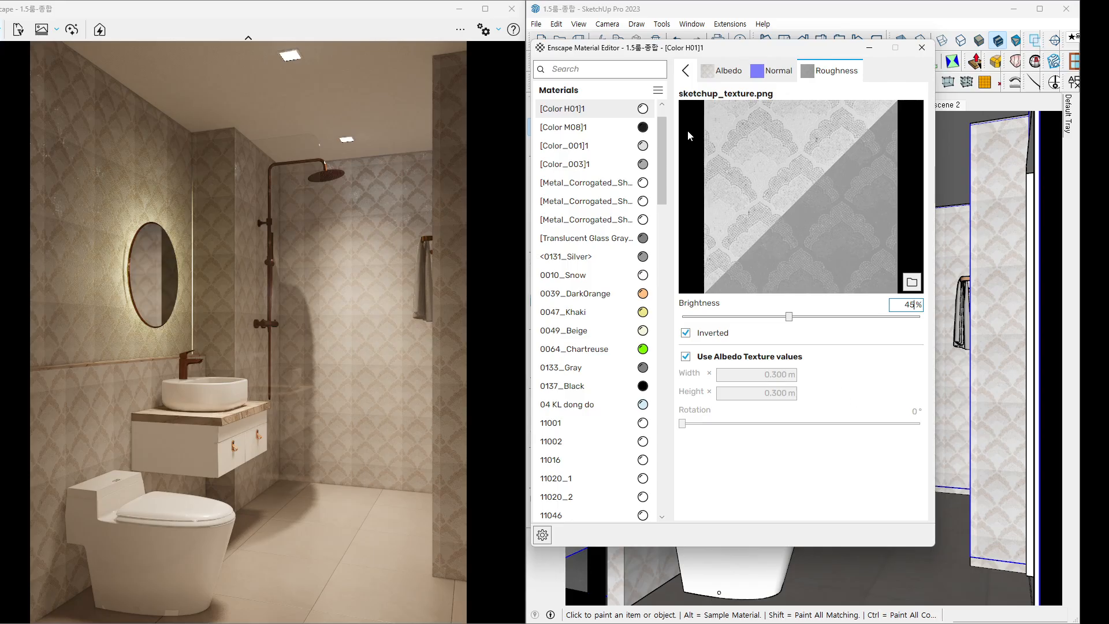
pyautogui.click(685, 70)
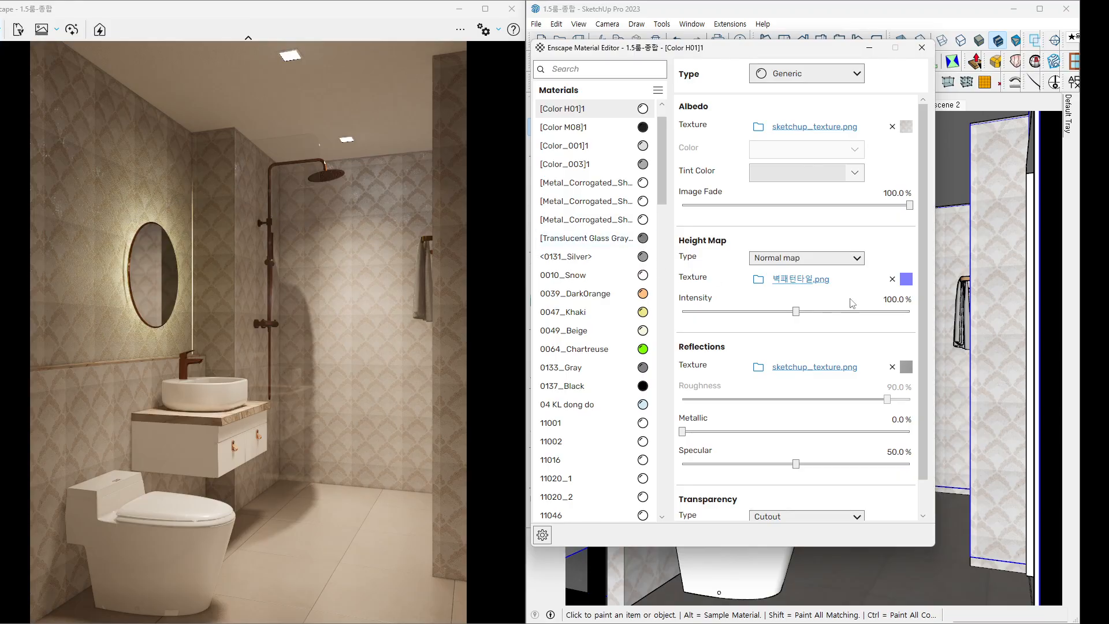
# Set the wall tile roughness texture's brightness to 40% and return to the main material settings.
pyautogui.click(854, 367)
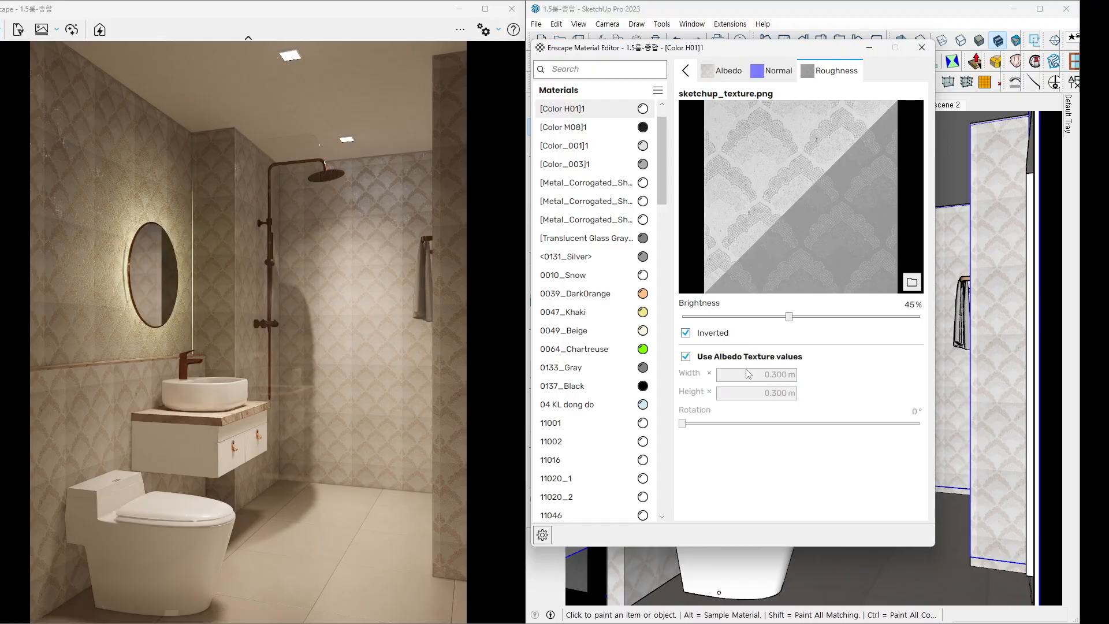
pyautogui.click(910, 304)
pyautogui.write('40')
pyautogui.press('Return')
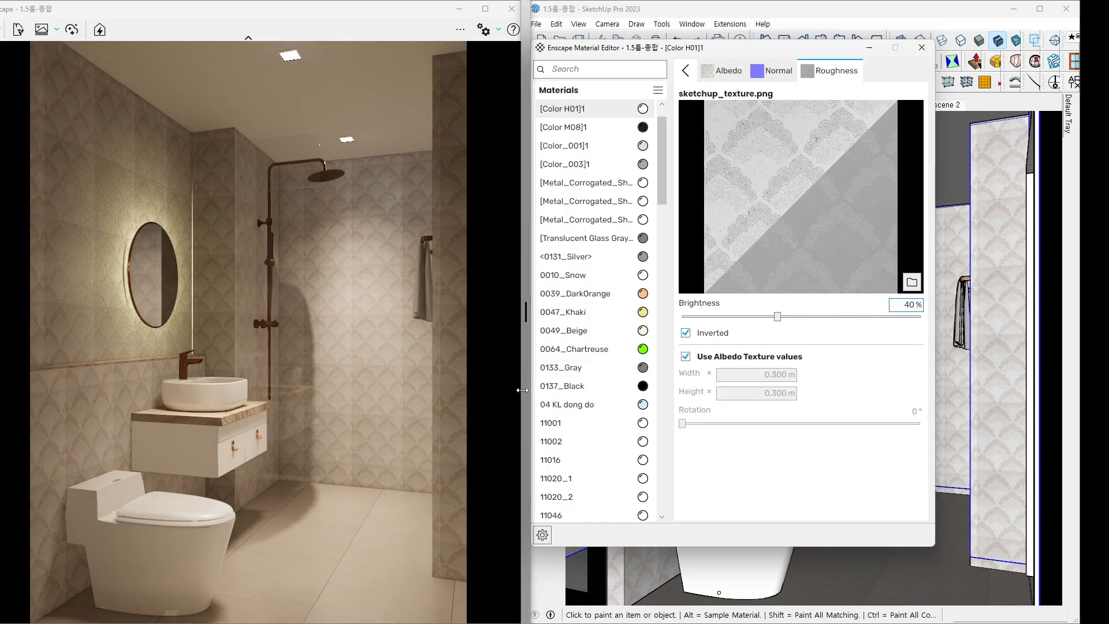
pyautogui.click(687, 73)
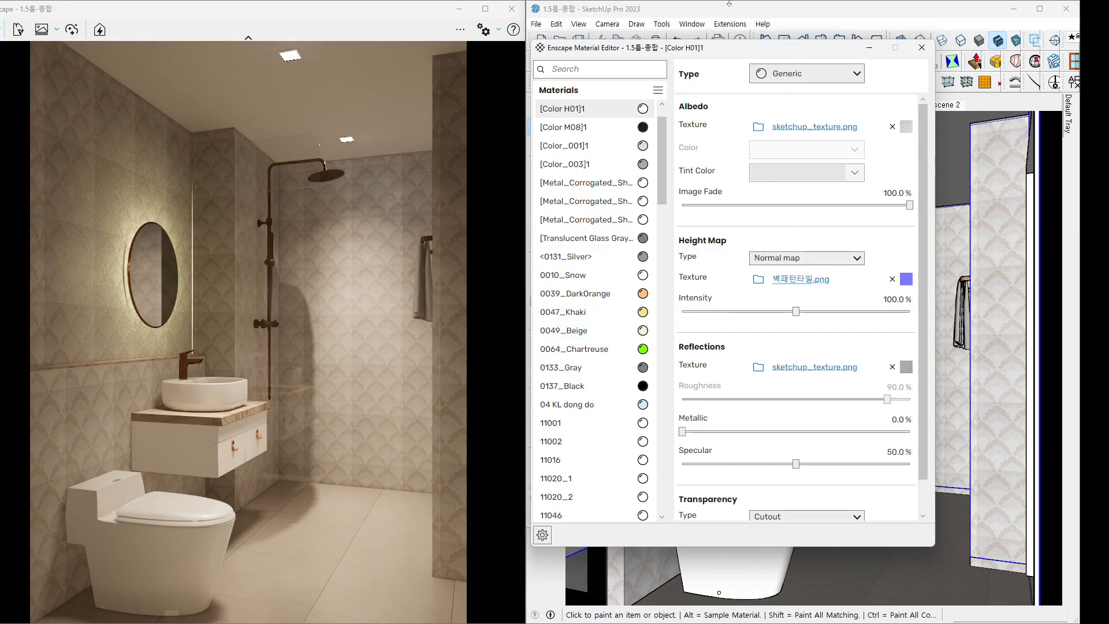
pyautogui.moveTo(736, 52); pyautogui.dragTo(1108, 80)
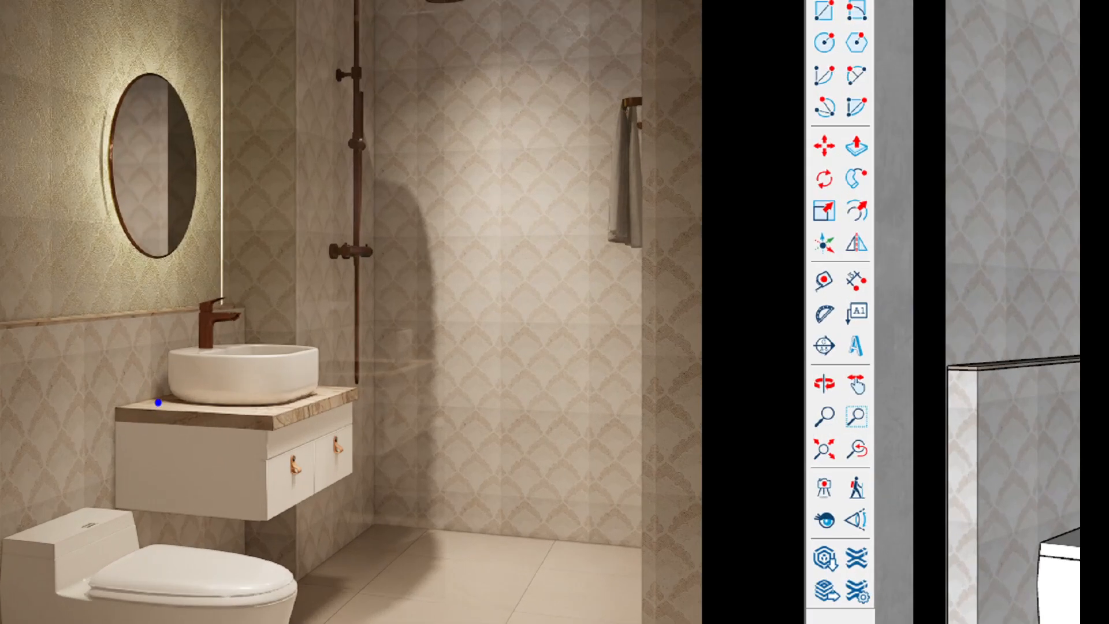
pyautogui.moveTo(158, 402); pyautogui.dragTo(178, 407)
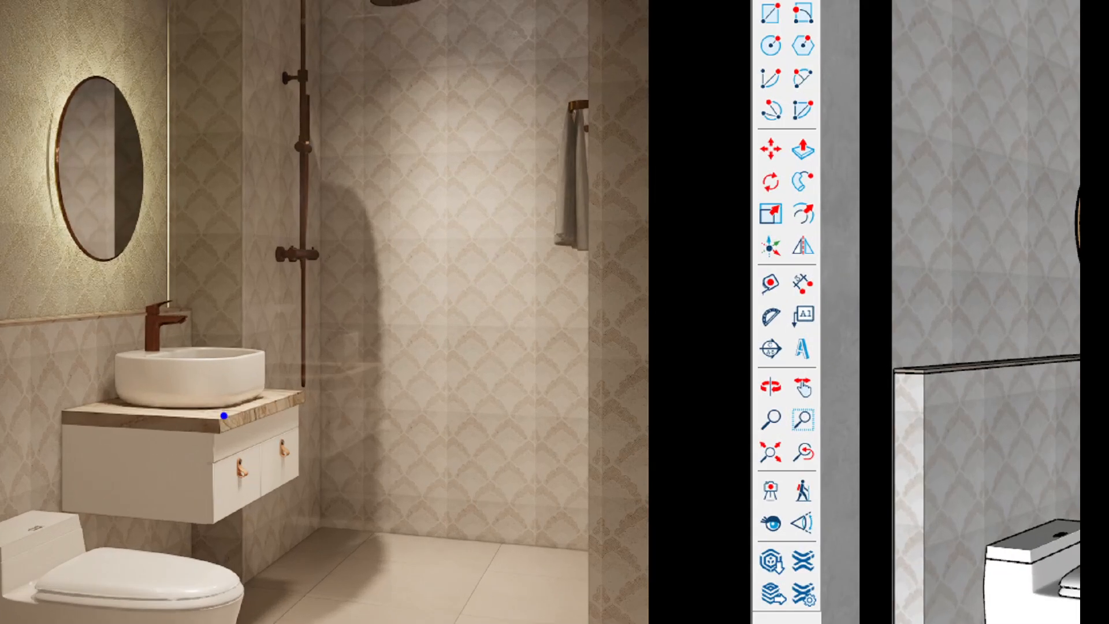
pyautogui.moveTo(203, 391)
pyautogui.mouseDown()
pyautogui.moveTo(217, 418)
pyautogui.moveTo(247, 380)
pyautogui.mouseUp()
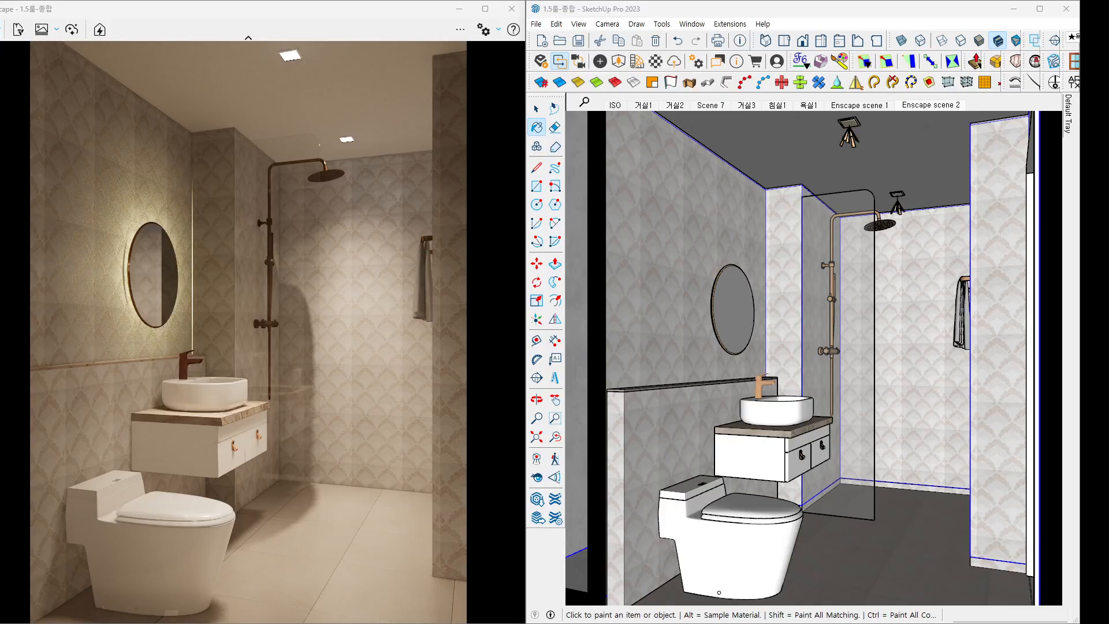
# Sample the marble material of the vanity countertop so that its settings open in the material editor.
pyautogui.moveTo(1108, 50)
pyautogui.mouseDown()
pyautogui.moveTo(792, 50)
pyautogui.moveTo(452, 74)
pyautogui.moveTo(494, 244)
pyautogui.mouseUp()
pyautogui.click(537, 108)
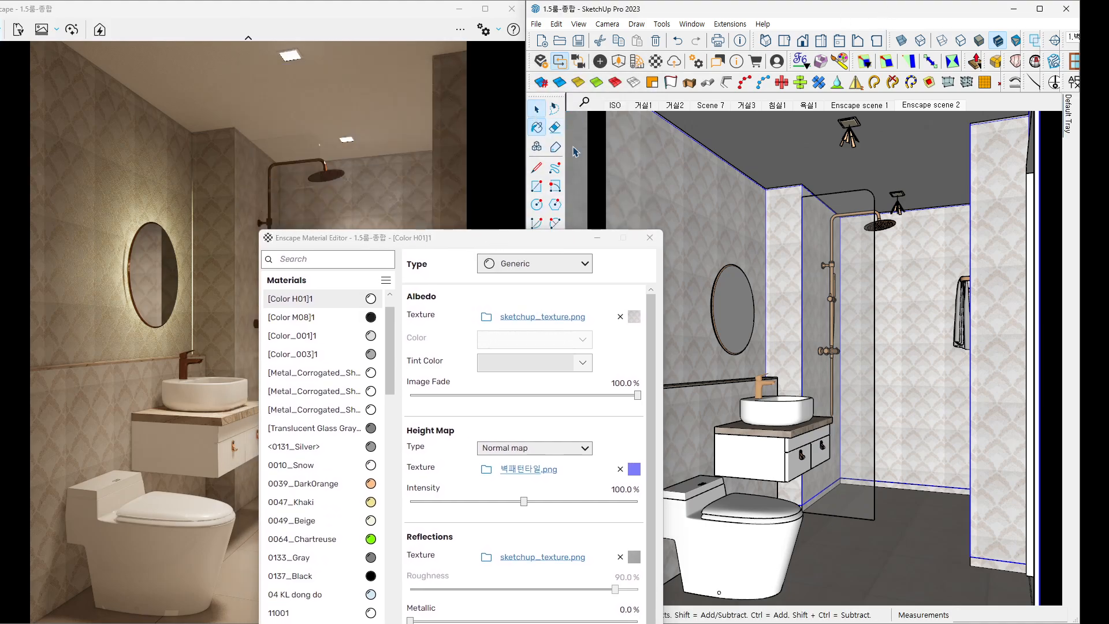
pyautogui.click(770, 434)
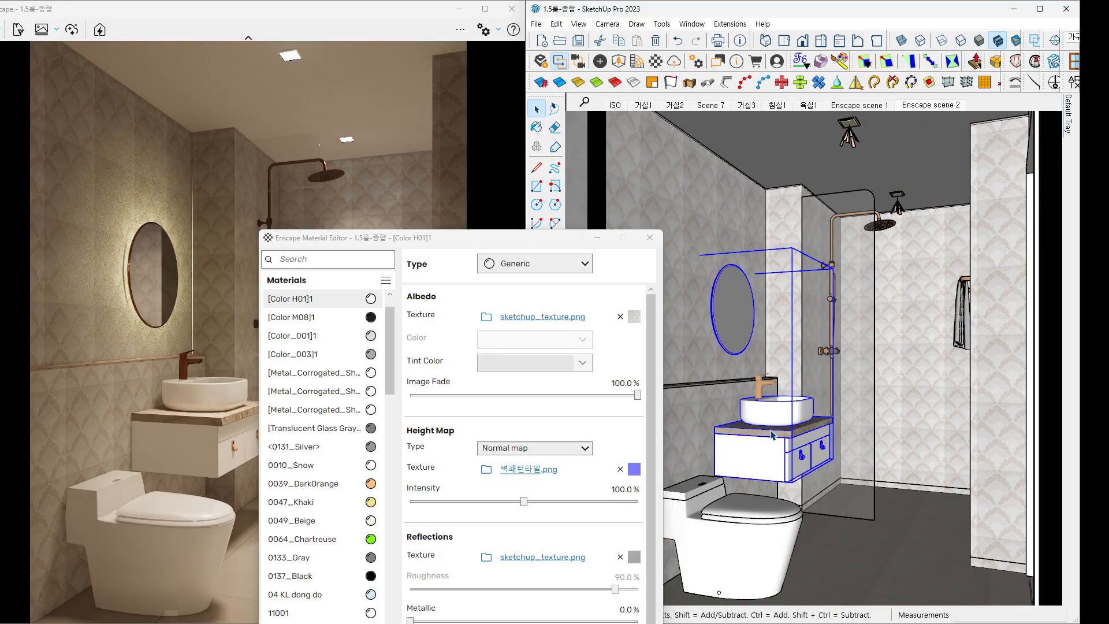
pyautogui.press('b')
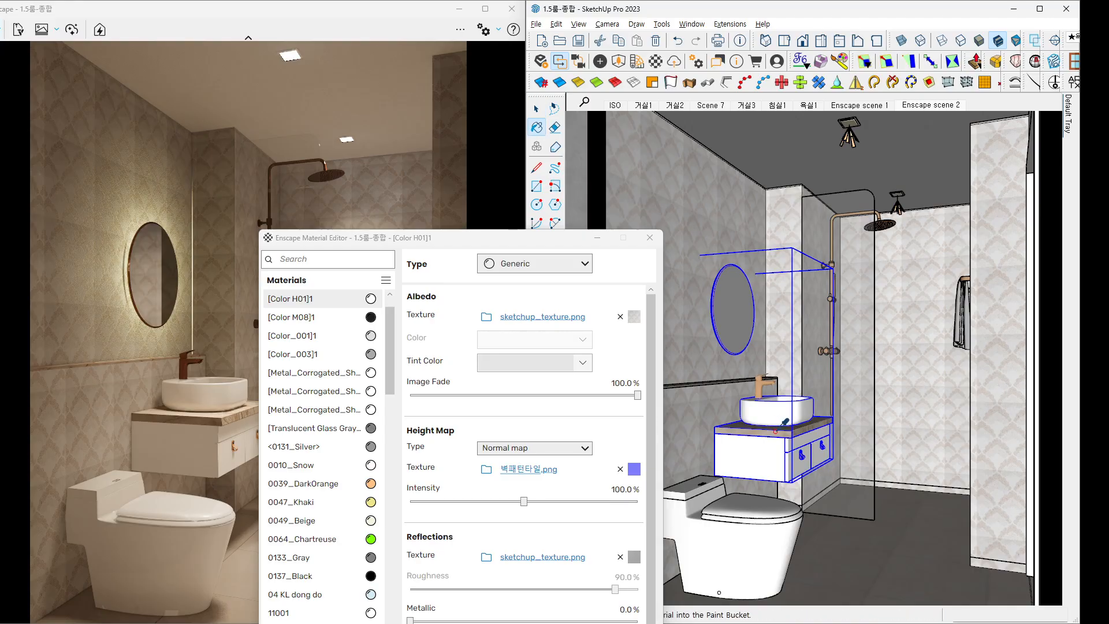
pyautogui.keyDown('alt'); pyautogui.click(785, 423); pyautogui.keyUp('alt')
pyautogui.moveTo(475, 238); pyautogui.dragTo(629, 56)
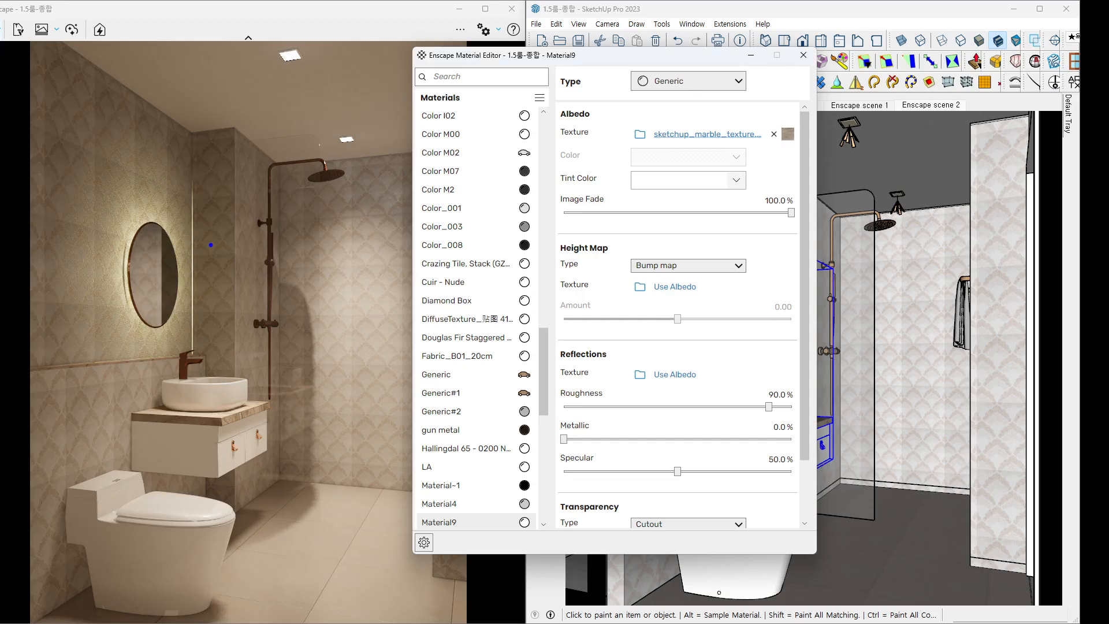
pyautogui.moveTo(235, 183)
pyautogui.mouseDown()
pyautogui.moveTo(147, 361)
pyautogui.moveTo(277, 218)
pyautogui.moveTo(353, 350)
pyautogui.mouseUp()
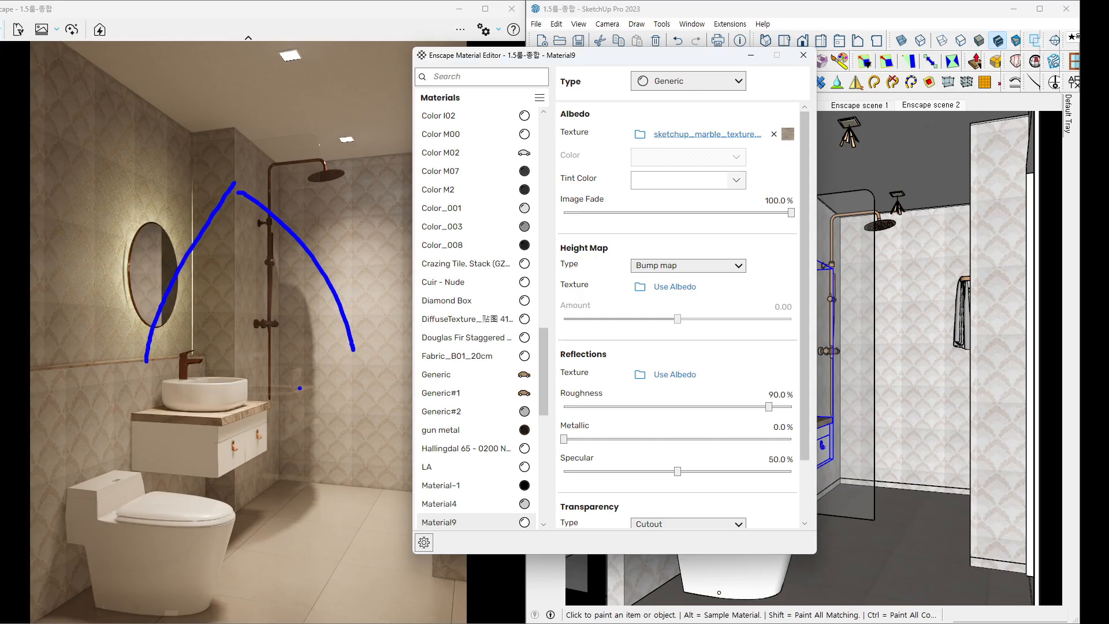
pyautogui.moveTo(235, 430)
pyautogui.mouseDown()
pyautogui.moveTo(249, 420)
pyautogui.moveTo(254, 383)
pyautogui.moveTo(165, 438)
pyautogui.mouseUp()
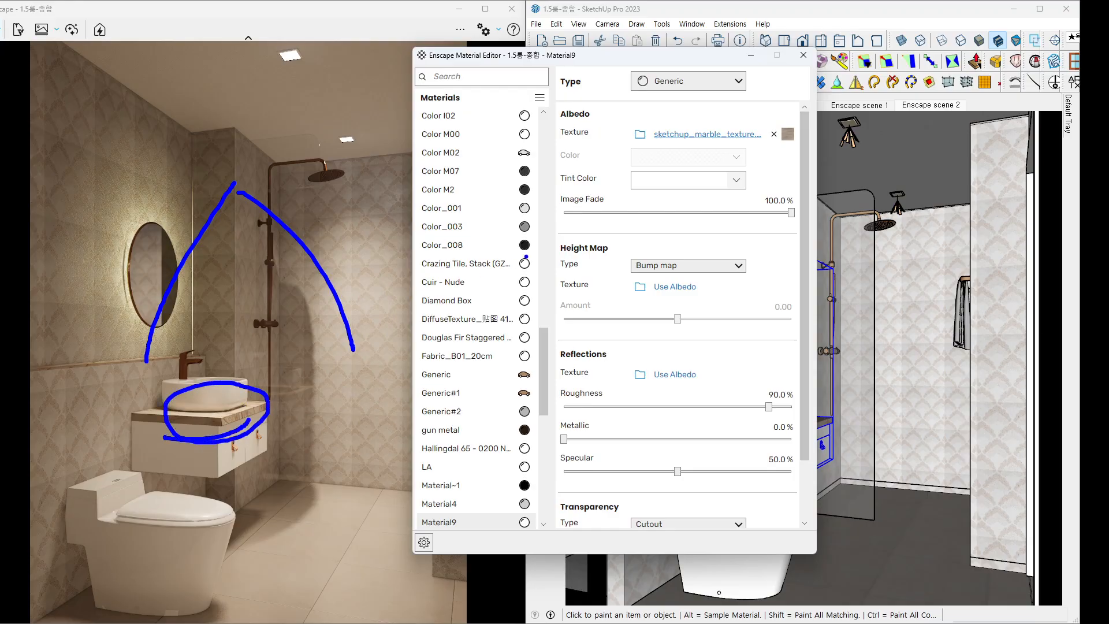
# Set the countertop marble material's tint color to light grey.
pyautogui.click(699, 180)
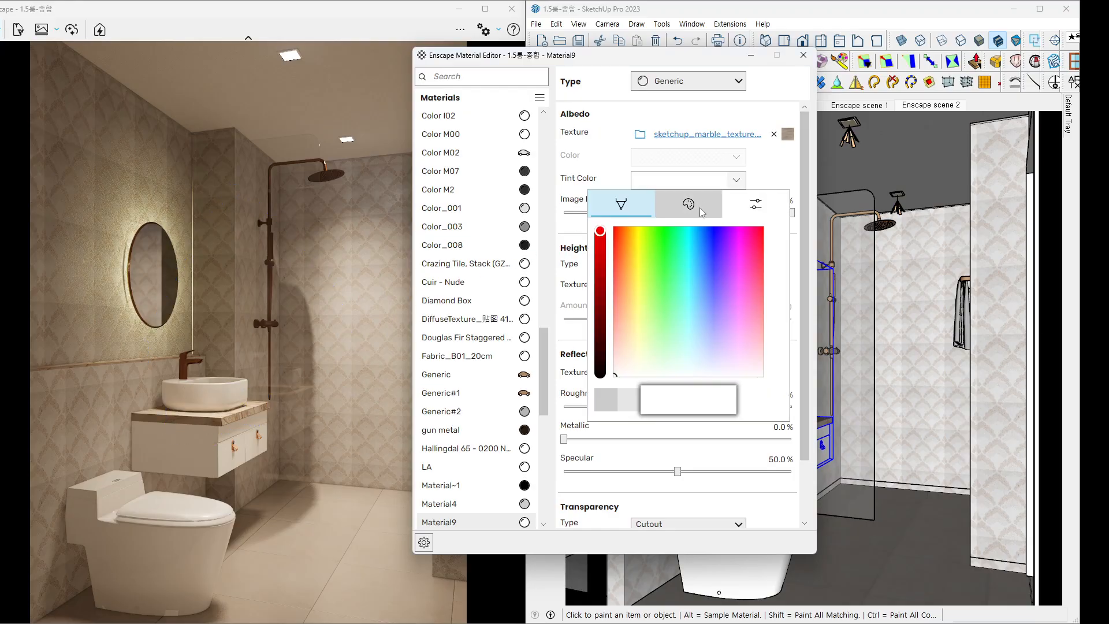
pyautogui.click(637, 400)
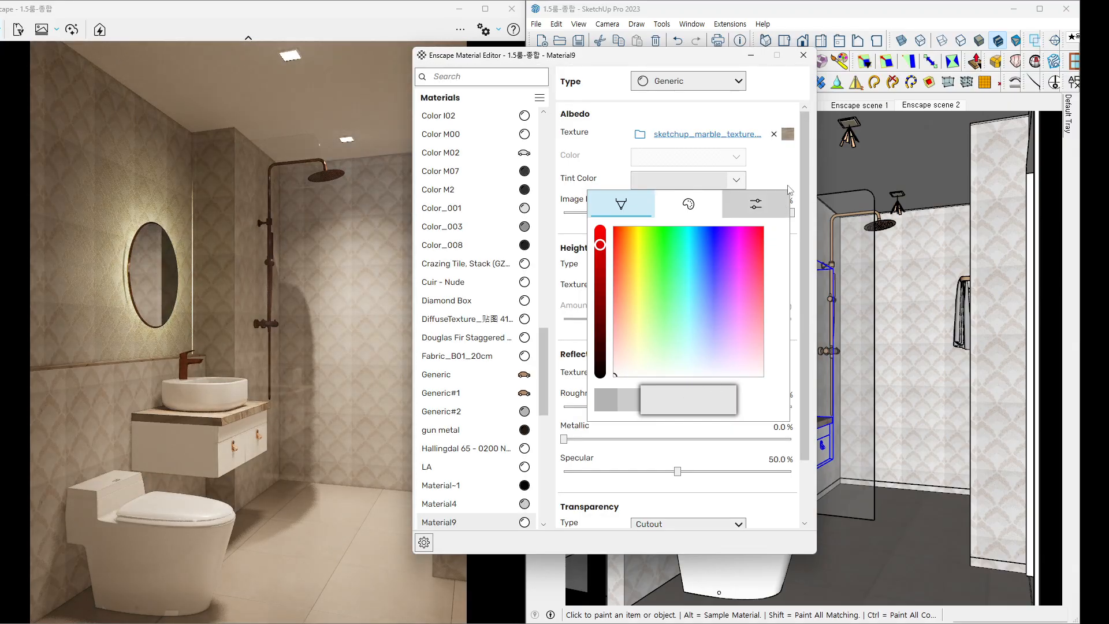
pyautogui.click(789, 188)
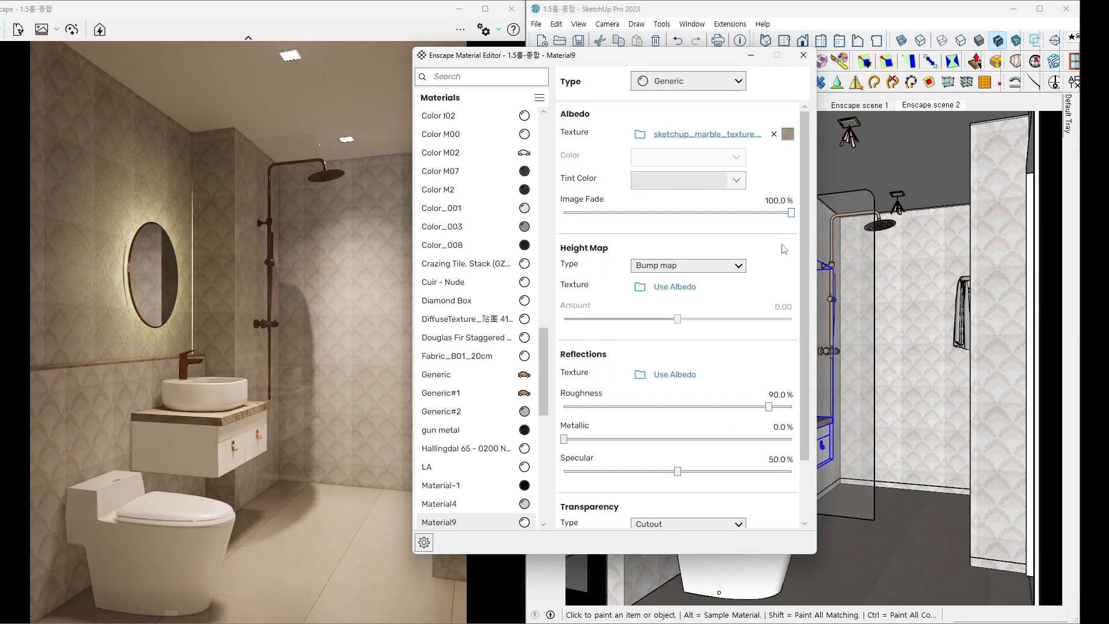
# Set the countertop material's height map type to Normal map and load 젠다이.png from the desktop.
pyautogui.click(675, 267)
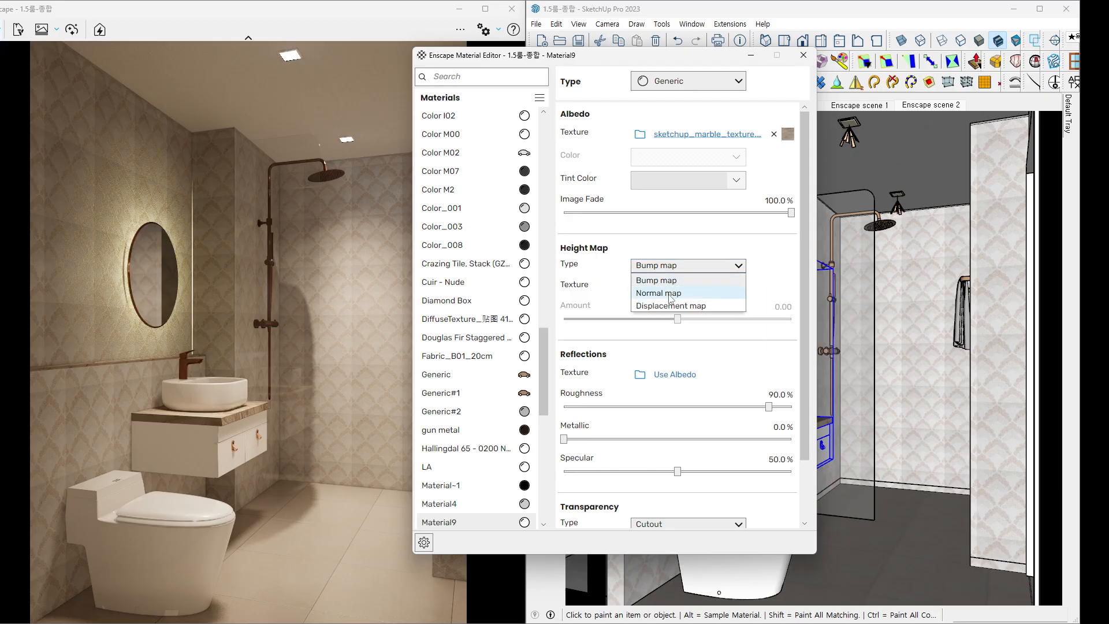
pyautogui.click(673, 293)
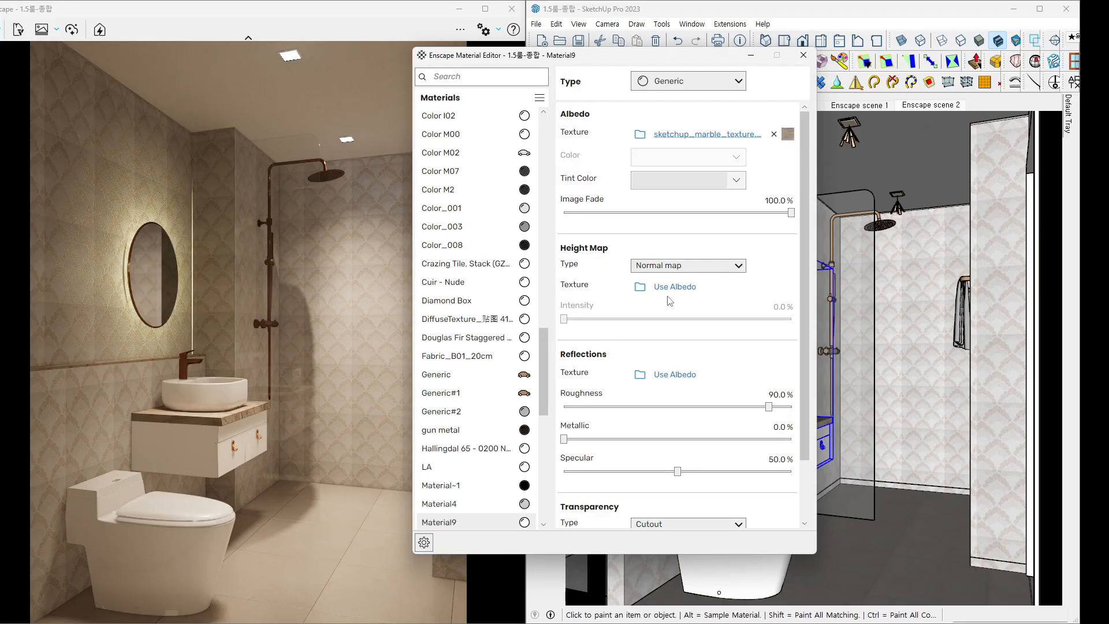
pyautogui.click(641, 288)
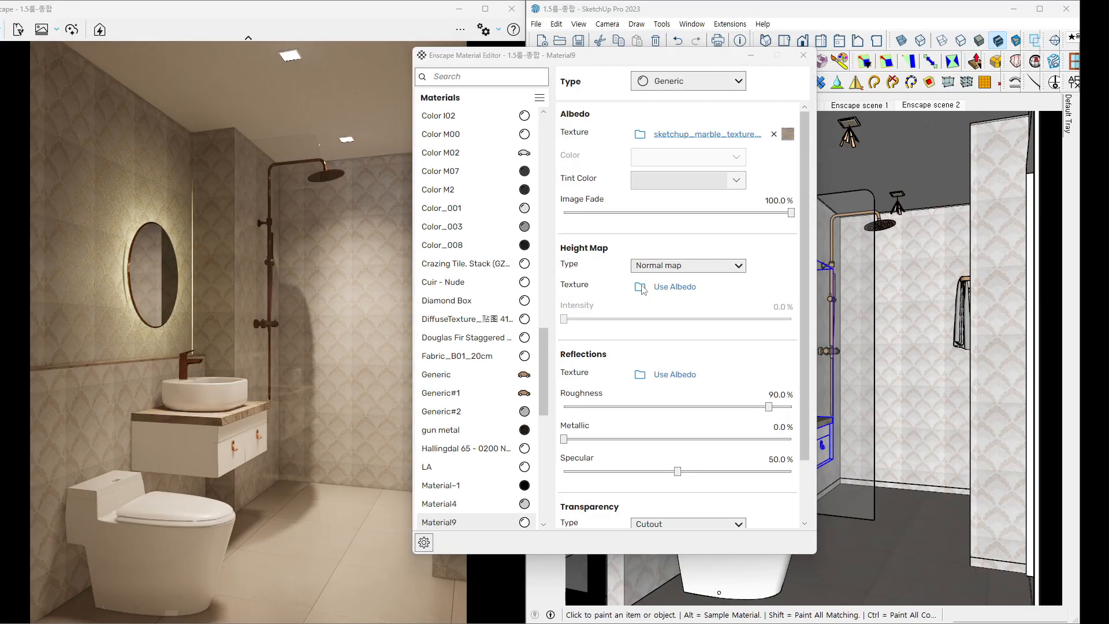
pyautogui.click(677, 240)
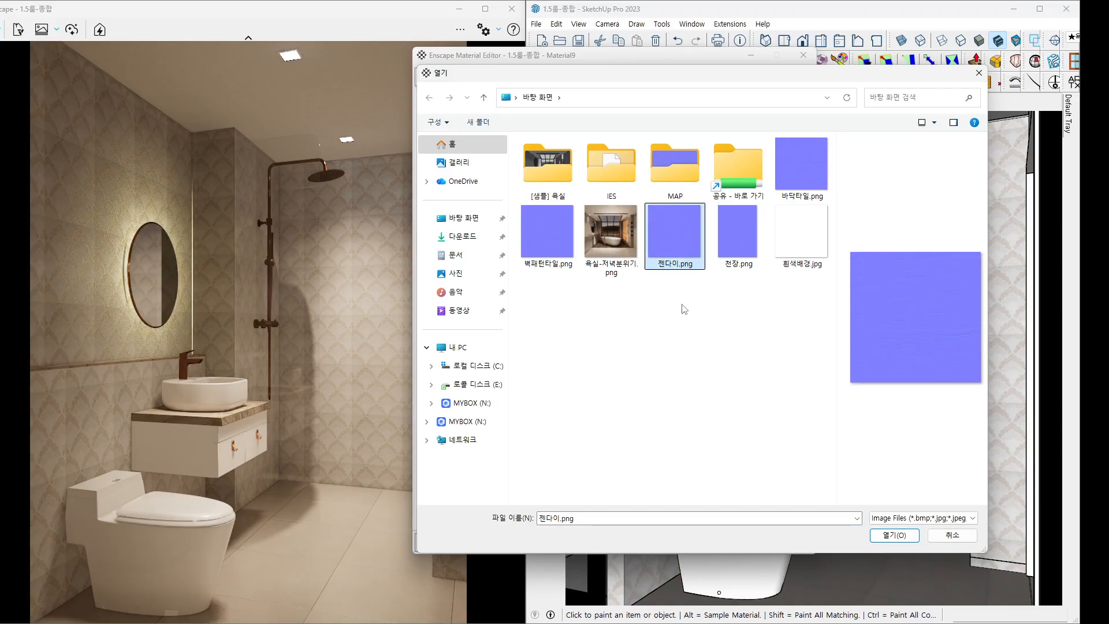
pyautogui.doubleClick(674, 234)
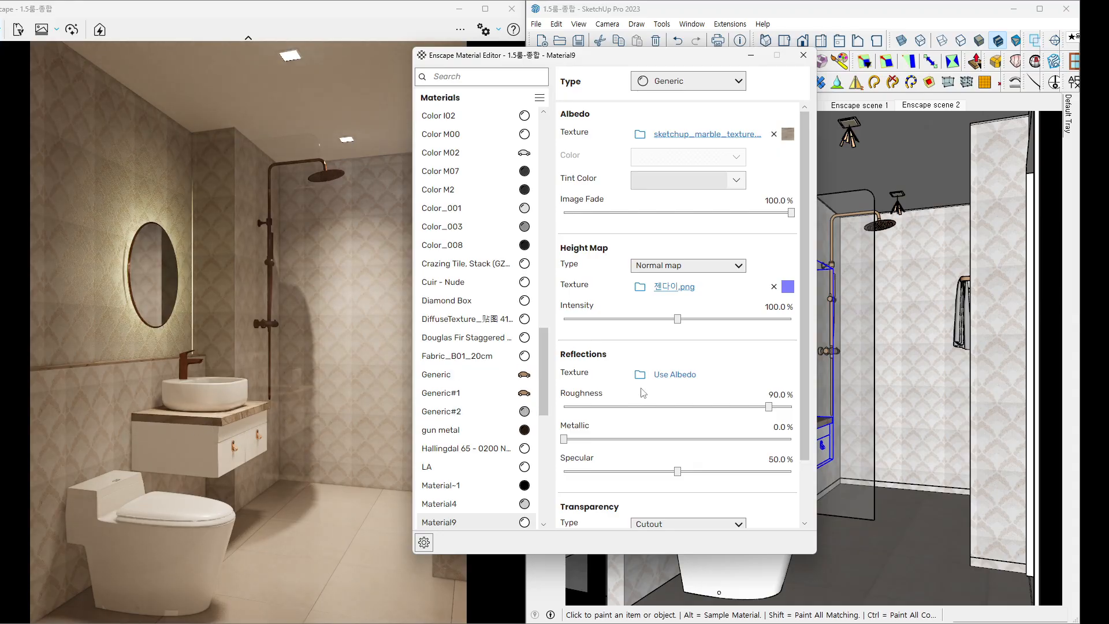
# Use the albedo image as the countertop material's reflections texture, invert it, and return to the main material settings.
pyautogui.moveTo(654, 386)
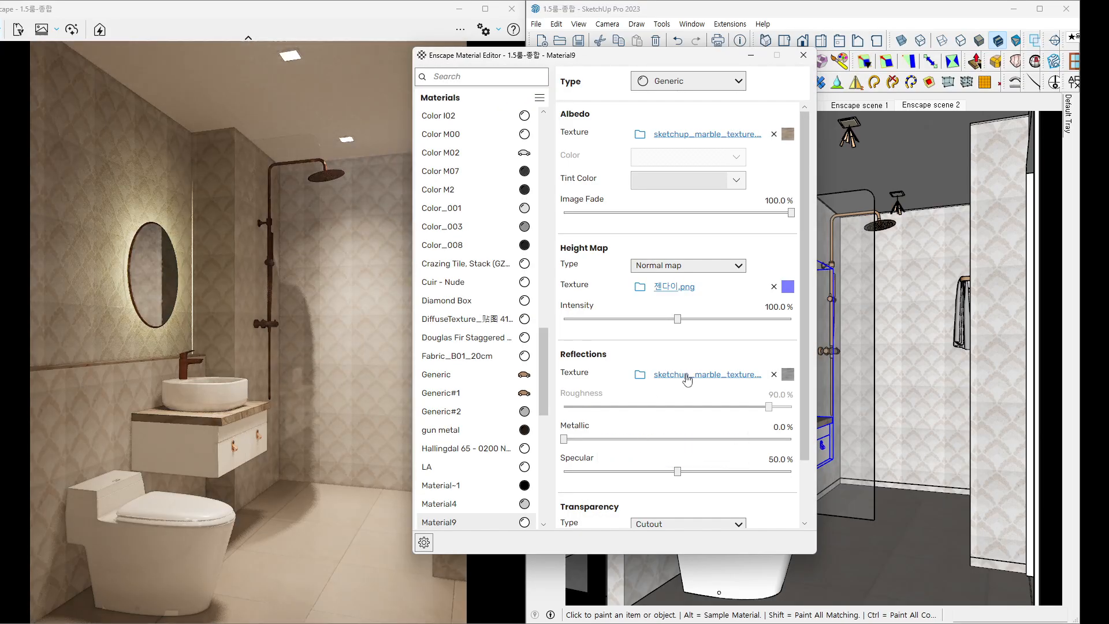
pyautogui.click(686, 375)
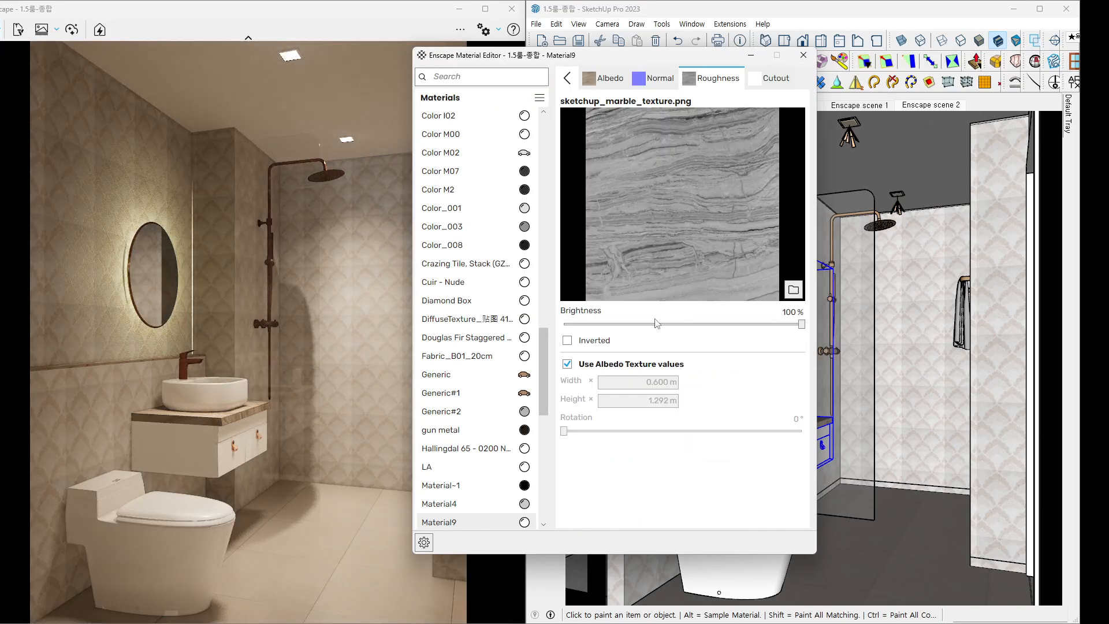
pyautogui.click(566, 341)
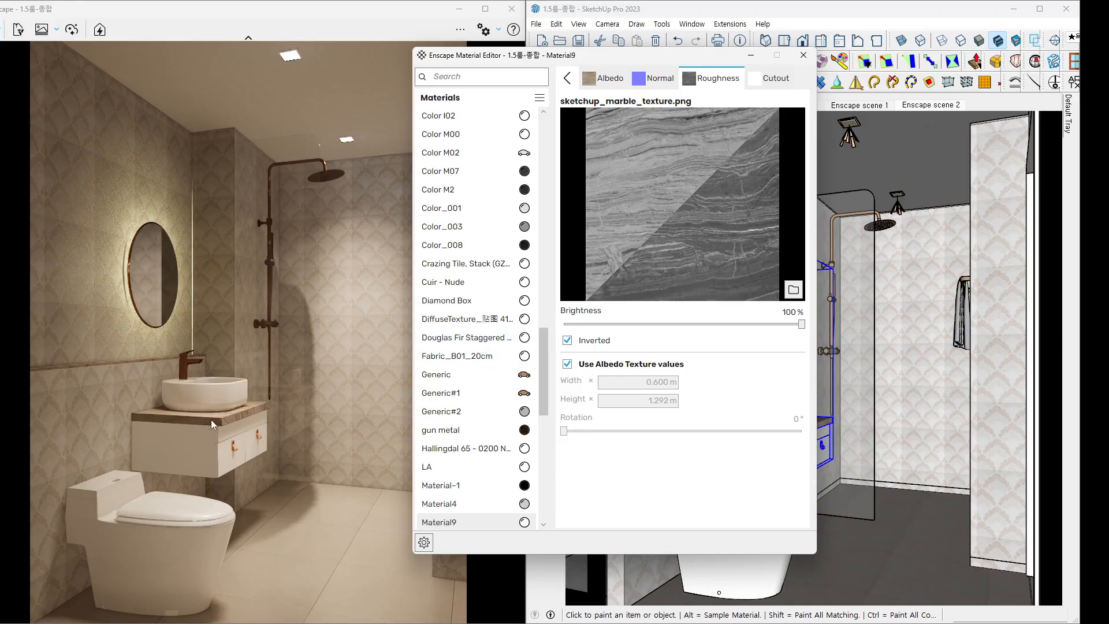
pyautogui.hotkey('ctrl', '1')
pyautogui.click(681, 275)
pyautogui.moveTo(740, 274)
pyautogui.mouseDown()
pyautogui.moveTo(686, 182)
pyautogui.moveTo(673, 316)
pyautogui.mouseUp()
pyautogui.press('Escape')
pyautogui.click(567, 79)
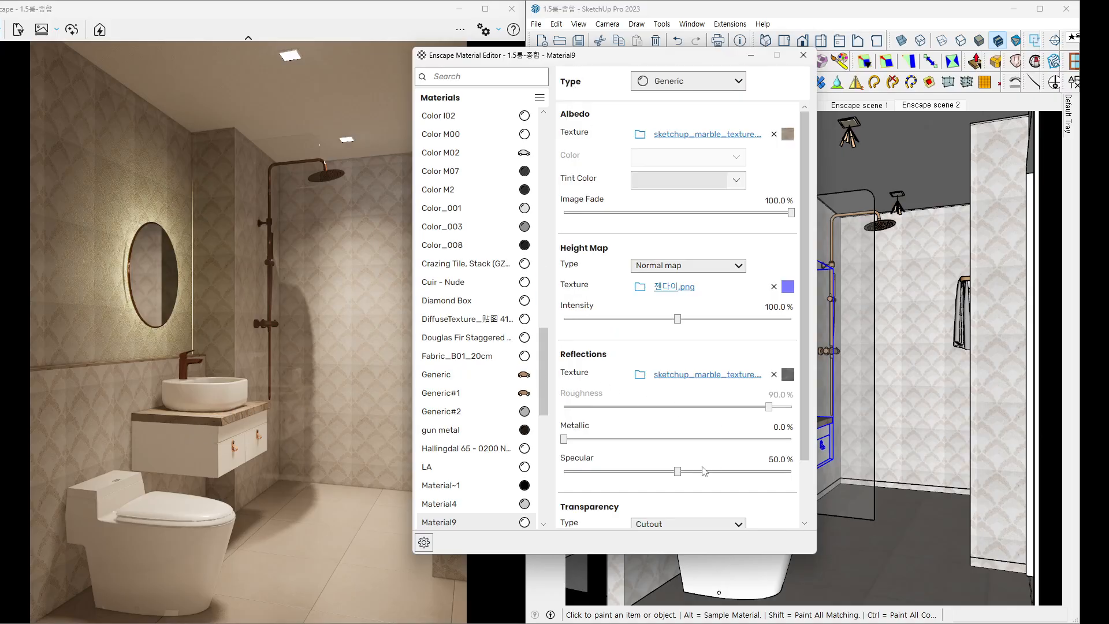
pyautogui.hotkey('ctrl', '1')
pyautogui.click(205, 423)
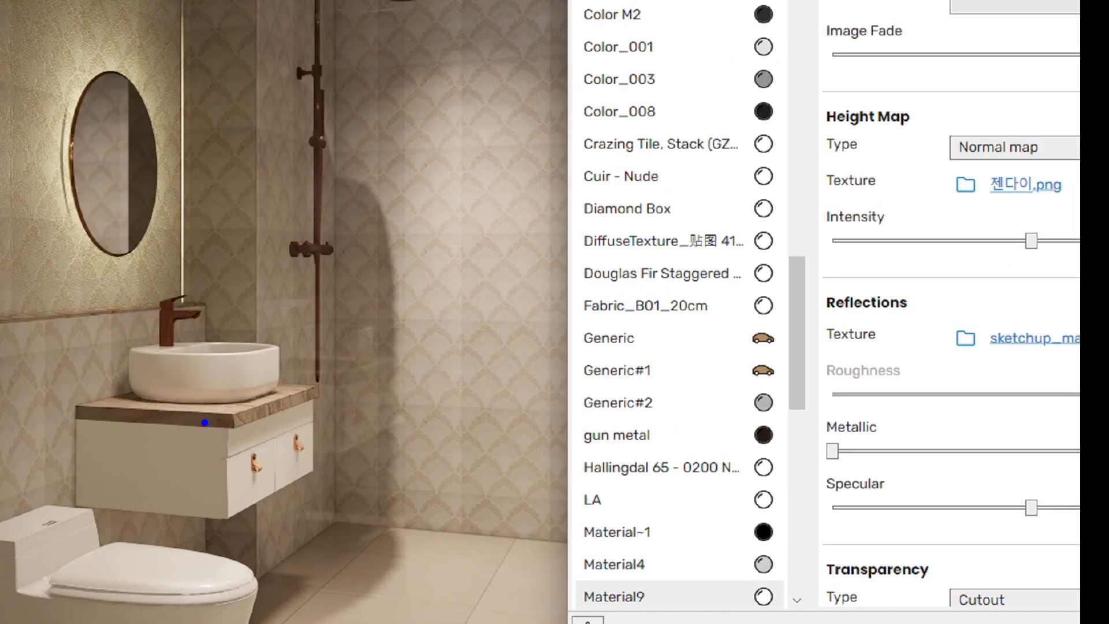
pyautogui.moveTo(260, 437)
pyautogui.mouseDown()
pyautogui.moveTo(178, 442)
pyautogui.moveTo(263, 401)
pyautogui.moveTo(204, 437)
pyautogui.mouseUp()
pyautogui.press('Escape')
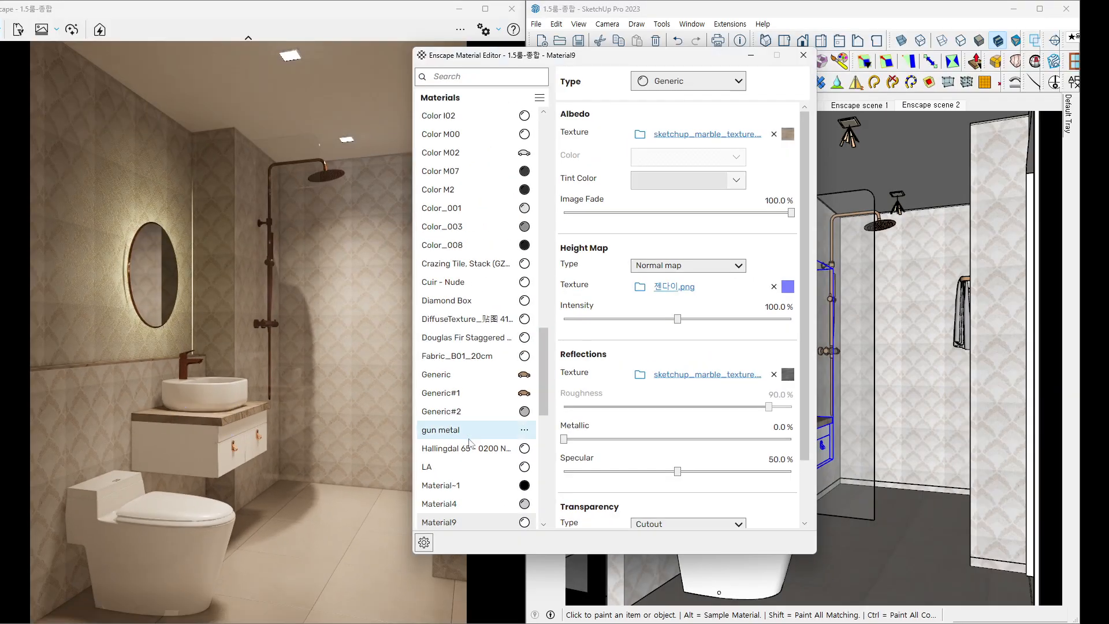
# Raise the countertop material's specular to 100% and inspect the marble top up close in the render.
pyautogui.moveTo(681, 478)
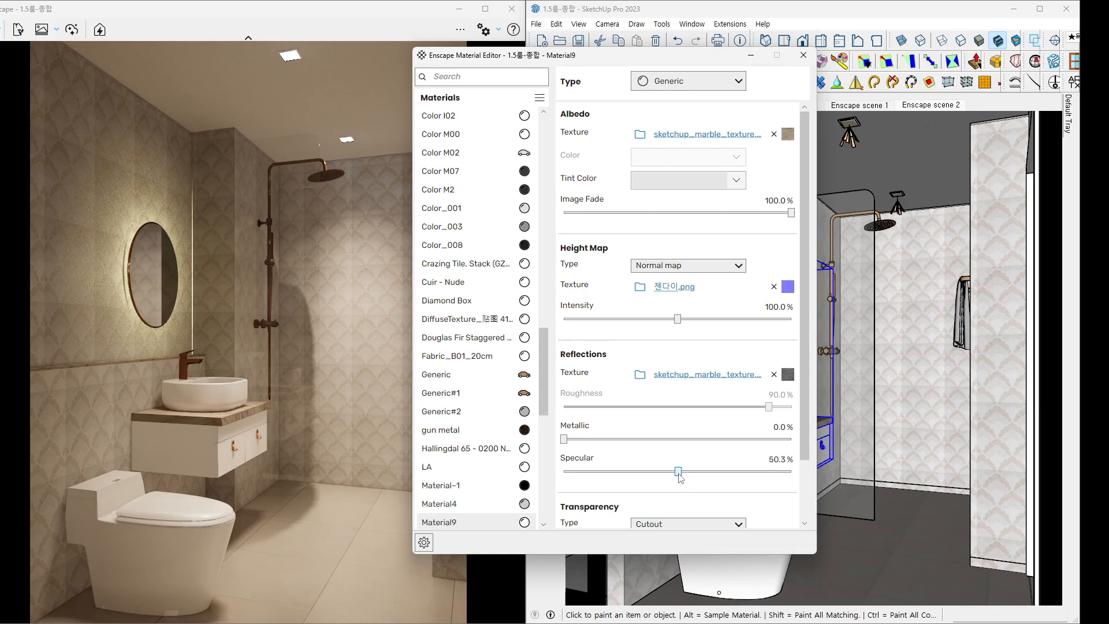
pyautogui.moveTo(682, 478); pyautogui.dragTo(805, 482)
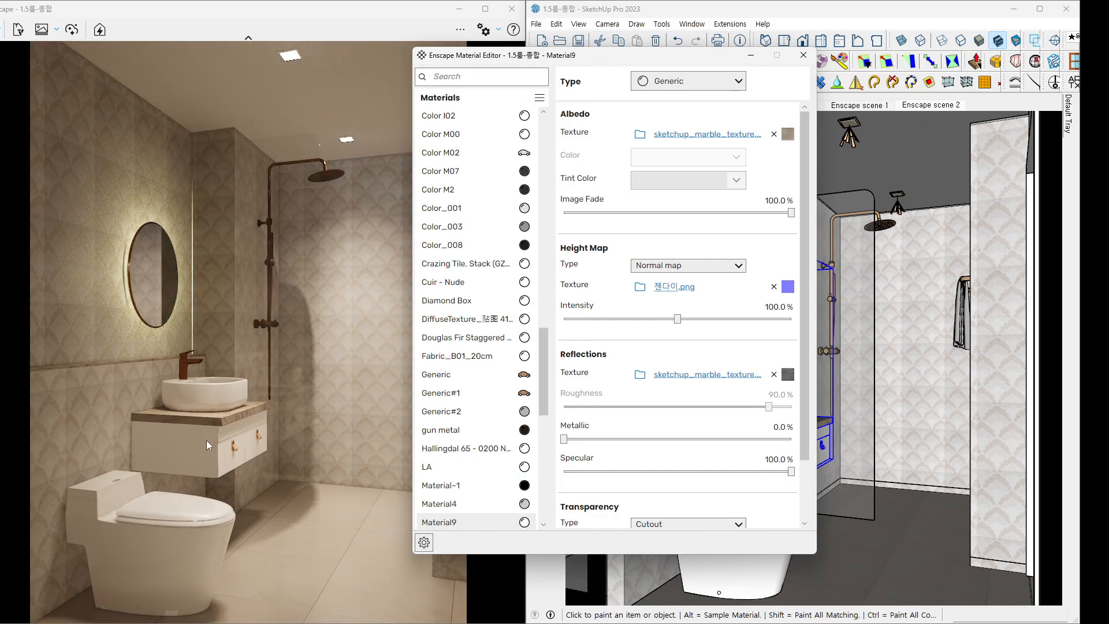
pyautogui.moveTo(206, 441); pyautogui.dragTo(209, 505, button='right')
pyautogui.moveTo(215, 407); pyautogui.dragTo(224, 388, button='right')
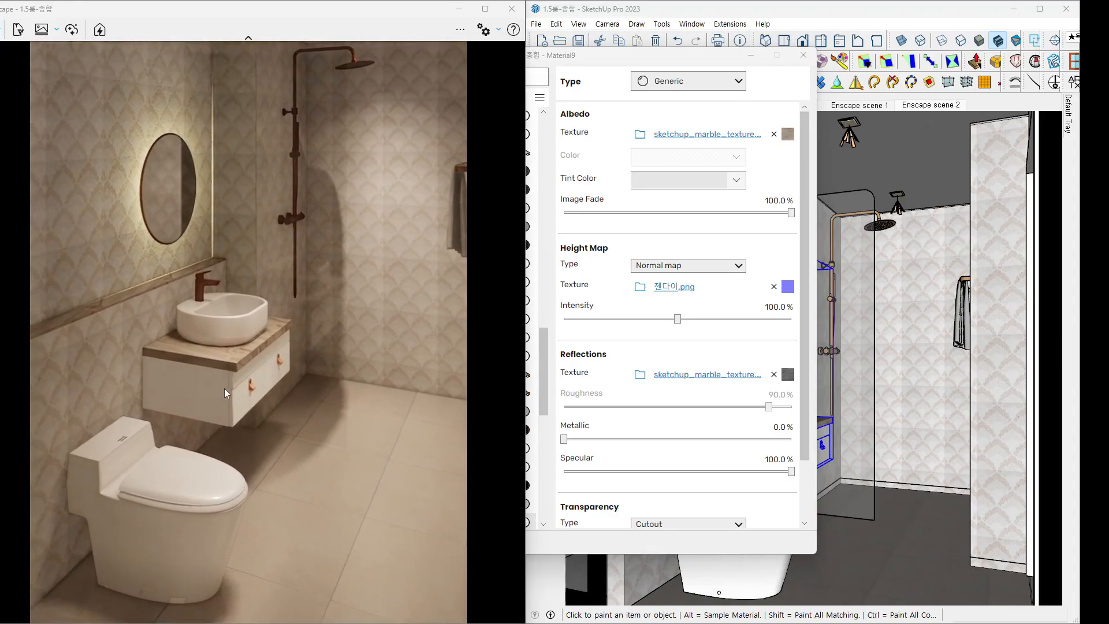
pyautogui.scroll(5, 229, 360)
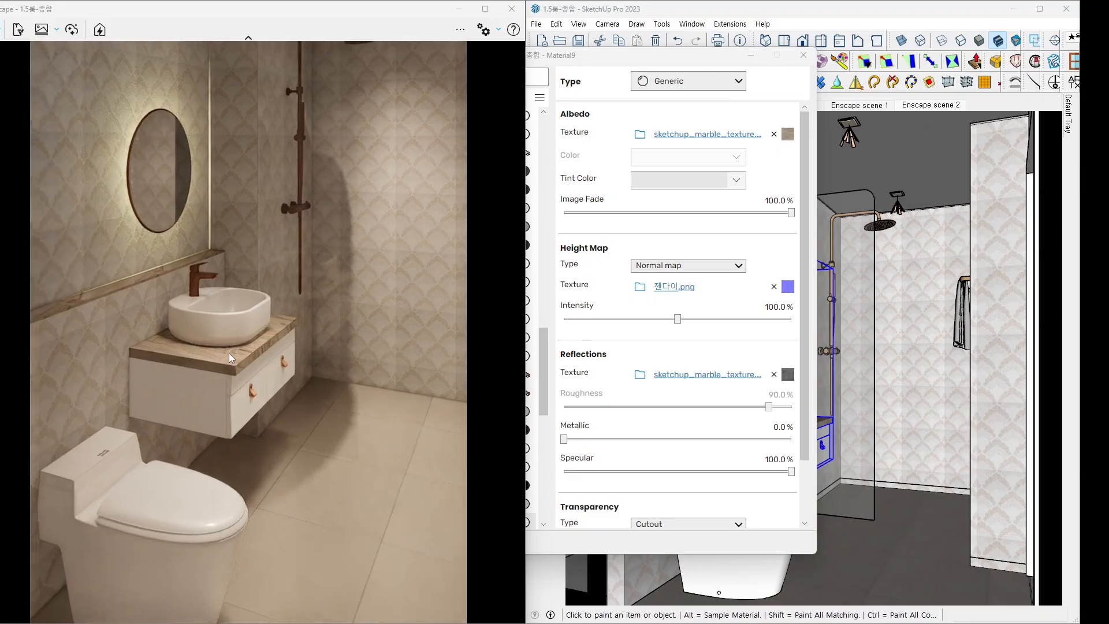
pyautogui.moveTo(229, 360); pyautogui.dragTo(174, 380, button='right')
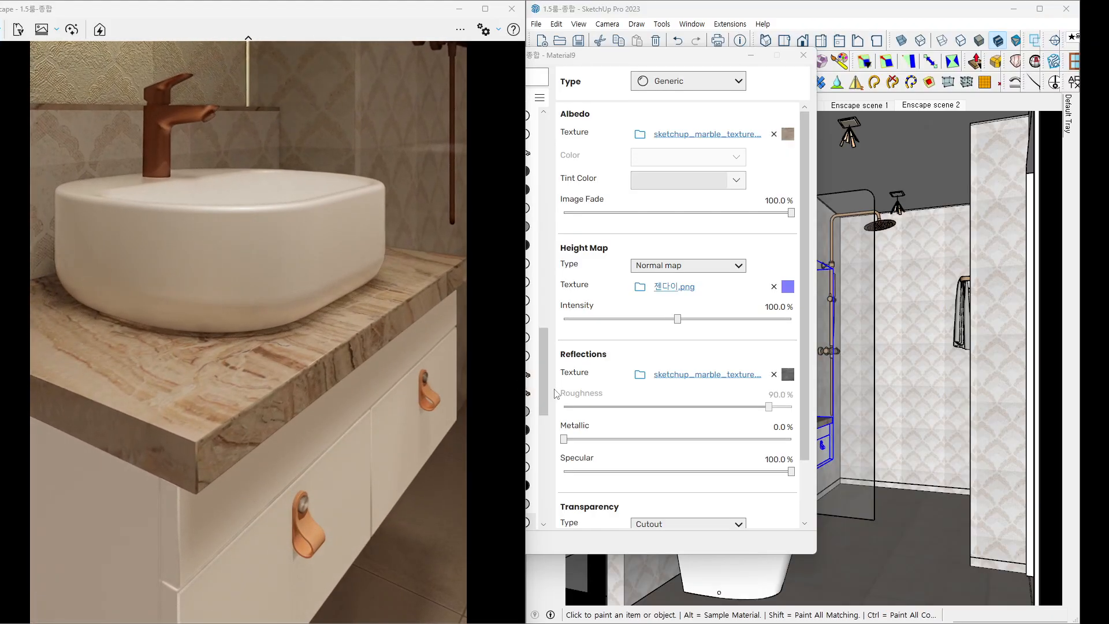
# Adjust the countertop material's metallic value while checking the render, settling on 40%.
pyautogui.moveTo(565, 441); pyautogui.dragTo(735, 440)
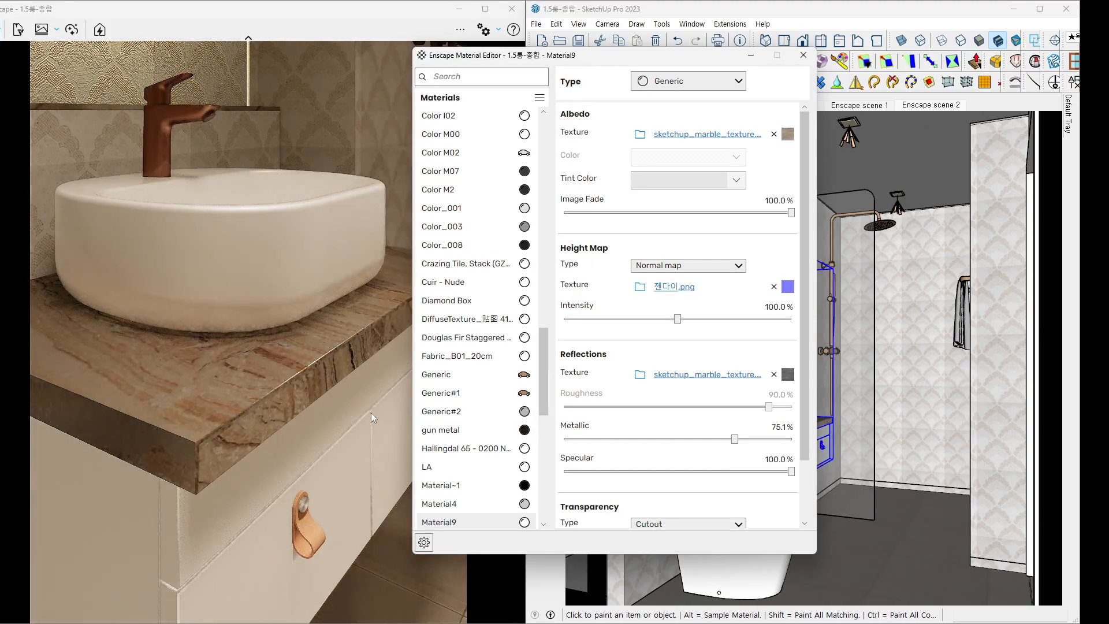
pyautogui.moveTo(245, 381)
pyautogui.mouseDown(button='right')
pyautogui.moveTo(242, 421)
pyautogui.moveTo(267, 408)
pyautogui.moveTo(341, 415)
pyautogui.moveTo(234, 394)
pyautogui.mouseUp(button='right')
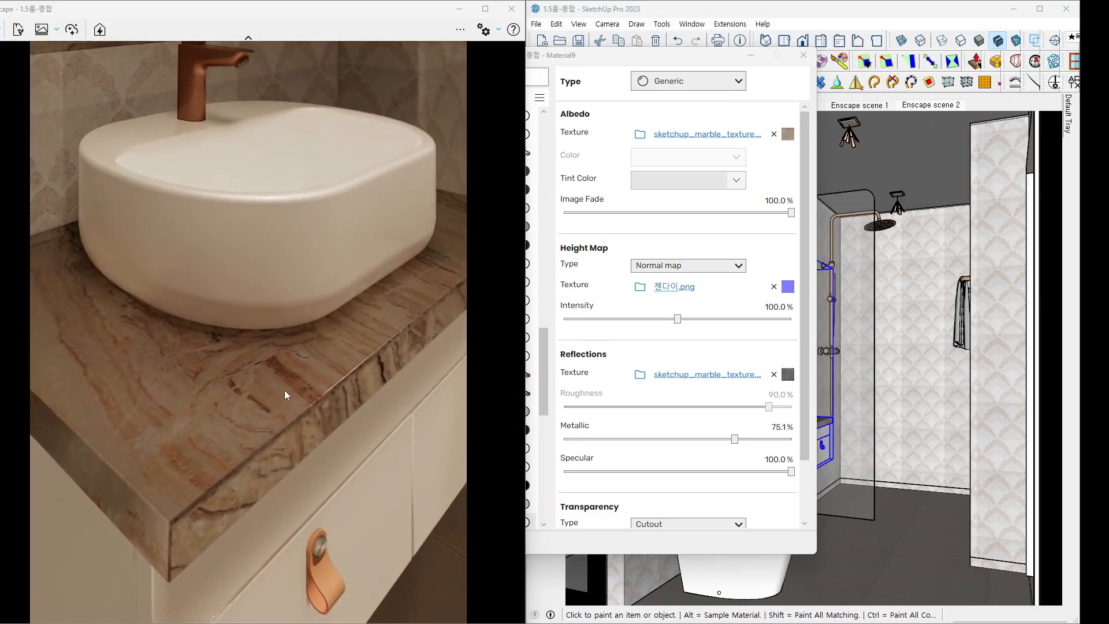
pyautogui.click(774, 427)
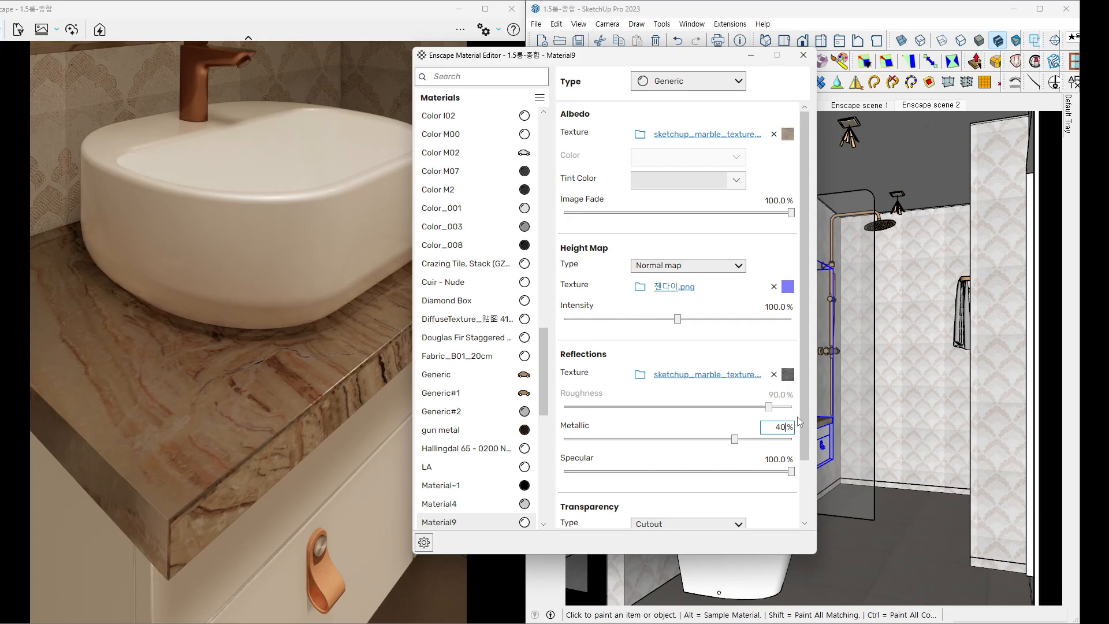
pyautogui.write('40')
pyautogui.press('Return')
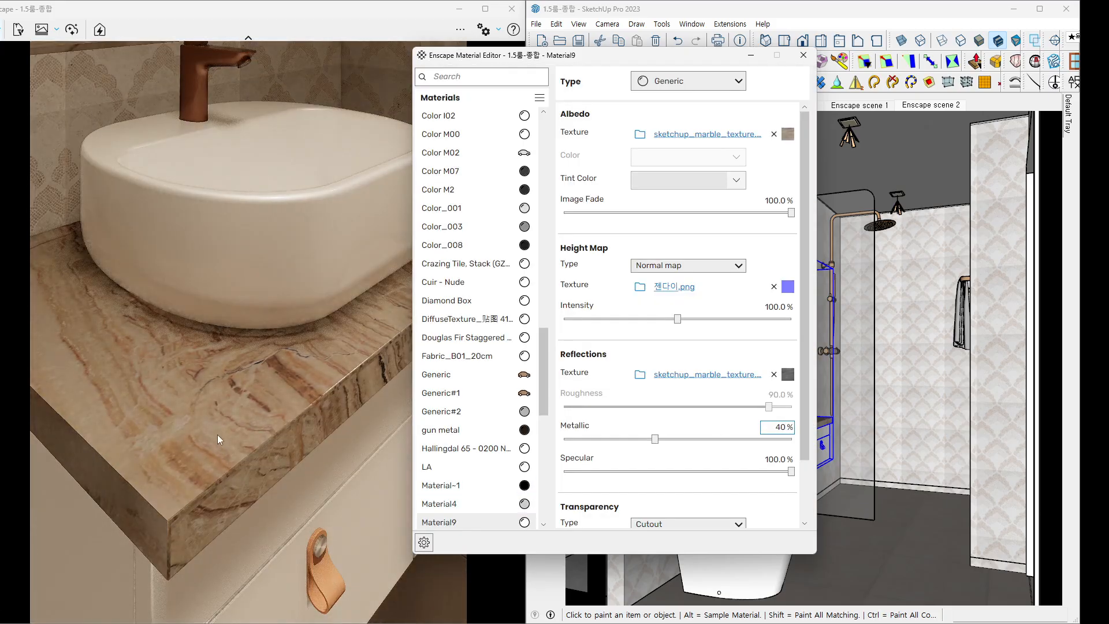
# Inspect the marble countertop from a lower angle in the render, move the material editor away and return to the Select tool.
pyautogui.click(217, 435)
pyautogui.moveTo(230, 437)
pyautogui.mouseDown(button='right')
pyautogui.moveTo(234, 460)
pyautogui.moveTo(232, 394)
pyautogui.moveTo(204, 369)
pyautogui.moveTo(235, 381)
pyautogui.mouseUp(button='right')
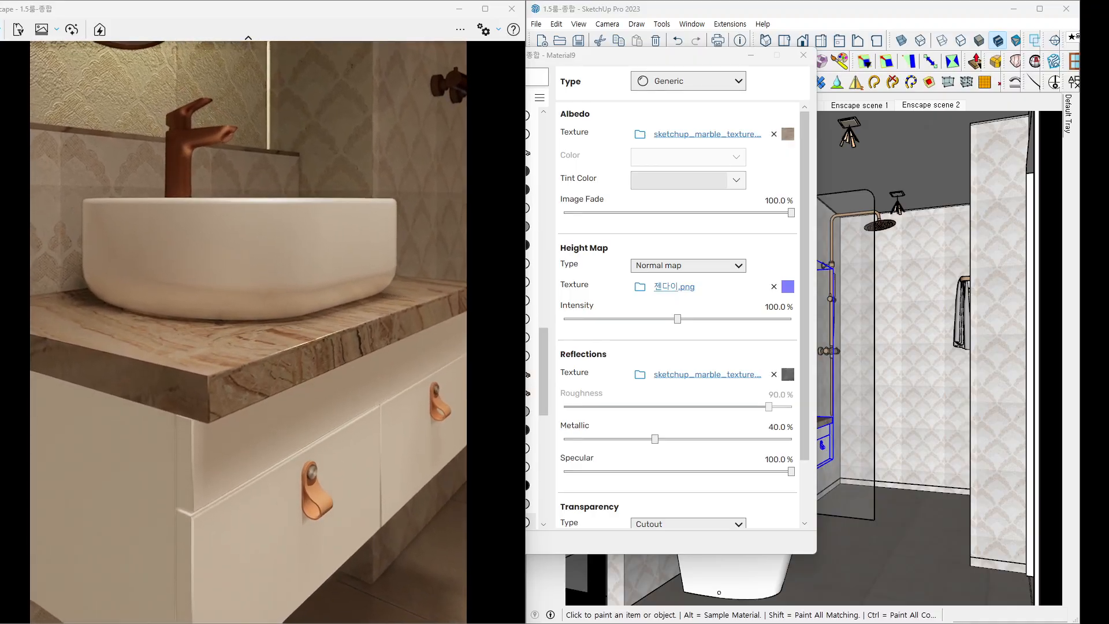
pyautogui.click(687, 56)
pyautogui.moveTo(687, 57)
pyautogui.mouseDown()
pyautogui.moveTo(730, 119)
pyautogui.moveTo(1106, 205)
pyautogui.mouseUp()
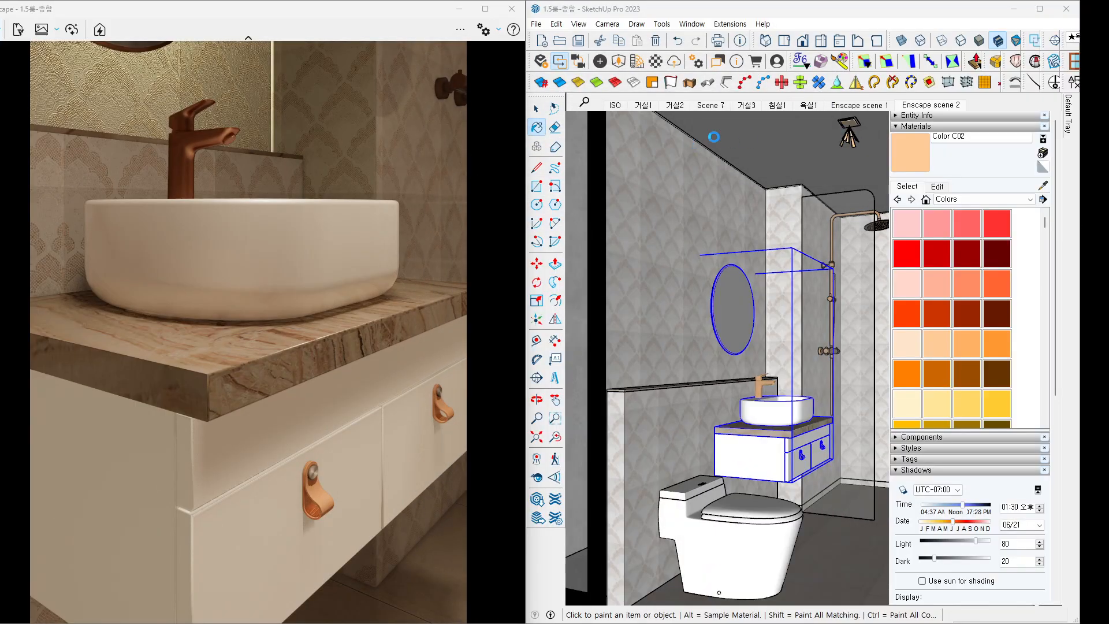
pyautogui.click(537, 109)
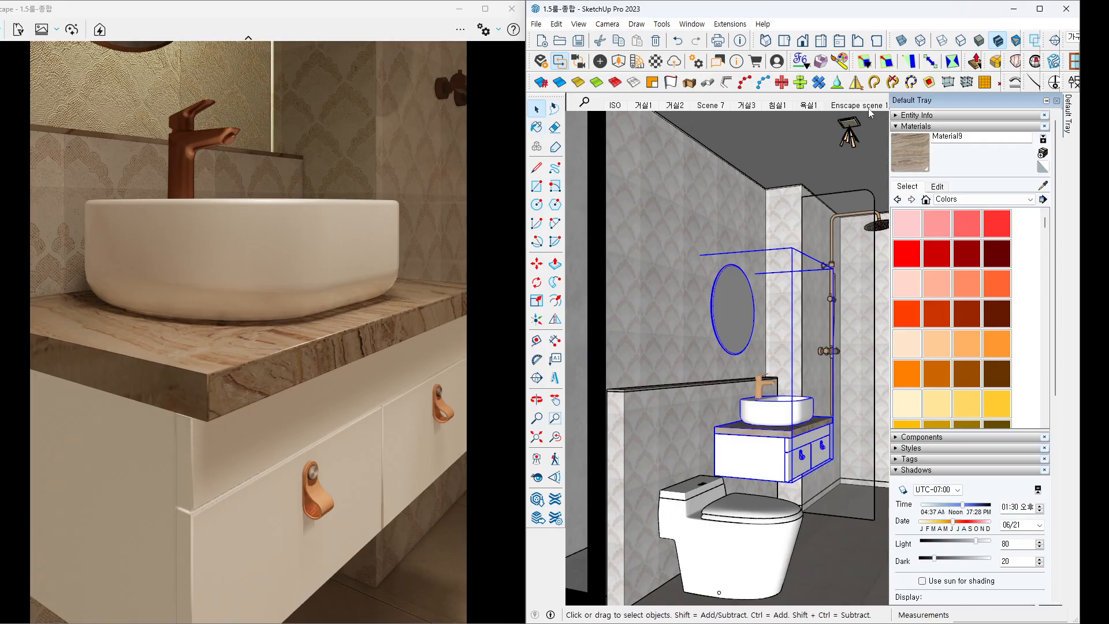
pyautogui.click(842, 180)
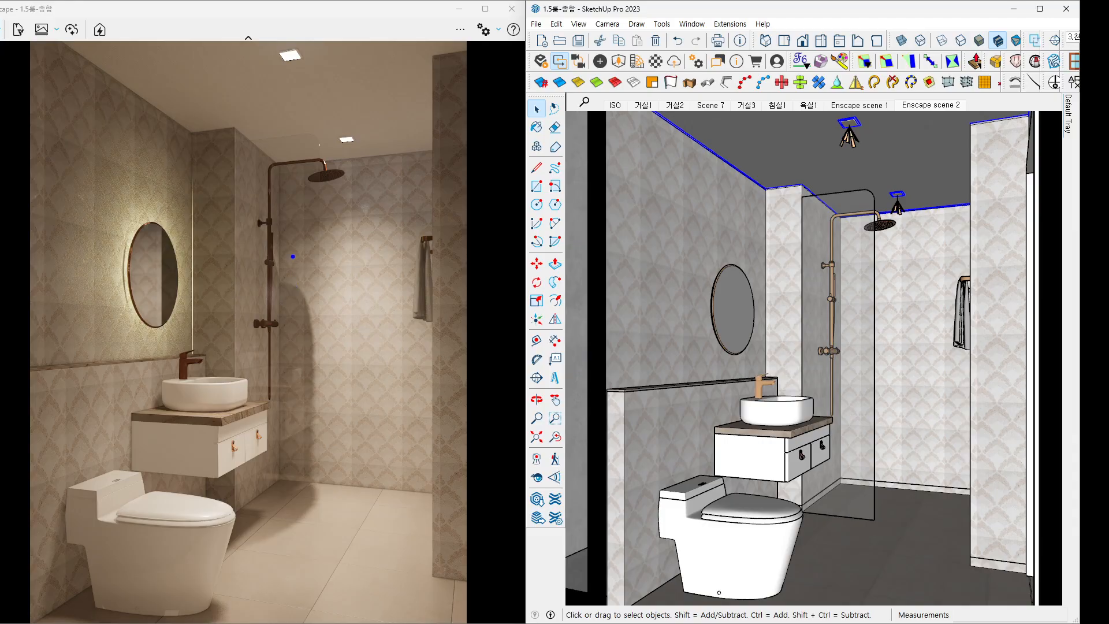
pyautogui.moveTo(291, 250)
pyautogui.mouseDown()
pyautogui.moveTo(299, 265)
pyautogui.moveTo(310, 249)
pyautogui.mouseUp()
pyautogui.moveTo(291, 220)
pyautogui.mouseDown()
pyautogui.moveTo(301, 232)
pyautogui.moveTo(305, 220)
pyautogui.mouseUp()
# Examine the image 물방울-알파값.jpg from the shared 공유 folder, close it and clear the windows off the render.
pyautogui.moveTo(1068, 115)
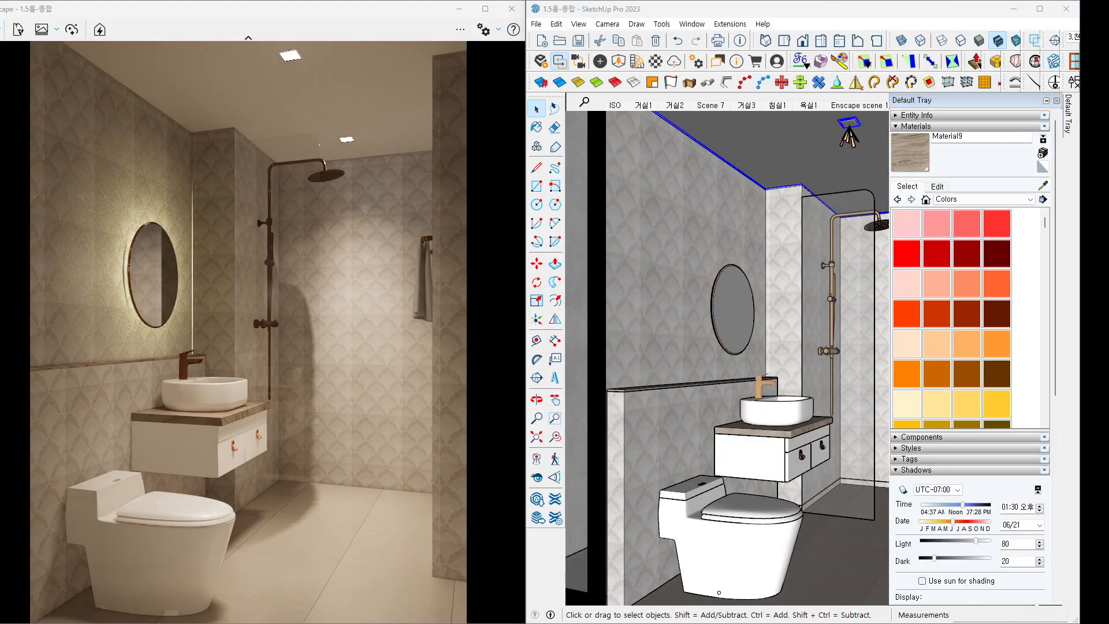
pyautogui.moveTo(692, 146)
pyautogui.mouseDown()
pyautogui.moveTo(604, 82)
pyautogui.moveTo(483, 67)
pyautogui.mouseUp()
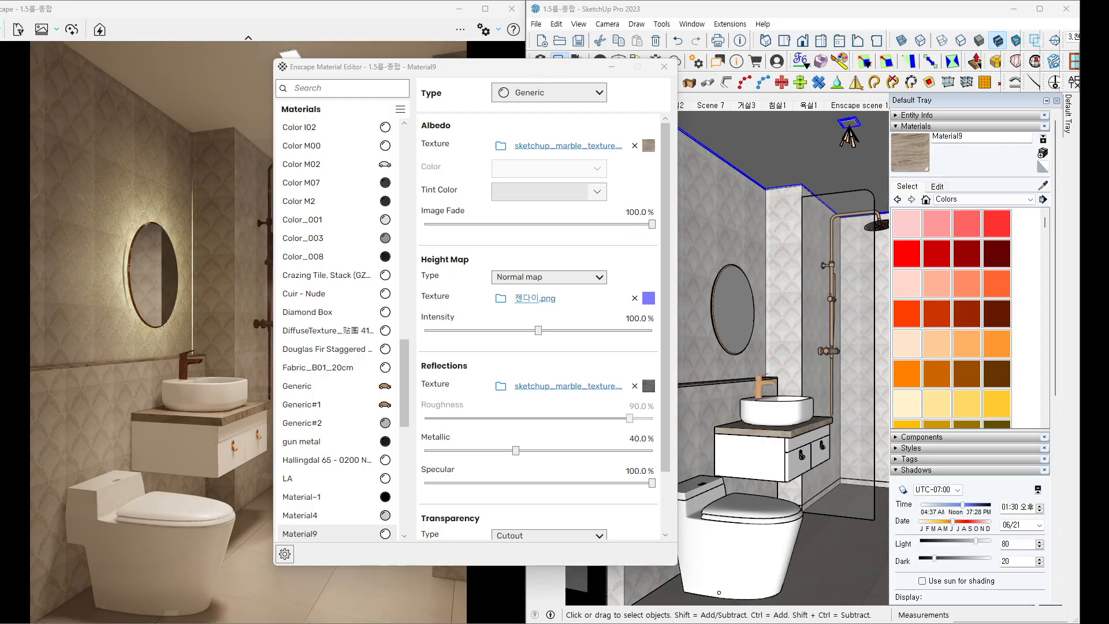
pyautogui.moveTo(1078, 145); pyautogui.dragTo(720, 78)
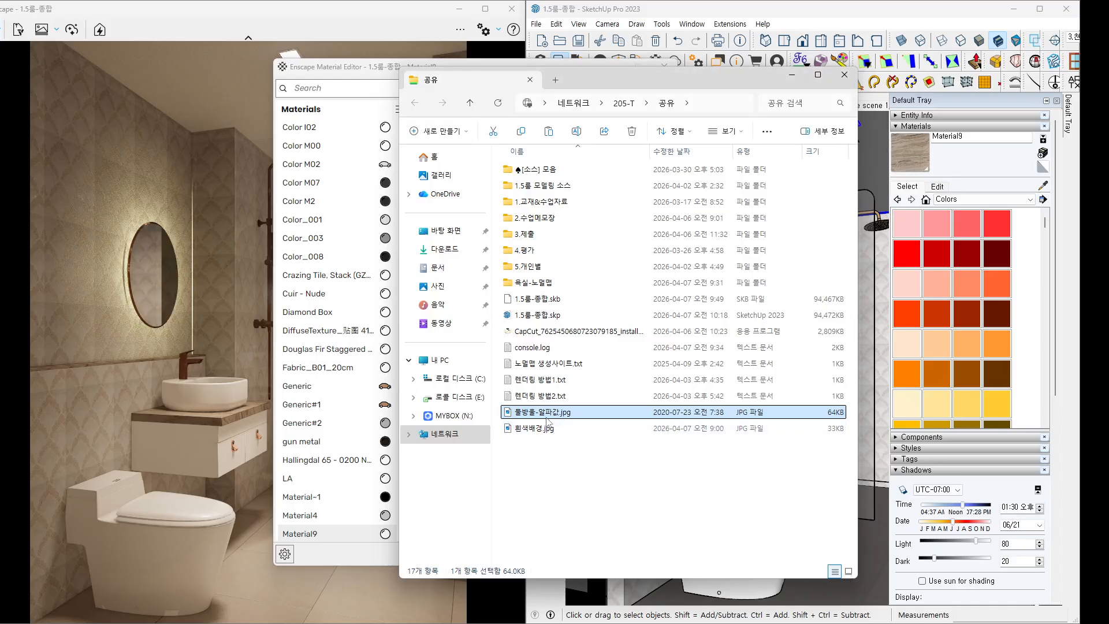
pyautogui.doubleClick(550, 413)
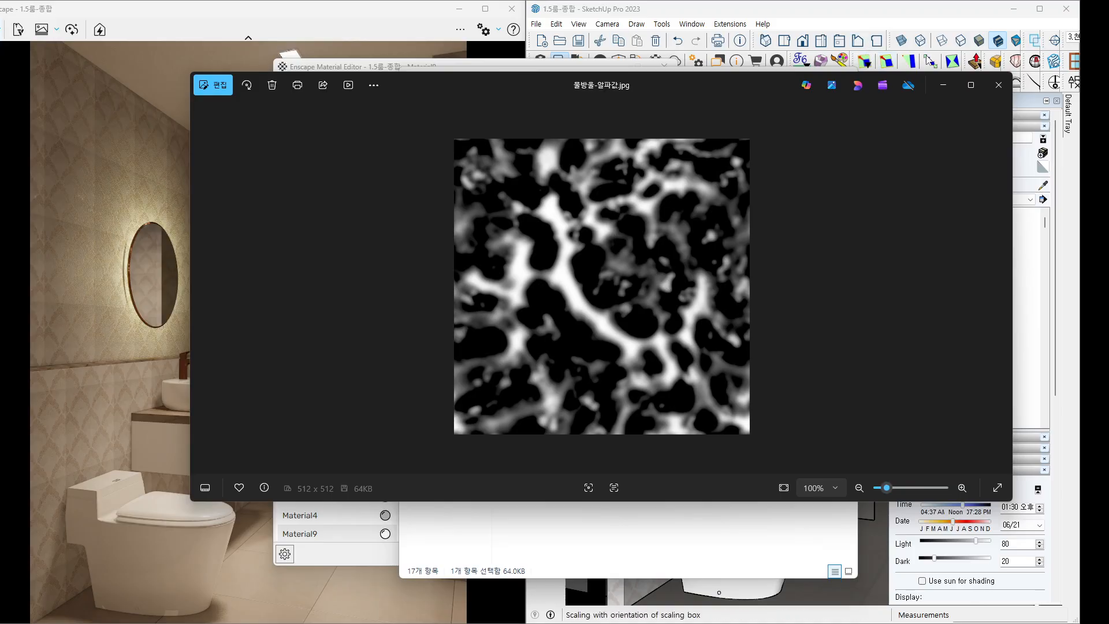
pyautogui.click(1004, 87)
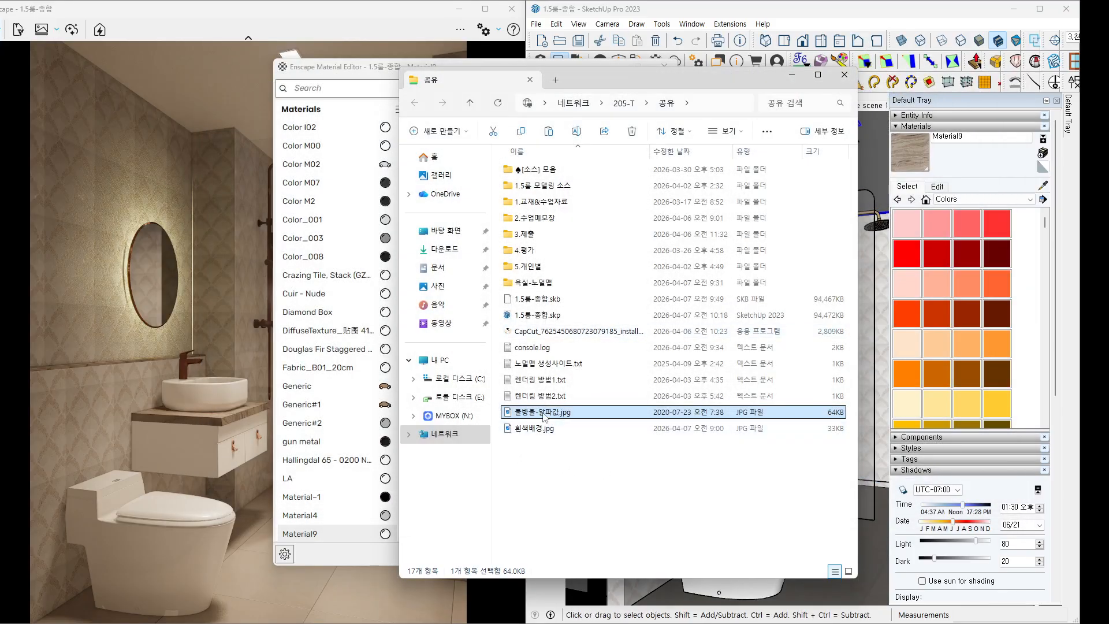
pyautogui.moveTo(543, 415); pyautogui.dragTo(914, 437)
pyautogui.moveTo(560, 66); pyautogui.dragTo(1108, 52)
pyautogui.click(287, 35)
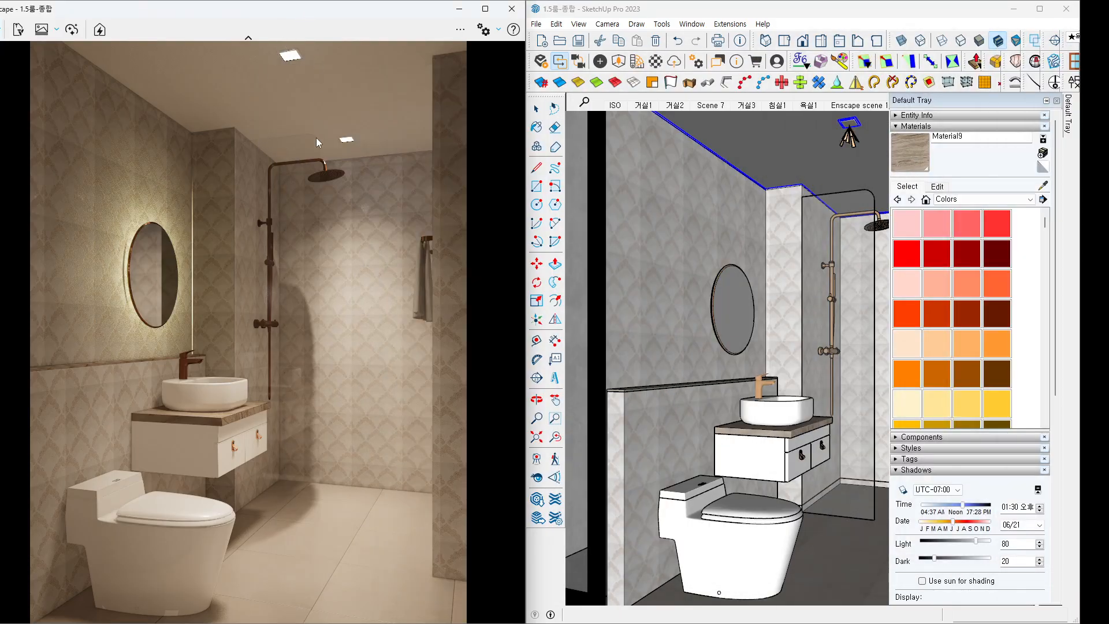
pyautogui.moveTo(288, 172); pyautogui.dragTo(294, 237)
pyautogui.press('Escape')
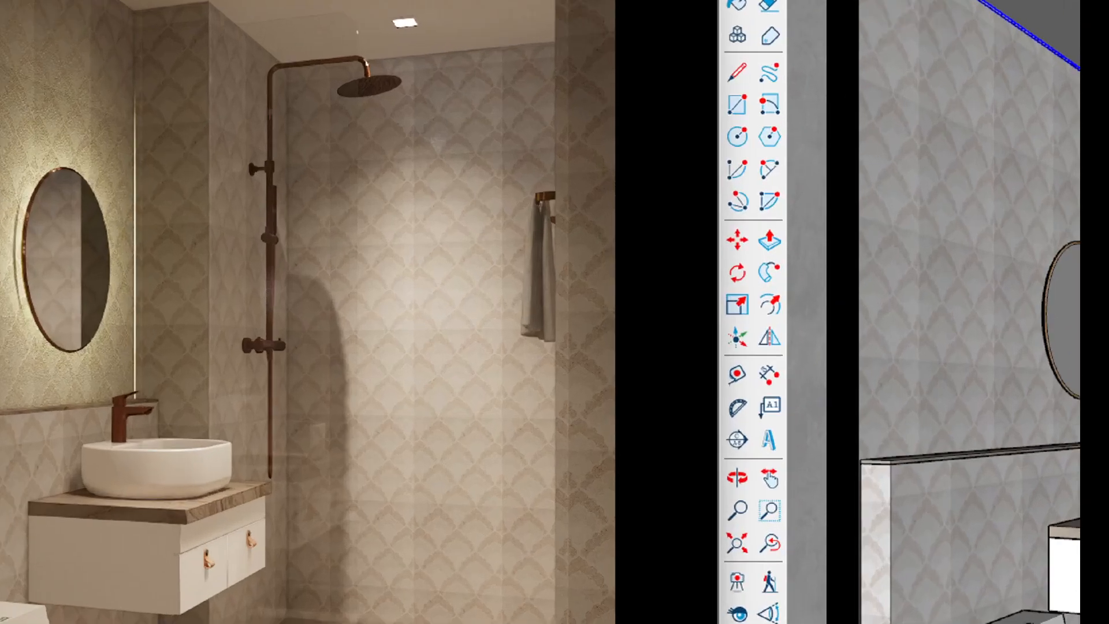
pyautogui.moveTo(272, 281); pyautogui.dragTo(295, 274)
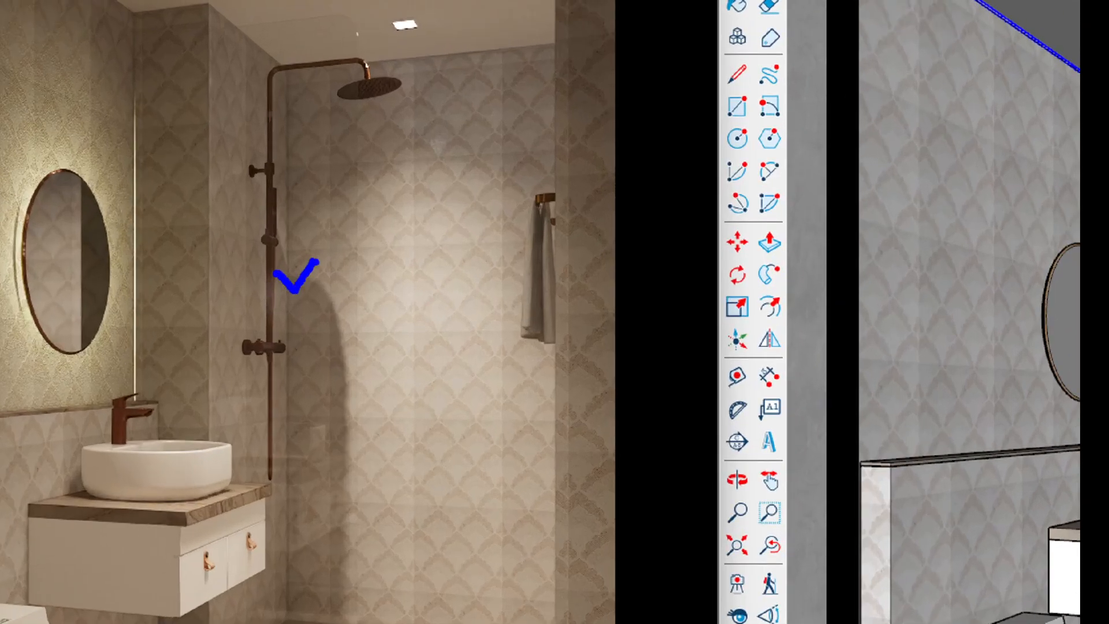
pyautogui.press('Escape')
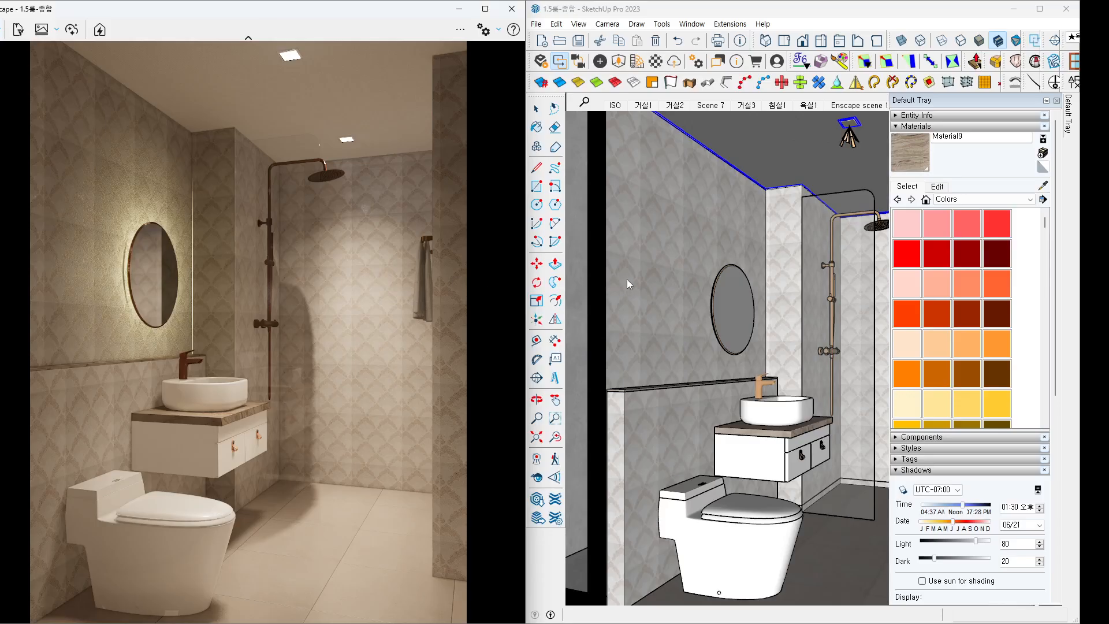
# Sample the shower partition's glass material from the model with the Paint tool and bring up its material settings.
pyautogui.moveTo(757, 252); pyautogui.dragTo(754, 250, button='middle')
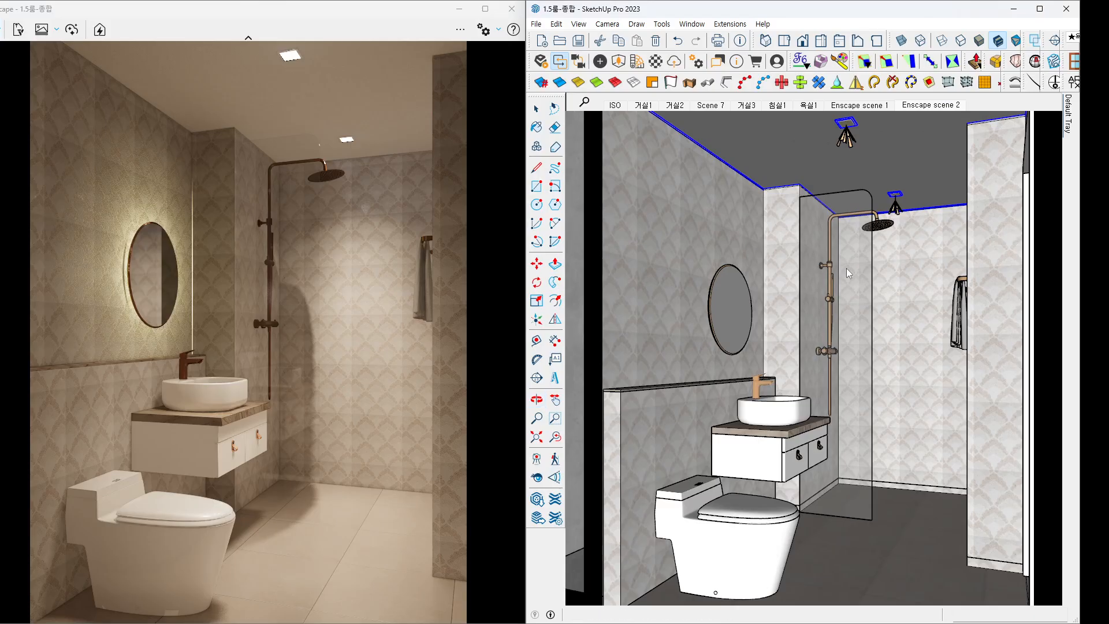
pyautogui.press('b')
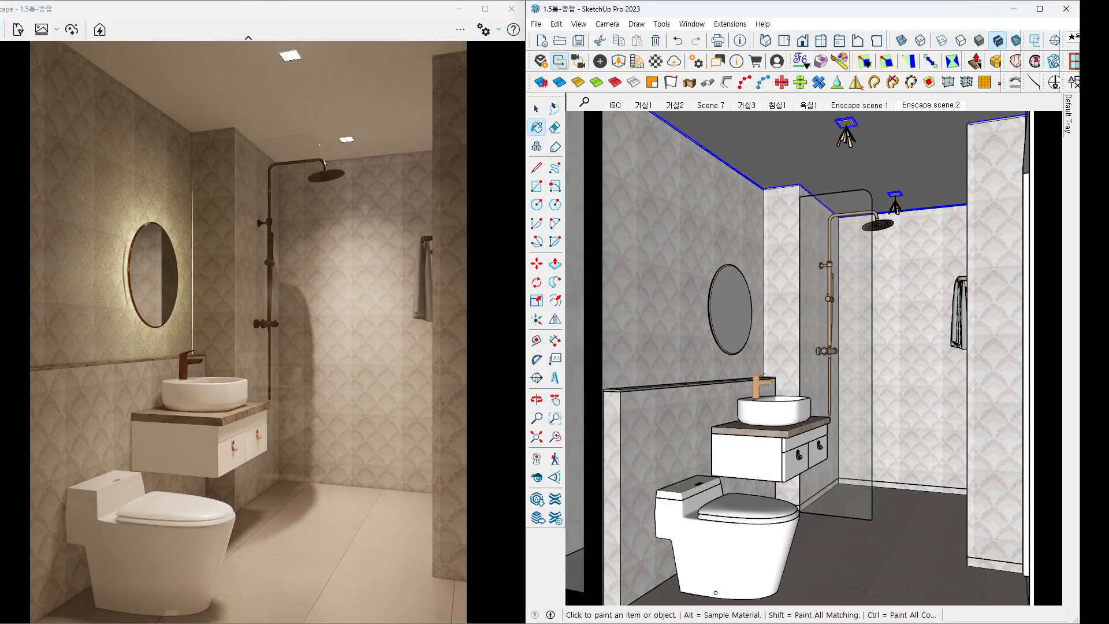
pyautogui.moveTo(1029, 101); pyautogui.dragTo(762, 56)
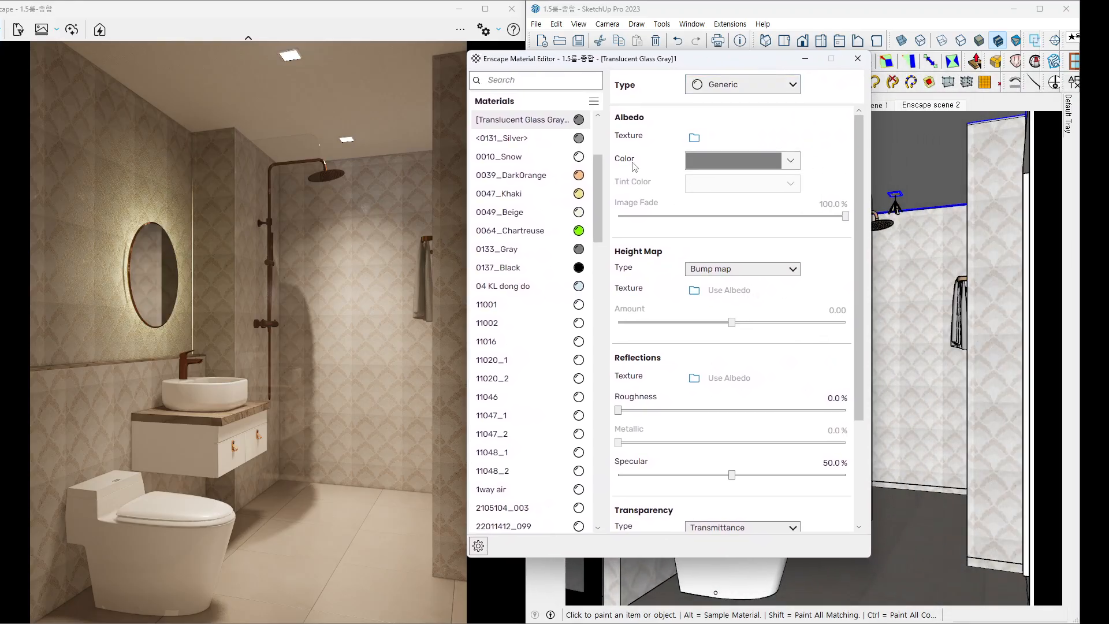
pyautogui.moveTo(644, 169)
pyautogui.mouseDown()
pyautogui.moveTo(634, 137)
pyautogui.moveTo(627, 176)
pyautogui.mouseUp()
pyautogui.press('Escape')
# Lighten the shower glass's albedo color by two shades and give it a slight beige hue.
pyautogui.click(717, 167)
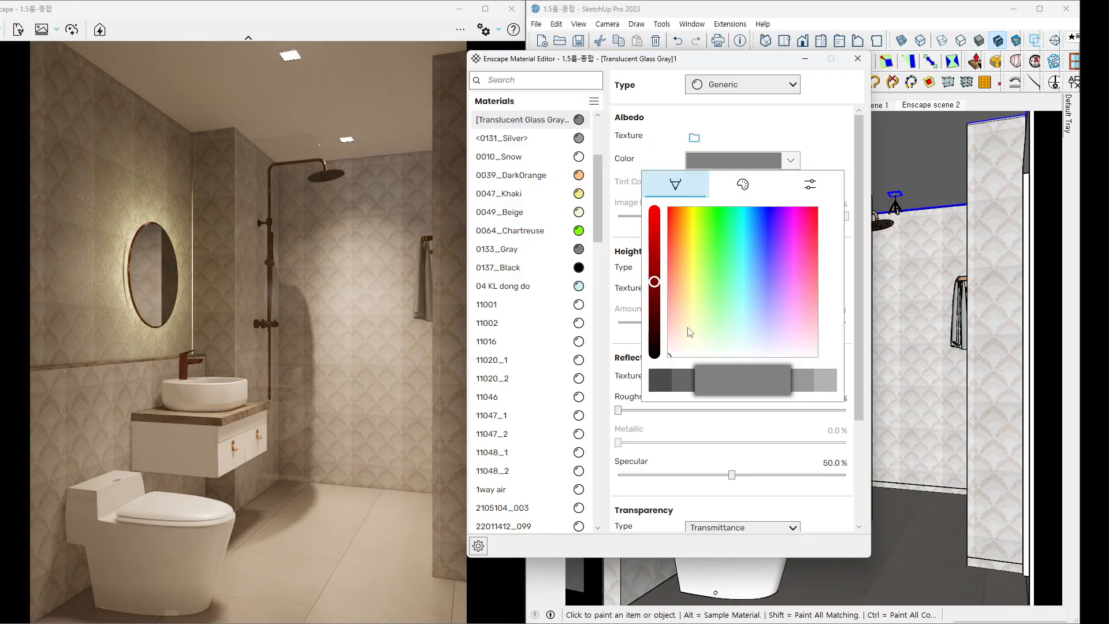
pyautogui.click(803, 381)
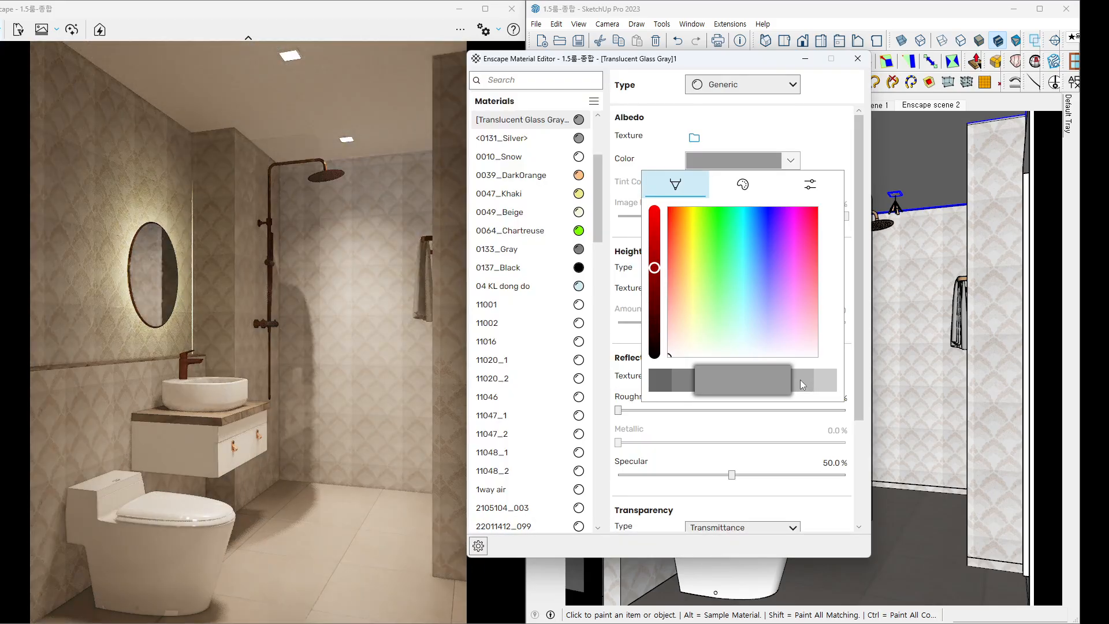
pyautogui.click(800, 380)
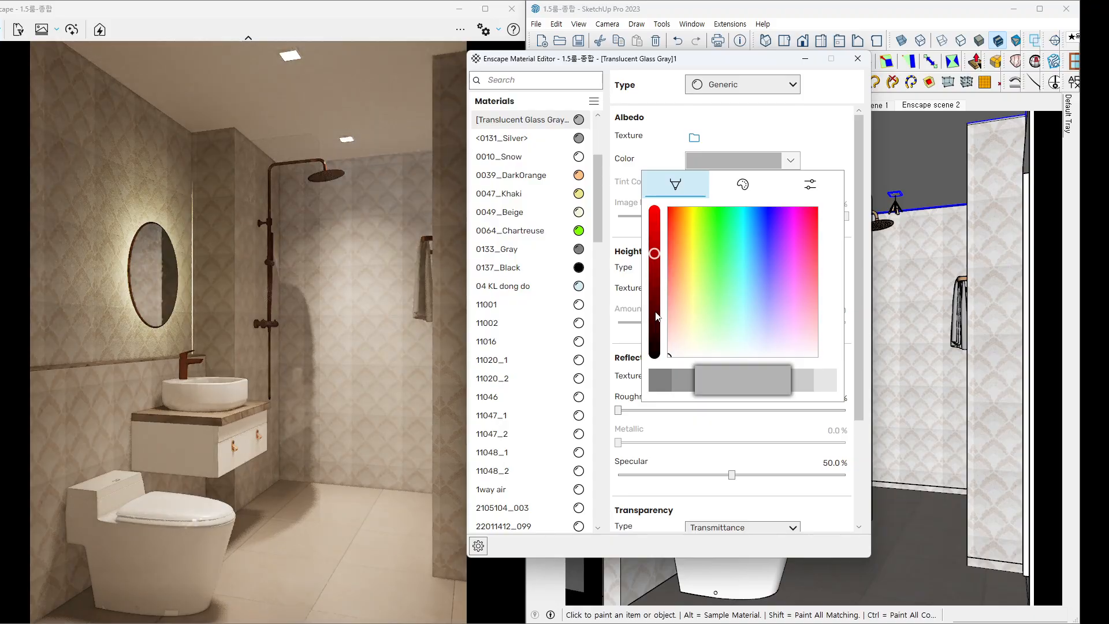
pyautogui.click(688, 341)
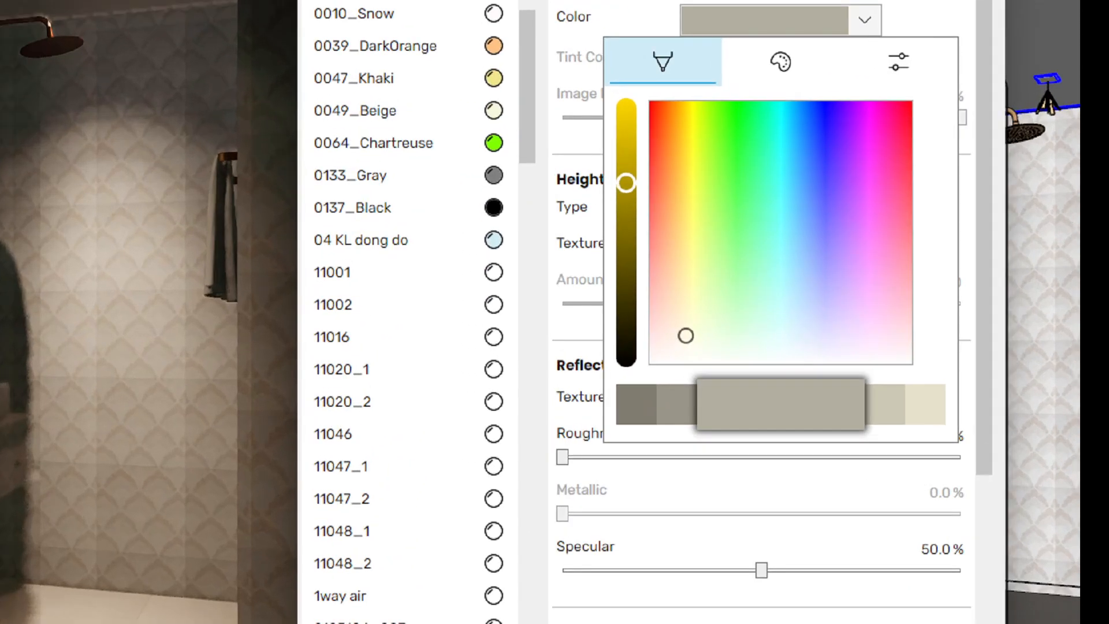
pyautogui.press('Escape')
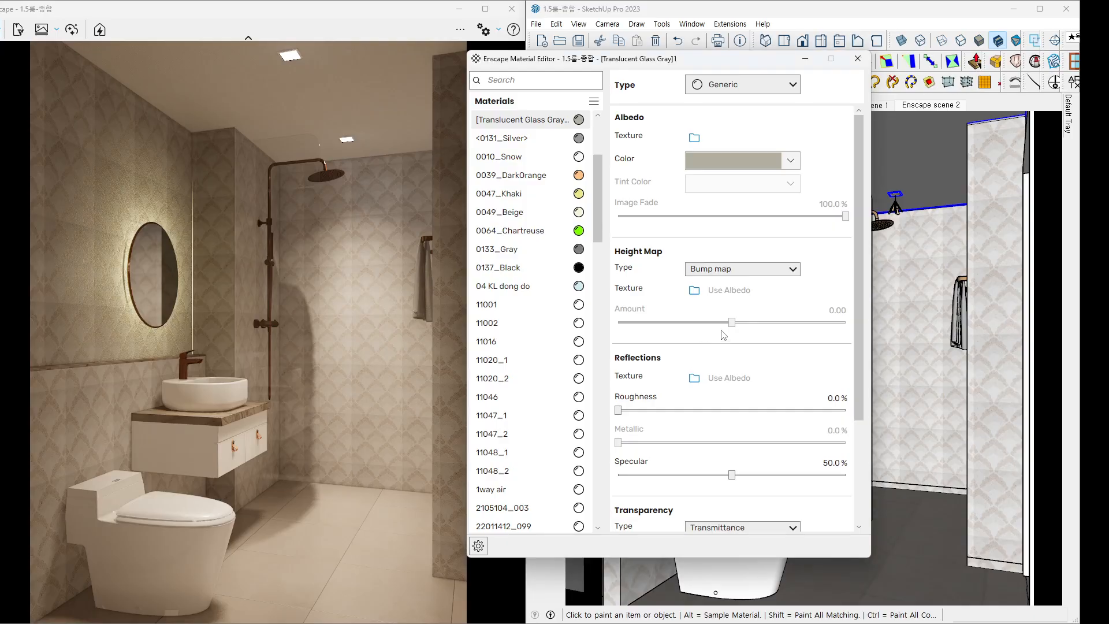
# Raise the shower glass's specular to 100% and check the reflections on the partition.
pyautogui.moveTo(743, 173)
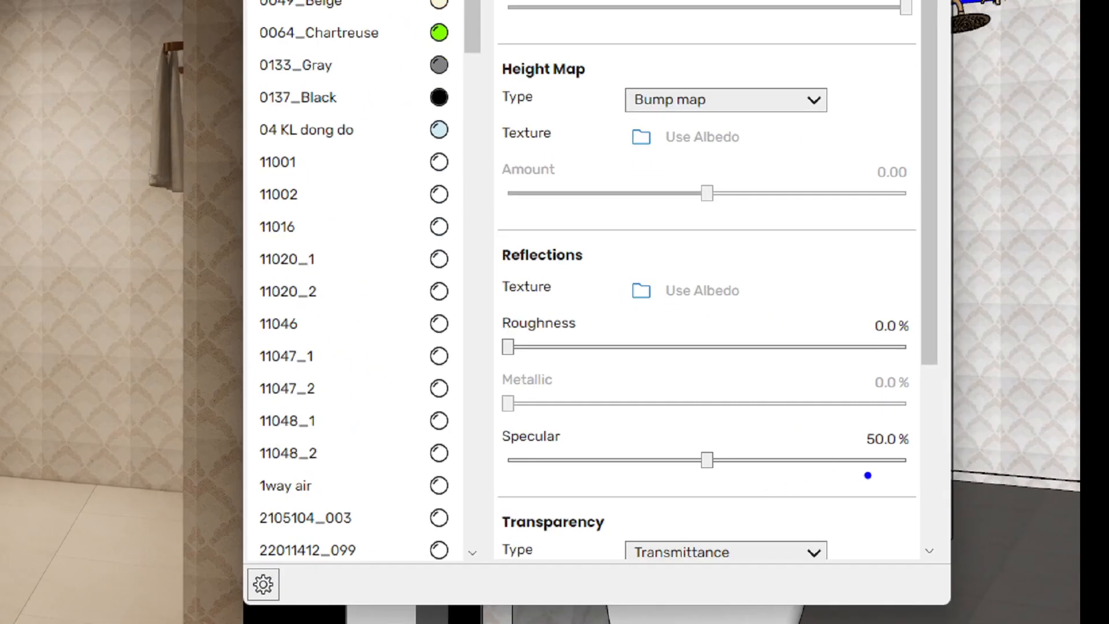
pyautogui.moveTo(904, 478)
pyautogui.mouseDown()
pyautogui.moveTo(819, 436)
pyautogui.moveTo(916, 469)
pyautogui.moveTo(859, 492)
pyautogui.mouseUp()
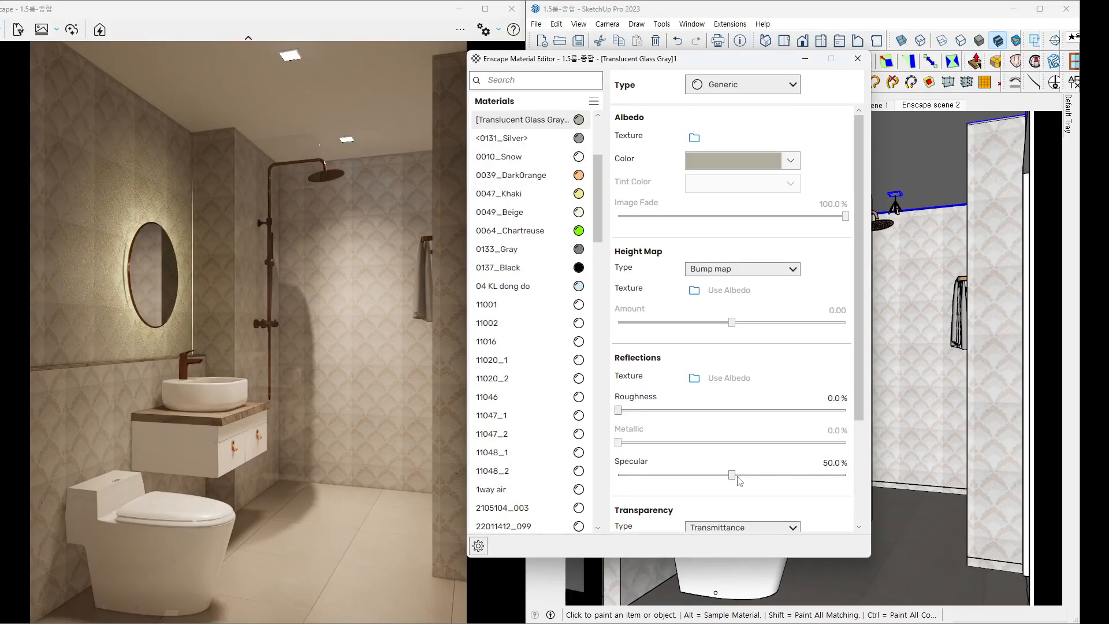
pyautogui.moveTo(707, 460); pyautogui.dragTo(960, 471)
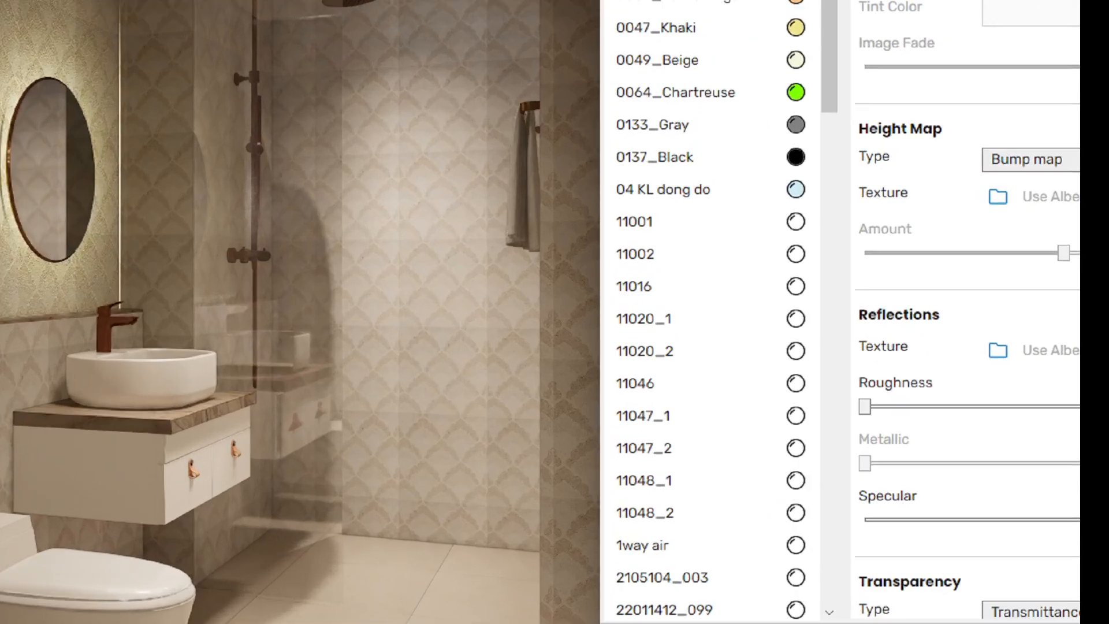
pyautogui.moveTo(291, 435)
pyautogui.mouseDown()
pyautogui.moveTo(287, 387)
pyautogui.moveTo(299, 424)
pyautogui.mouseUp()
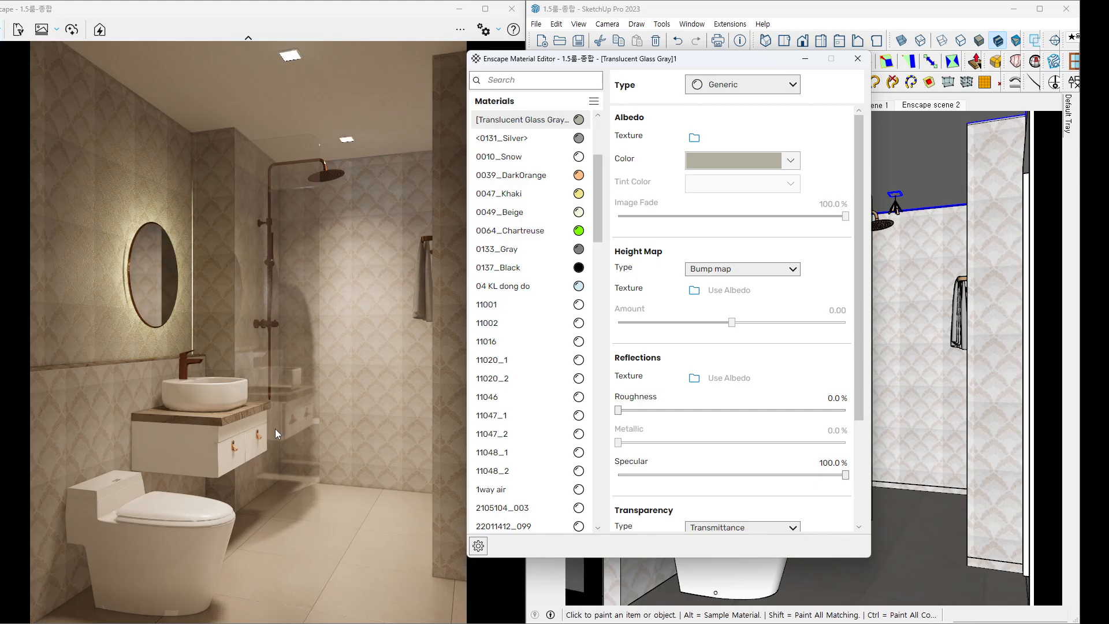
# Raise the shower glass's refractive index to 2.50.
pyautogui.moveTo(861, 316); pyautogui.dragTo(871, 464)
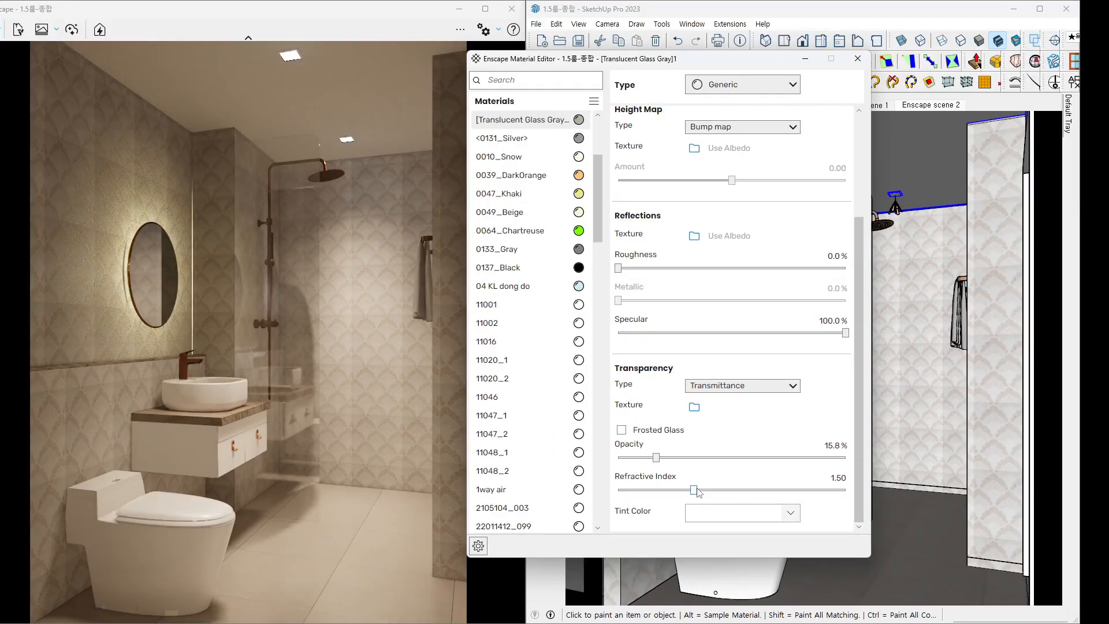
pyautogui.moveTo(695, 491); pyautogui.dragTo(866, 495)
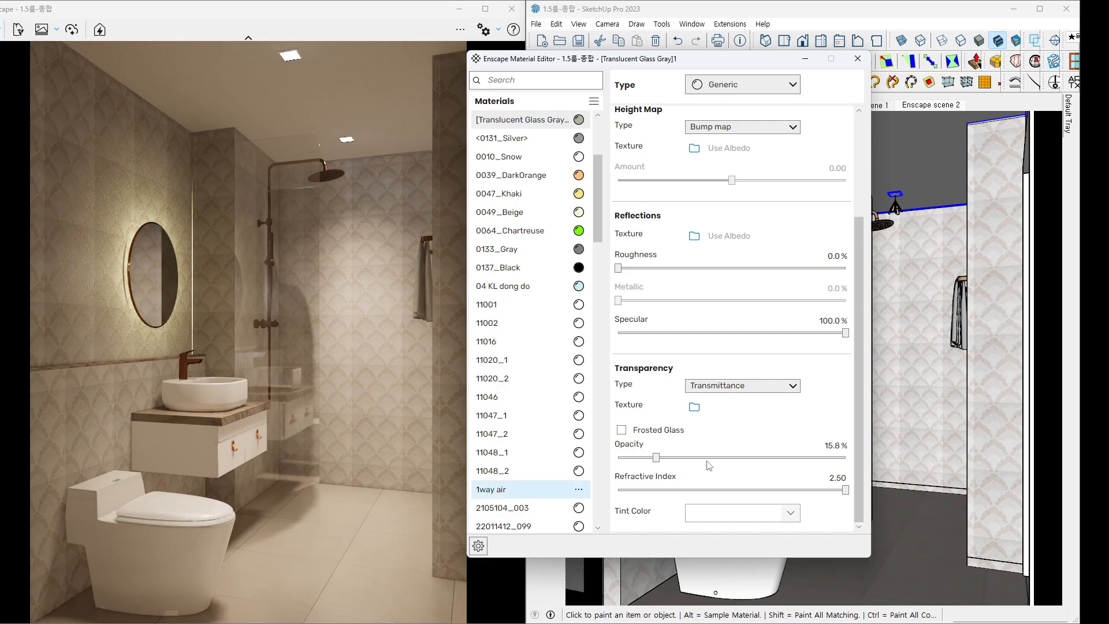
pyautogui.moveTo(795, 525)
pyautogui.mouseDown()
pyautogui.moveTo(685, 523)
pyautogui.moveTo(796, 509)
pyautogui.moveTo(765, 533)
pyautogui.mouseUp()
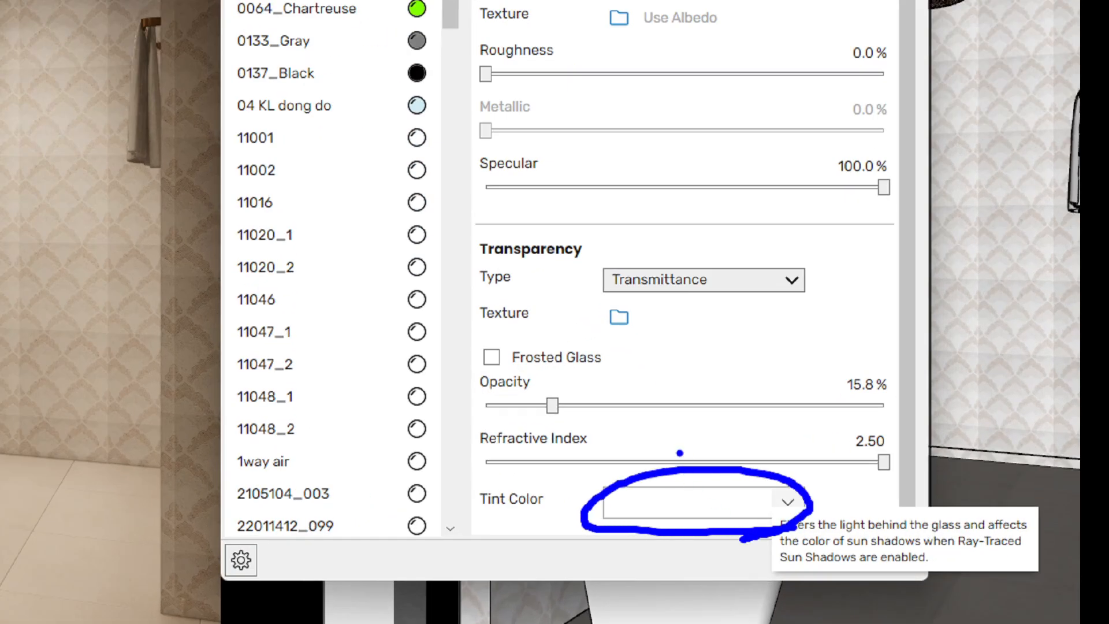
pyautogui.moveTo(589, 426)
pyautogui.mouseDown()
pyautogui.moveTo(540, 371)
pyautogui.moveTo(560, 434)
pyautogui.mouseUp()
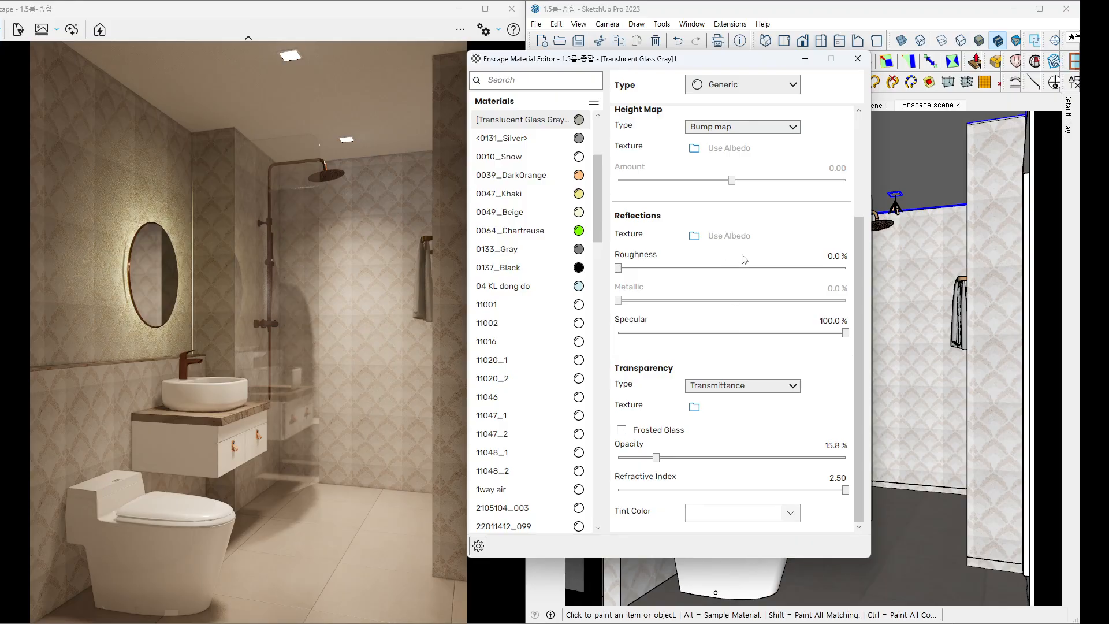
# Change the shower glass's albedo color from beige to a neutral light gray.
pyautogui.scroll(3, 744, 259)
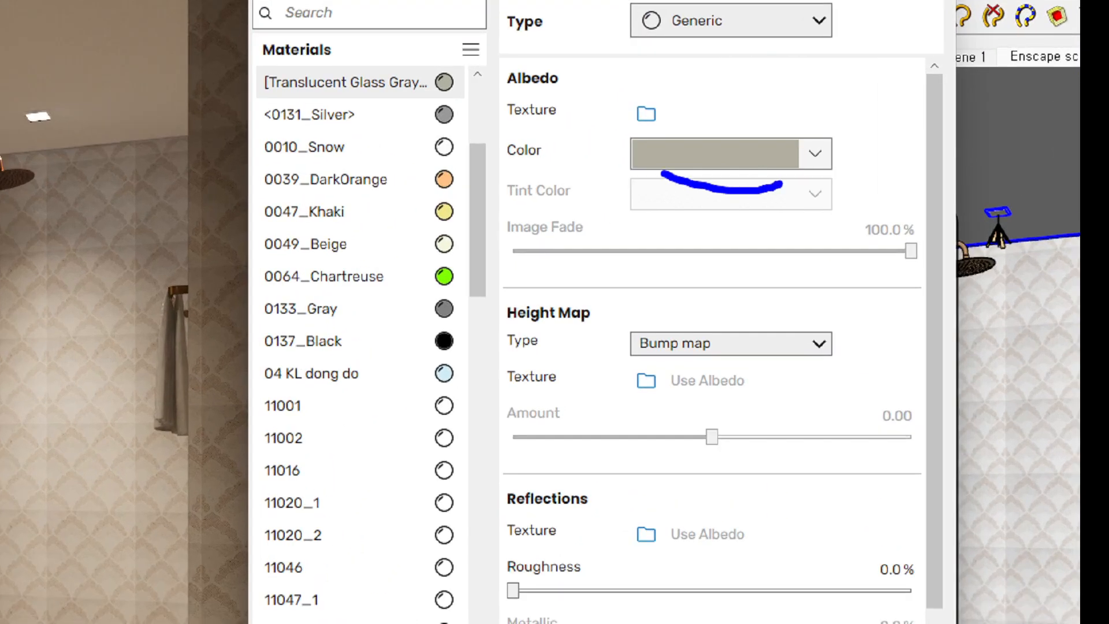
pyautogui.moveTo(664, 173)
pyautogui.mouseDown()
pyautogui.moveTo(703, 103)
pyautogui.moveTo(771, 147)
pyautogui.moveTo(763, 166)
pyautogui.mouseUp()
pyautogui.press('Escape')
pyautogui.scroll(-4, 755, 162)
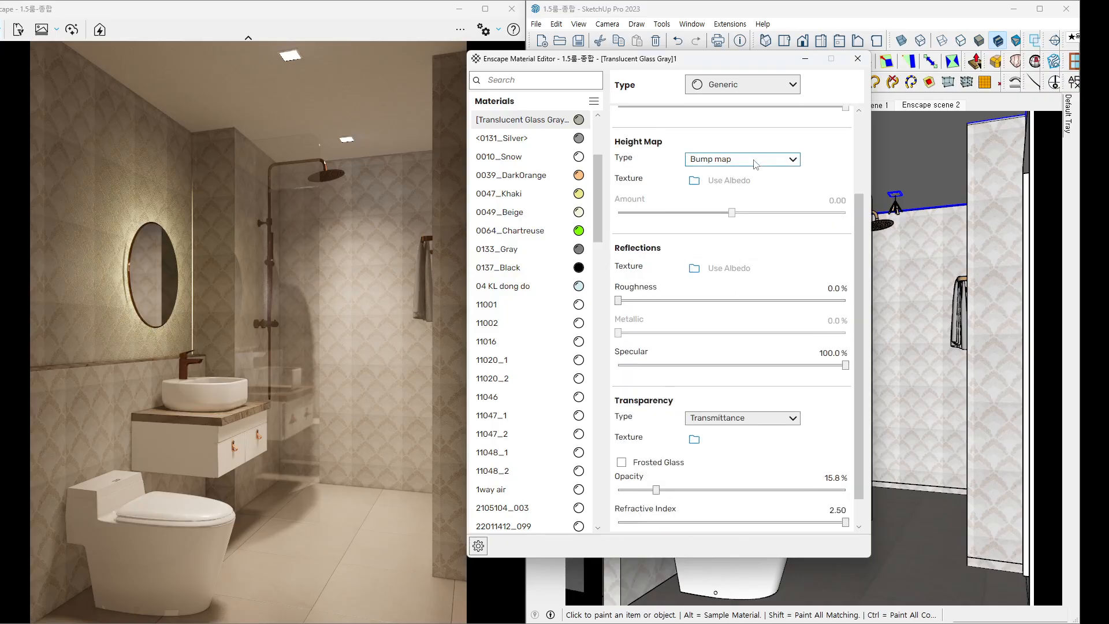
pyautogui.click(755, 164)
pyautogui.click(817, 132)
pyautogui.scroll(3, 808, 151)
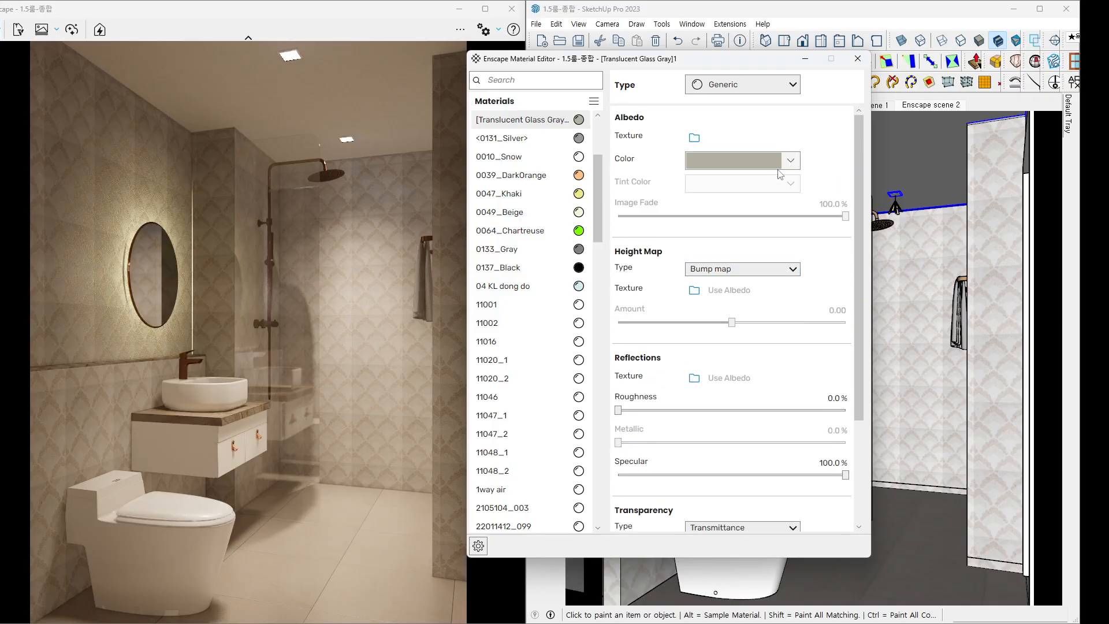
pyautogui.click(769, 161)
pyautogui.moveTo(687, 341); pyautogui.dragTo(654, 380)
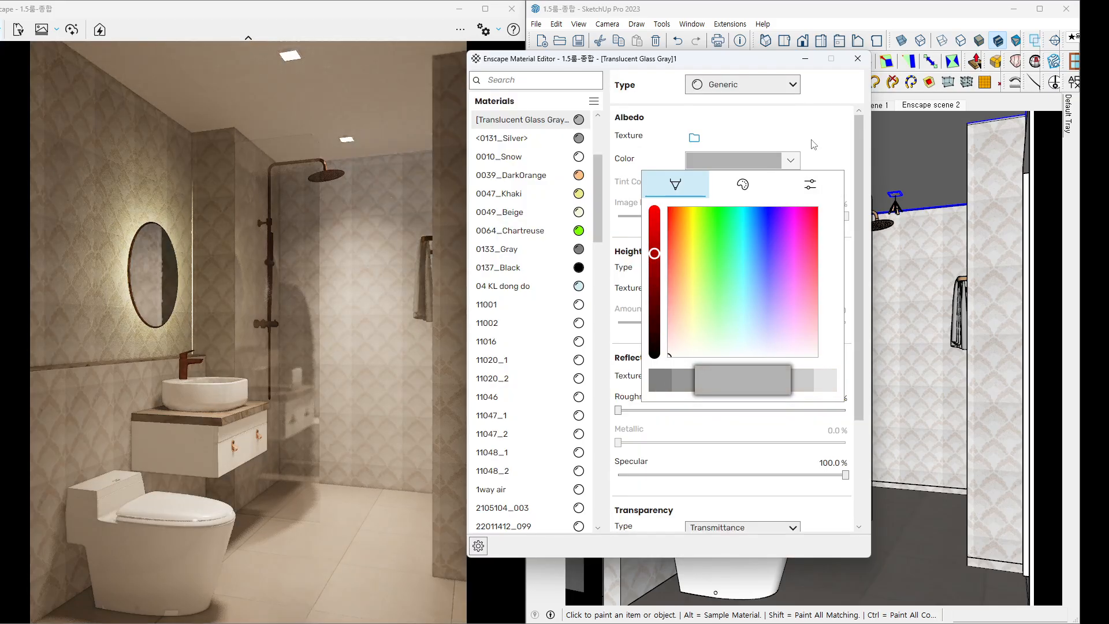
pyautogui.click(814, 135)
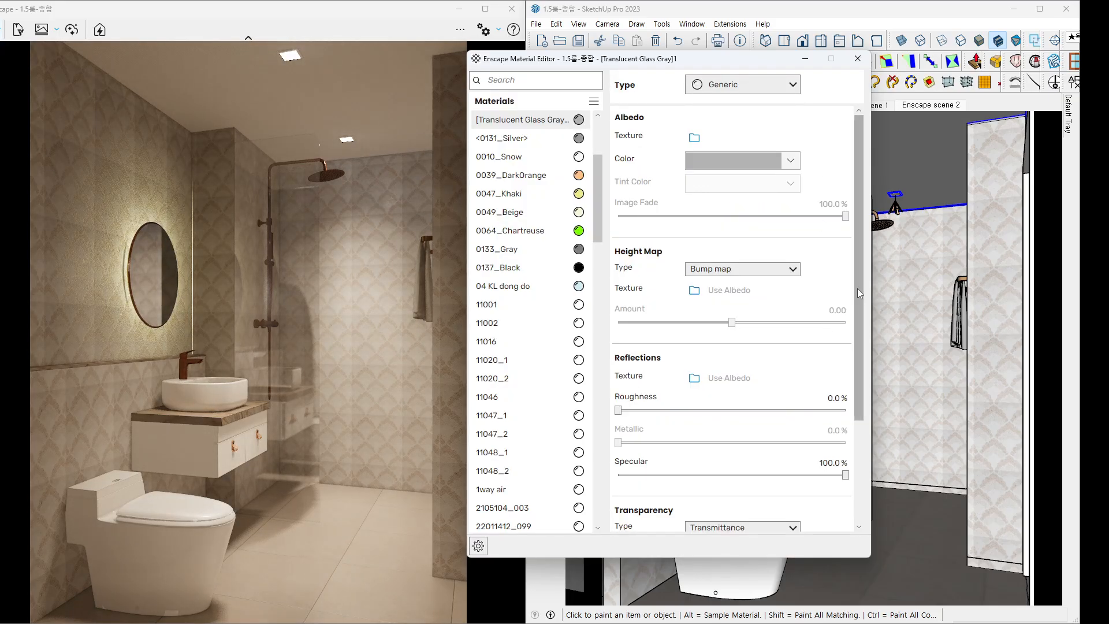
# Give the shower glass's transparency a pale yellow tint color and check the effect on the partition.
pyautogui.moveTo(858, 289); pyautogui.dragTo(855, 399)
pyautogui.click(779, 514)
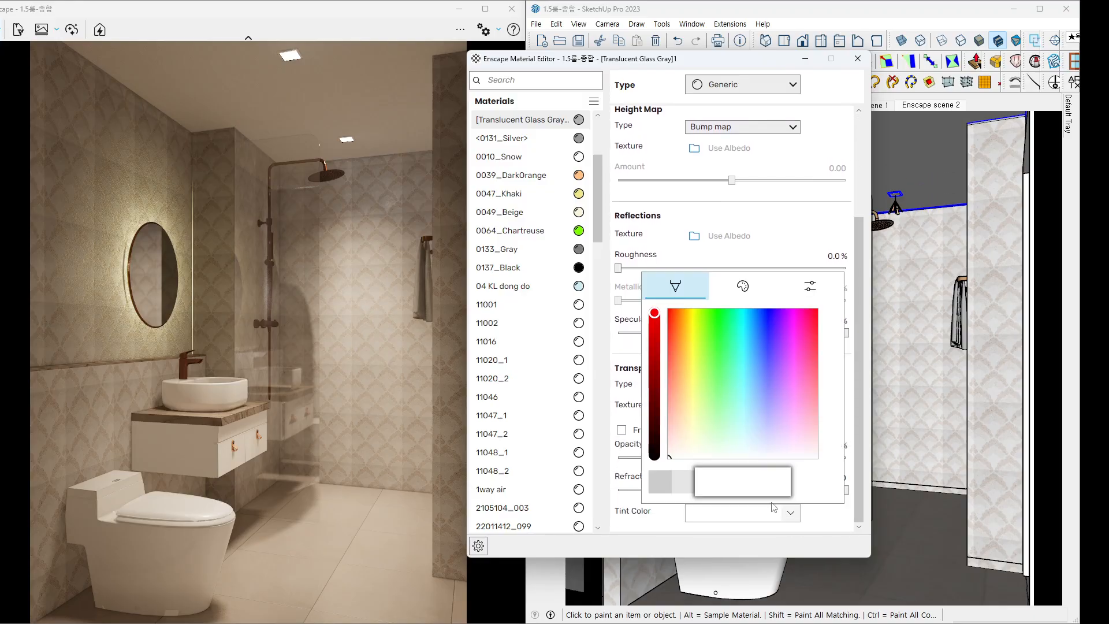
pyautogui.click(692, 440)
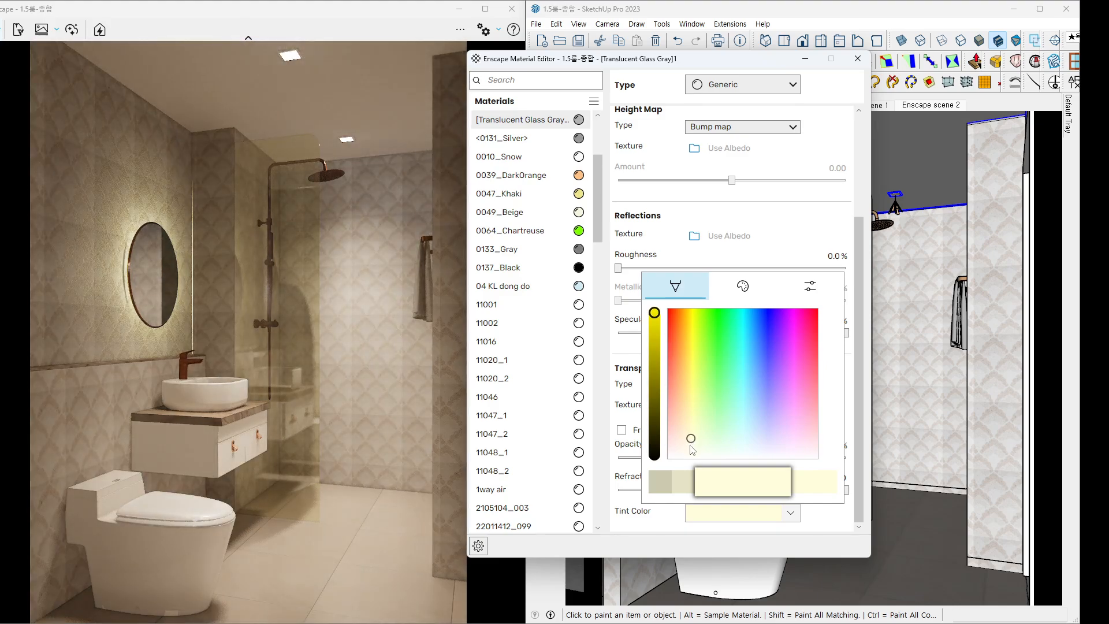
pyautogui.click(688, 445)
pyautogui.hotkey('ctrl', '1')
pyautogui.click(297, 141)
pyautogui.moveTo(321, 139)
pyautogui.mouseDown()
pyautogui.moveTo(329, 162)
pyautogui.moveTo(340, 141)
pyautogui.mouseUp()
pyautogui.press('Escape')
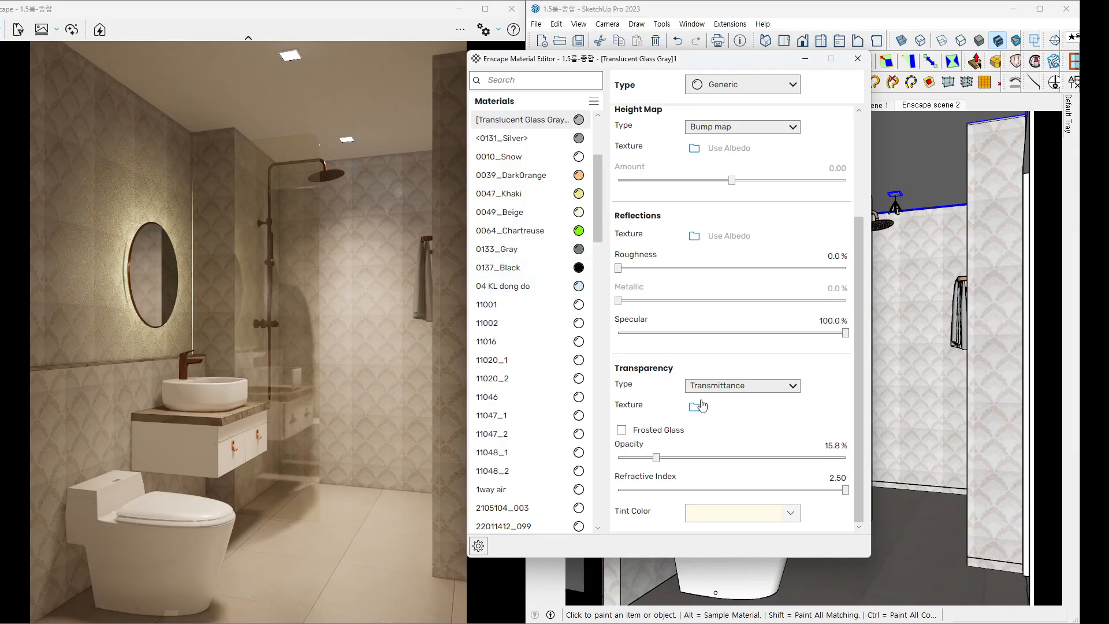
# Change the shower glass's transparency tint color to a very light warm beige.
pyautogui.click(719, 512)
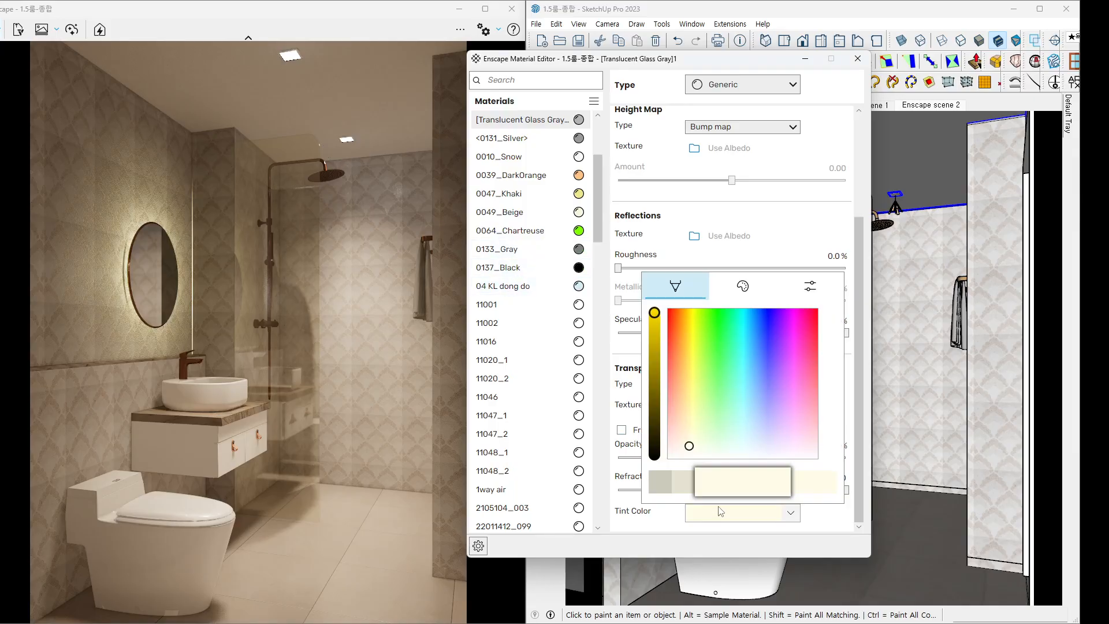
pyautogui.click(683, 425)
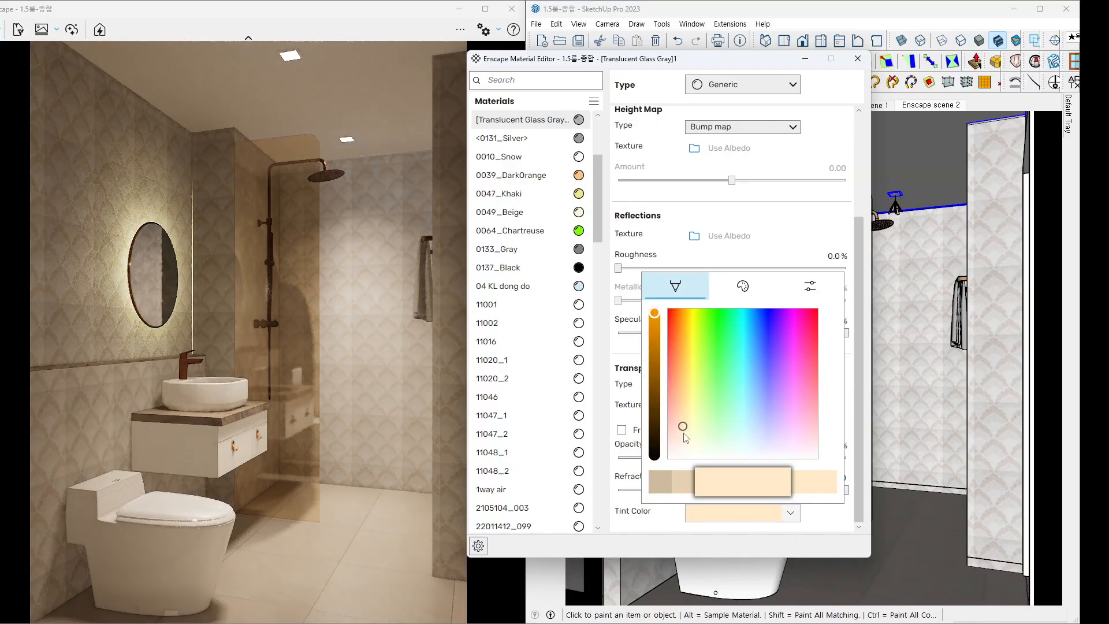
pyautogui.click(683, 435)
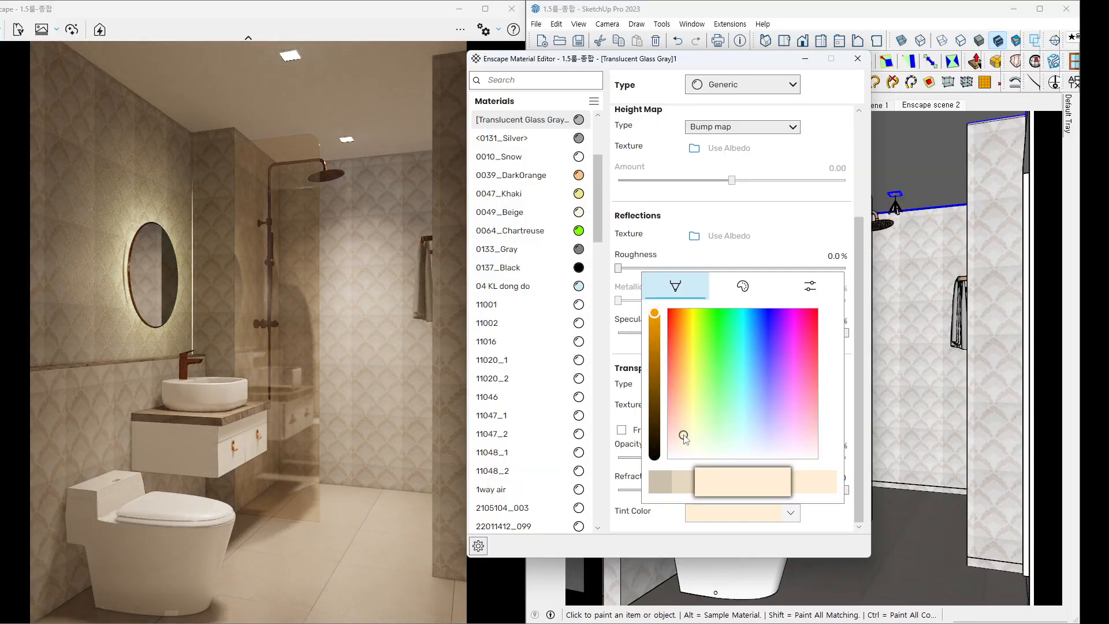
pyautogui.click(802, 237)
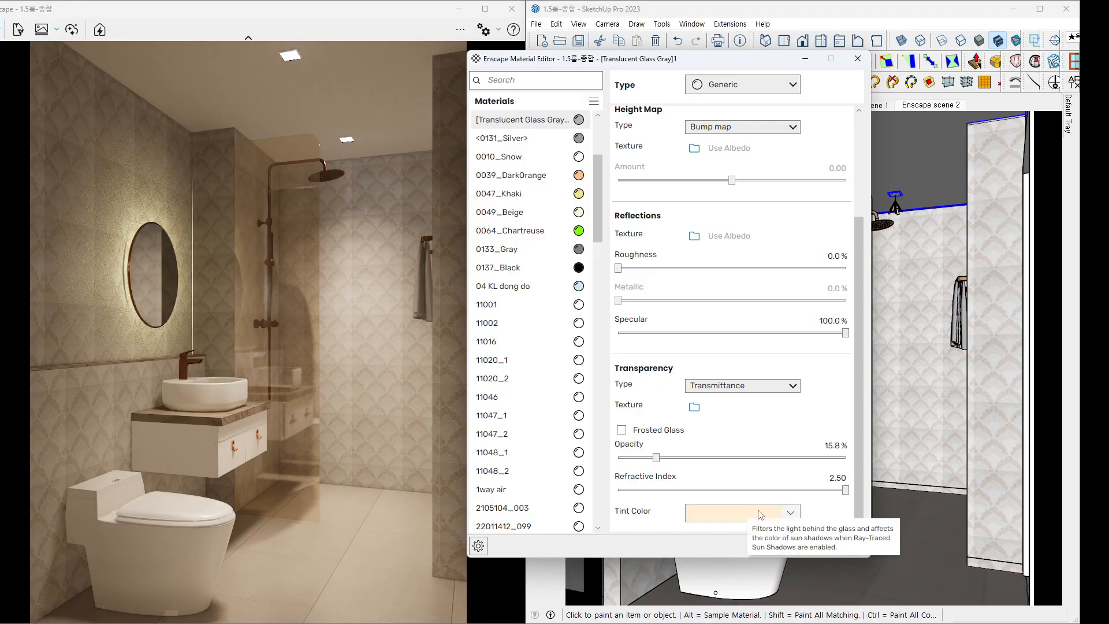
pyautogui.click(773, 514)
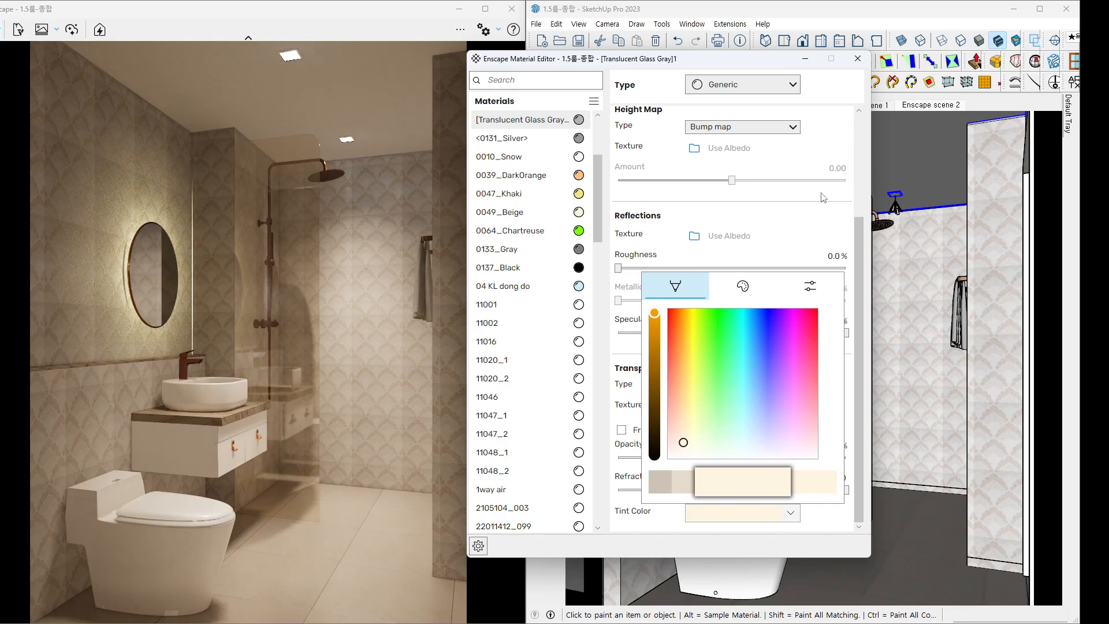
pyautogui.click(818, 209)
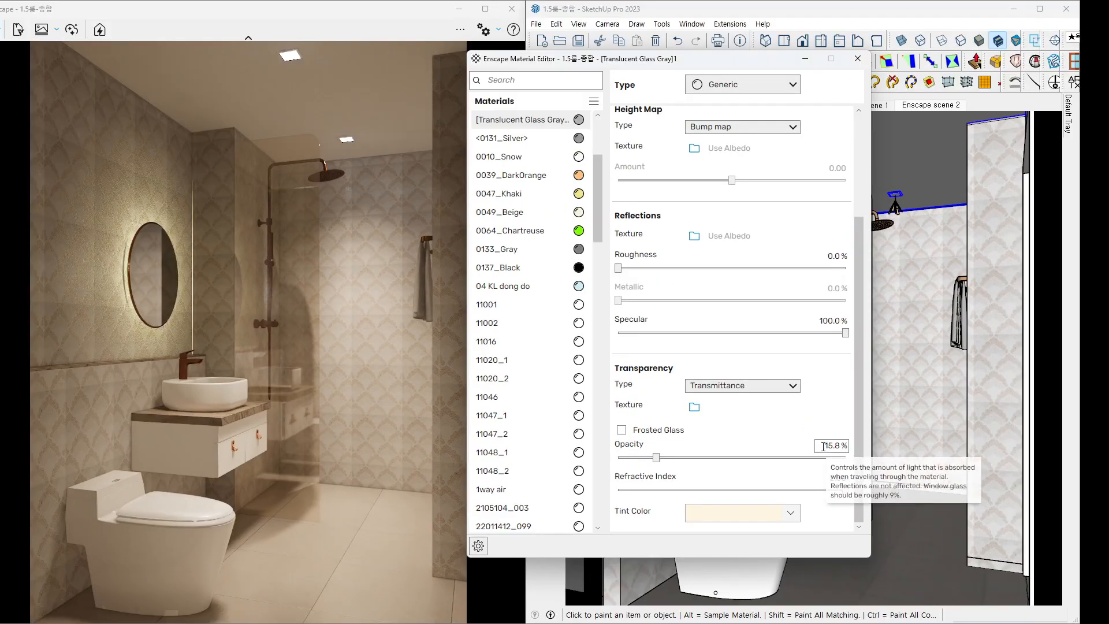
# Set the shower glass's transparency opacity to 15%.
pyautogui.moveTo(824, 446); pyautogui.dragTo(866, 446)
pyautogui.write('15')
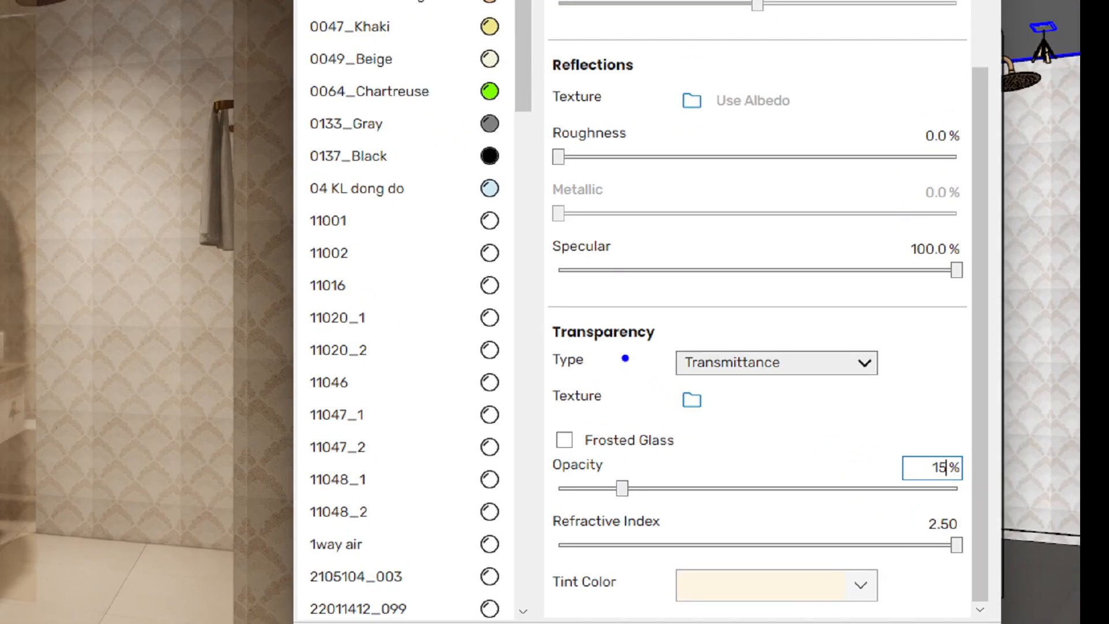
pyautogui.moveTo(623, 407)
pyautogui.mouseDown()
pyautogui.moveTo(608, 412)
pyautogui.moveTo(598, 370)
pyautogui.moveTo(617, 405)
pyautogui.mouseUp()
# Load 물방울-알파값.jpg as the shower glass's transparency texture and check it on the partition.
pyautogui.click(693, 408)
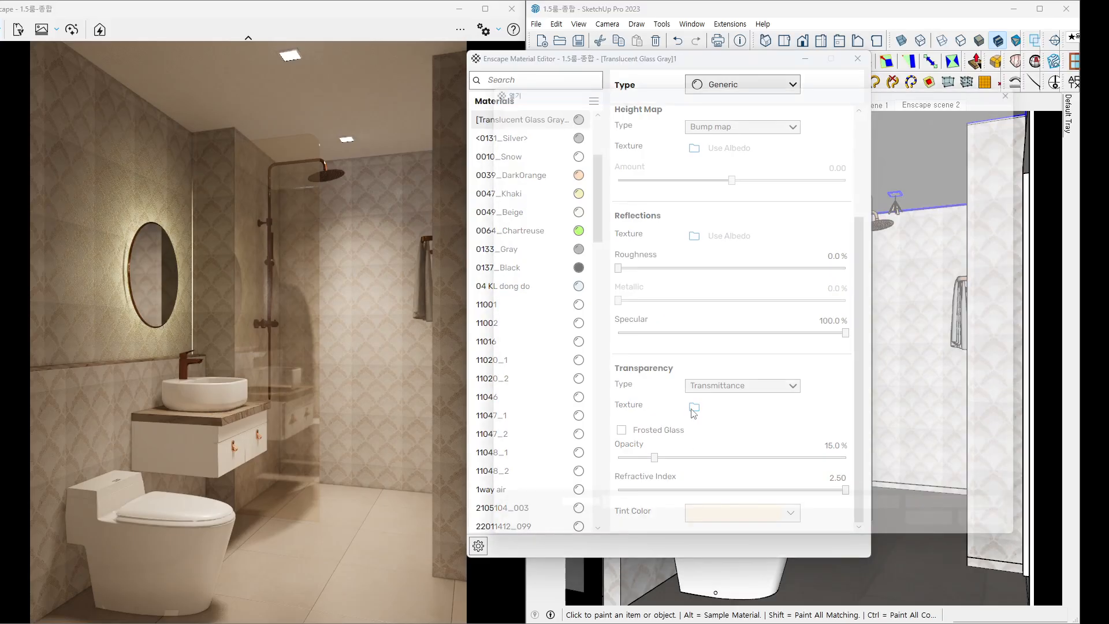
pyautogui.click(860, 181)
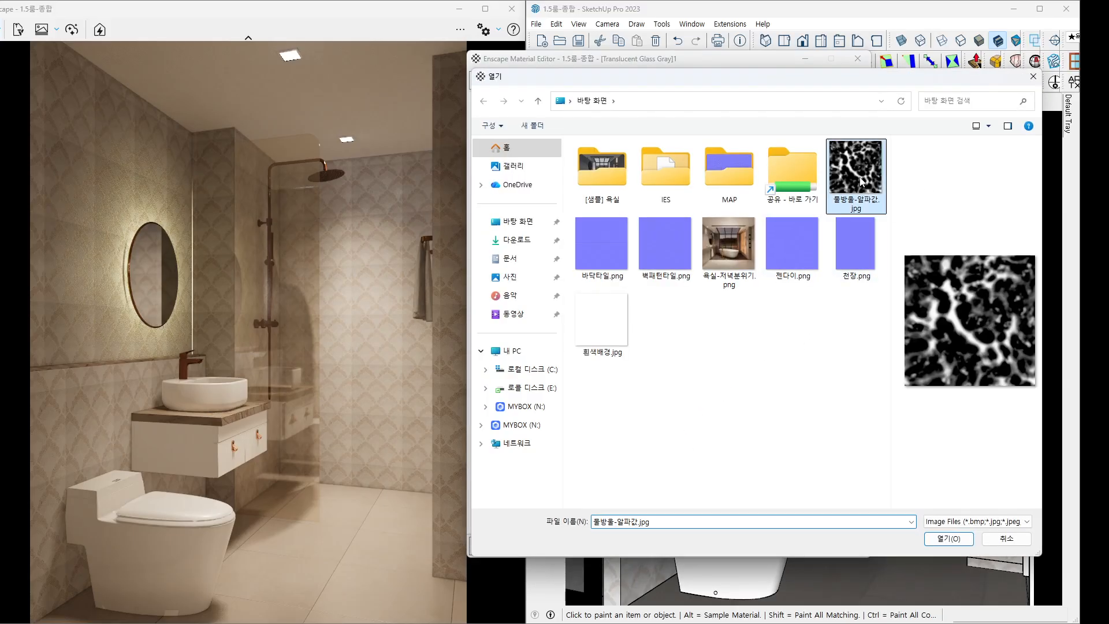
pyautogui.doubleClick(861, 181)
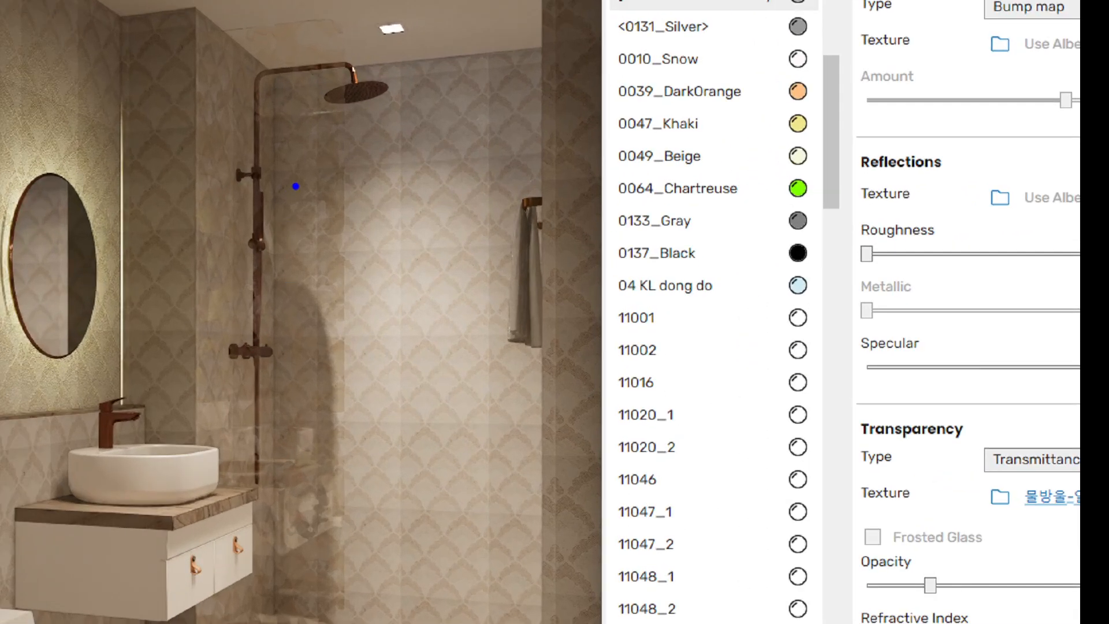
pyautogui.moveTo(295, 186); pyautogui.dragTo(293, 442)
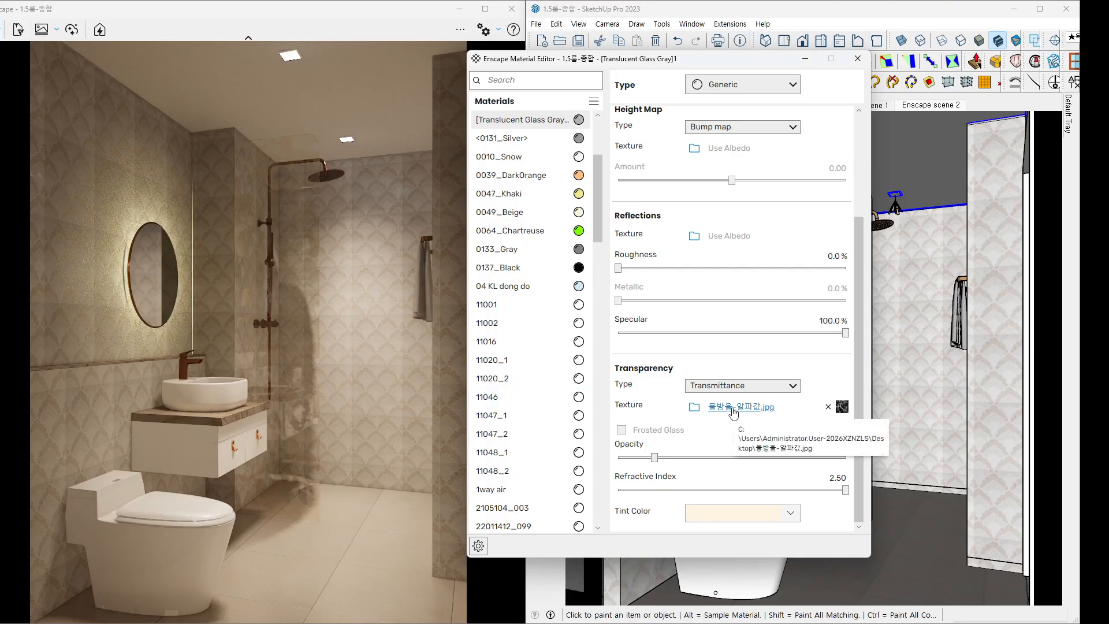
# Invert the shower glass's transmittance texture and check the droplet pattern on the partition.
pyautogui.click(734, 408)
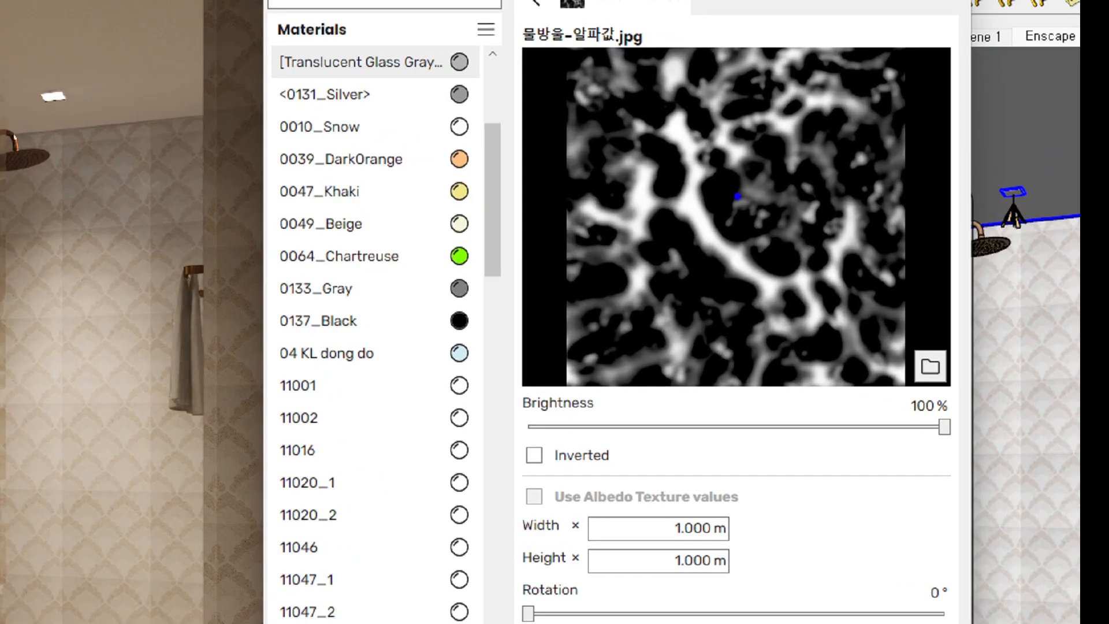
pyautogui.moveTo(702, 159); pyautogui.dragTo(722, 182)
pyautogui.moveTo(602, 491)
pyautogui.mouseDown()
pyautogui.moveTo(526, 445)
pyautogui.moveTo(582, 480)
pyautogui.mouseUp()
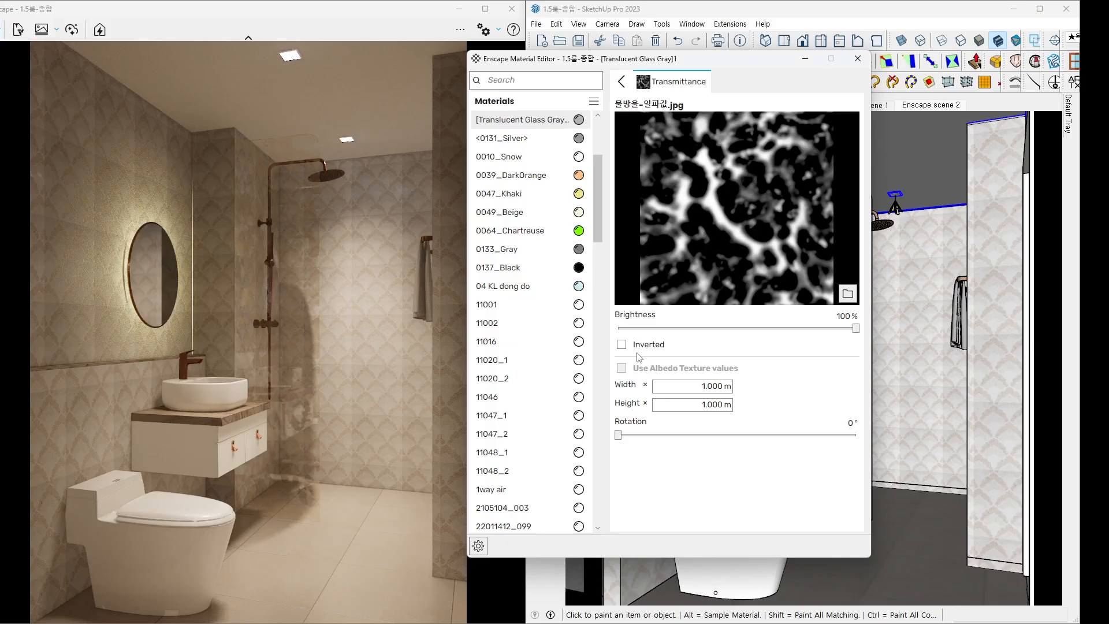
pyautogui.click(536, 460)
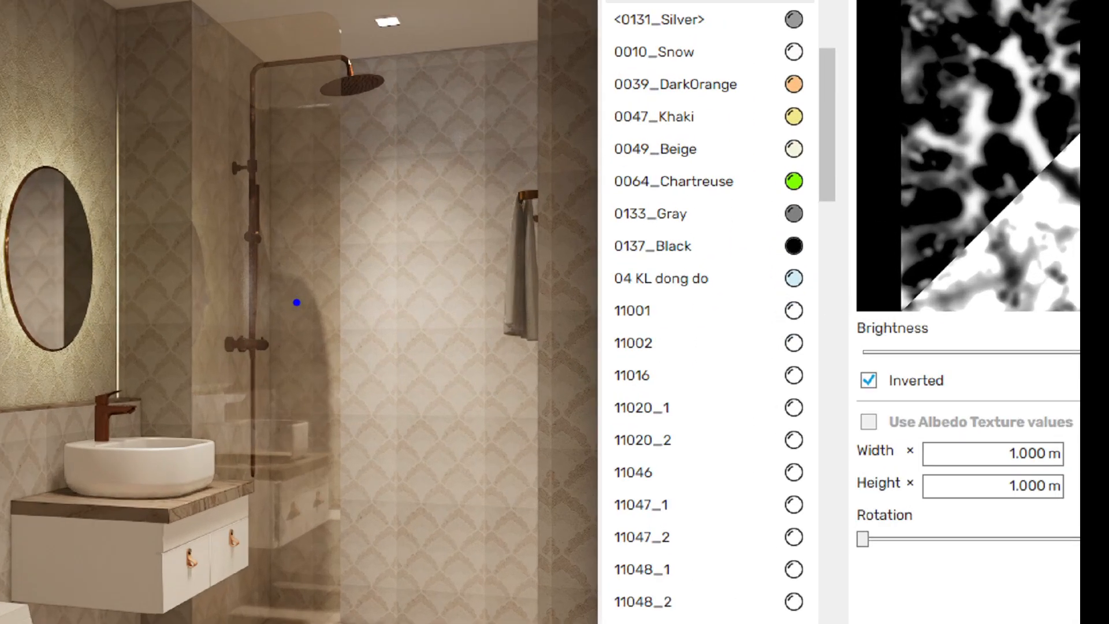
pyautogui.moveTo(297, 303)
pyautogui.mouseDown()
pyautogui.moveTo(235, 240)
pyautogui.moveTo(312, 327)
pyautogui.moveTo(352, 329)
pyautogui.mouseUp()
pyautogui.press('Escape')
pyautogui.hotkey('ctrl', '1')
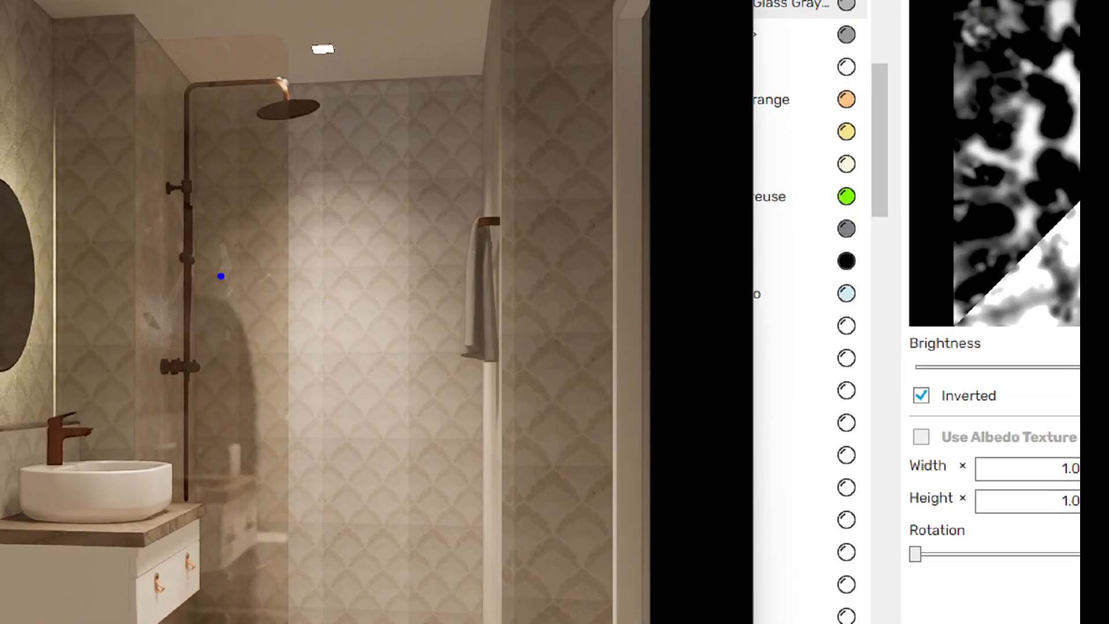
pyautogui.moveTo(233, 295)
pyautogui.mouseDown()
pyautogui.moveTo(208, 281)
pyautogui.moveTo(230, 221)
pyautogui.moveTo(245, 280)
pyautogui.moveTo(219, 281)
pyautogui.moveTo(254, 286)
pyautogui.moveTo(147, 299)
pyautogui.moveTo(201, 279)
pyautogui.mouseUp()
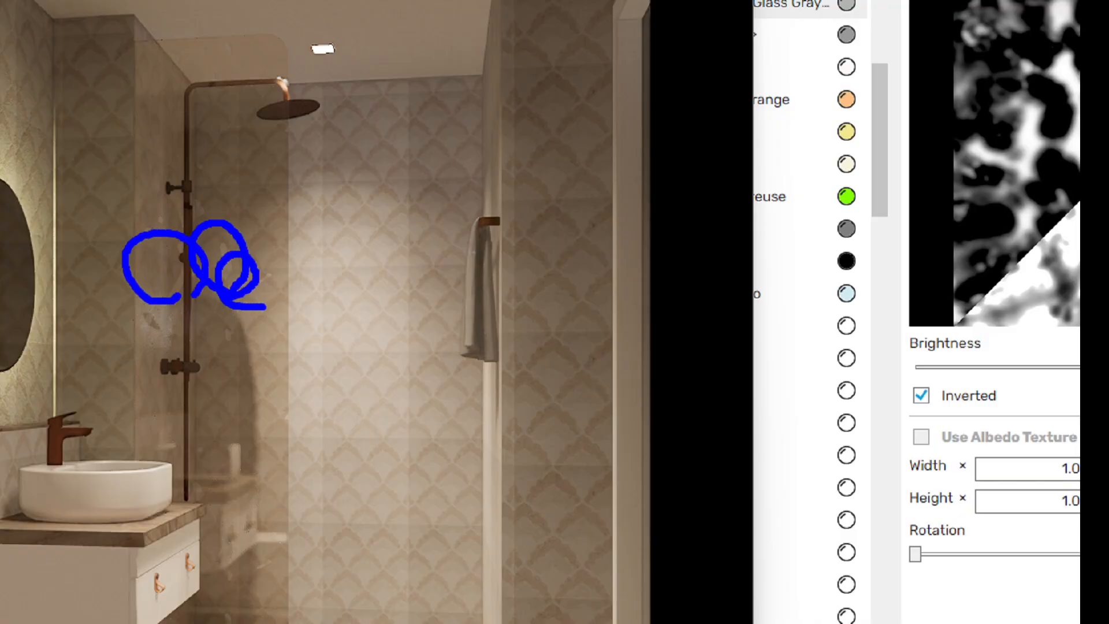
pyautogui.press('Escape')
pyautogui.moveTo(244, 342); pyautogui.dragTo(207, 342)
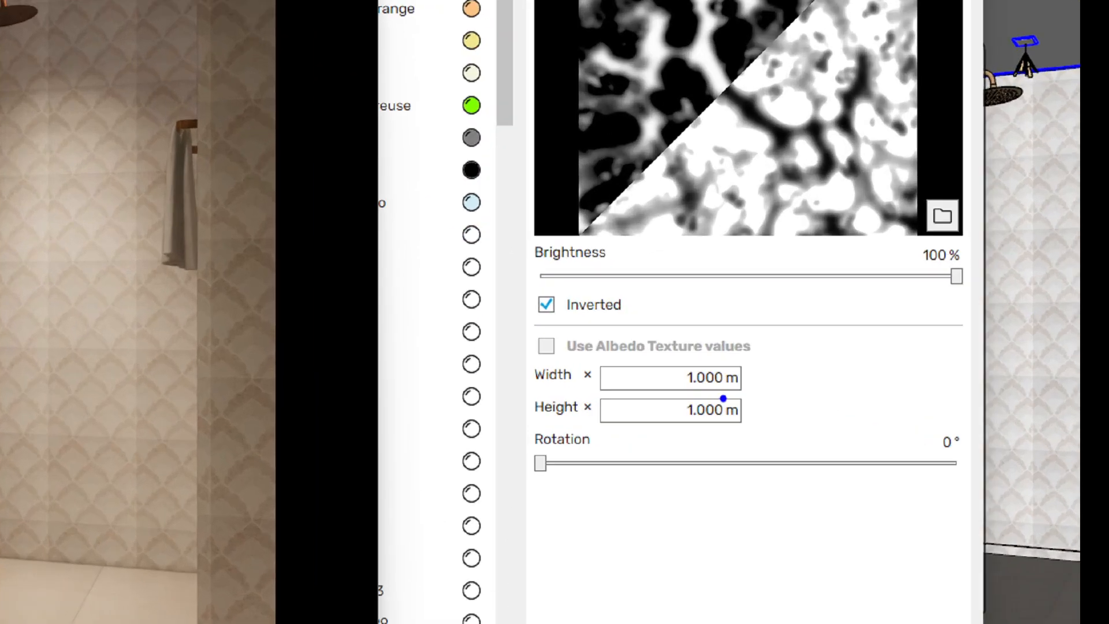
# Set the transmittance texture's width and height to 0.3 m.
pyautogui.moveTo(733, 416)
pyautogui.mouseDown()
pyautogui.moveTo(697, 415)
pyautogui.moveTo(719, 346)
pyautogui.moveTo(755, 404)
pyautogui.moveTo(705, 442)
pyautogui.moveTo(687, 440)
pyautogui.mouseUp()
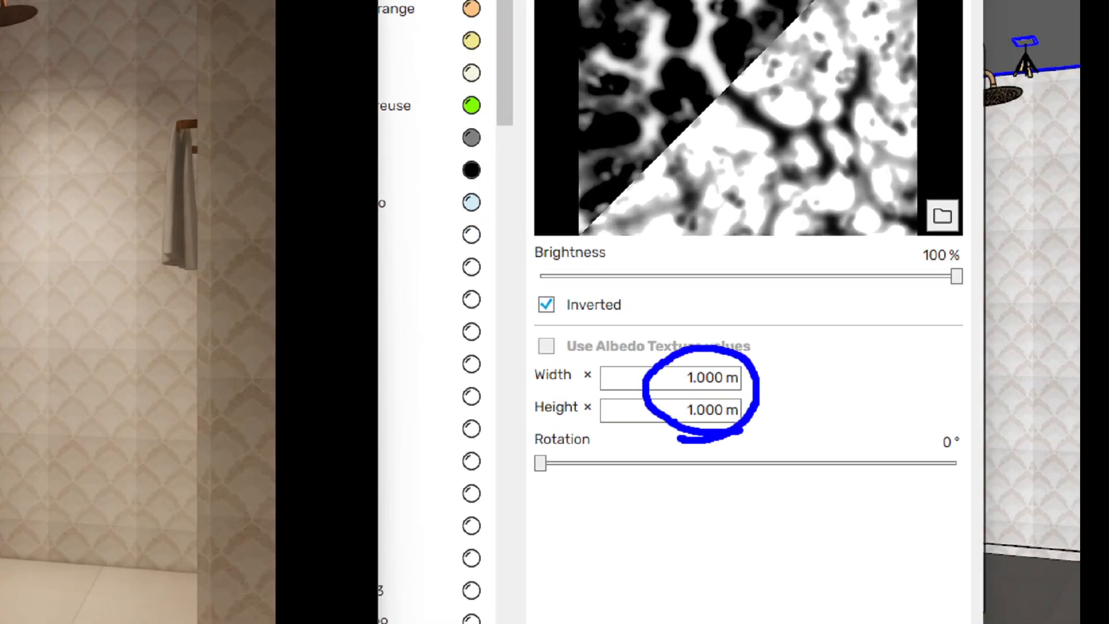
pyautogui.press('Escape')
pyautogui.doubleClick(695, 386)
pyautogui.write('0.3')
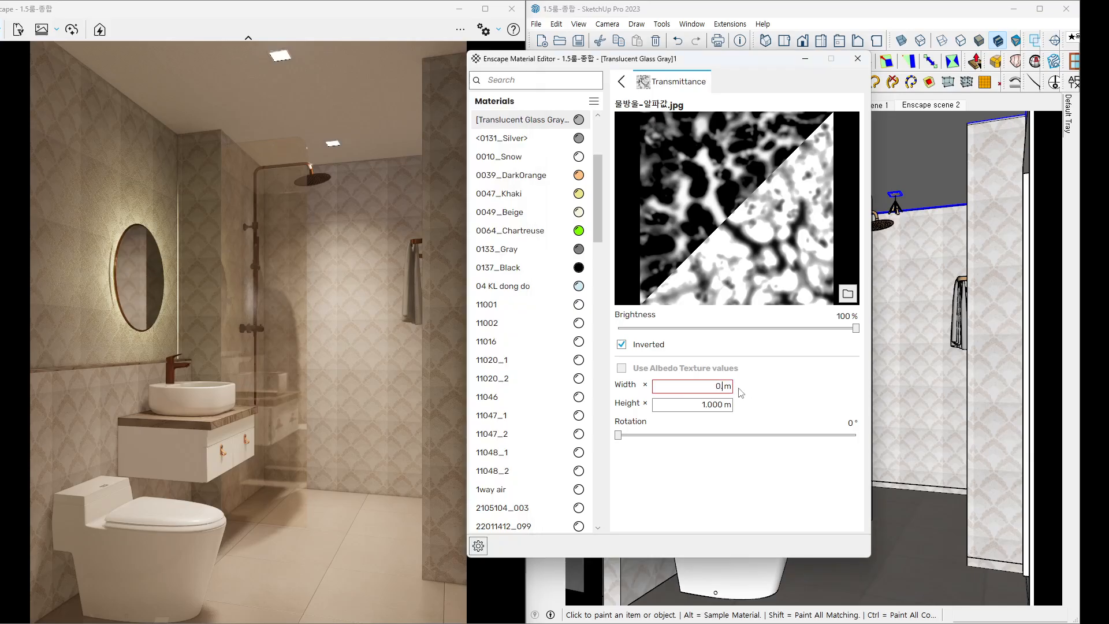
pyautogui.press('Tab')
pyautogui.write('0.3')
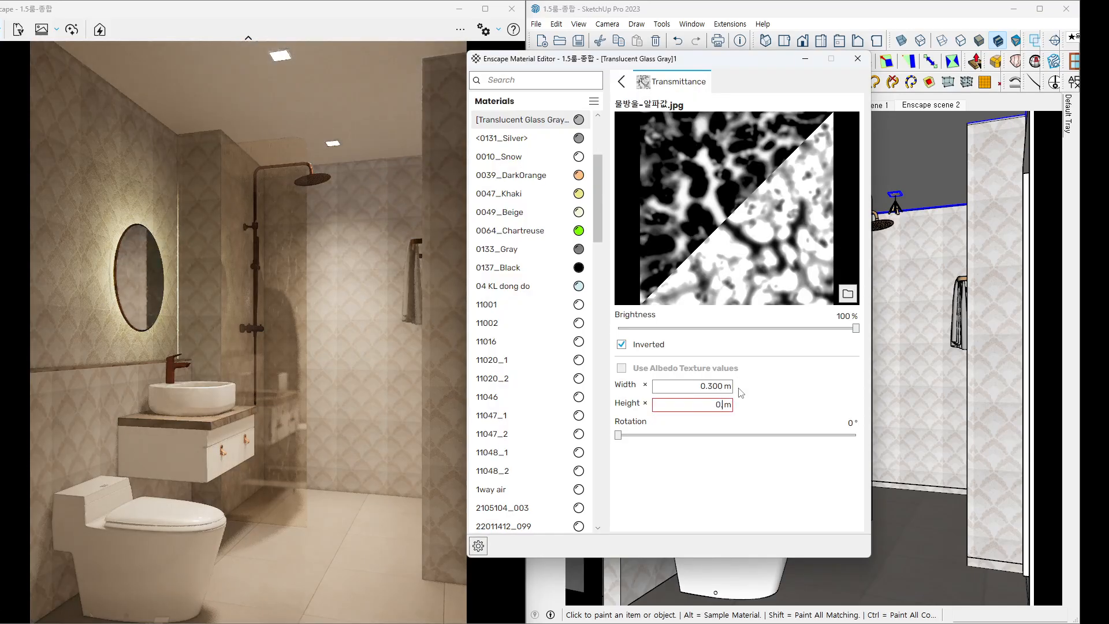
pyautogui.press('Tab')
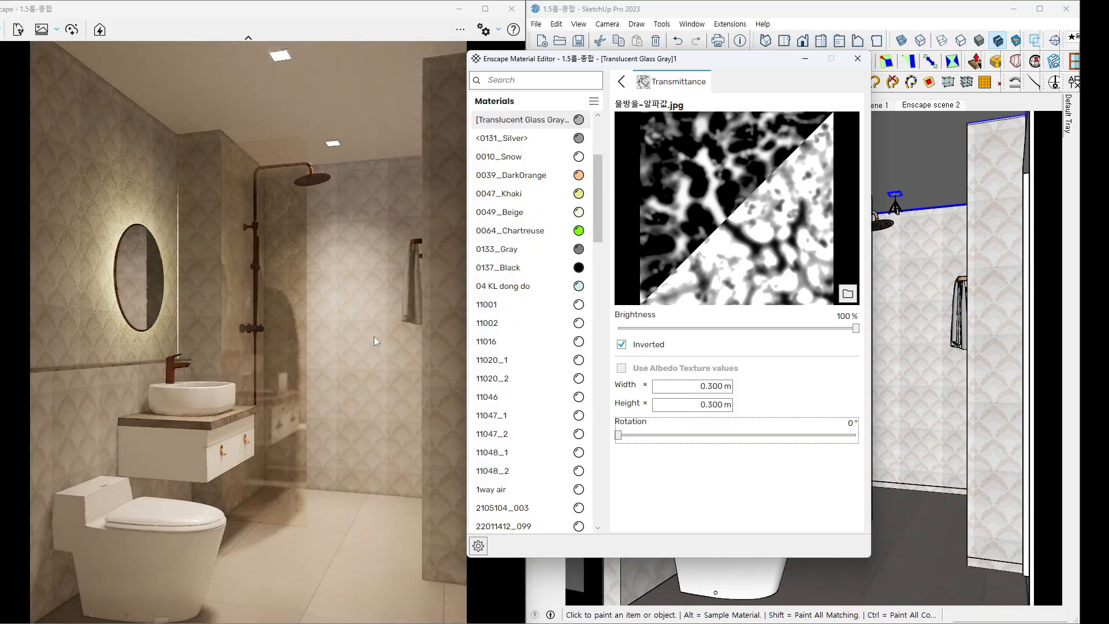
# Examine the shower glass partition up close in the render and move the material editor out of the way.
pyautogui.click(279, 307)
pyautogui.moveTo(280, 308)
pyautogui.mouseDown(button='right')
pyautogui.moveTo(324, 308)
pyautogui.moveTo(281, 307)
pyautogui.mouseUp(button='right')
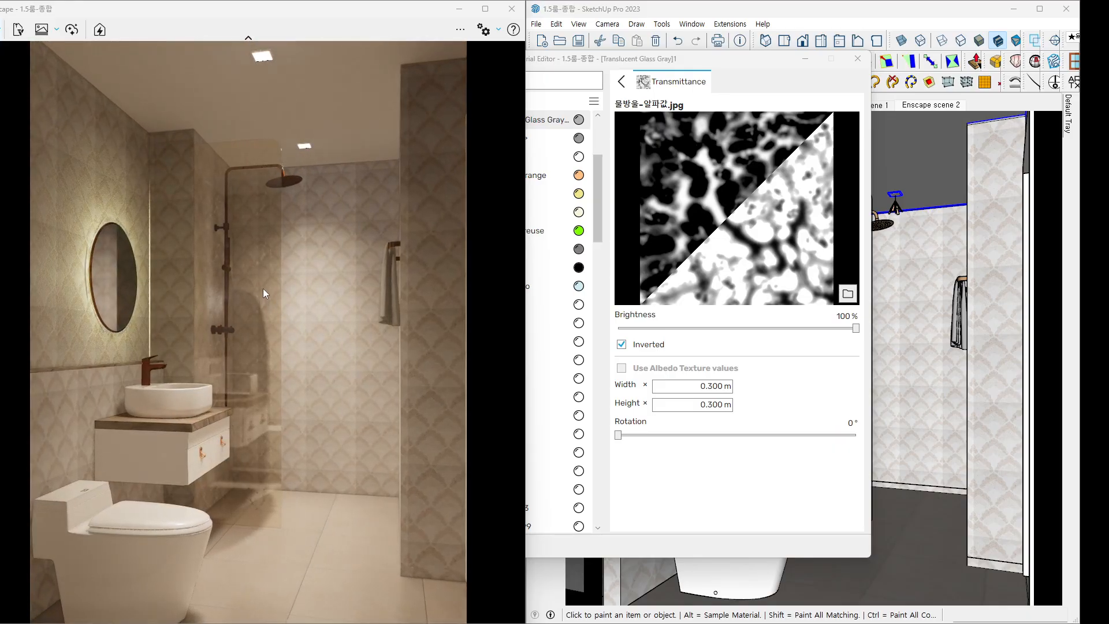
pyautogui.scroll(5, 262, 289)
pyautogui.moveTo(262, 289)
pyautogui.mouseDown(button='right')
pyautogui.moveTo(249, 327)
pyautogui.moveTo(260, 285)
pyautogui.moveTo(283, 298)
pyautogui.moveTo(272, 300)
pyautogui.moveTo(276, 282)
pyautogui.moveTo(256, 282)
pyautogui.mouseUp(button='right')
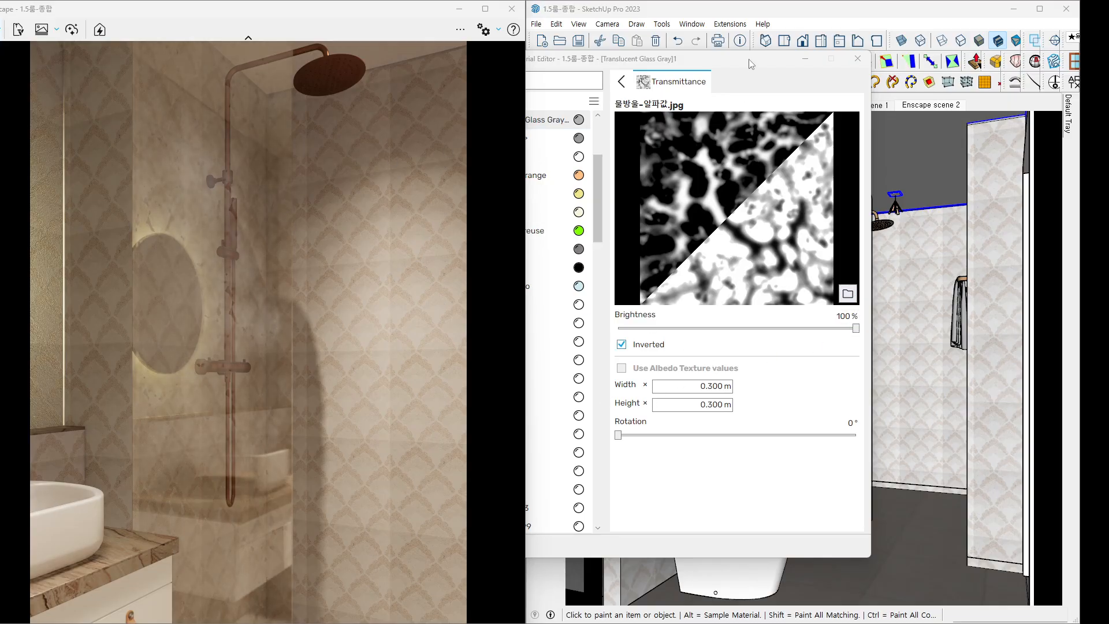
pyautogui.moveTo(751, 64); pyautogui.dragTo(1108, 231)
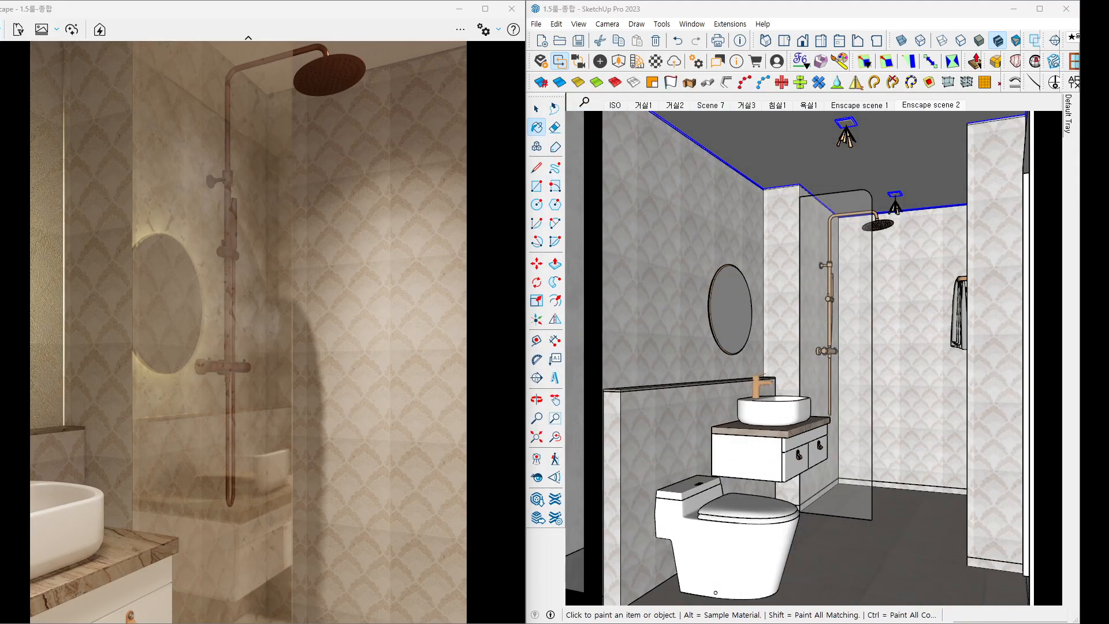
pyautogui.click(536, 109)
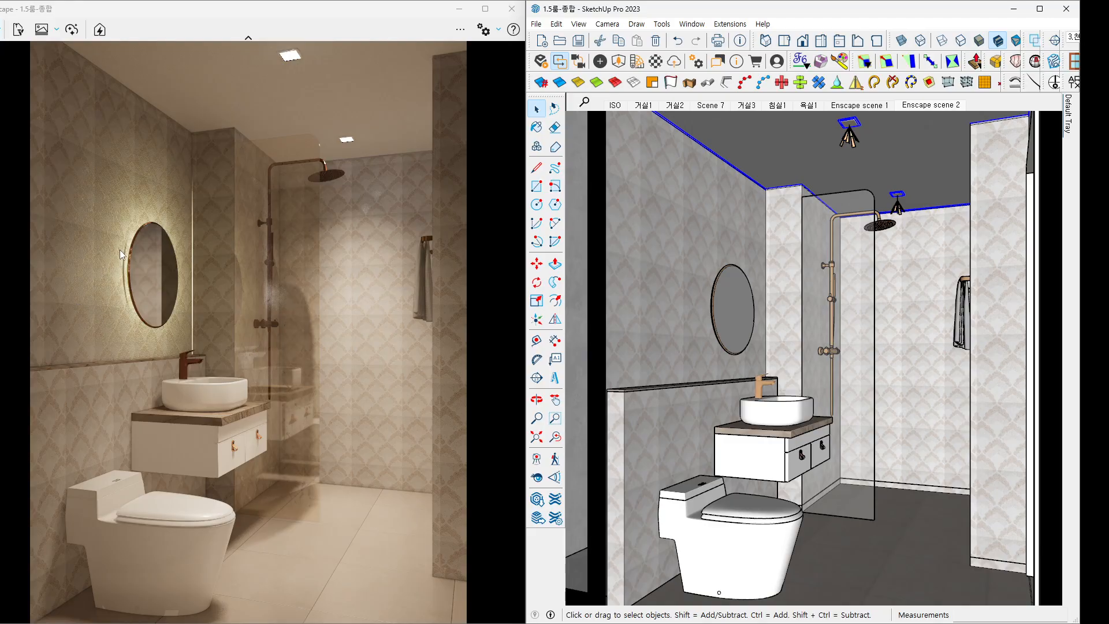
# Inspect the wall tile's relief around the lit mirror up close in the render.
pyautogui.moveTo(119, 250); pyautogui.dragTo(124, 248)
pyautogui.scroll(1, 123, 248)
pyautogui.scroll(2, 151, 238)
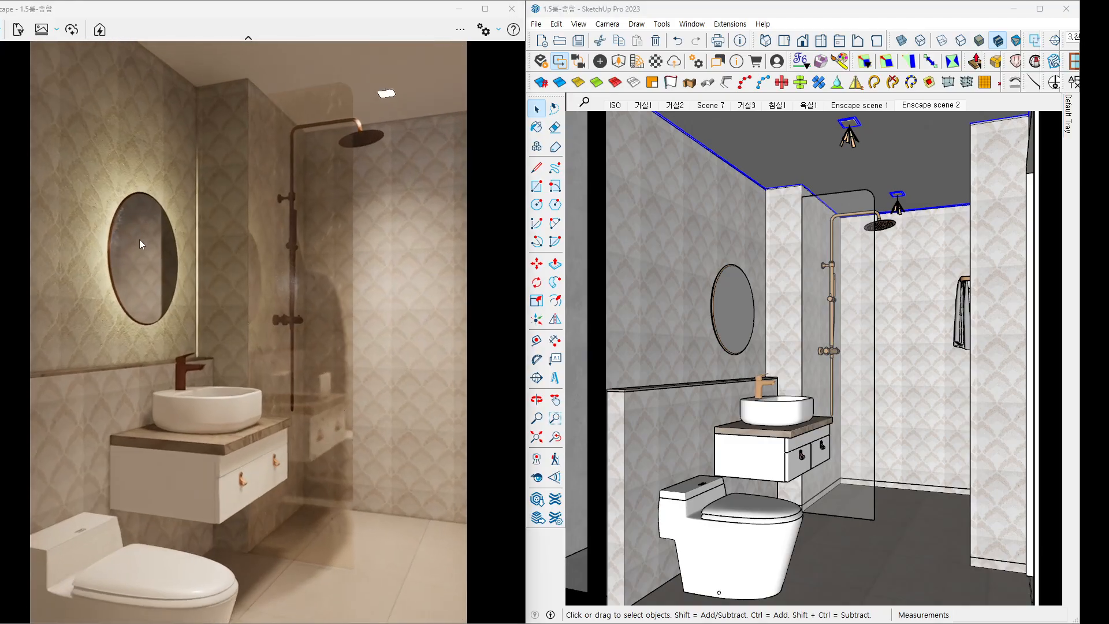
pyautogui.scroll(2, 132, 241)
pyautogui.scroll(1, 131, 241)
pyautogui.moveTo(132, 242); pyautogui.dragTo(282, 190)
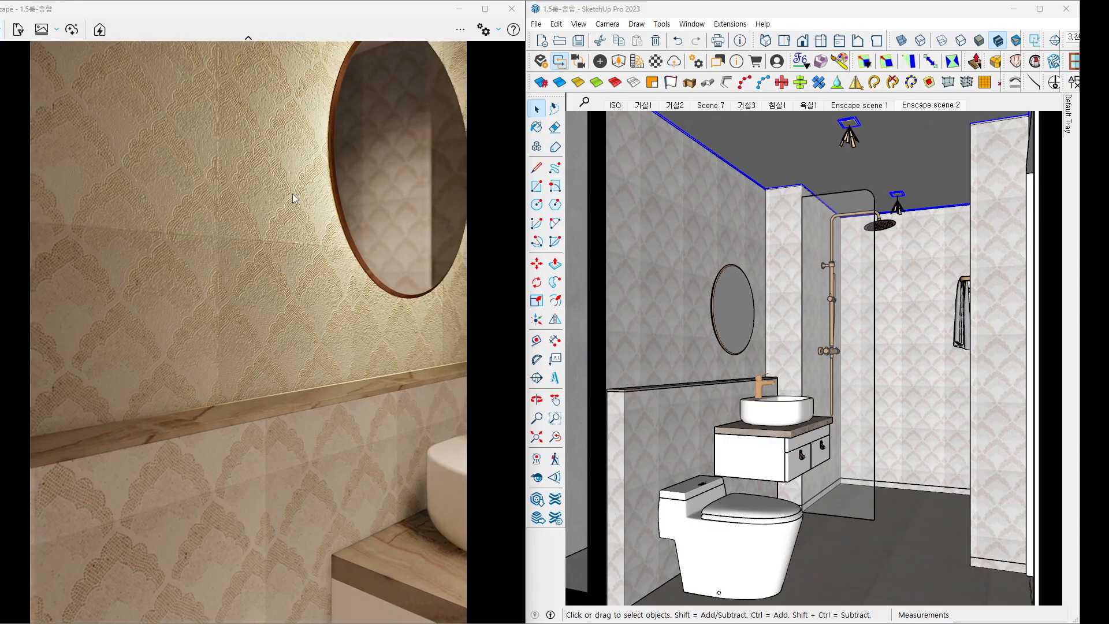
pyautogui.moveTo(292, 196); pyautogui.dragTo(262, 183)
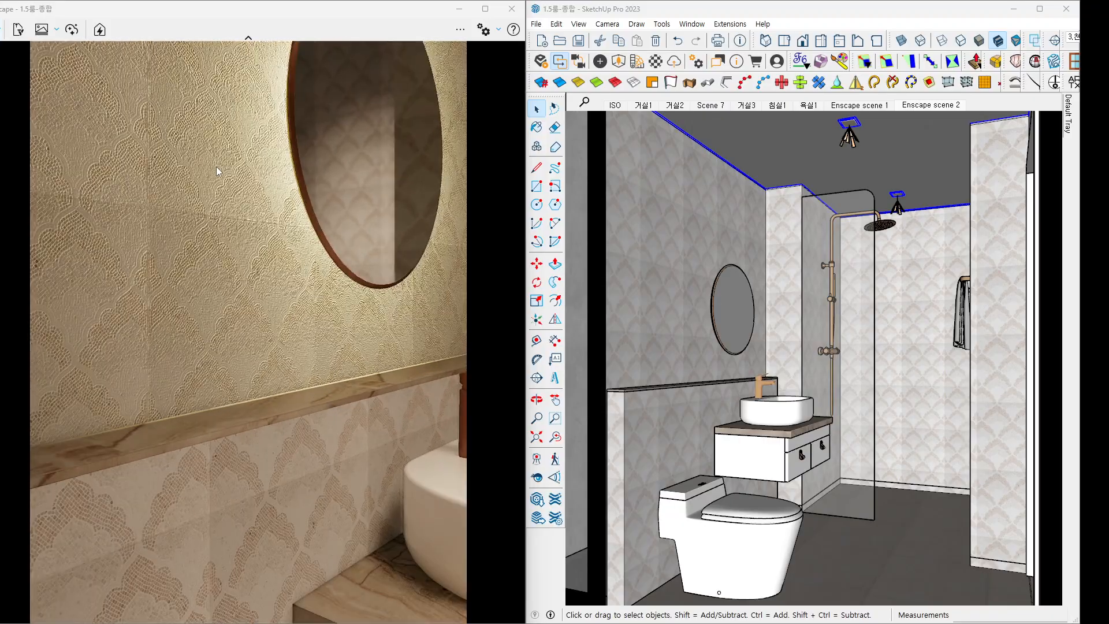
pyautogui.scroll(3, 211, 171)
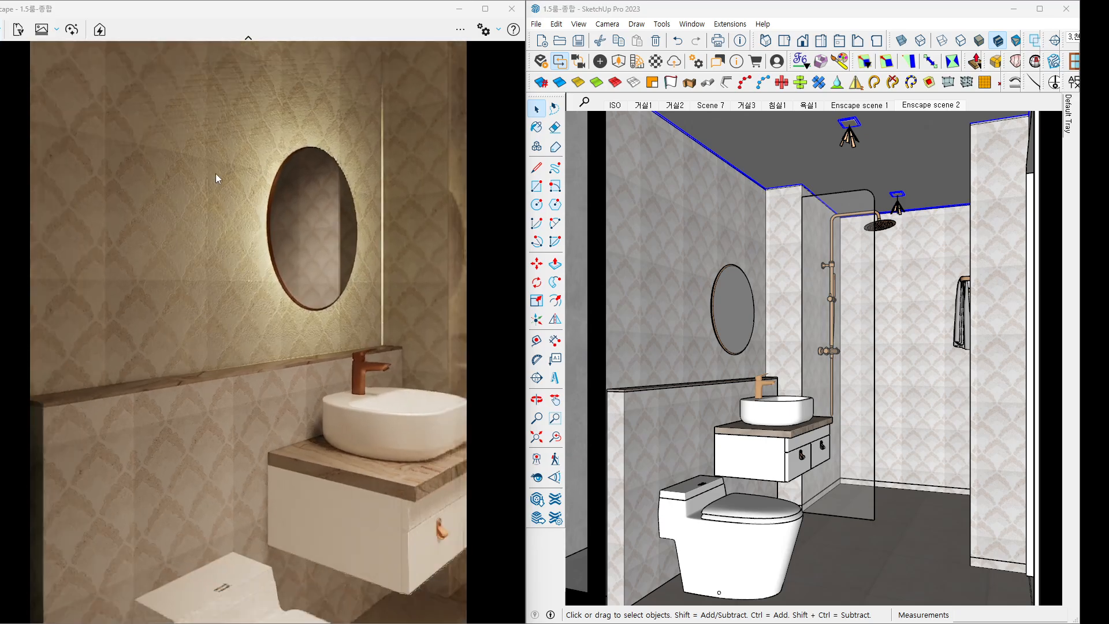
# Return to the Enscape scene 2 view and close the material editor.
pyautogui.click(918, 107)
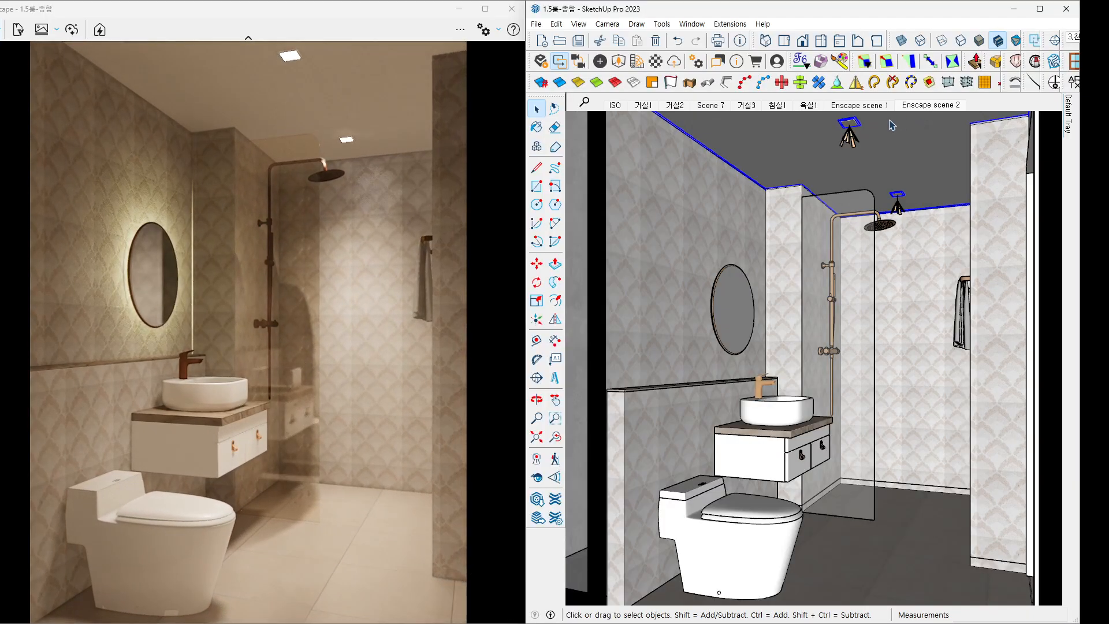
pyautogui.moveTo(1106, 137); pyautogui.dragTo(845, 66)
pyautogui.click(928, 64)
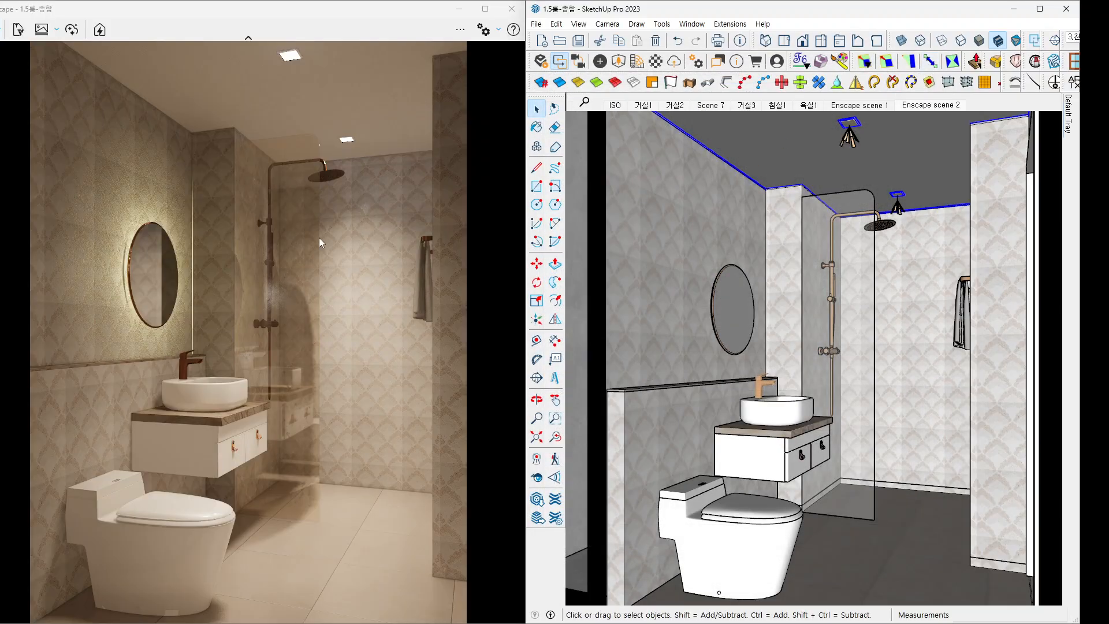
# Sample the patterned wall tile's material from the model so its settings open in the Enscape Material Editor, clear of the render.
pyautogui.moveTo(64, 210); pyautogui.dragTo(100, 194)
pyautogui.press('Escape')
pyautogui.click(698, 240)
pyautogui.moveTo(697, 239); pyautogui.dragTo(685, 244, button='middle')
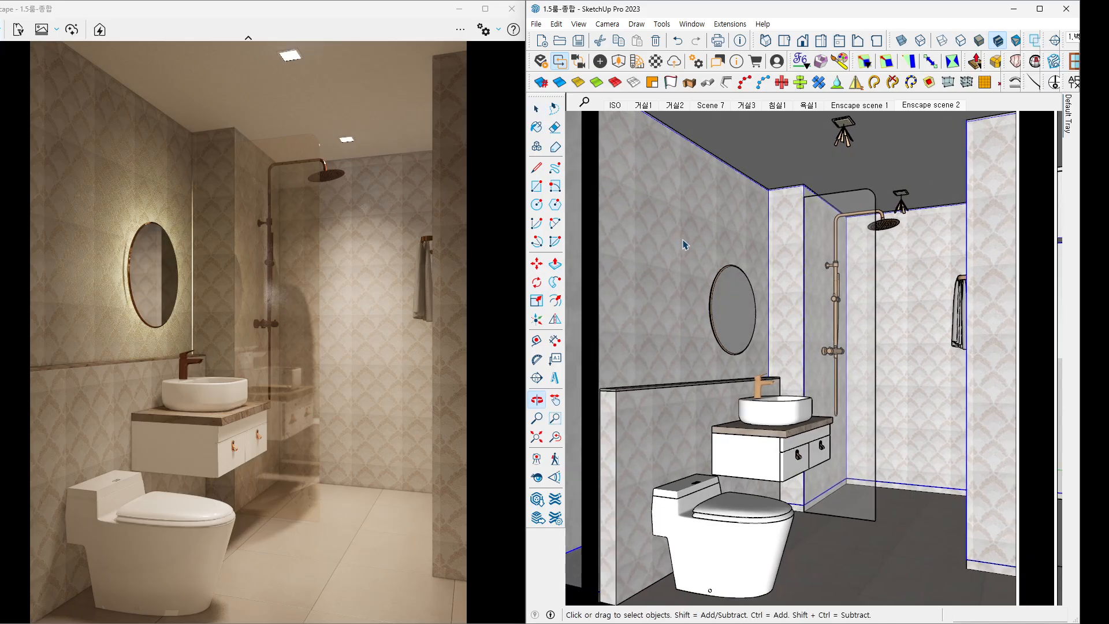
pyautogui.hotkey('shift', 'm')
pyautogui.moveTo(760, 65); pyautogui.dragTo(492, 81)
pyautogui.click(716, 244)
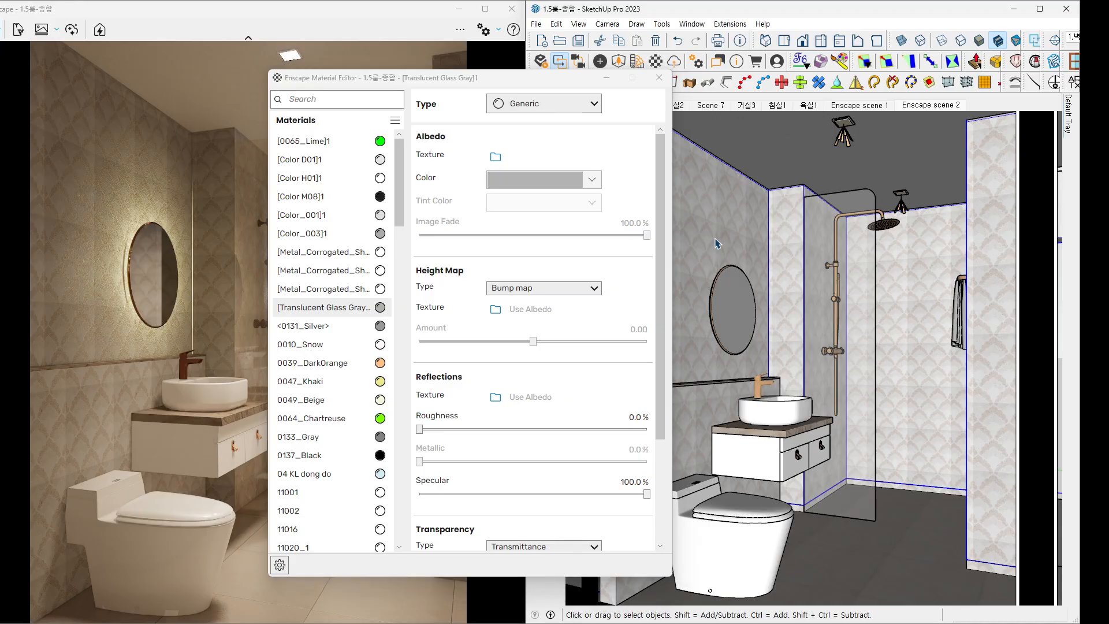
pyautogui.press('b')
pyautogui.keyDown('alt'); pyautogui.click(718, 233); pyautogui.keyUp('alt')
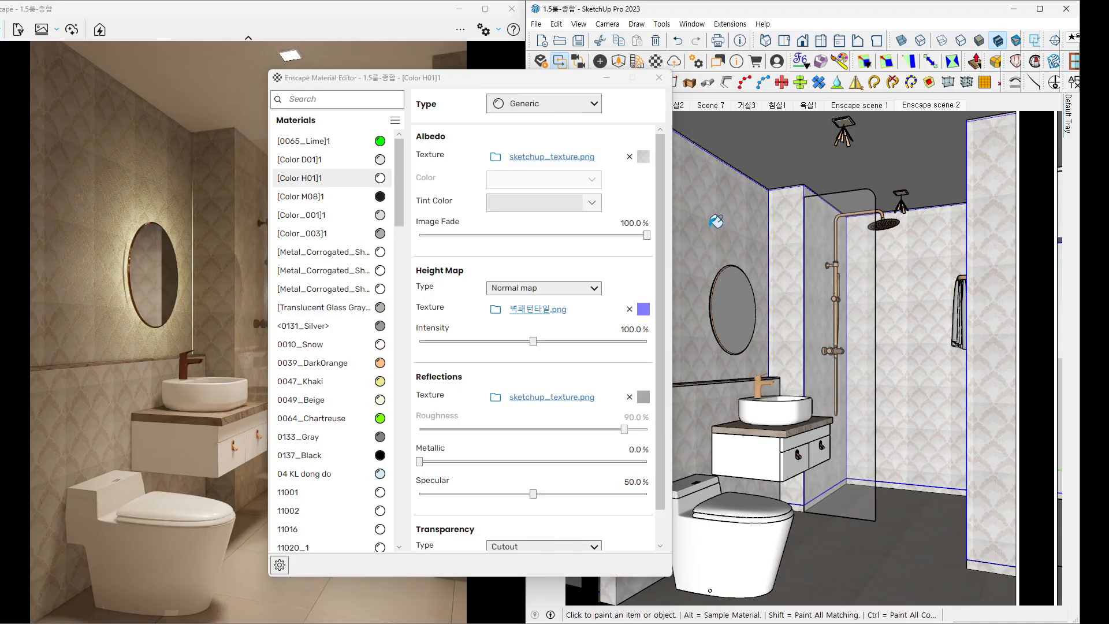
pyautogui.moveTo(500, 81); pyautogui.dragTo(706, 65)
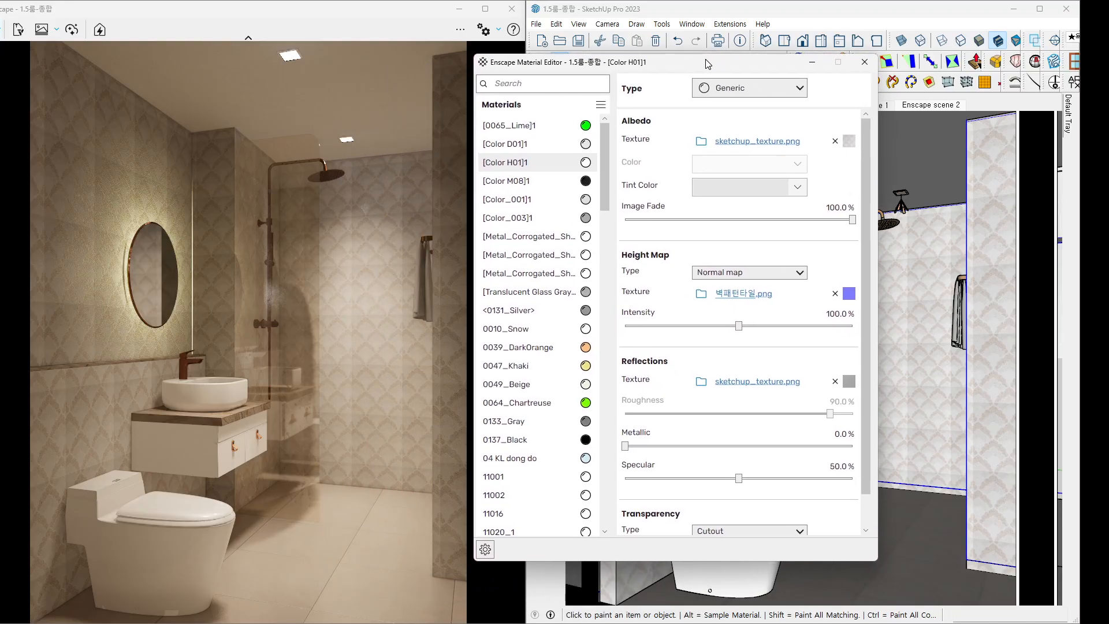
# Try the wall tile's normal map intensity at its lowest and at 1000%, and restore it to 100%.
pyautogui.click(827, 316)
pyautogui.write('-')
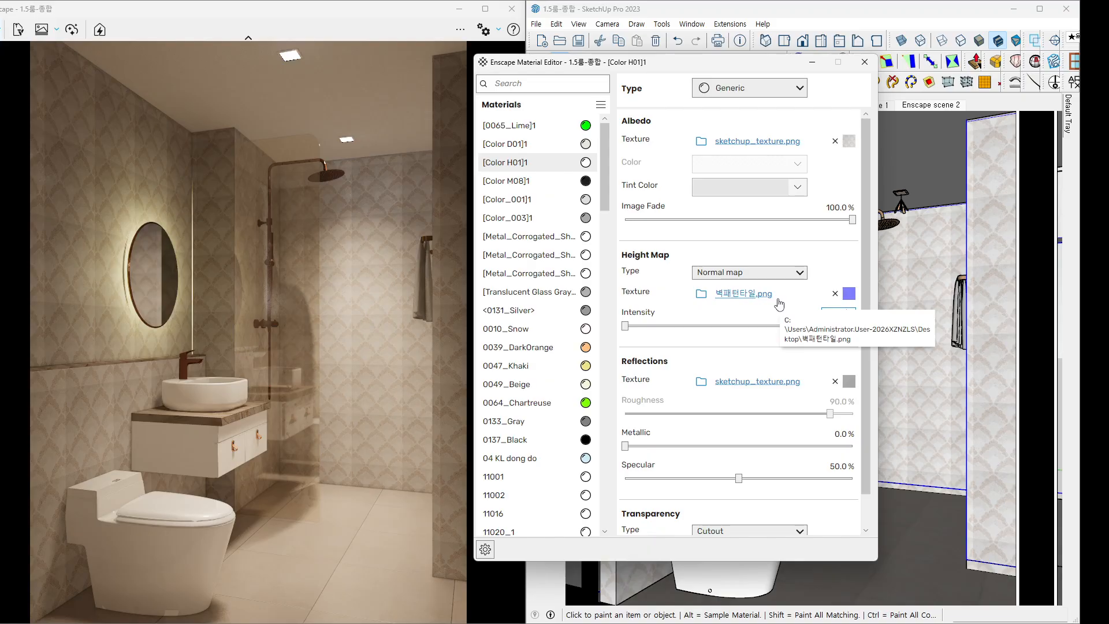
pyautogui.press('Return')
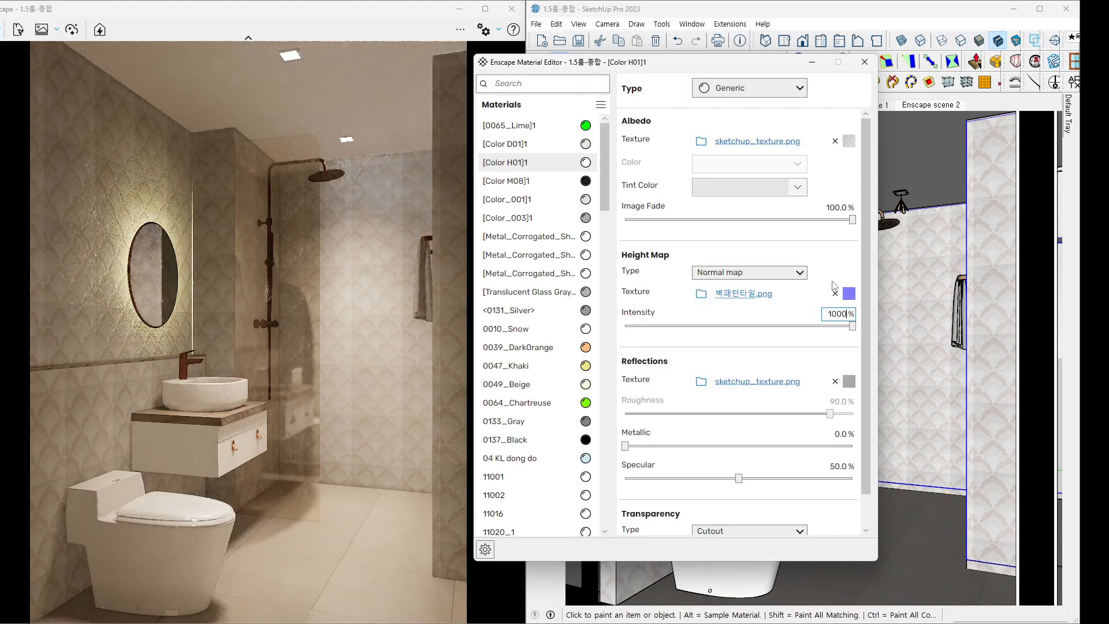
pyautogui.moveTo(847, 313); pyautogui.dragTo(807, 314)
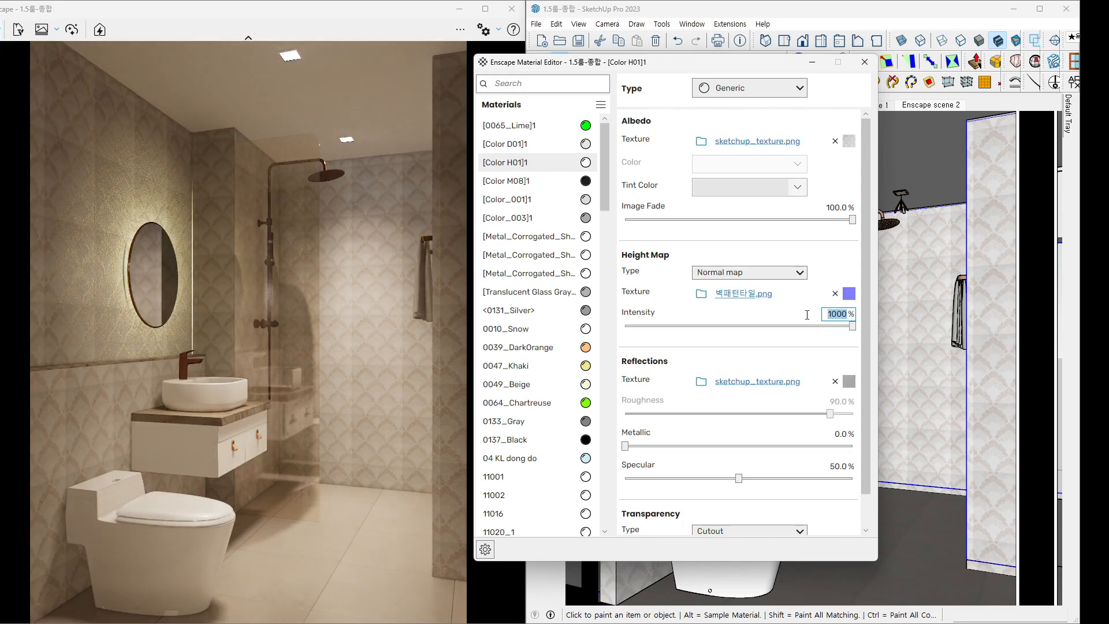
pyautogui.write('10')
pyautogui.press('Return')
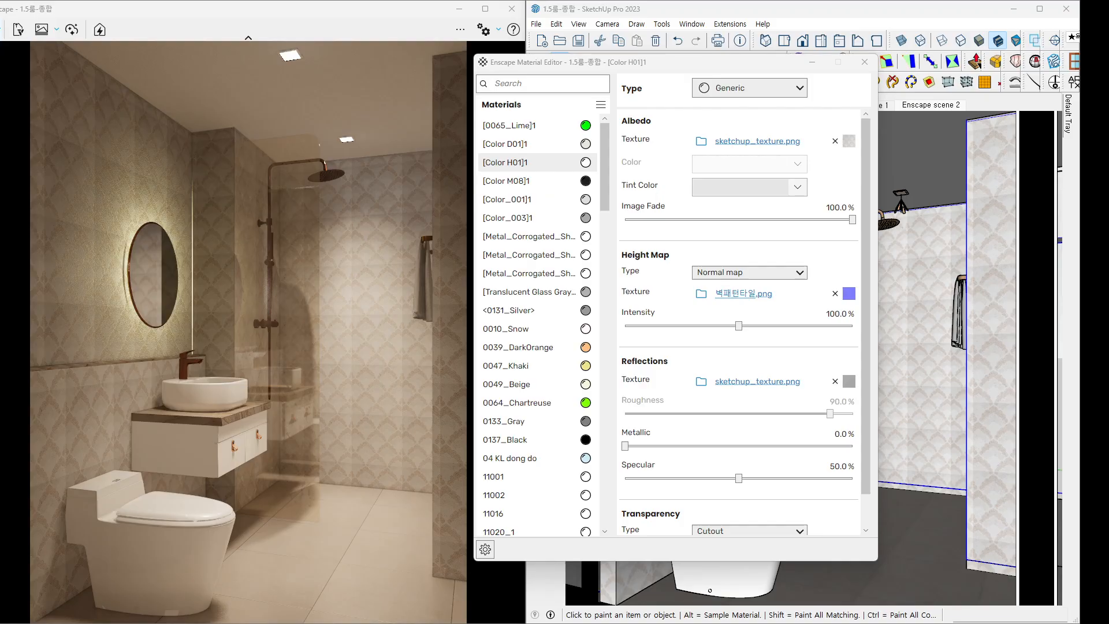
# Switch to the browser and open smart-page.net/smartnormal, the address kept in 노멀맵 생성사이트.txt in the shared folder.
pyautogui.hotkey('alt', 'Tab')
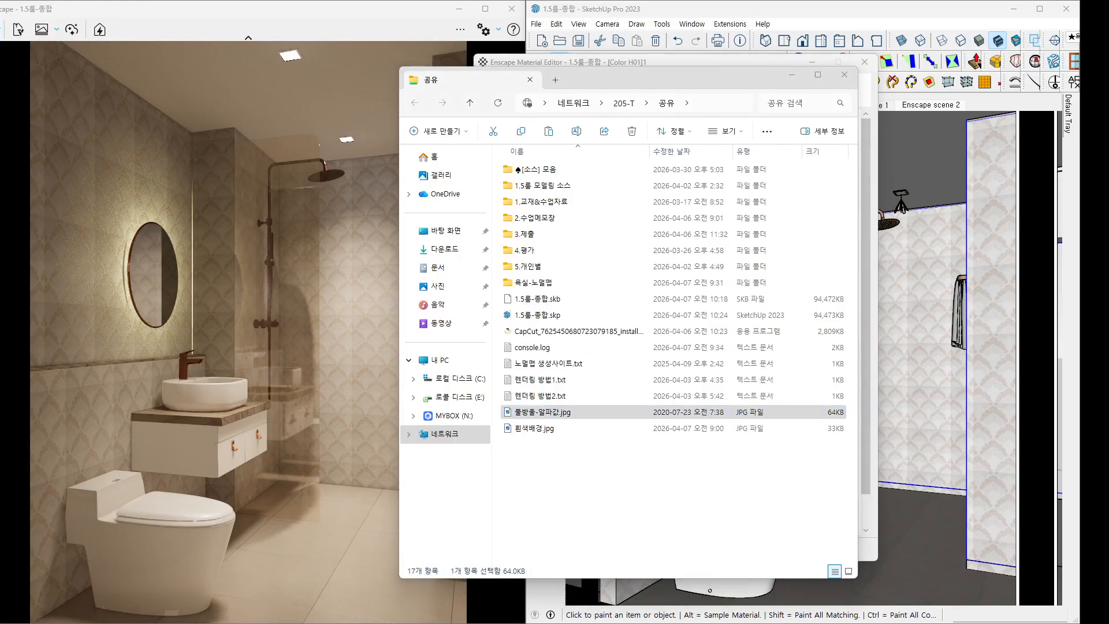
pyautogui.click(580, 465)
pyautogui.click(555, 364)
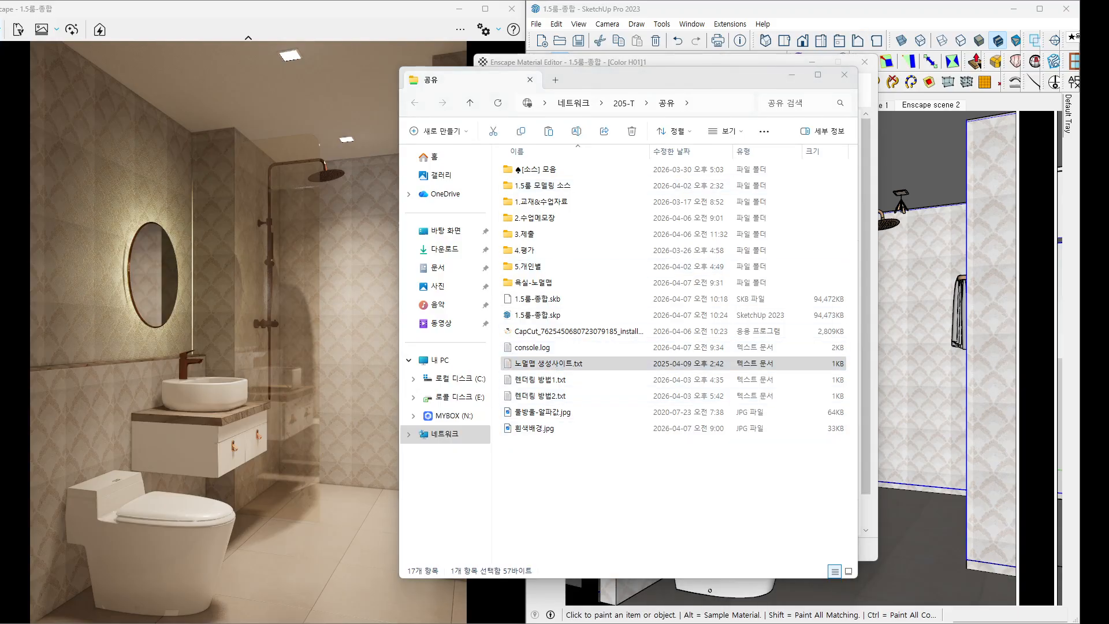
pyautogui.moveTo(1078, 300); pyautogui.dragTo(562, 2)
pyautogui.click(431, 229)
pyautogui.write('https://www.smart-page.net/smartnormal/')
pyautogui.press('Return')
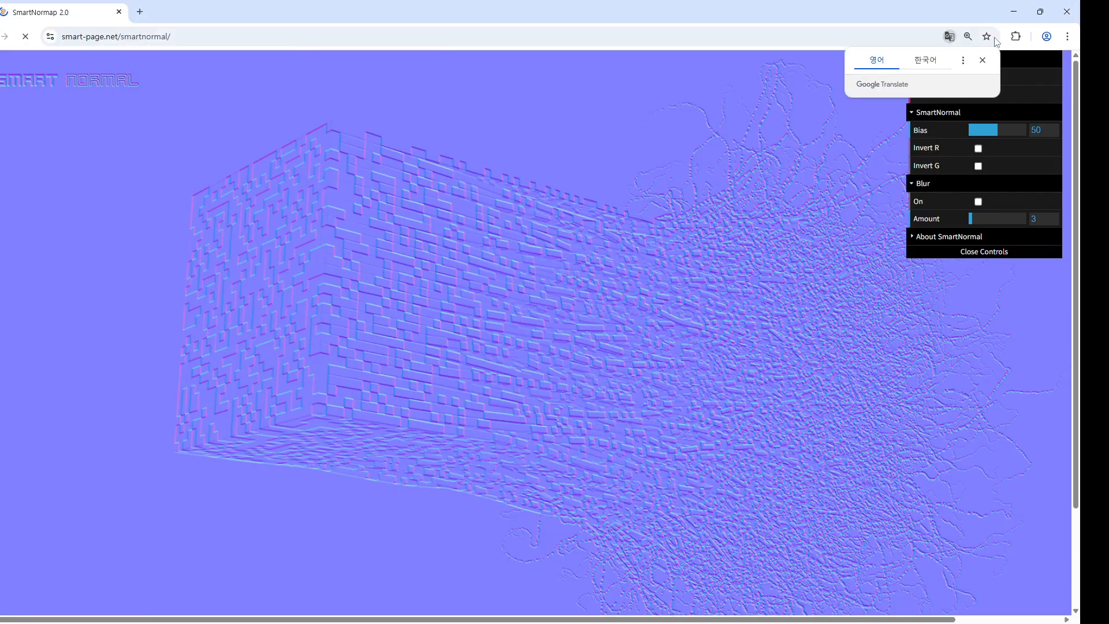
# Restore sketchup_texture.png from the recycle bin to the desktop and load it into SmartNormal.
pyautogui.click(1011, 81)
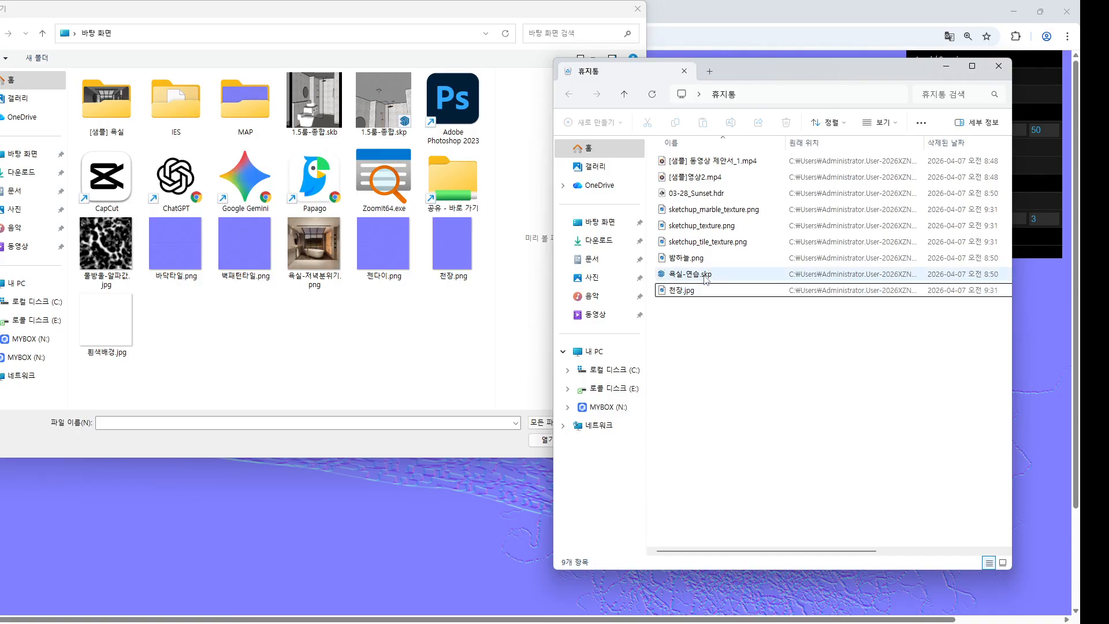
pyautogui.click(1002, 562)
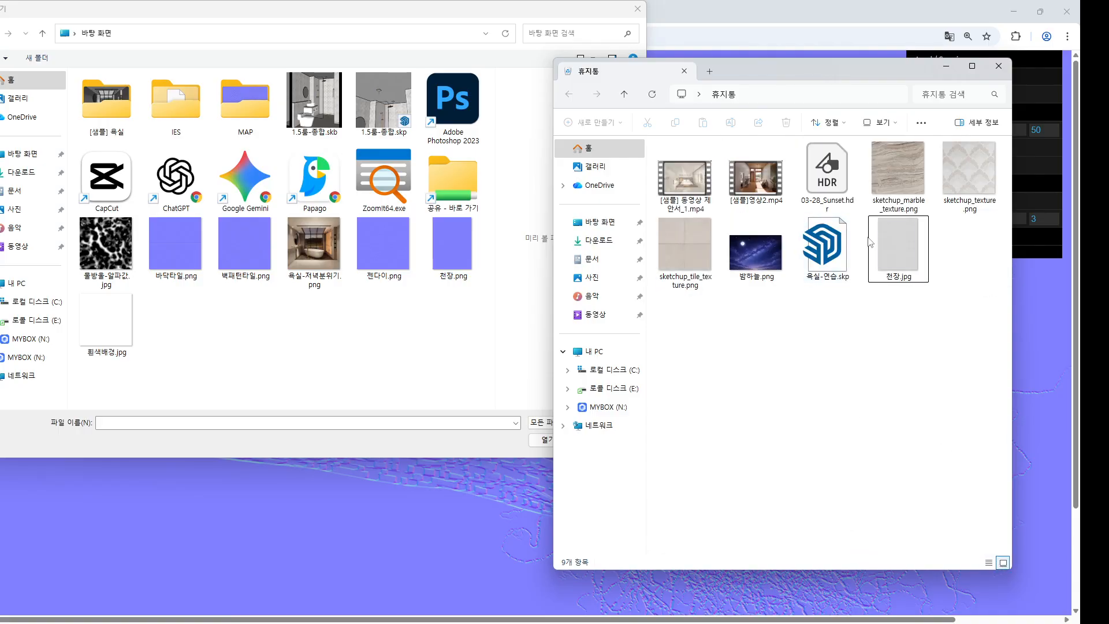
pyautogui.moveTo(970, 178); pyautogui.dragTo(450, 335)
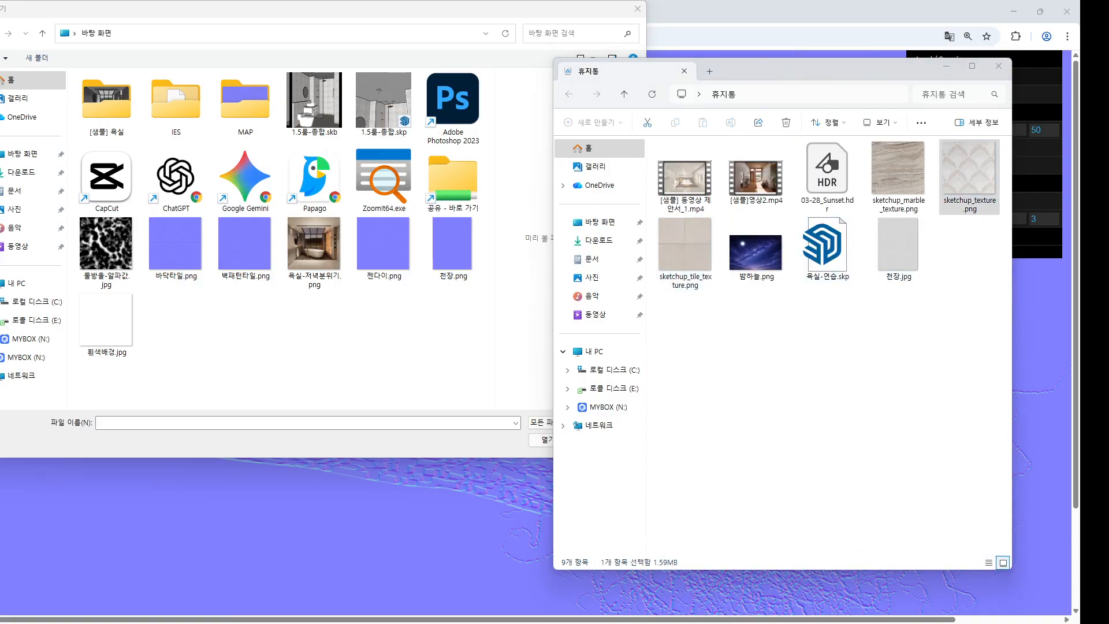
pyautogui.click(997, 64)
pyautogui.doubleClick(176, 326)
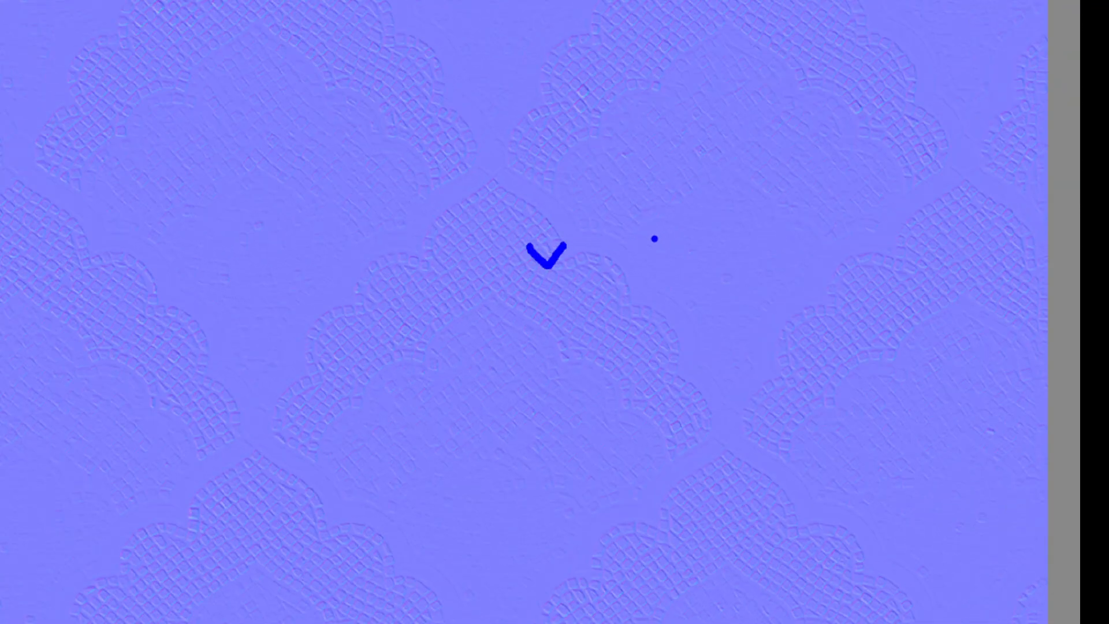
# Compare the tile's generated normal map with Invert G on and off.
pyautogui.click(979, 167)
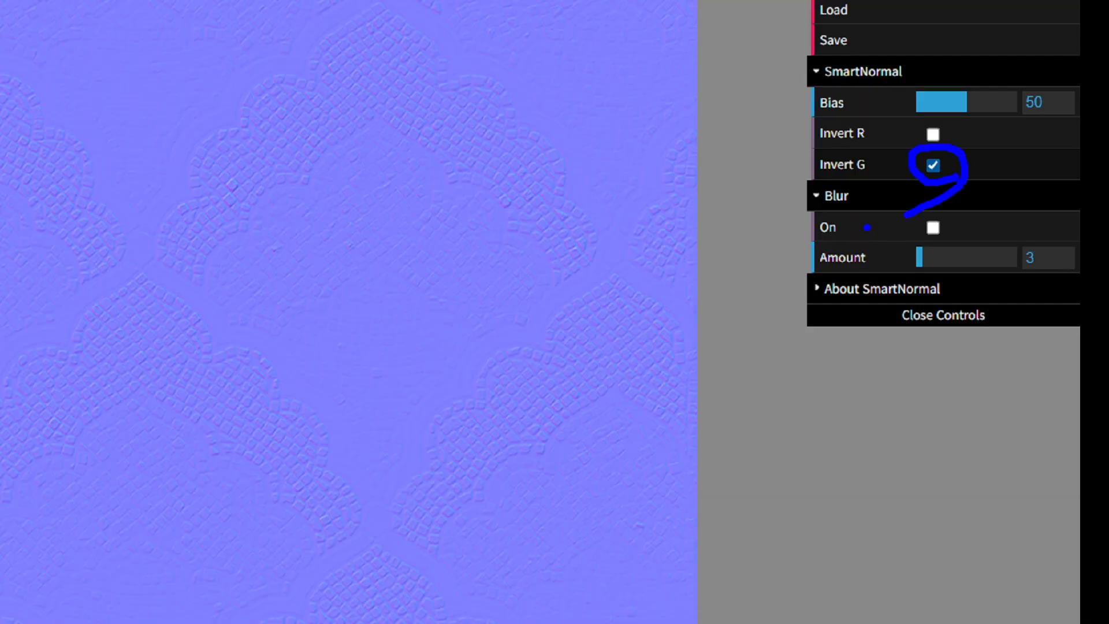
pyautogui.click(933, 165)
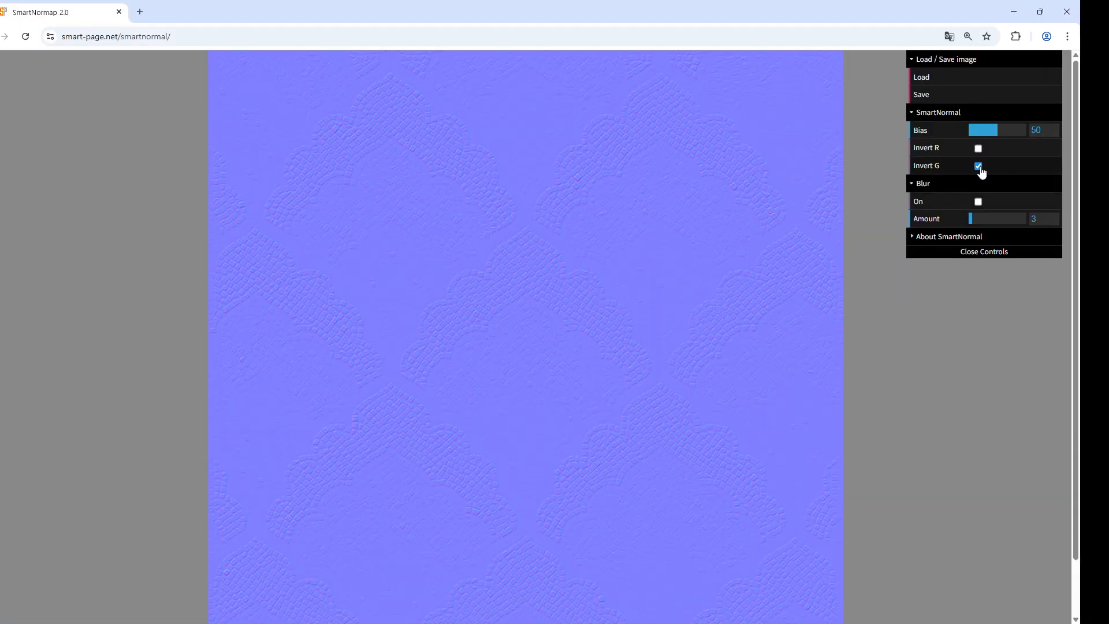
pyautogui.click(979, 166)
# Return to the Enscape render and SketchUp, closing the shared folder and the material editor.
pyautogui.click(1014, 12)
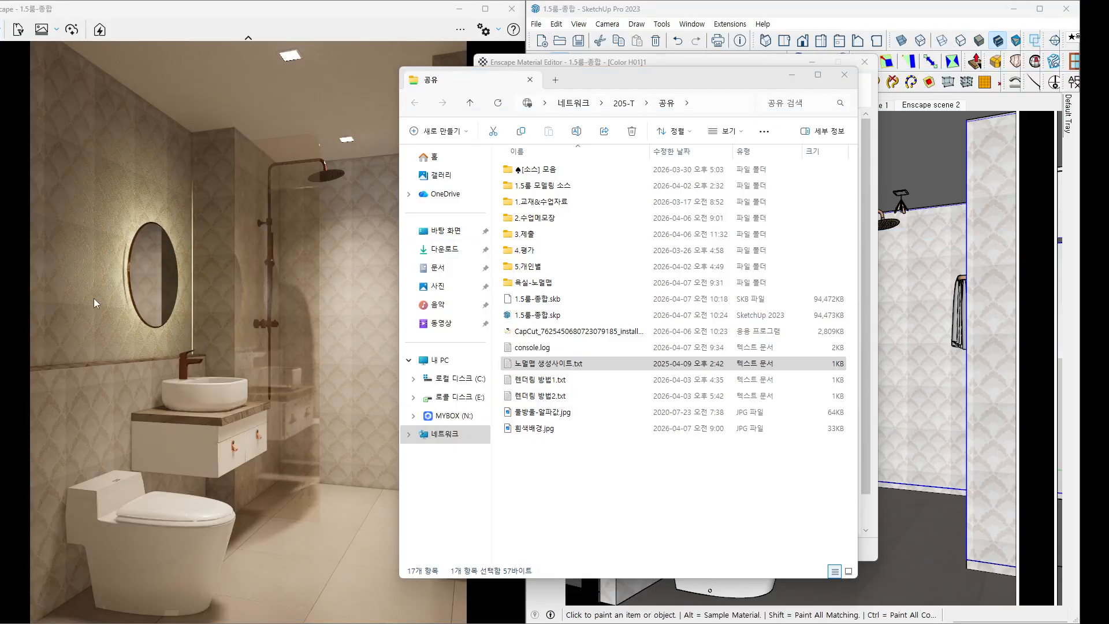
pyautogui.click(844, 75)
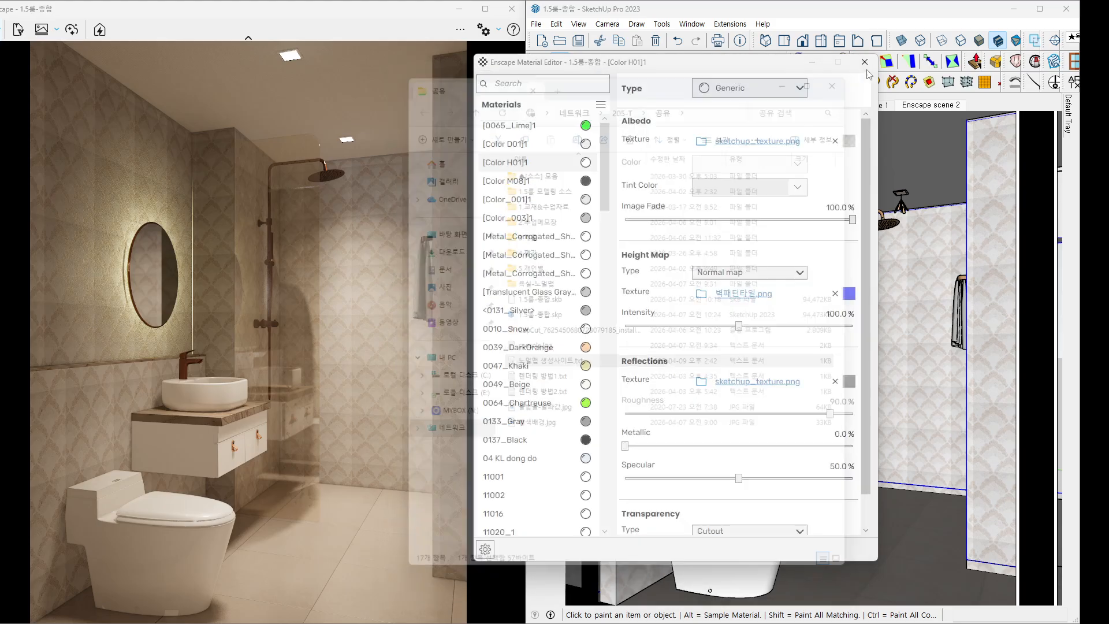
pyautogui.click(865, 62)
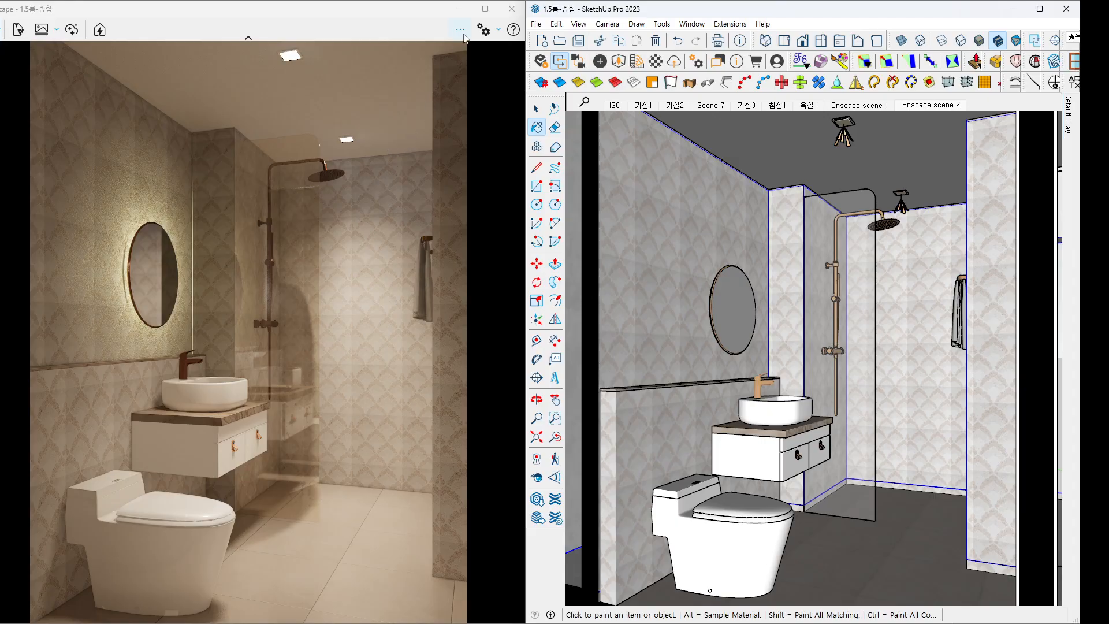
# Set the camera exposure to 46% in the Enscape visual settings and close them.
pyautogui.click(498, 30)
pyautogui.click(507, 53)
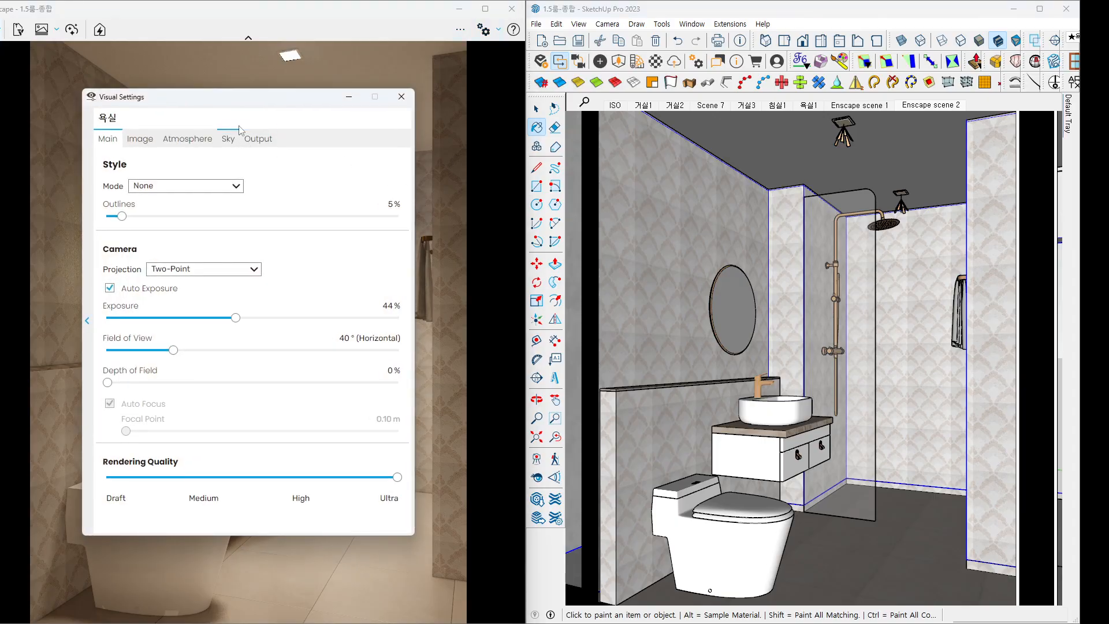
pyautogui.moveTo(250, 108)
pyautogui.mouseDown()
pyautogui.moveTo(414, 99)
pyautogui.moveTo(680, 40)
pyautogui.mouseUp()
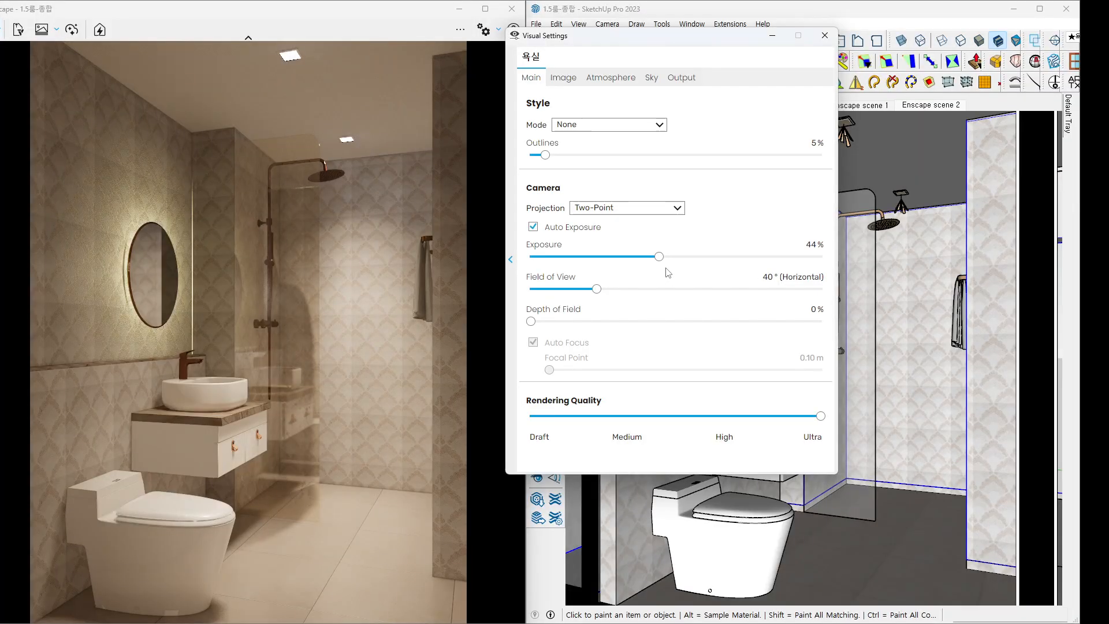
pyautogui.moveTo(660, 257); pyautogui.dragTo(666, 263)
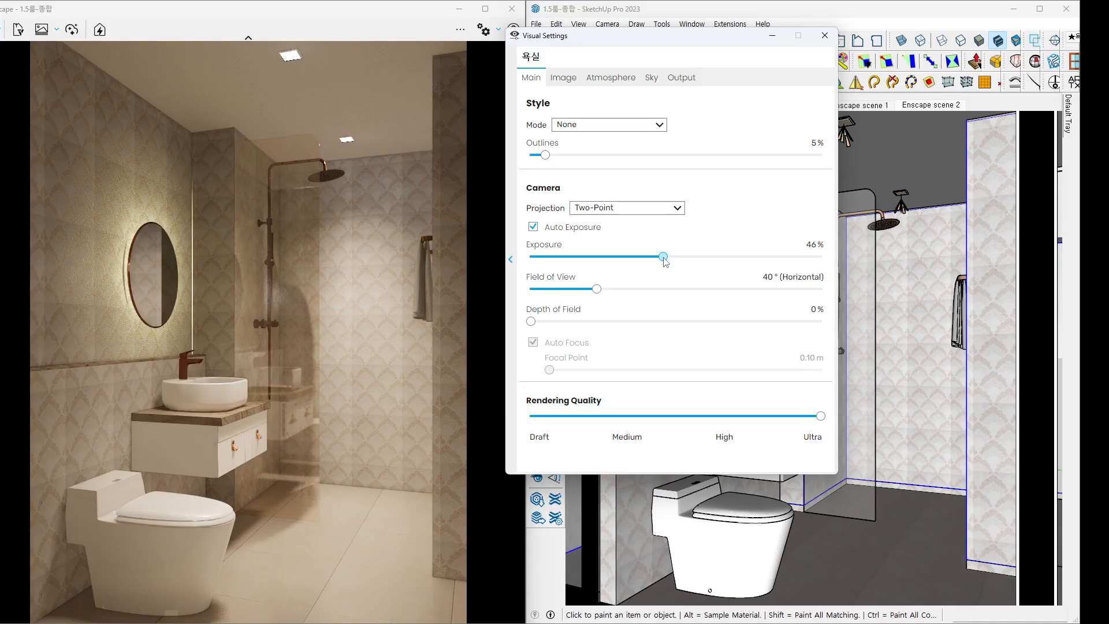
pyautogui.click(825, 36)
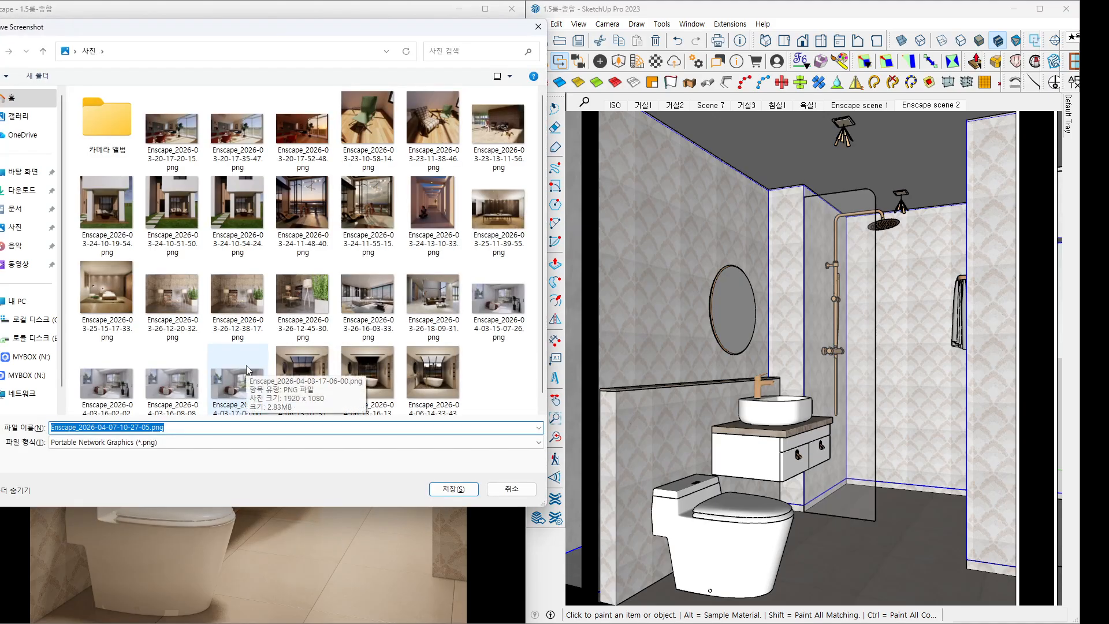
pyautogui.press('Return')
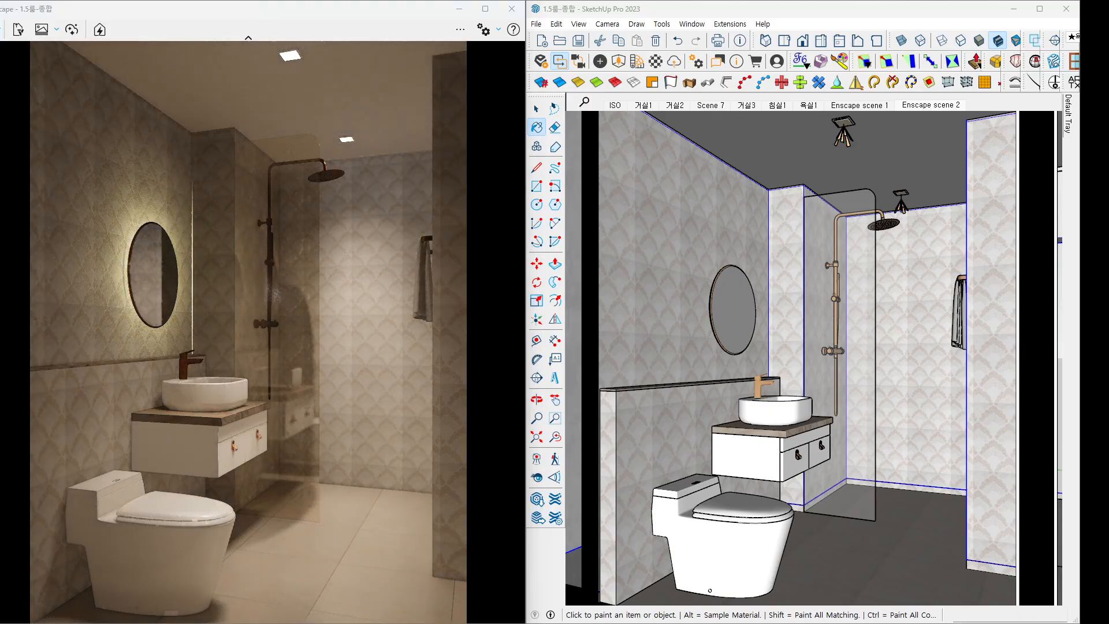
pyautogui.press('super+e')
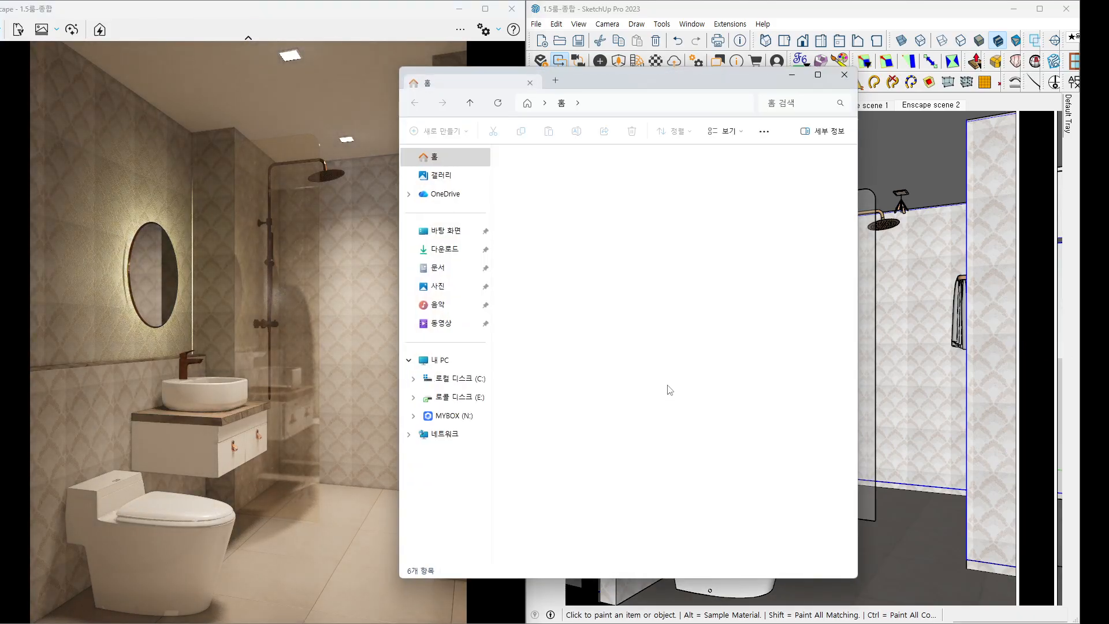
pyautogui.click(436, 288)
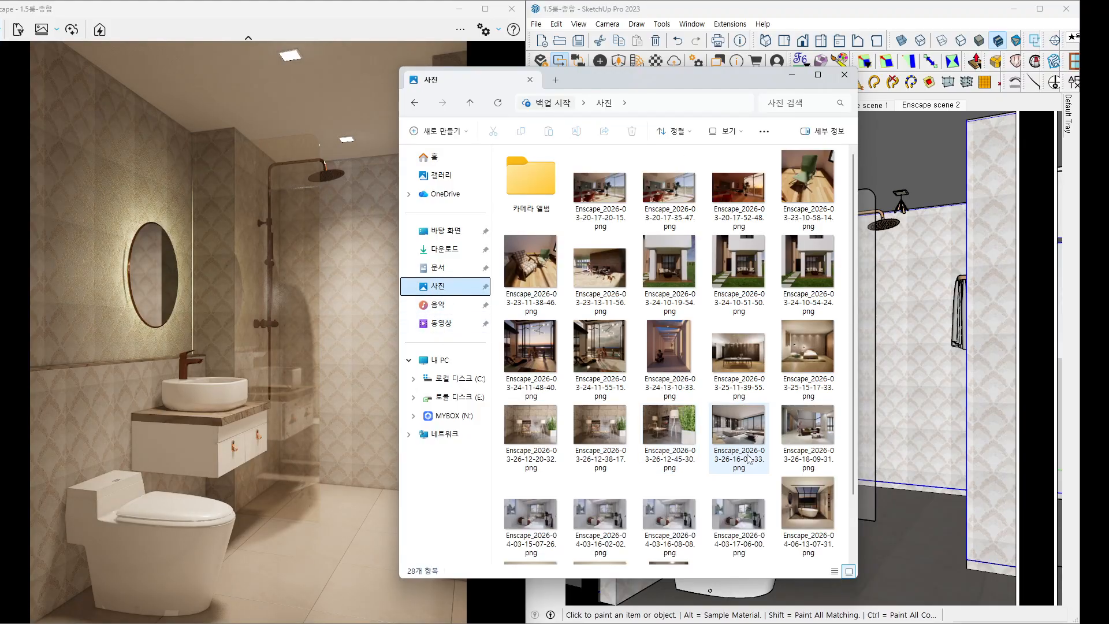
pyautogui.scroll(-5, 682, 434)
pyautogui.doubleClick(683, 518)
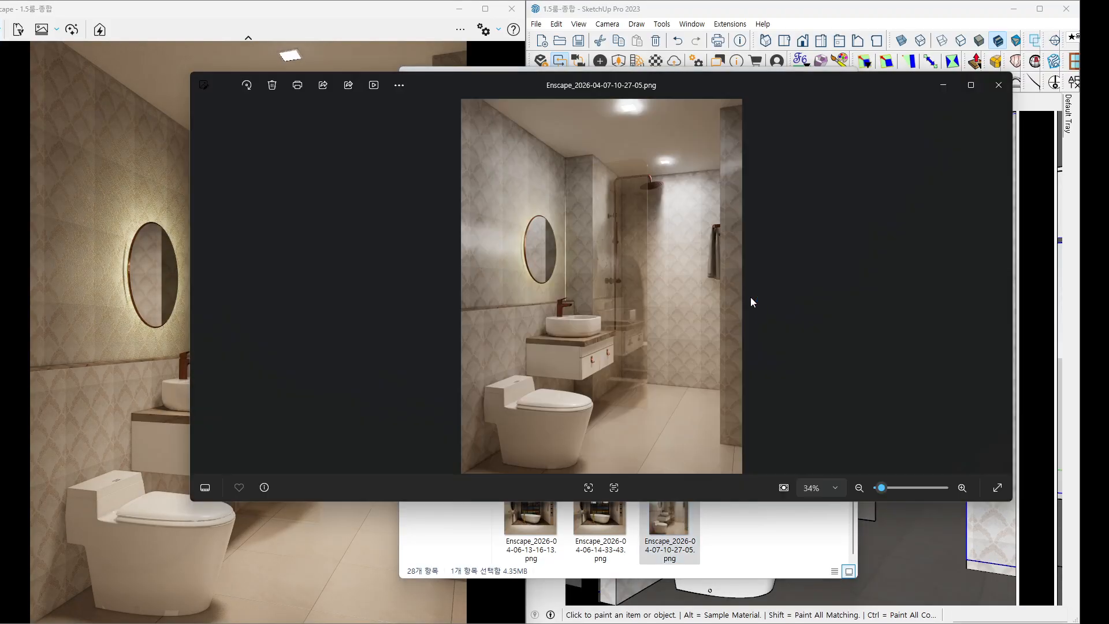
pyautogui.doubleClick(712, 78)
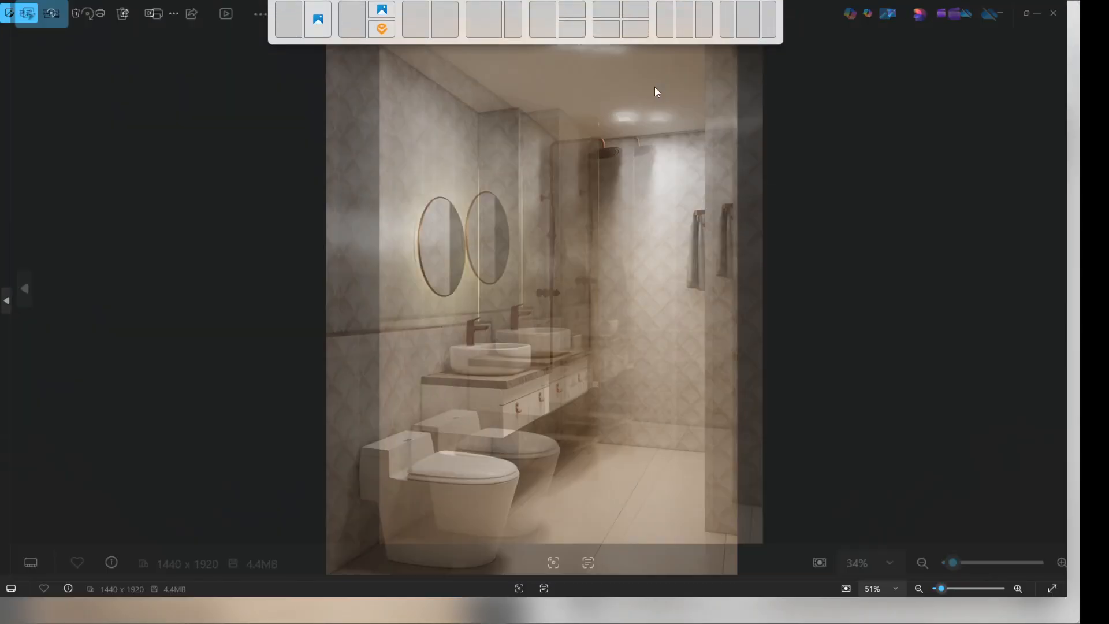
# Examine the saved render's wall tiles, lit mirror, shower glass and vanity up close.
pyautogui.scroll(5, 317, 248)
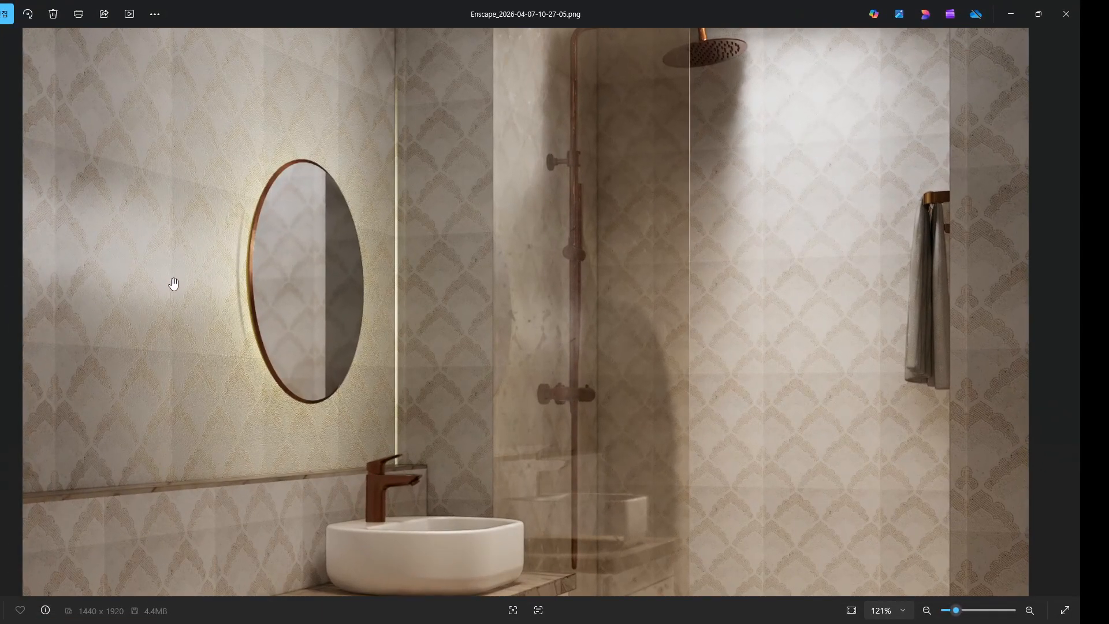
pyautogui.moveTo(174, 285); pyautogui.dragTo(270, 317)
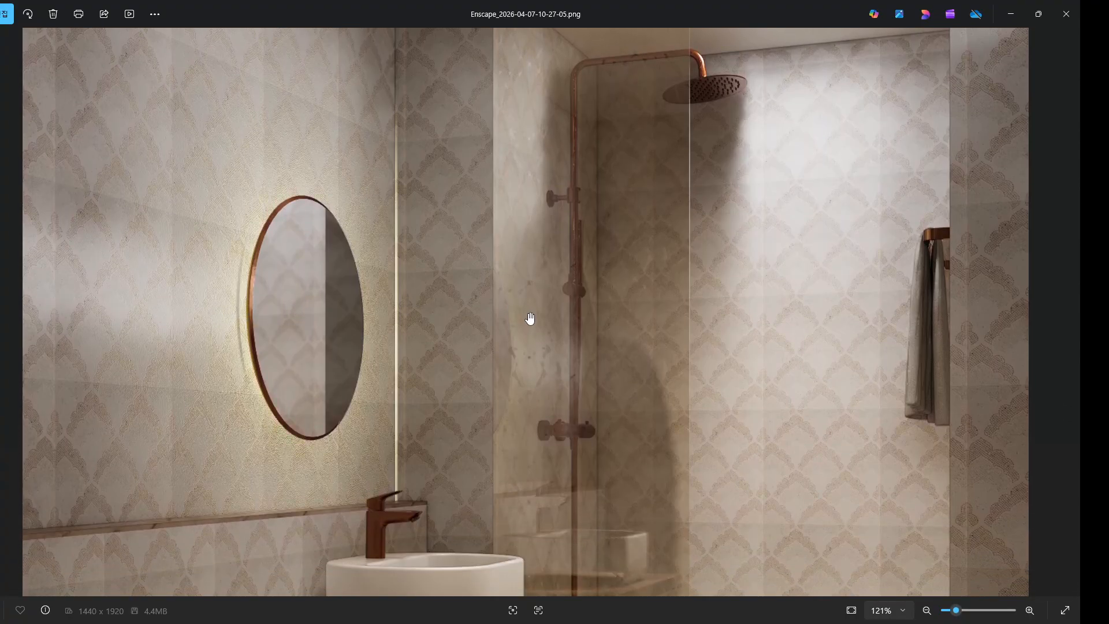
pyautogui.scroll(2, 458, 220)
pyautogui.moveTo(445, 156); pyautogui.dragTo(345, 244)
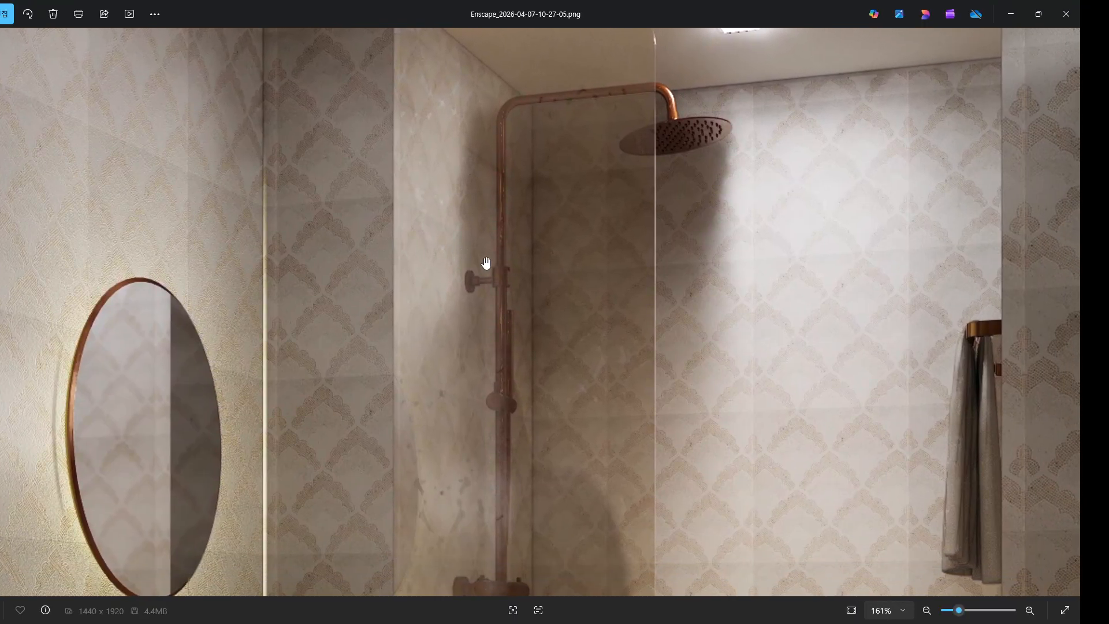
pyautogui.scroll(-4, 486, 263)
pyautogui.scroll(-3, 314, 335)
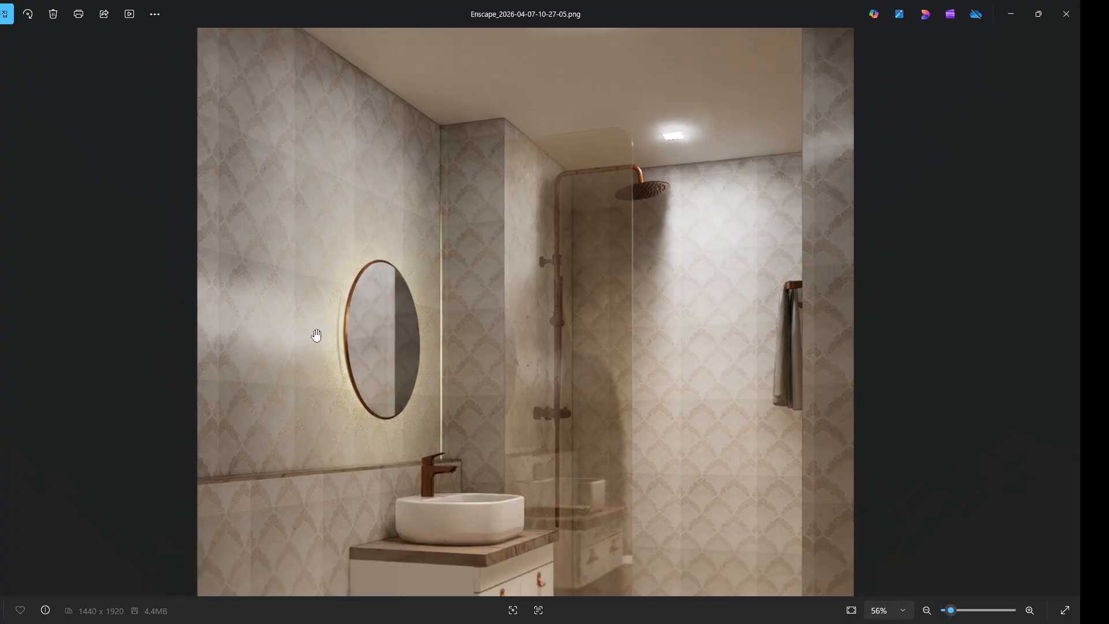
pyautogui.moveTo(381, 440); pyautogui.dragTo(393, 295)
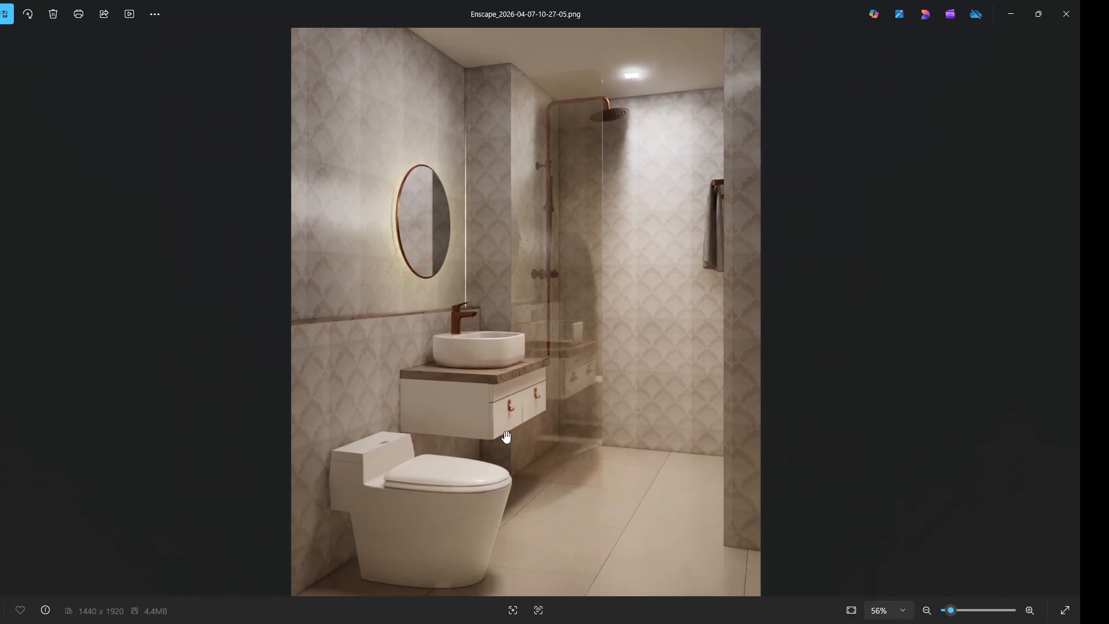
pyautogui.scroll(3, 684, 519)
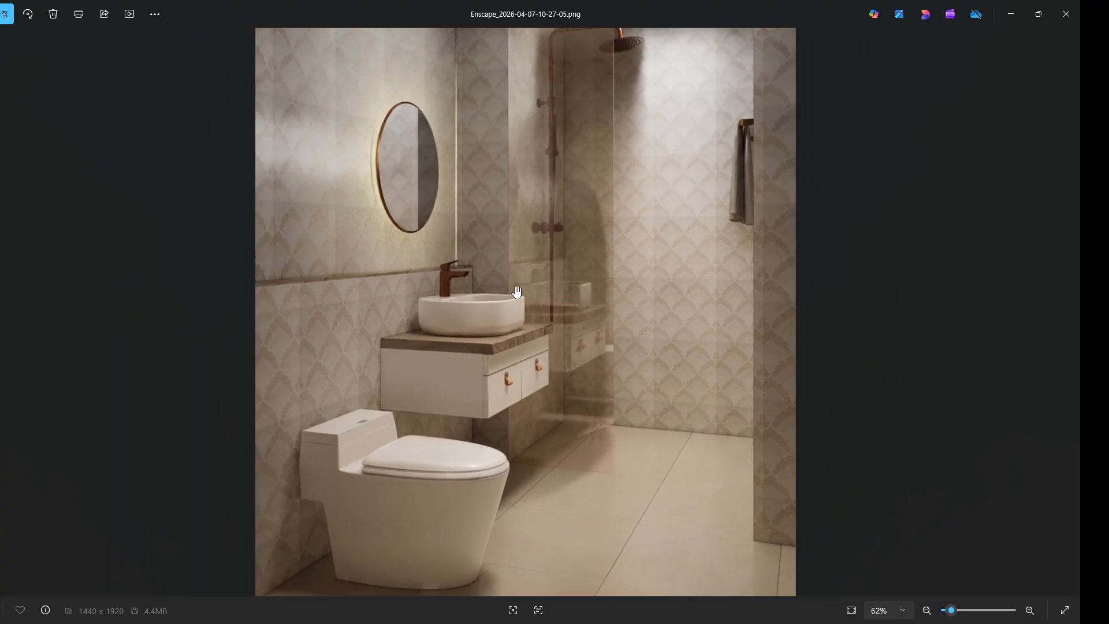
# Inspect the saved render's shower fittings, glass reflections, basin and wooden countertop at several magnifications.
pyautogui.scroll(5, 237, 238)
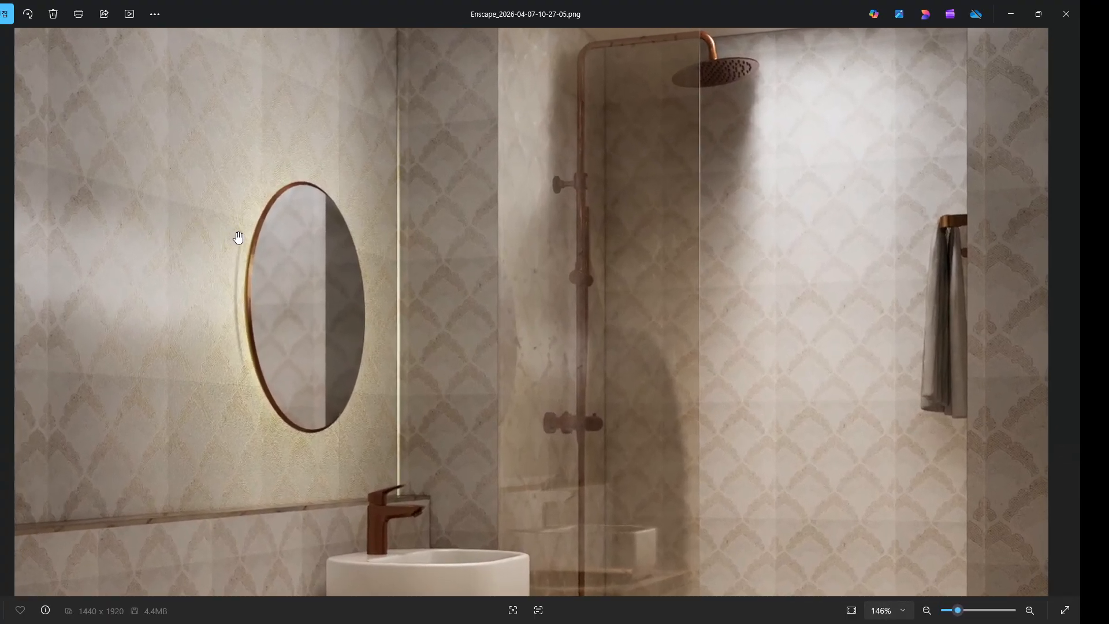
pyautogui.moveTo(240, 250); pyautogui.dragTo(349, 315)
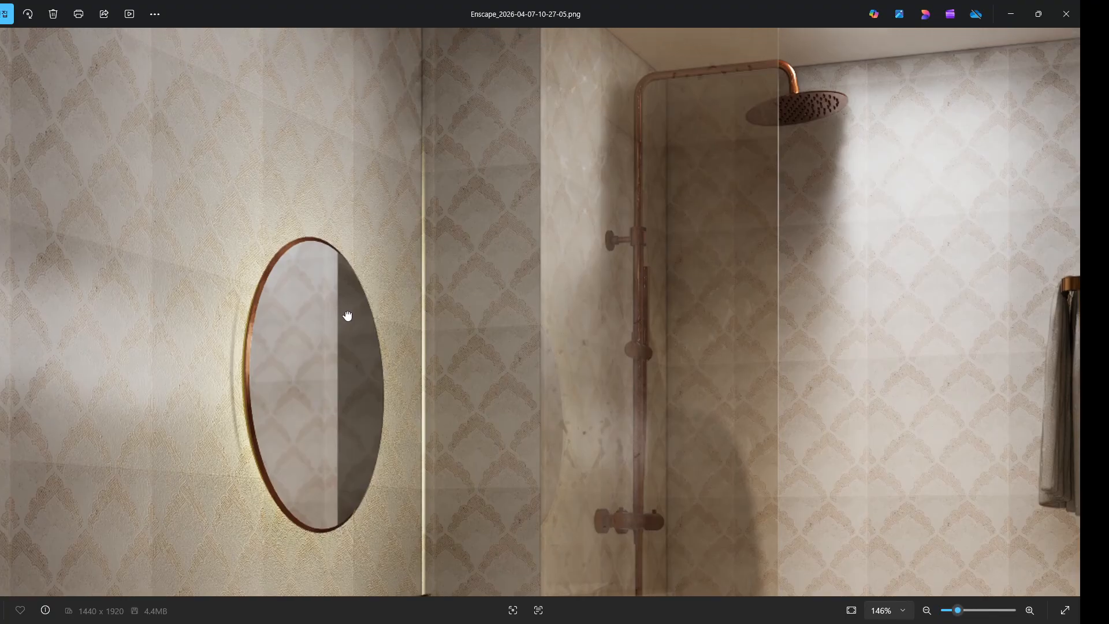
pyautogui.moveTo(433, 300); pyautogui.dragTo(303, 253)
pyautogui.moveTo(475, 390); pyautogui.dragTo(421, 220)
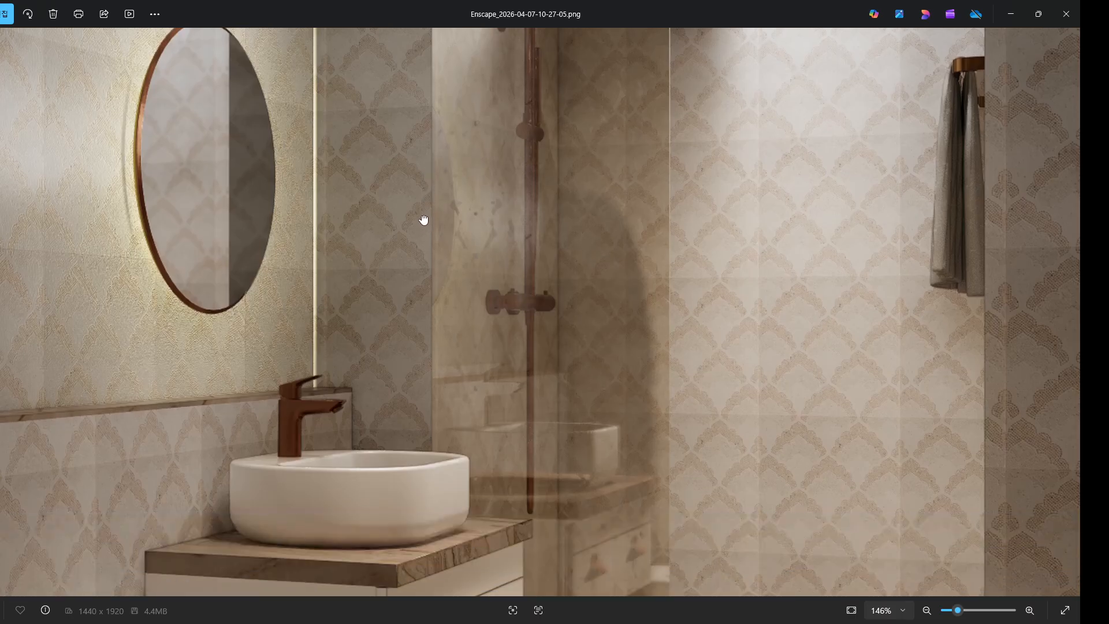
pyautogui.scroll(4, 554, 181)
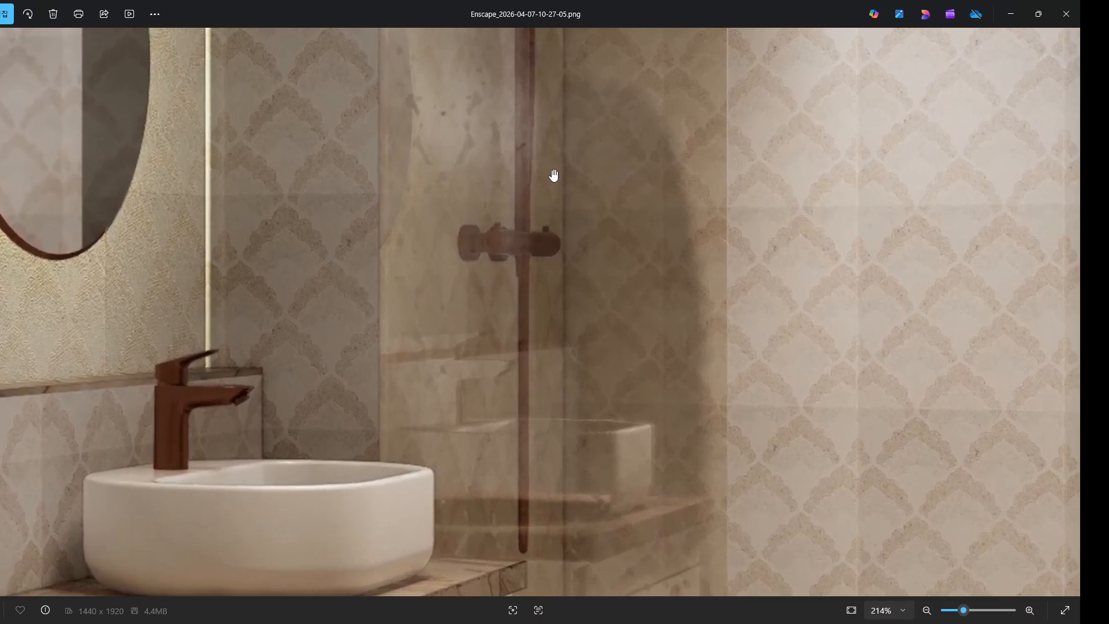
pyautogui.scroll(-5, 552, 201)
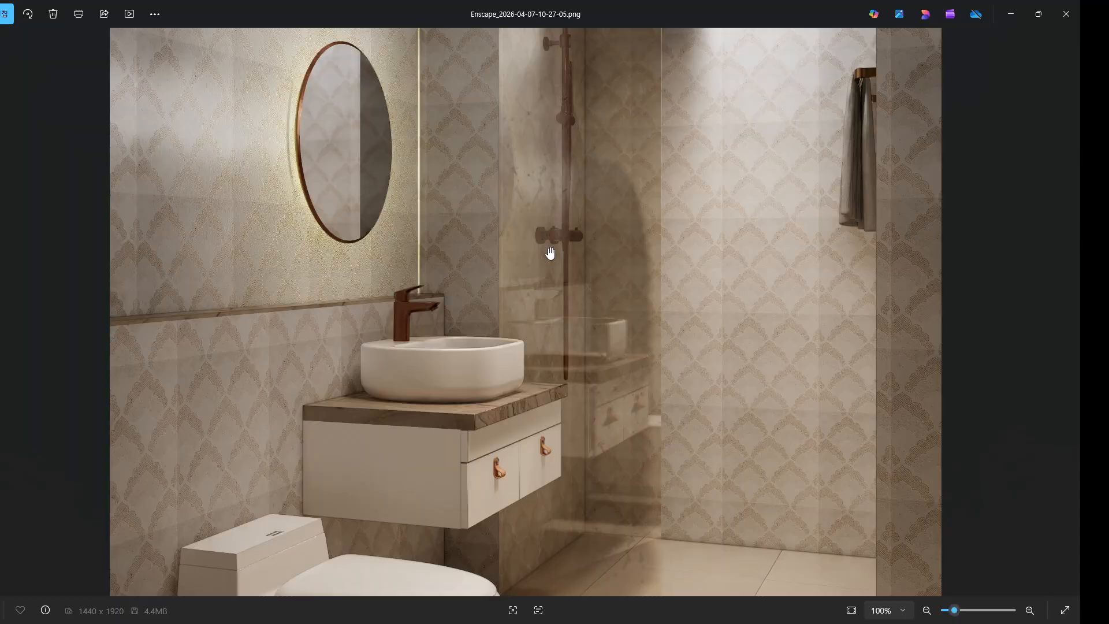
pyautogui.scroll(2, 625, 441)
pyautogui.moveTo(622, 508); pyautogui.dragTo(595, 454)
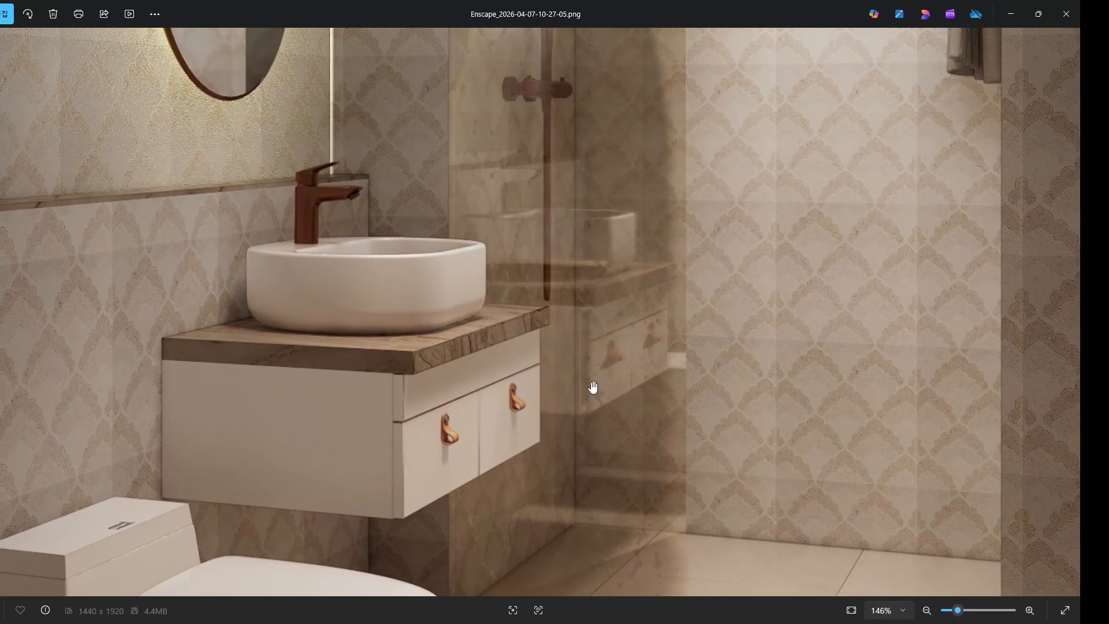
pyautogui.scroll(-4, 593, 387)
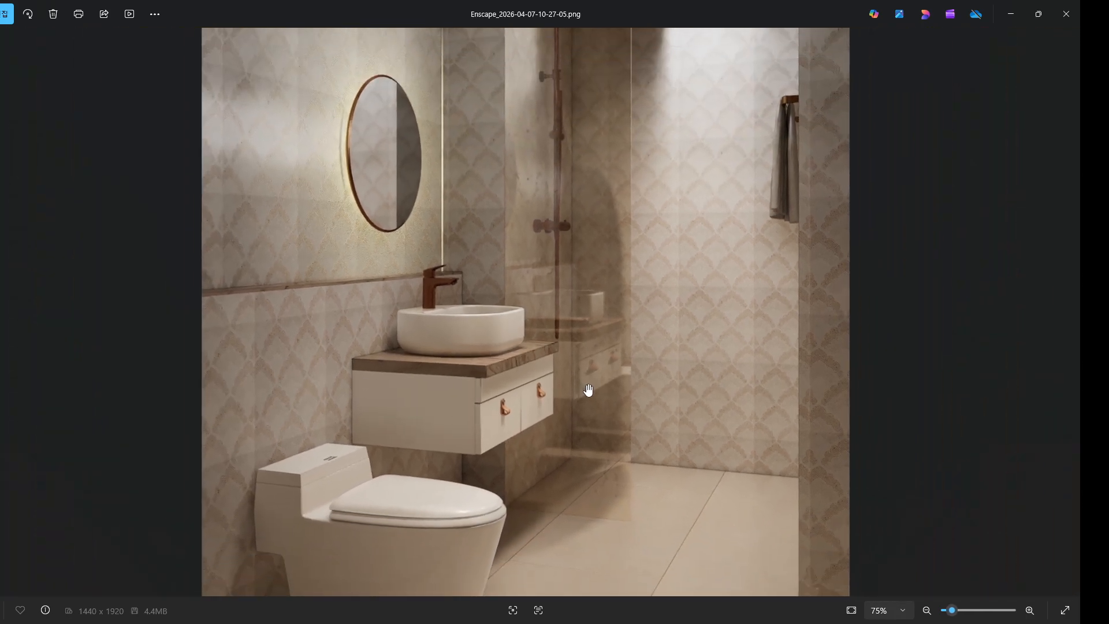
# Inspect the two ceiling lights and the glow around them in the saved render.
pyautogui.moveTo(616, 338); pyautogui.dragTo(616, 527)
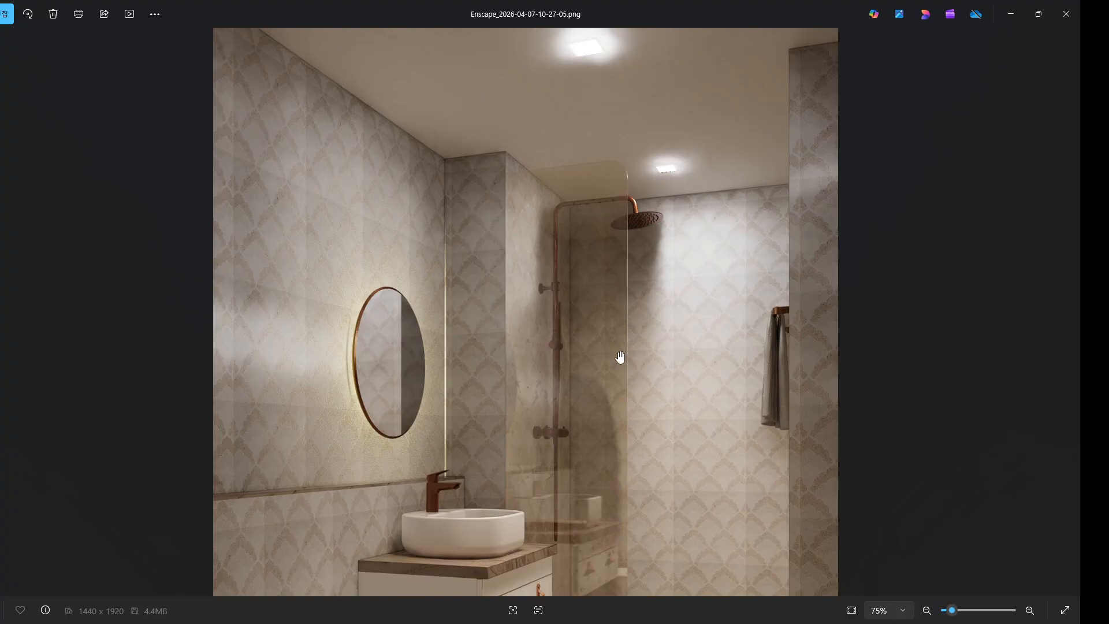
pyautogui.scroll(3, 597, 51)
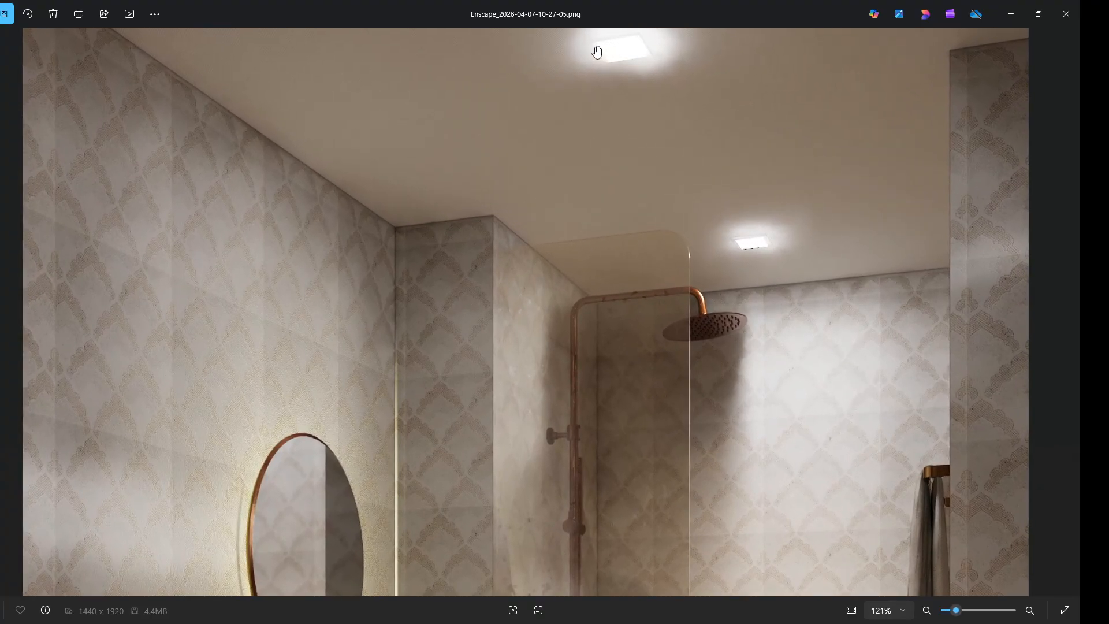
pyautogui.scroll(-4, 596, 51)
pyautogui.scroll(2, 606, 63)
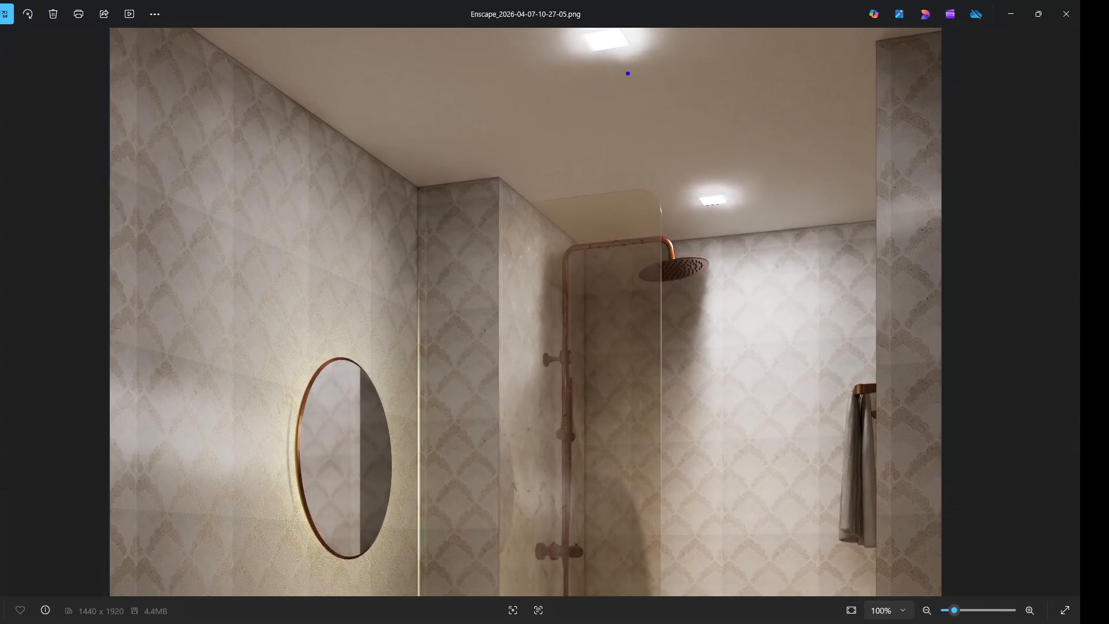
pyautogui.moveTo(628, 73)
pyautogui.mouseDown()
pyautogui.moveTo(600, 27)
pyautogui.moveTo(629, 104)
pyautogui.mouseUp()
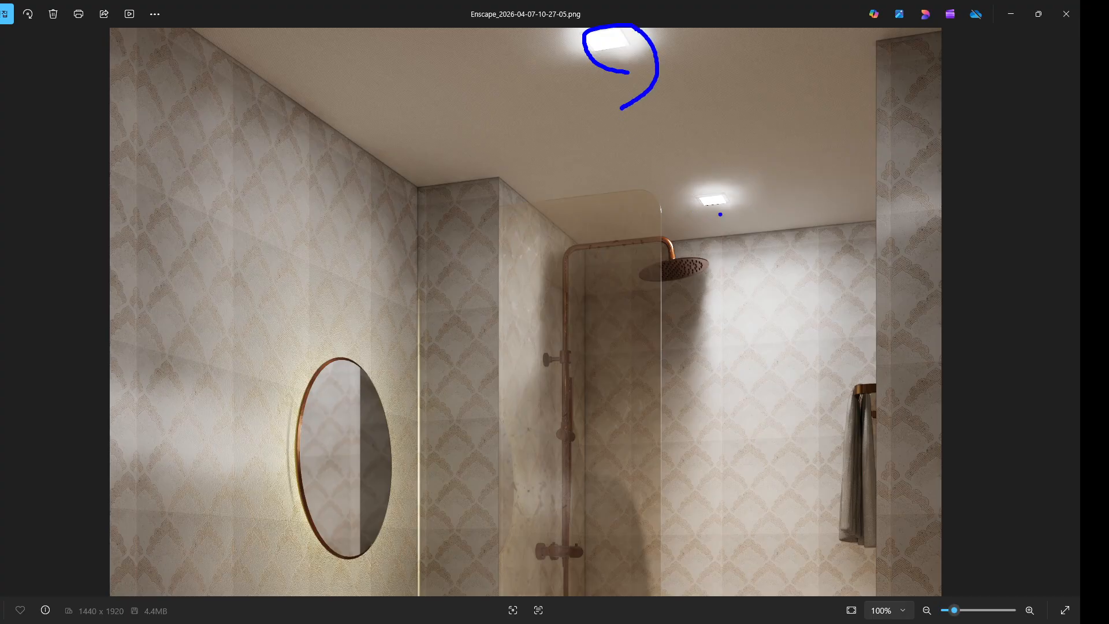
pyautogui.moveTo(726, 216)
pyautogui.mouseDown()
pyautogui.moveTo(684, 211)
pyautogui.moveTo(729, 201)
pyautogui.mouseUp()
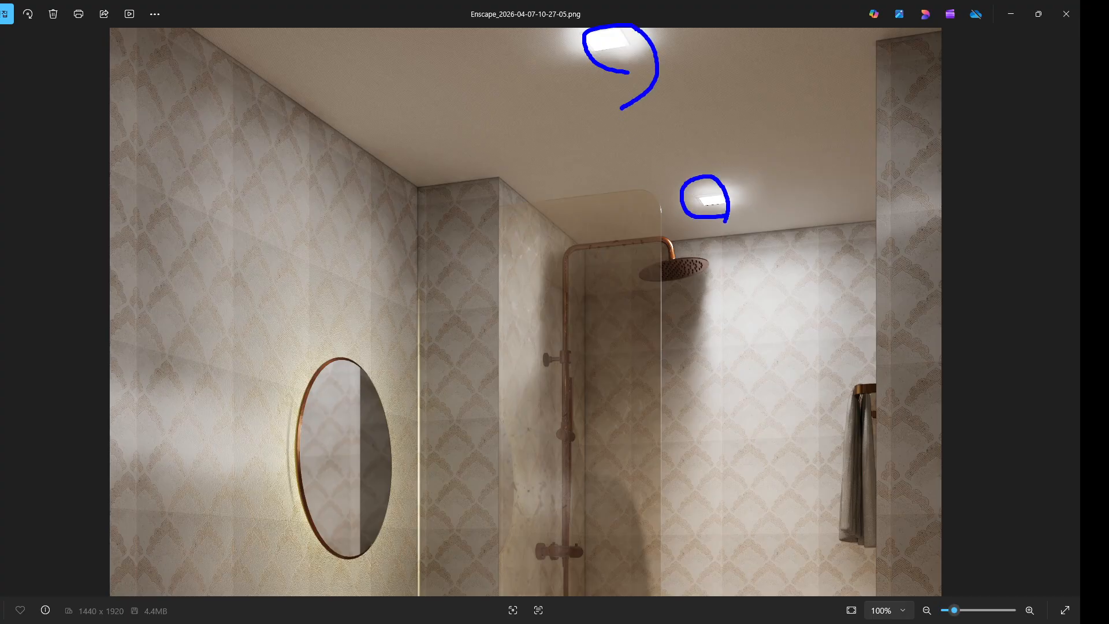
pyautogui.press('Escape')
# Return to SketchUp and move both spotlights under the ceiling fixtures about 43 mm straight down.
pyautogui.moveTo(704, 10)
pyautogui.mouseDown()
pyautogui.moveTo(1108, 250)
pyautogui.moveTo(1108, 231)
pyautogui.mouseUp()
pyautogui.moveTo(716, 83); pyautogui.dragTo(1108, 156)
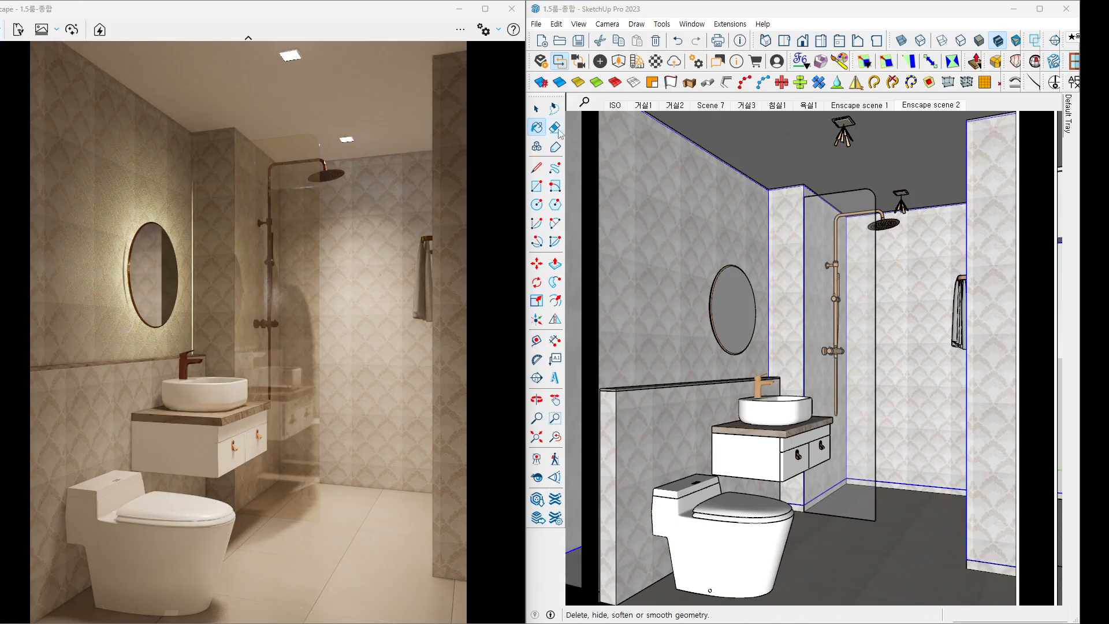
pyautogui.press('space')
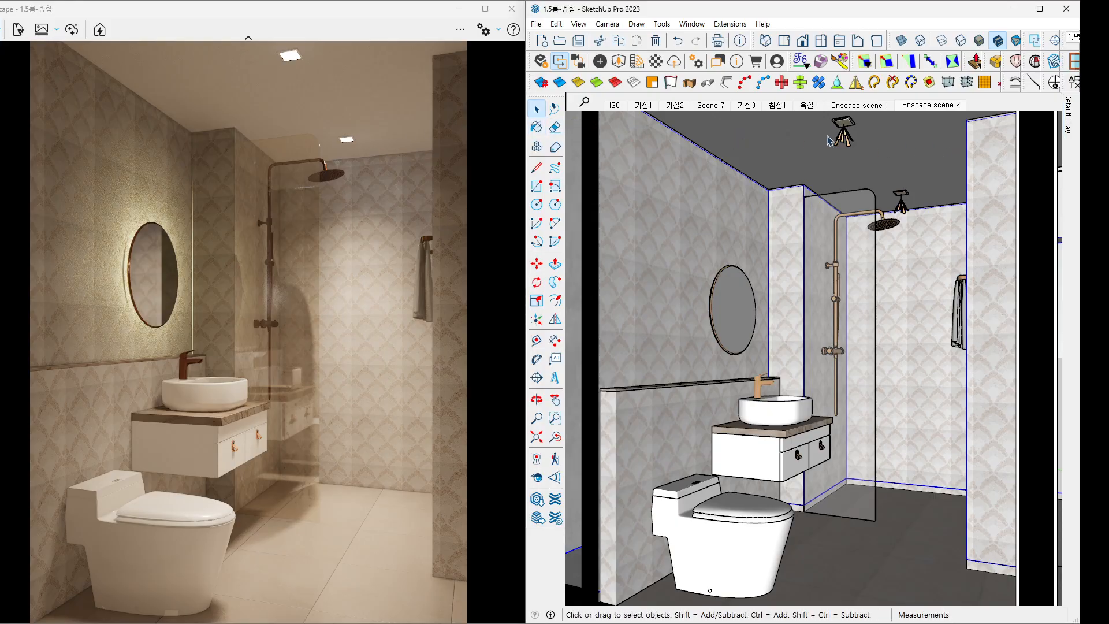
pyautogui.scroll(3, 853, 139)
pyautogui.moveTo(857, 145); pyautogui.dragTo(823, 174, button='middle')
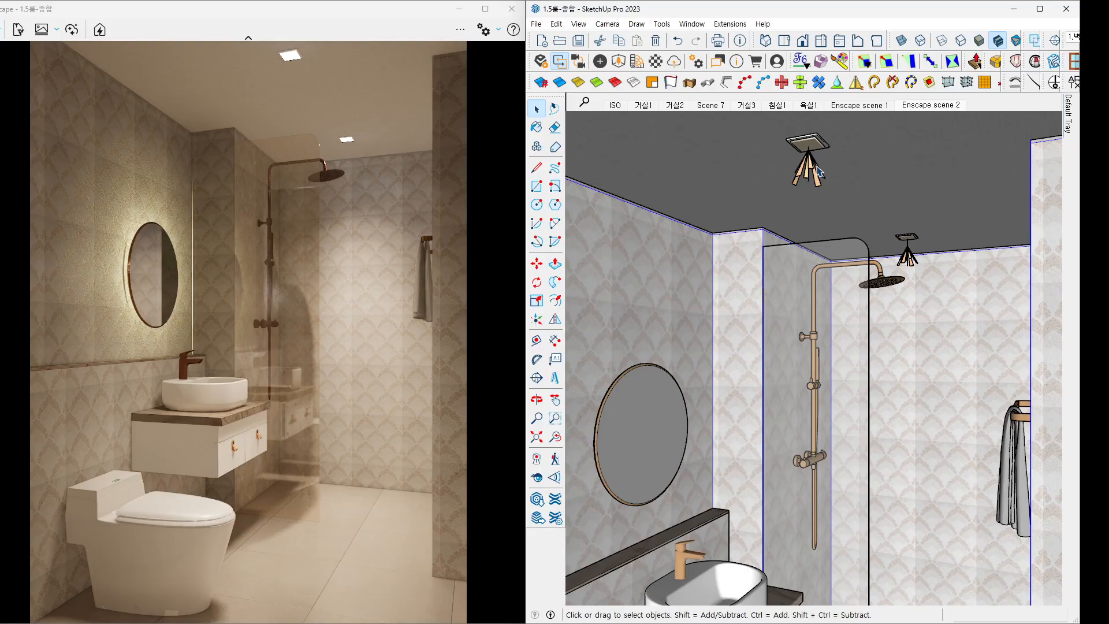
pyautogui.click(821, 173)
pyautogui.keyDown('ctrl'); pyautogui.click(912, 260); pyautogui.keyUp('ctrl')
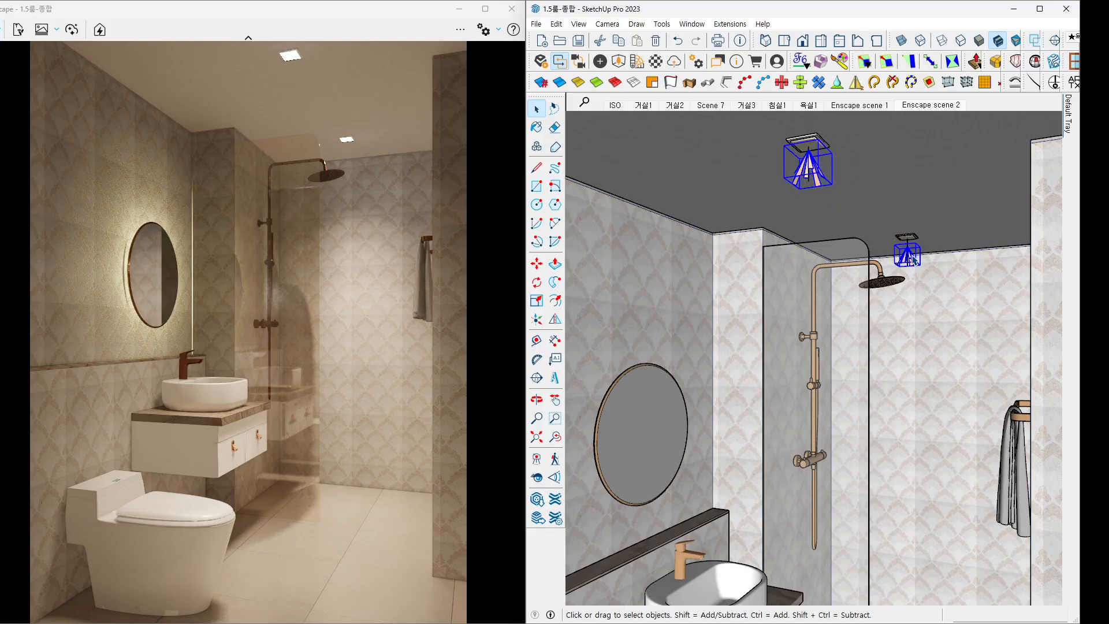
pyautogui.press('m')
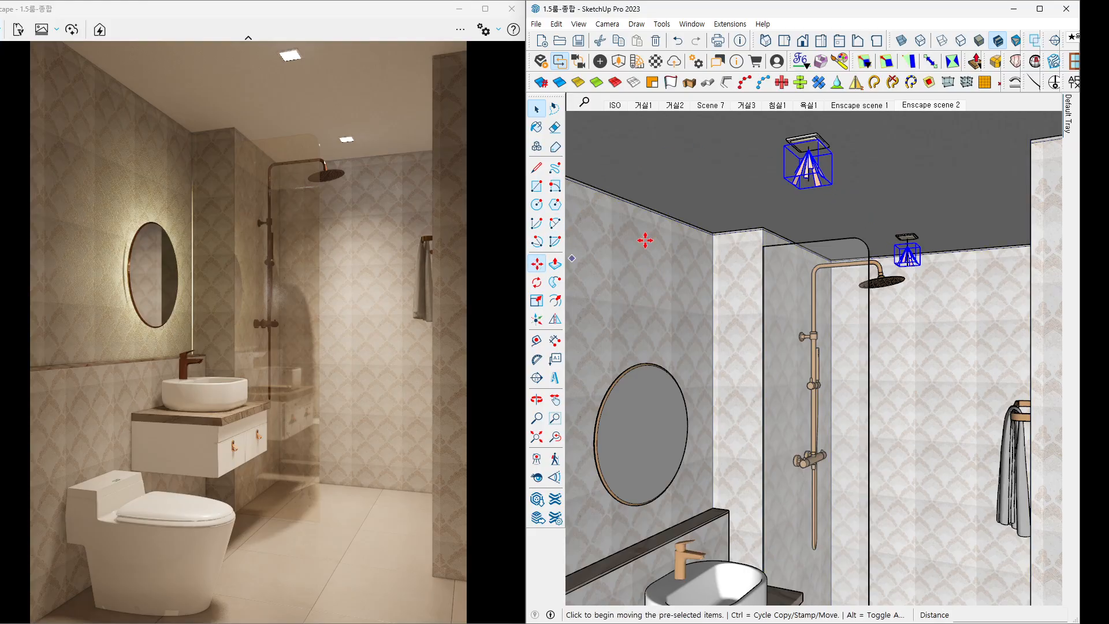
pyautogui.click(799, 154)
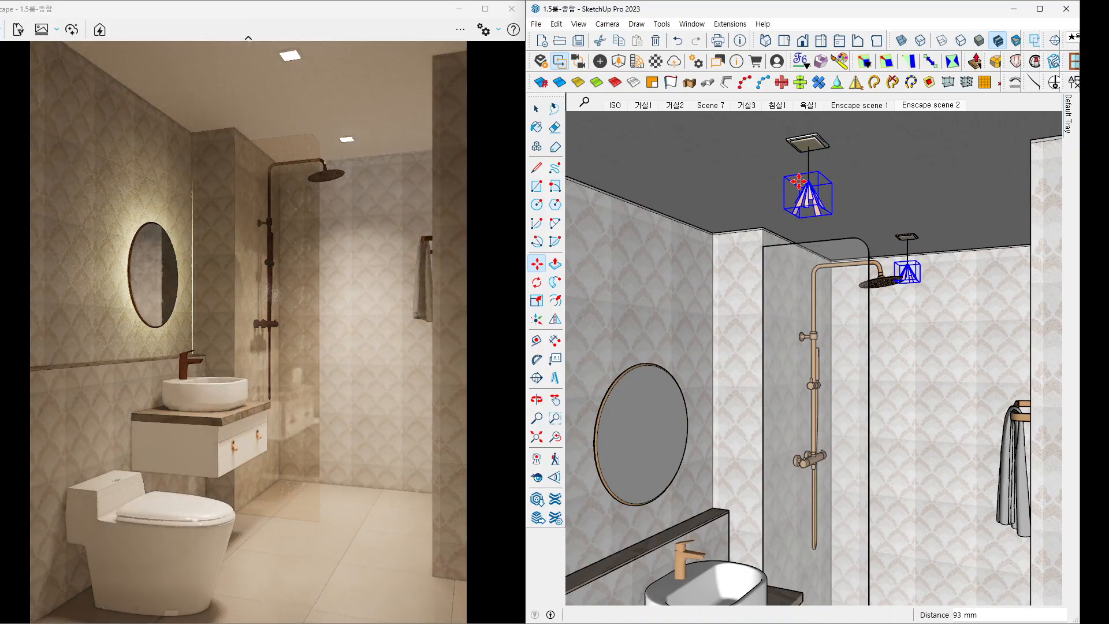
pyautogui.click(803, 167)
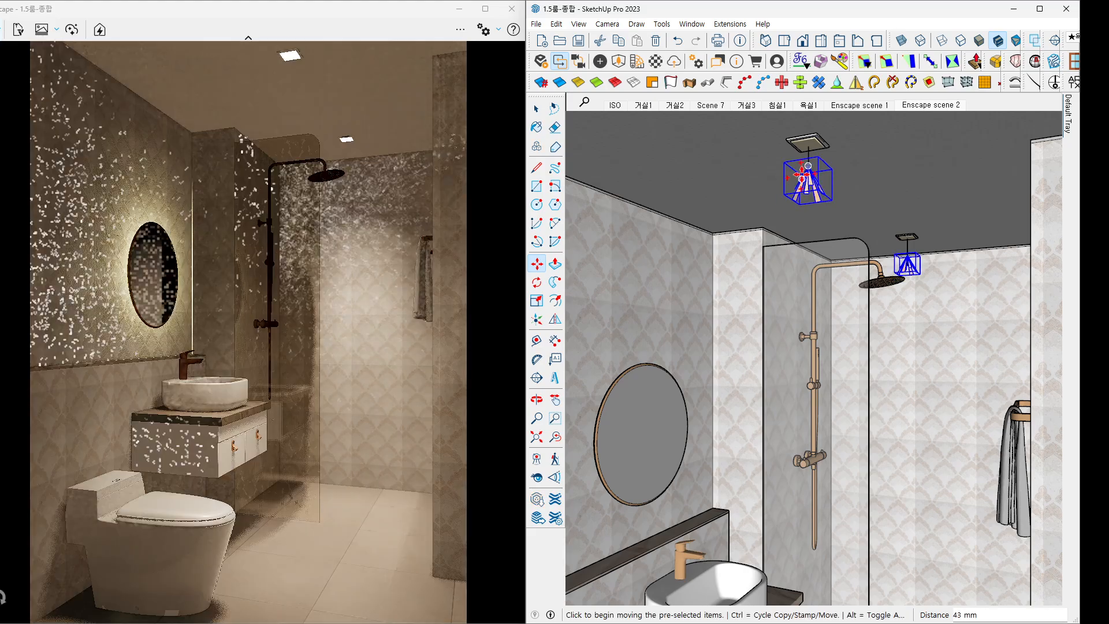
pyautogui.press('space')
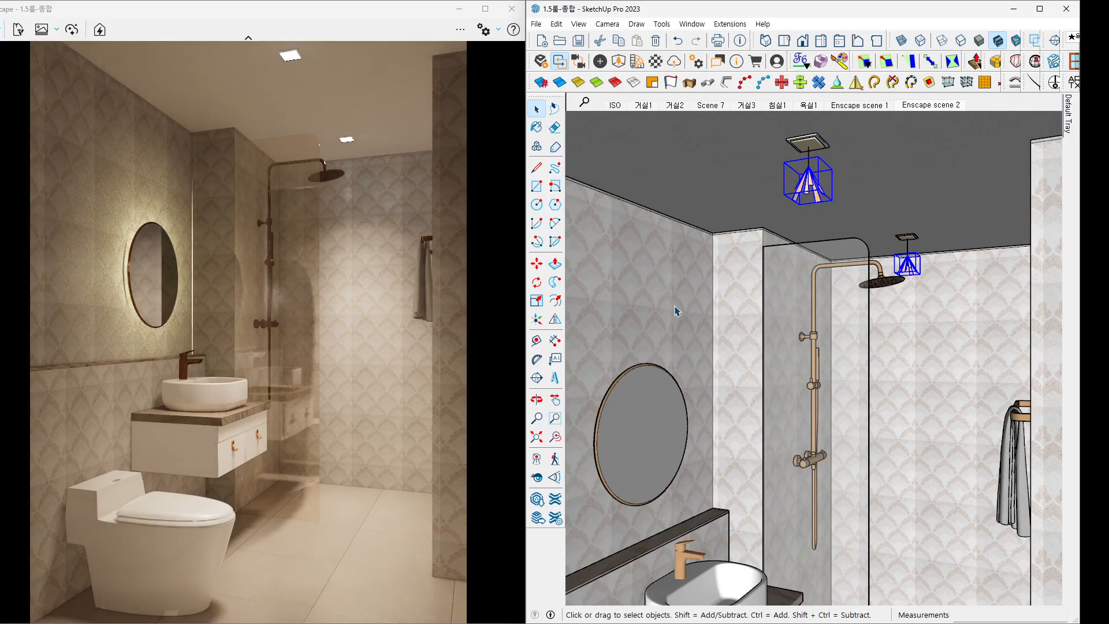
# Switch to the photo viewer and check the bright reflection on the wall beside the mirror.
pyautogui.moveTo(548, 49); pyautogui.dragTo(520, 2)
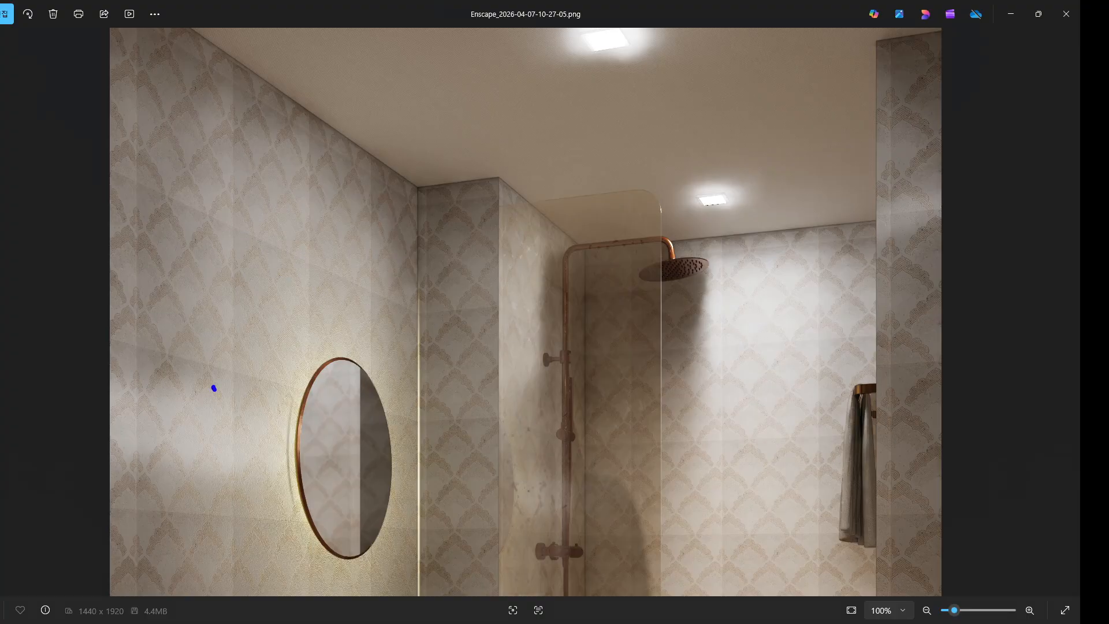
pyautogui.moveTo(214, 388)
pyautogui.mouseDown()
pyautogui.moveTo(182, 364)
pyautogui.moveTo(149, 382)
pyautogui.moveTo(168, 397)
pyautogui.moveTo(199, 366)
pyautogui.mouseUp()
pyautogui.press('Escape')
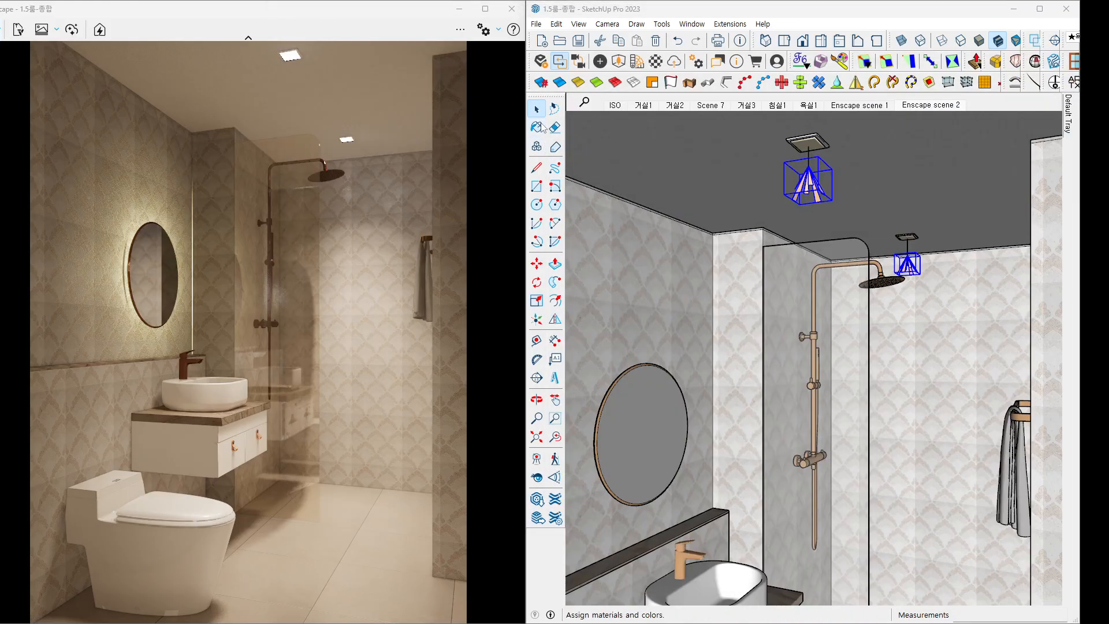
# Return to SketchUp and open the wall tile material [Color H01]1 in the Enscape Material Editor, keeping the shower wall in view.
pyautogui.click(672, 354)
pyautogui.moveTo(672, 354)
pyautogui.mouseDown(button='middle')
pyautogui.moveTo(664, 332)
pyautogui.moveTo(674, 349)
pyautogui.mouseUp(button='middle')
pyautogui.hotkey('shift', 'm')
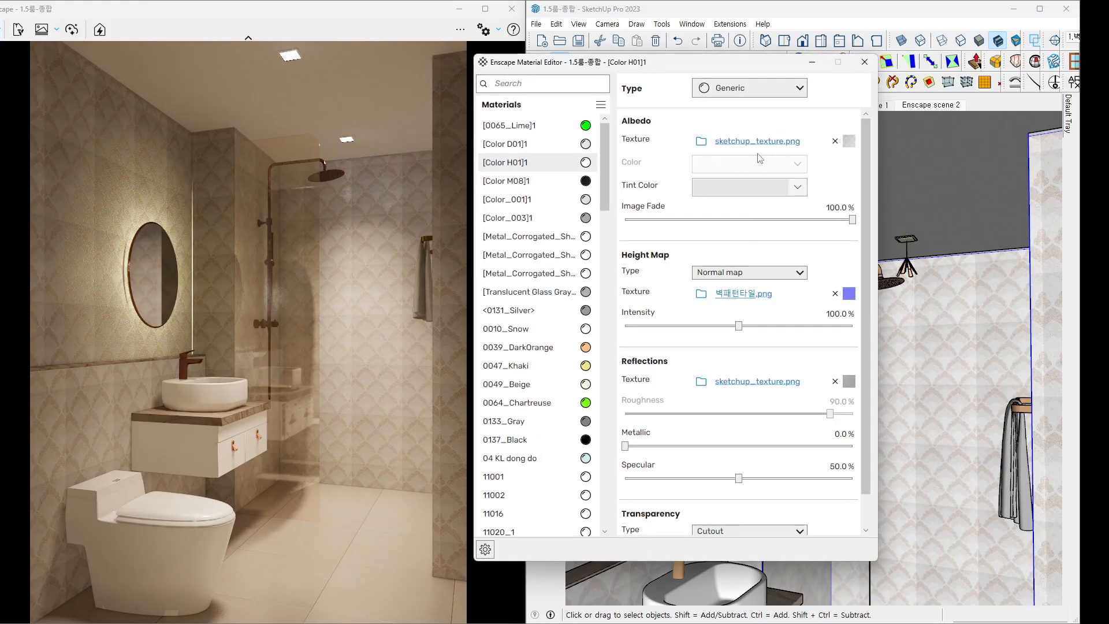
pyautogui.moveTo(744, 67); pyautogui.dragTo(511, 67)
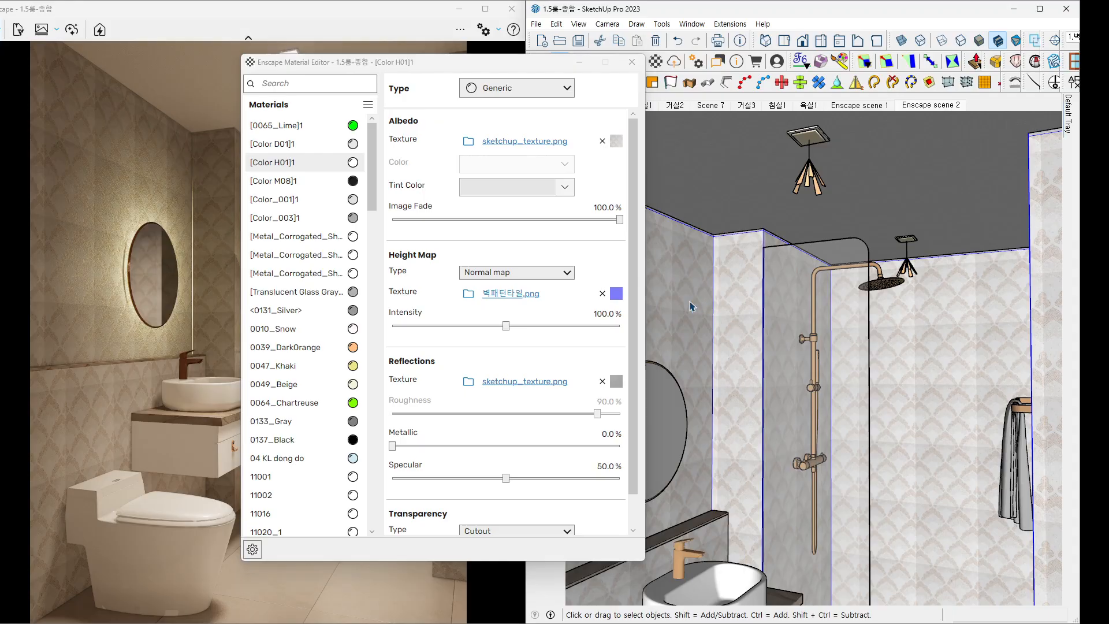
pyautogui.press('b')
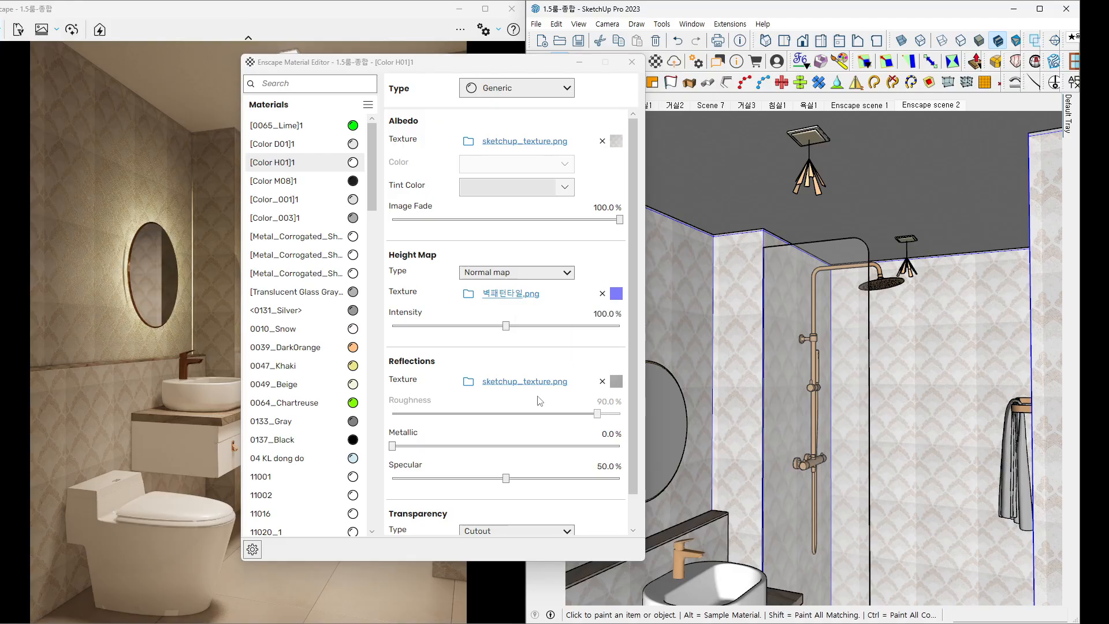
# Turn off inversion of the wall tile's roughness texture, set its brightness to 100%, and uncover the Enscape render.
pyautogui.click(530, 382)
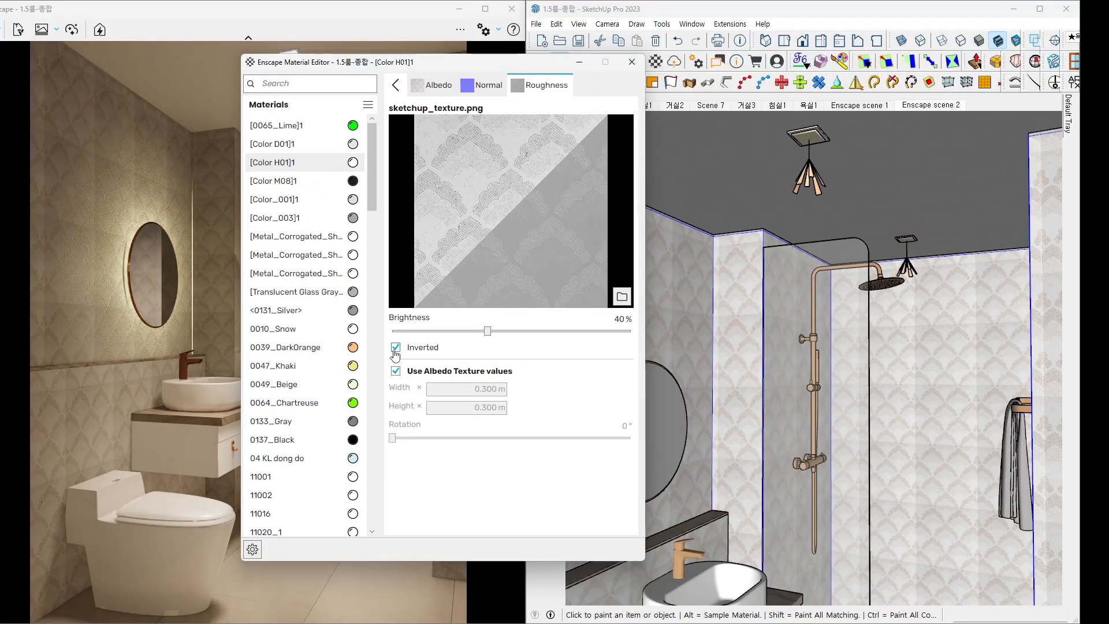
pyautogui.click(395, 347)
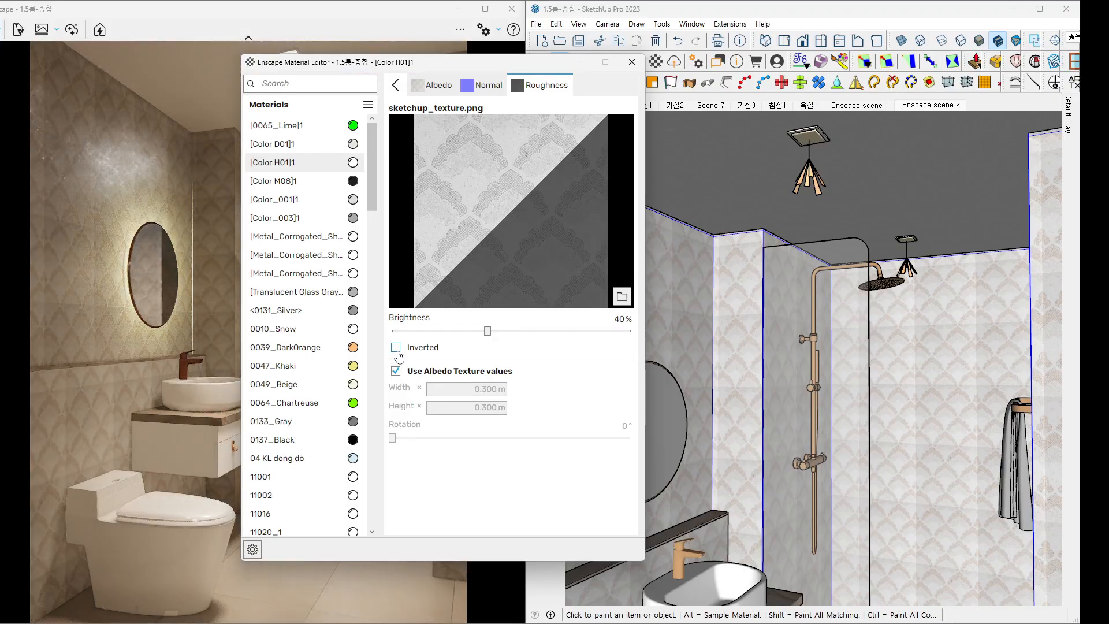
pyautogui.click(396, 347)
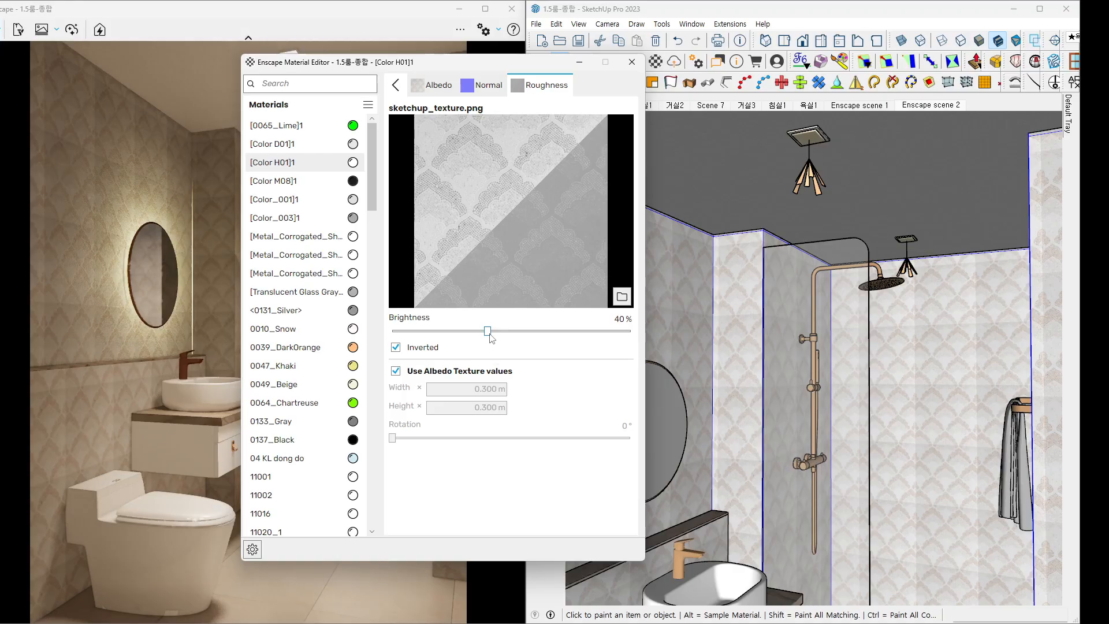
pyautogui.click(396, 347)
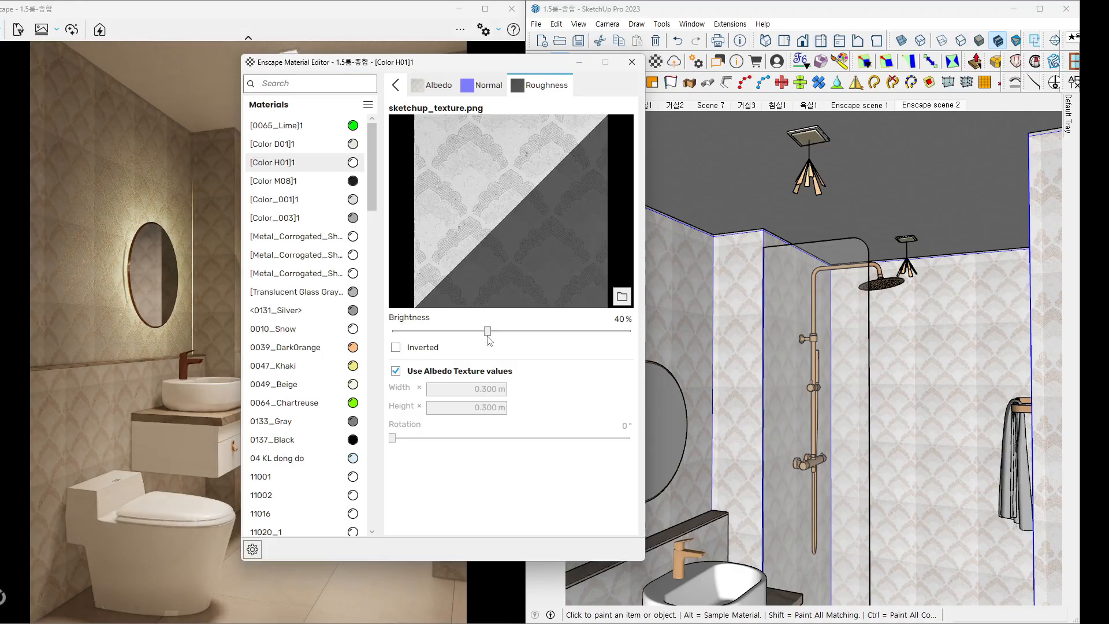
pyautogui.moveTo(487, 331); pyautogui.dragTo(649, 330)
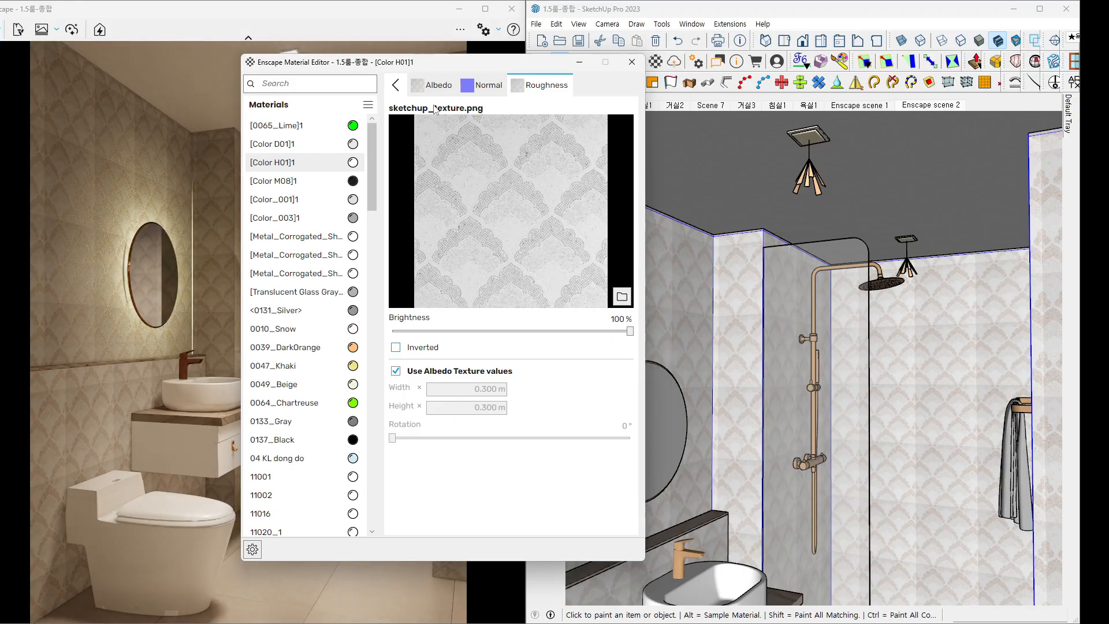
pyautogui.click(396, 84)
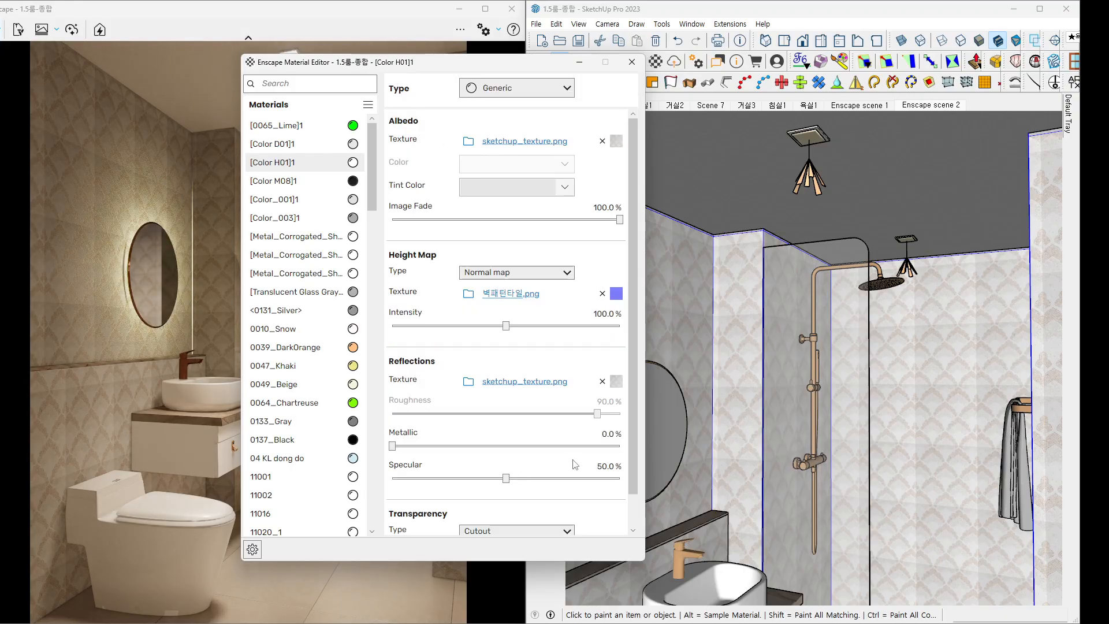
pyautogui.moveTo(478, 67); pyautogui.dragTo(874, 79)
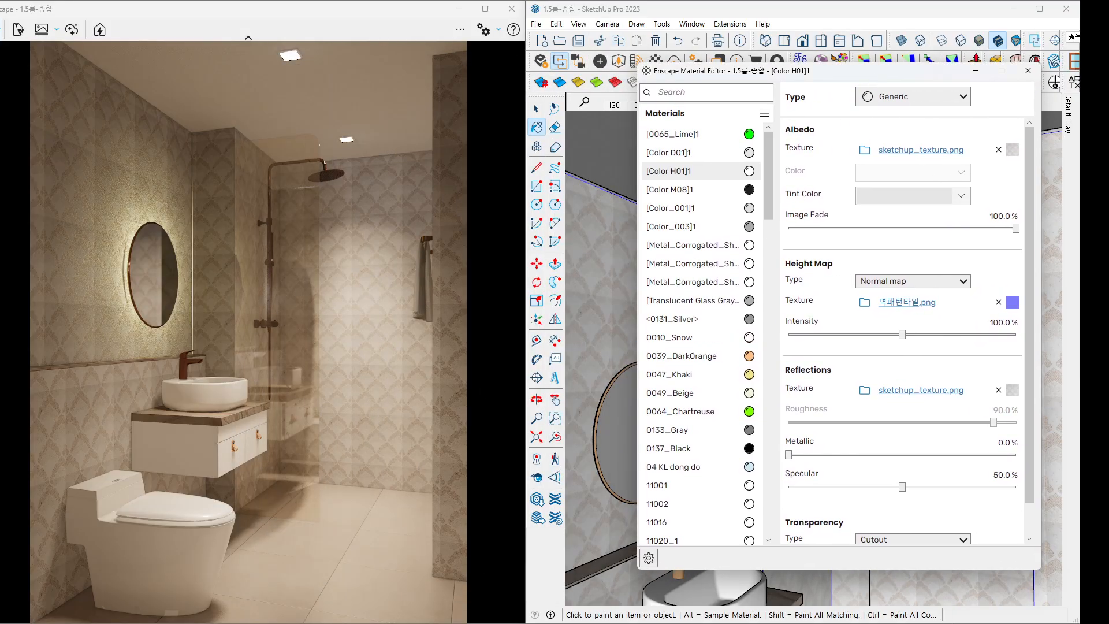
# Review the wall reflections in the saved render up close, and return to the live Enscape render to compare.
pyautogui.moveTo(1107, 245); pyautogui.dragTo(324, 2)
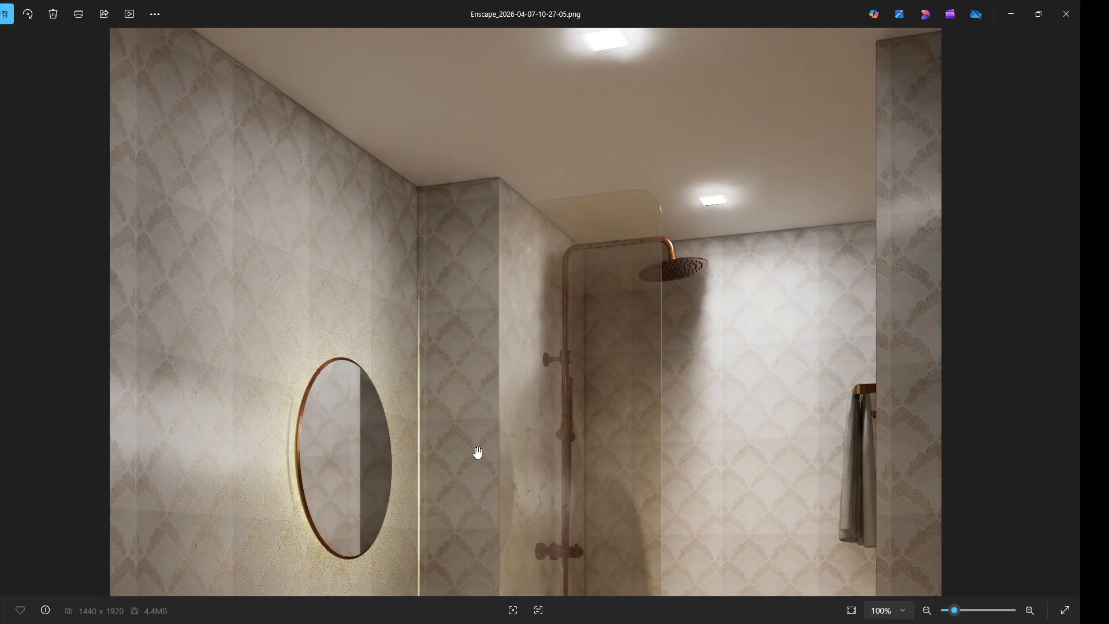
pyautogui.scroll(-3, 477, 452)
pyautogui.scroll(5, 359, 164)
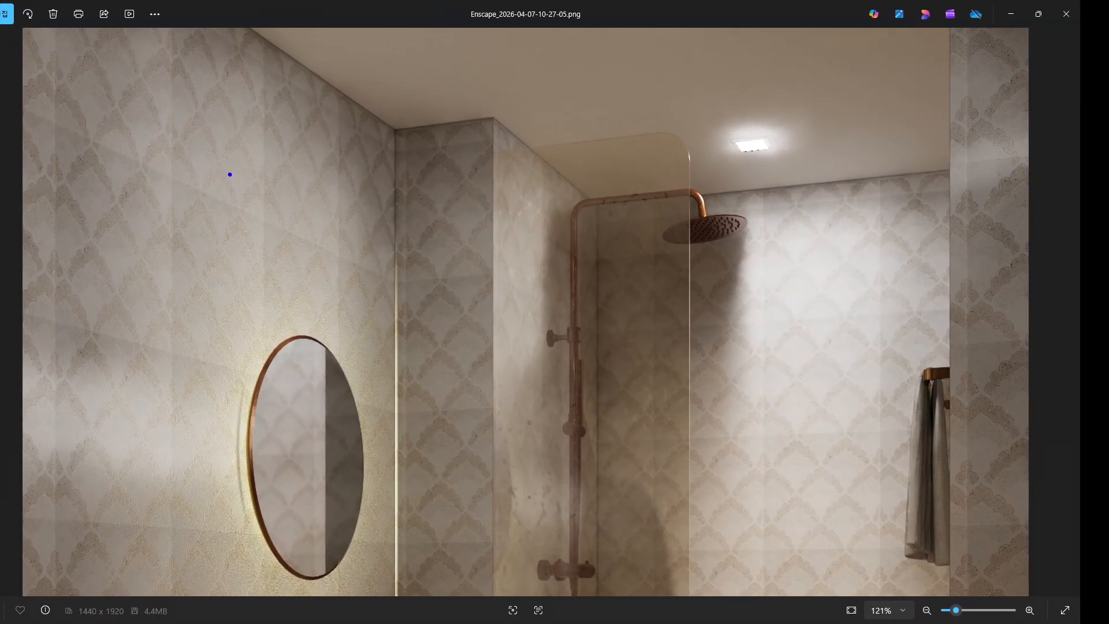
pyautogui.moveTo(230, 174)
pyautogui.mouseDown()
pyautogui.moveTo(284, 177)
pyautogui.moveTo(255, 198)
pyautogui.mouseUp()
pyautogui.moveTo(500, 235); pyautogui.dragTo(502, 217)
pyautogui.press('Escape')
pyautogui.moveTo(614, 12); pyautogui.dragTo(1107, 222)
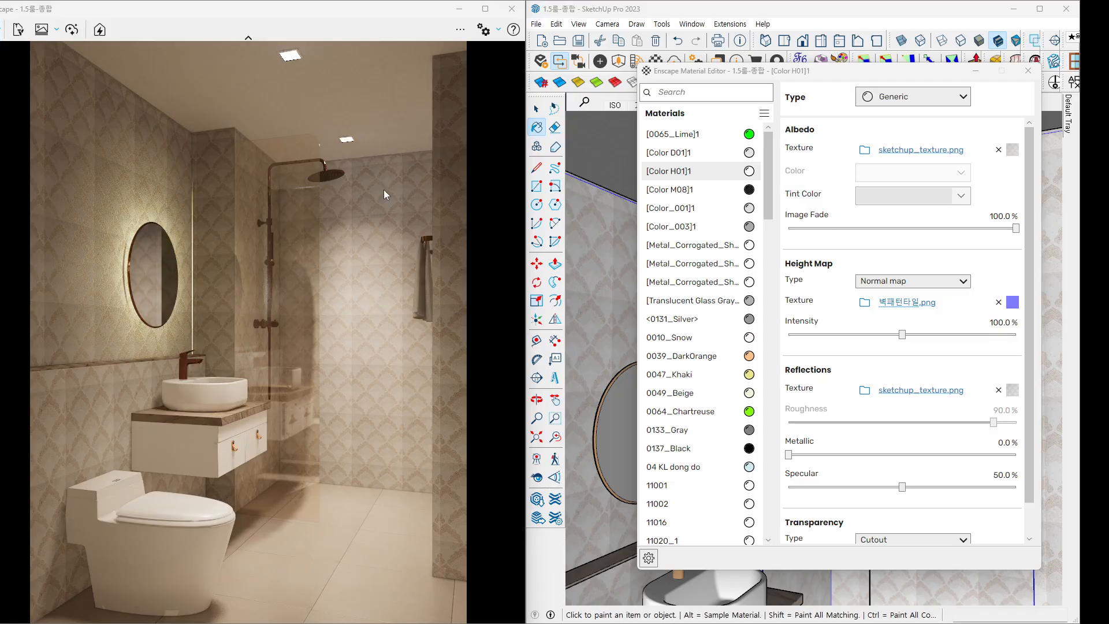
# Export the Enscape view as an image, review the saved render, and return to the open material editor.
pyautogui.press('Return')
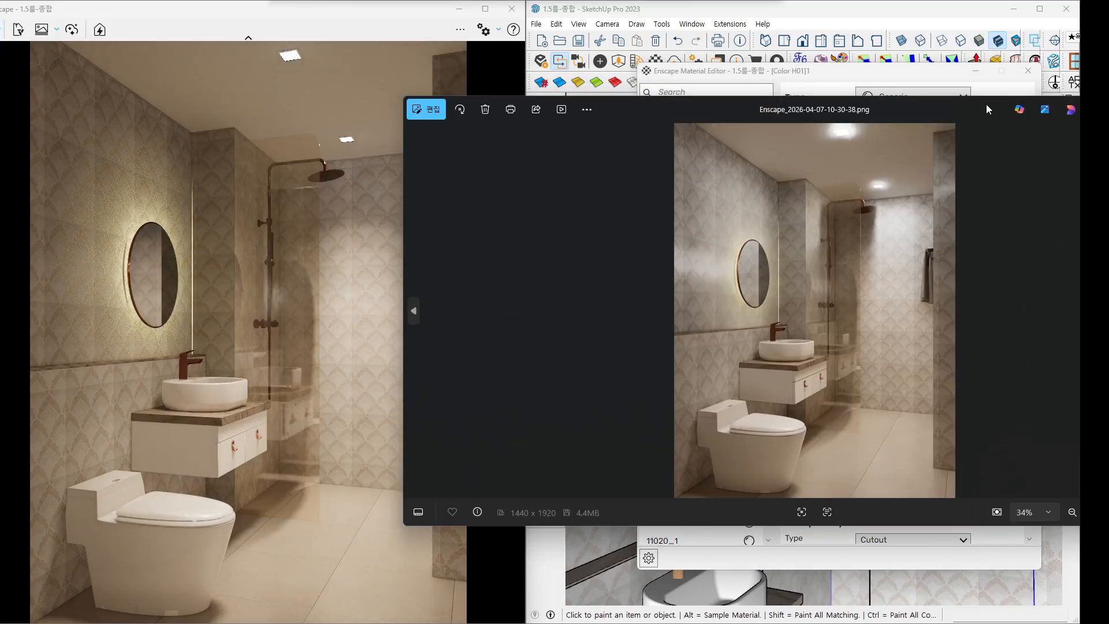
pyautogui.click(999, 85)
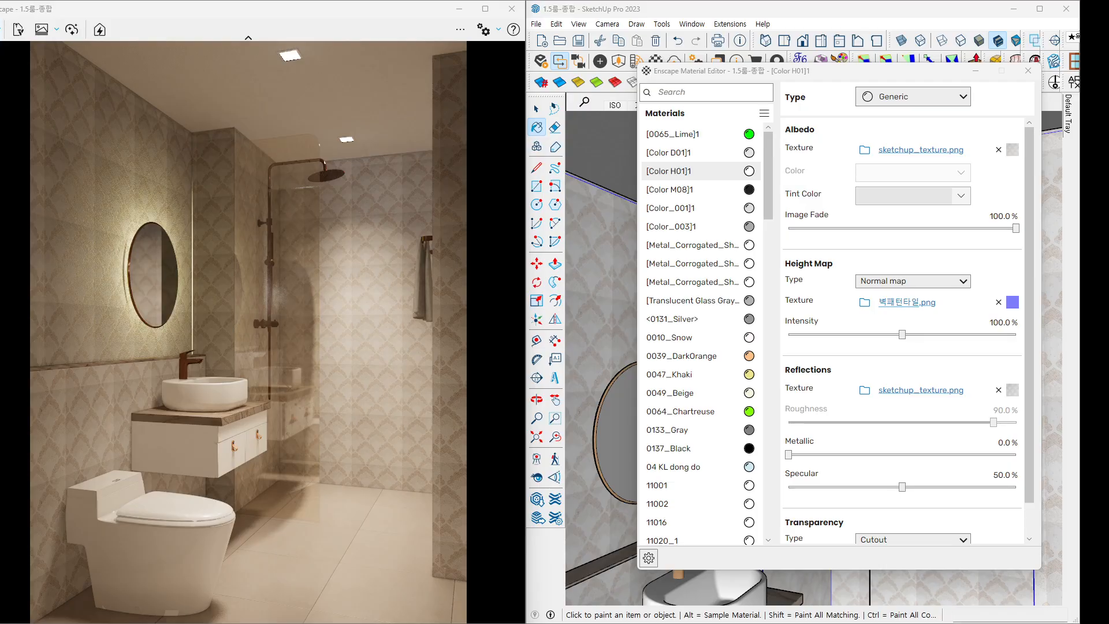
# Sample the ceiling material Hallingdal 65 - 0200 None in the Enscape Material Editor and set its tint color to light grey.
pyautogui.moveTo(937, 74); pyautogui.dragTo(916, 264)
pyautogui.press('space')
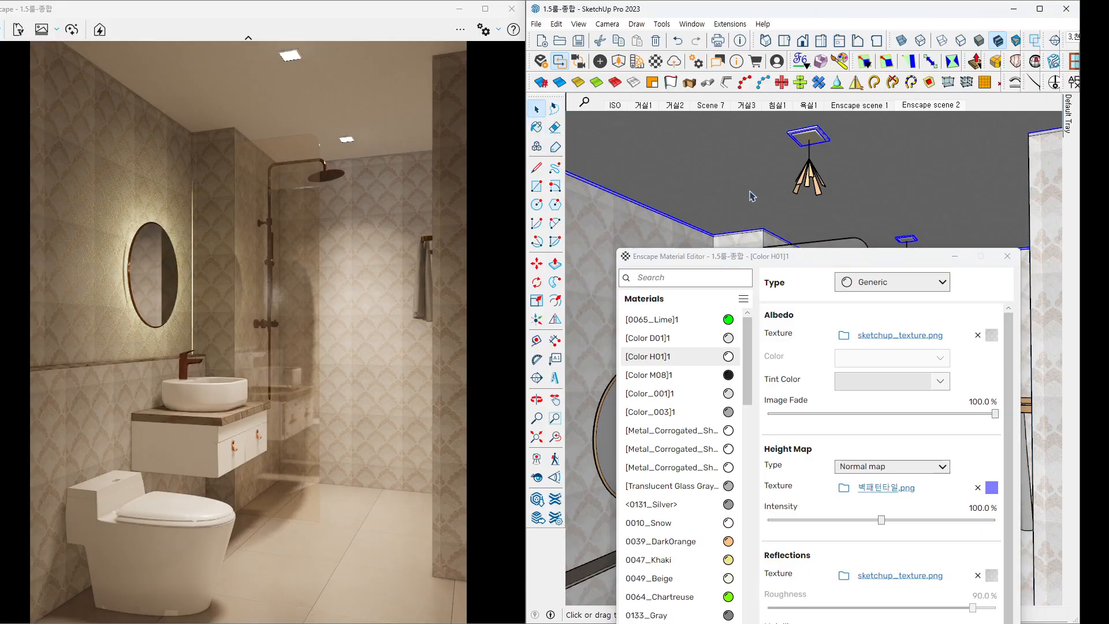
pyautogui.press('b')
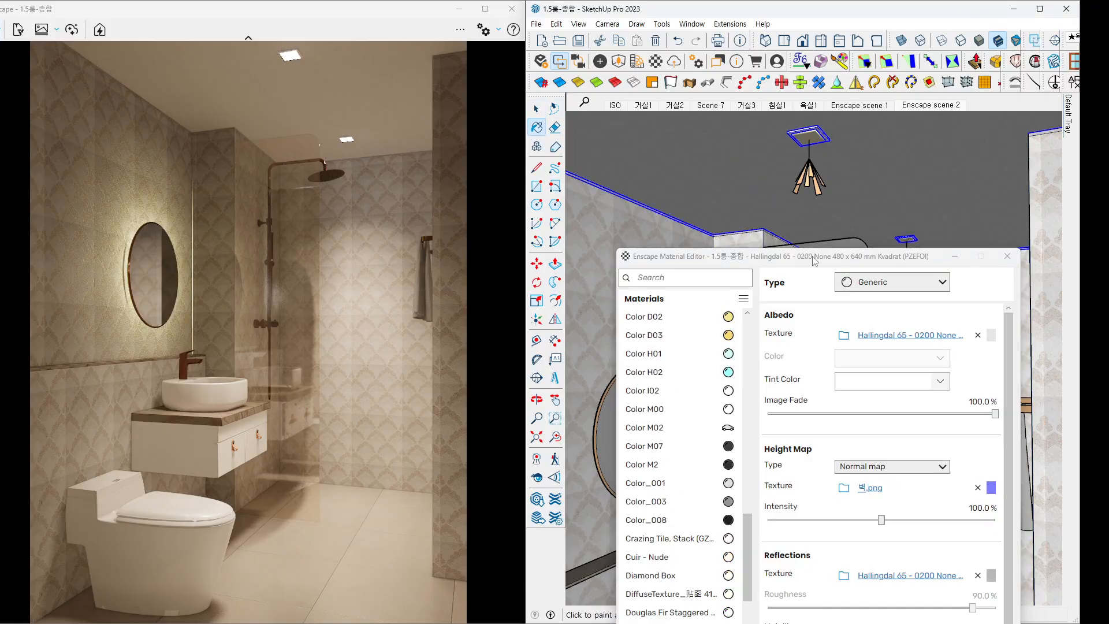
pyautogui.moveTo(827, 261); pyautogui.dragTo(788, 109)
pyautogui.click(903, 231)
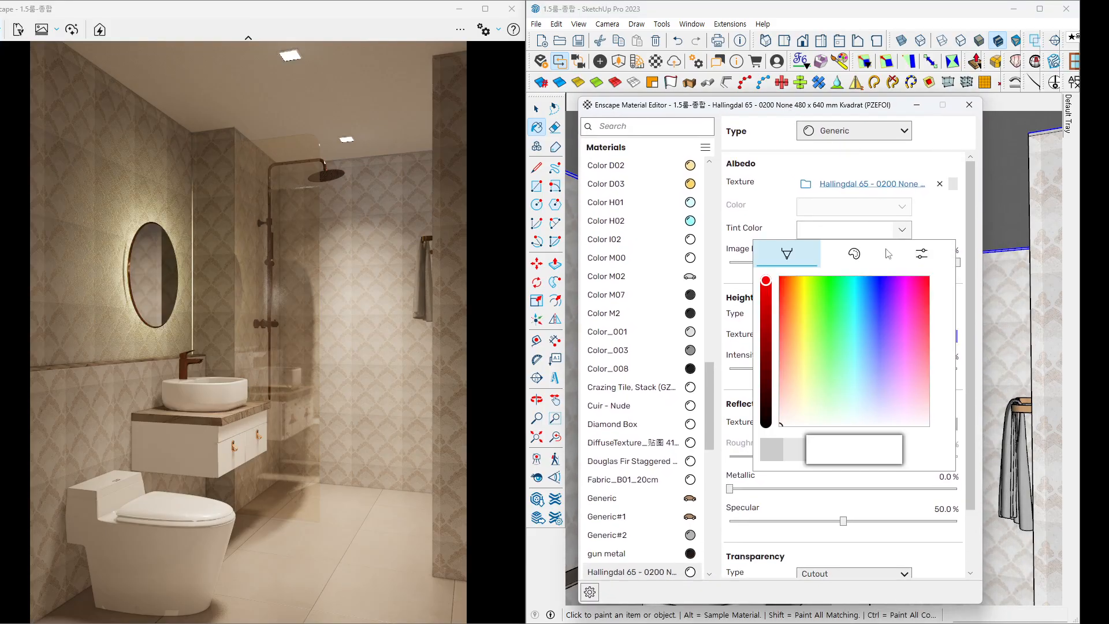
pyautogui.click(791, 456)
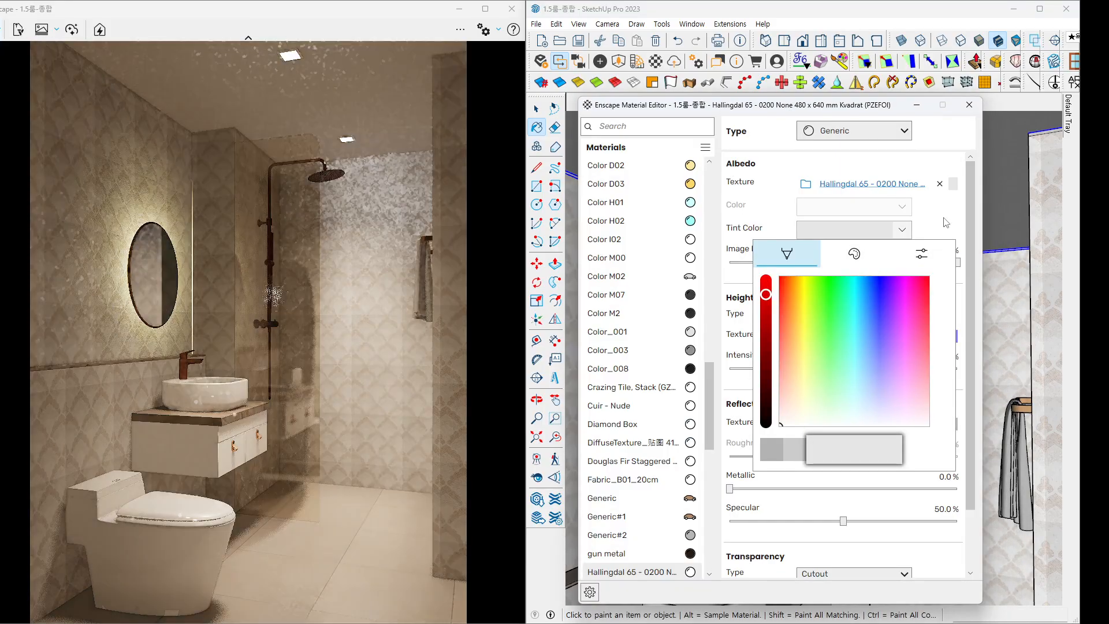
pyautogui.click(948, 231)
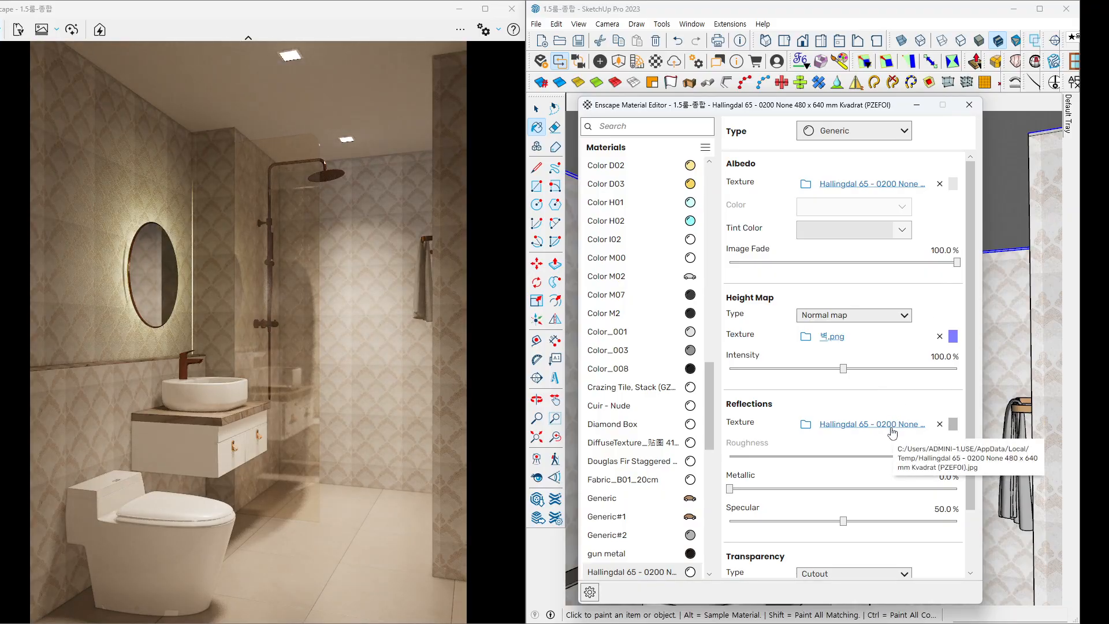
# Try the ceiling material's roughness texture with inversion on and off and with brightness at 100% and 0%.
pyautogui.click(893, 430)
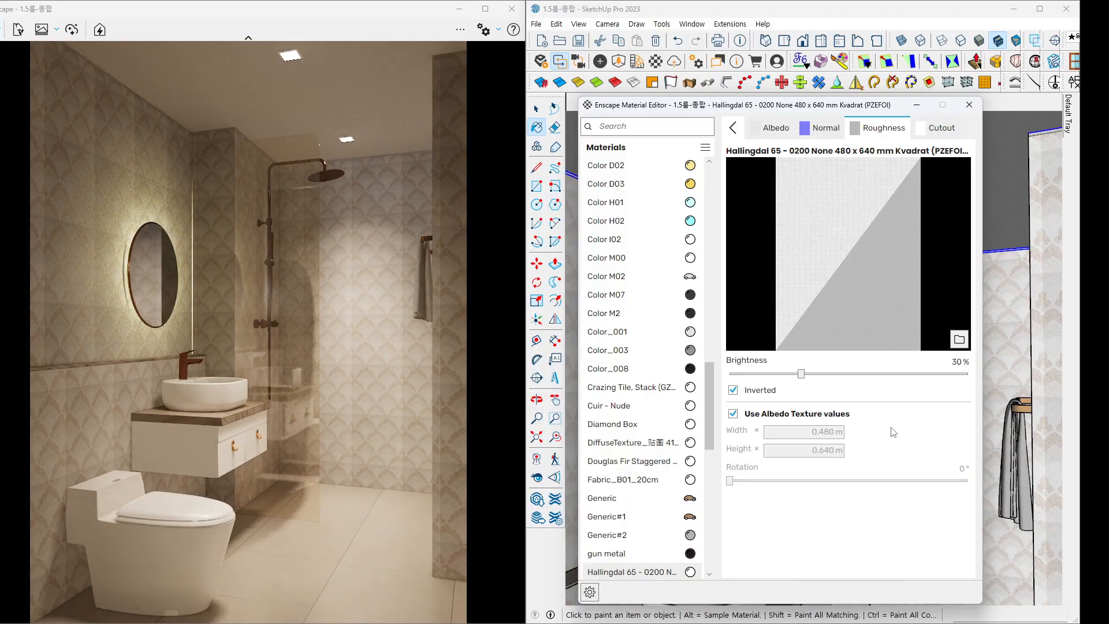
pyautogui.click(734, 393)
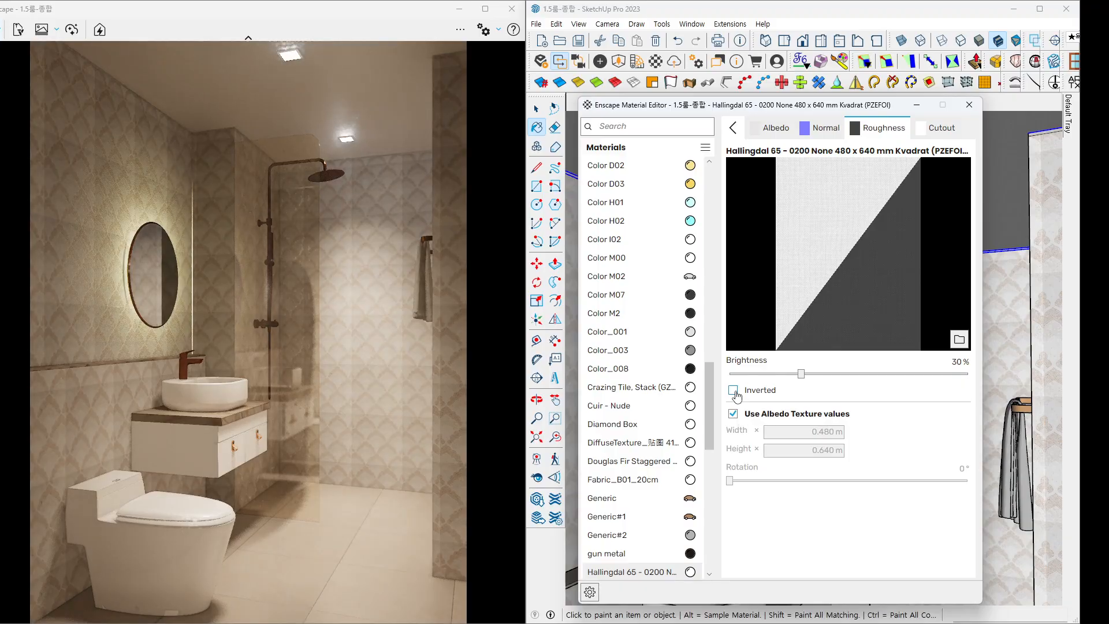
pyautogui.click(738, 396)
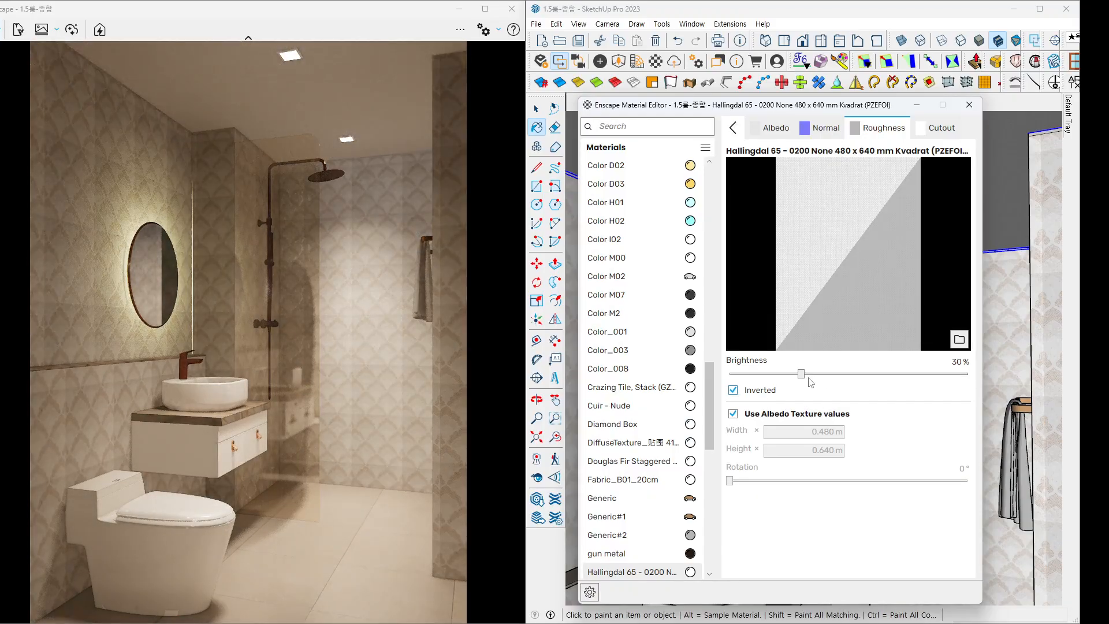
pyautogui.moveTo(801, 374); pyautogui.dragTo(805, 374)
pyautogui.click(968, 374)
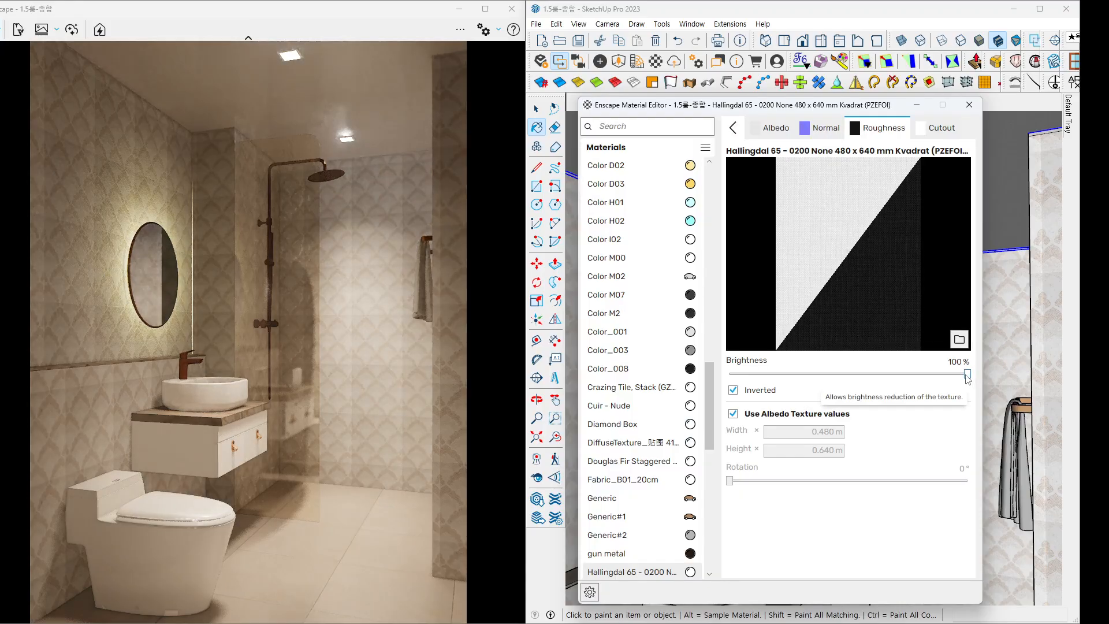
pyautogui.moveTo(968, 374); pyautogui.dragTo(693, 372)
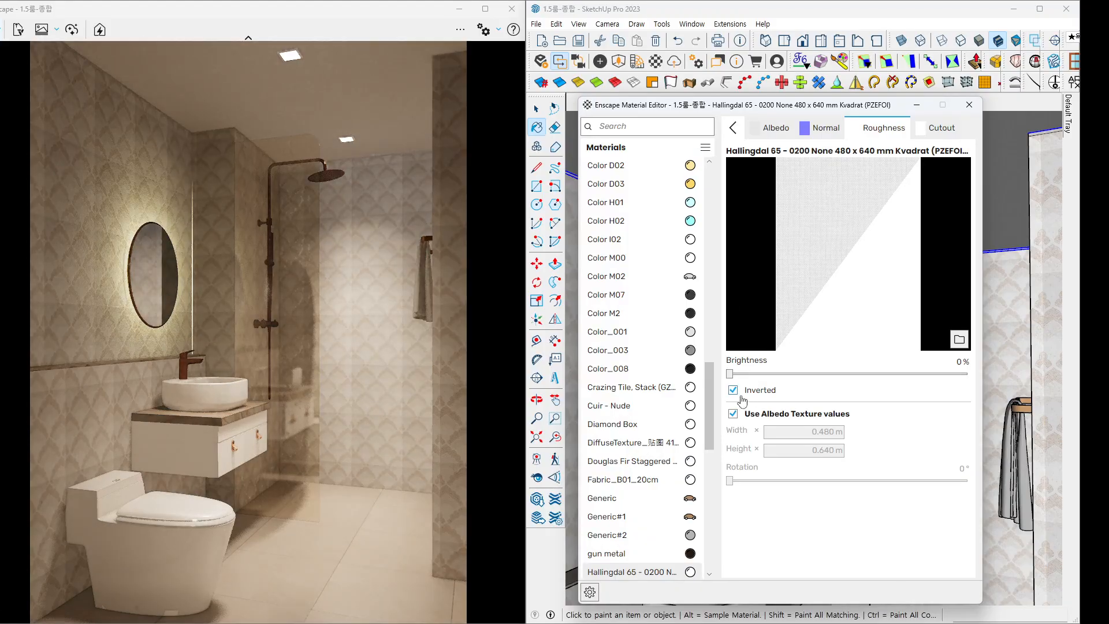
pyautogui.click(742, 397)
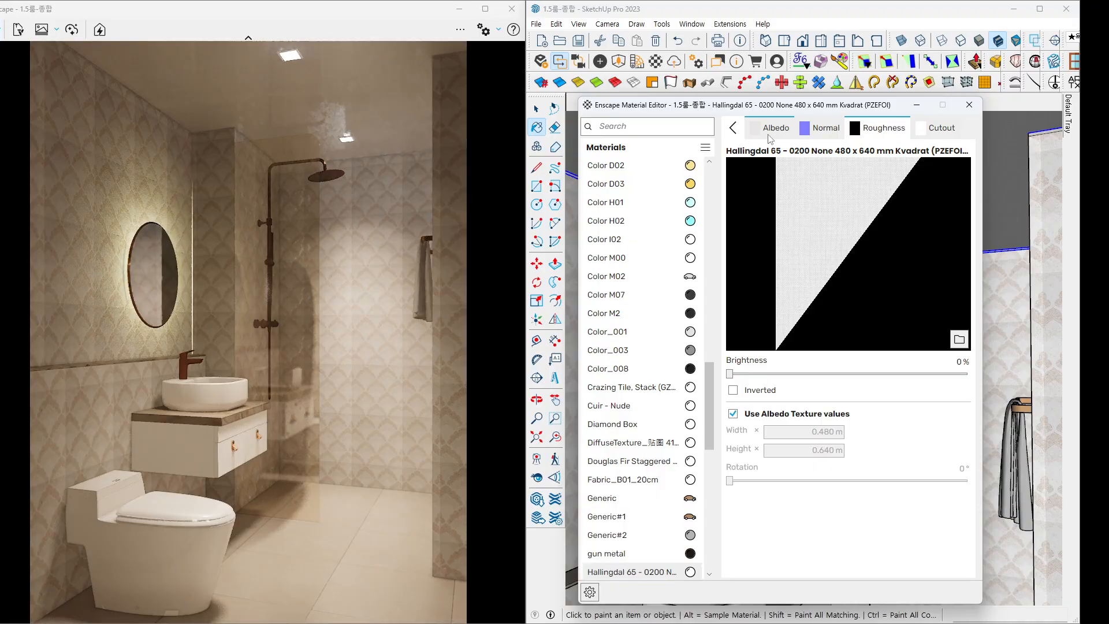
# Replace the ceiling material's reflection texture with its albedo texture and close the Material Editor.
pyautogui.click(732, 127)
pyautogui.click(939, 427)
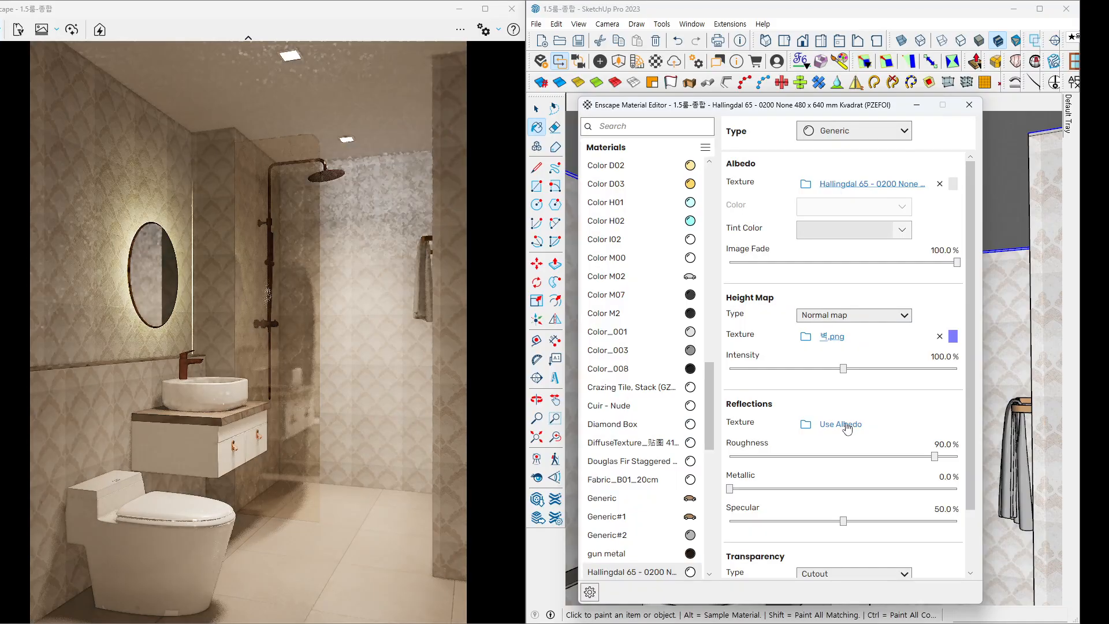
pyautogui.click(847, 425)
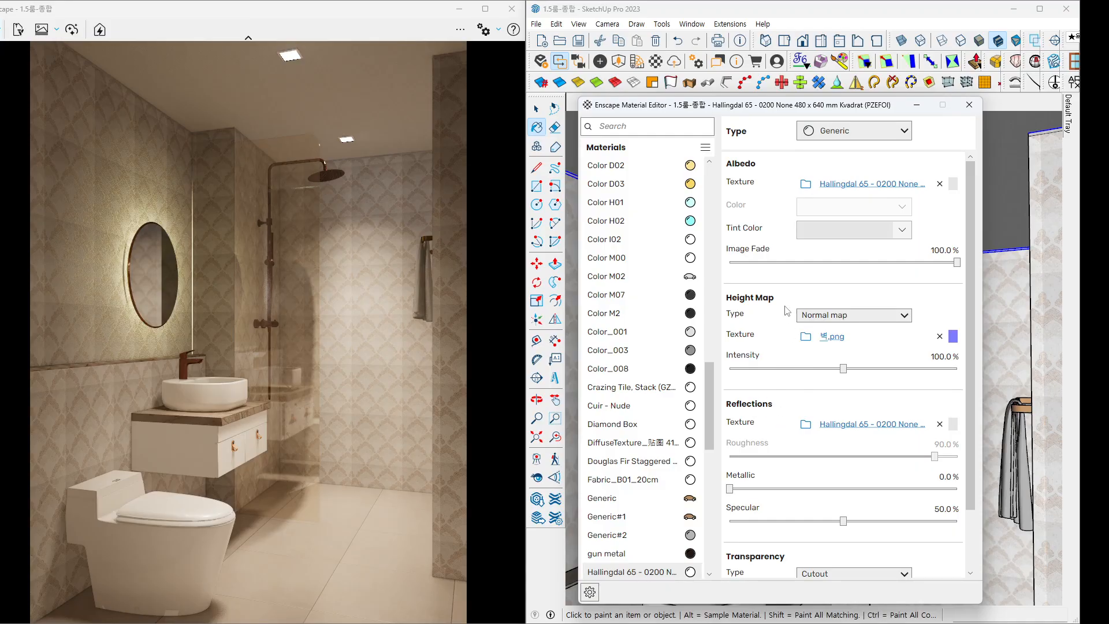
pyautogui.moveTo(801, 107); pyautogui.dragTo(789, 29)
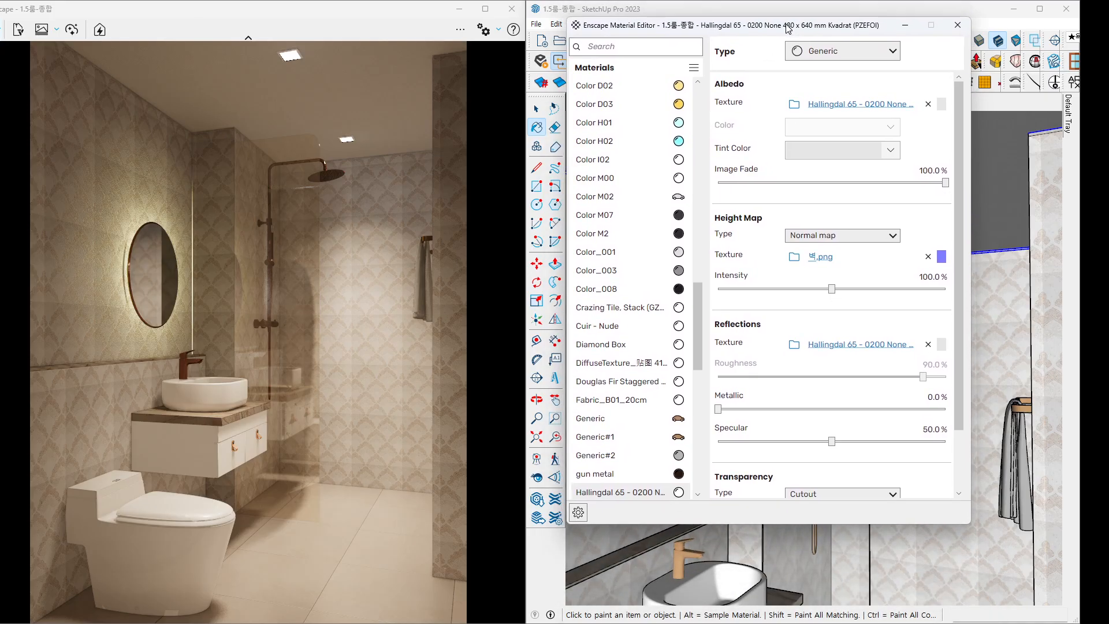
pyautogui.click(958, 24)
# Open the Enscape Objects editor, keep it clear of the model, and select the ceiling spotlight nearest the camera.
pyautogui.click(536, 110)
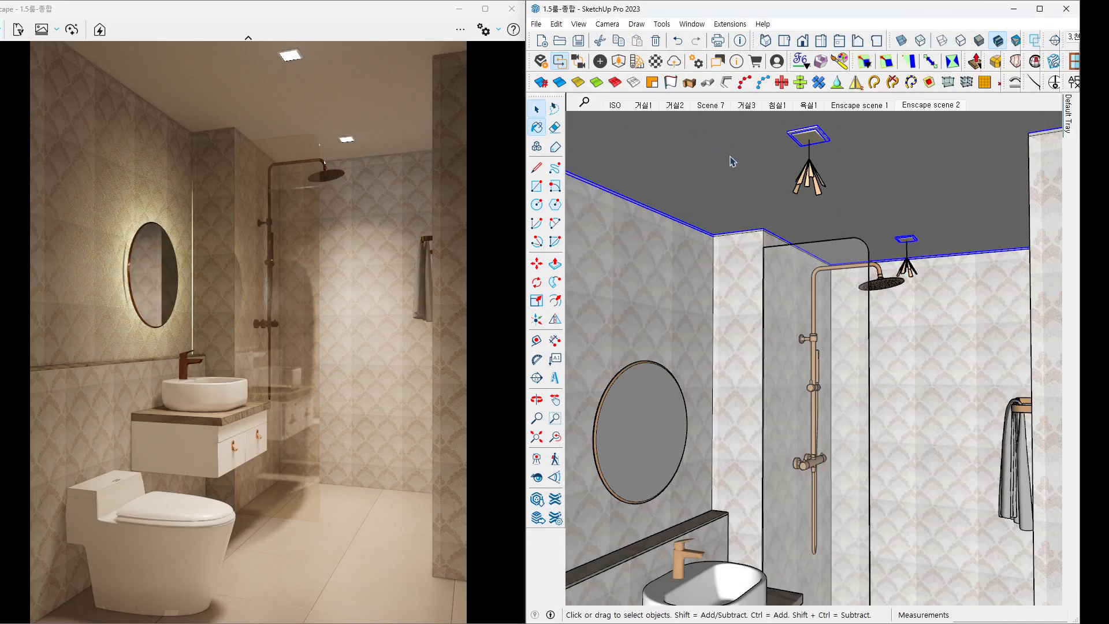
pyautogui.click(811, 179)
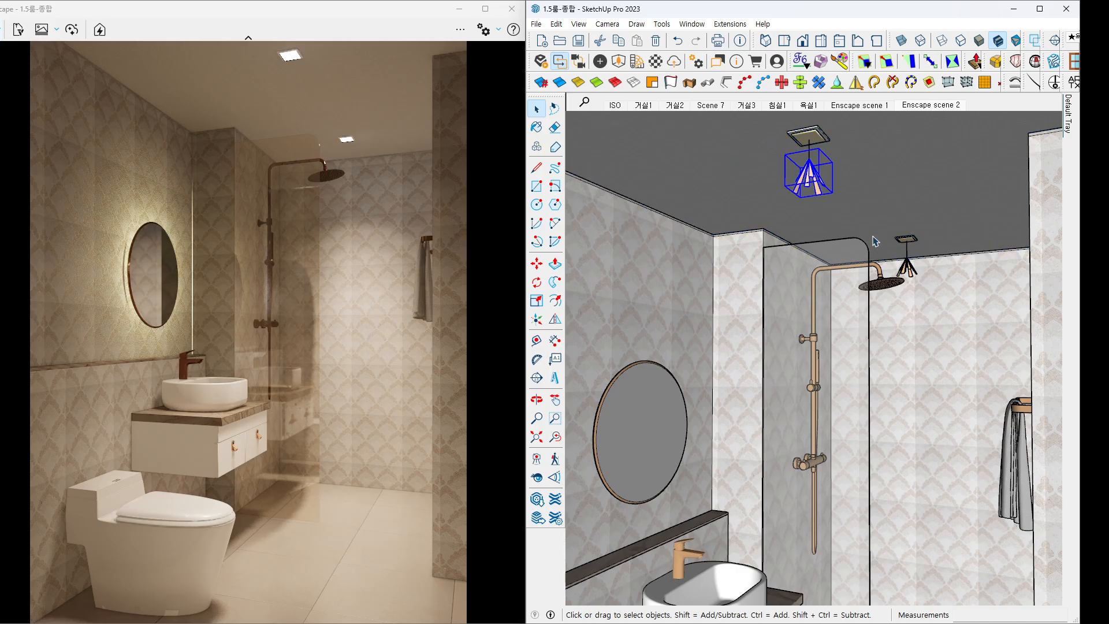
pyautogui.click(750, 184)
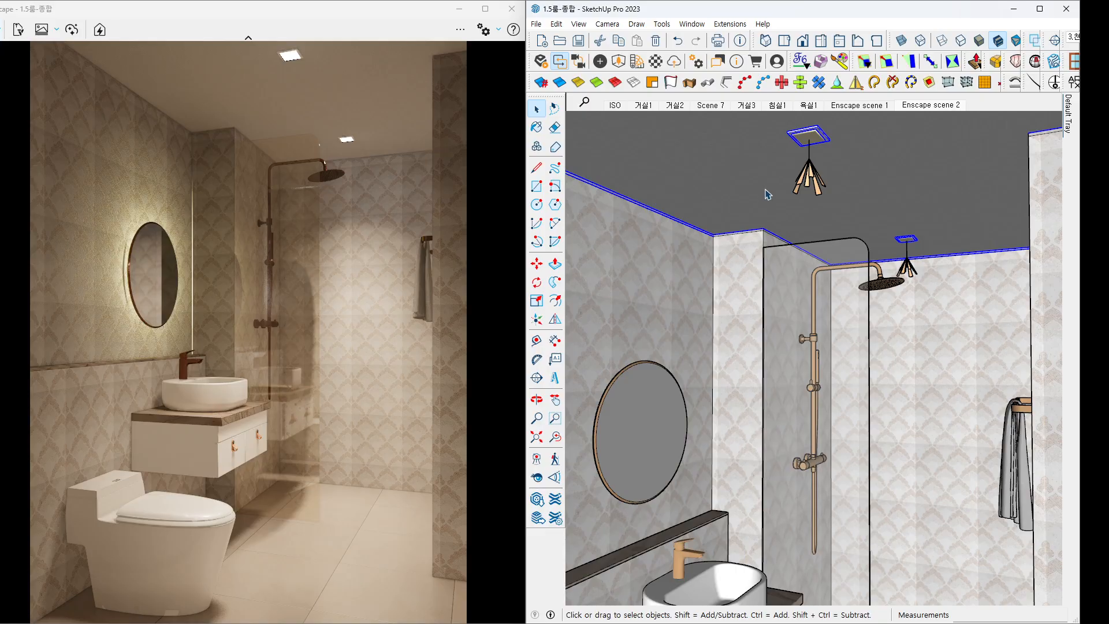
pyautogui.click(600, 61)
pyautogui.moveTo(635, 52); pyautogui.dragTo(302, 53)
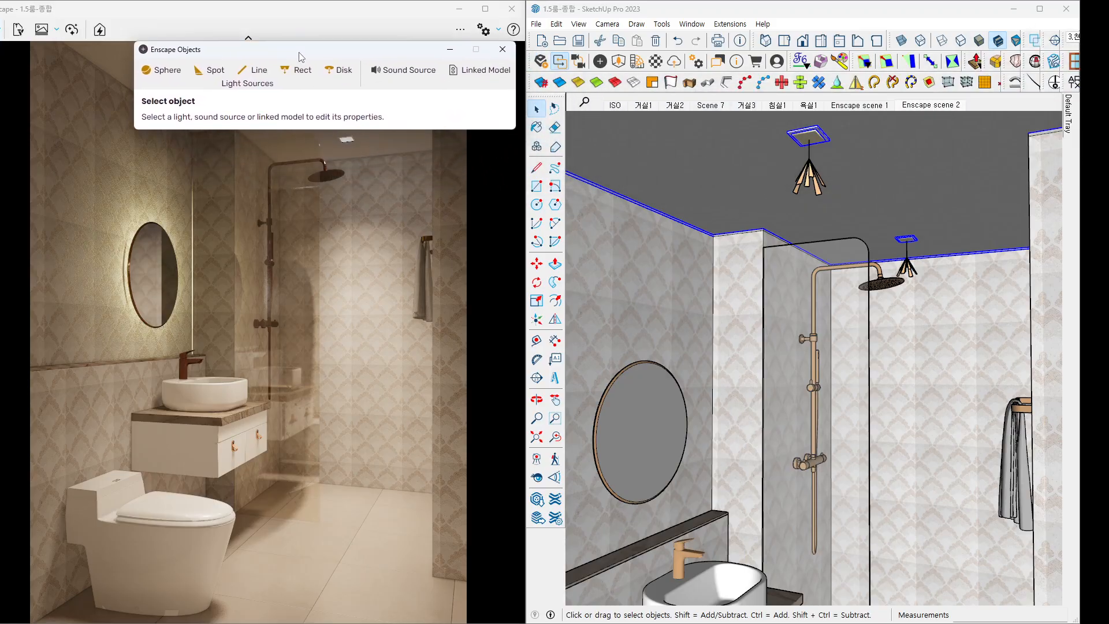
pyautogui.click(815, 184)
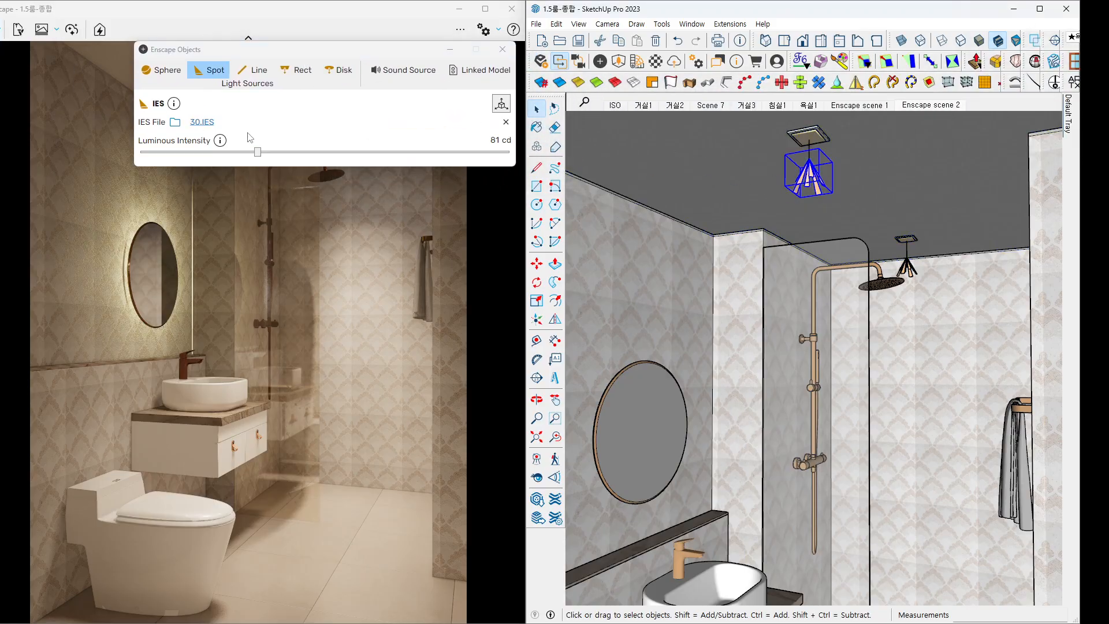
# Load 17.ies from the desktop's IES folder as the near ceiling spotlight's light profile.
pyautogui.click(201, 122)
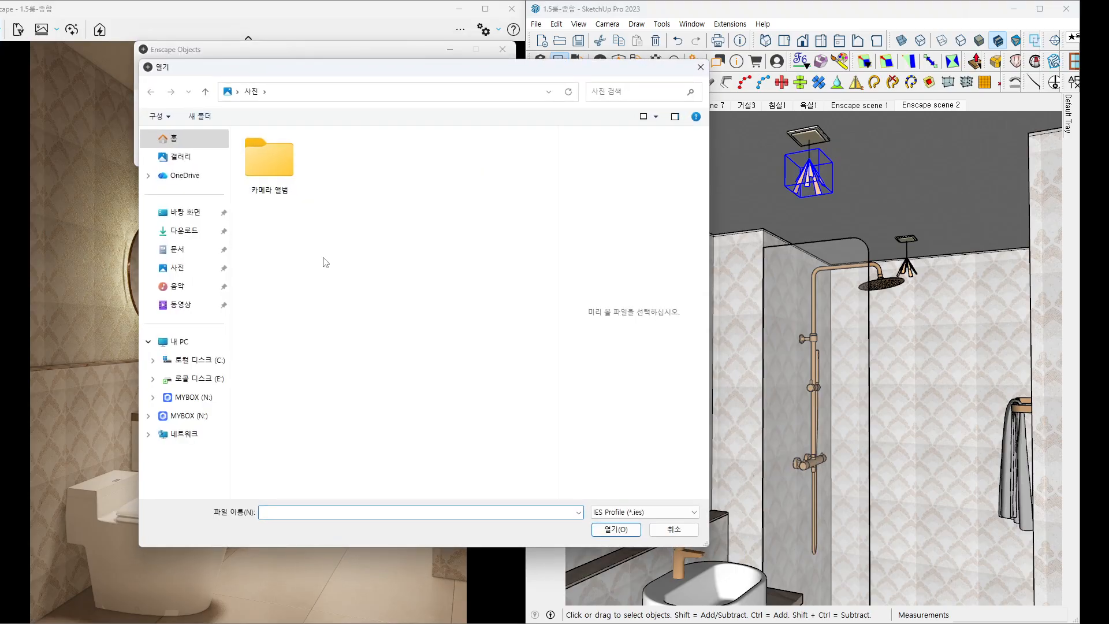
pyautogui.click(182, 212)
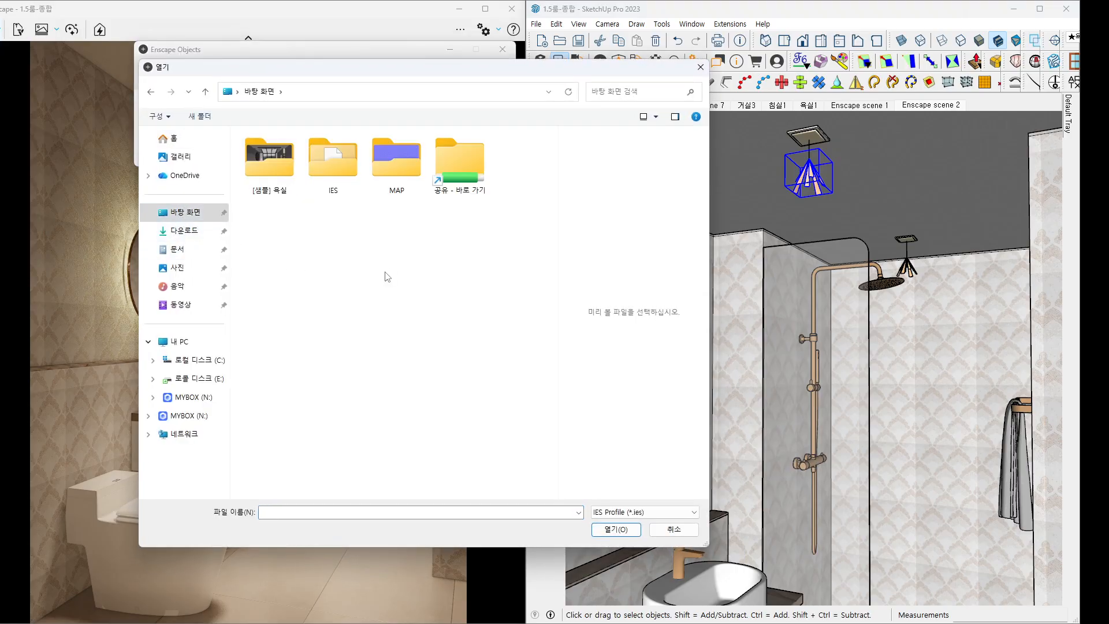
pyautogui.doubleClick(335, 173)
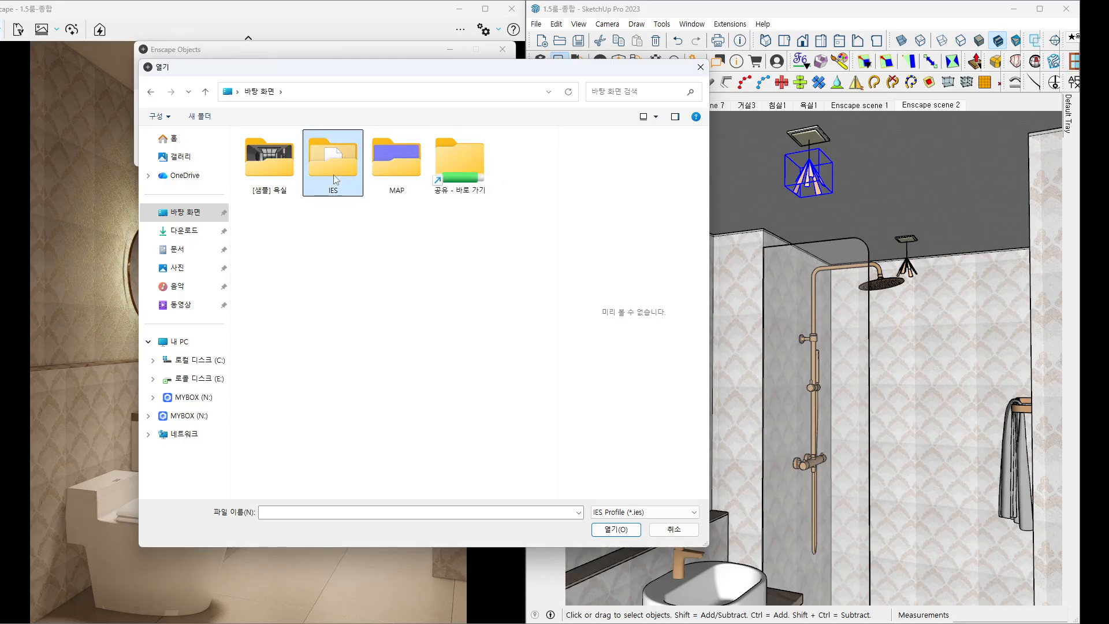
pyautogui.doubleClick(388, 382)
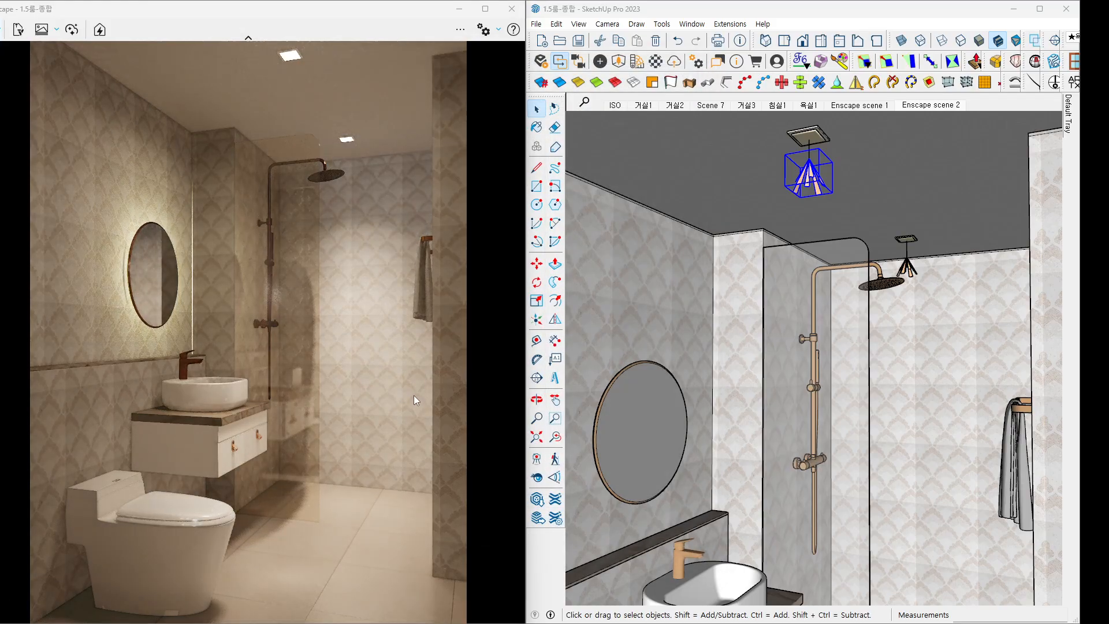
# Set the near ceiling spotlight's luminous intensity to 227 cd and load 30.IES as its light profile.
pyautogui.doubleClick(809, 178)
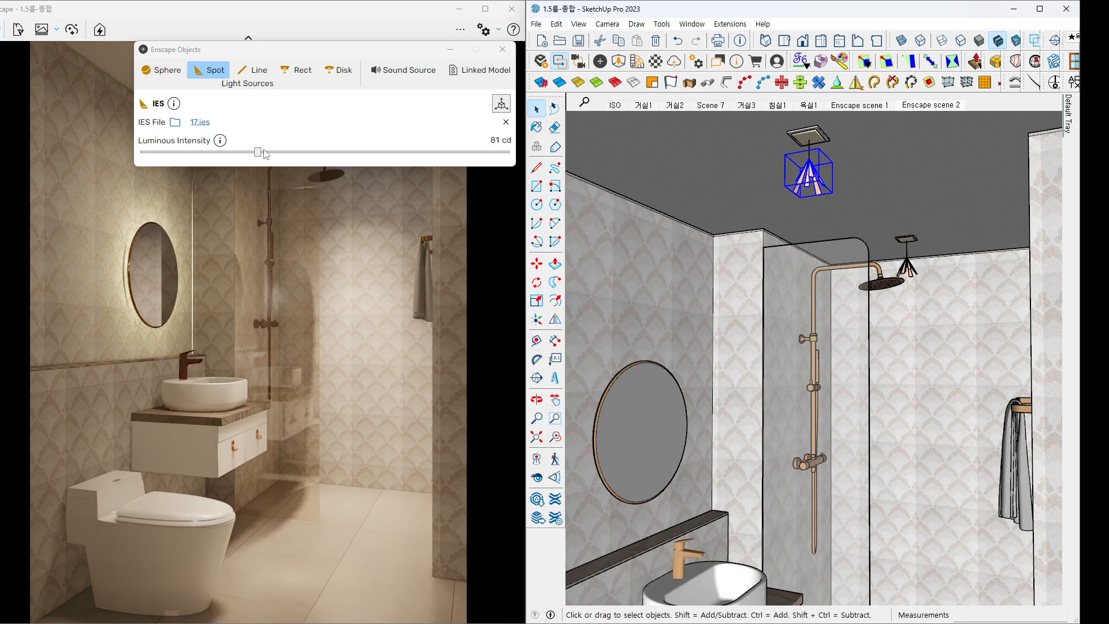
pyautogui.moveTo(258, 153); pyautogui.dragTo(286, 153)
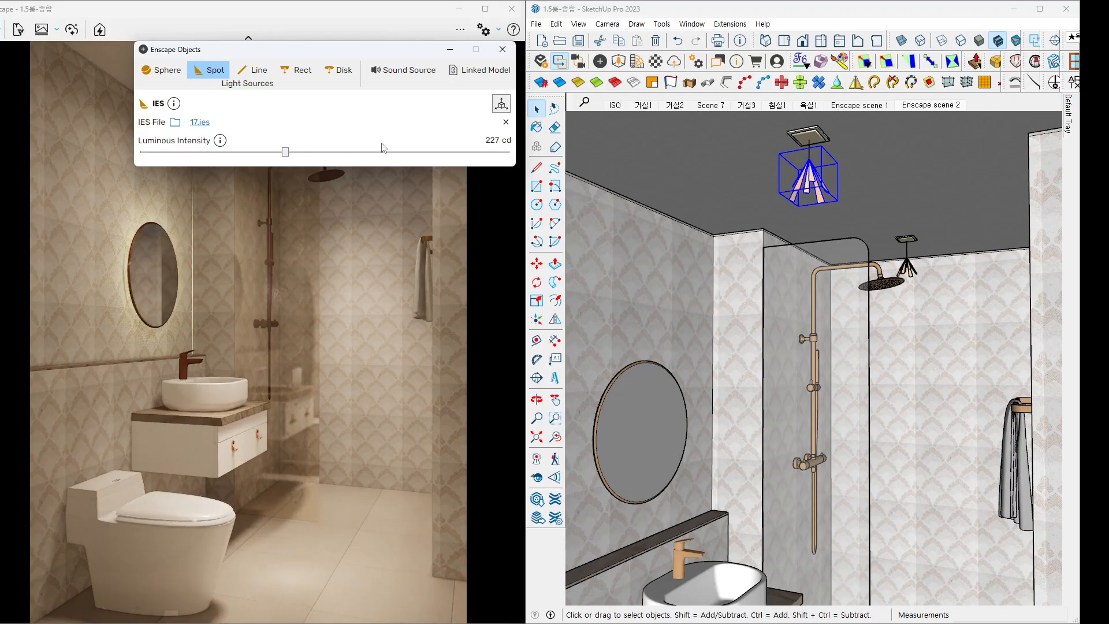
pyautogui.click(199, 123)
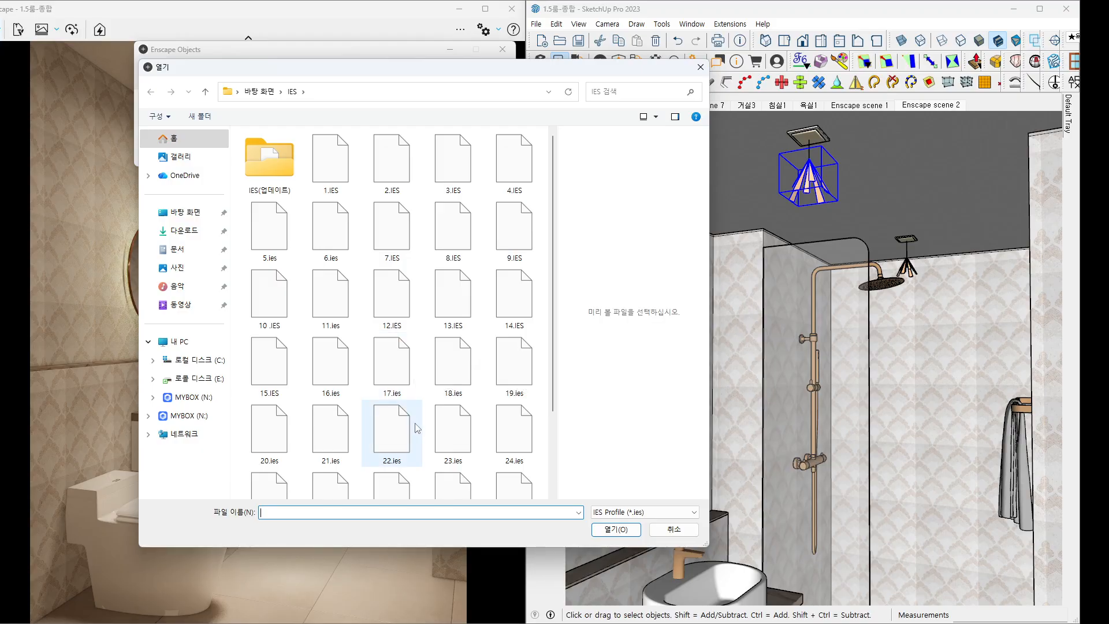
pyautogui.scroll(-2, 387, 417)
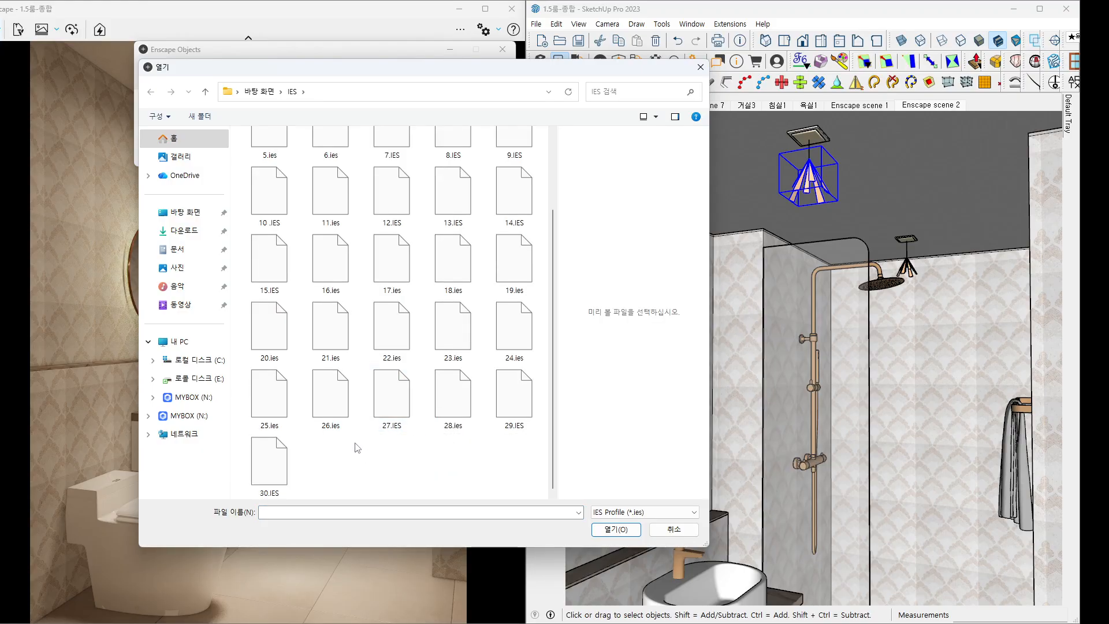
pyautogui.doubleClick(260, 460)
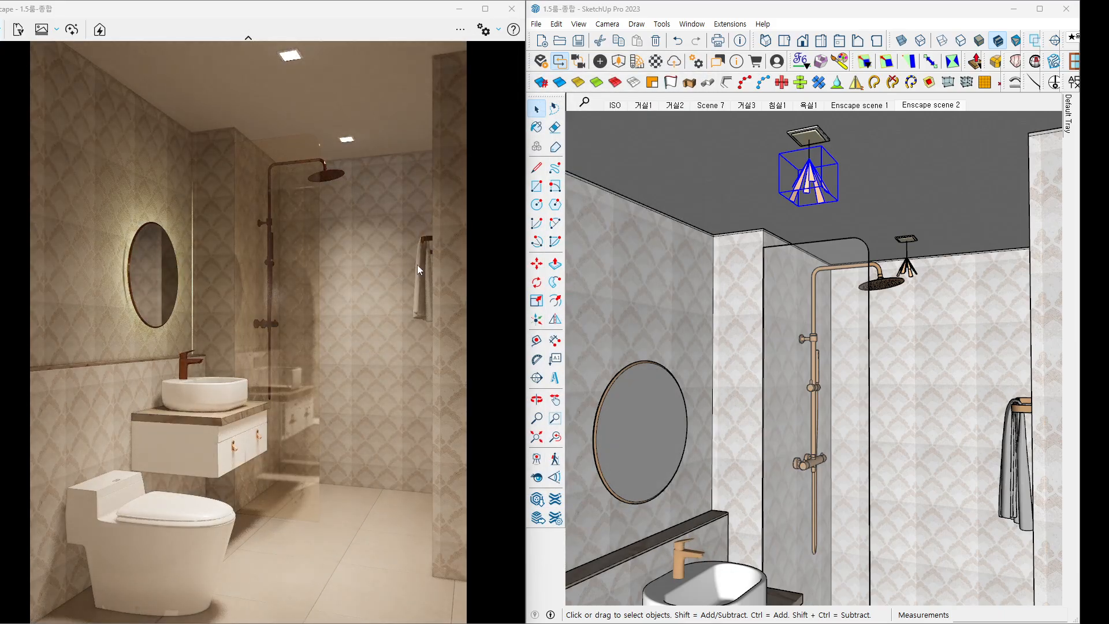
# Deselect the spotlight, put away the Enscape Objects editor, and export the current Enscape view as an image.
pyautogui.click(674, 278)
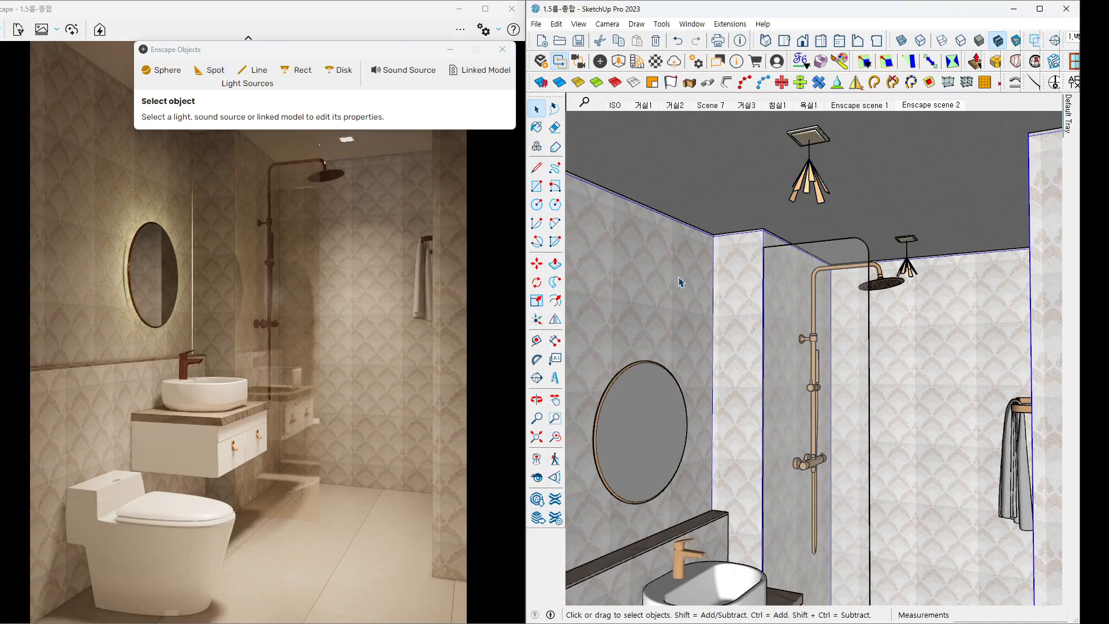
pyautogui.moveTo(373, 49); pyautogui.dragTo(374, 42)
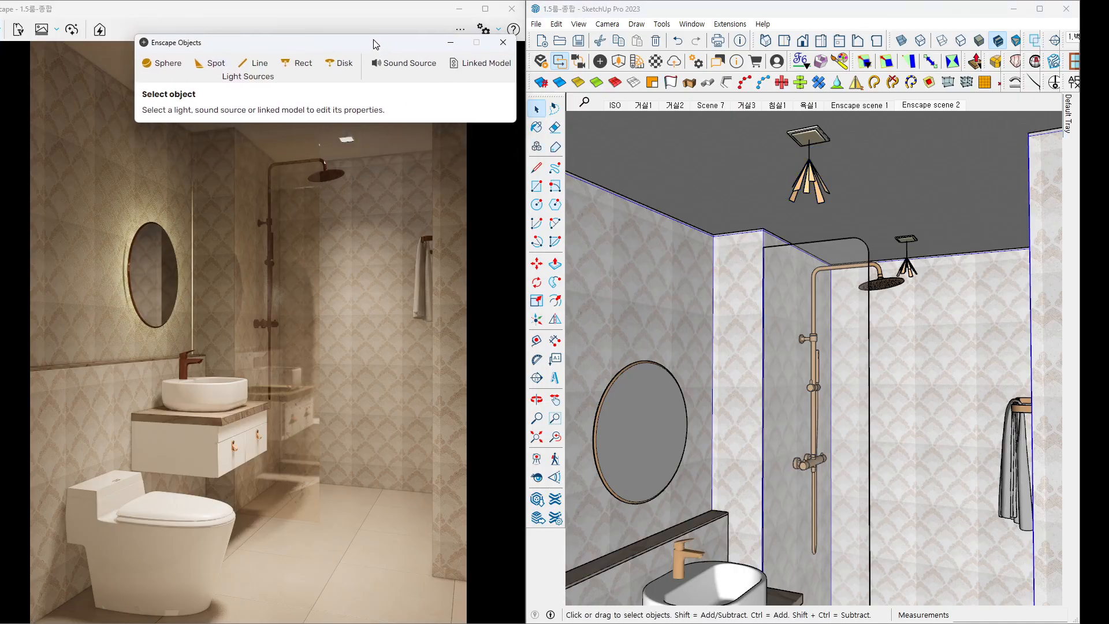
pyautogui.click(679, 291)
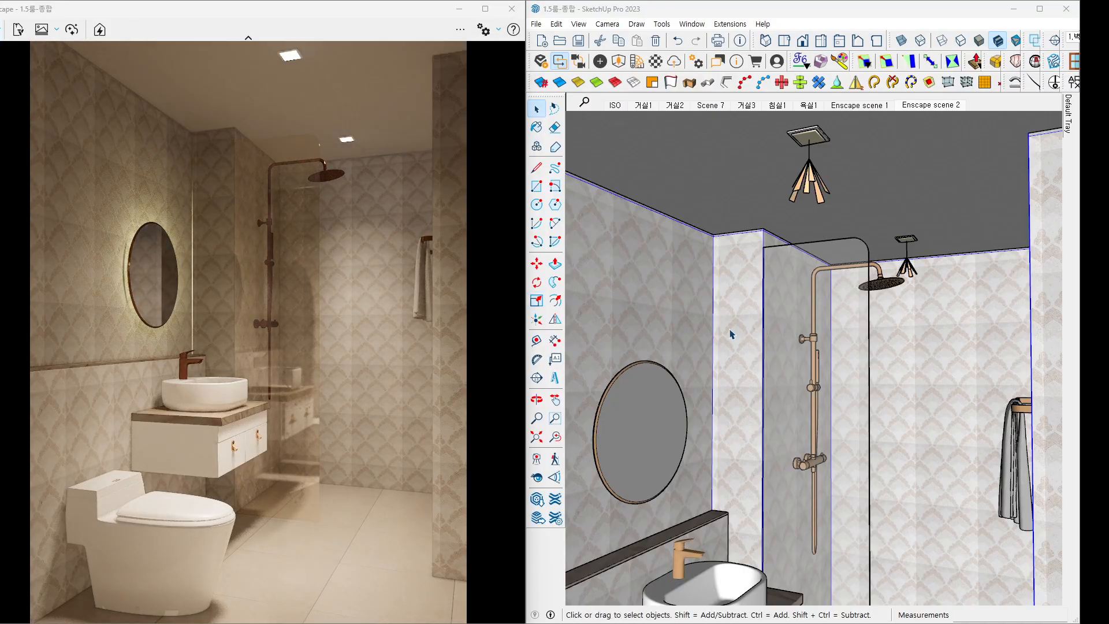
pyautogui.press('b')
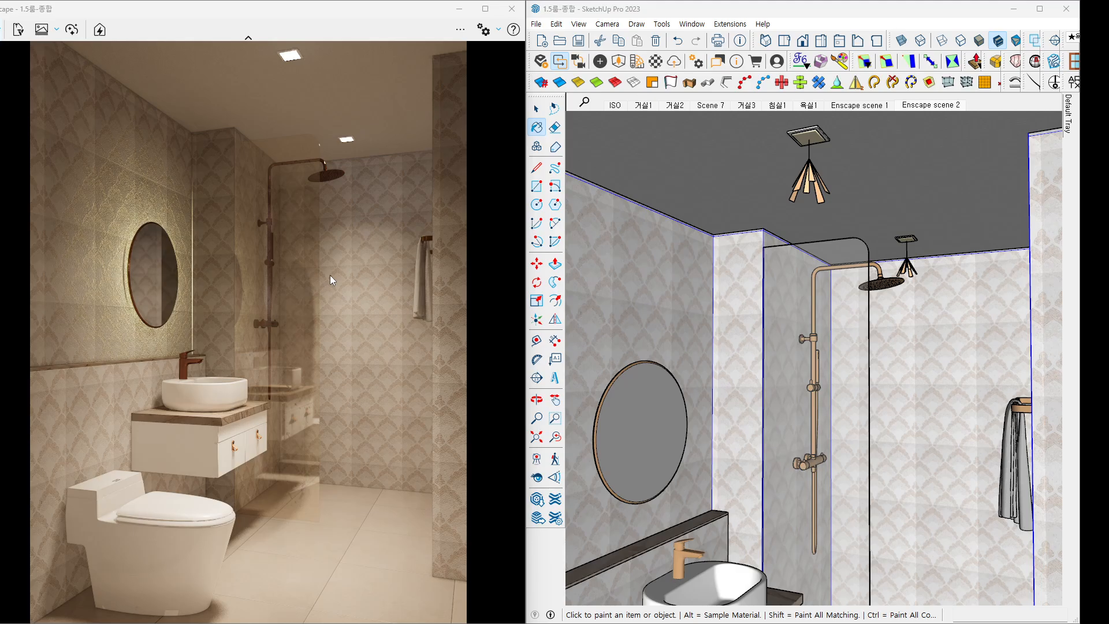
pyautogui.hotkey('shift', 'F11')
pyautogui.press('Return')
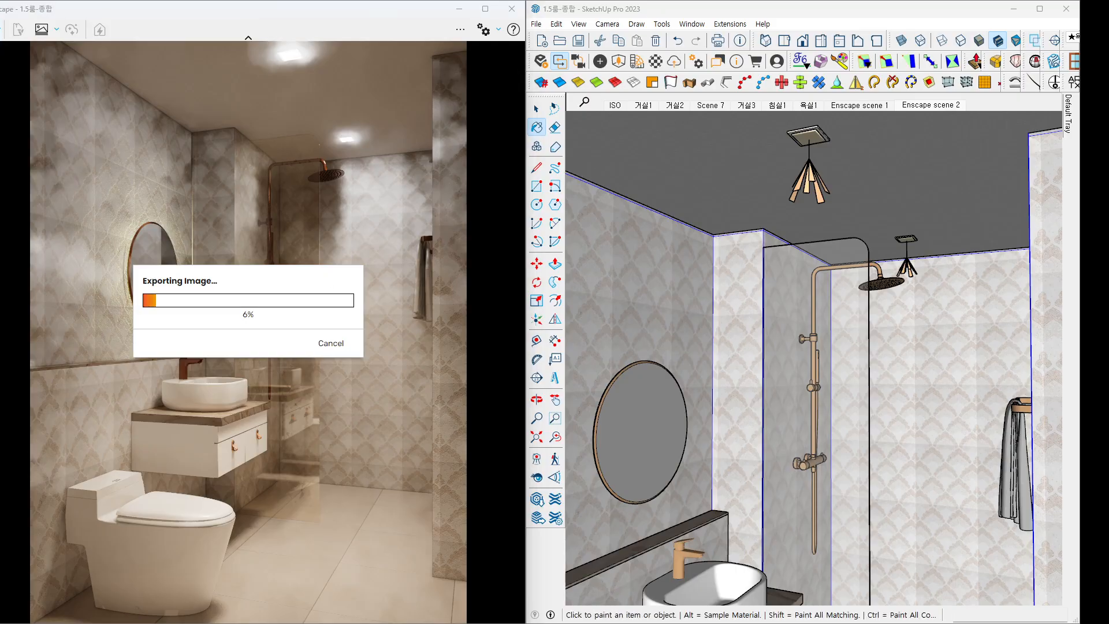
# Examine the exported bathroom render at full size and up close around the mirror and shower, and close the image.
pyautogui.moveTo(1068, 116)
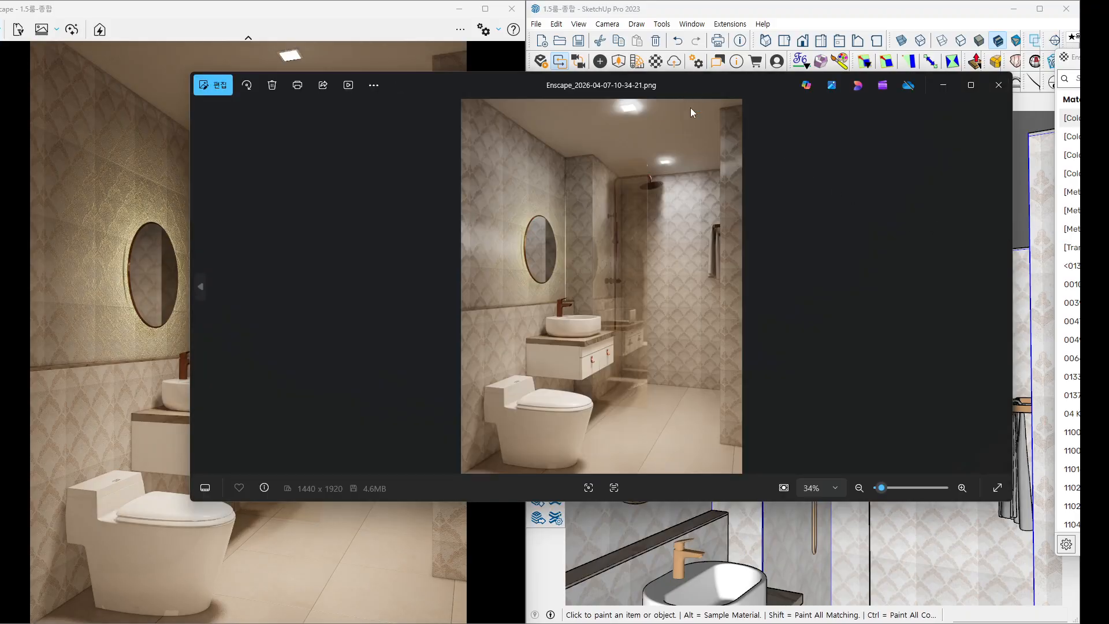
pyautogui.moveTo(708, 85); pyautogui.dragTo(700, 1)
pyautogui.scroll(4, 351, 245)
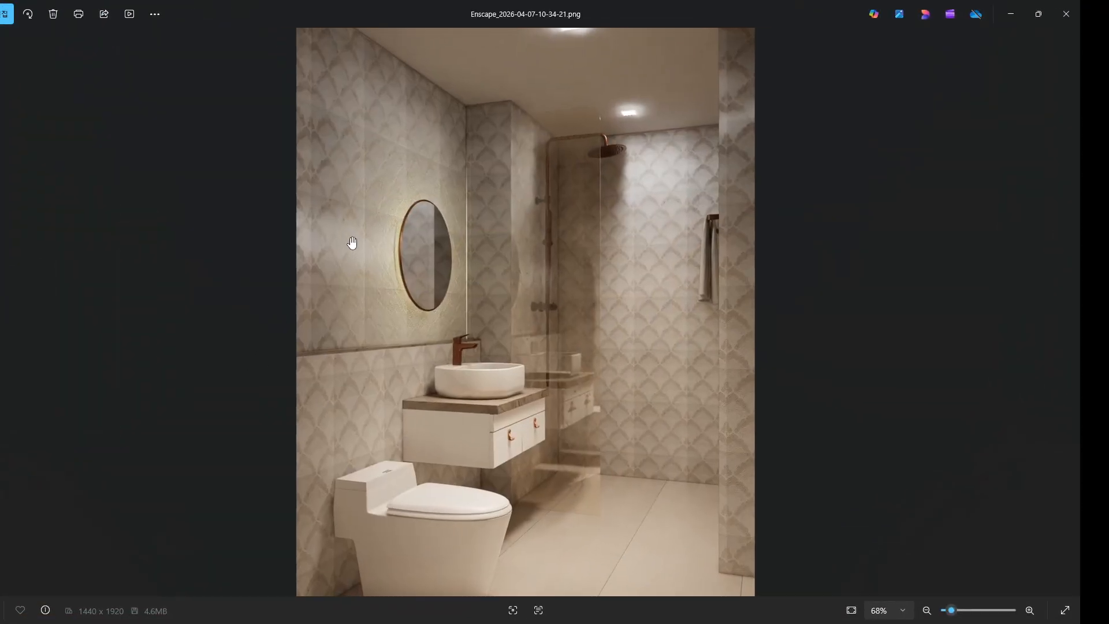
pyautogui.scroll(2, 287, 266)
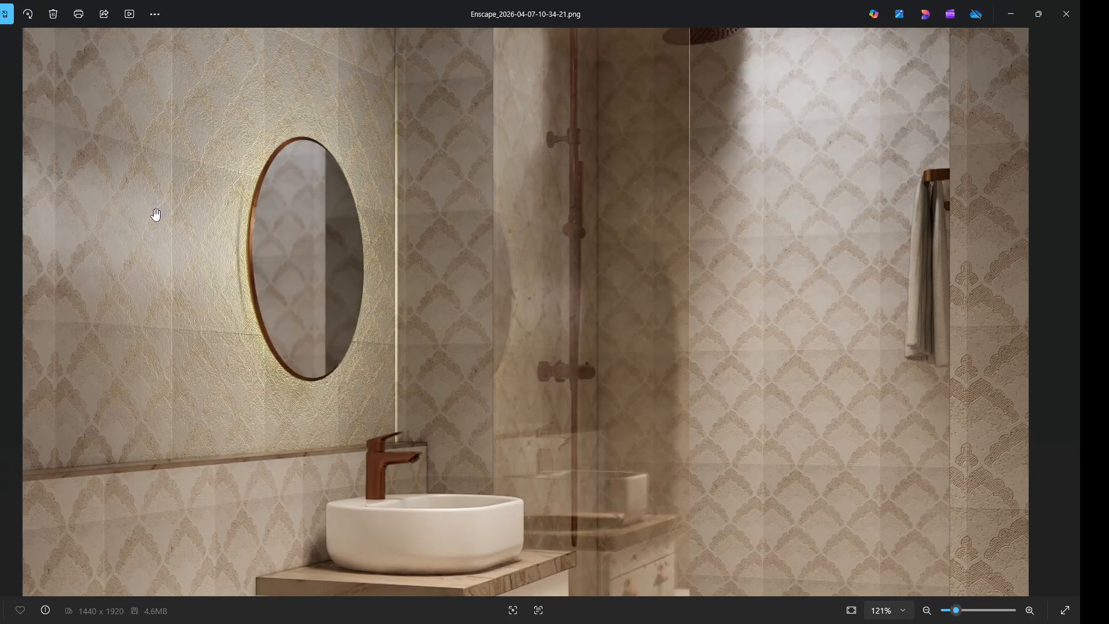
pyautogui.scroll(5, 156, 215)
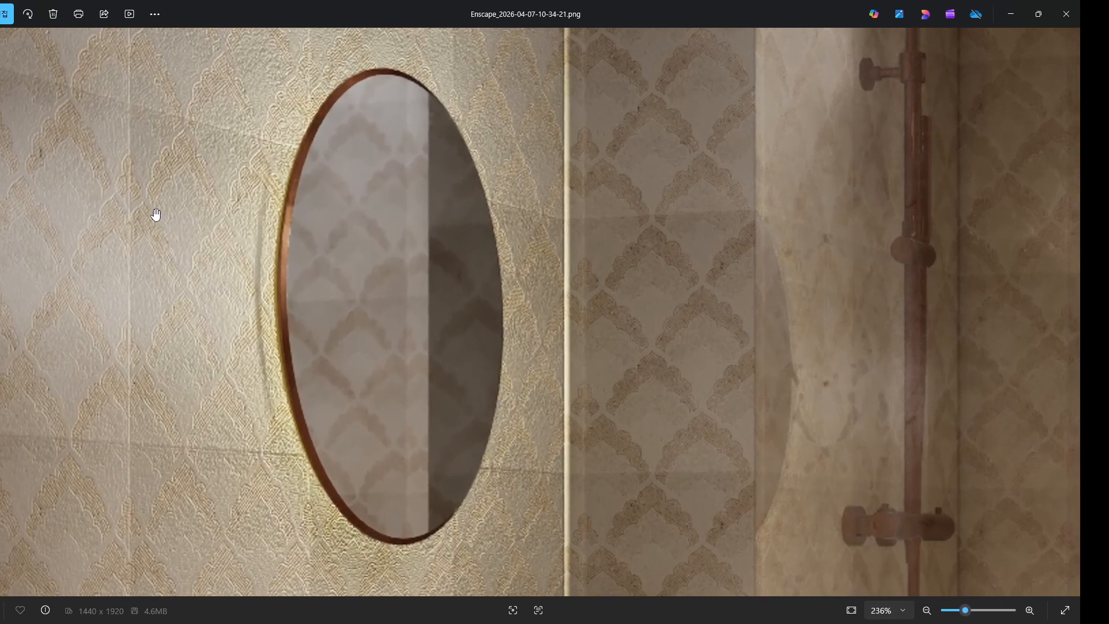
pyautogui.scroll(-10, 156, 218)
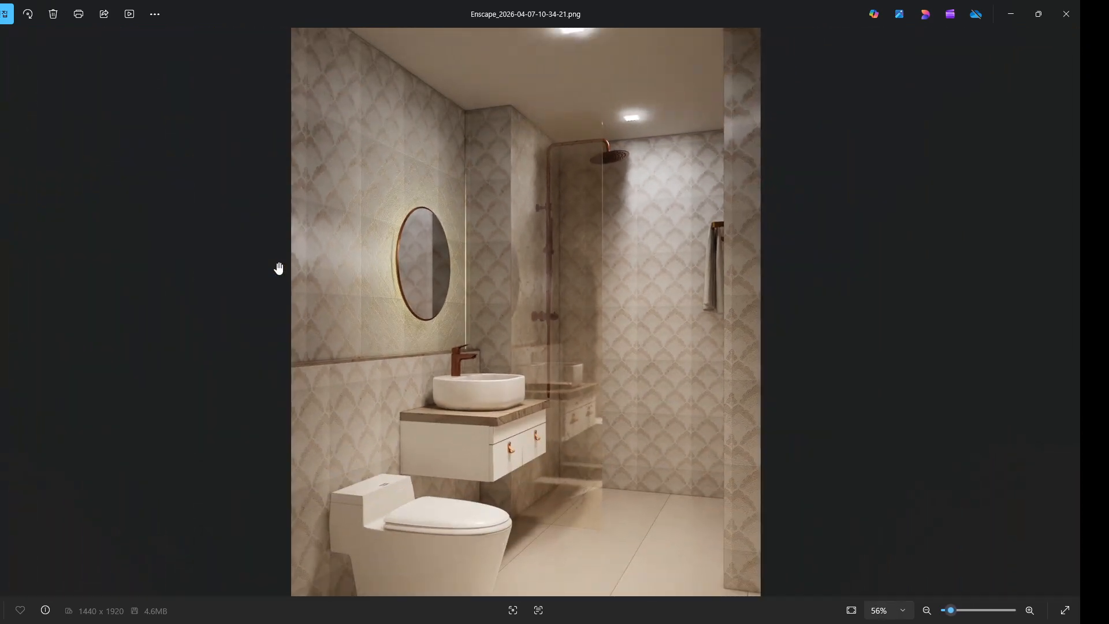
pyautogui.scroll(5, 503, 231)
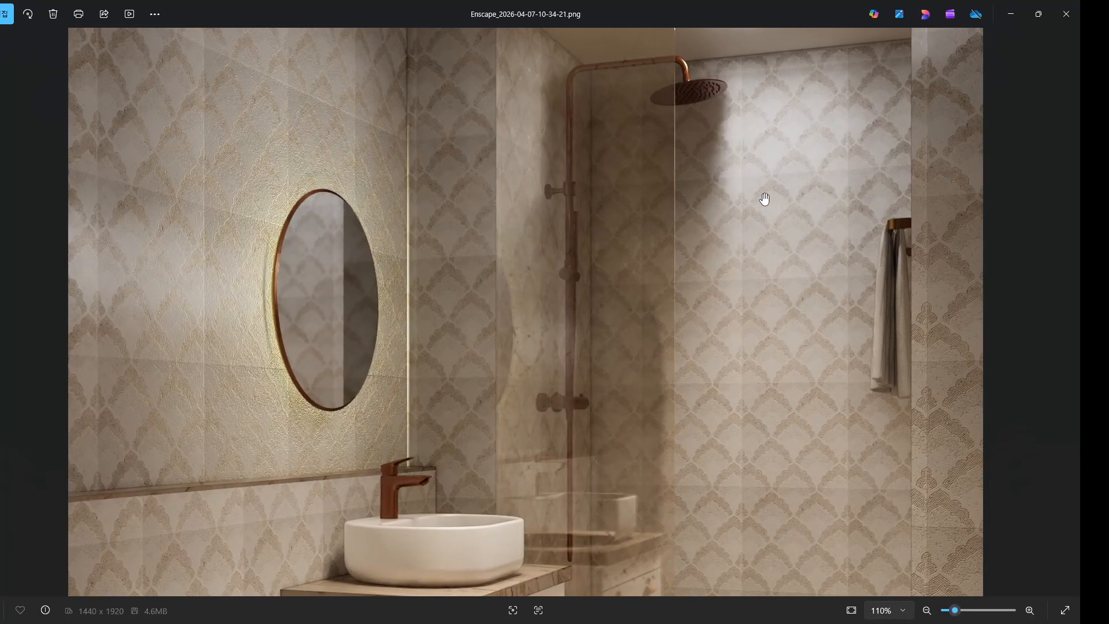
pyautogui.scroll(-4, 764, 199)
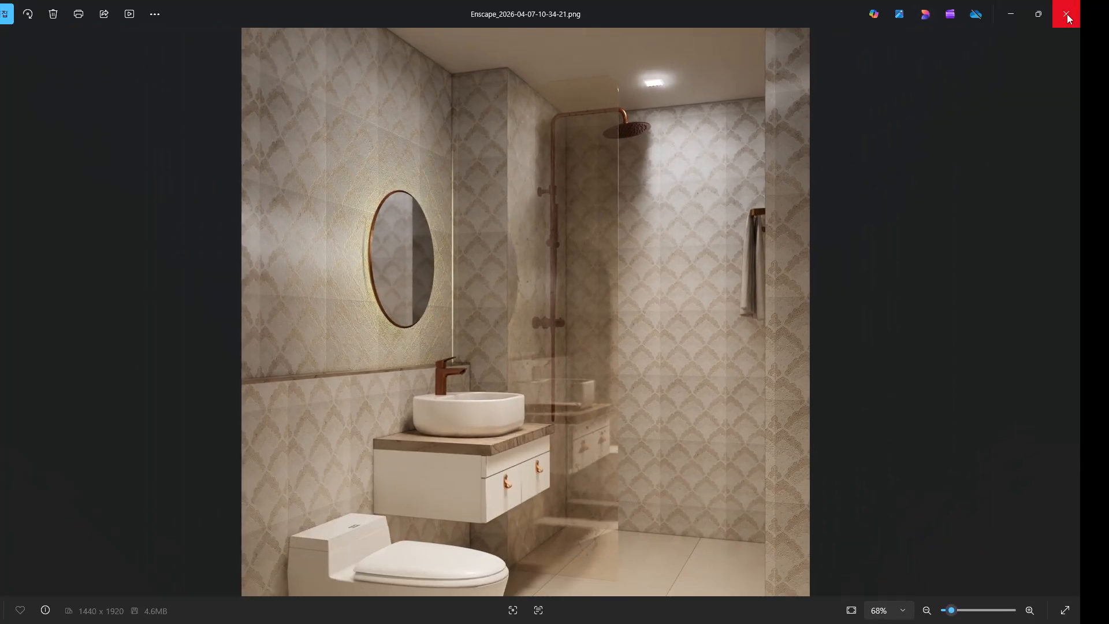
pyautogui.click(1067, 19)
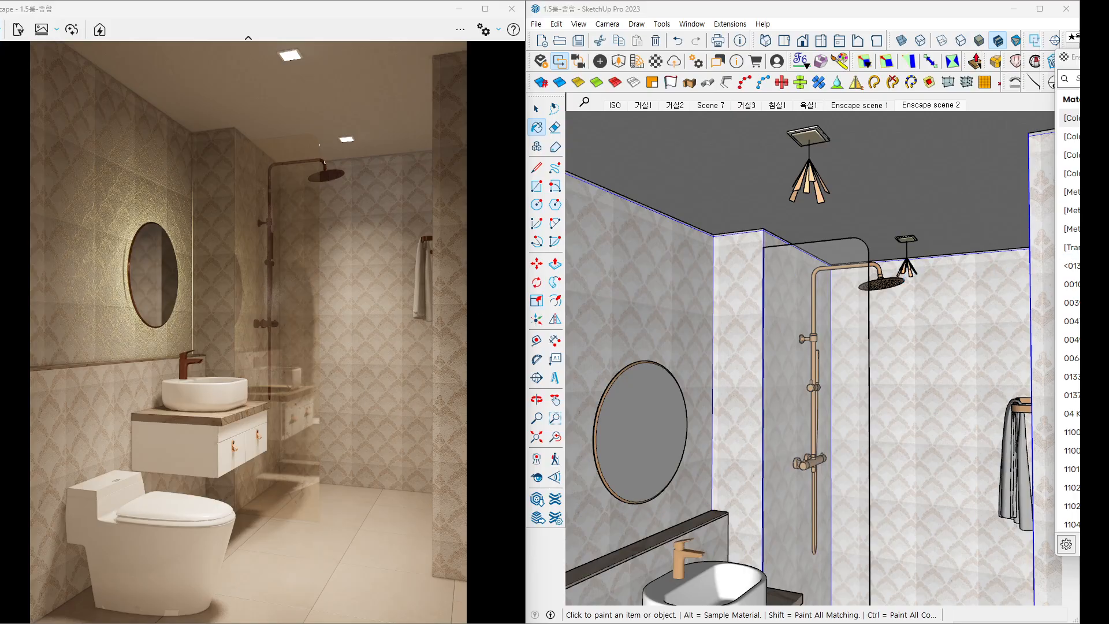
pyautogui.click(600, 62)
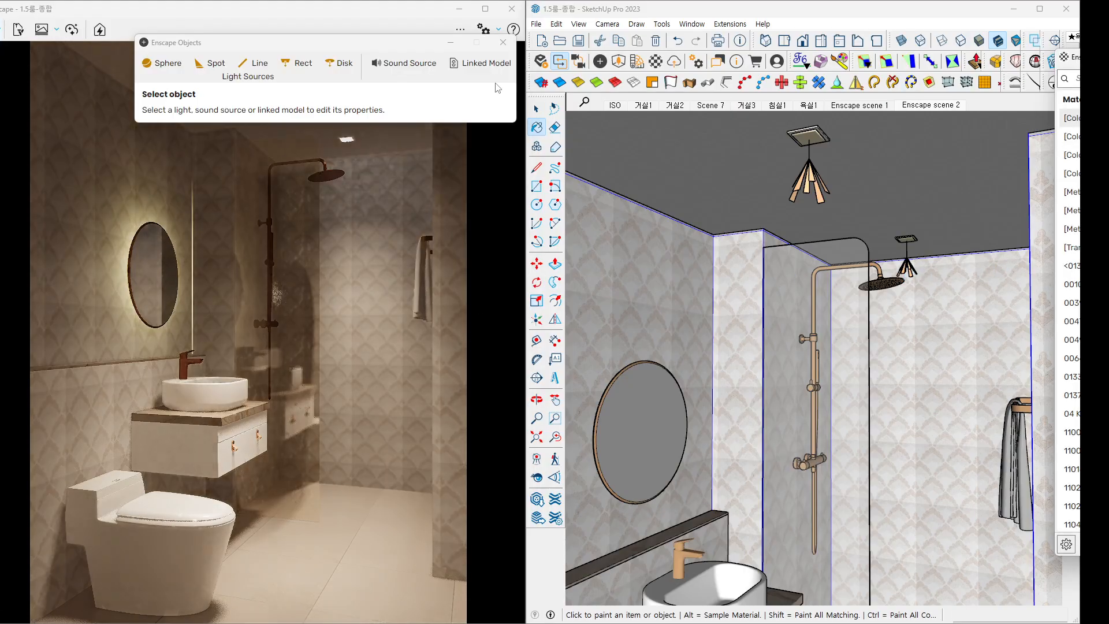
pyautogui.moveTo(408, 48); pyautogui.dragTo(392, 44)
pyautogui.click(488, 39)
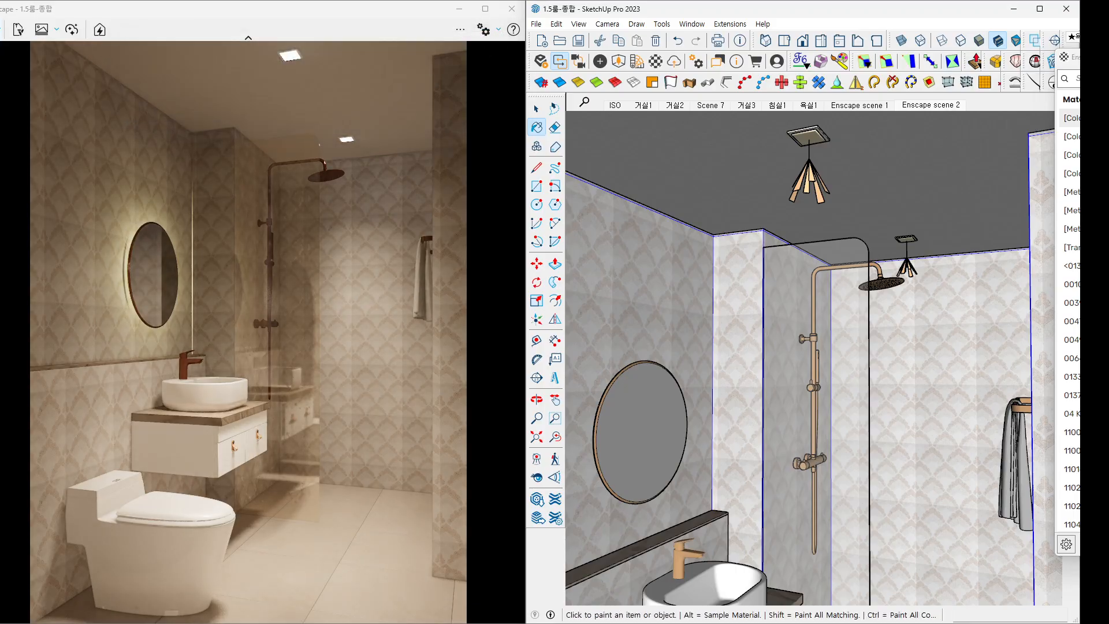
# Open the Enscape Material Editor and keep it clear of the rendered view.
pyautogui.click(655, 61)
pyautogui.moveTo(760, 74); pyautogui.dragTo(665, 70)
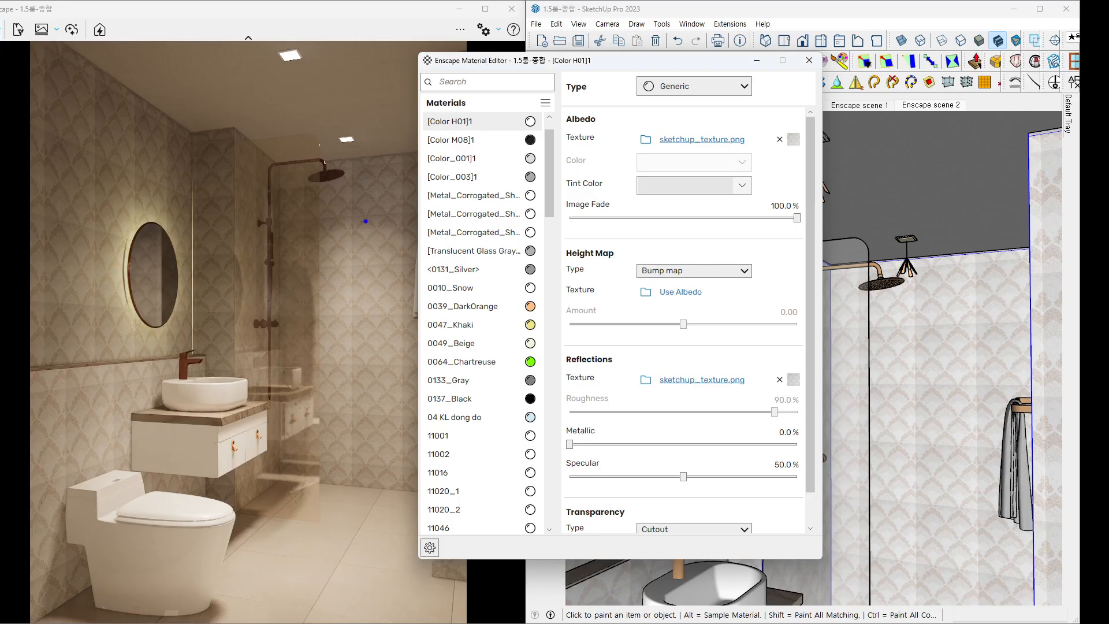
pyautogui.moveTo(365, 201); pyautogui.dragTo(310, 248)
pyautogui.moveTo(330, 204); pyautogui.dragTo(416, 269)
pyautogui.press('Escape')
pyautogui.moveTo(606, 61); pyautogui.dragTo(731, 60)
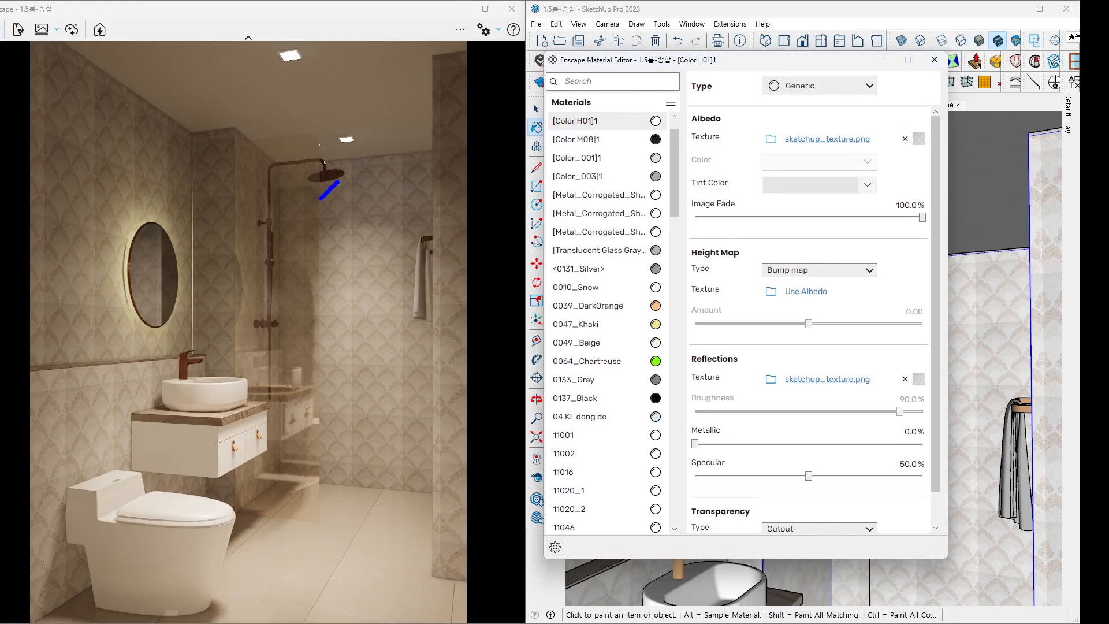
pyautogui.moveTo(321, 200)
pyautogui.mouseDown()
pyautogui.moveTo(294, 254)
pyautogui.moveTo(420, 271)
pyautogui.mouseUp()
pyautogui.press('Escape')
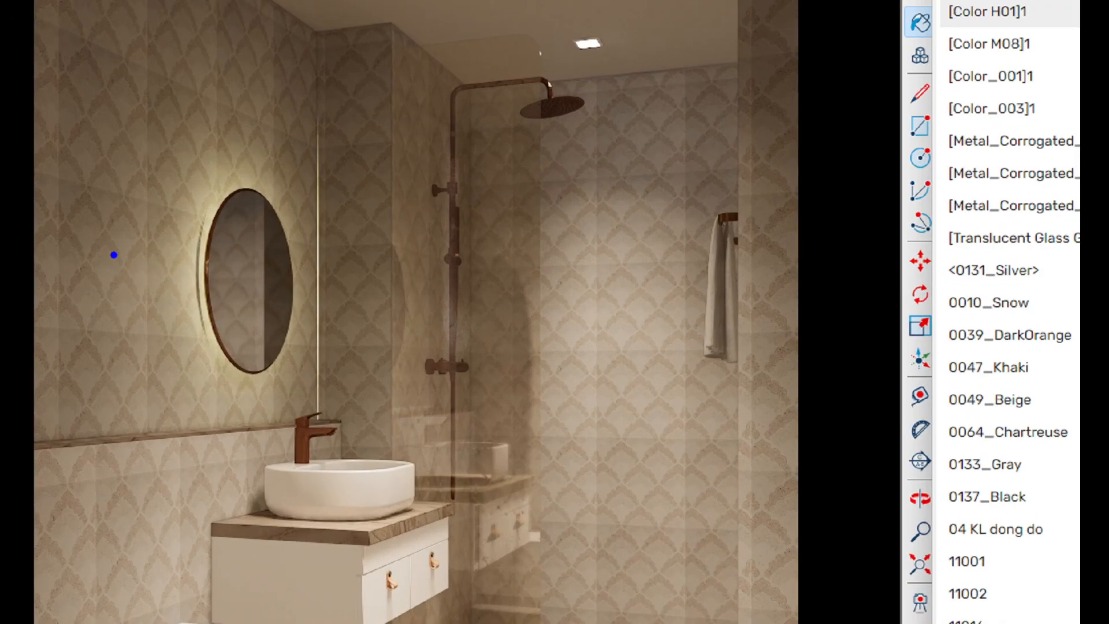
pyautogui.moveTo(74, 242); pyautogui.dragTo(106, 241)
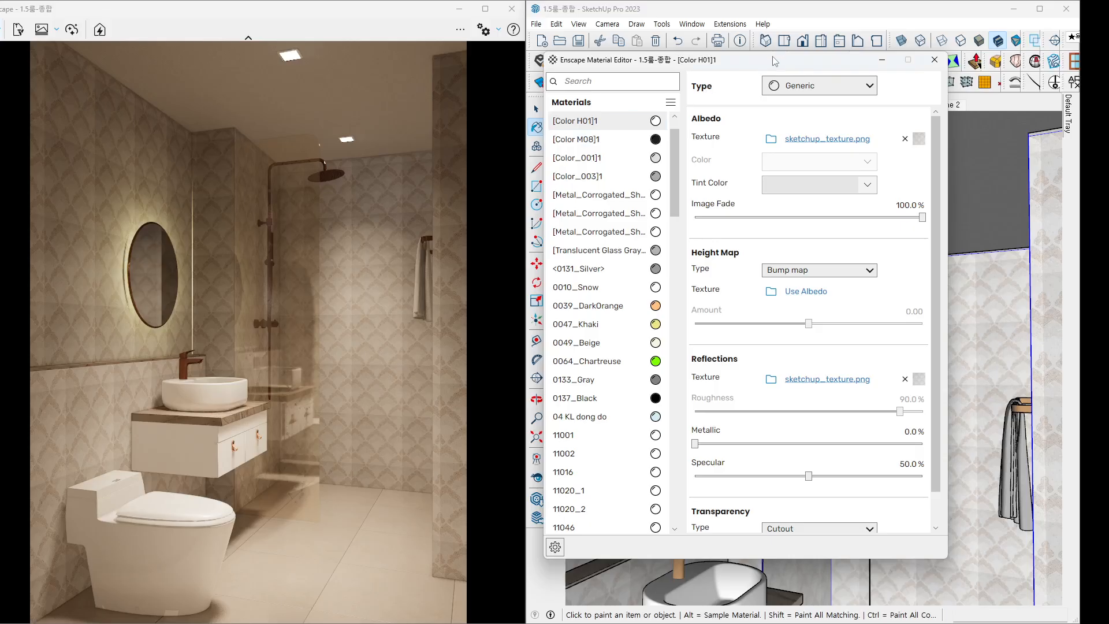
# Place the Enscape Material Editor beside the wall next to the mirror and prepare to sample the wall tile's material.
pyautogui.moveTo(774, 58)
pyautogui.mouseDown()
pyautogui.moveTo(758, 43)
pyautogui.moveTo(725, 70)
pyautogui.moveTo(603, 101)
pyautogui.moveTo(682, 88)
pyautogui.moveTo(754, 94)
pyautogui.moveTo(688, 91)
pyautogui.moveTo(648, 106)
pyautogui.moveTo(660, 97)
pyautogui.mouseUp()
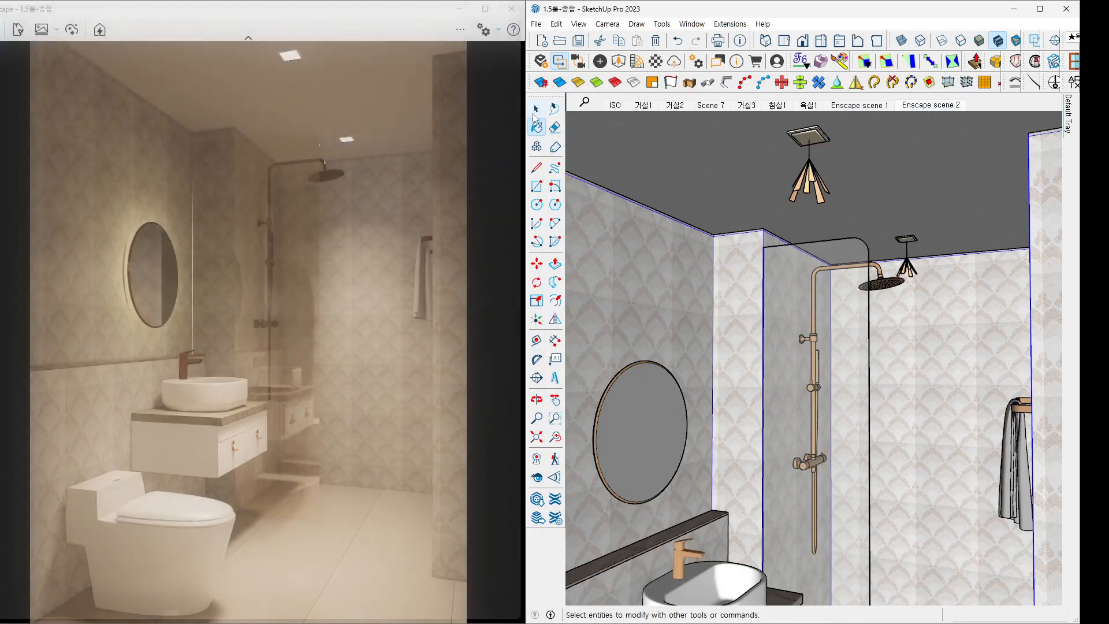
pyautogui.click(536, 108)
pyautogui.moveTo(722, 337)
pyautogui.mouseDown(button='middle')
pyautogui.moveTo(684, 325)
pyautogui.moveTo(718, 312)
pyautogui.moveTo(682, 338)
pyautogui.moveTo(699, 309)
pyautogui.mouseUp(button='middle')
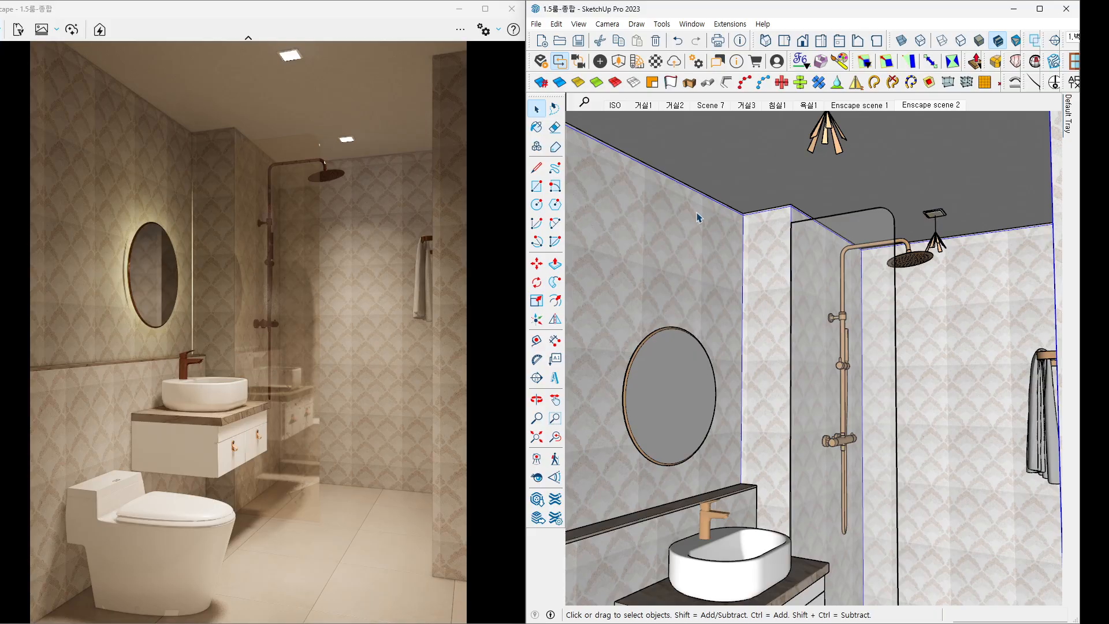
pyautogui.moveTo(721, 121)
pyautogui.mouseDown()
pyautogui.moveTo(567, 101)
pyautogui.moveTo(520, 114)
pyautogui.mouseUp()
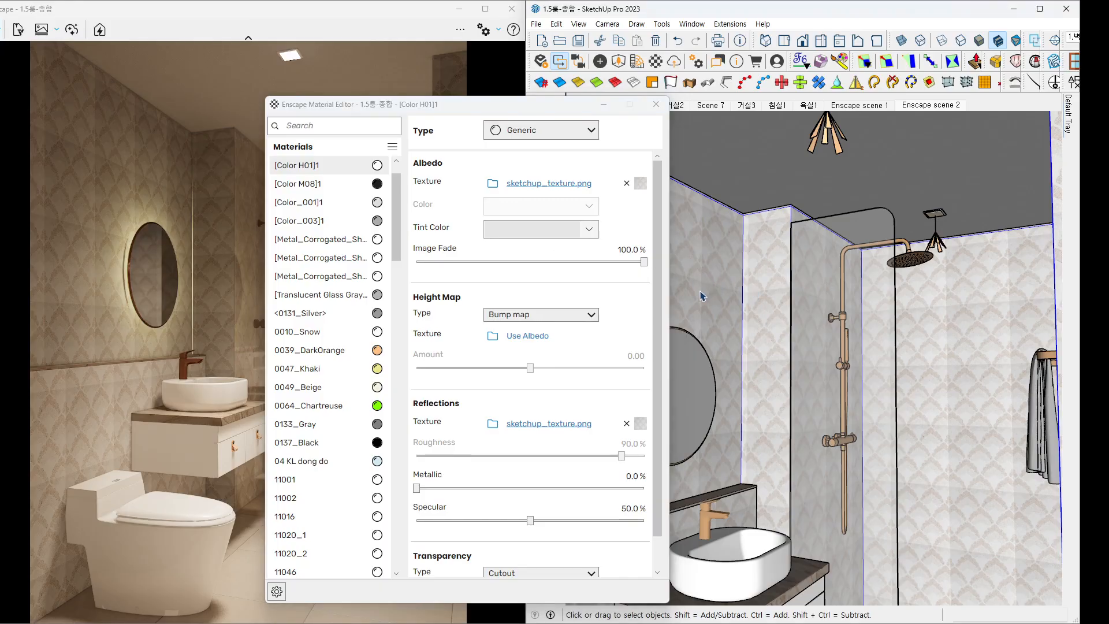
pyautogui.press('b')
pyautogui.press('alt')
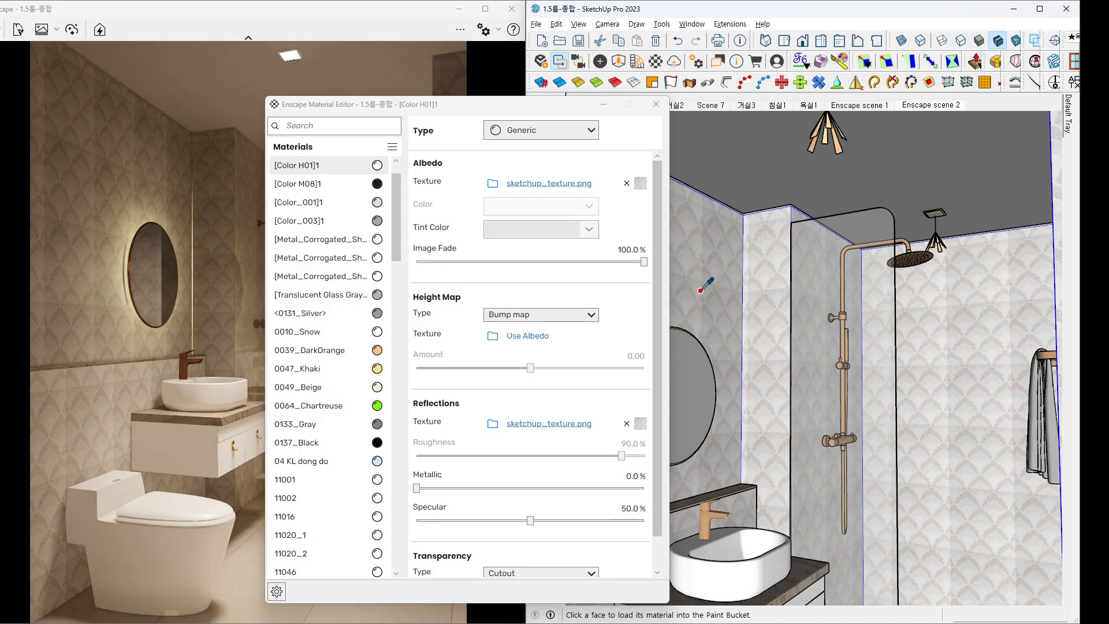
# Use the albedo texture as the [Color H01]1 tile material's bump map and set the bump amount to -1.
pyautogui.moveTo(439, 103); pyautogui.dragTo(563, 69)
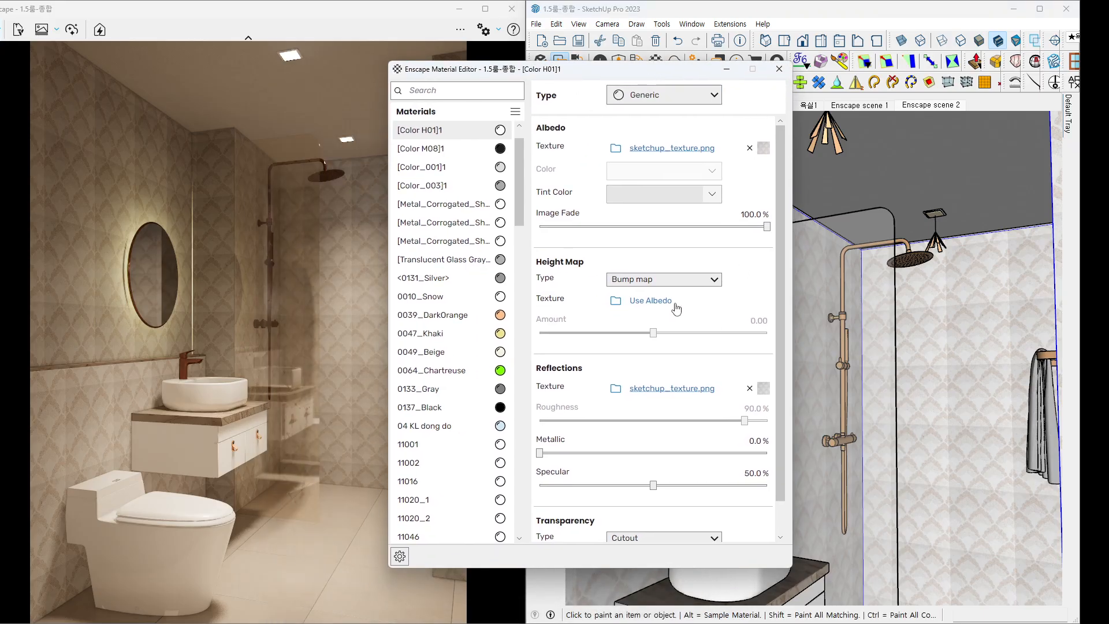
pyautogui.click(679, 280)
pyautogui.click(755, 271)
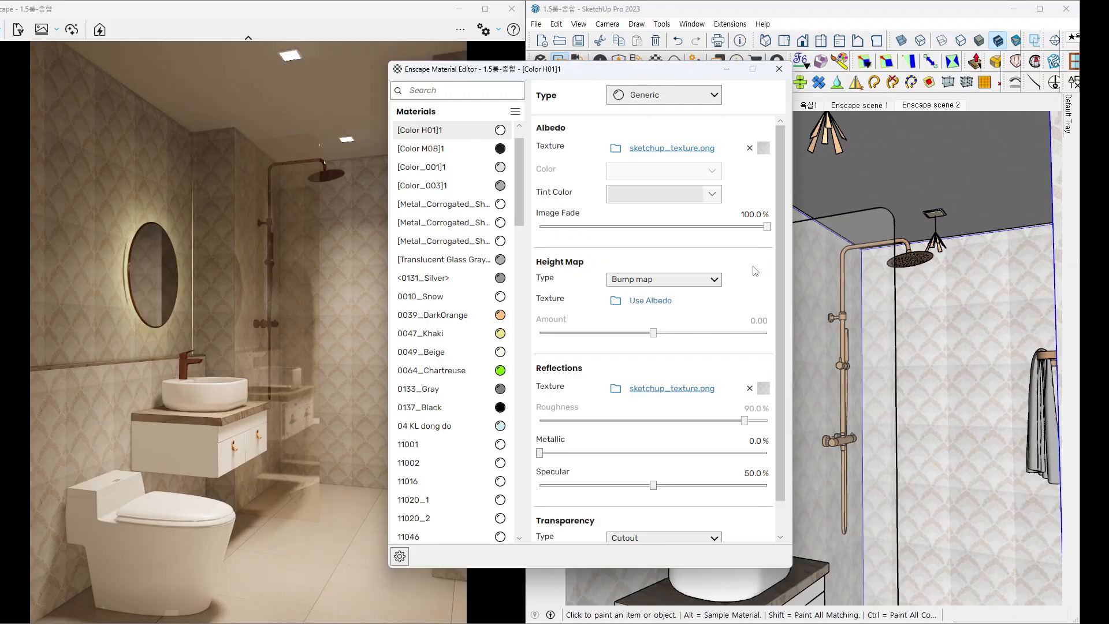
pyautogui.click(652, 300)
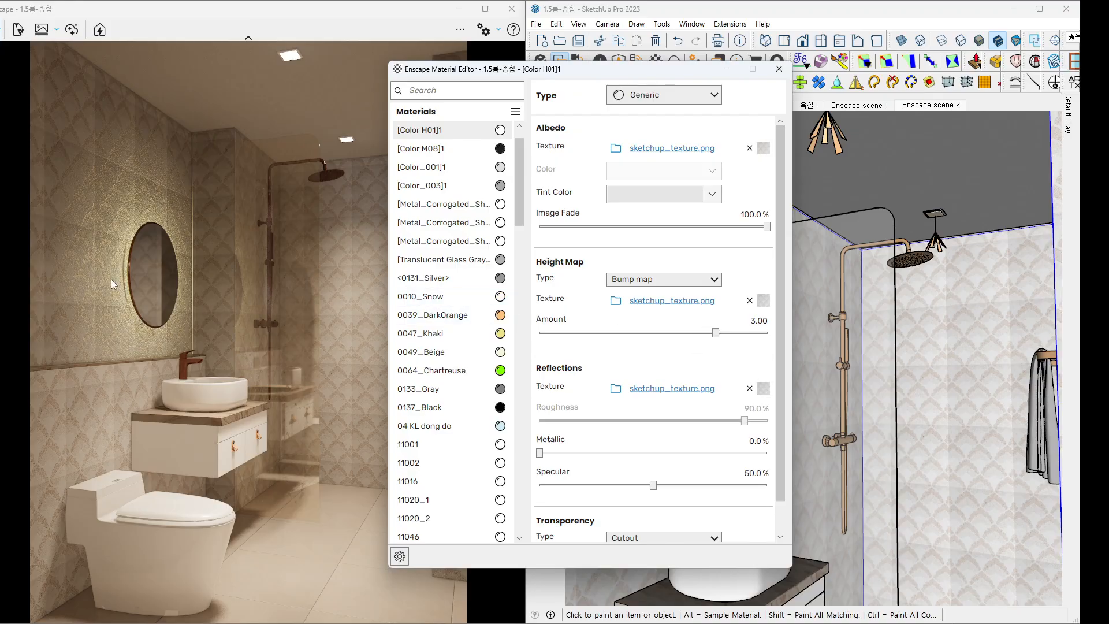
pyautogui.click(746, 321)
pyautogui.write('-1')
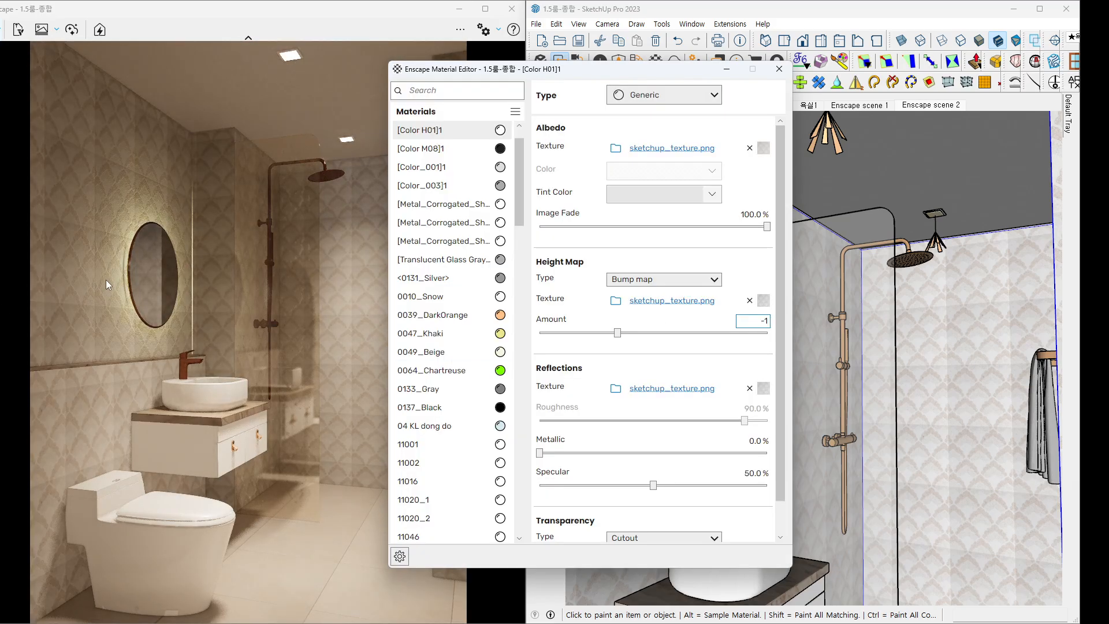
# Examine the wall tiles' relief around the mirror up close in the Enscape view, and return to Enscape scene 2.
pyautogui.moveTo(106, 279)
pyautogui.mouseDown(button='right')
pyautogui.moveTo(136, 278)
pyautogui.moveTo(105, 264)
pyautogui.moveTo(150, 258)
pyautogui.moveTo(118, 265)
pyautogui.mouseUp(button='right')
pyautogui.scroll(4, 106, 264)
pyautogui.scroll(5, 104, 265)
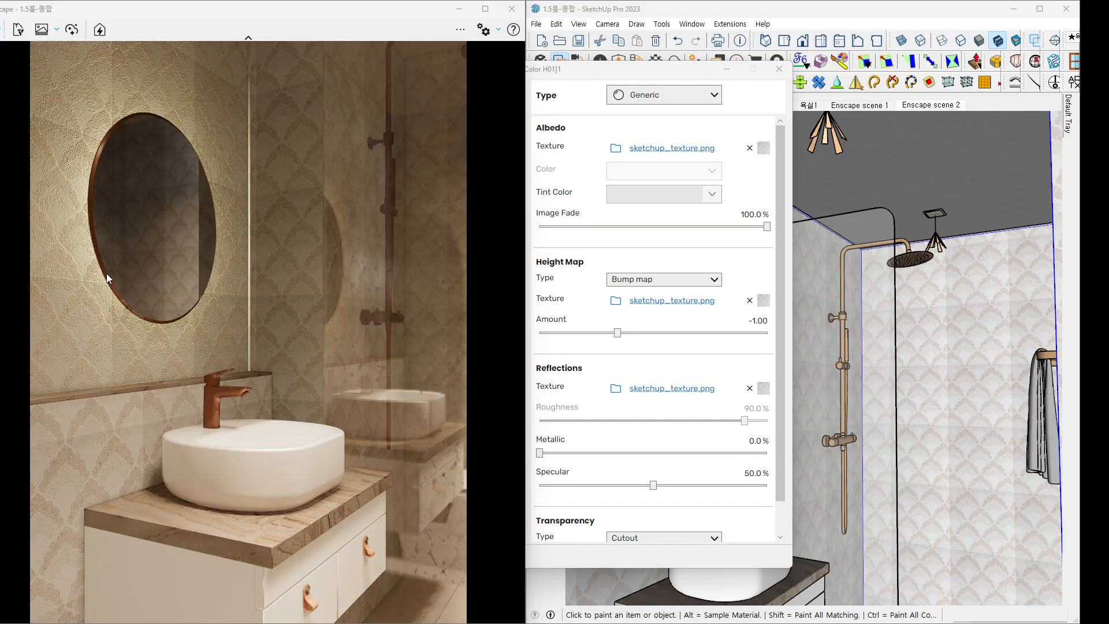
pyautogui.moveTo(109, 272); pyautogui.dragTo(117, 267, button='middle')
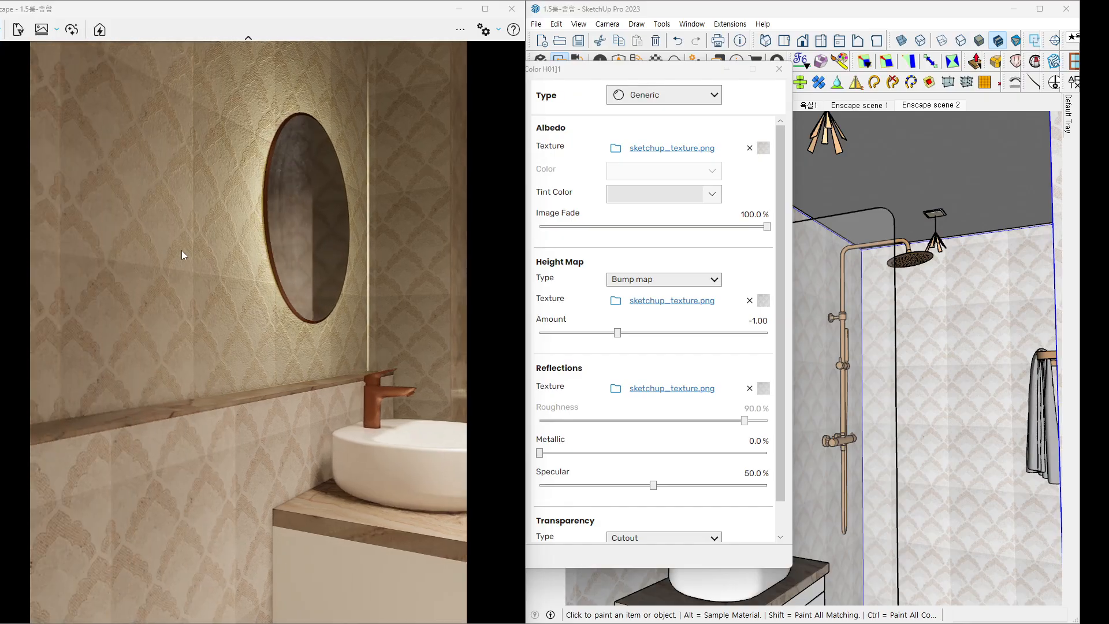
pyautogui.moveTo(245, 240); pyautogui.dragTo(255, 238)
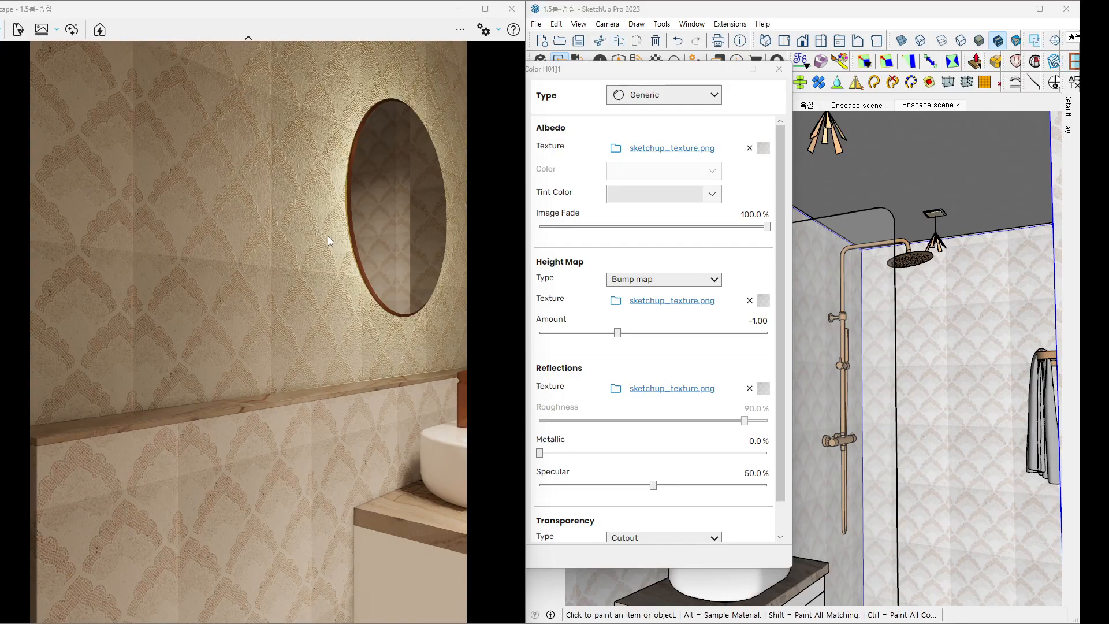
pyautogui.moveTo(629, 68)
pyautogui.mouseDown()
pyautogui.moveTo(716, 43)
pyautogui.moveTo(946, 215)
pyautogui.mouseUp()
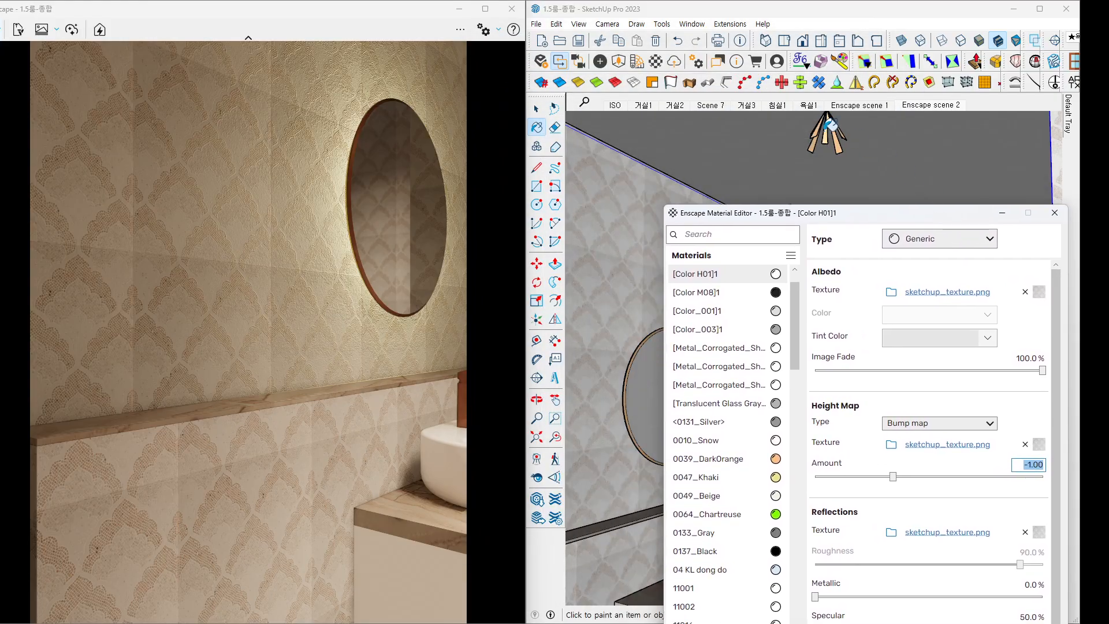
pyautogui.click(926, 106)
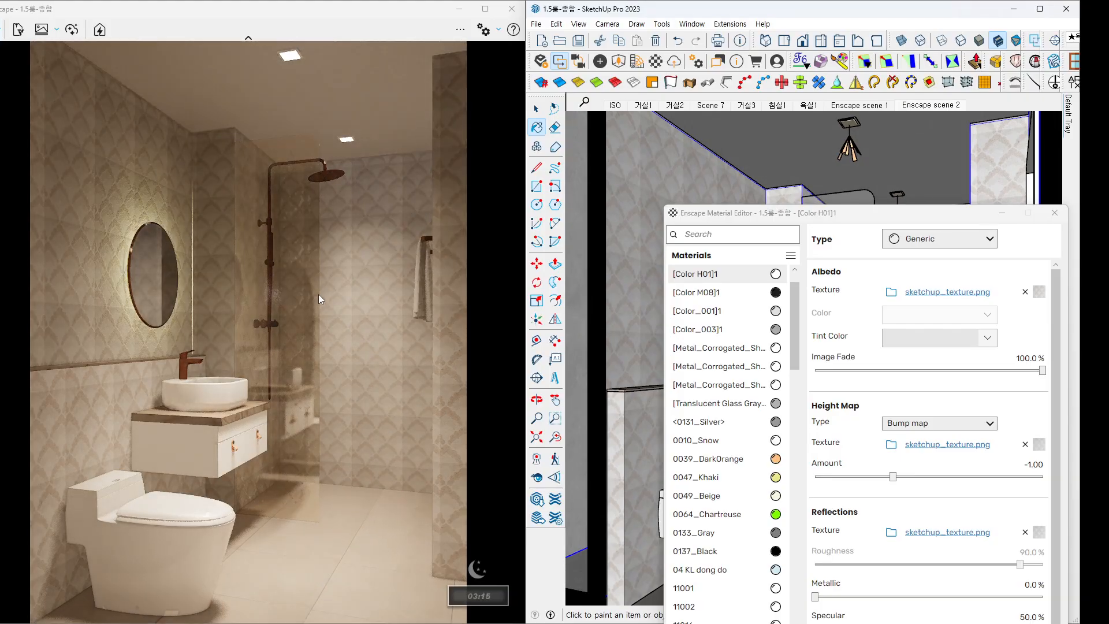
# Select the ceiling spotlight beside the shower head and move the Enscape Material Editor out of the way.
pyautogui.moveTo(937, 217)
pyautogui.mouseDown()
pyautogui.moveTo(612, 202)
pyautogui.moveTo(426, 168)
pyautogui.moveTo(463, 258)
pyautogui.mouseUp()
pyautogui.click(537, 109)
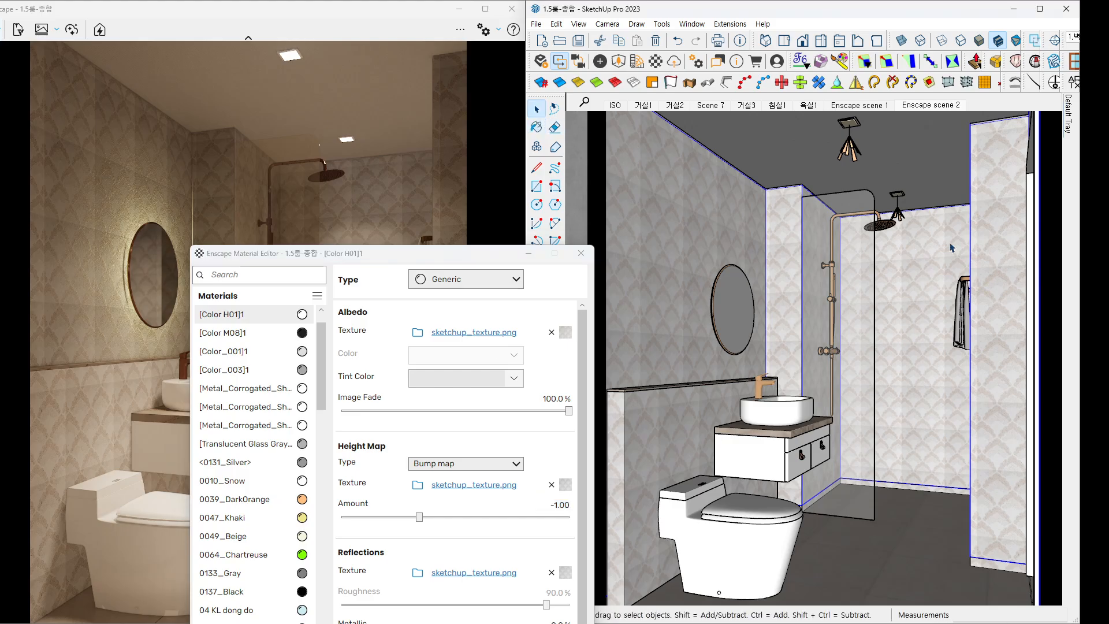
pyautogui.scroll(4, 910, 217)
pyautogui.click(905, 223)
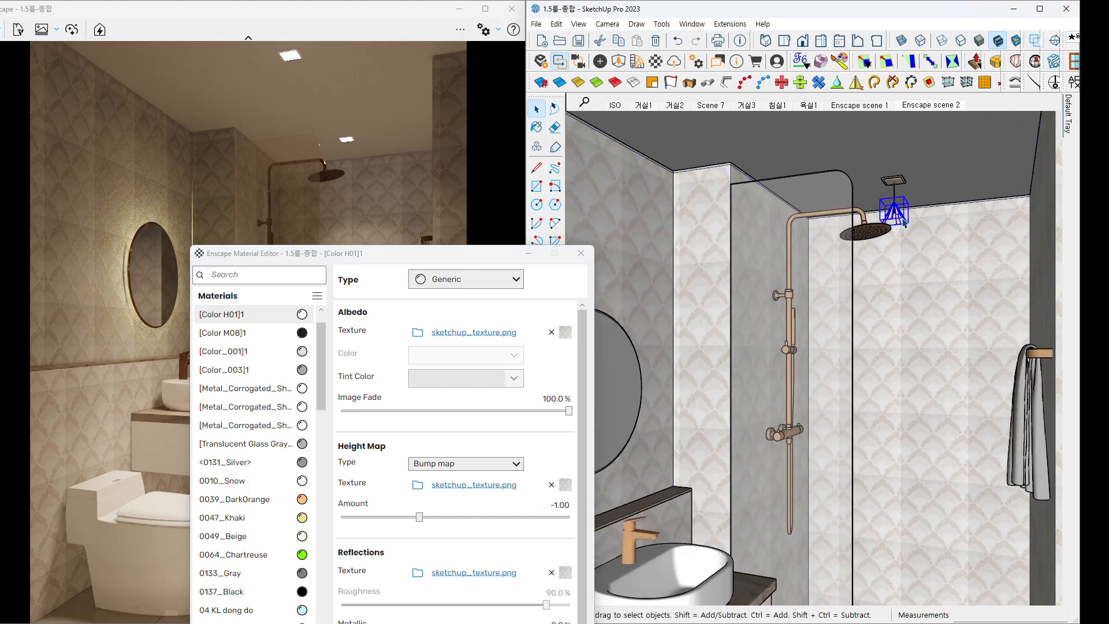
pyautogui.moveTo(454, 256); pyautogui.dragTo(1106, 140)
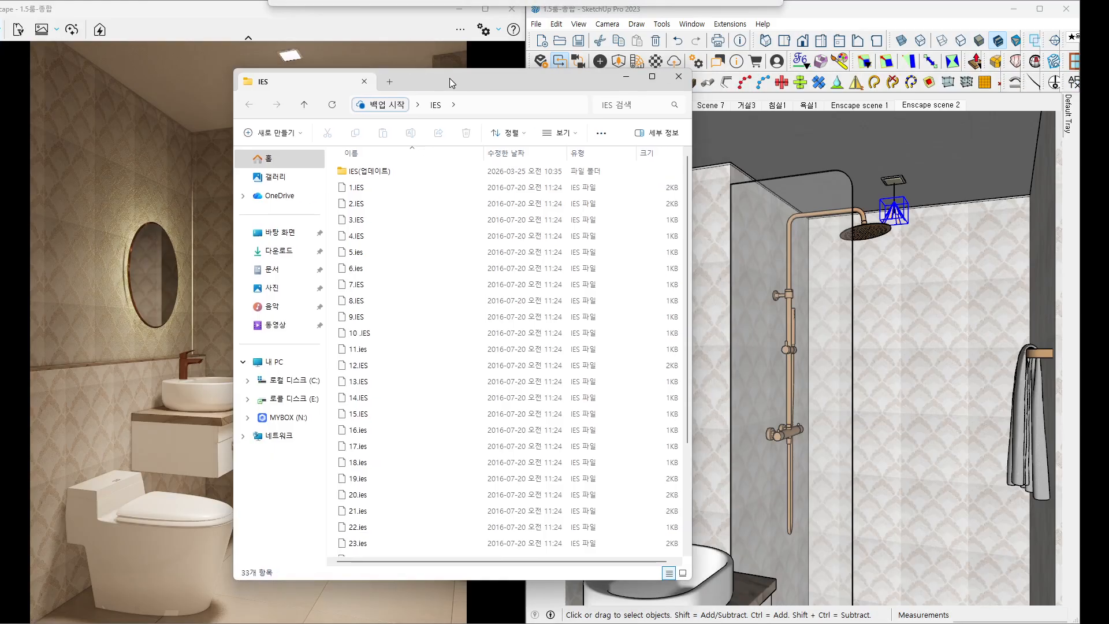
# Open IES.jpg from the IES folder, examine the beam shape of light profile 30, and close the image.
pyautogui.scroll(-3, 371, 458)
pyautogui.doubleClick(349, 529)
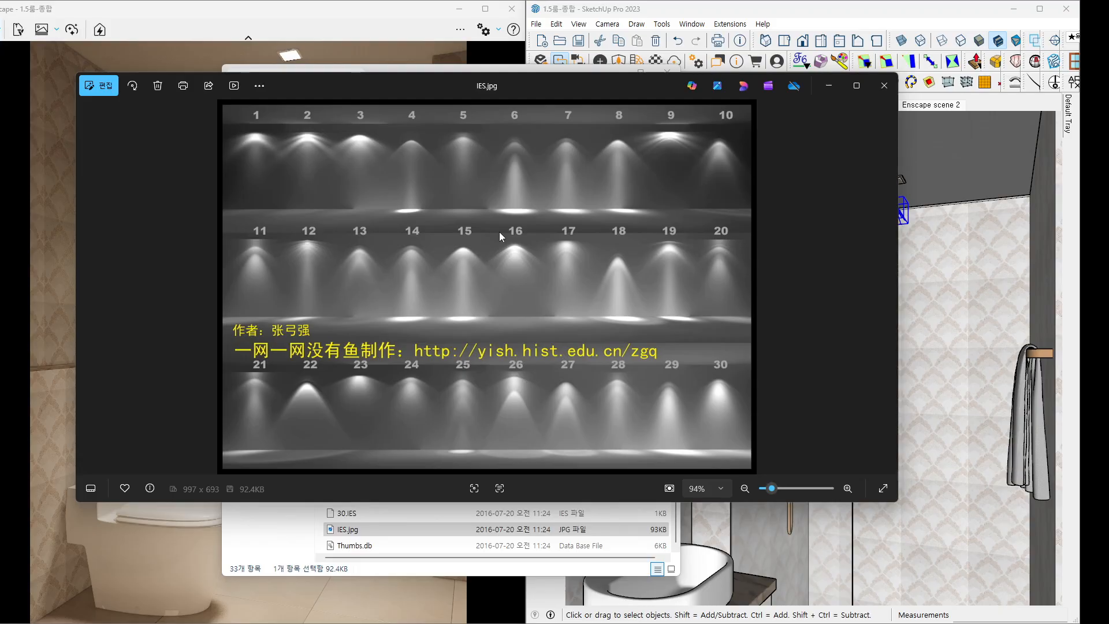
pyautogui.hotkey('ctrl', '1')
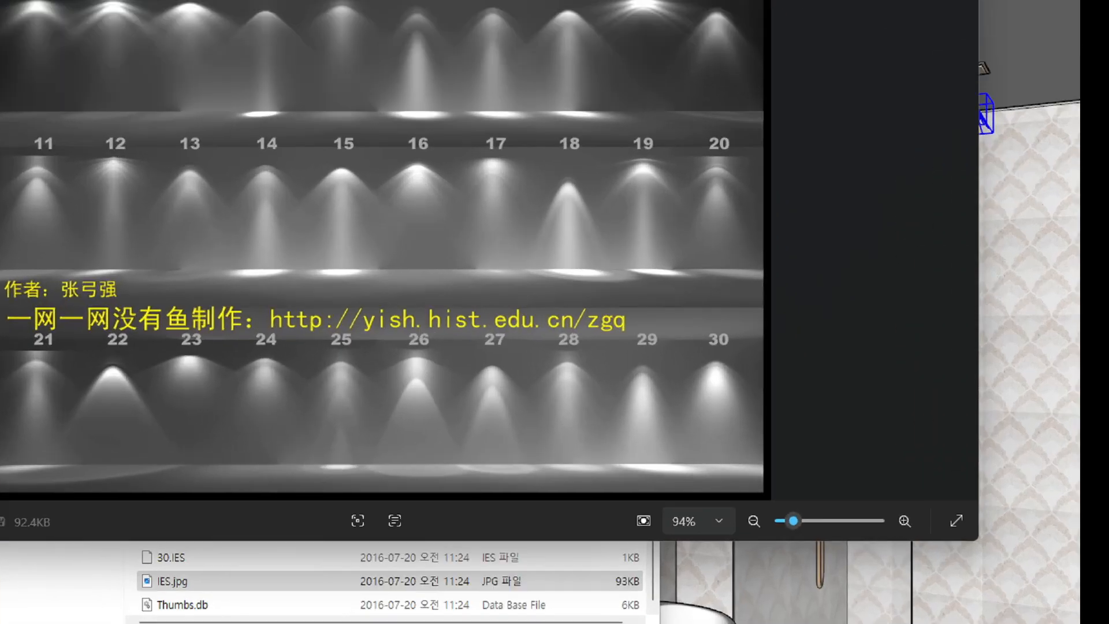
pyautogui.moveTo(737, 421)
pyautogui.mouseDown()
pyautogui.moveTo(688, 324)
pyautogui.moveTo(762, 400)
pyautogui.moveTo(731, 440)
pyautogui.mouseUp()
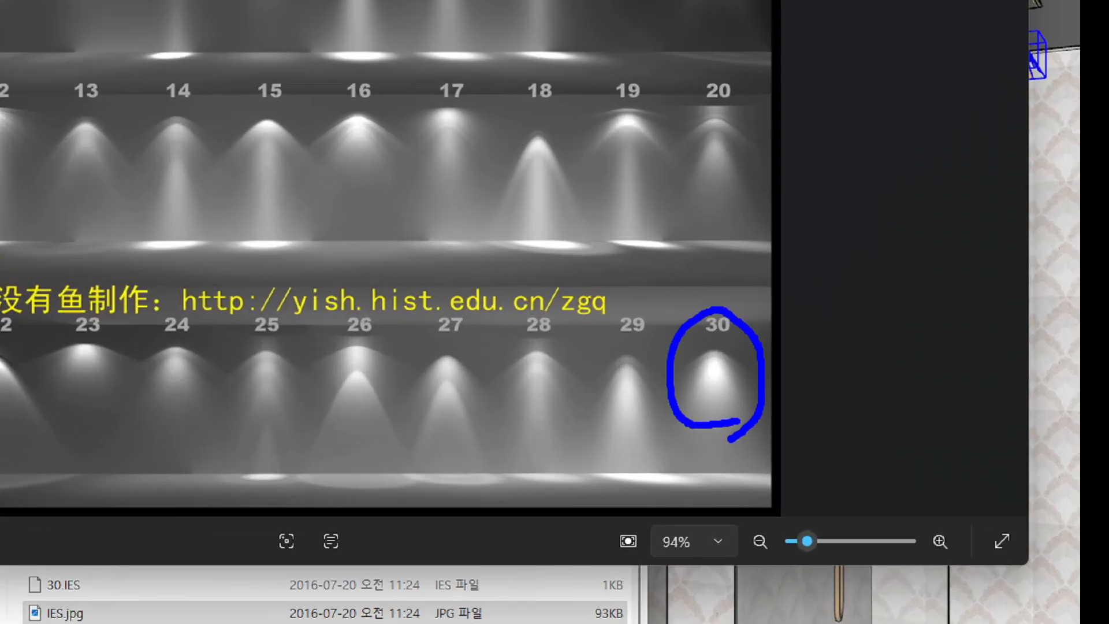
pyautogui.press('Escape')
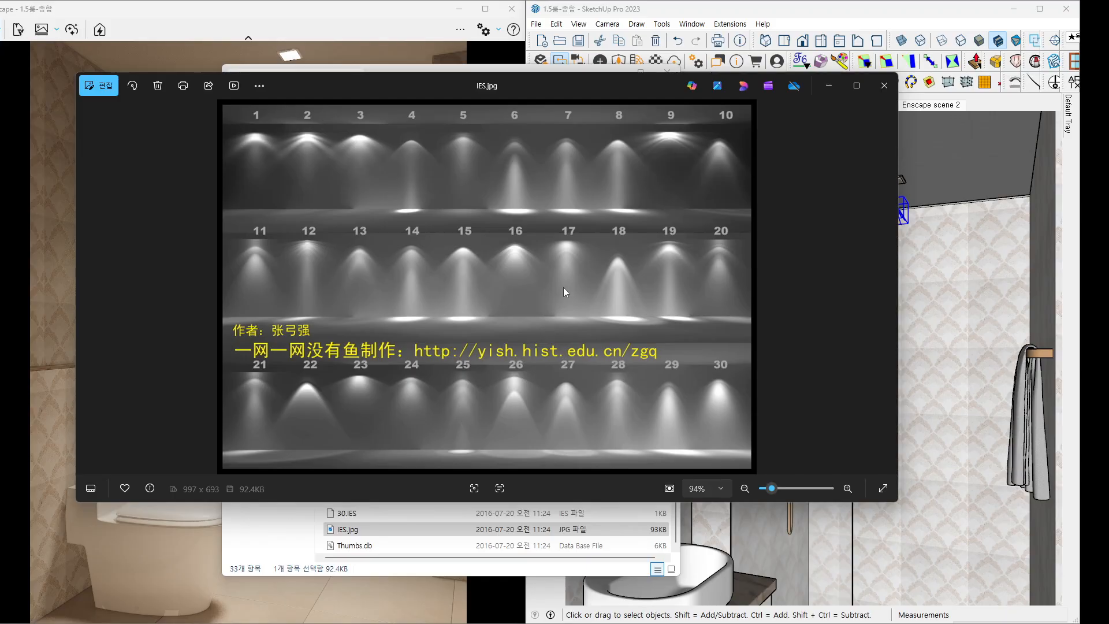
pyautogui.press('Escape')
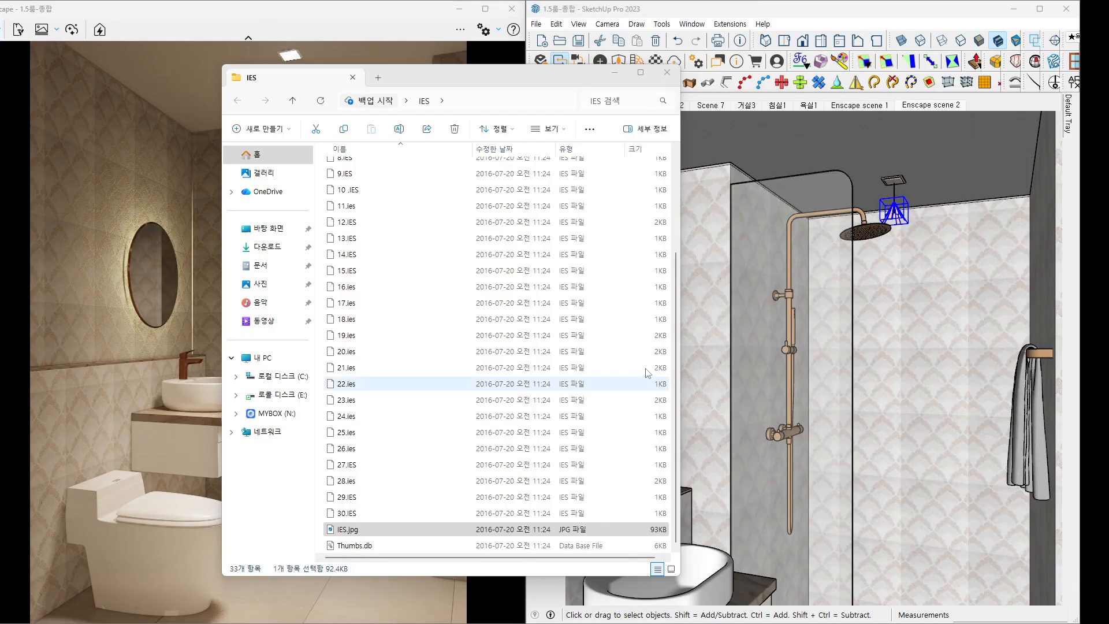
# Move the IES folder window out of the way and bring up the shower spotlight's properties in Enscape Objects.
pyautogui.moveTo(548, 76); pyautogui.dragTo(1108, 77)
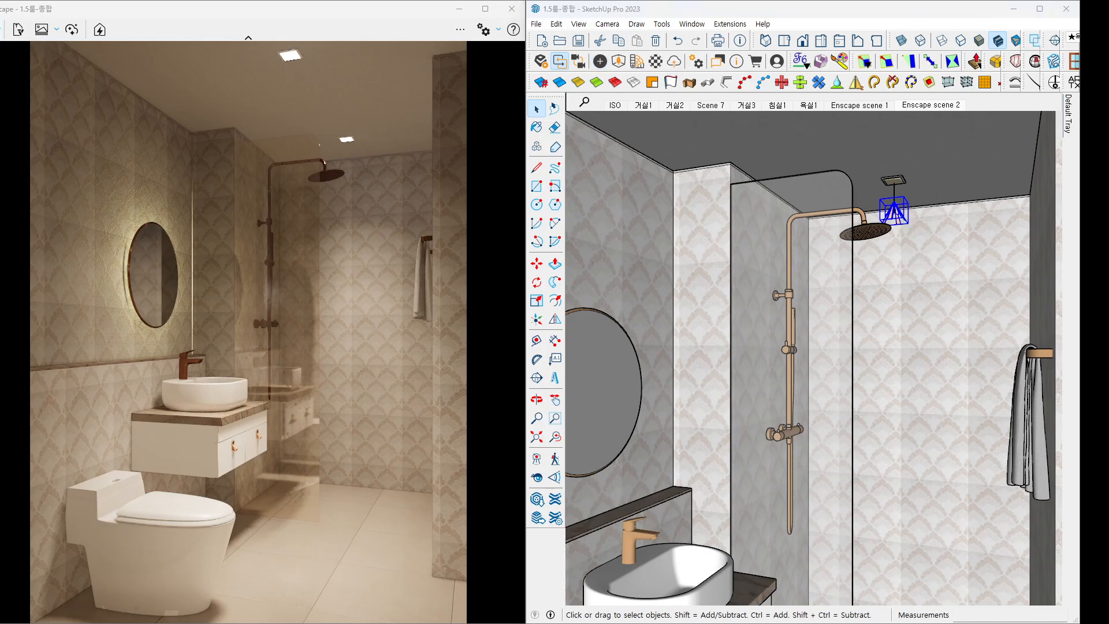
pyautogui.click(600, 61)
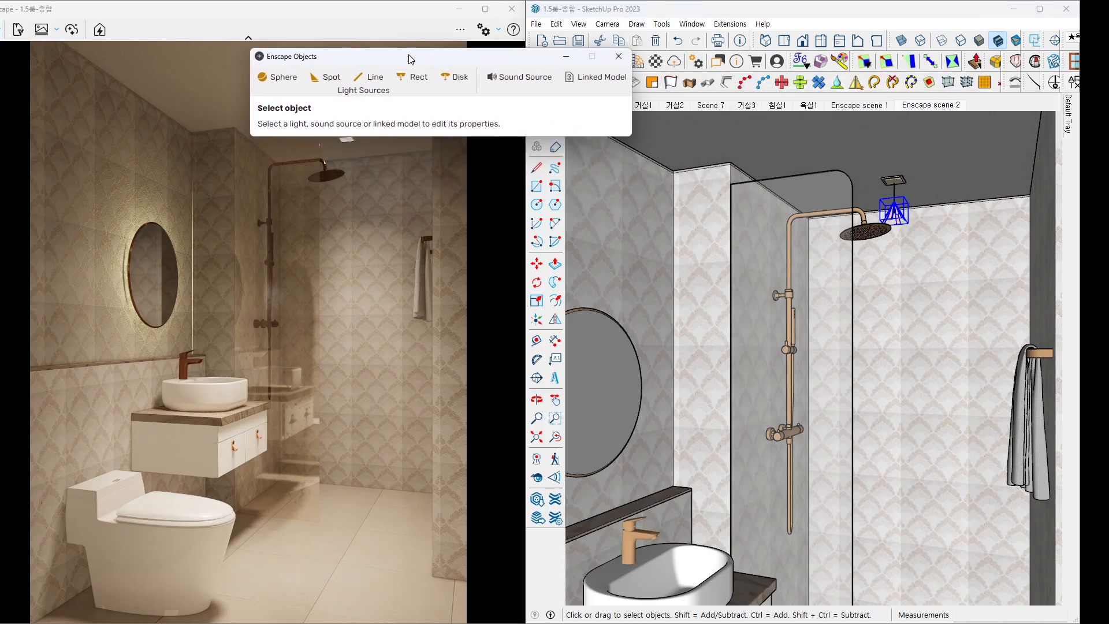
pyautogui.click(899, 219)
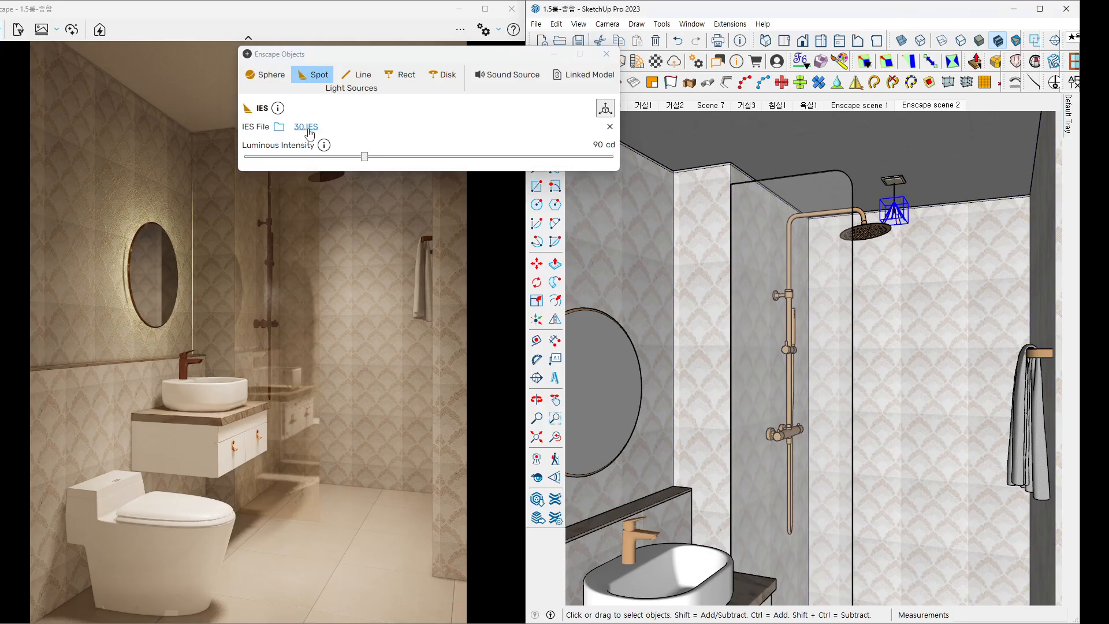
# Try the profile 5.ies from the desktop's IES folder on the shower spotlight and move Enscape Objects off the render view.
pyautogui.click(308, 129)
pyautogui.click(278, 217)
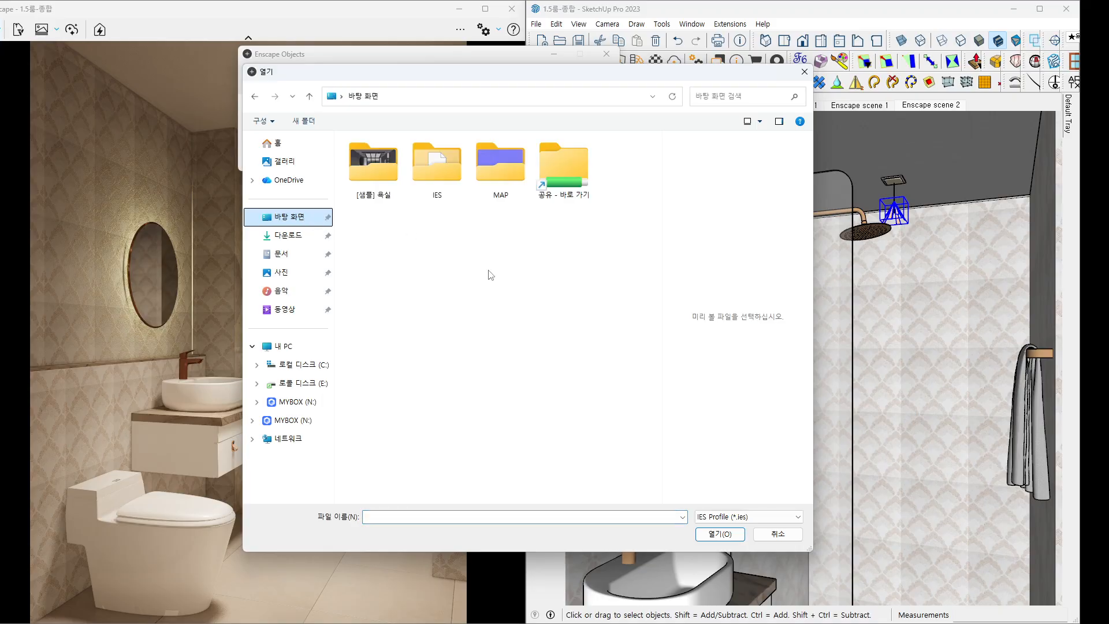
pyautogui.doubleClick(436, 168)
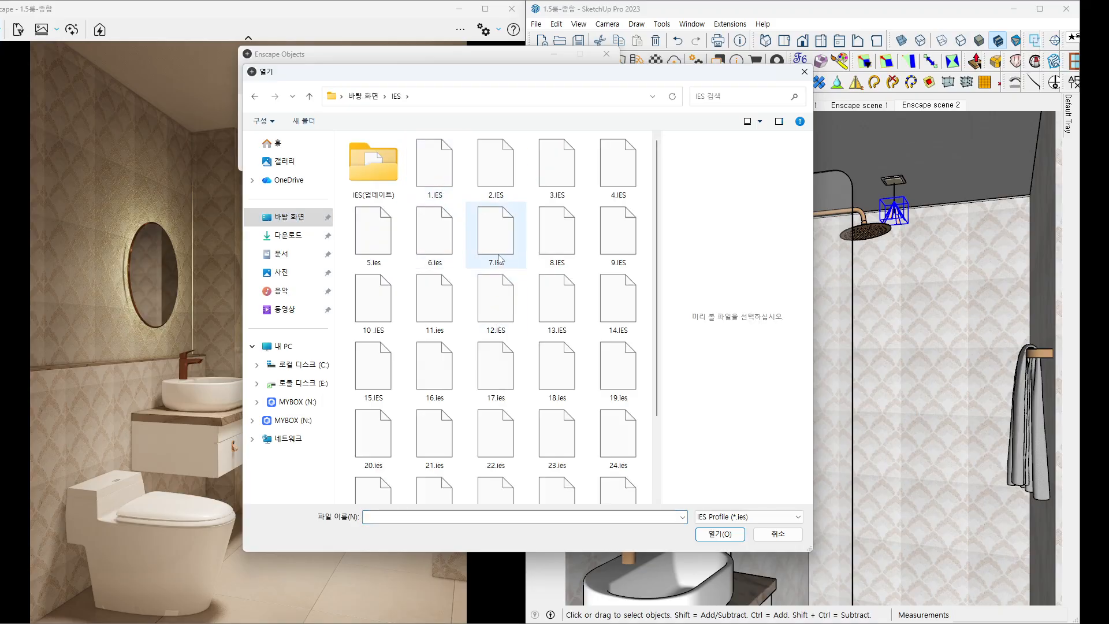
pyautogui.doubleClick(373, 231)
pyautogui.click(393, 238)
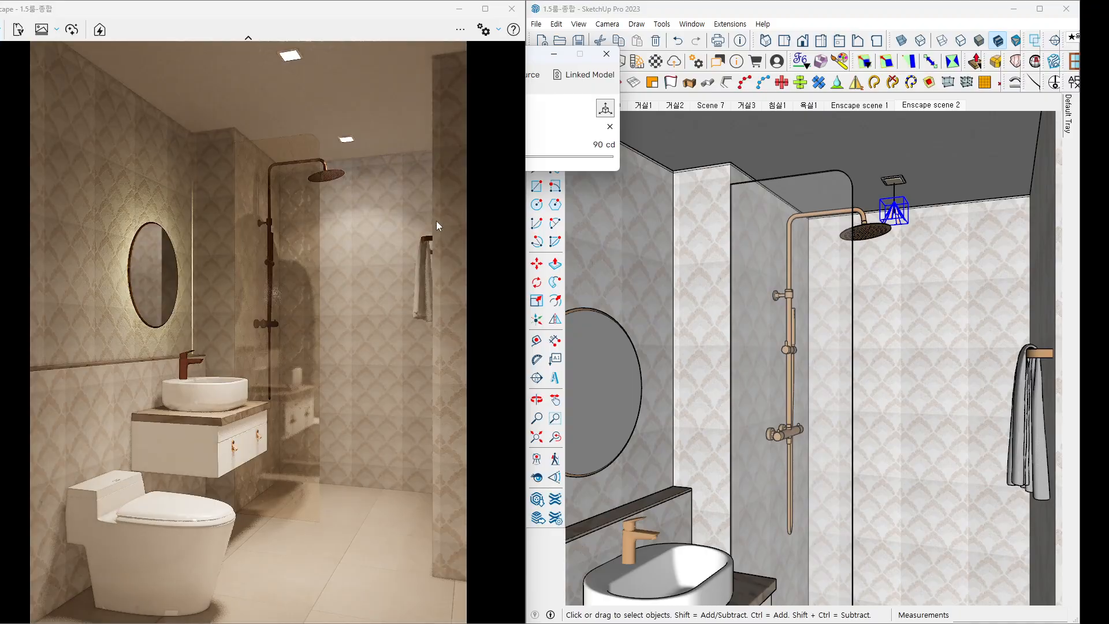
pyautogui.click(536, 57)
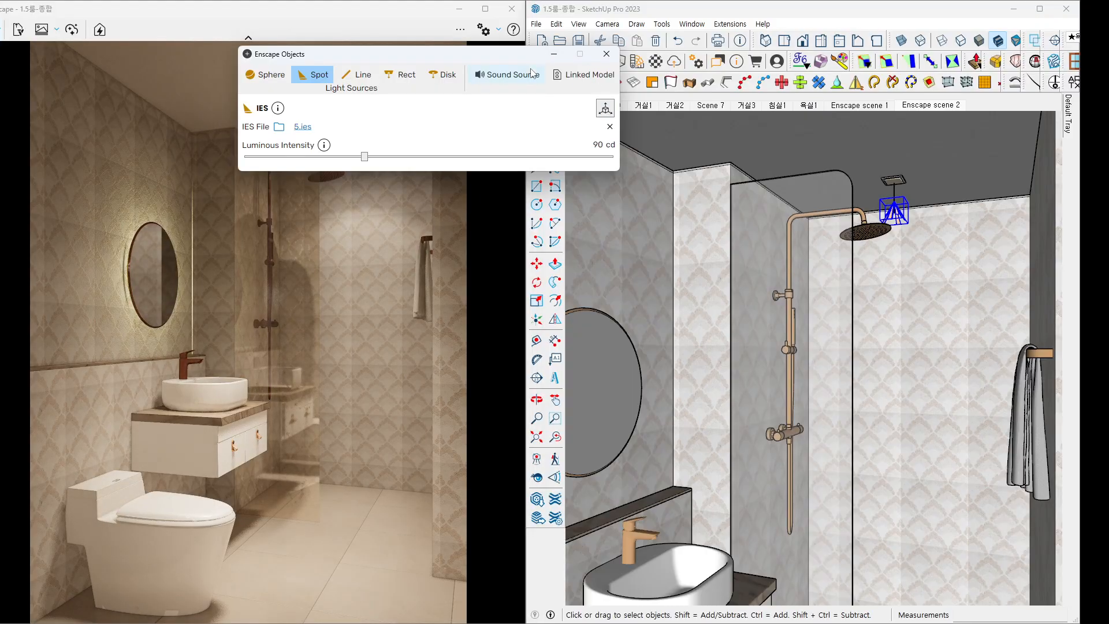
pyautogui.moveTo(394, 55); pyautogui.dragTo(627, 16)
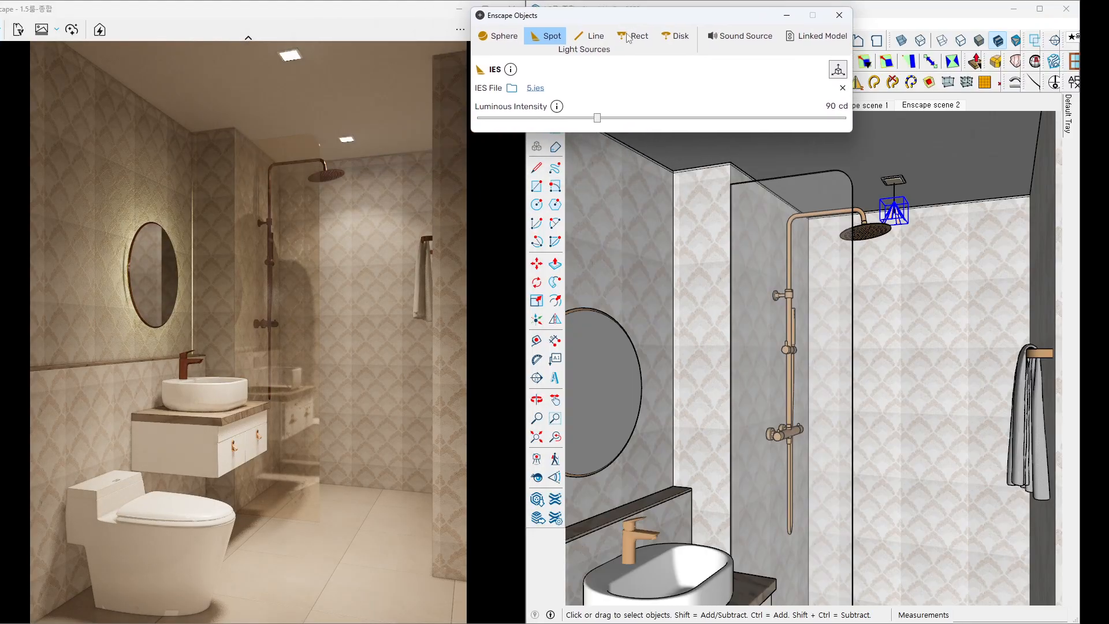
# Try the profiles 10 .IES, 12.IES and 11.ies one after another on the shower spotlight.
pyautogui.click(536, 88)
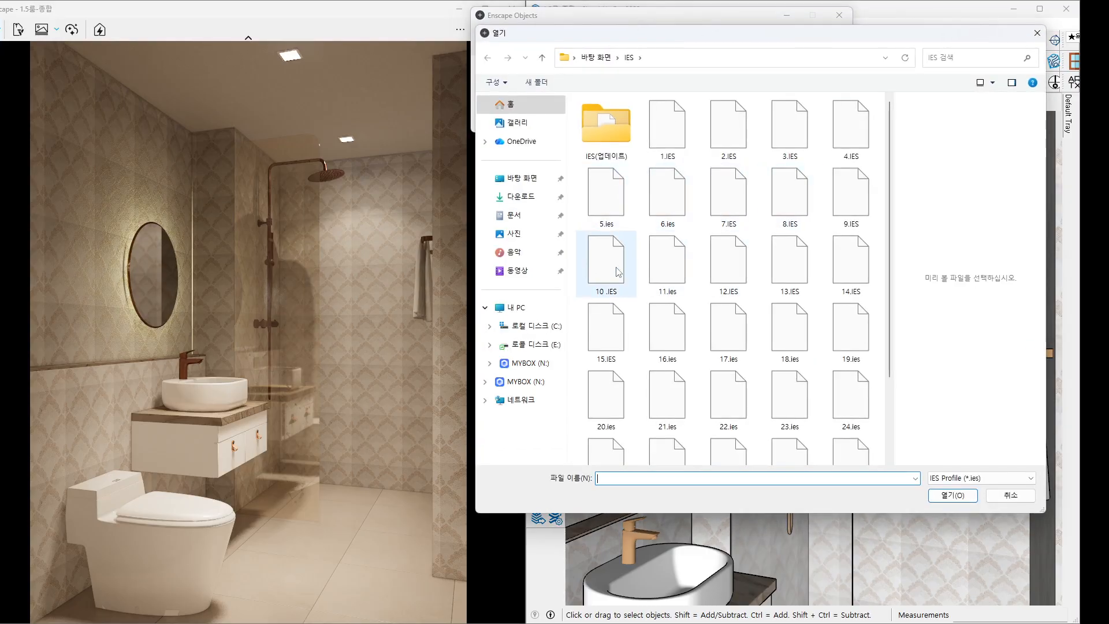
pyautogui.doubleClick(619, 270)
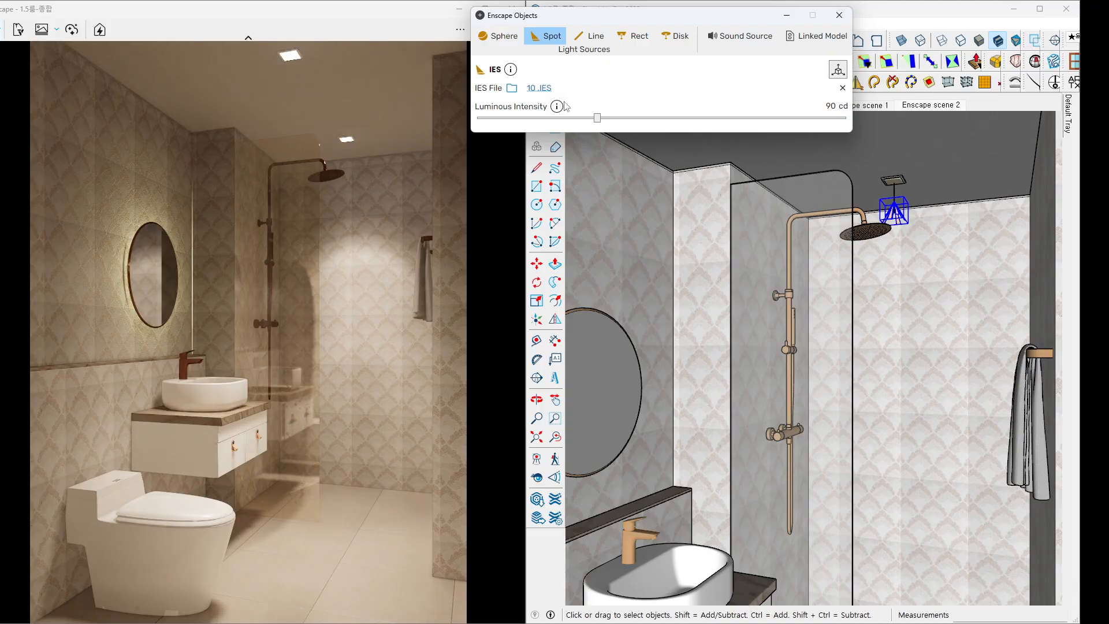
pyautogui.click(544, 91)
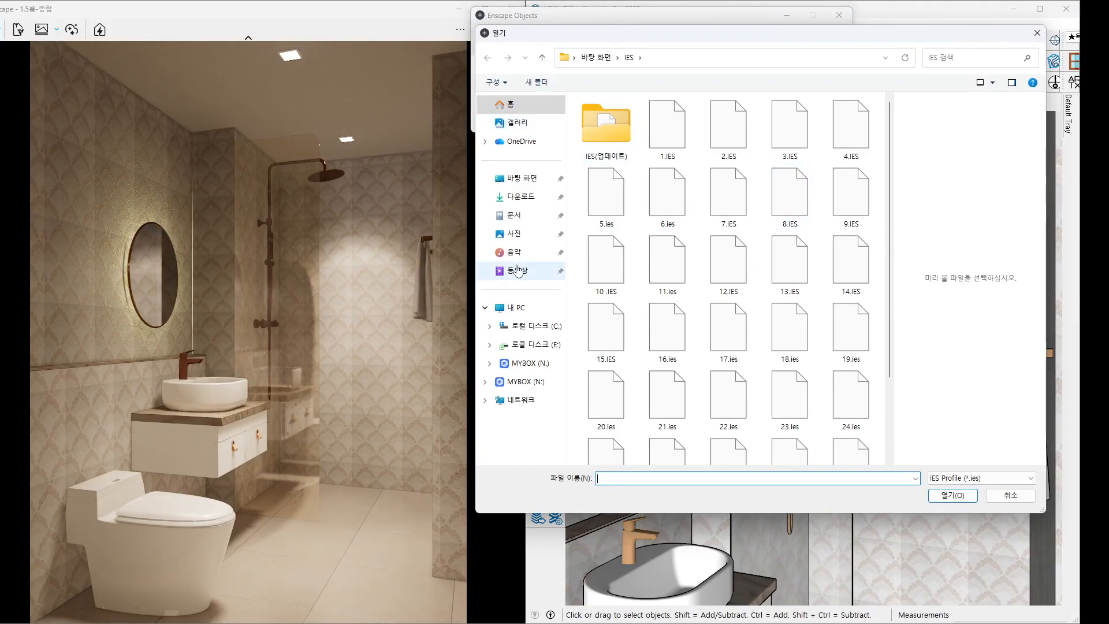
pyautogui.doubleClick(731, 267)
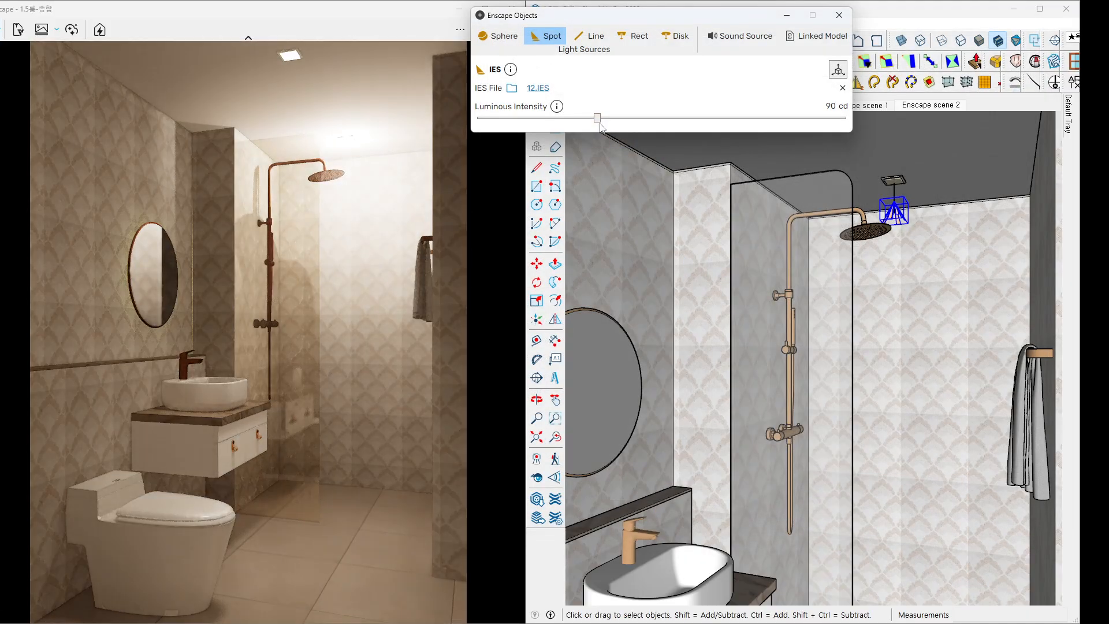
pyautogui.click(537, 87)
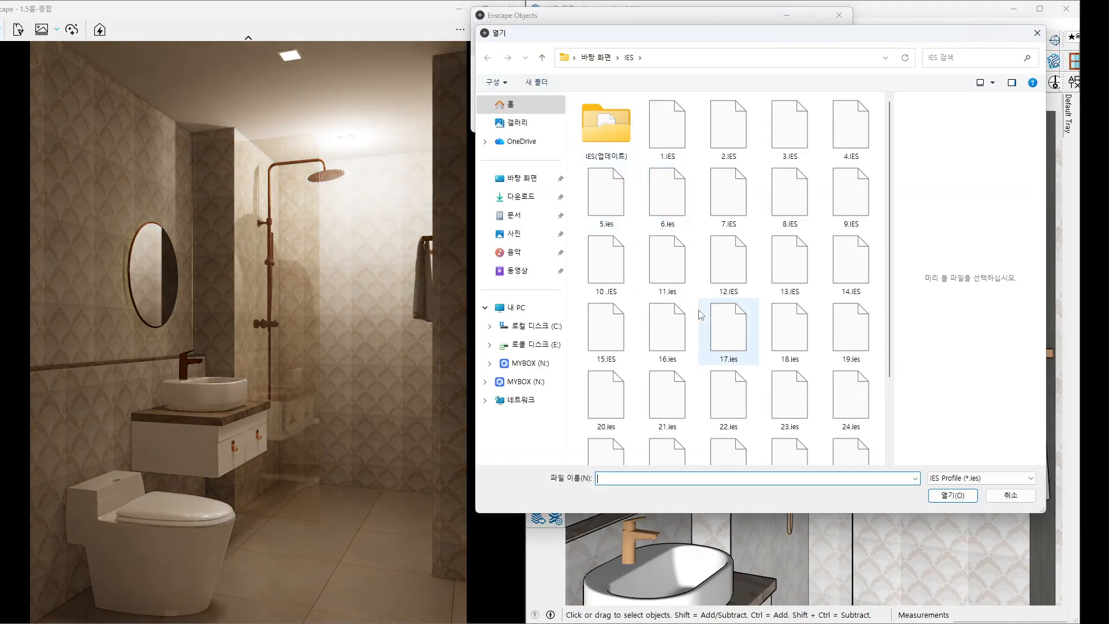
pyautogui.doubleClick(667, 263)
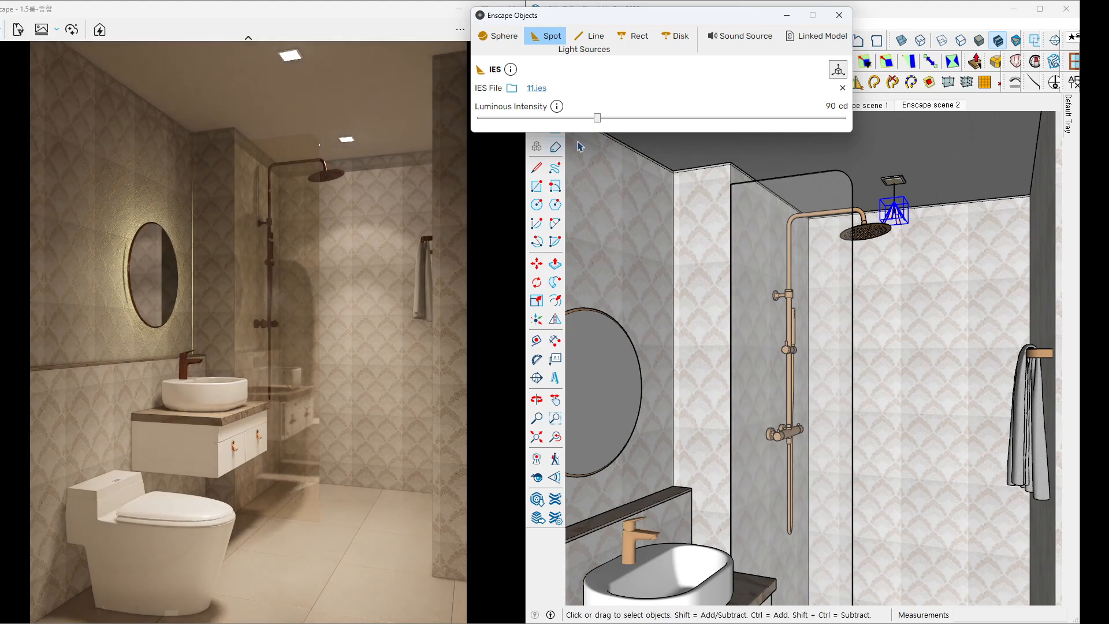
# Try the profiles 17.ies and 15.IES on the shower spotlight, with a luminous intensity of 151 cd for 15.IES.
pyautogui.click(537, 88)
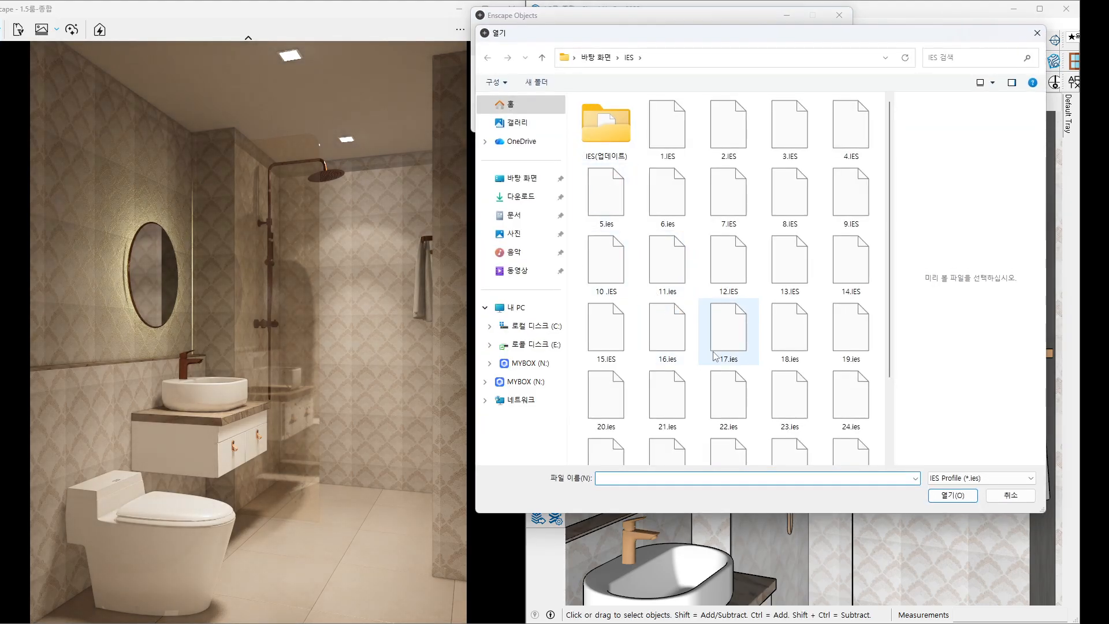
pyautogui.doubleClick(714, 355)
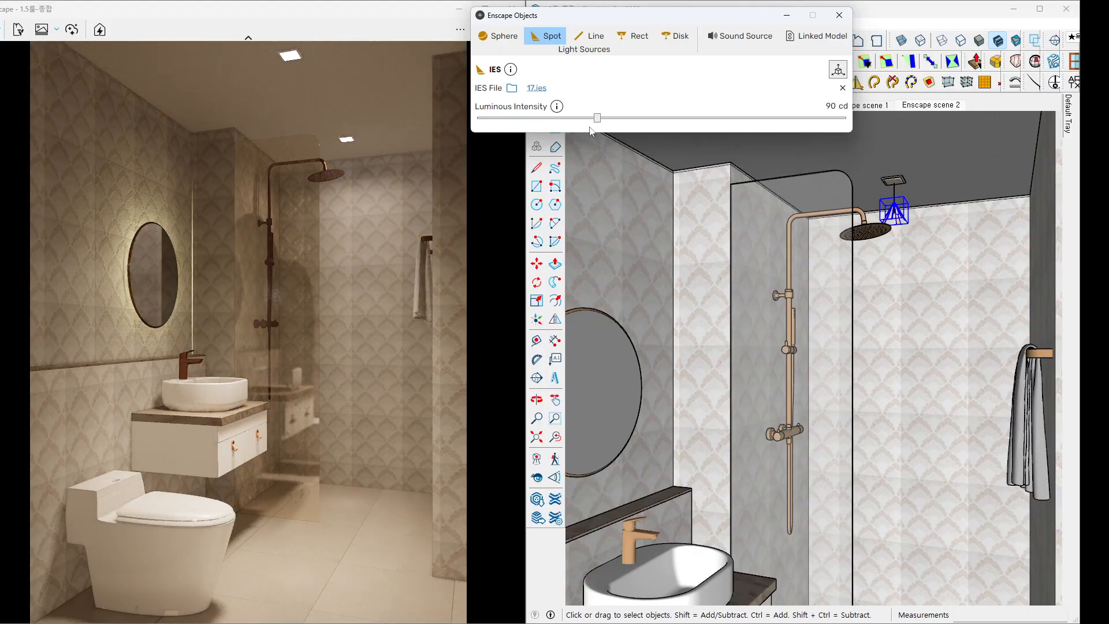
pyautogui.click(537, 88)
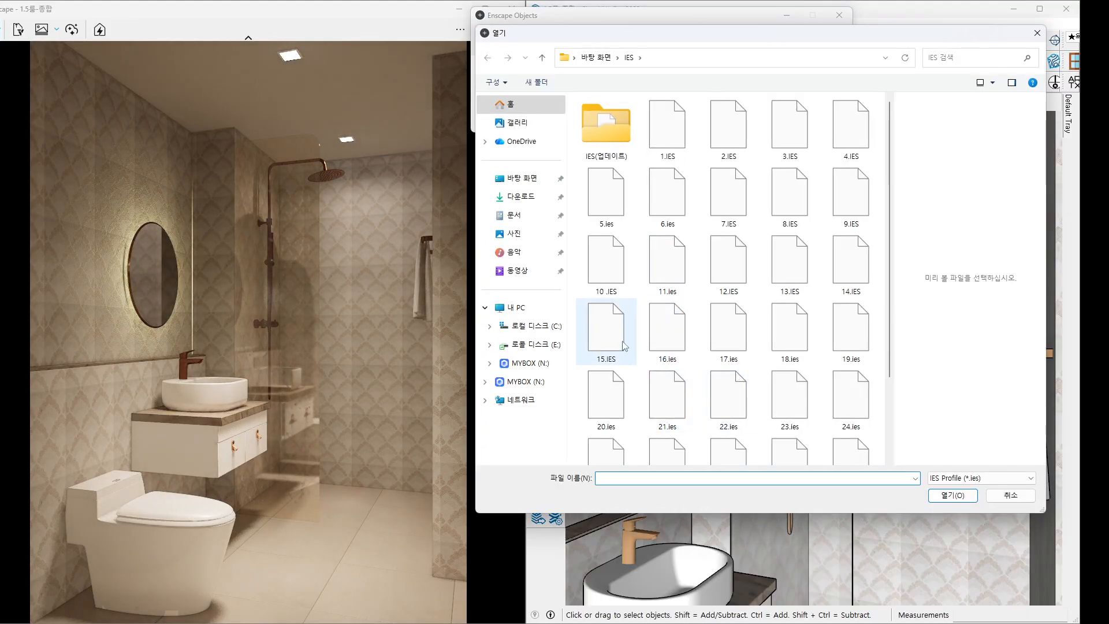
pyautogui.doubleClick(623, 342)
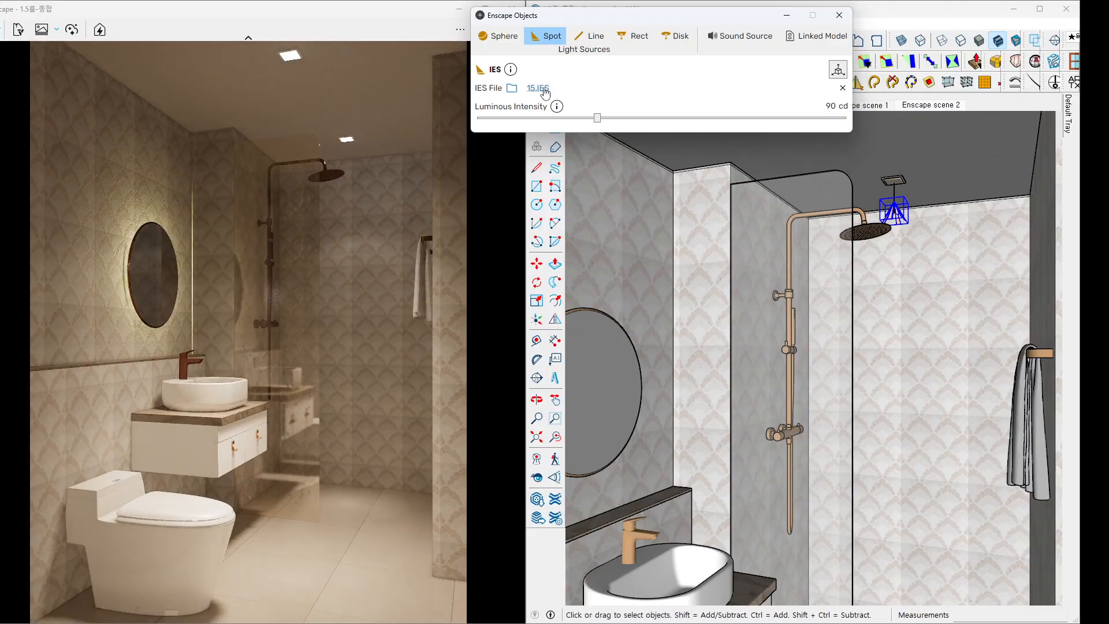
pyautogui.moveTo(597, 119); pyautogui.dragTo(612, 119)
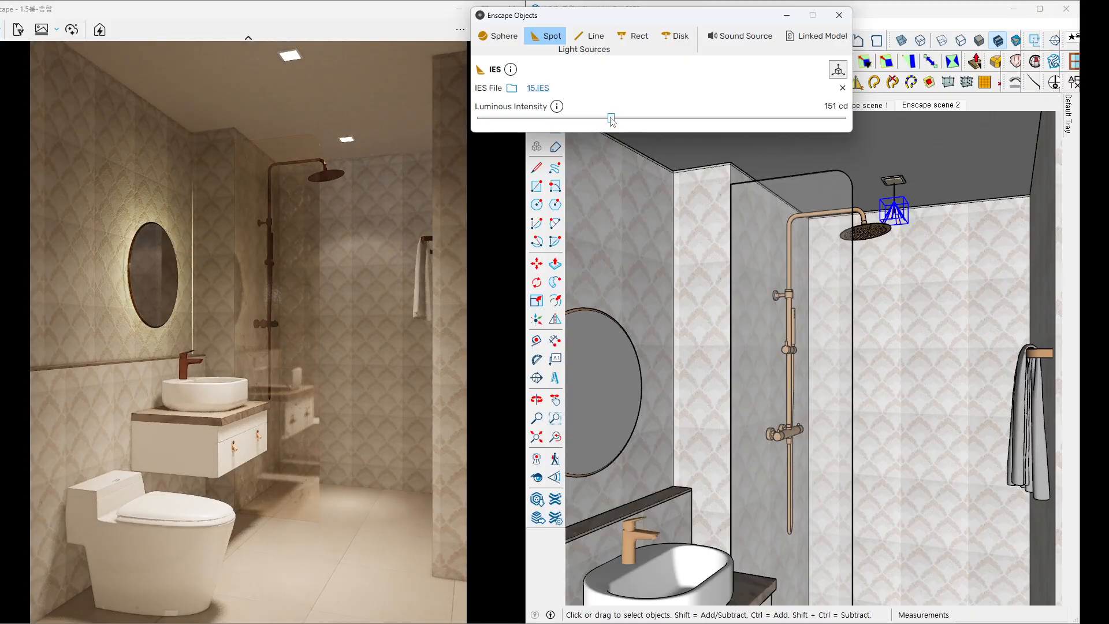
# Try the profiles 19.ies, 23.ies and 21.ies one after another on the shower spotlight.
pyautogui.click(542, 91)
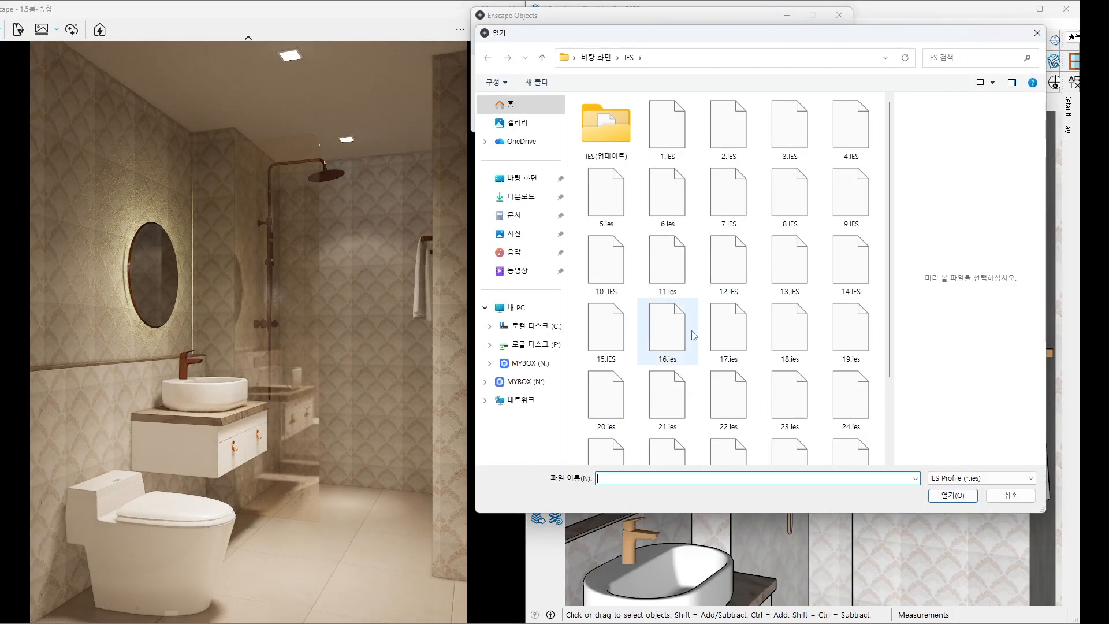
pyautogui.doubleClick(844, 335)
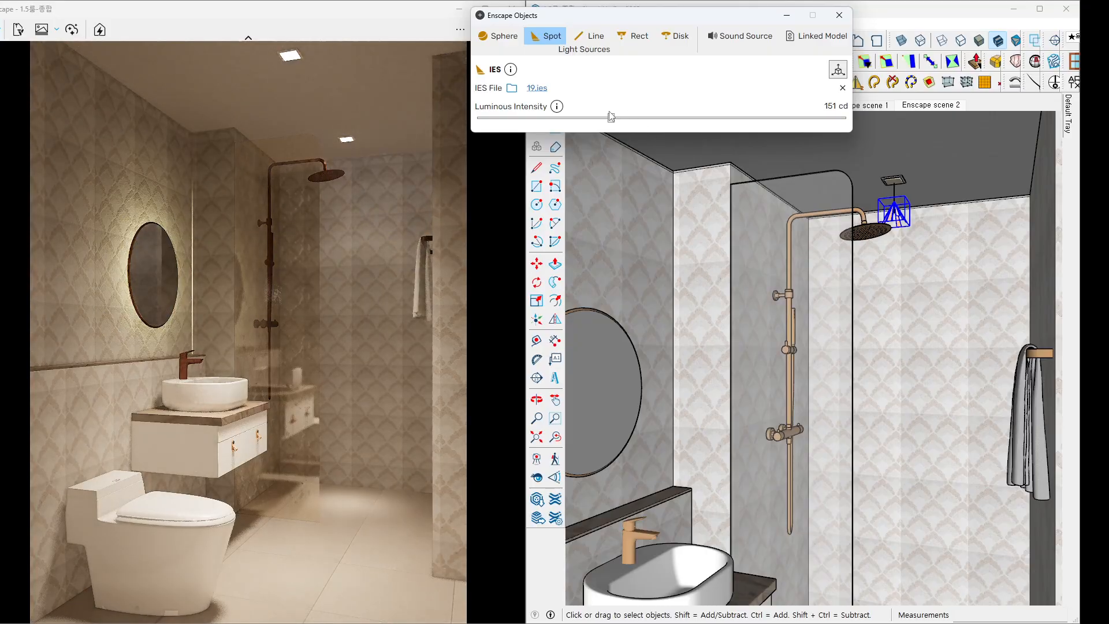
pyautogui.click(537, 87)
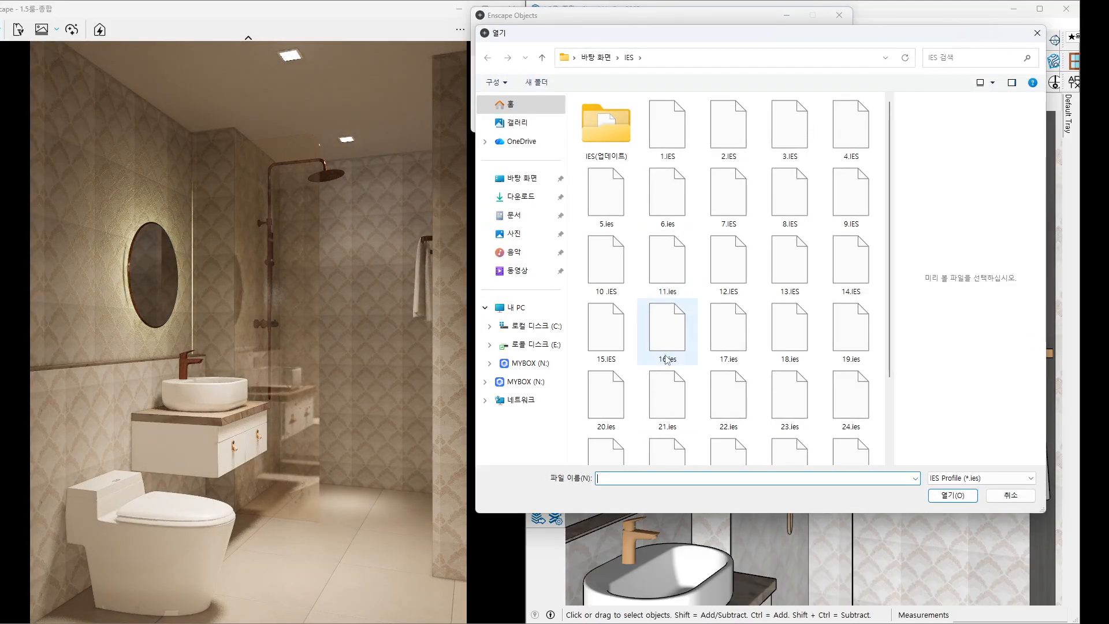
pyautogui.doubleClick(780, 403)
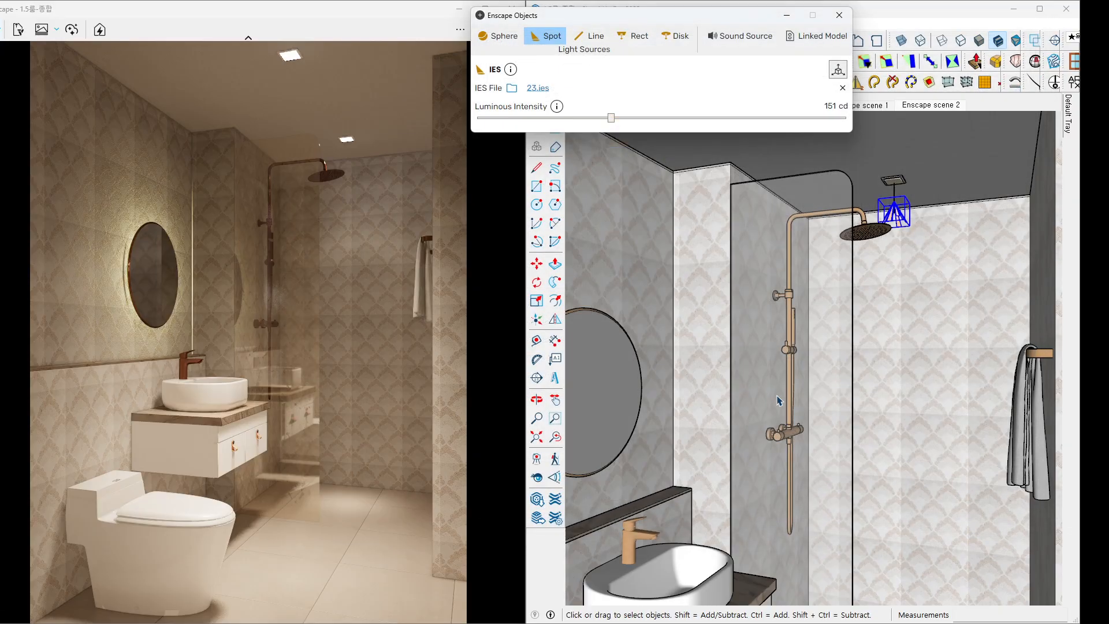
pyautogui.click(537, 87)
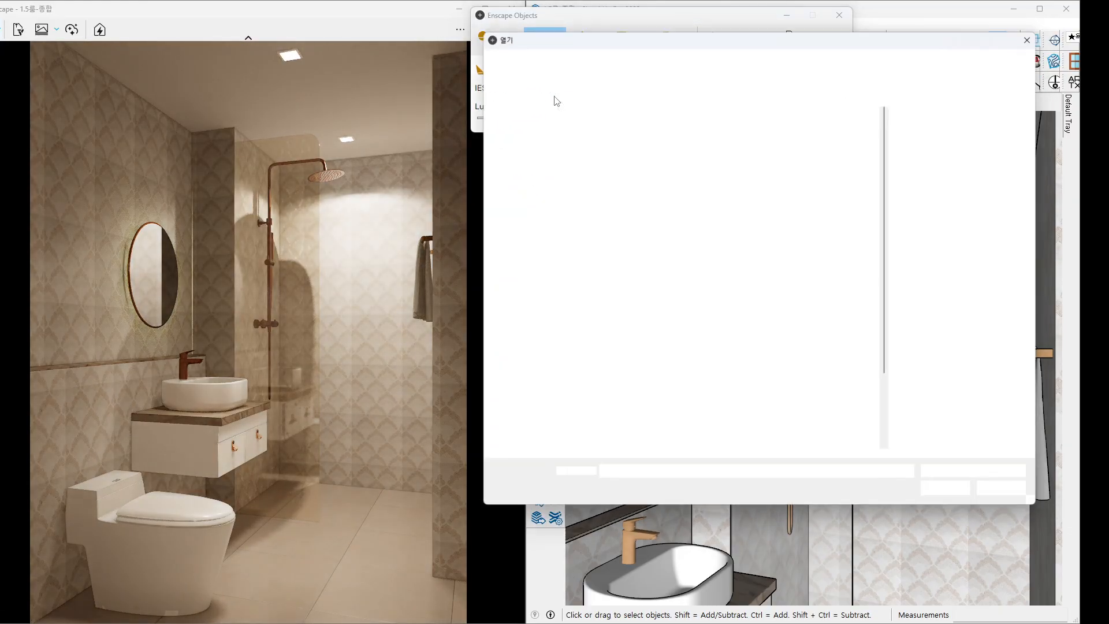
pyautogui.doubleClick(664, 405)
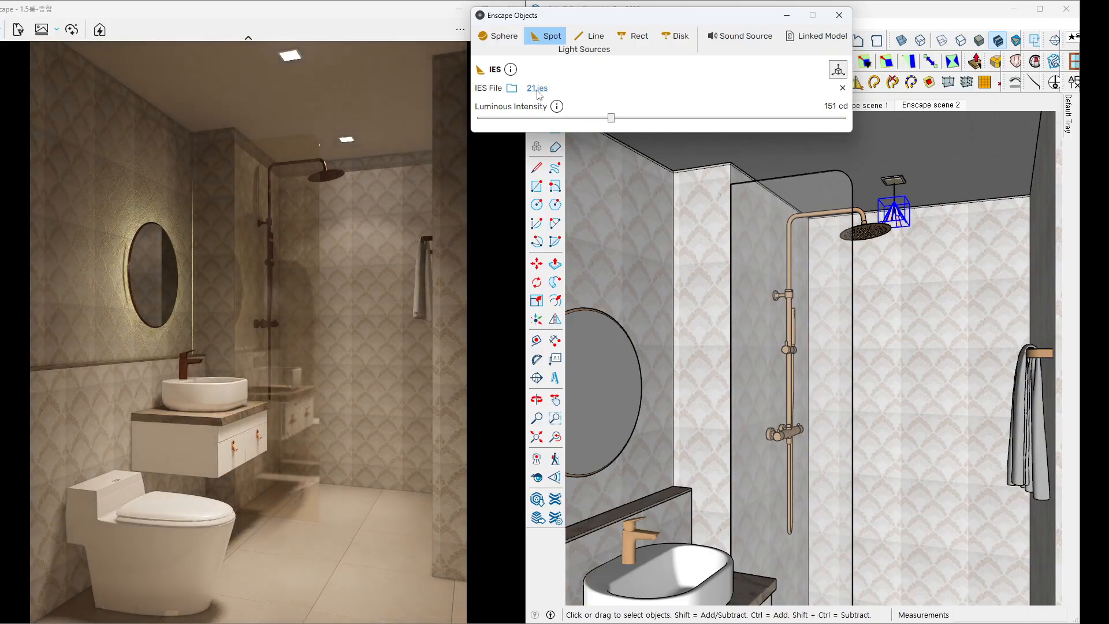
# Try the profiles 1.IES and 2.IES one after another on the shower spotlight.
pyautogui.click(537, 88)
pyautogui.doubleClick(664, 127)
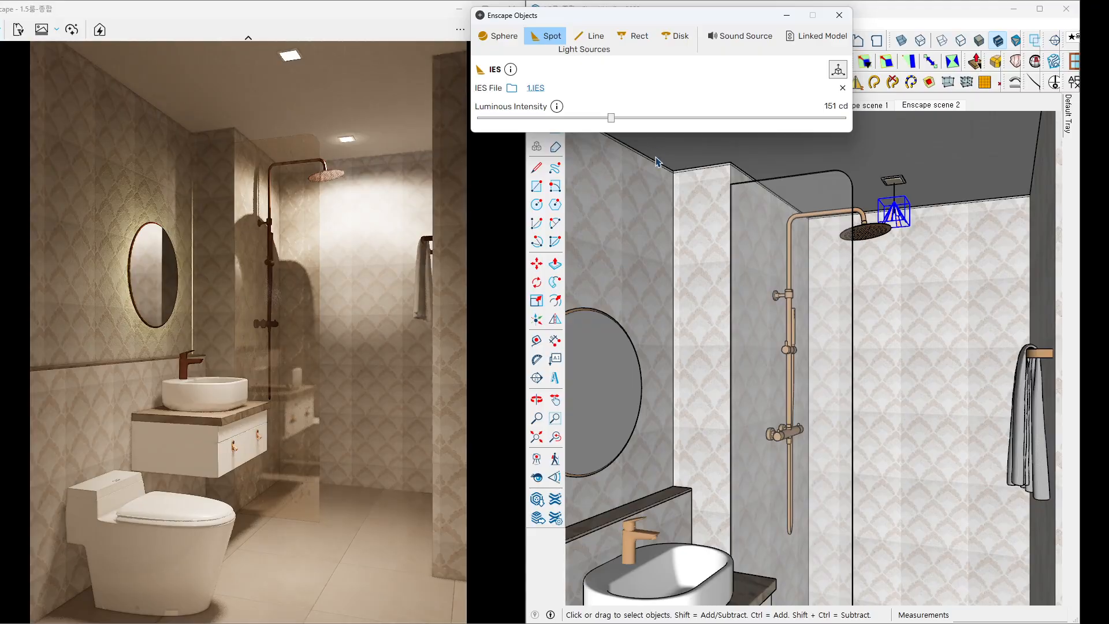
pyautogui.click(536, 88)
pyautogui.click(725, 139)
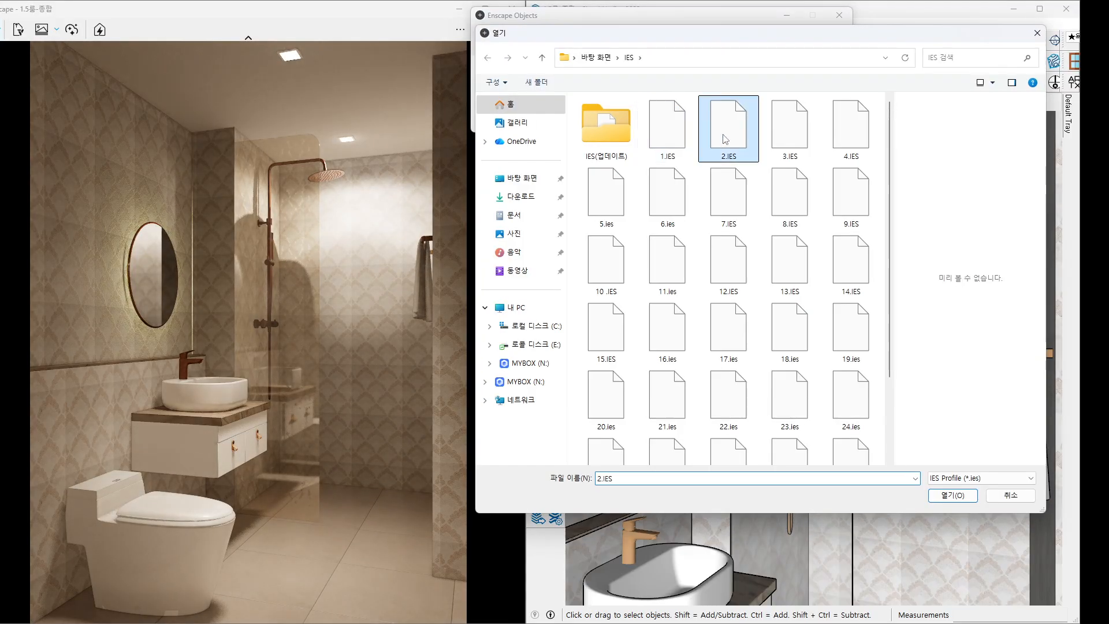
pyautogui.doubleClick(725, 139)
# Assign the profile 29.IES to the shower spotlight and set its luminous intensity to 187 cd.
pyautogui.click(535, 90)
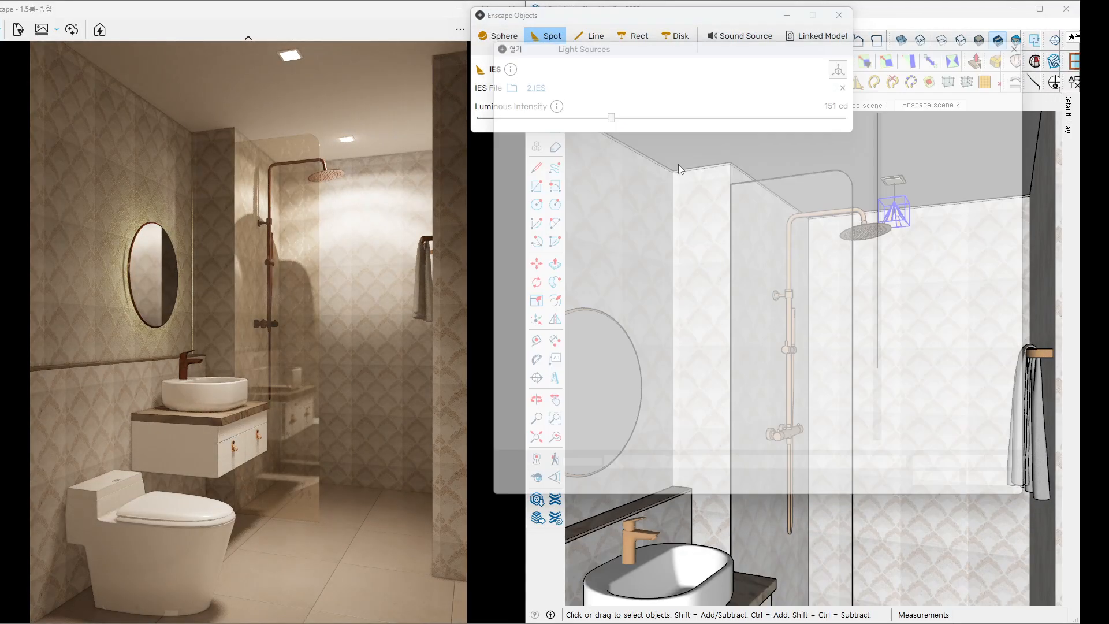
pyautogui.scroll(-2, 807, 364)
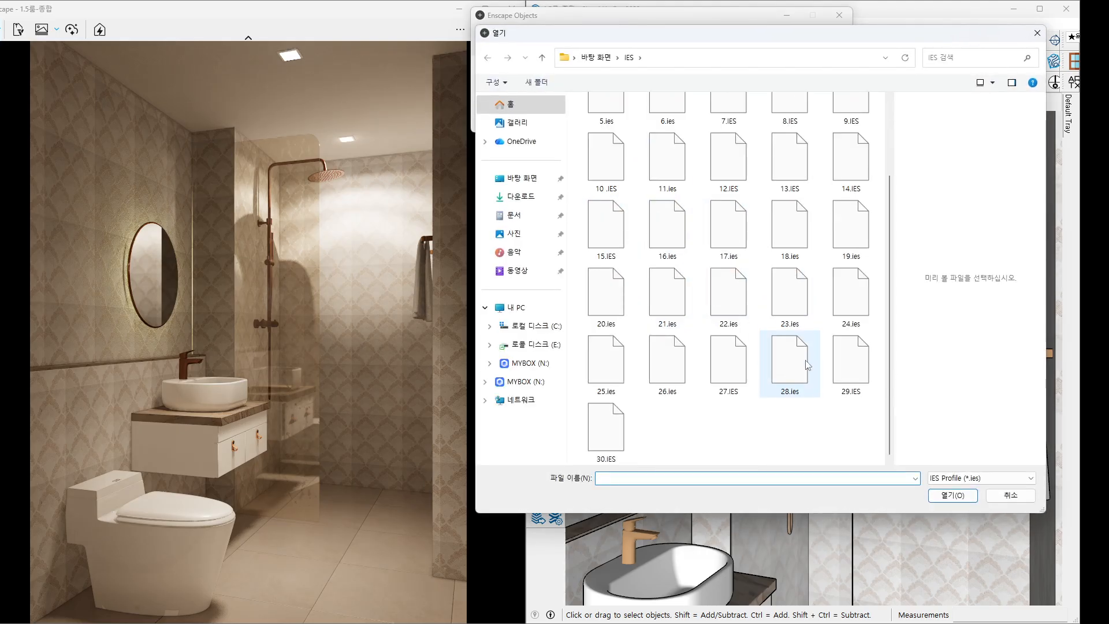
pyautogui.click(597, 438)
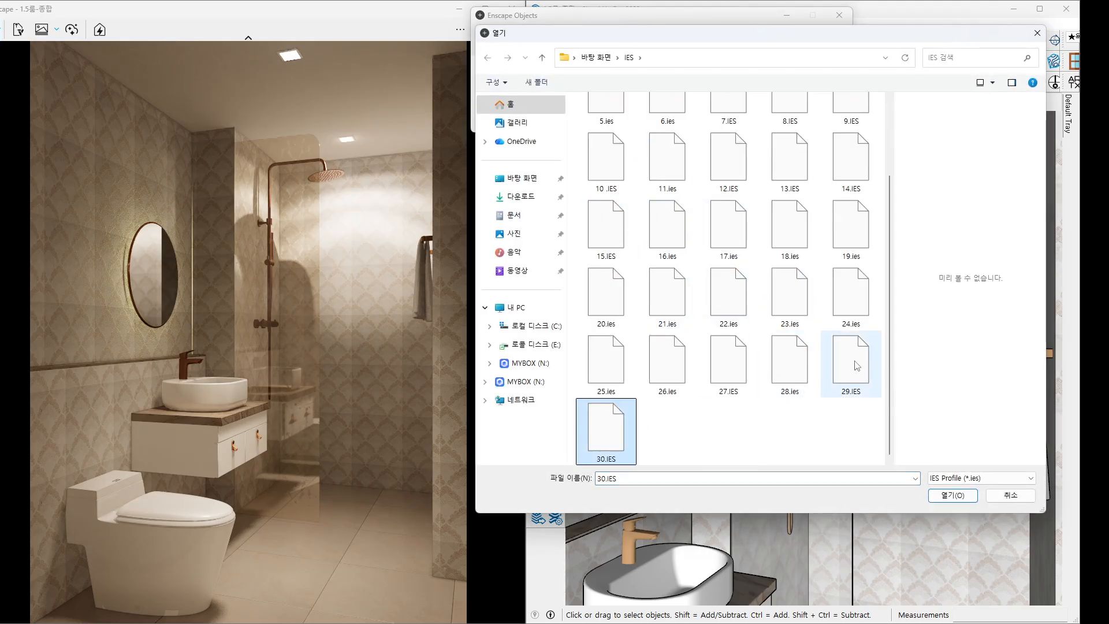
pyautogui.doubleClick(851, 361)
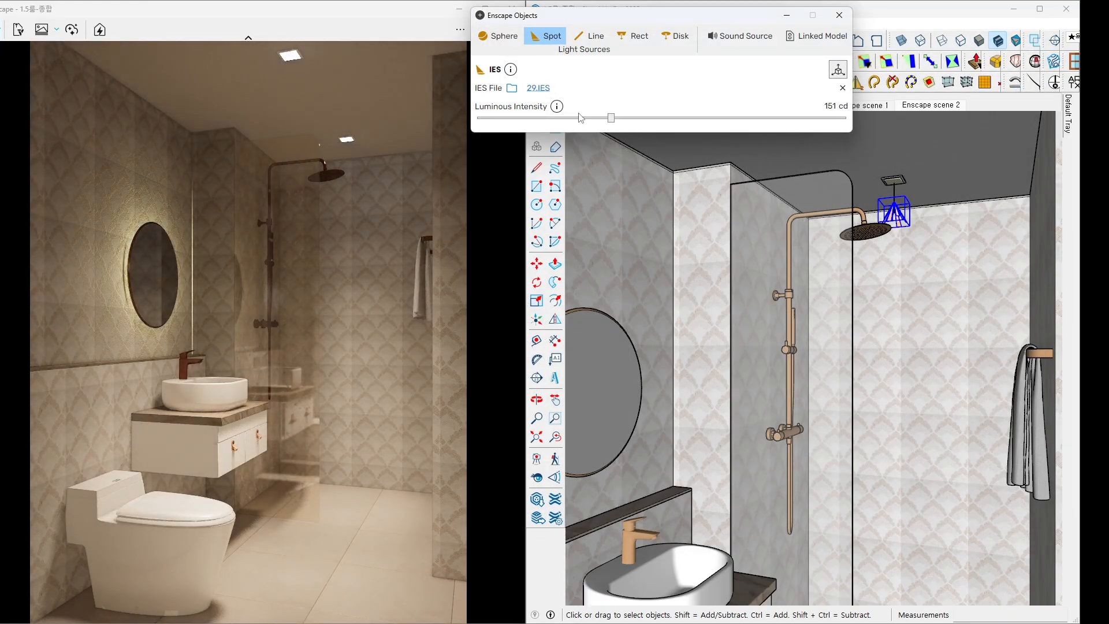
pyautogui.moveTo(613, 119); pyautogui.dragTo(623, 120)
pyautogui.moveTo(620, 119); pyautogui.dragTo(619, 121)
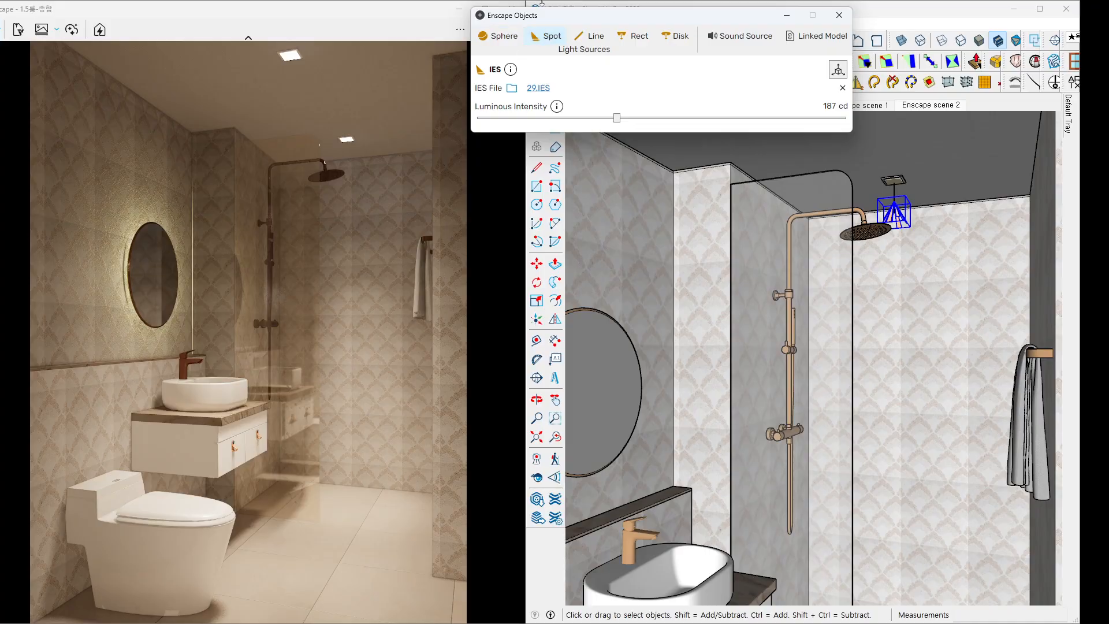
# Sample the ceiling light panel's material above the shower to load Color D01 in the Enscape Material Editor.
pyautogui.moveTo(711, 22)
pyautogui.mouseDown()
pyautogui.moveTo(663, 53)
pyautogui.moveTo(683, 144)
pyautogui.moveTo(675, 329)
pyautogui.mouseUp()
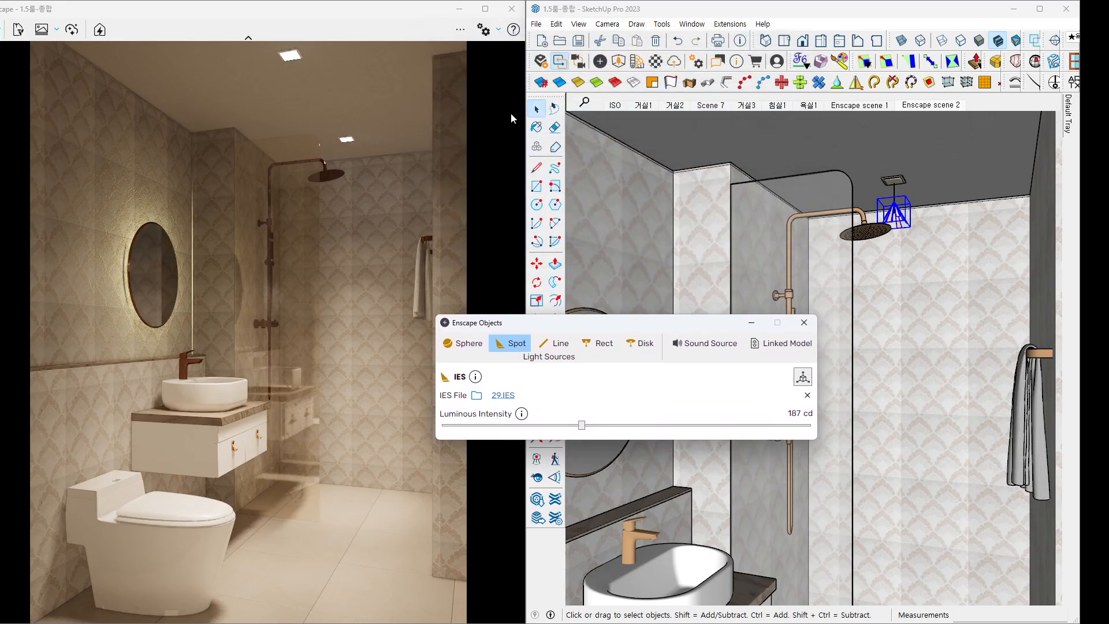
pyautogui.click(536, 111)
pyautogui.scroll(4, 899, 186)
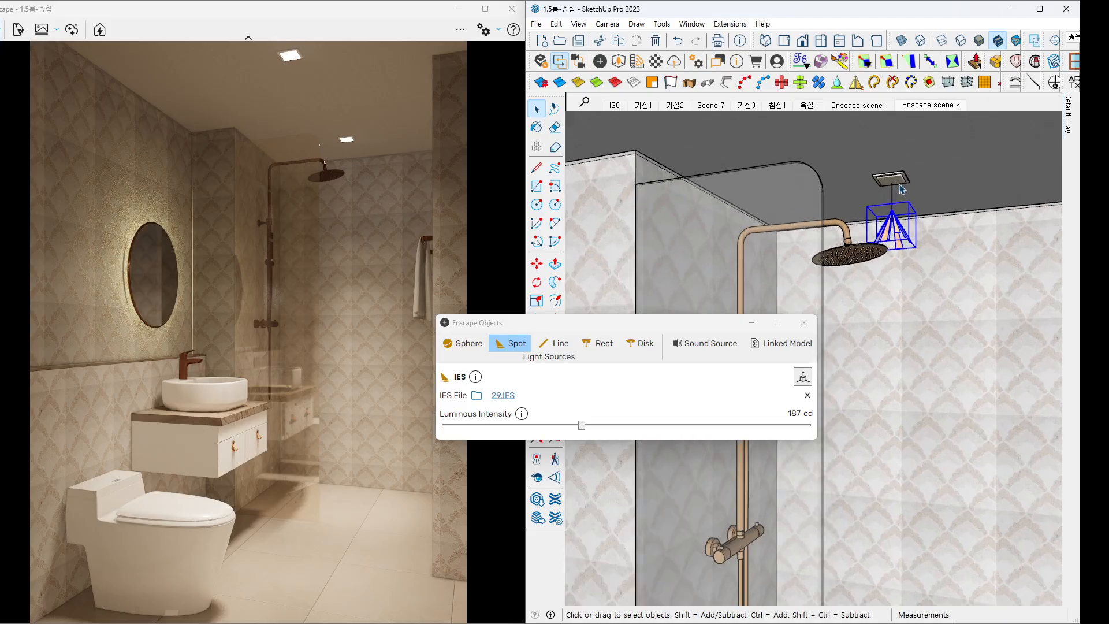
pyautogui.click(900, 185)
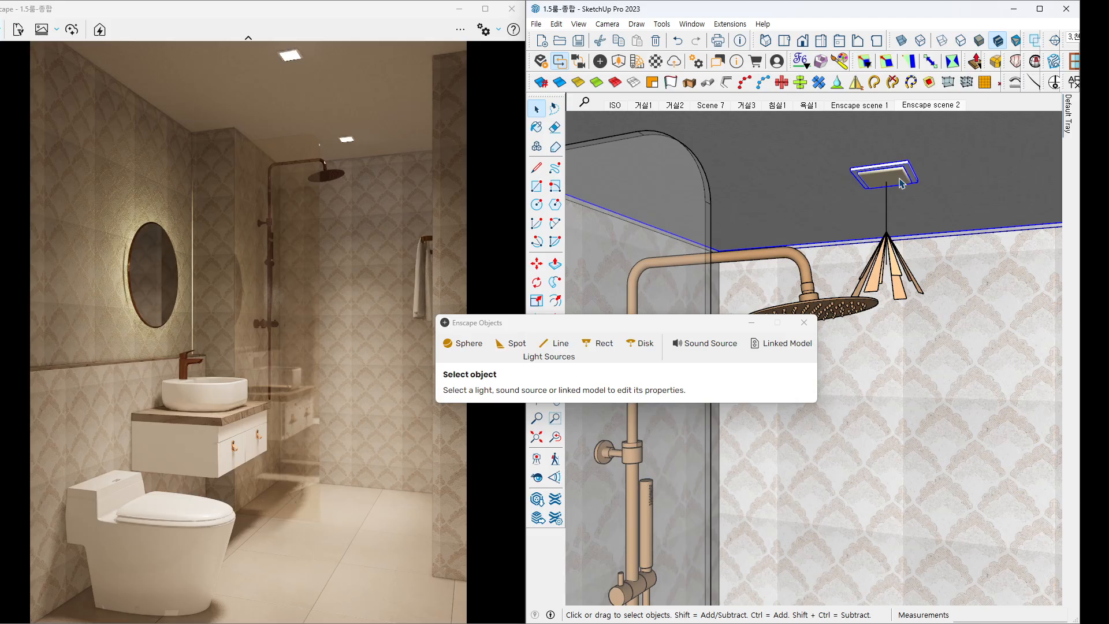
pyautogui.press('b')
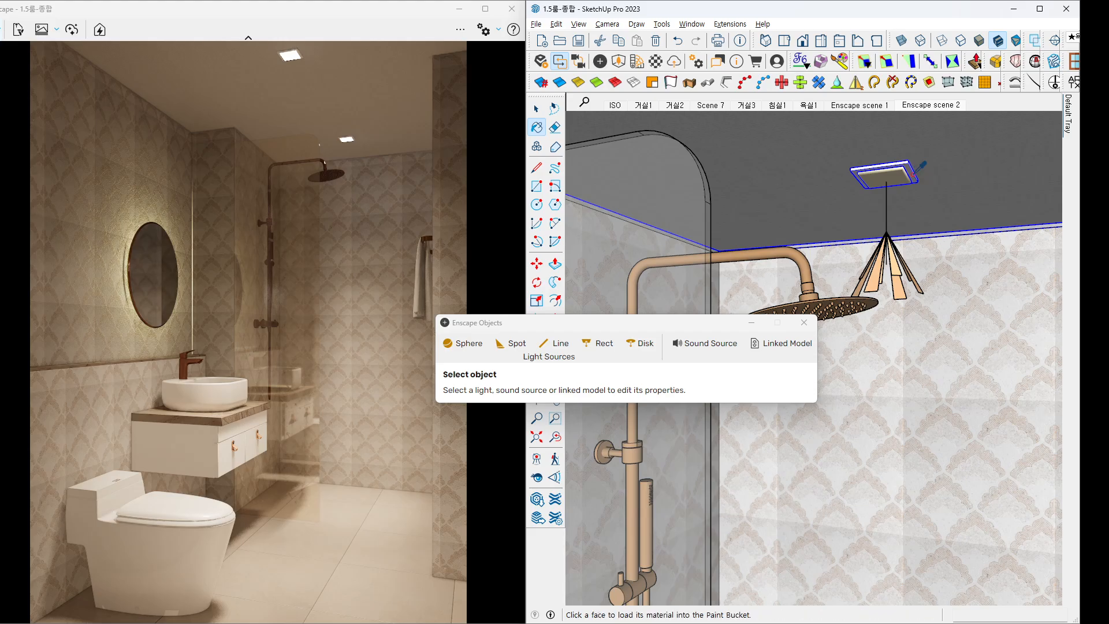
pyautogui.scroll(4, 918, 168)
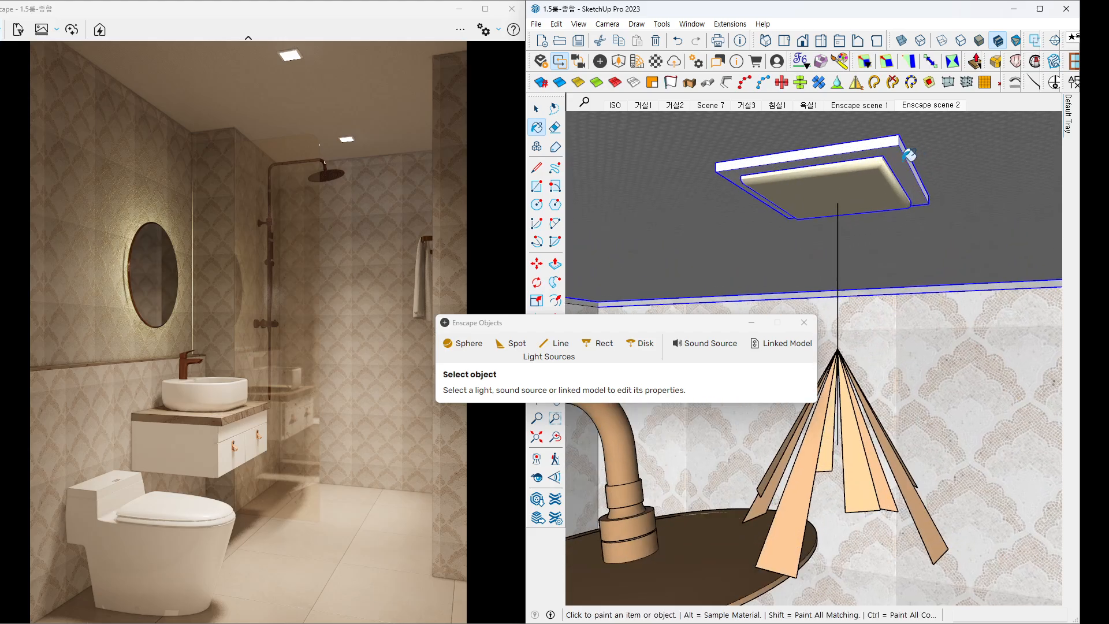
pyautogui.moveTo(1108, 92); pyautogui.dragTo(366, 55)
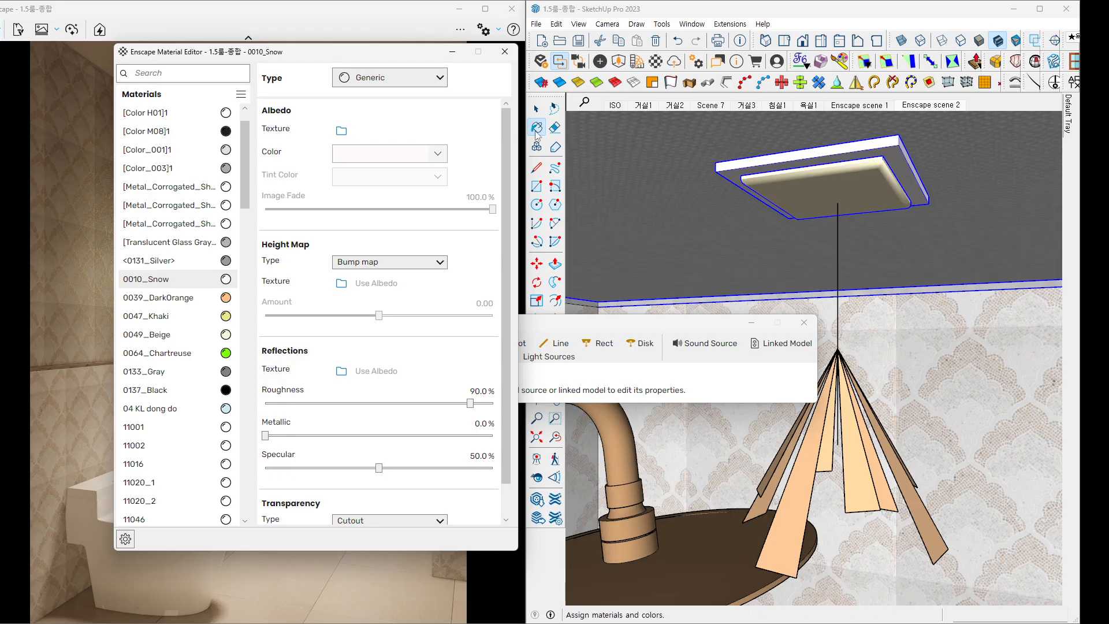
pyautogui.click(537, 109)
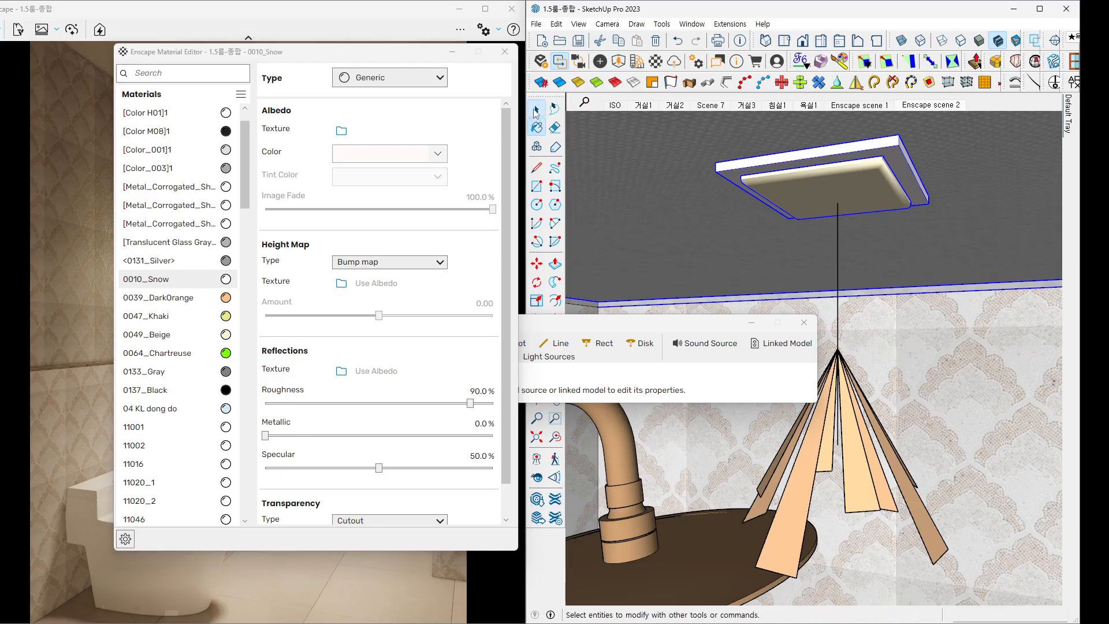
pyautogui.press('b')
pyautogui.keyDown('alt'); pyautogui.click(850, 174); pyautogui.keyUp('alt')
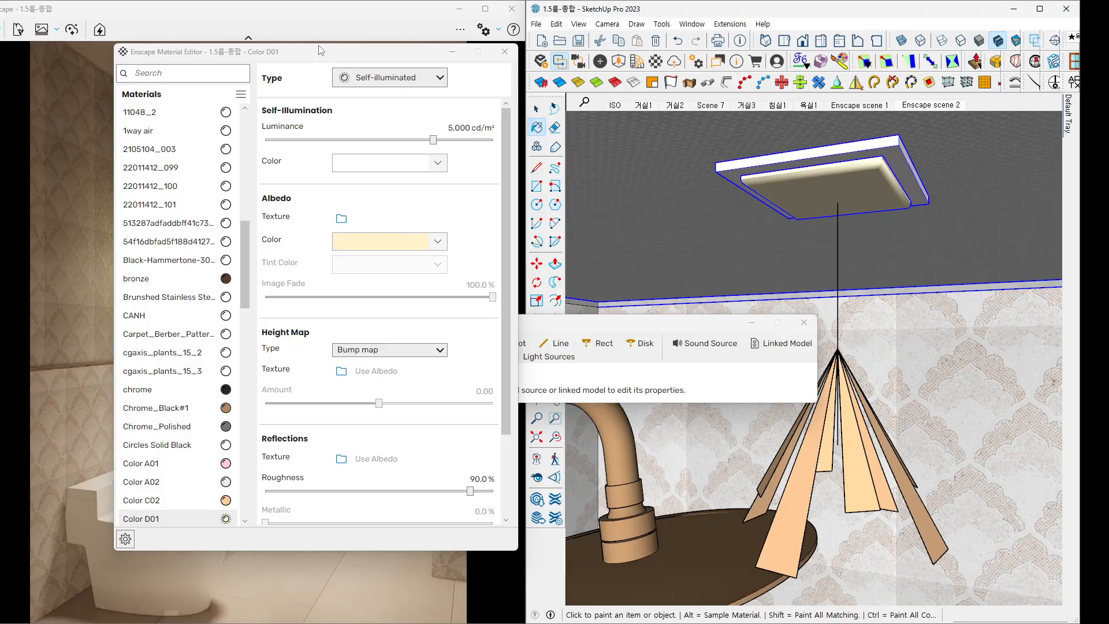
# Set the self-illumination luminance of Color D01 to 281 cd/m², and close the material and object editors.
pyautogui.moveTo(319, 51); pyautogui.dragTo(852, 60)
pyautogui.click(963, 148)
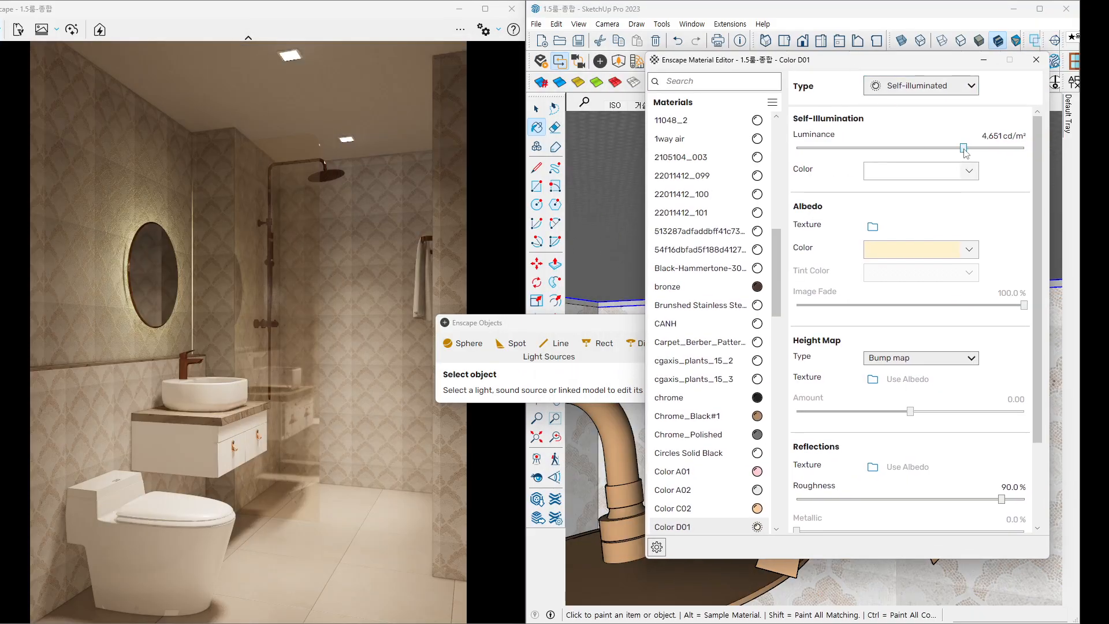
pyautogui.moveTo(963, 149); pyautogui.dragTo(910, 151)
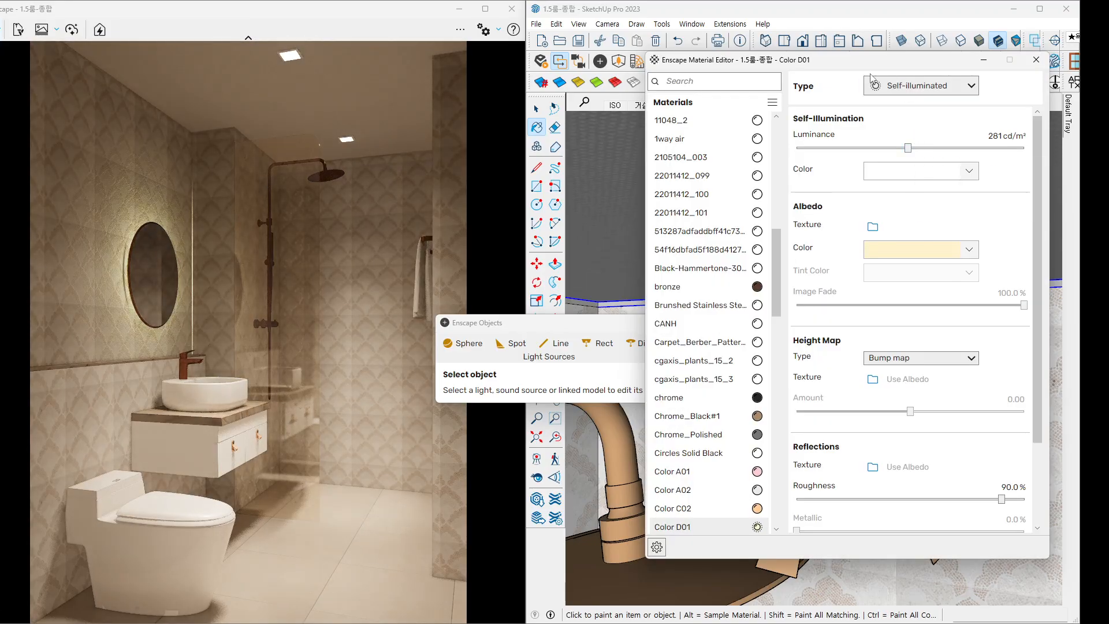
pyautogui.click(1036, 60)
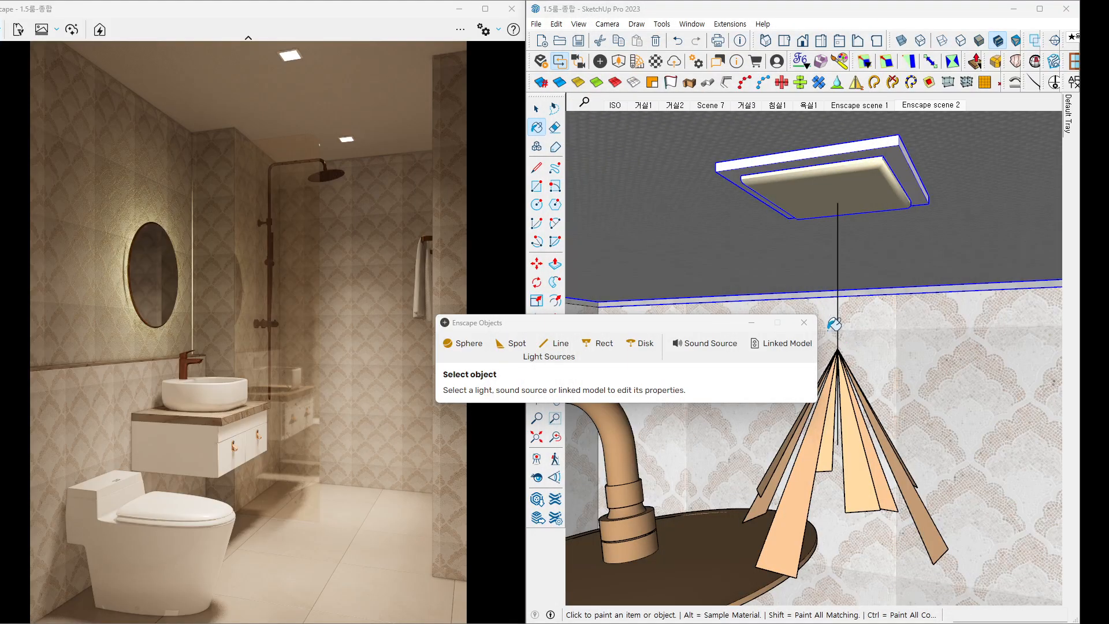
pyautogui.click(804, 322)
pyautogui.click(538, 109)
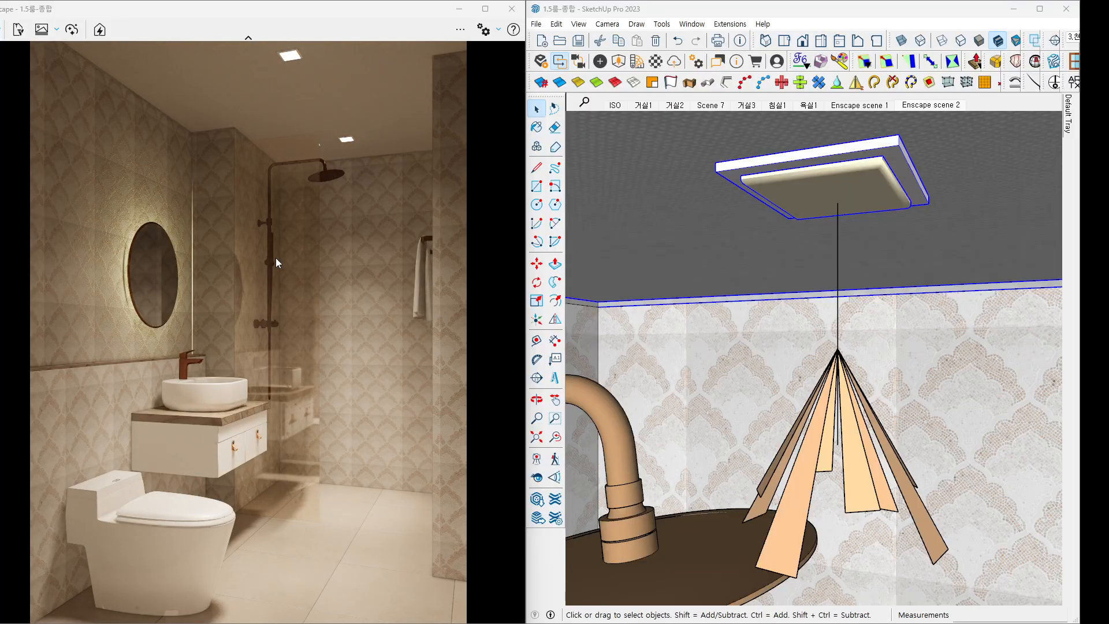
# Render the bathroom view to an image file and inspect the rendered picture up close in the photo viewer.
pyautogui.hotkey('shift', 'F11')
pyautogui.press('Return')
pyautogui.moveTo(1079, 87); pyautogui.dragTo(415, 2)
pyautogui.scroll(5, 460, 334)
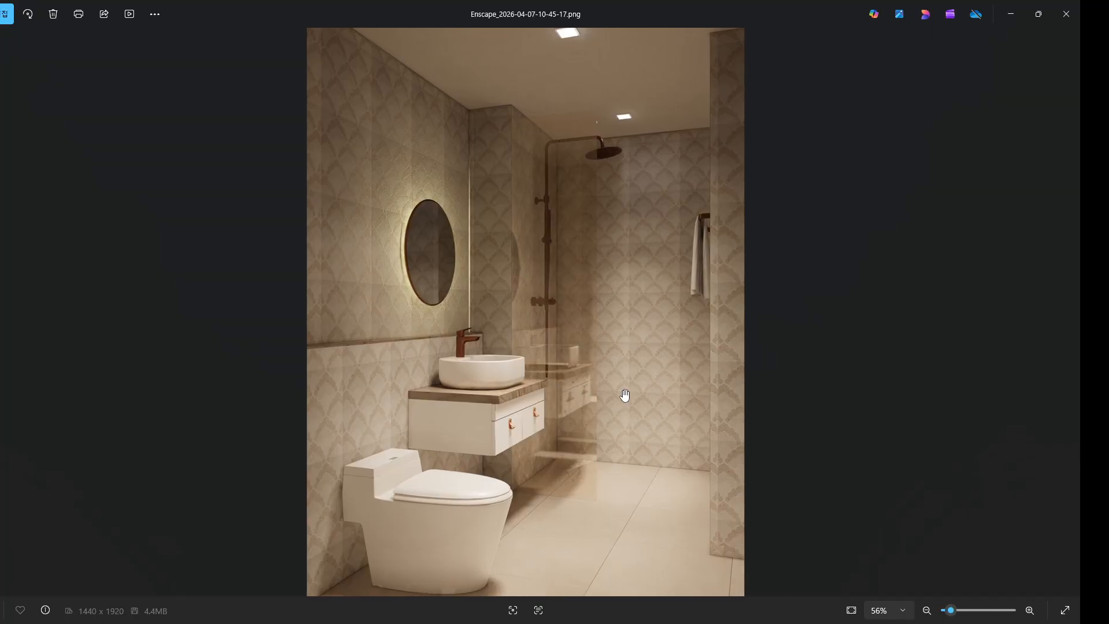
pyautogui.scroll(-5, 621, 162)
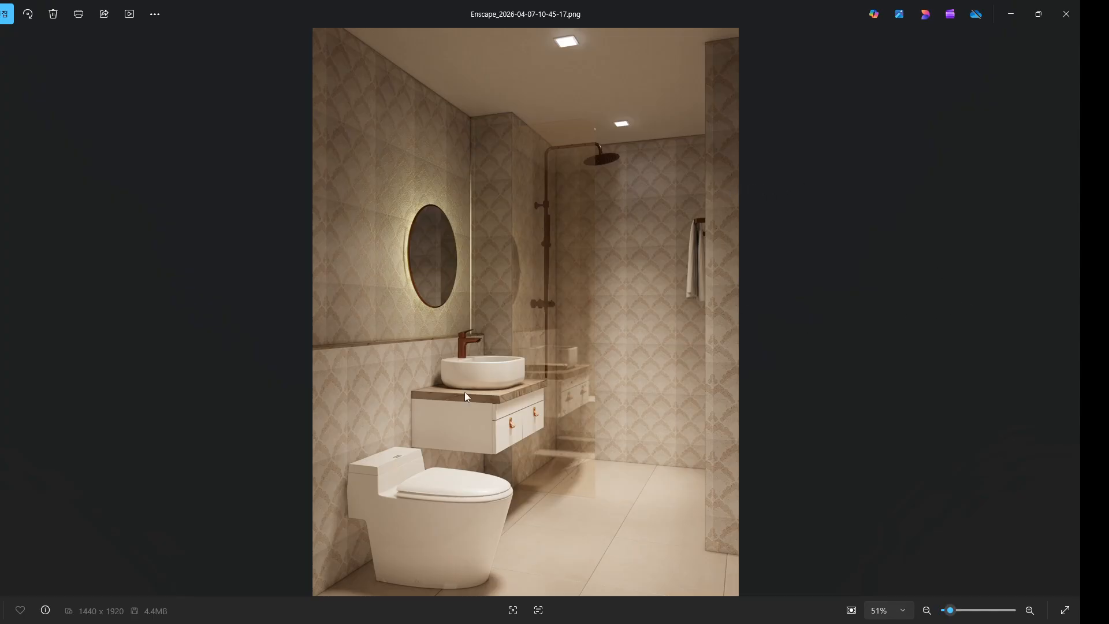
# Mark the basin, toilet, mirror, shower glass and towel areas on the rendered image, clear the marks and close the image.
pyautogui.moveTo(456, 362)
pyautogui.mouseDown()
pyautogui.moveTo(475, 395)
pyautogui.moveTo(484, 381)
pyautogui.mouseUp()
pyautogui.moveTo(414, 469)
pyautogui.mouseDown()
pyautogui.moveTo(427, 485)
pyautogui.moveTo(451, 460)
pyautogui.mouseUp()
pyautogui.moveTo(420, 267); pyautogui.dragTo(458, 281)
pyautogui.moveTo(563, 245); pyautogui.dragTo(609, 293)
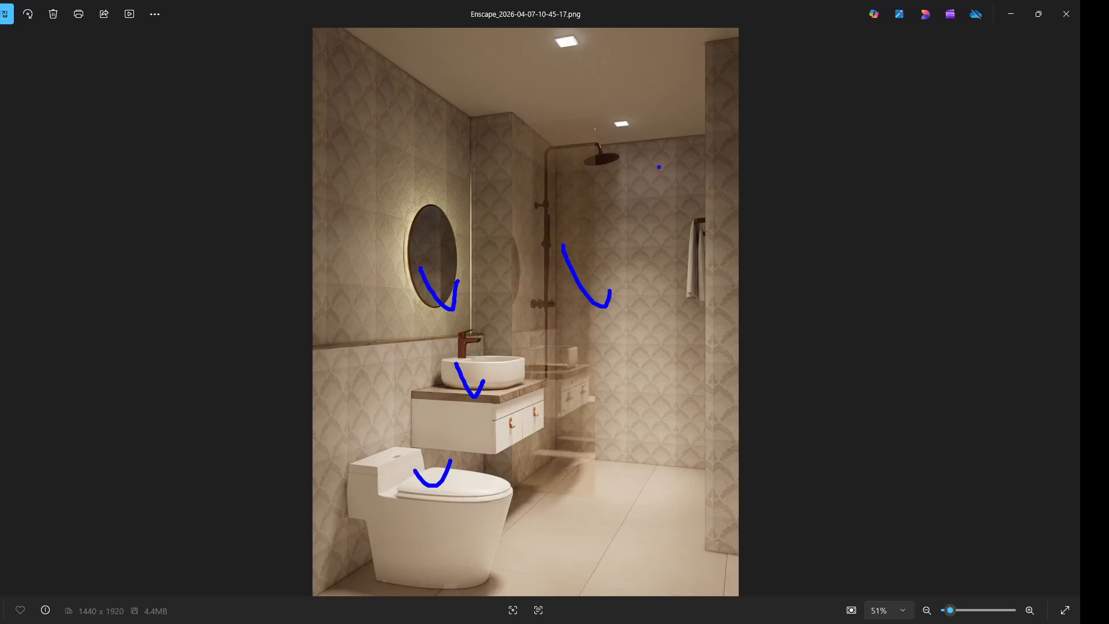
pyautogui.moveTo(659, 167); pyautogui.dragTo(743, 248)
pyautogui.moveTo(738, 200); pyautogui.dragTo(697, 297)
pyautogui.press('Escape')
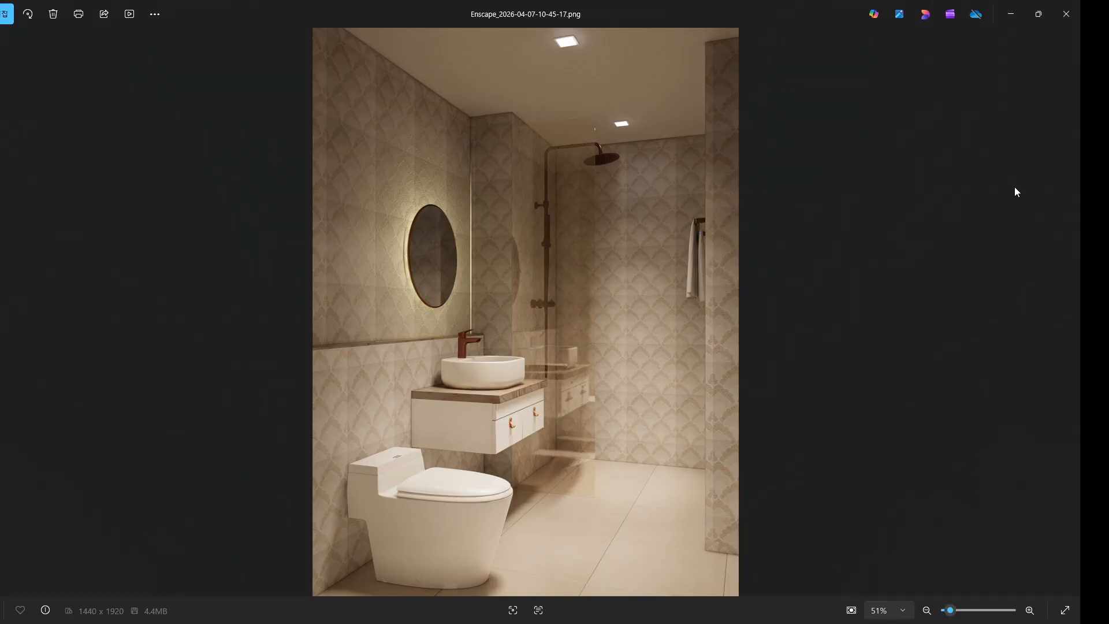
pyautogui.click(1065, 16)
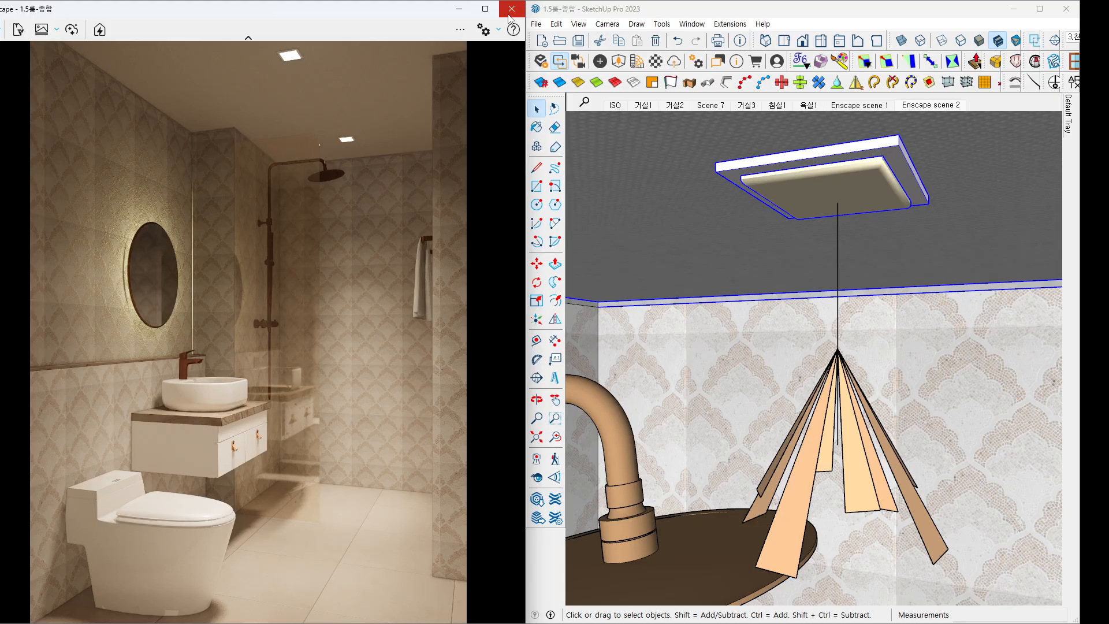
# Close the Enscape render window and show the whole apartment from the ISO scene in a maximized SketchUp window.
pyautogui.click(510, 9)
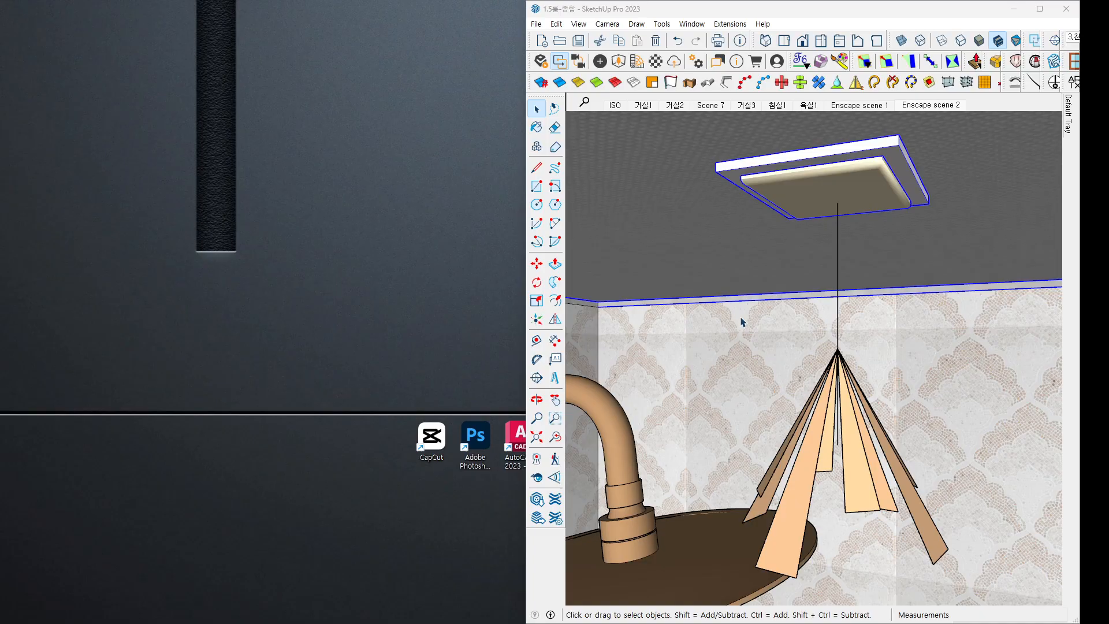
pyautogui.moveTo(741, 317)
pyautogui.mouseDown(button='middle')
pyautogui.moveTo(678, 461)
pyautogui.moveTo(683, 418)
pyautogui.mouseUp(button='middle')
pyautogui.scroll(-12, 683, 418)
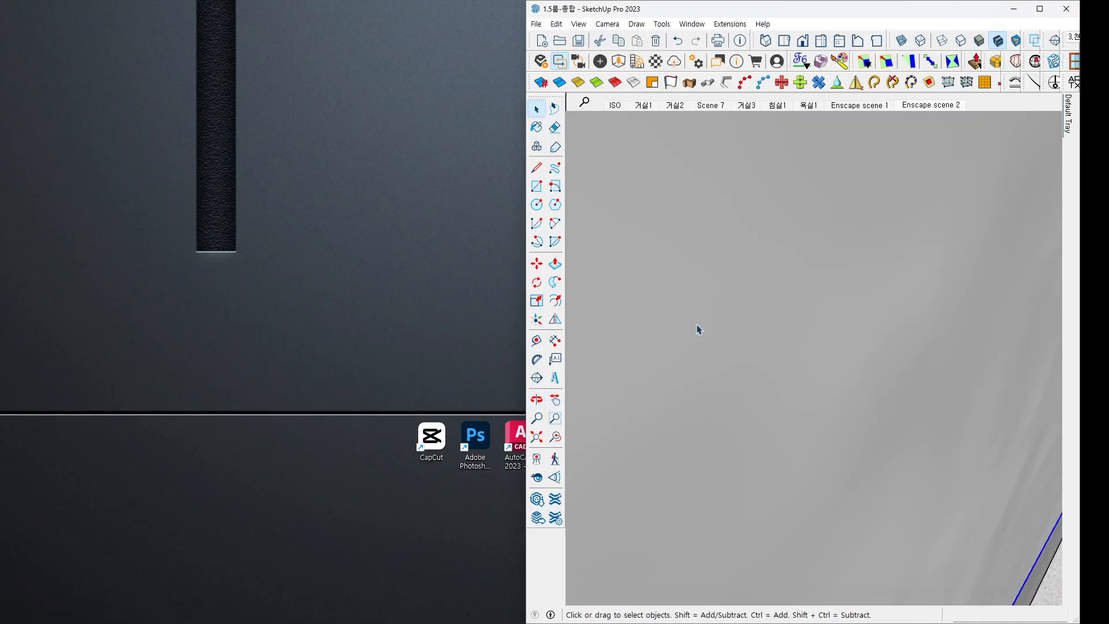
pyautogui.click(616, 106)
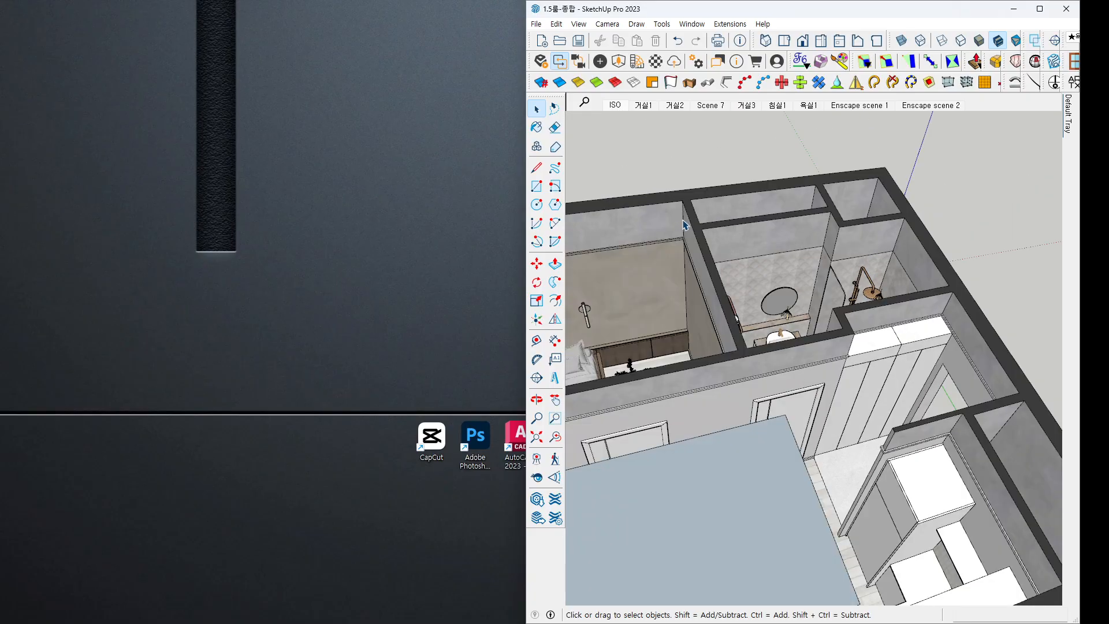
pyautogui.moveTo(804, 248); pyautogui.dragTo(832, 248, button='middle')
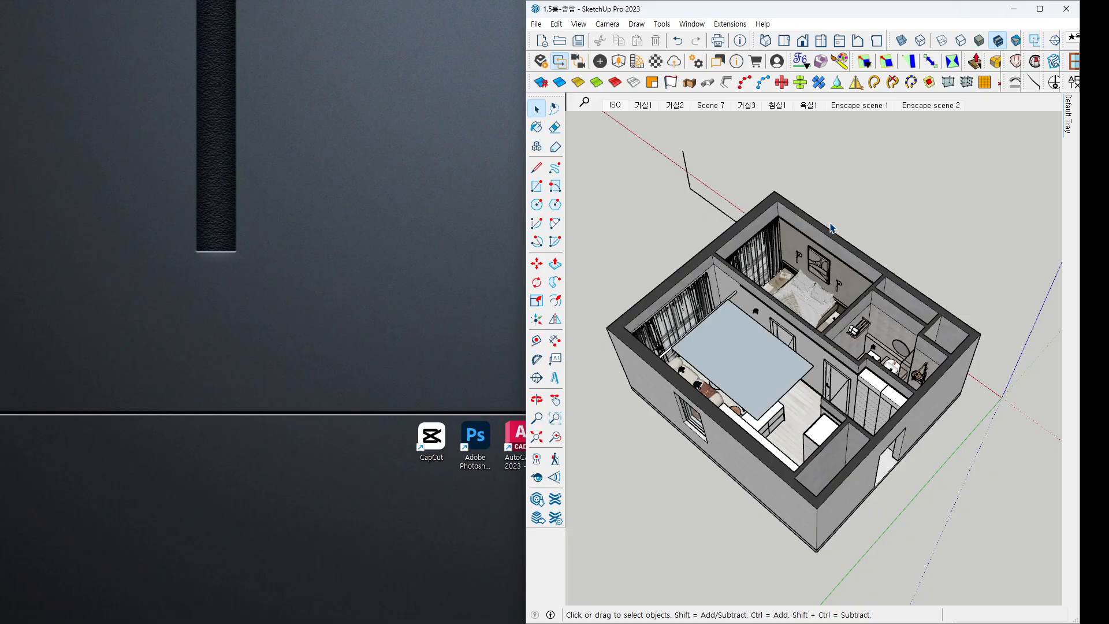
pyautogui.click(1040, 8)
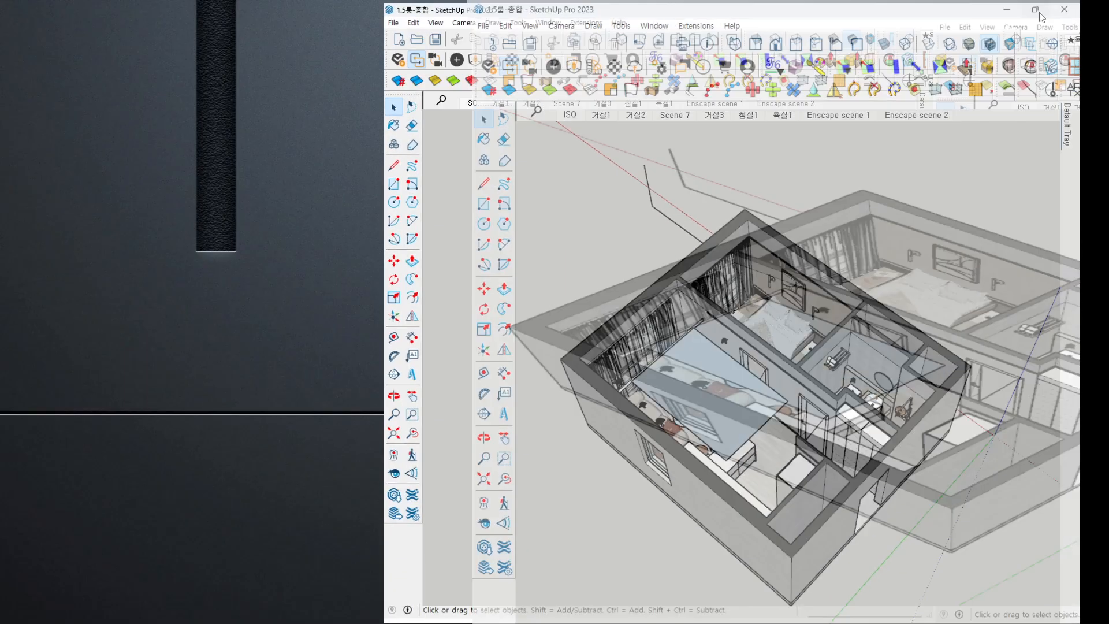
pyautogui.moveTo(639, 283)
pyautogui.mouseDown(button='middle')
pyautogui.moveTo(632, 310)
pyautogui.moveTo(632, 258)
pyautogui.moveTo(630, 300)
pyautogui.mouseUp(button='middle')
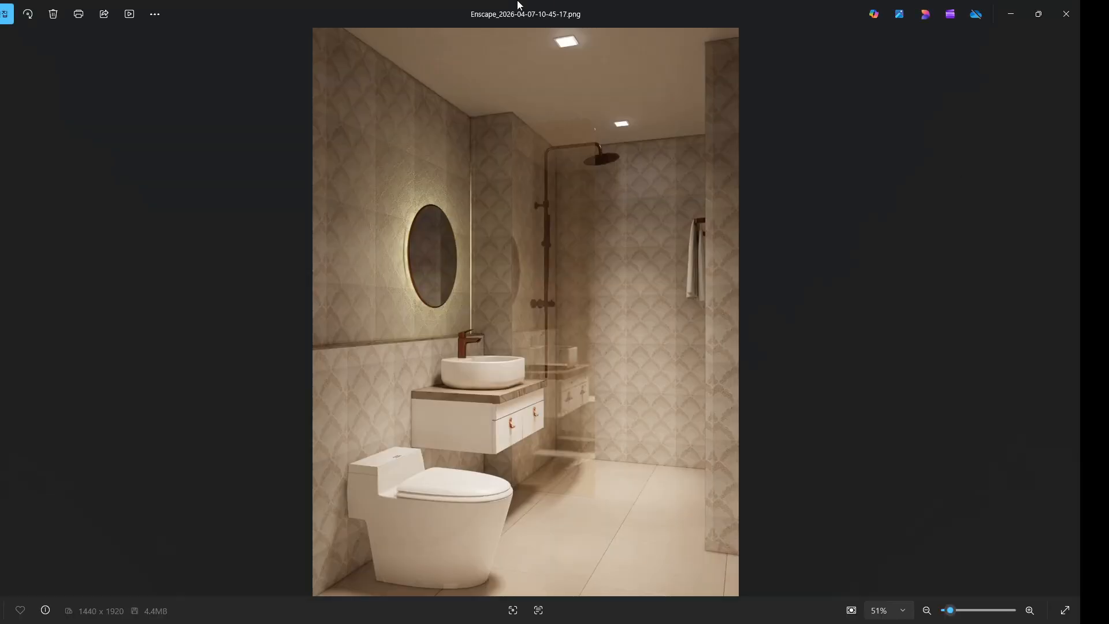
# Move the photo viewer with the rendered bathroom image off the screen, clear of the SketchUp model.
pyautogui.moveTo(518, 3); pyautogui.dragTo(477, 20)
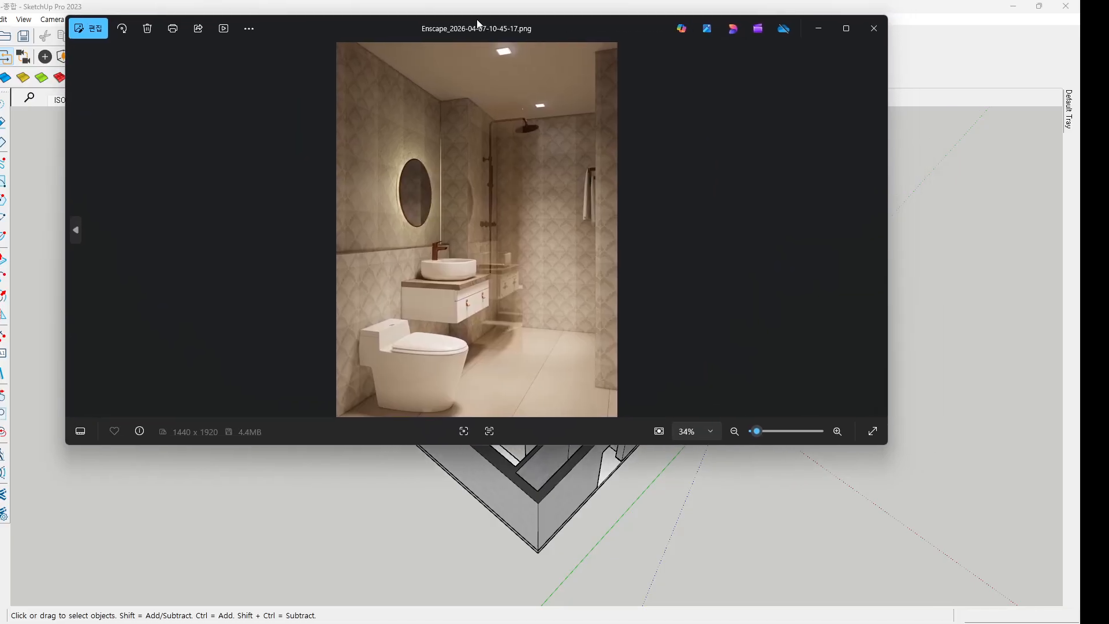
pyautogui.doubleClick(491, 3)
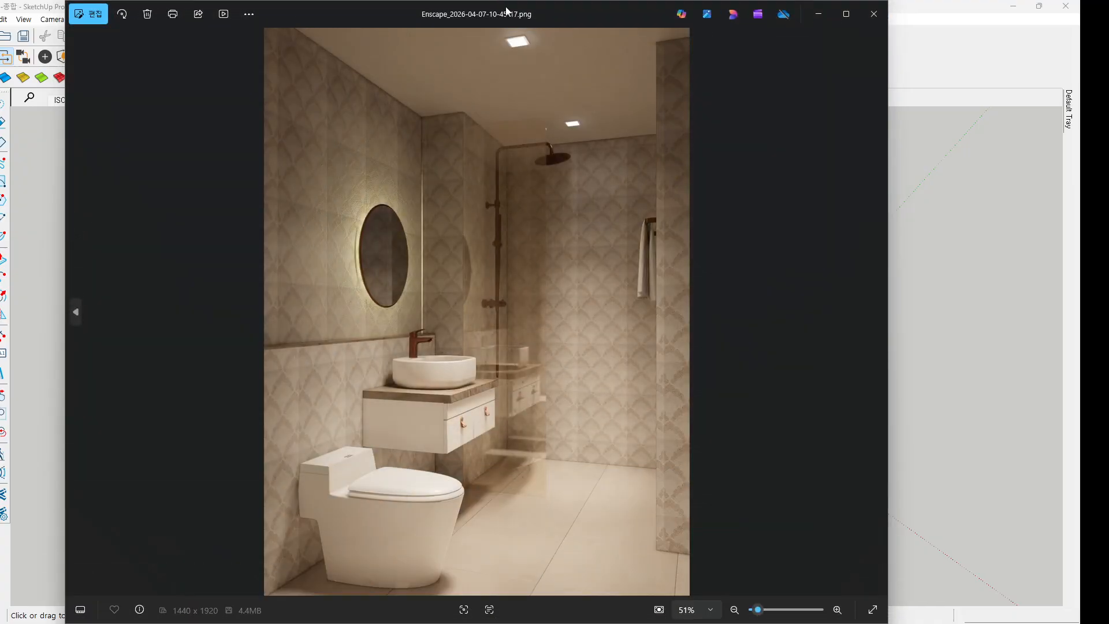
pyautogui.moveTo(618, 13); pyautogui.dragTo(1080, 142)
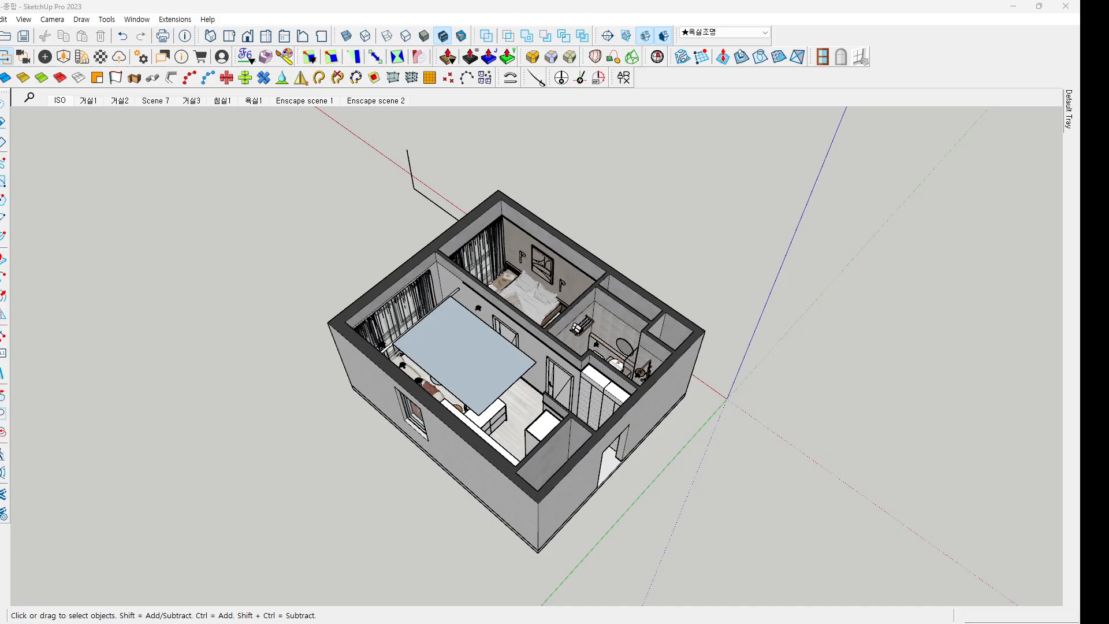
pyautogui.moveTo(1068, 123)
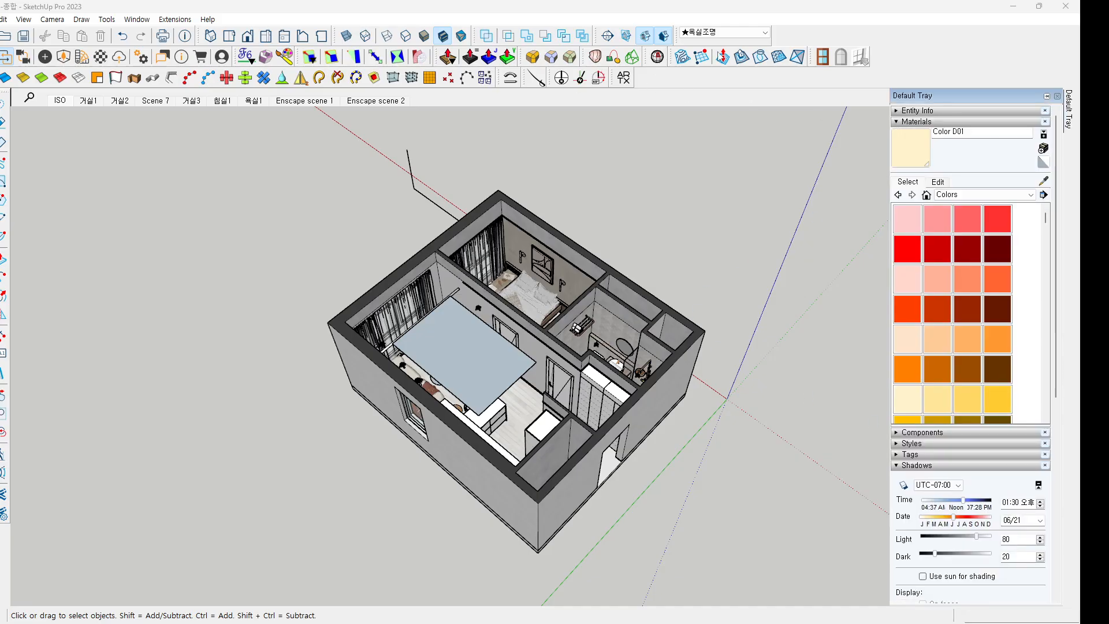
# Bring up the lesson notes, highlight the line "②ISO Metric" and place the notes window beside the model.
pyautogui.moveTo(1079, 119); pyautogui.dragTo(483, 70)
pyautogui.moveTo(463, 209); pyautogui.dragTo(241, 218)
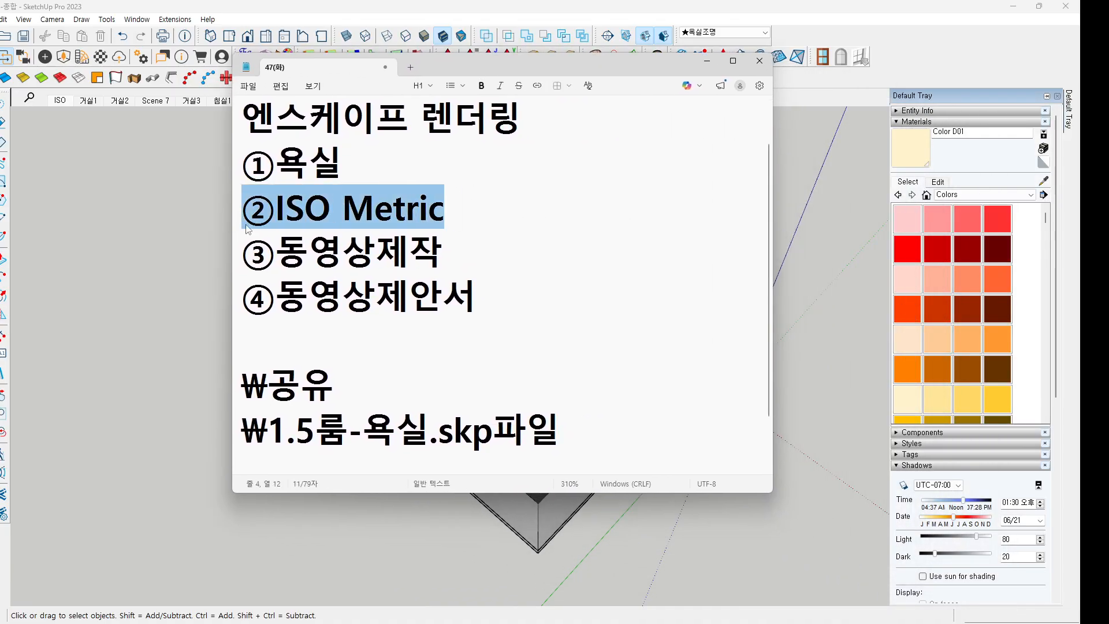
pyautogui.moveTo(512, 66)
pyautogui.mouseDown()
pyautogui.moveTo(272, 58)
pyautogui.moveTo(273, 3)
pyautogui.mouseUp()
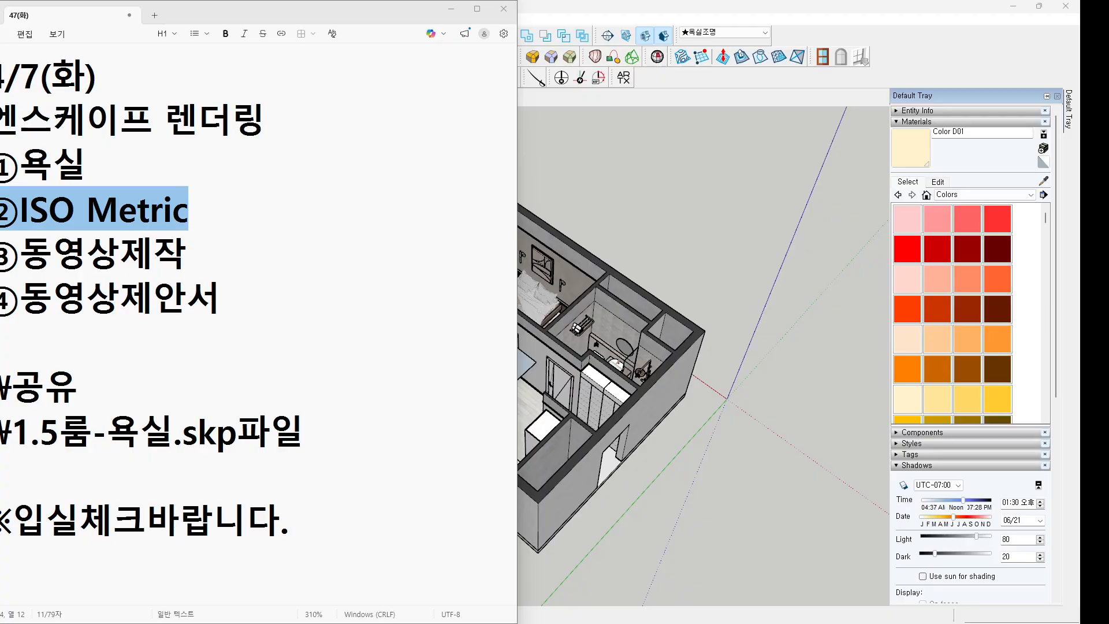
# Switch to the browser and examine isometric house plans in the "iso 주택도면" image results, enlarging the Naver Blog townhouse example.
pyautogui.hotkey('alt', 'Tab')
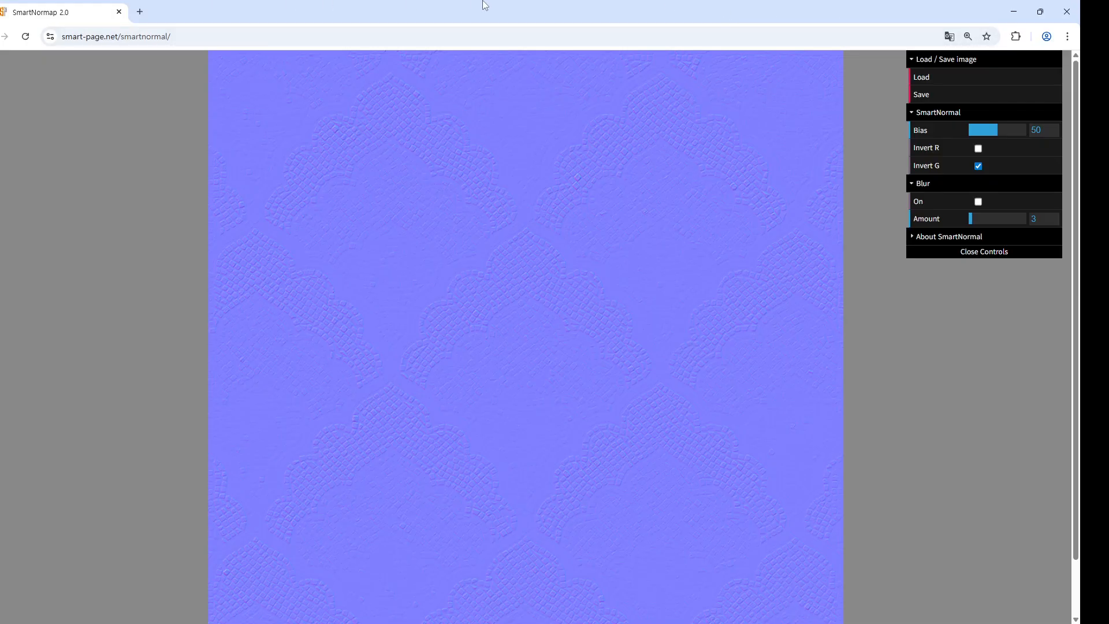
pyautogui.hotkey('alt', 'Tab')
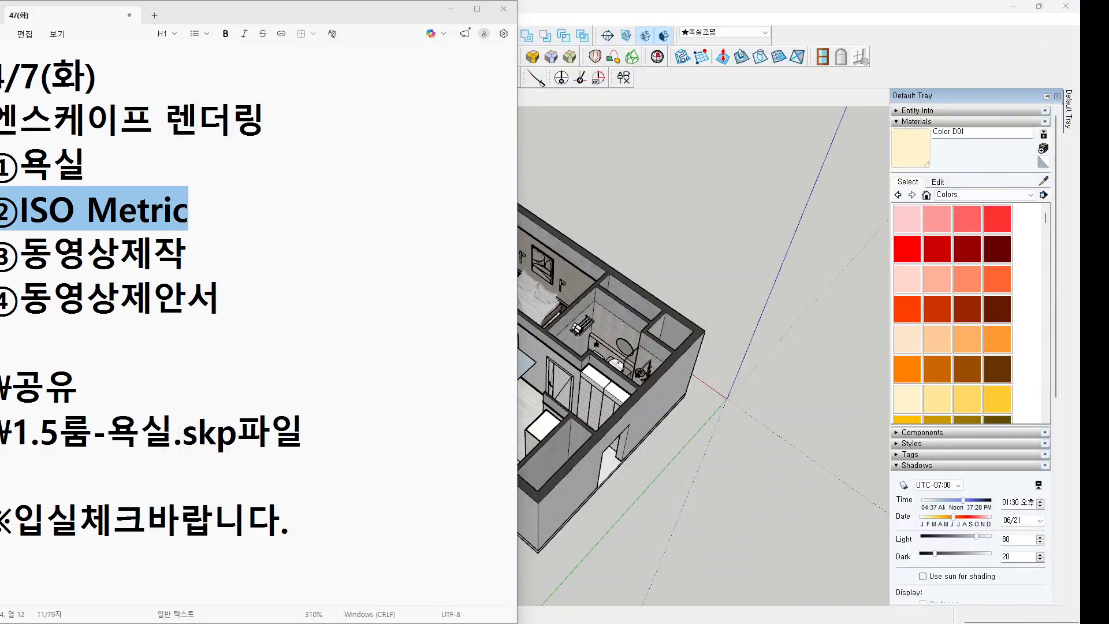
pyautogui.moveTo(1079, 173); pyautogui.dragTo(607, 1)
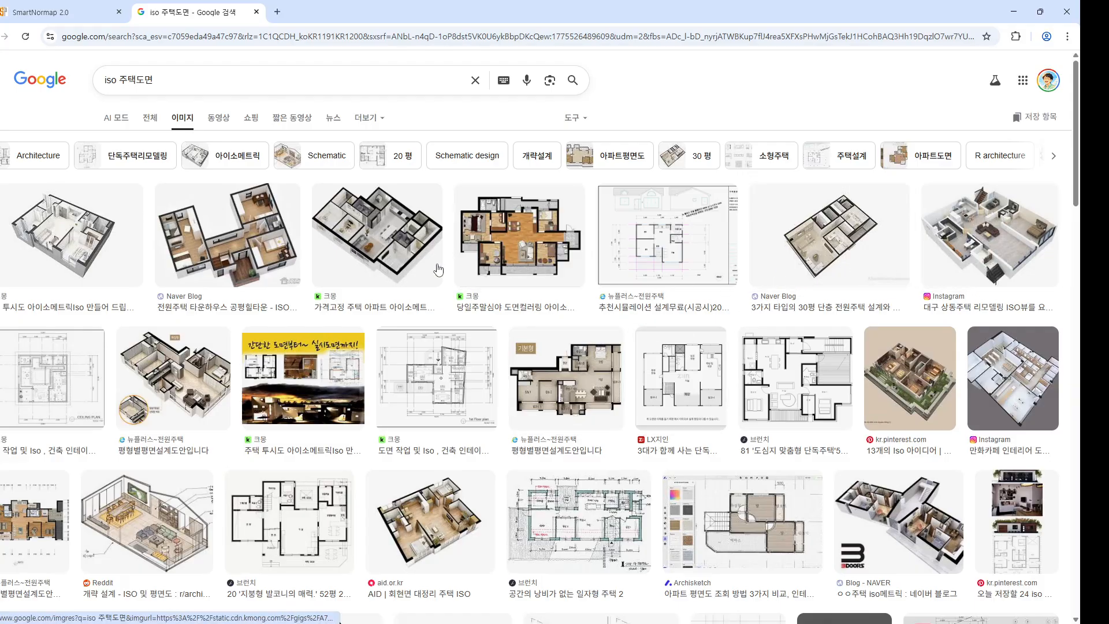
pyautogui.click(263, 255)
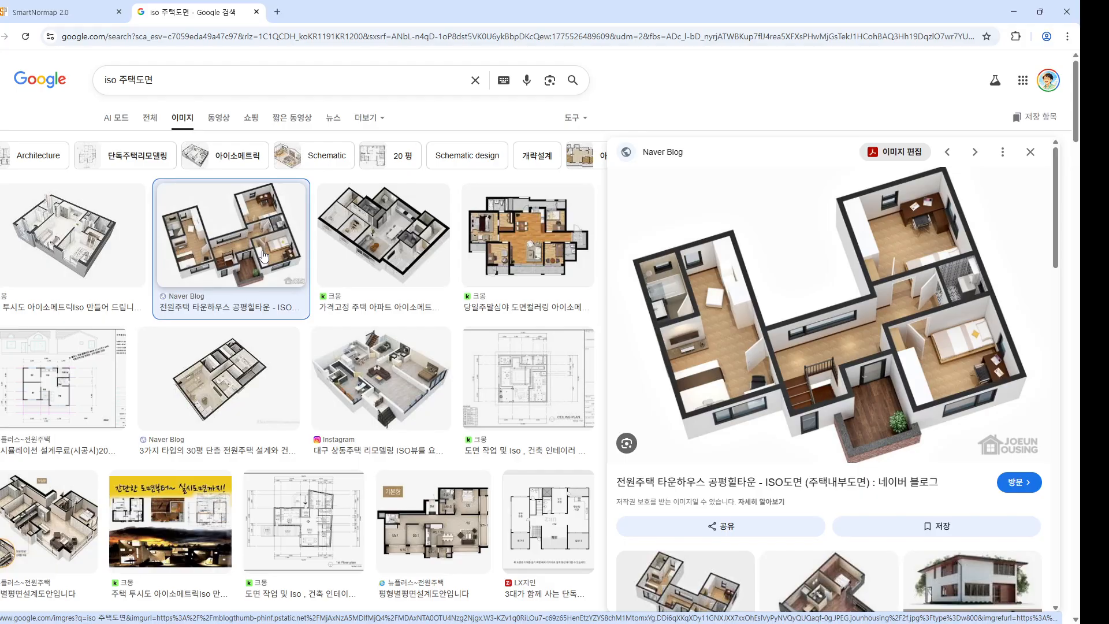
pyautogui.scroll(-4, 549, 243)
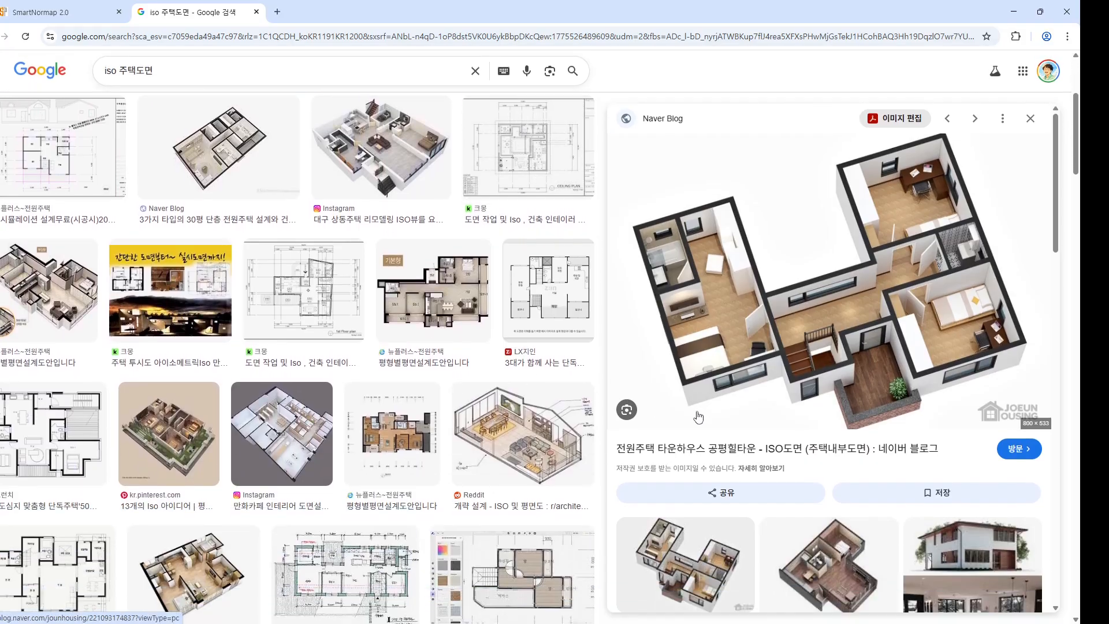
pyautogui.scroll(-5, 788, 440)
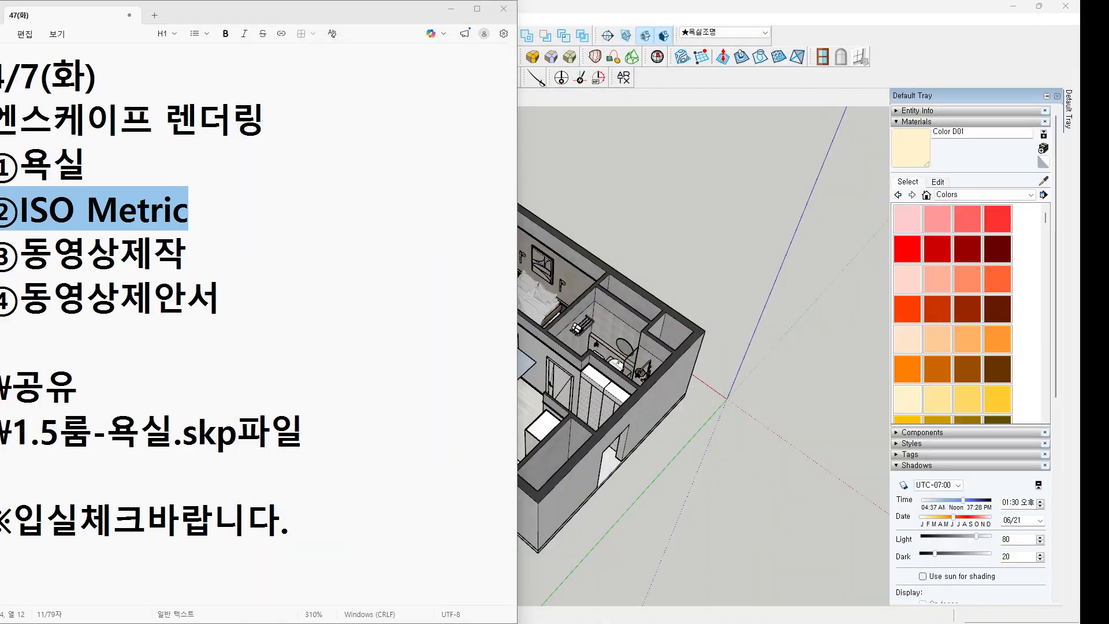
# Highlight the lines "①욕실" and "②ISO Metric" in the lesson notes and minimize the notes window to uncover the model.
pyautogui.click(272, 247)
pyautogui.moveTo(239, 203); pyautogui.dragTo(1, 209)
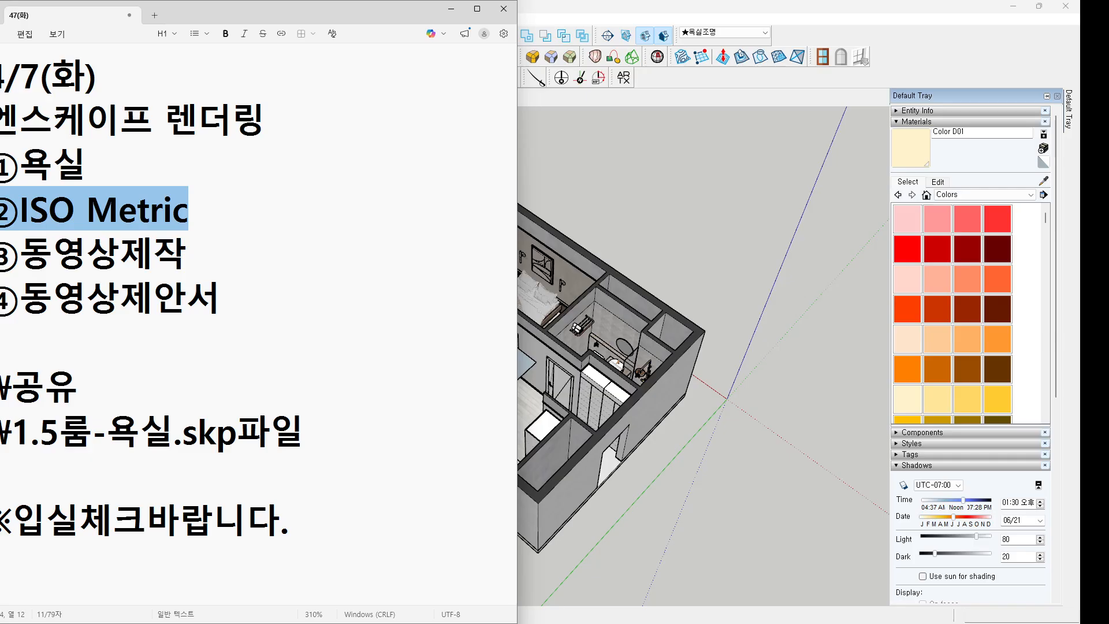
pyautogui.moveTo(281, 205); pyautogui.dragTo(2, 165)
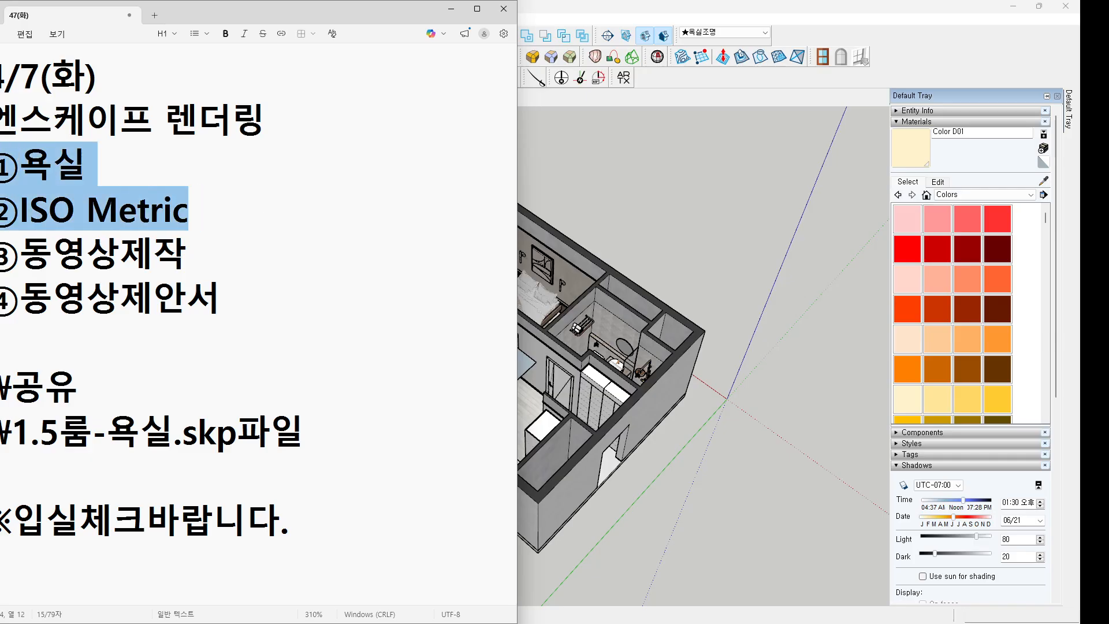
pyautogui.click(451, 8)
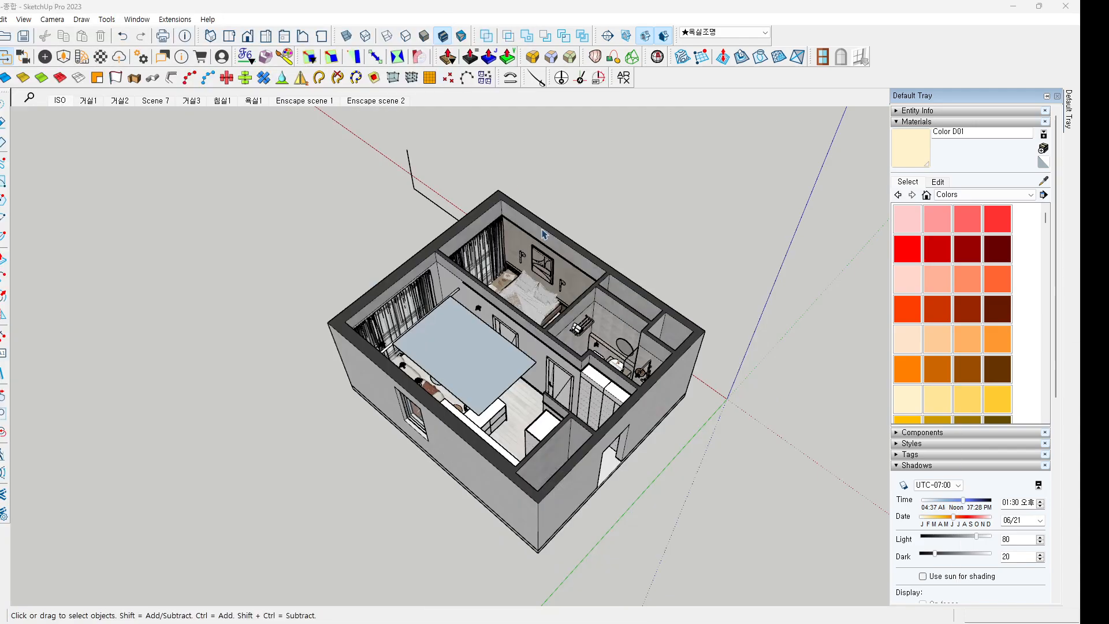
# Pin the Default Tray open beside the apartment model so it stays docked.
pyautogui.moveTo(586, 248); pyautogui.dragTo(555, 336, button='middle')
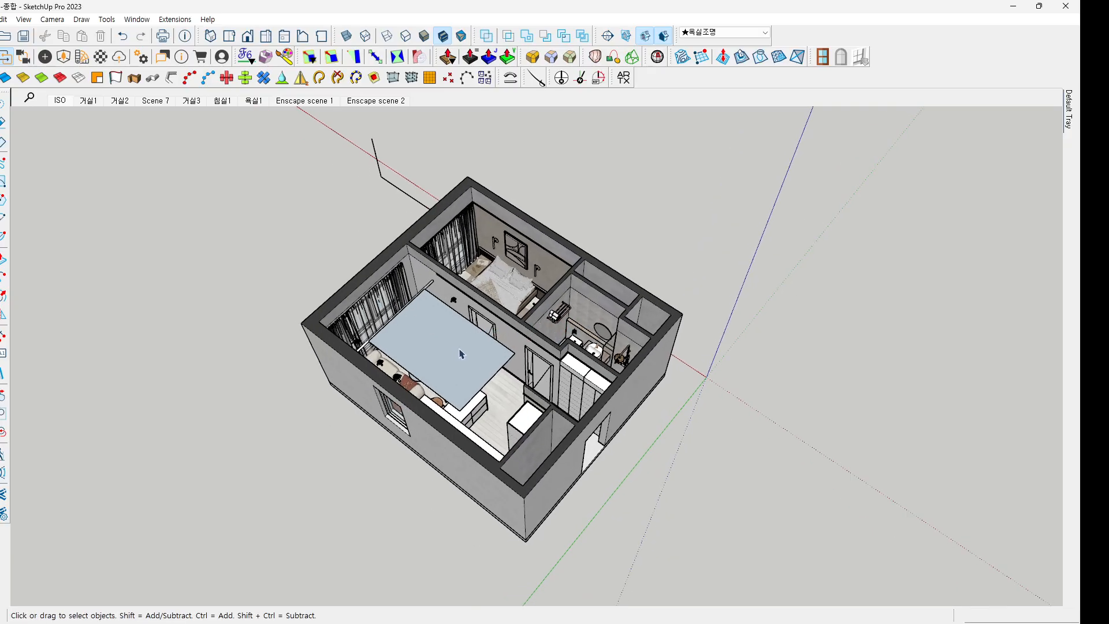
pyautogui.scroll(2, 462, 354)
pyautogui.scroll(-2, 459, 352)
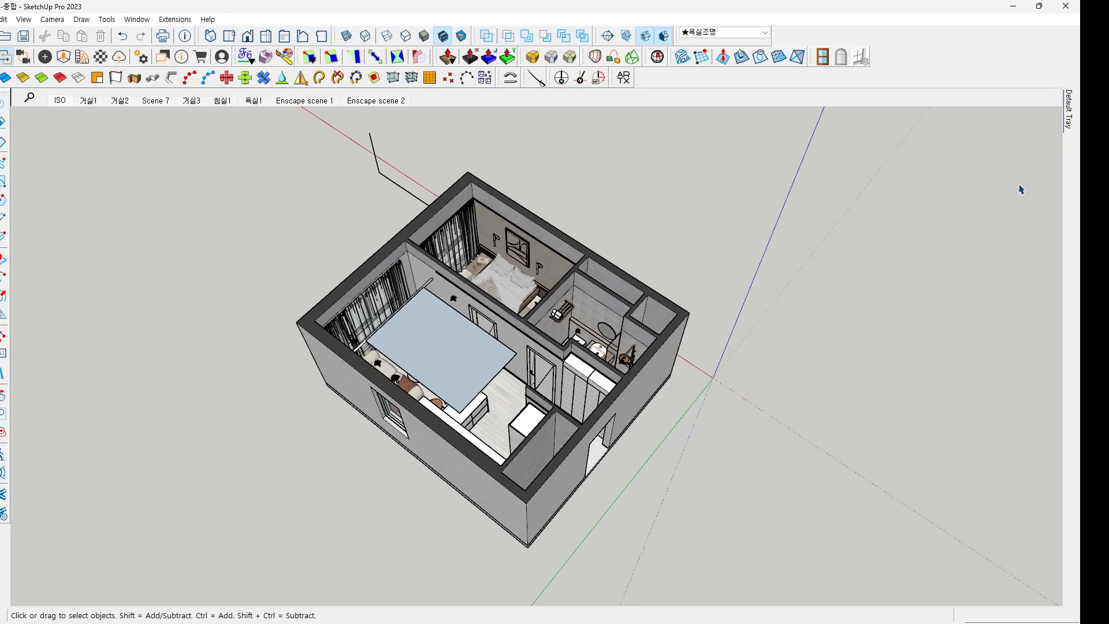
pyautogui.moveTo(1076, 130)
pyautogui.click(1053, 101)
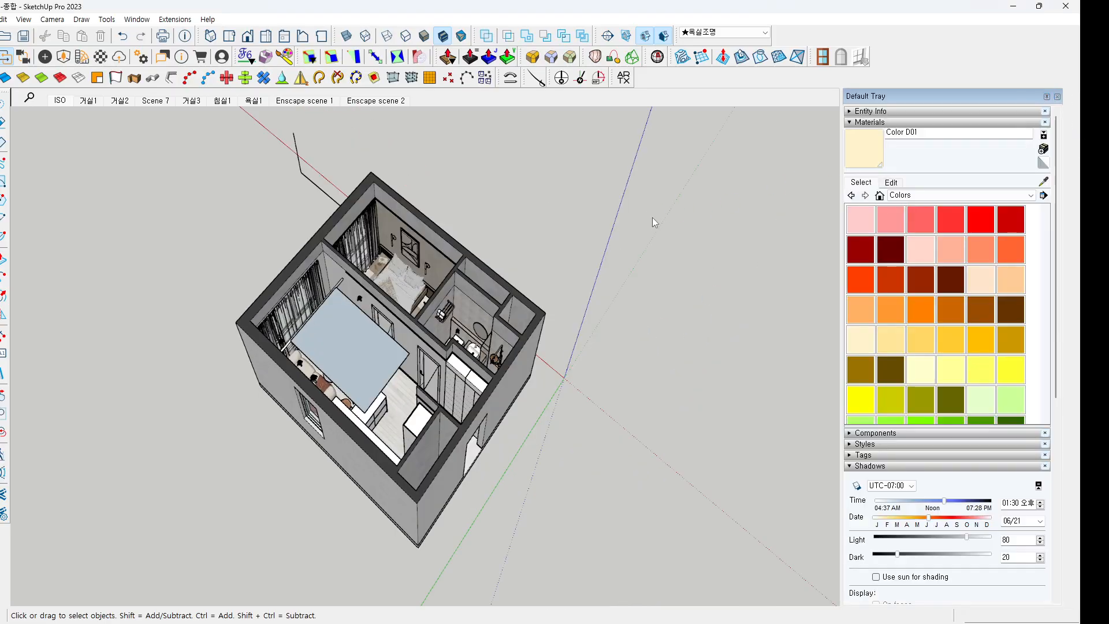
pyautogui.moveTo(653, 217); pyautogui.dragTo(490, 380, button='middle')
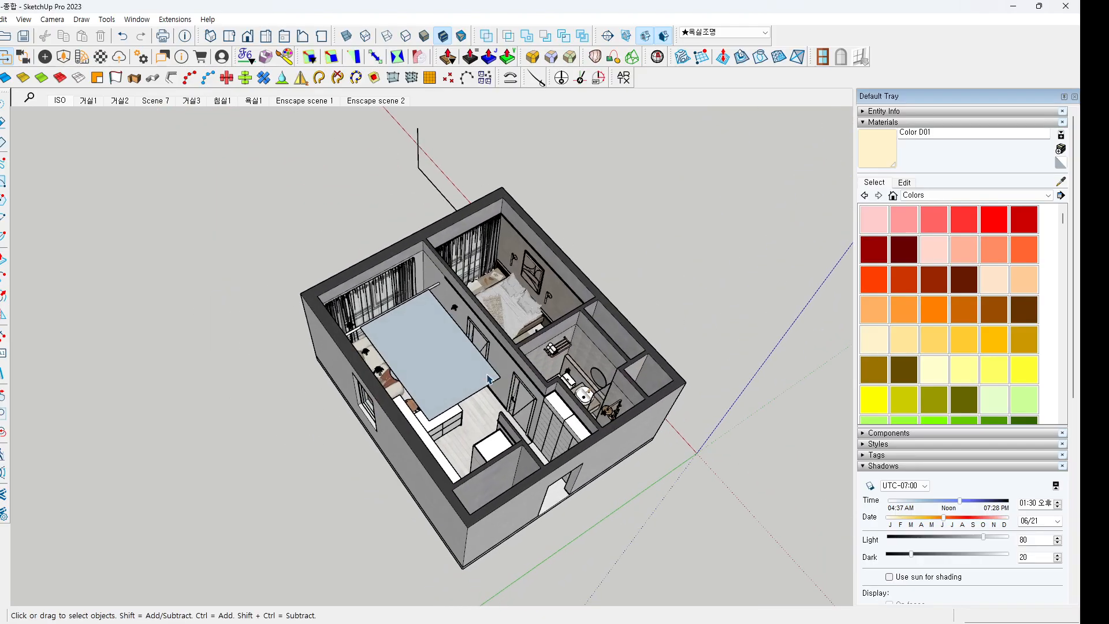